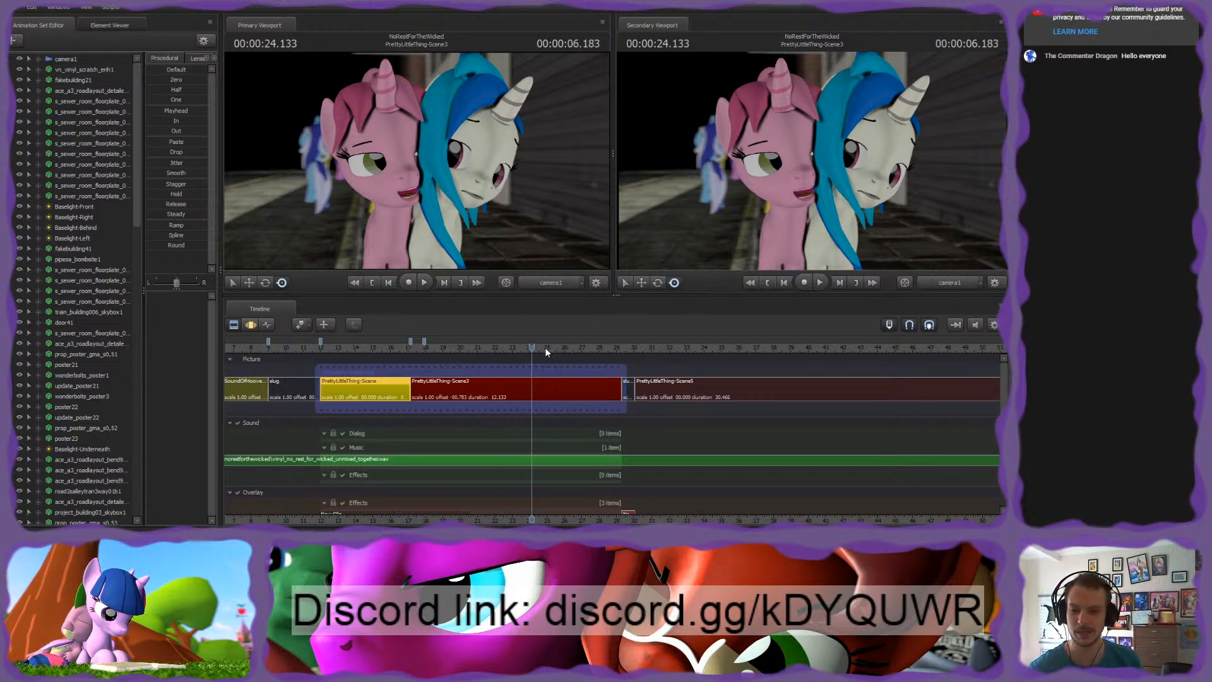
# Switch the primary viewport to the work camera and fly it to a side view of the pink and white unicorns
pyautogui.scroll(-4, 544, 348)
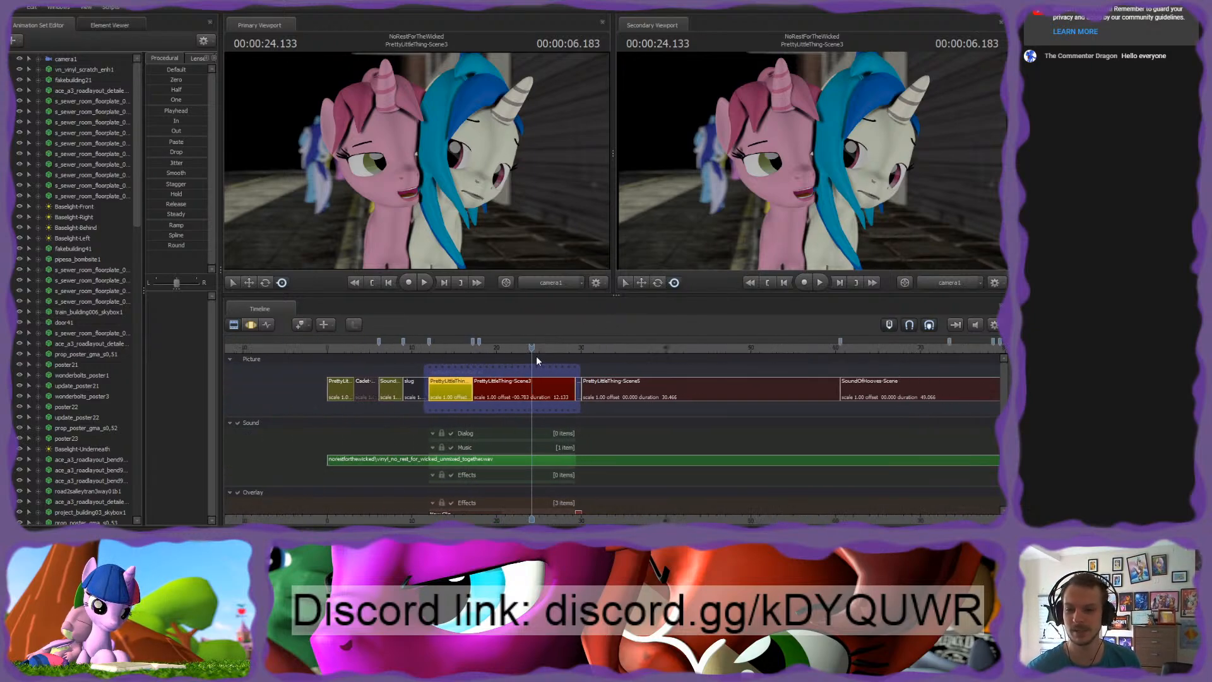
pyautogui.scroll(5, 536, 356)
pyautogui.click(546, 281)
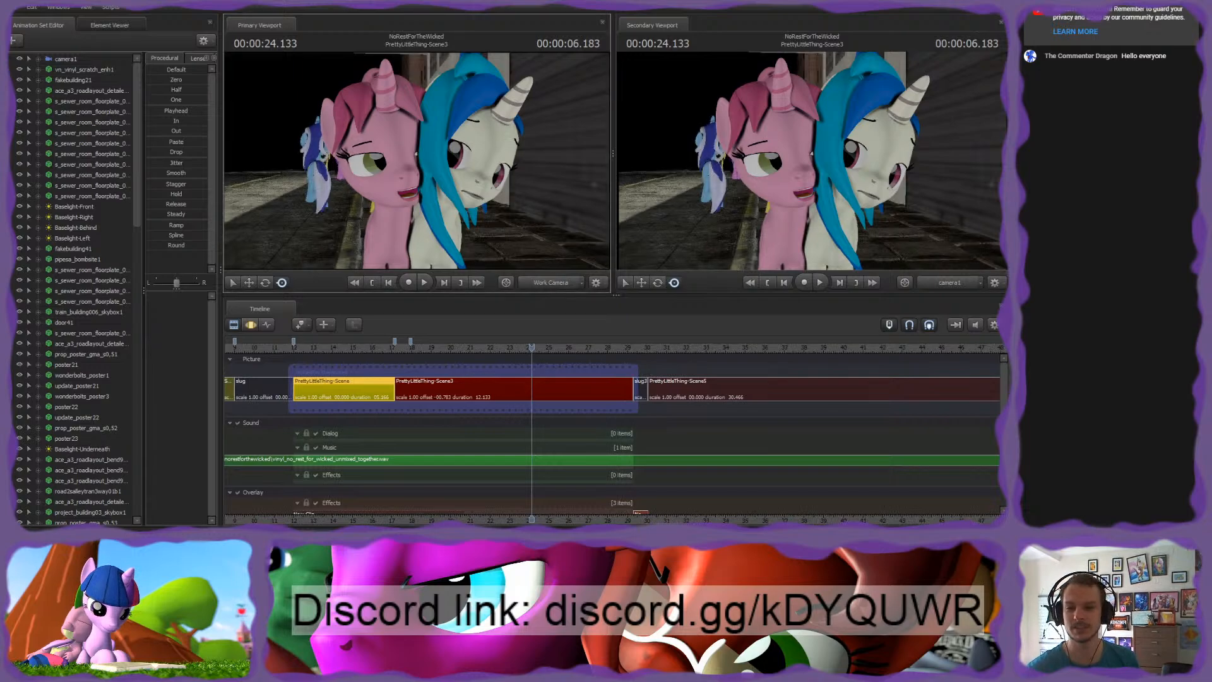
pyautogui.press('w')
pyautogui.moveTo(417, 161); pyautogui.dragTo(443, 173)
pyautogui.press('s')
pyautogui.press('w')
pyautogui.press('s')
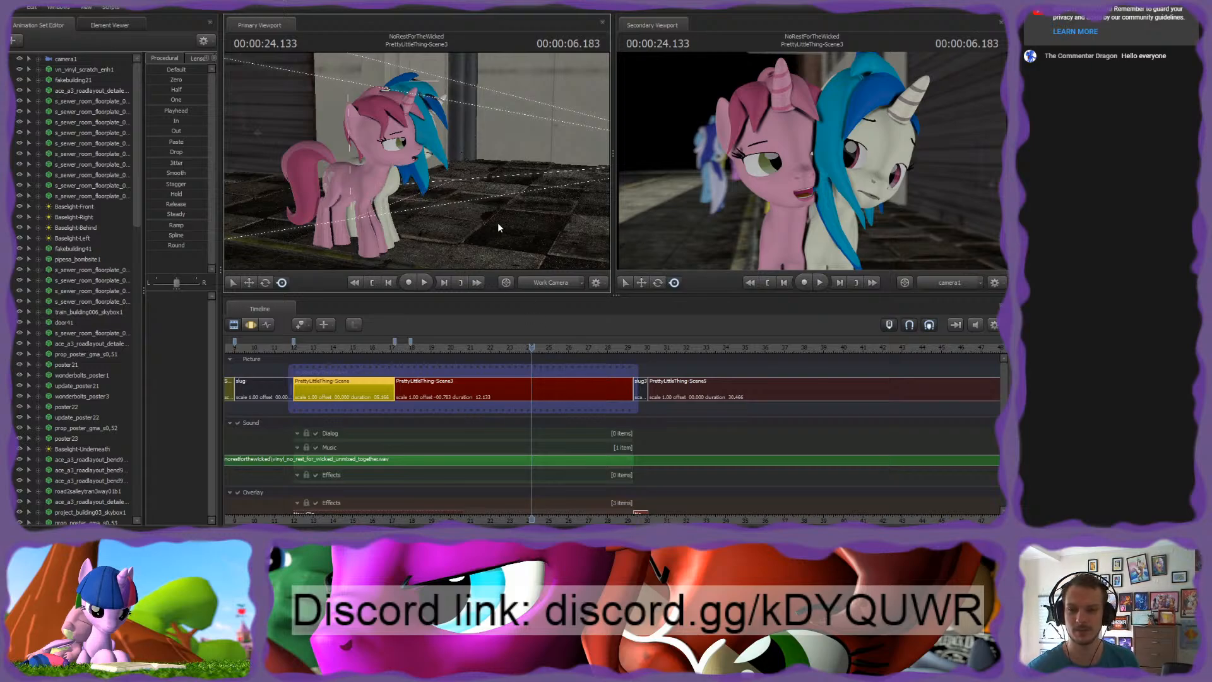
# Move the work camera around the white unicorn so the dark-maned pony is visible in the background
pyautogui.moveTo(498, 222); pyautogui.dragTo(497, 222)
pyautogui.press('w')
pyautogui.press('a')
pyautogui.press('a')
pyautogui.press('w')
pyautogui.press('z')
pyautogui.moveTo(415, 158); pyautogui.dragTo(455, 163)
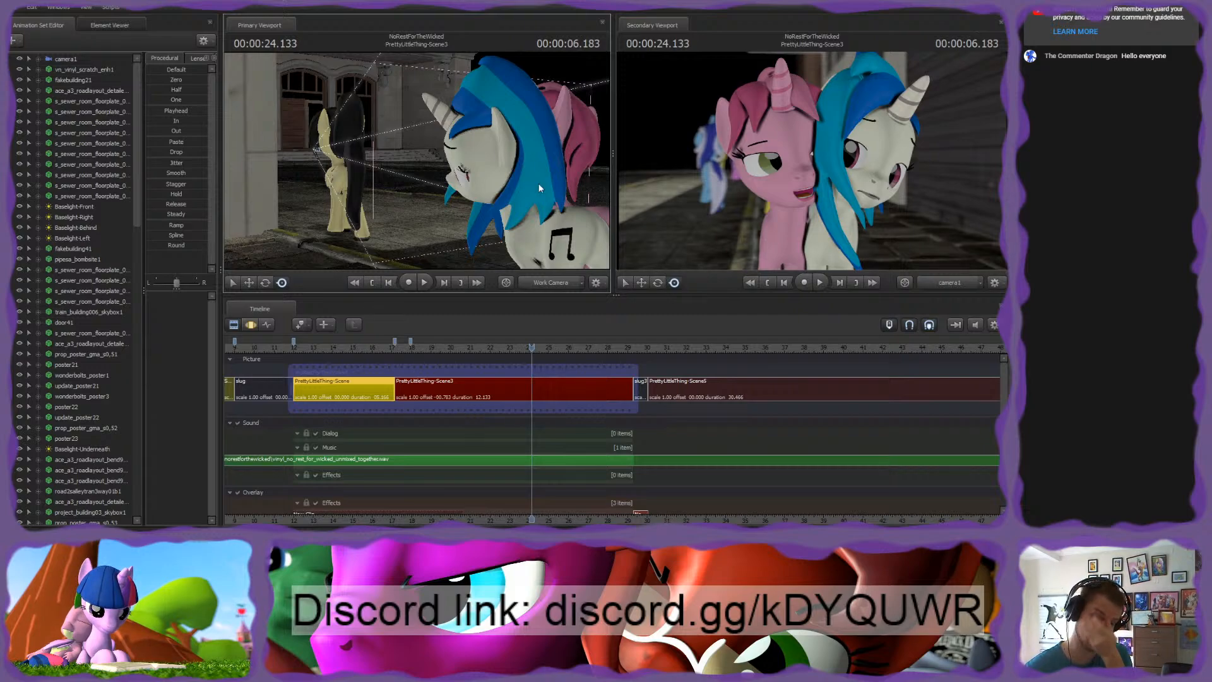
# Play the middle of PrettyLittleThing-Scene3 from around 00:00:21 to check both unicorns' head movement
pyautogui.click(520, 351)
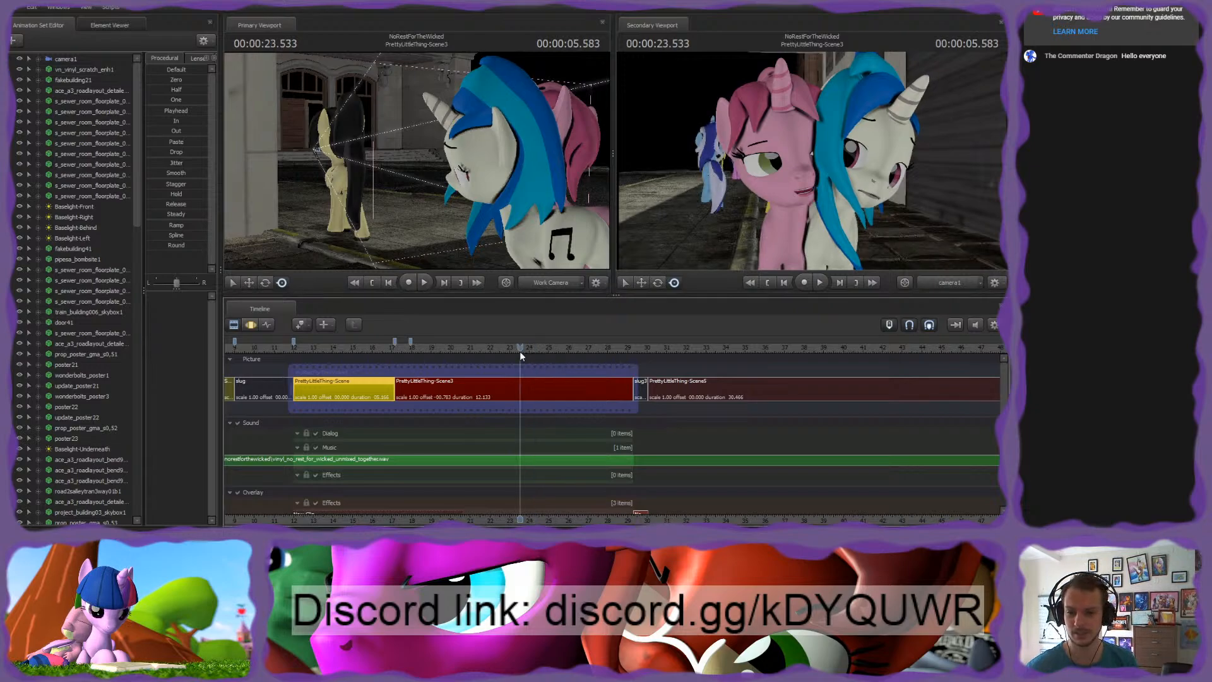
pyautogui.press('space')
pyautogui.click(447, 350)
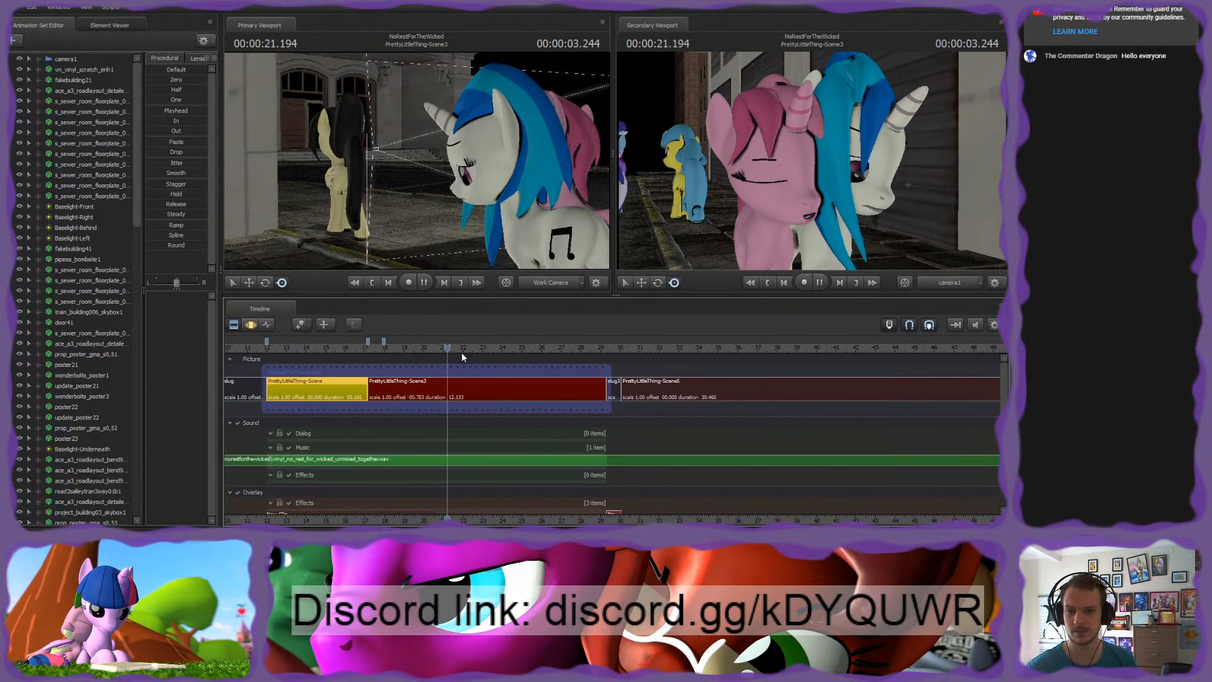
pyautogui.press('space')
pyautogui.scroll(4, 458, 387)
pyautogui.scroll(-2, 458, 387)
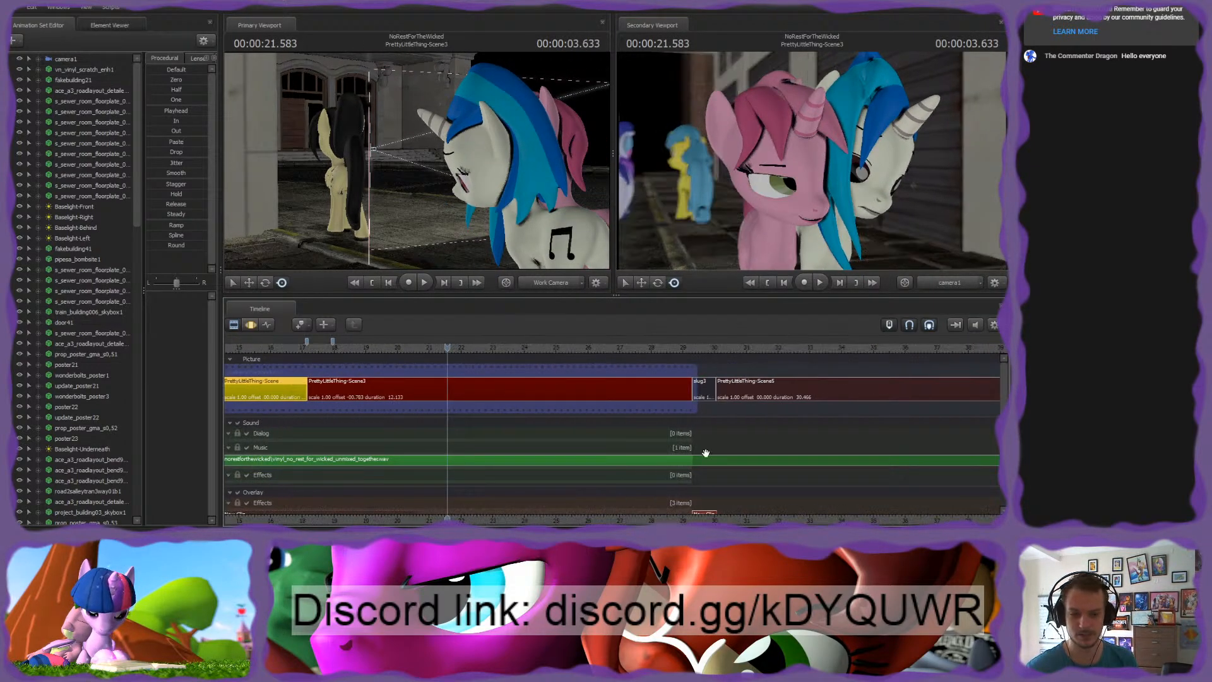
# Play the cut from PrettyLittleThing-Scene into PrettyLittleThing-Scene3, and the section of Scene3 starting at 00:00:21.683
pyautogui.click(298, 351)
pyautogui.scroll(3, 298, 352)
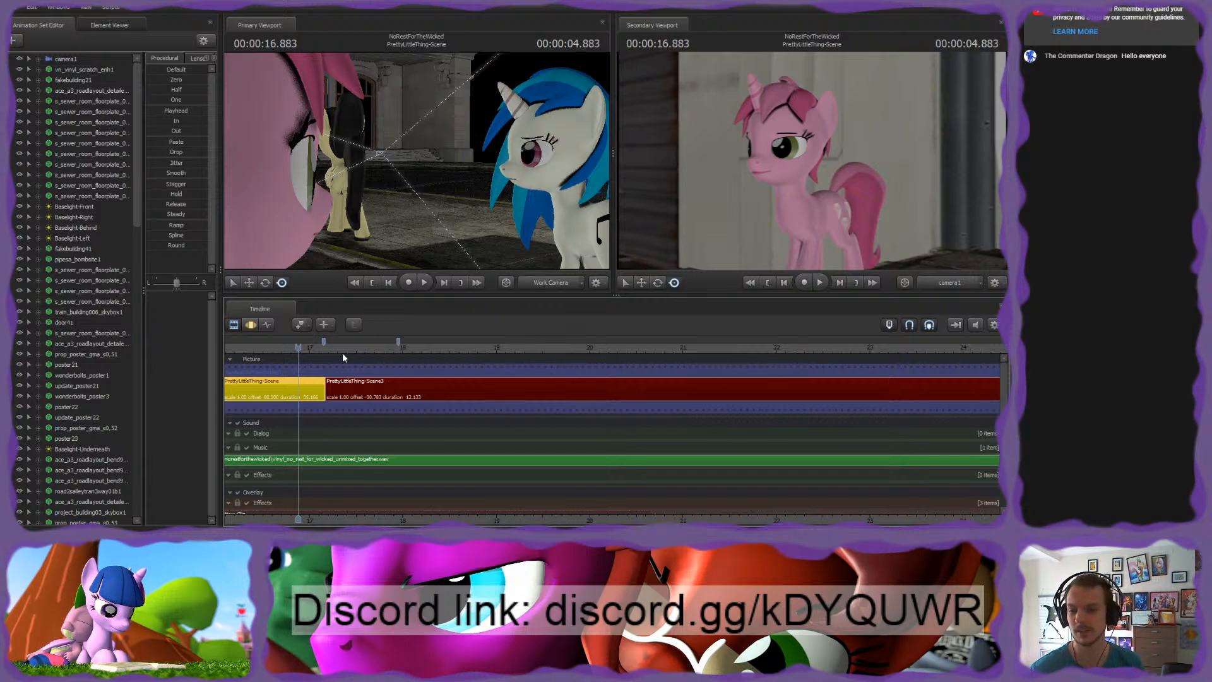
pyautogui.press('space')
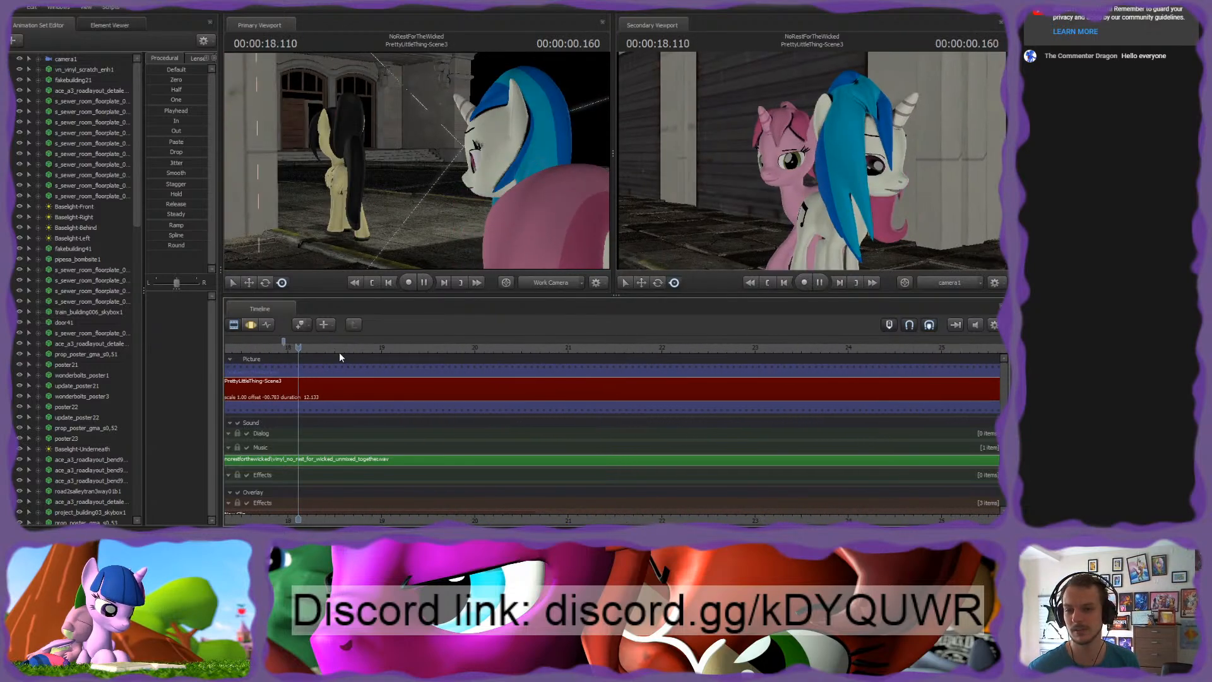
pyautogui.press('space')
pyautogui.scroll(-3, 392, 505)
pyautogui.moveTo(393, 510); pyautogui.dragTo(522, 507)
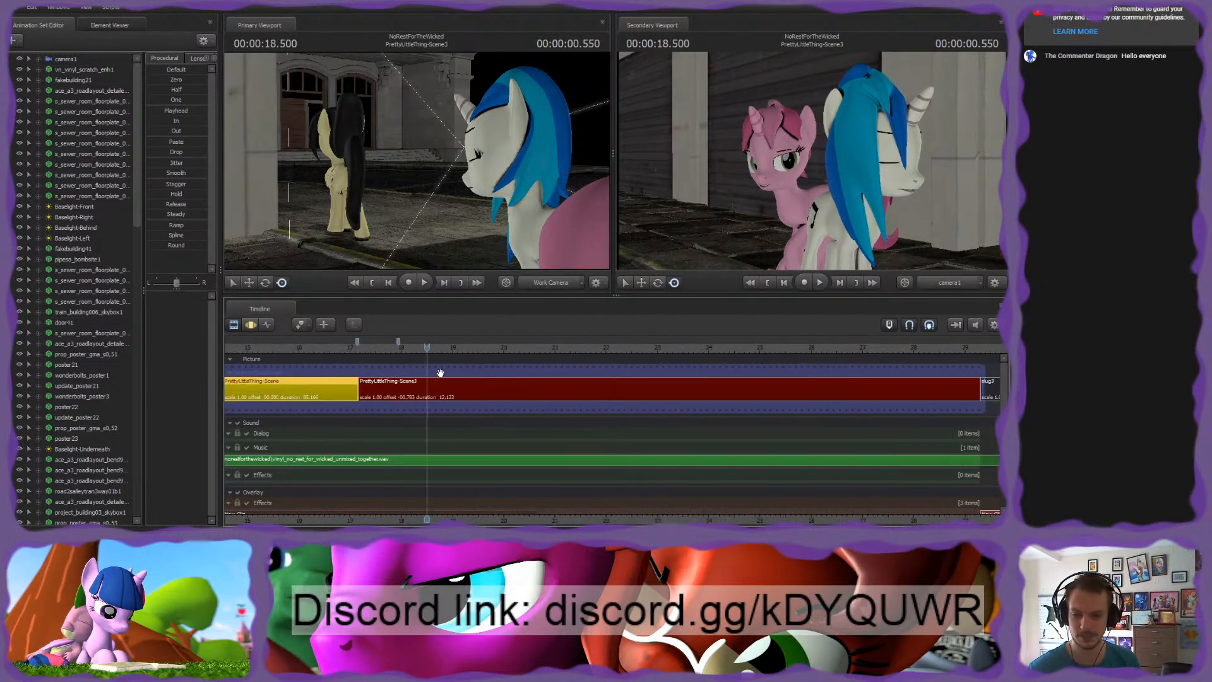
pyautogui.moveTo(427, 348); pyautogui.dragTo(590, 348)
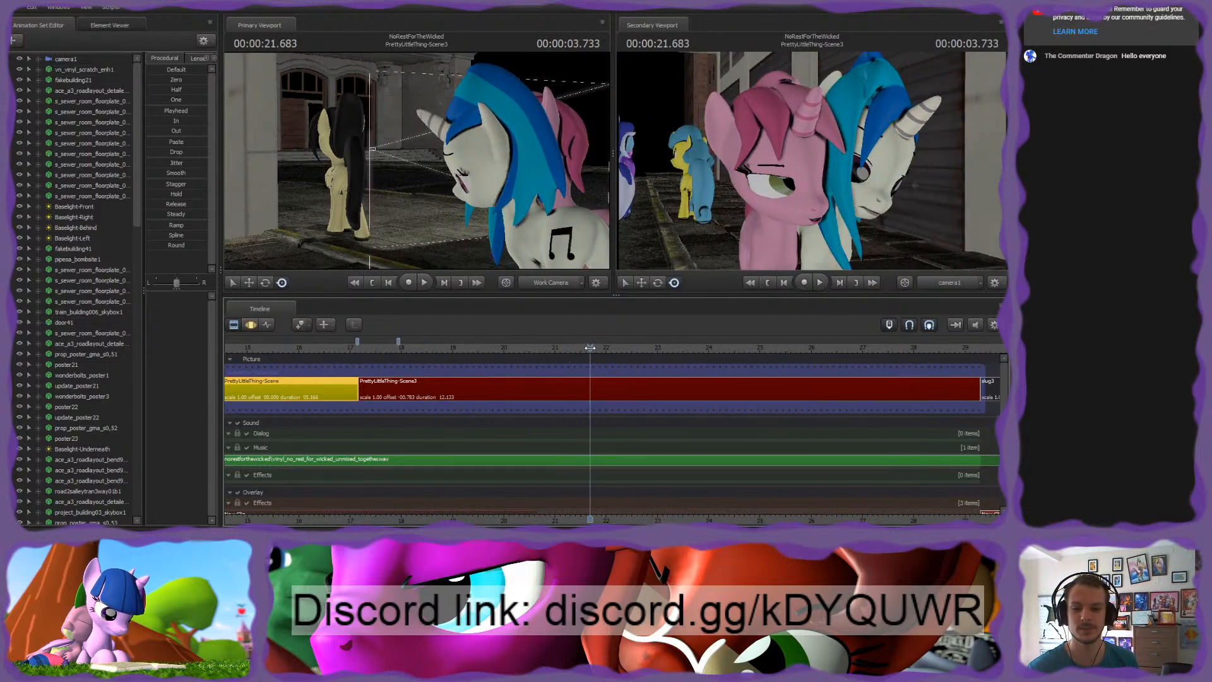
pyautogui.press('space')
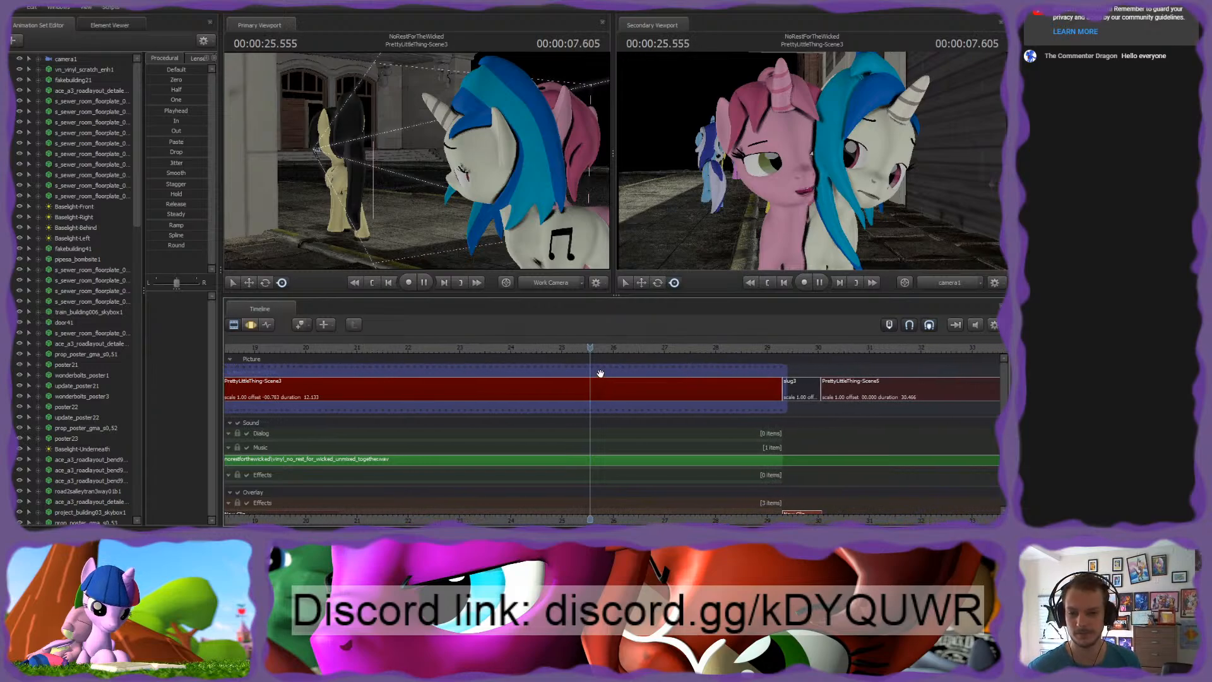
pyautogui.press('space')
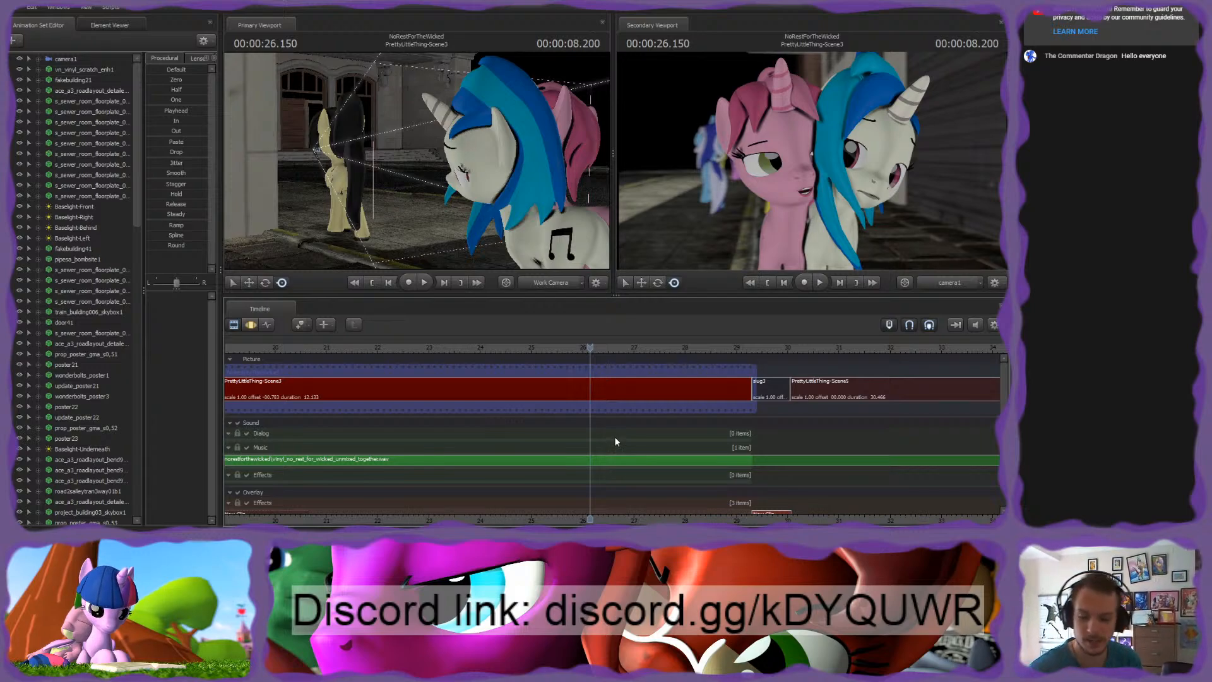
# Play the end of PrettyLittleThing-Scene3 and replay the transition into it from 00:00:17.166
pyautogui.scroll(-8, 615, 435)
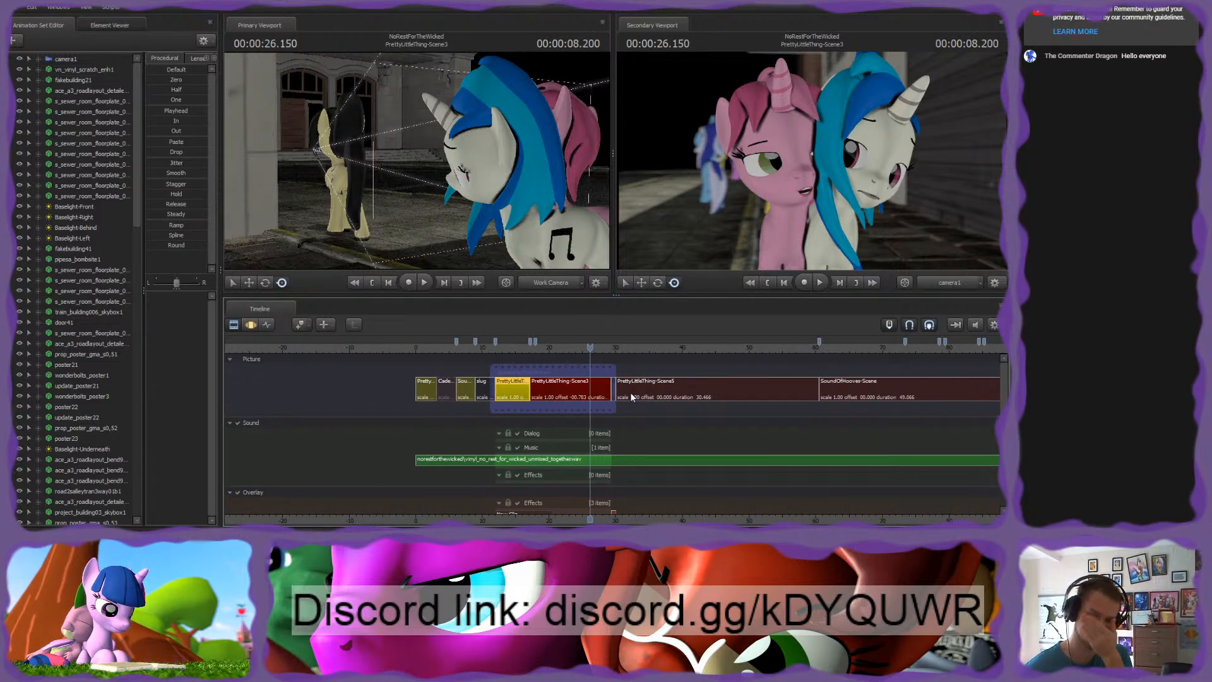
pyautogui.scroll(5, 630, 392)
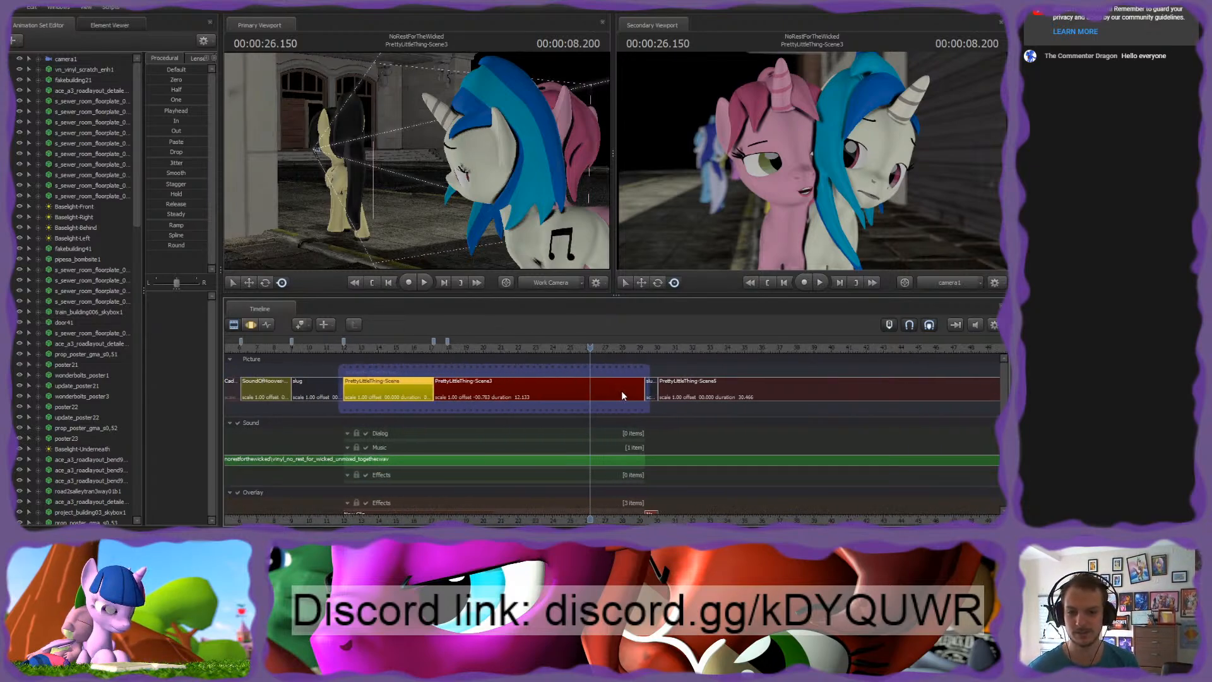
pyautogui.press('space')
pyautogui.scroll(3, 611, 399)
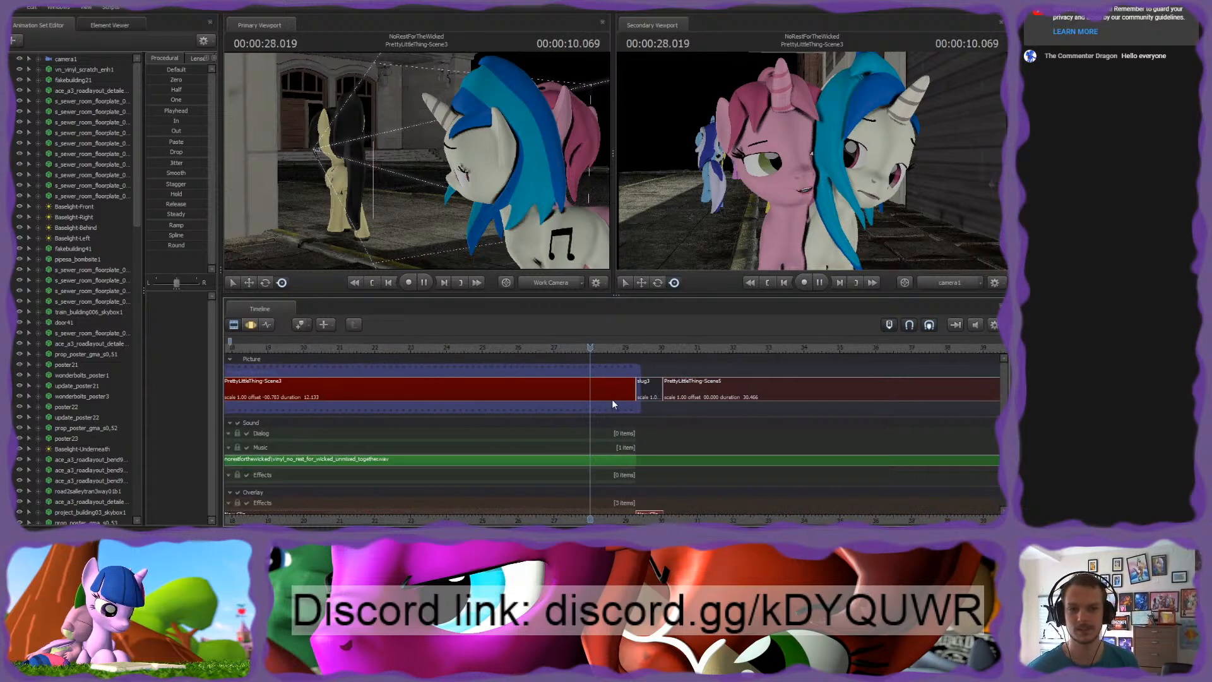
pyautogui.scroll(-2, 612, 400)
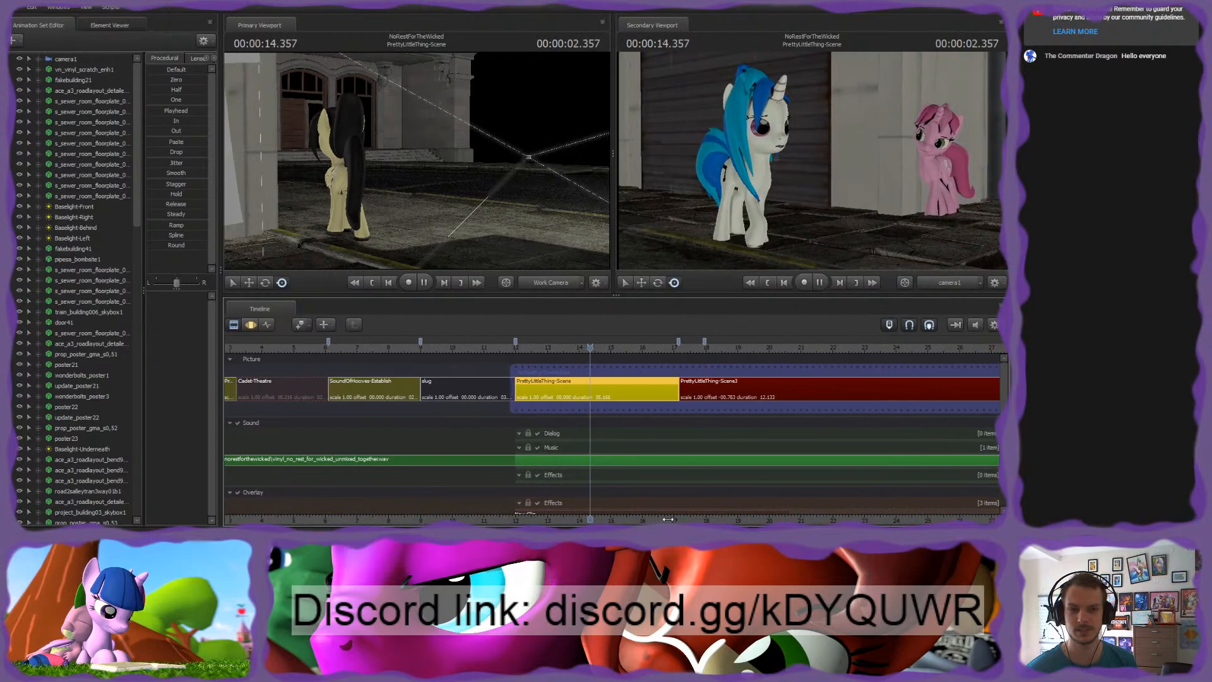
pyautogui.scroll(2, 586, 446)
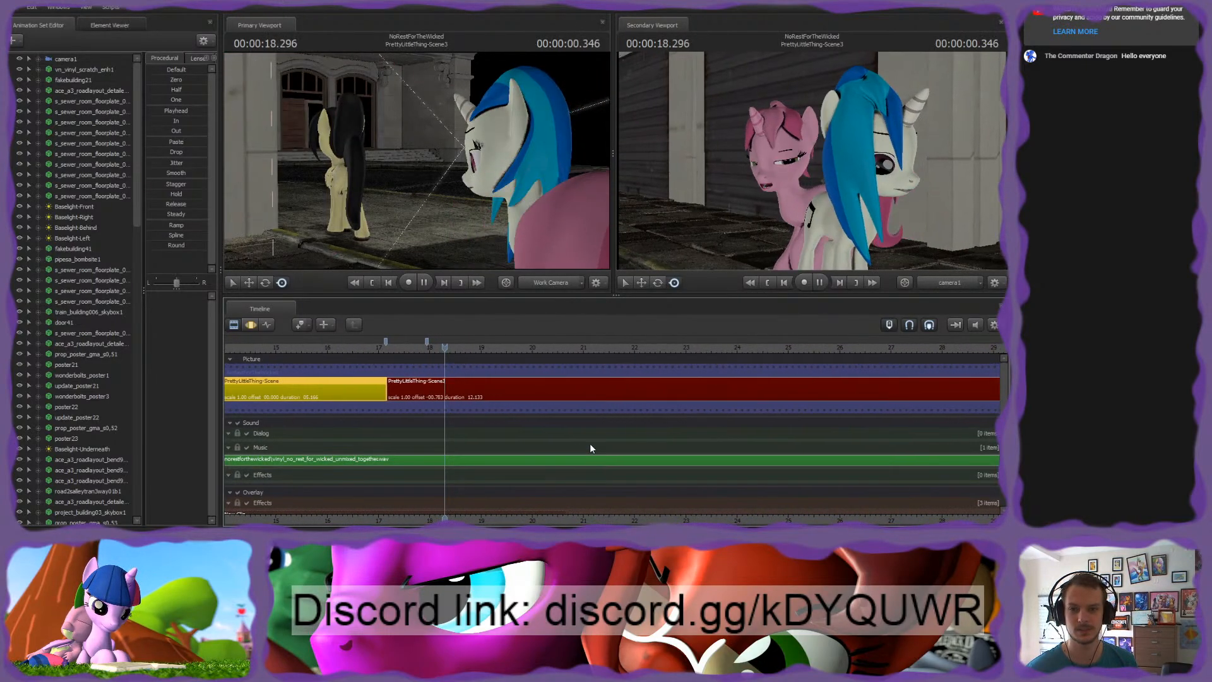
pyautogui.press('space')
pyautogui.click(347, 347)
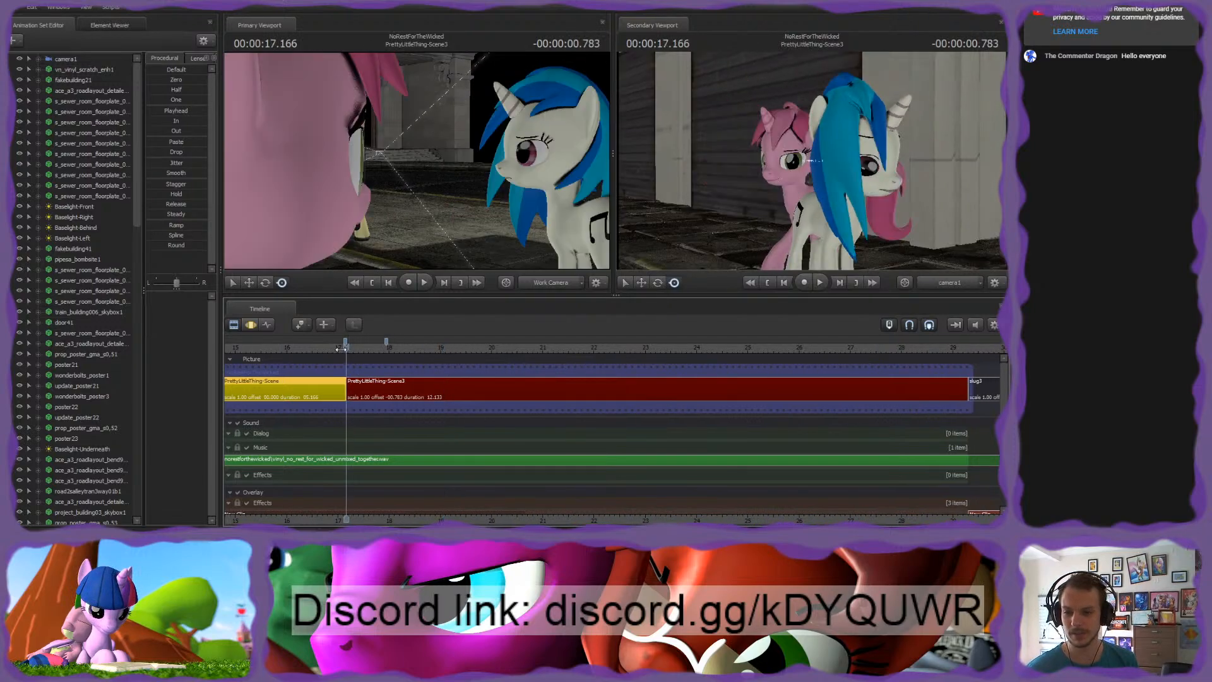
pyautogui.press('space')
pyautogui.press('space')
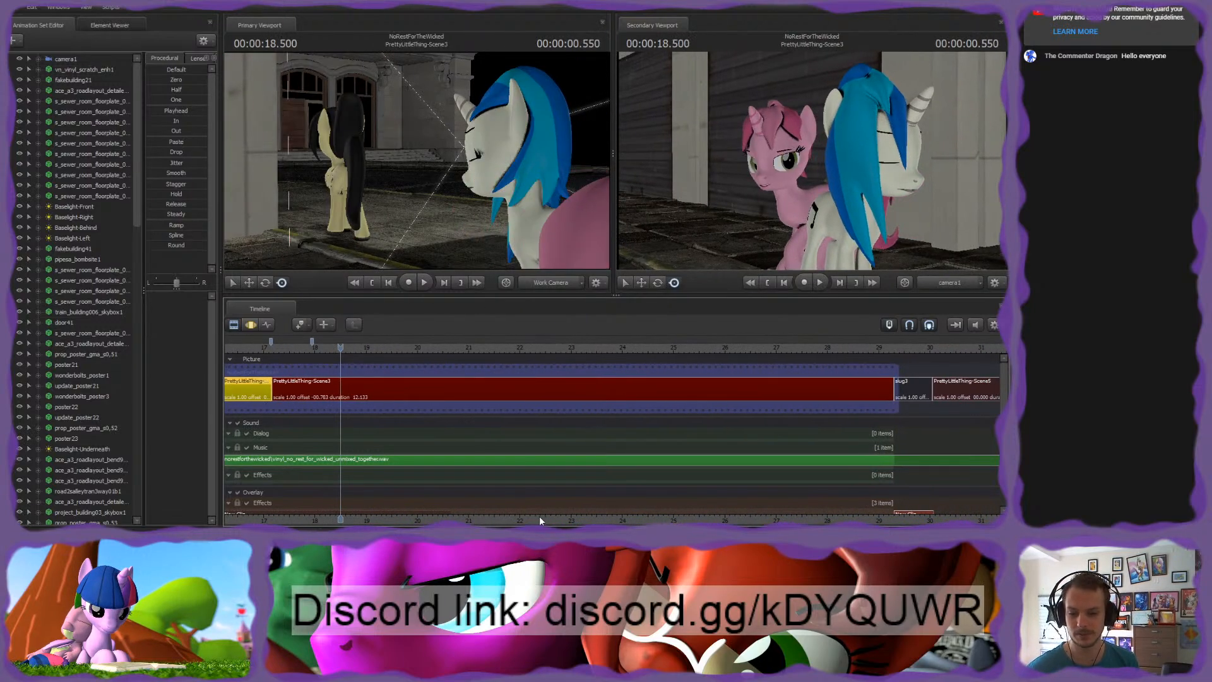
# Review the opening of PrettyLittleThing-Scene3 by scrubbing and playing it, and park the playhead at 00:00:22.650
pyautogui.moveTo(352, 435); pyautogui.dragTo(676, 389)
pyautogui.scroll(3, 675, 386)
pyautogui.moveTo(642, 352); pyautogui.dragTo(582, 354)
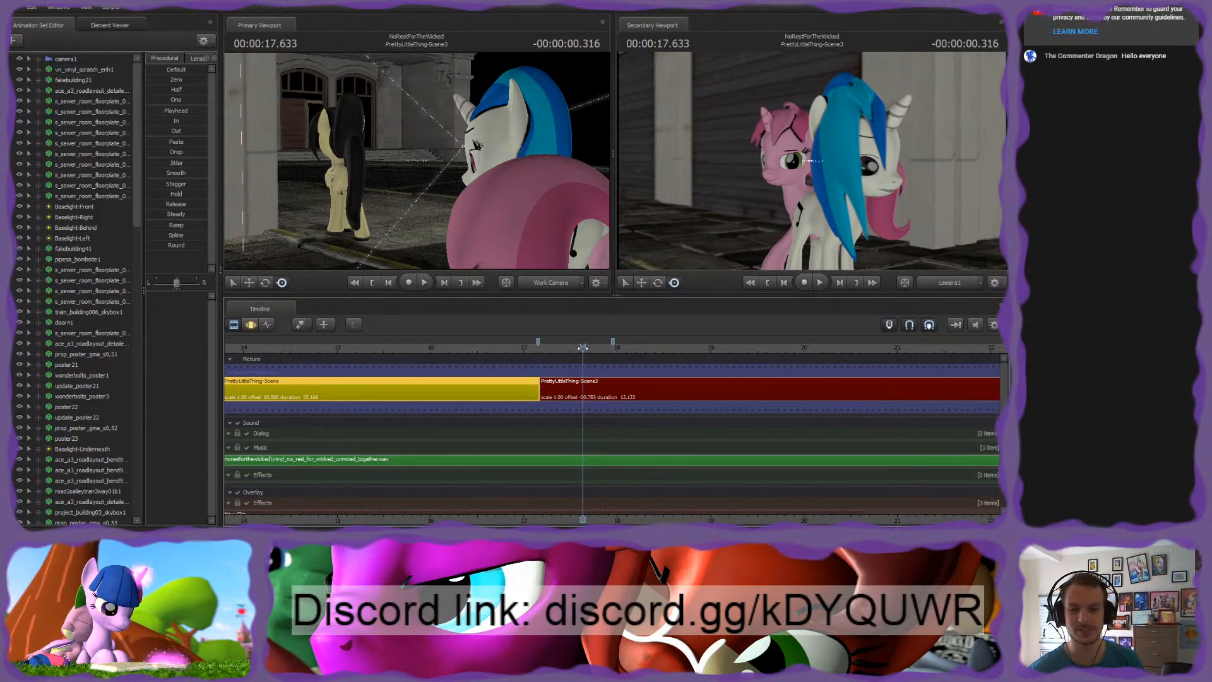
pyautogui.moveTo(583, 347); pyautogui.dragTo(197, 363)
pyautogui.press('space')
pyautogui.scroll(-3, 459, 362)
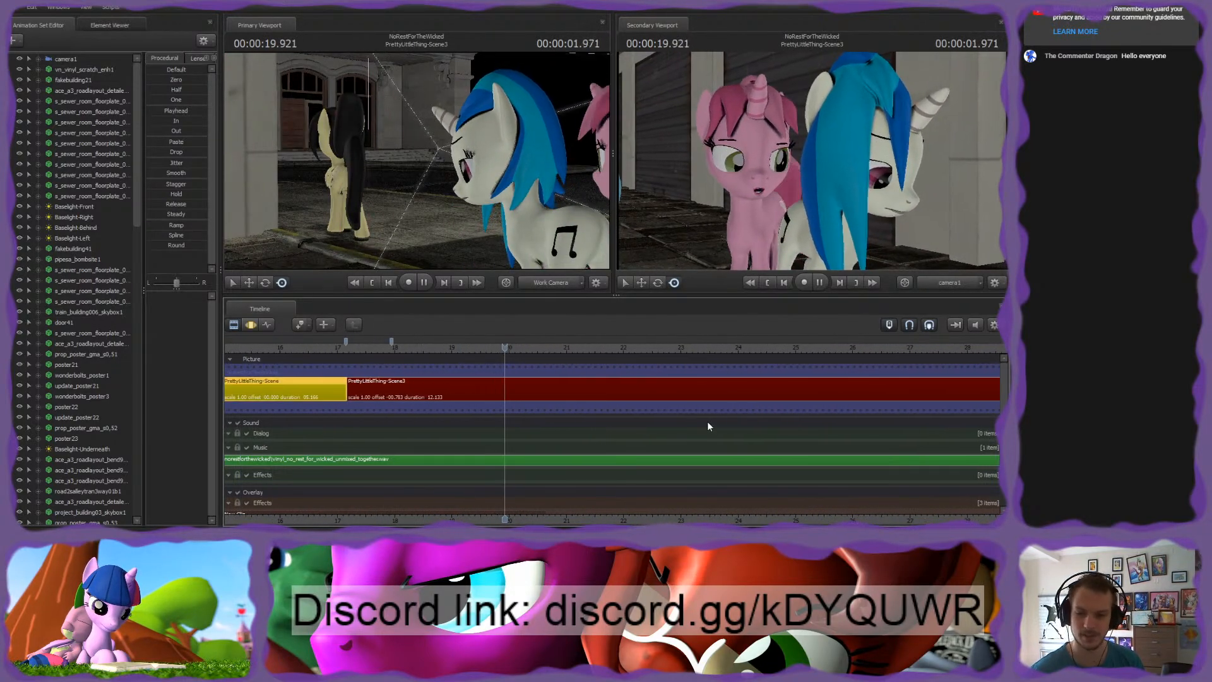
pyautogui.press('space')
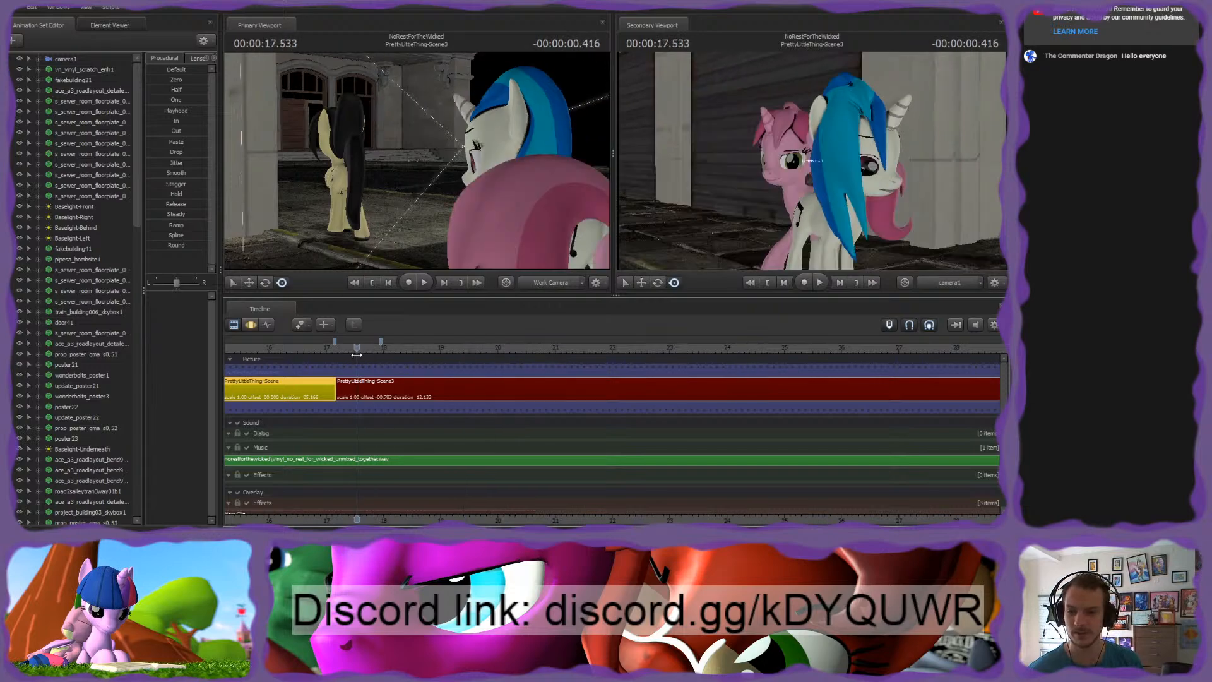
pyautogui.moveTo(357, 354)
pyautogui.mouseDown()
pyautogui.moveTo(324, 351)
pyautogui.moveTo(342, 351)
pyautogui.mouseUp()
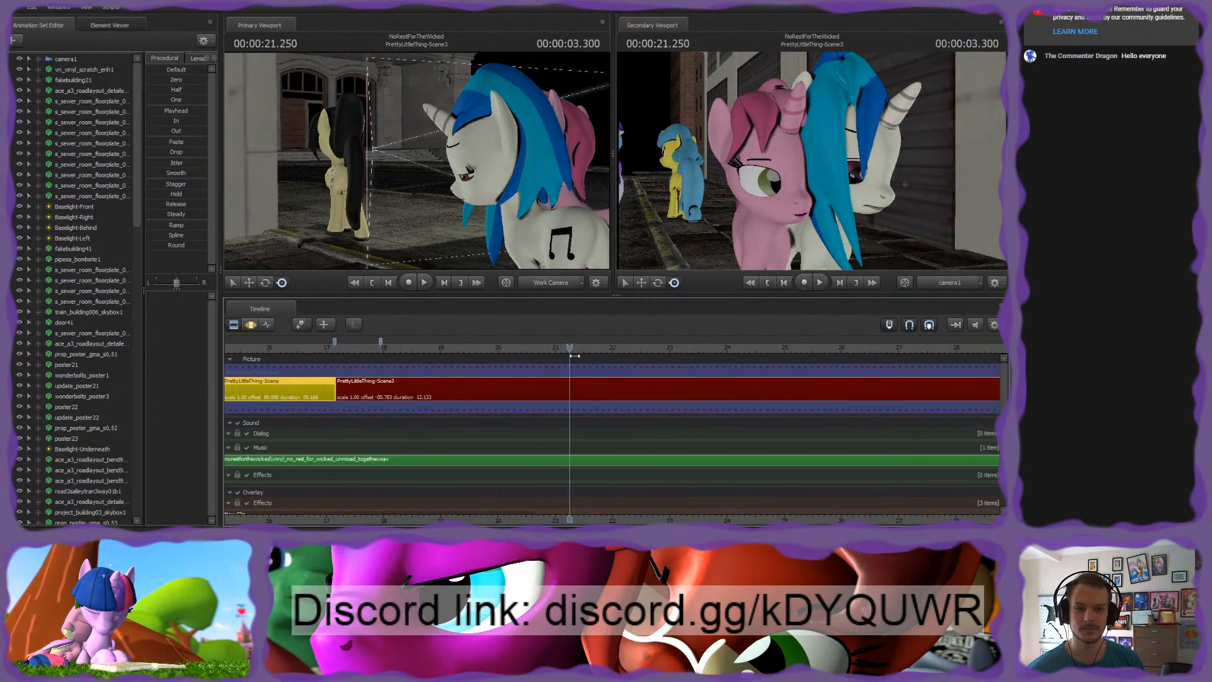
pyautogui.moveTo(575, 355); pyautogui.dragTo(649, 351)
# Frame the two unicorns from the front with the work camera and select the PrettyLittleThing-Scene3 shot in the Clip Editor
pyautogui.moveTo(505, 183); pyautogui.dragTo(363, 229)
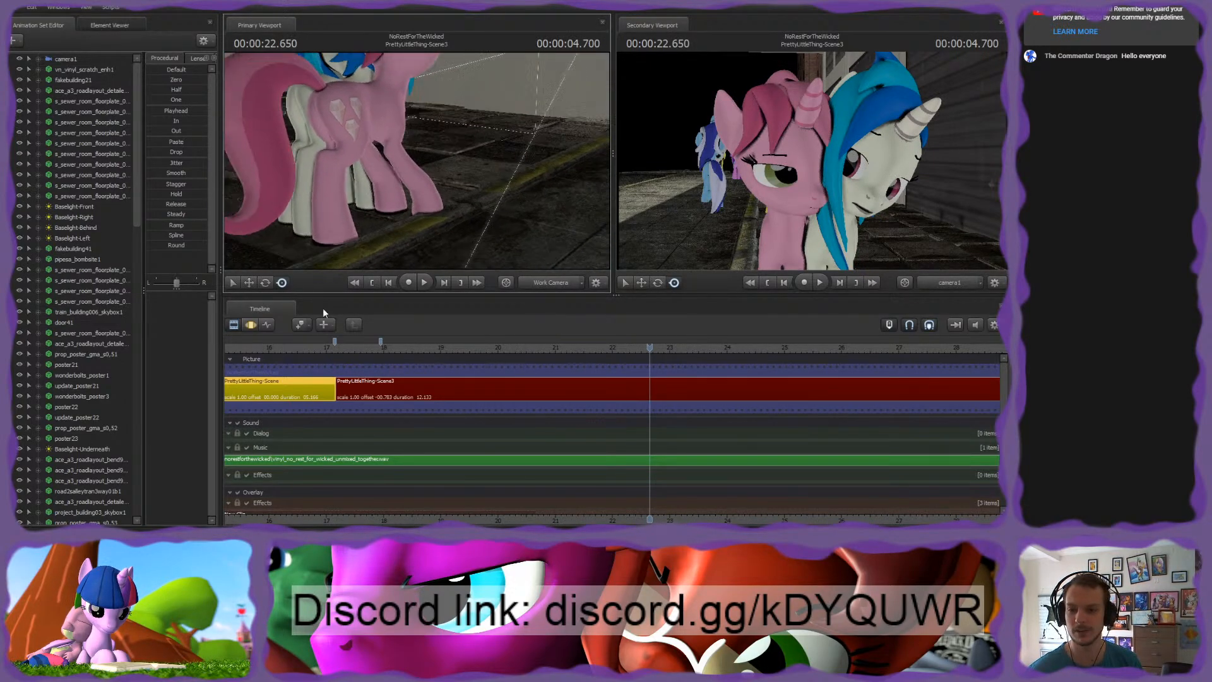
pyautogui.click(251, 324)
pyautogui.moveTo(494, 203); pyautogui.dragTo(637, 209)
pyautogui.moveTo(418, 161)
pyautogui.mouseDown()
pyautogui.moveTo(436, 162)
pyautogui.moveTo(418, 162)
pyautogui.mouseUp()
pyautogui.click(267, 325)
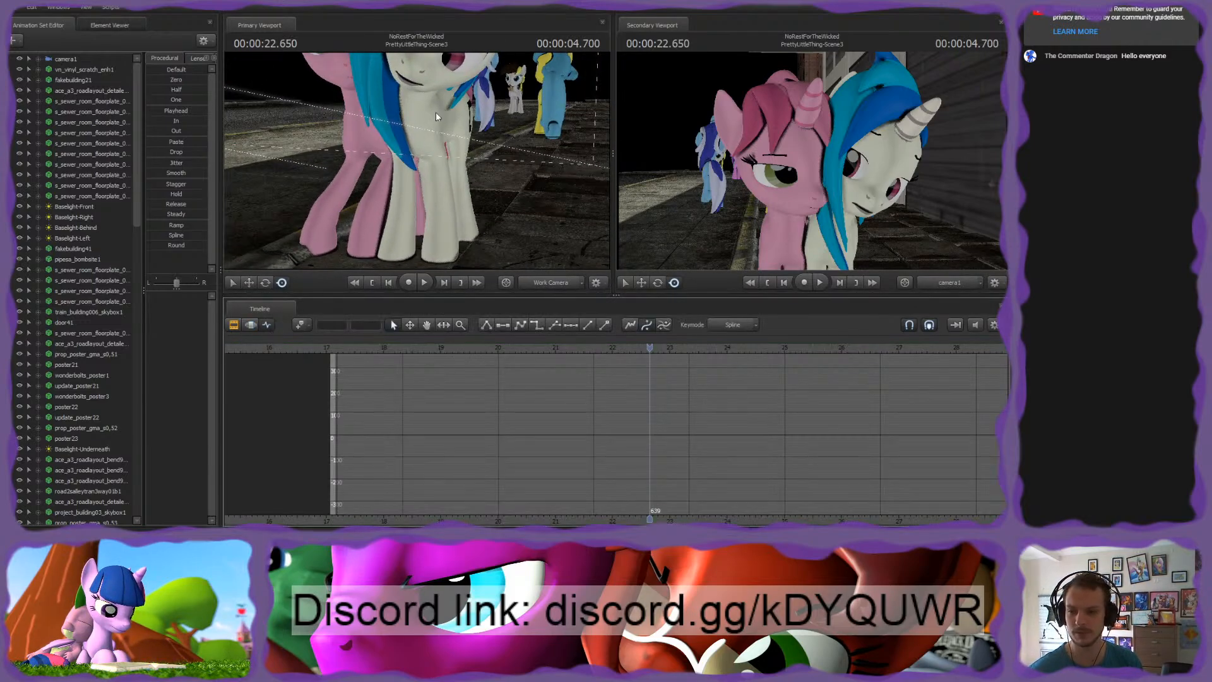
pyautogui.moveTo(444, 118); pyautogui.dragTo(442, 88)
pyautogui.click(252, 326)
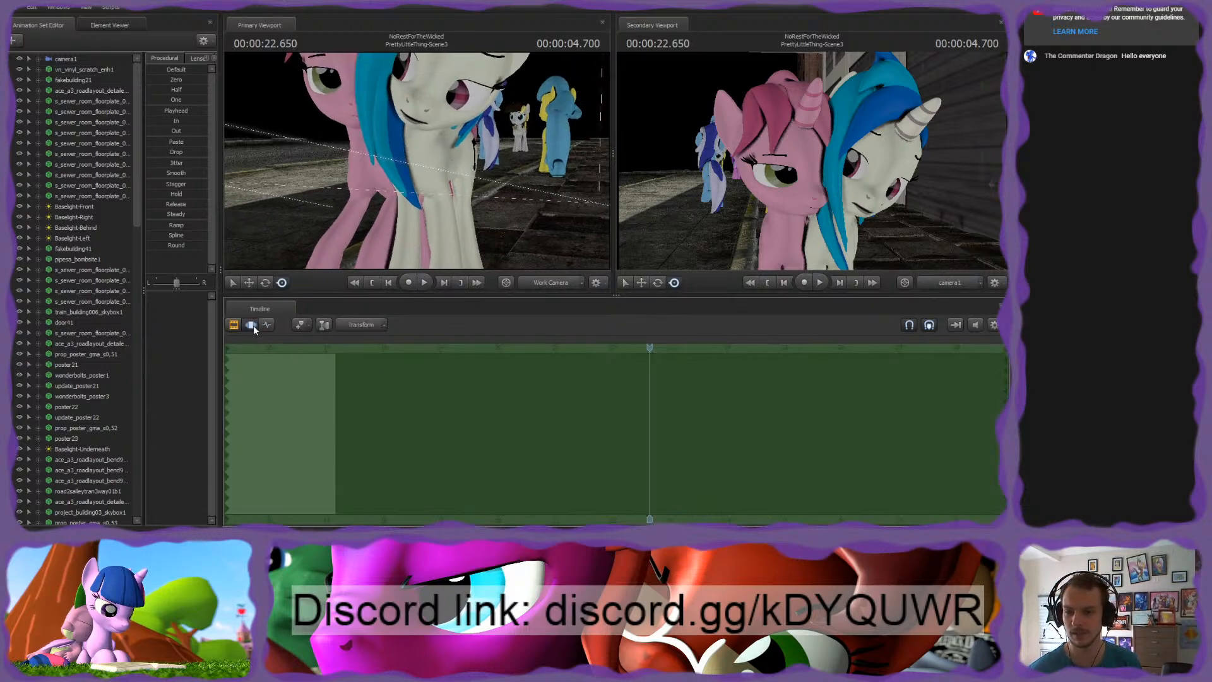
pyautogui.scroll(-4, 299, 352)
pyautogui.click(233, 324)
pyautogui.click(637, 399)
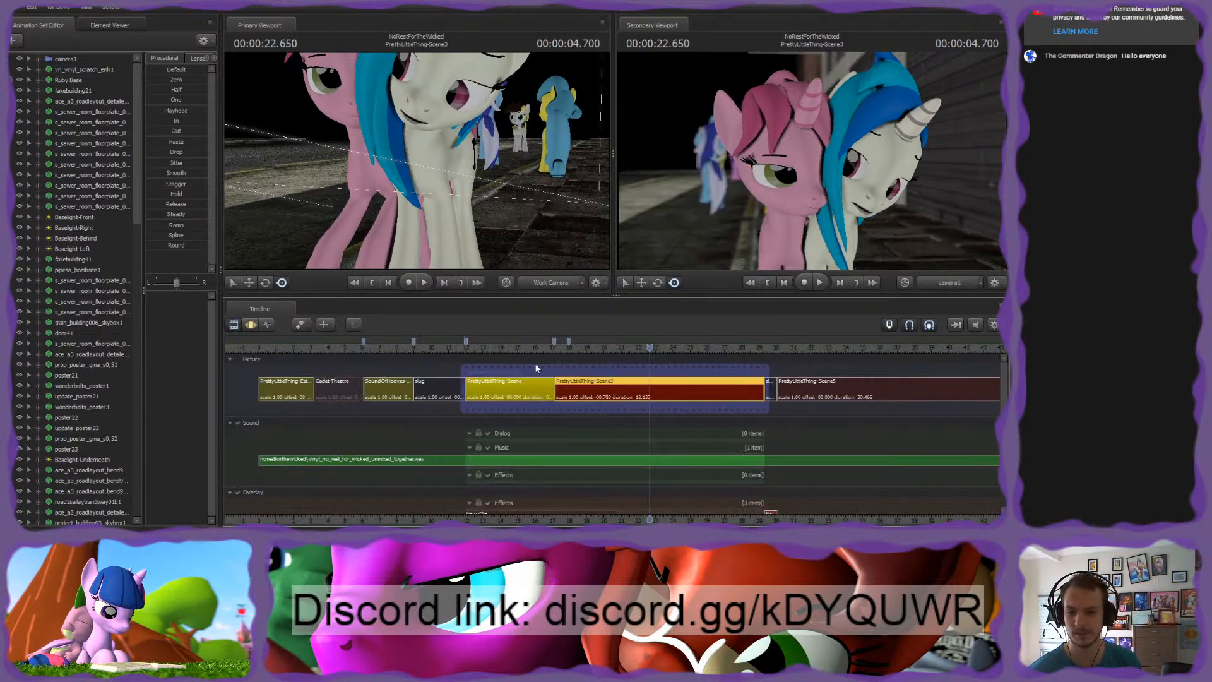
# Select rig_pelvis on the vn_vinyl_scratch_enh1 model and show its curves in the Graph Editor at 00:00:22.650
pyautogui.click(265, 325)
pyautogui.moveTo(544, 180); pyautogui.dragTo(498, 163)
pyautogui.press('w')
pyautogui.keyDown('ctrl'); pyautogui.click(488, 166); pyautogui.keyUp('ctrl')
pyautogui.press('s')
pyautogui.scroll(7, 649, 424)
pyautogui.moveTo(647, 346); pyautogui.dragTo(650, 377)
pyautogui.moveTo(488, 183)
pyautogui.mouseDown()
pyautogui.moveTo(467, 180)
pyautogui.moveTo(496, 187)
pyautogui.mouseUp()
# Rotate the white unicorn's pelvis slightly at the 00:00:22.650 and 00:00:23.100 keyframes
pyautogui.press('e')
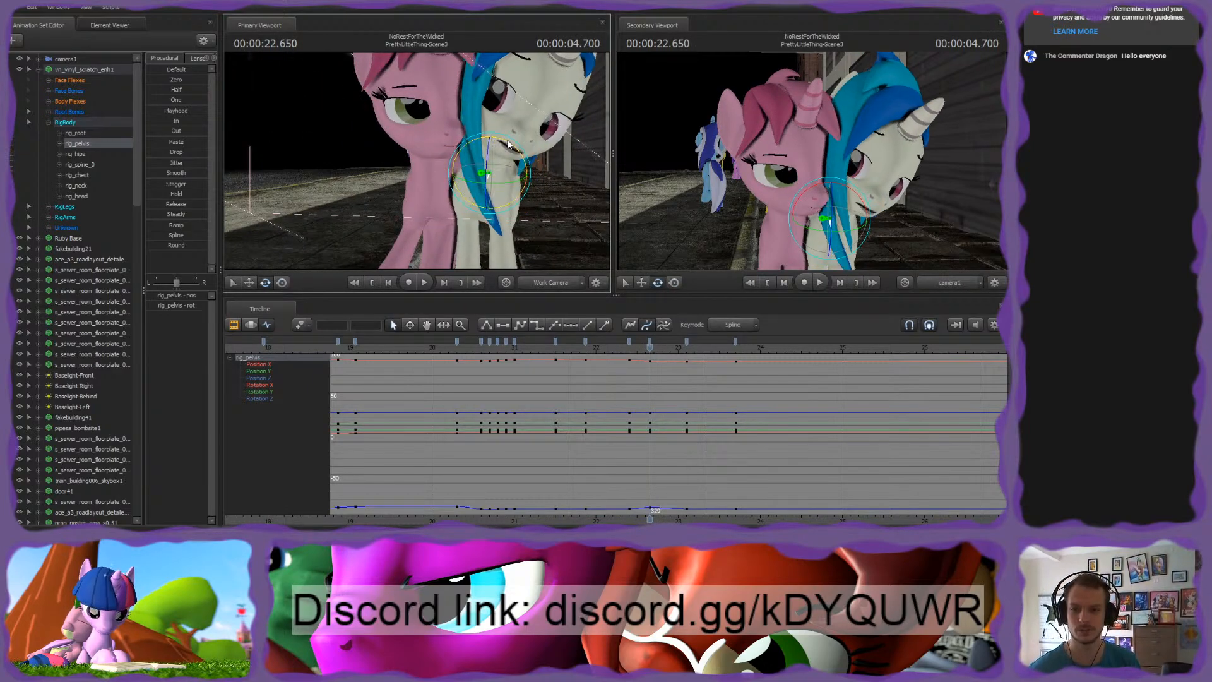
pyautogui.moveTo(509, 144); pyautogui.dragTo(510, 144)
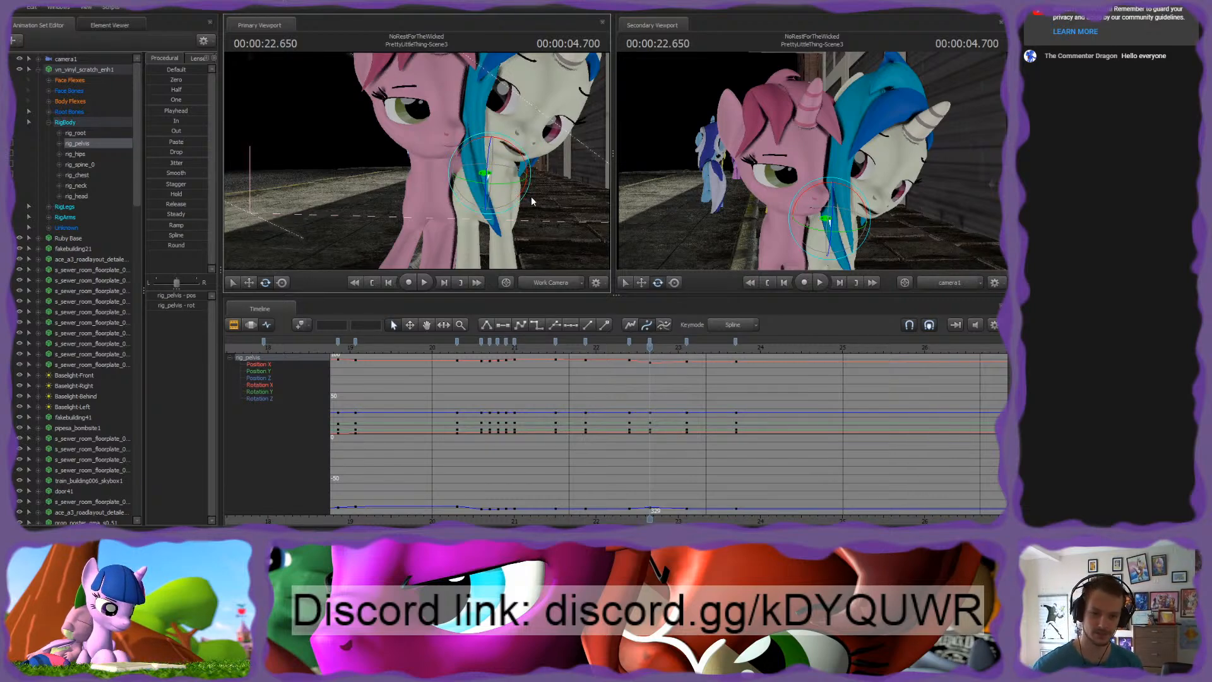
pyautogui.press('Down')
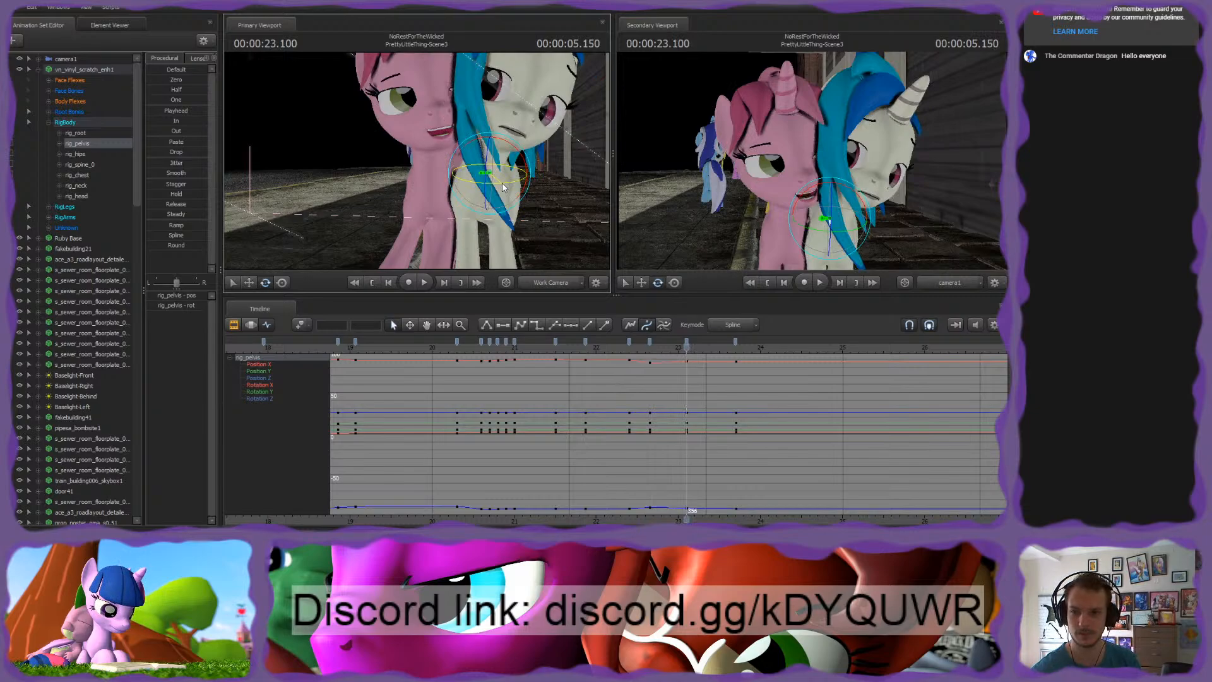
pyautogui.moveTo(501, 183); pyautogui.dragTo(503, 183)
pyautogui.moveTo(506, 139); pyautogui.dragTo(505, 137)
# Reset the pelvis keyframe at 00:00:23.700 to hold the preceding pose, and play back the adjusted motion
pyautogui.press('Down')
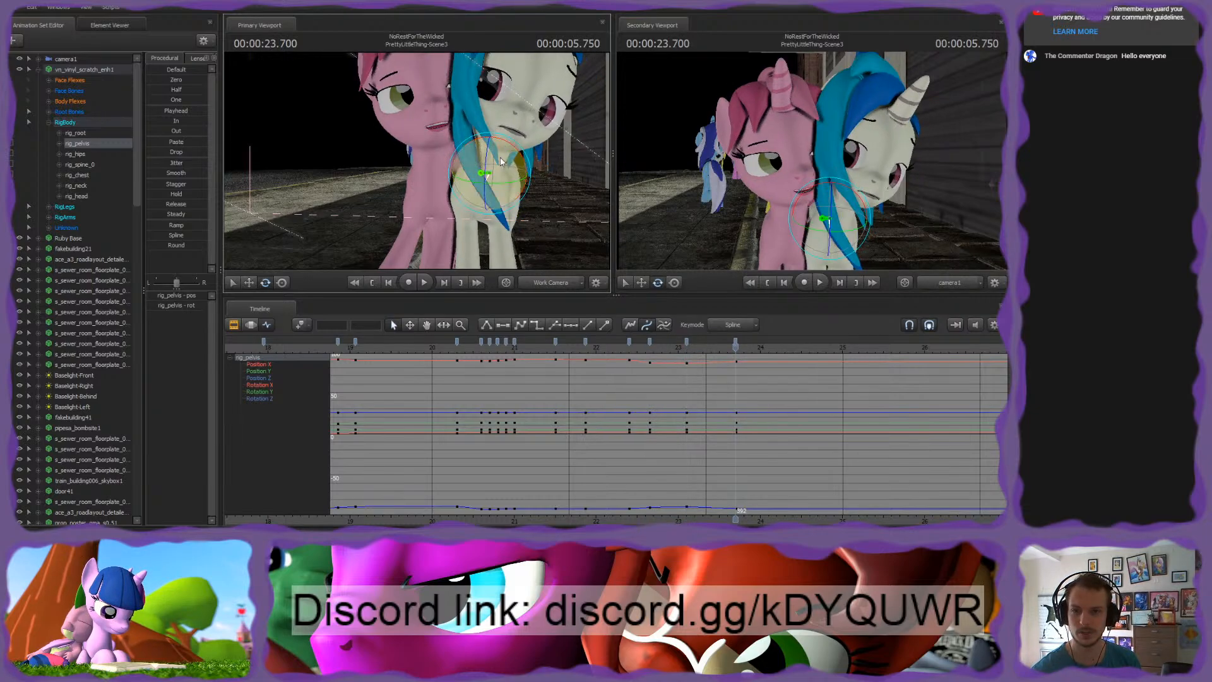
pyautogui.click(733, 337)
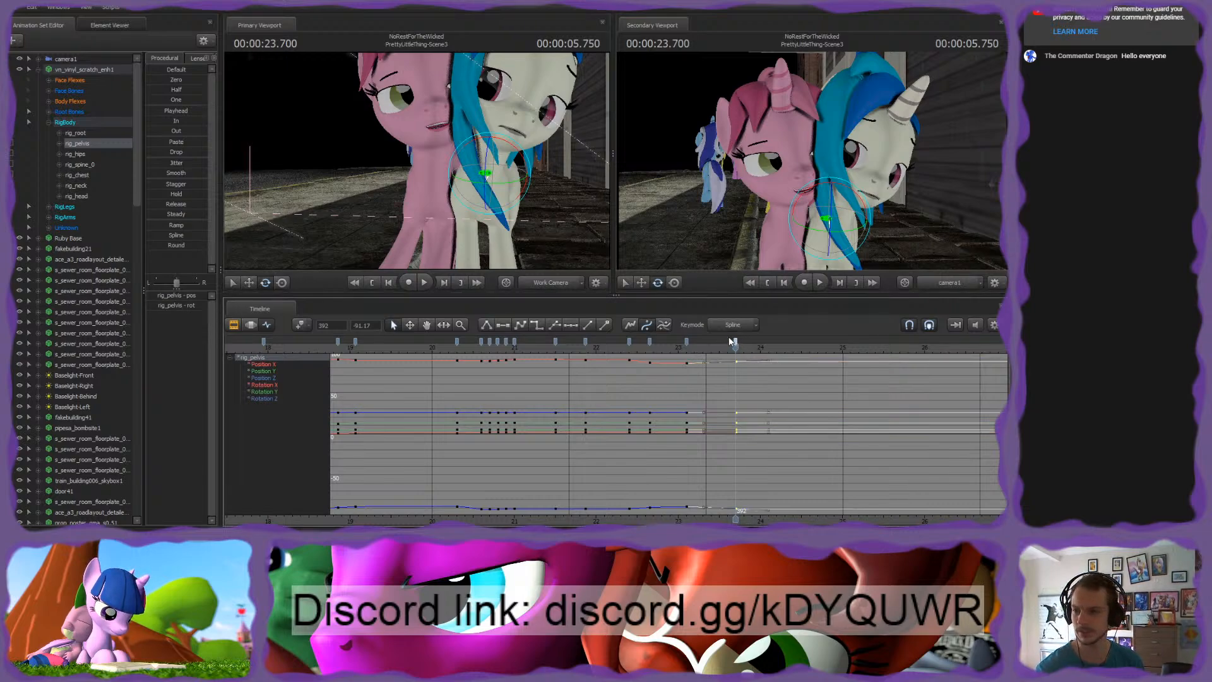
pyautogui.press('Delete')
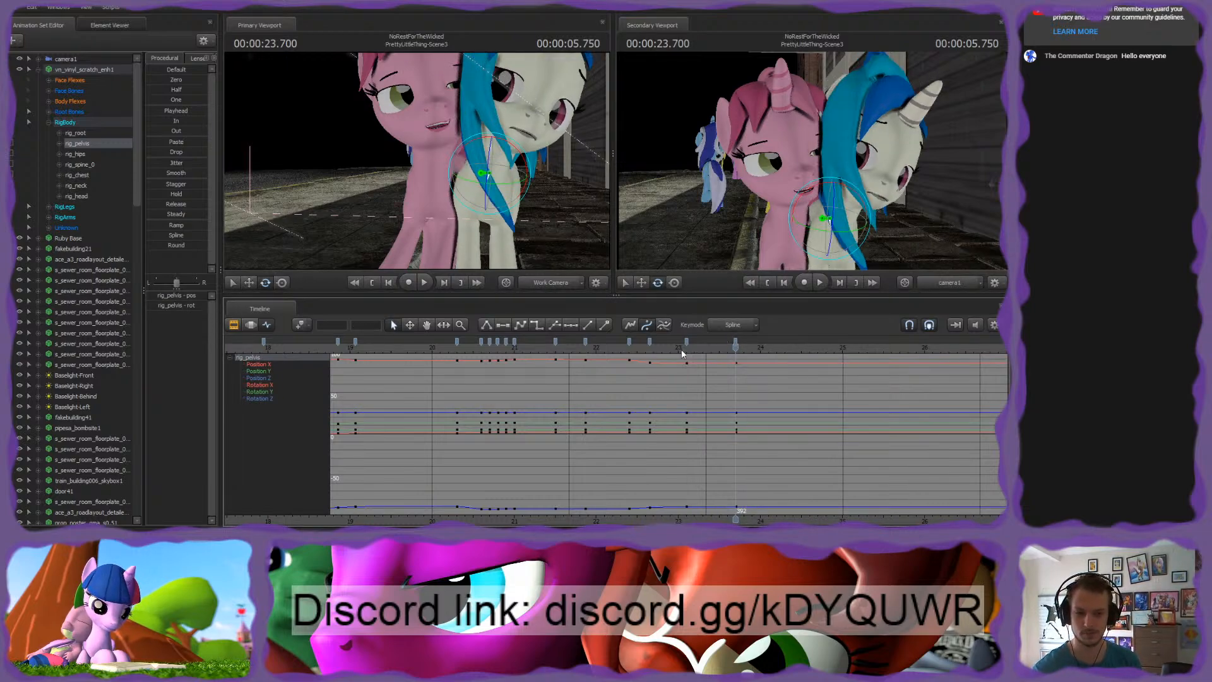
pyautogui.moveTo(681, 351); pyautogui.dragTo(616, 347)
pyautogui.press('space')
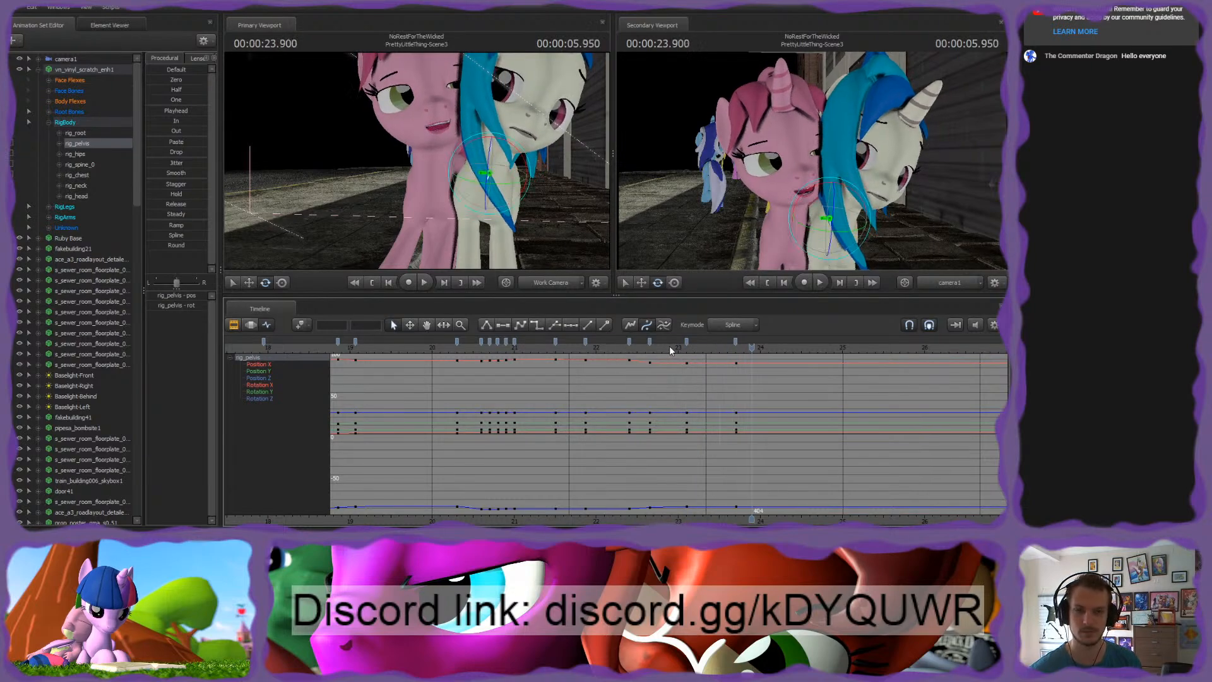
# Rotate rig_neck on the pink Ruby Base unicorn slightly at 00:00:23.500
pyautogui.moveTo(611, 346); pyautogui.dragTo(719, 361)
pyautogui.click(432, 154)
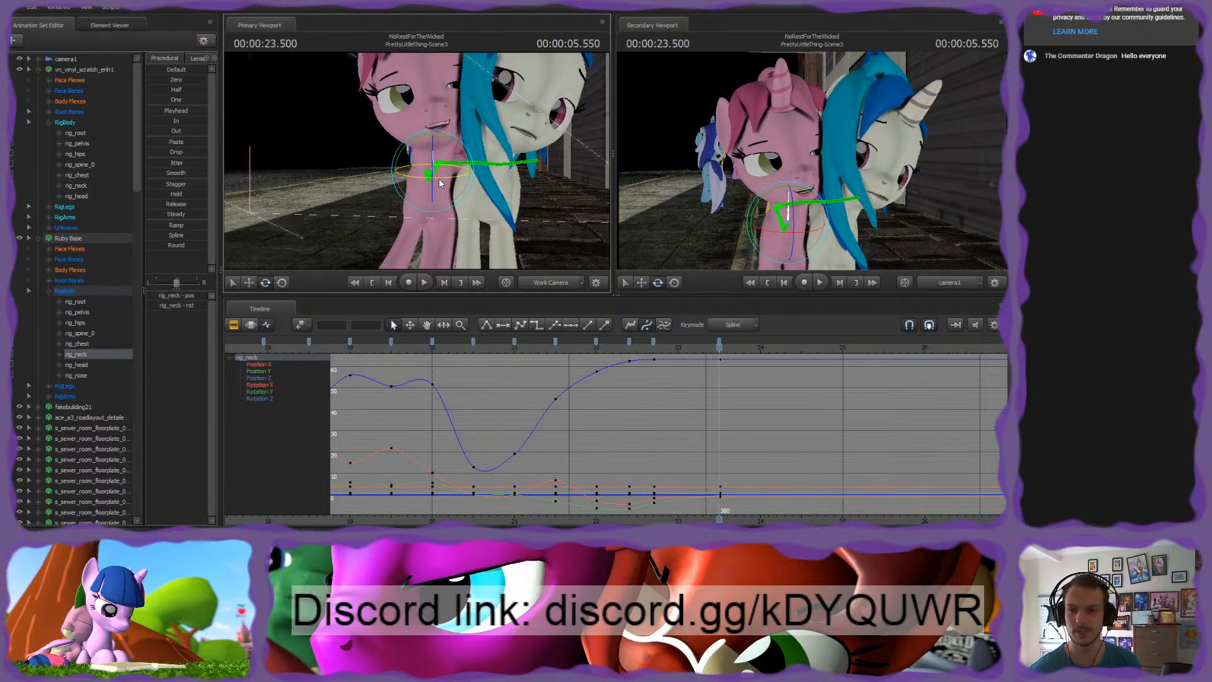
pyautogui.moveTo(442, 183); pyautogui.dragTo(441, 183)
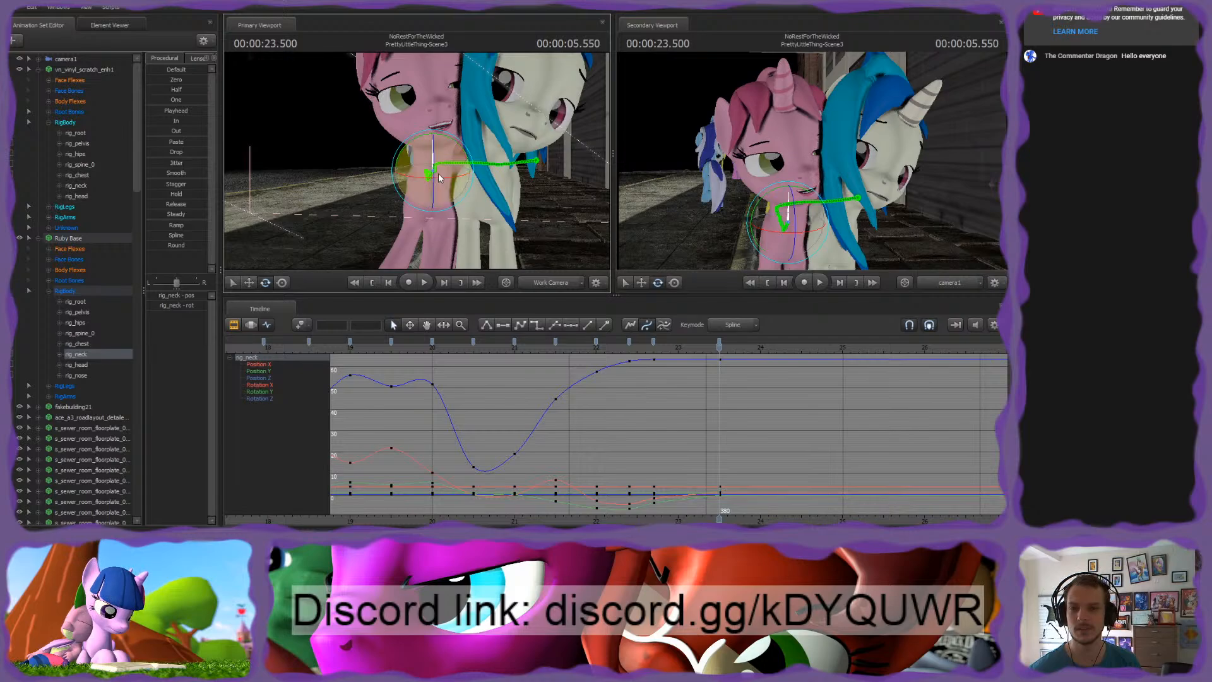
pyautogui.press('w')
pyautogui.moveTo(513, 157); pyautogui.dragTo(543, 159)
pyautogui.press('s')
pyautogui.moveTo(417, 160); pyautogui.dragTo(417, 160)
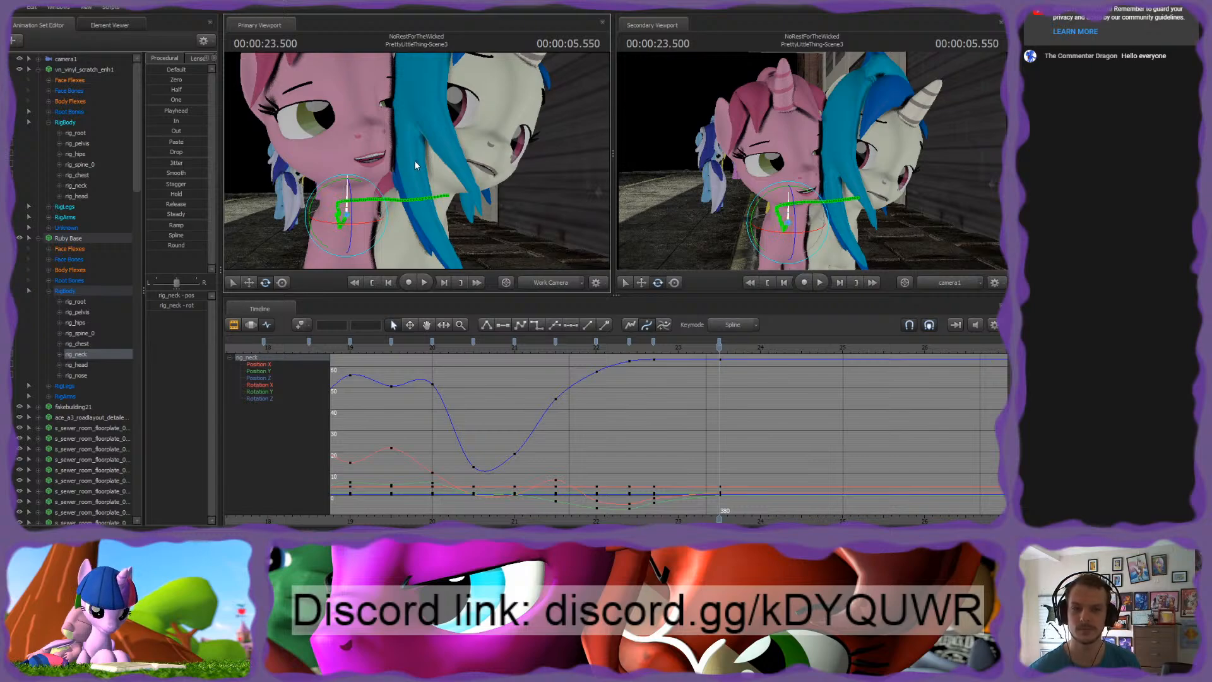
# Rotate the pink unicorn's rig_head at 00:00:23.500 and 00:00:23.100, and play back the motion
pyautogui.click(349, 169)
pyautogui.moveTo(357, 166); pyautogui.dragTo(363, 164)
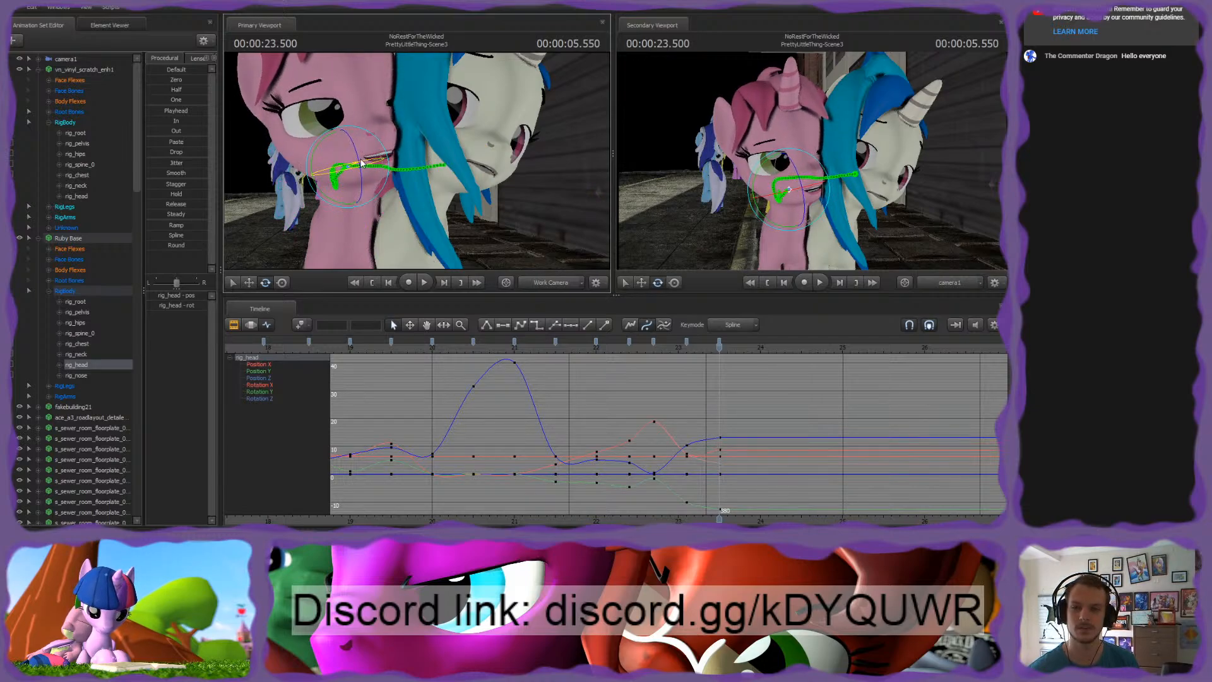
pyautogui.moveTo(720, 351); pyautogui.dragTo(687, 352)
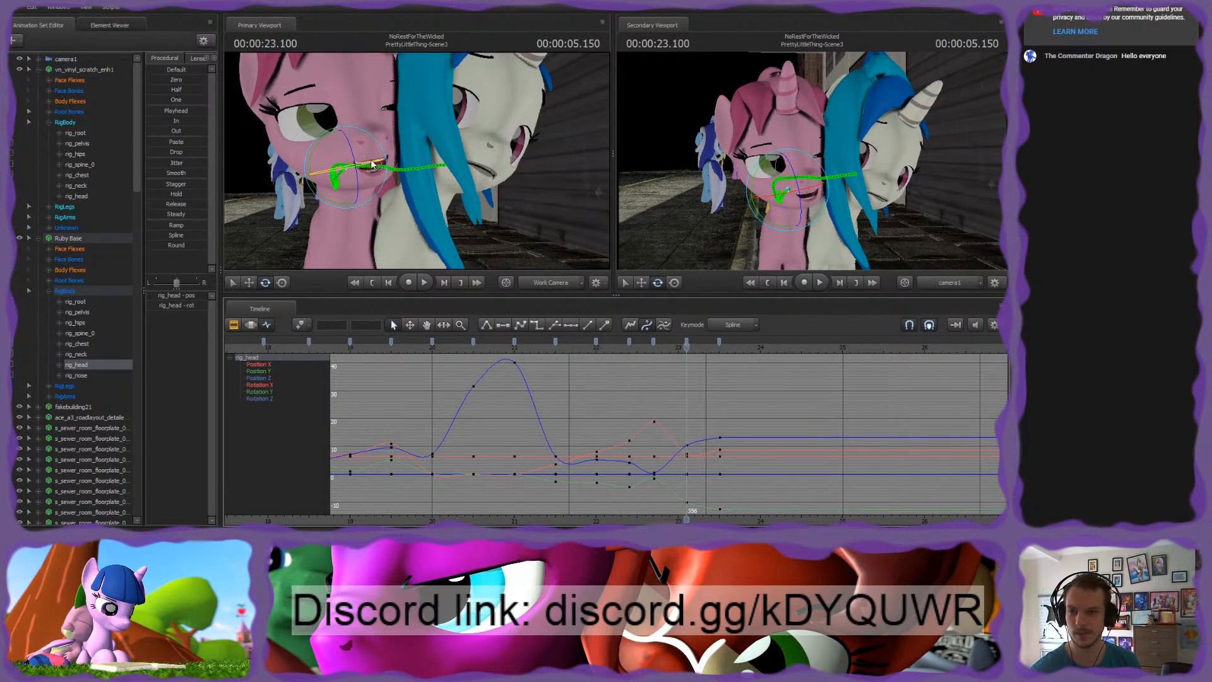
pyautogui.moveTo(373, 164); pyautogui.dragTo(376, 163)
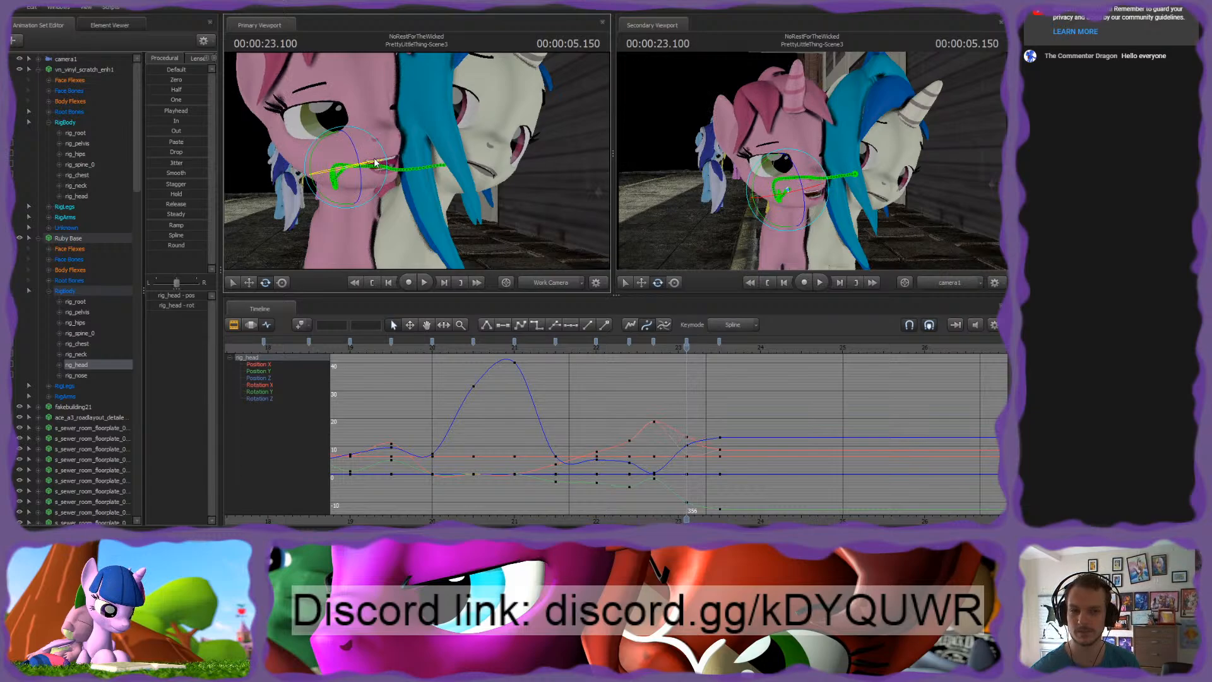
pyautogui.press('space')
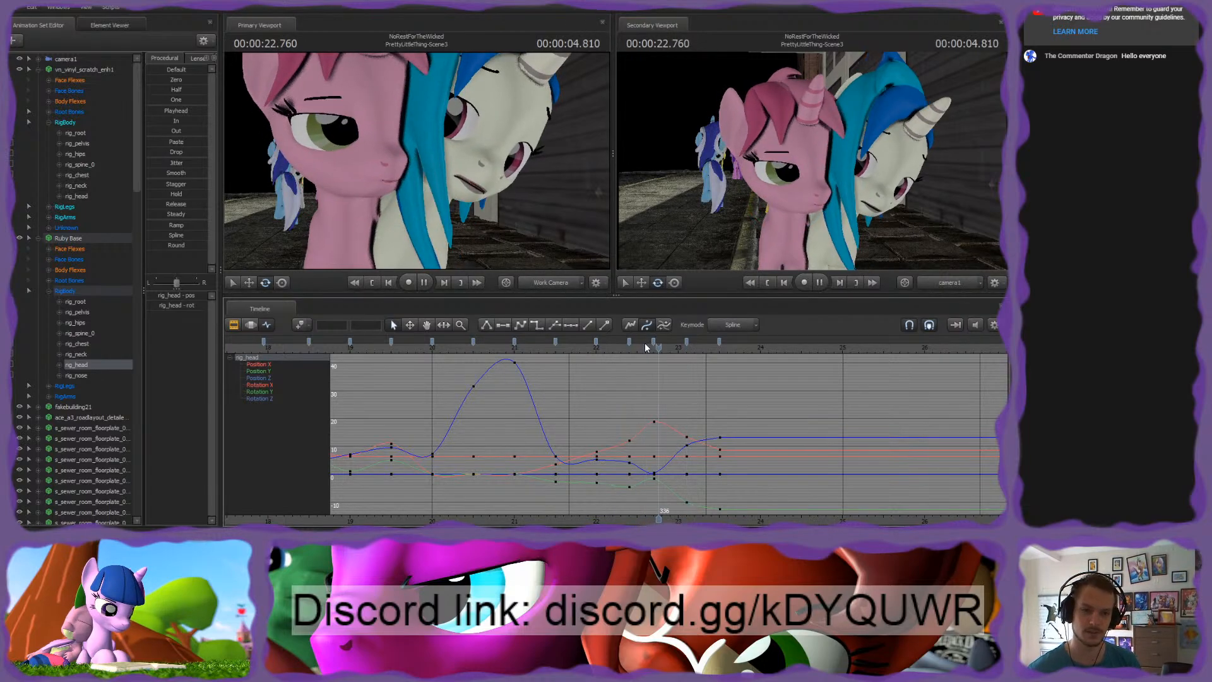
pyautogui.click(612, 346)
pyautogui.press('space')
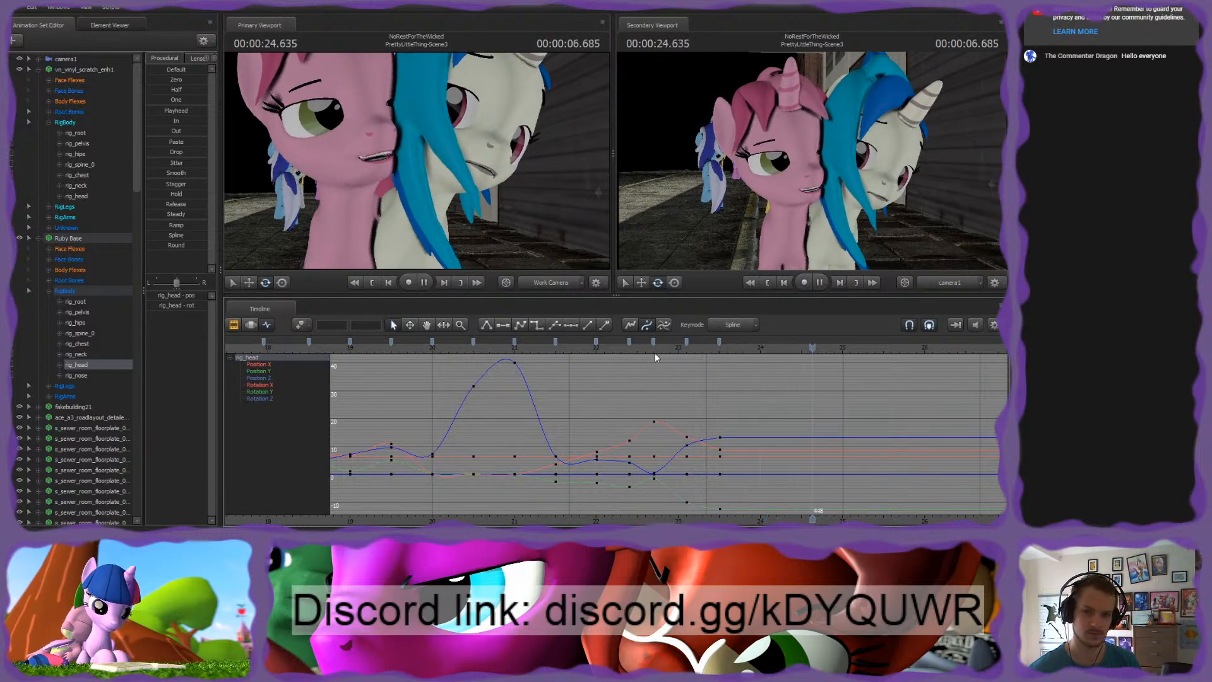
pyautogui.click(615, 349)
pyautogui.press('space')
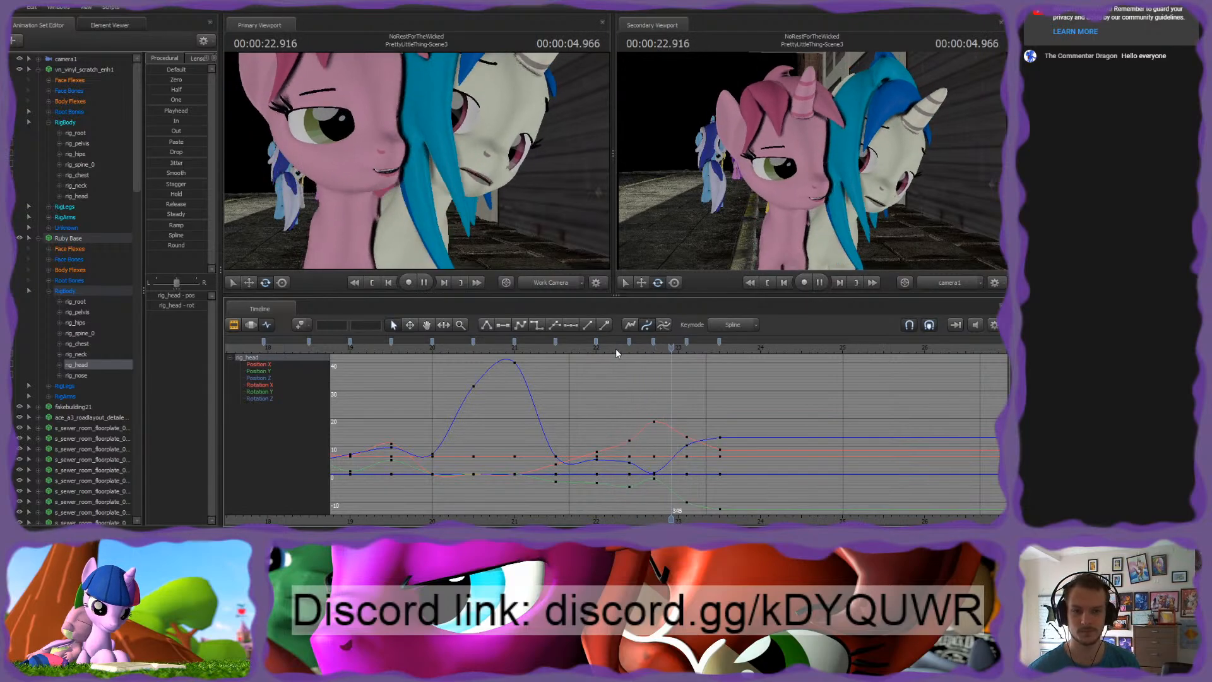
pyautogui.press('space')
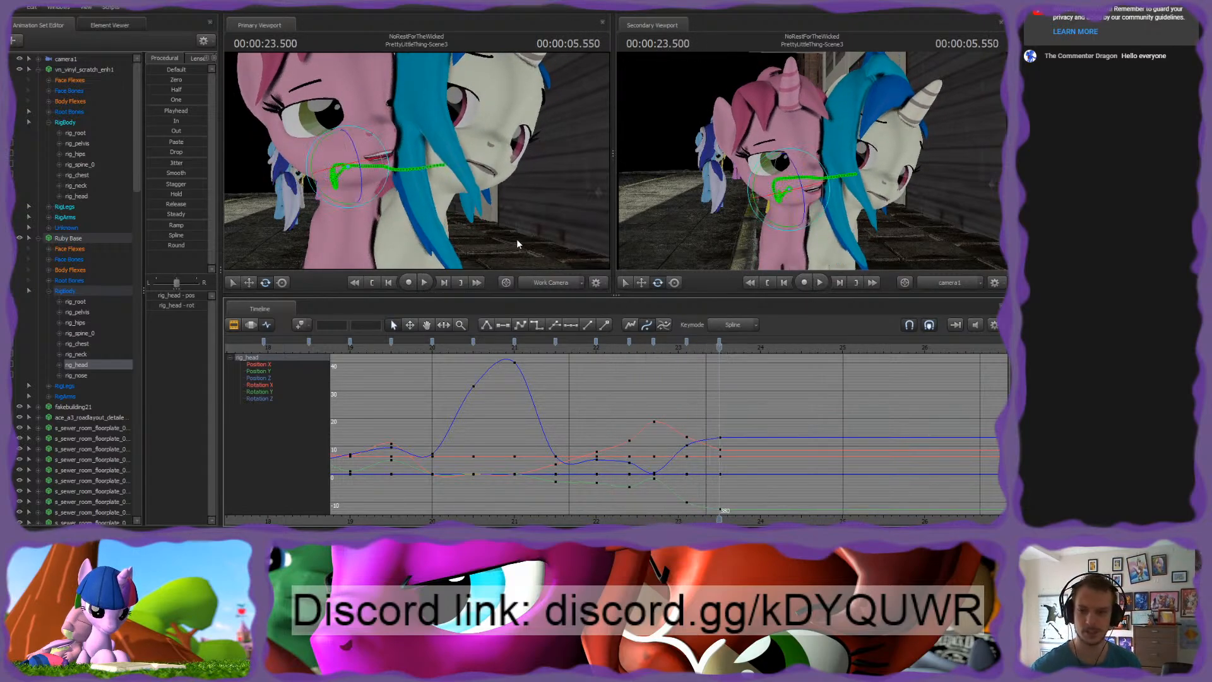
# Select rig_pelvis on both unicorns, key them at 00:00:23.700, and delete the keyframe at 00:00:23.500
pyautogui.moveTo(517, 243); pyautogui.dragTo(419, 165)
pyautogui.click(418, 169)
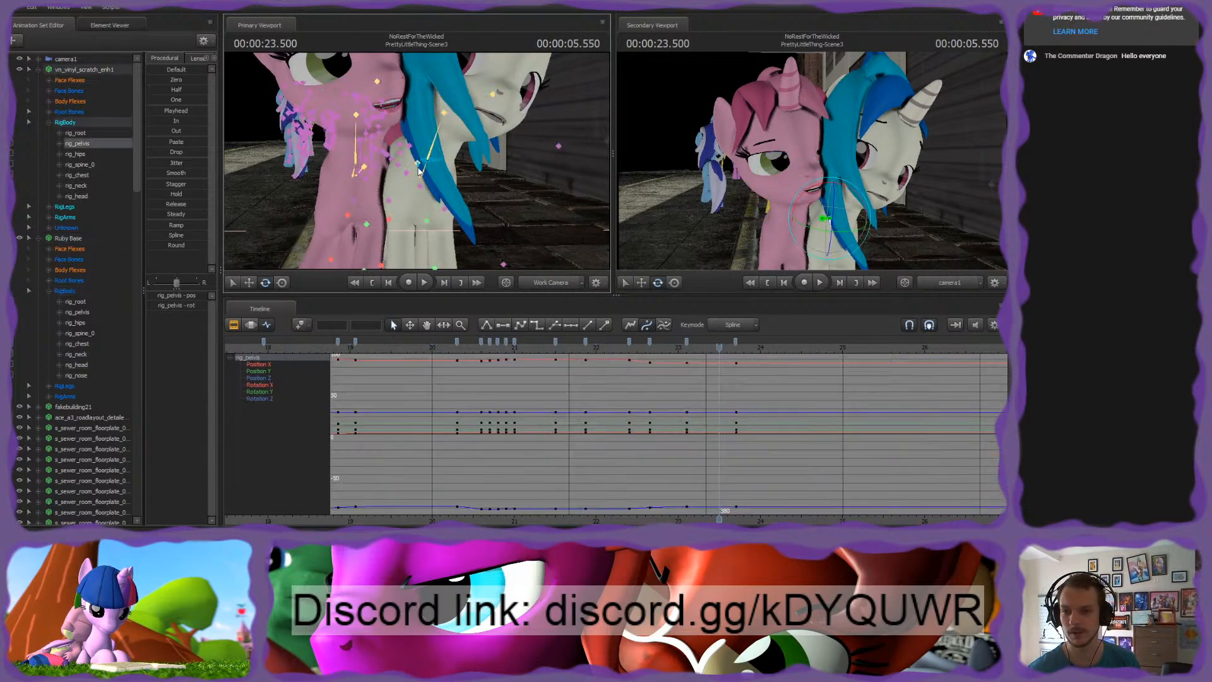
pyautogui.keyDown('ctrl'); pyautogui.click(364, 173); pyautogui.keyUp('ctrl')
pyautogui.press('Down')
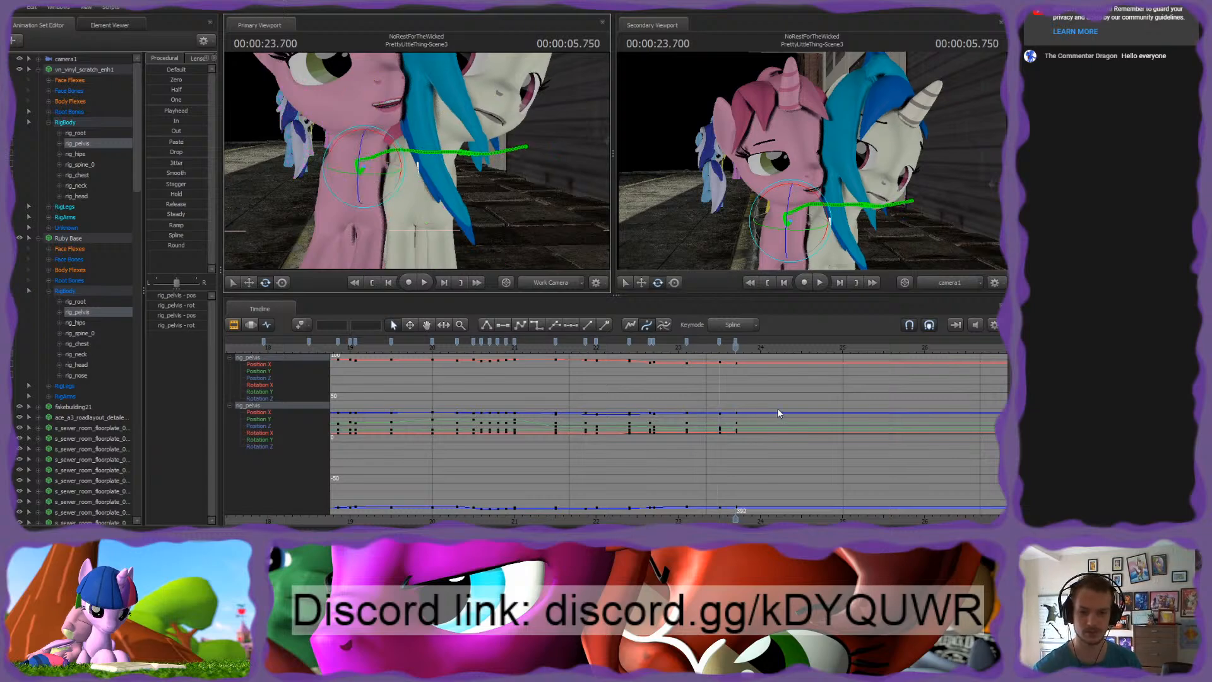
pyautogui.scroll(3, 778, 407)
pyautogui.click(706, 342)
pyautogui.press('Delete')
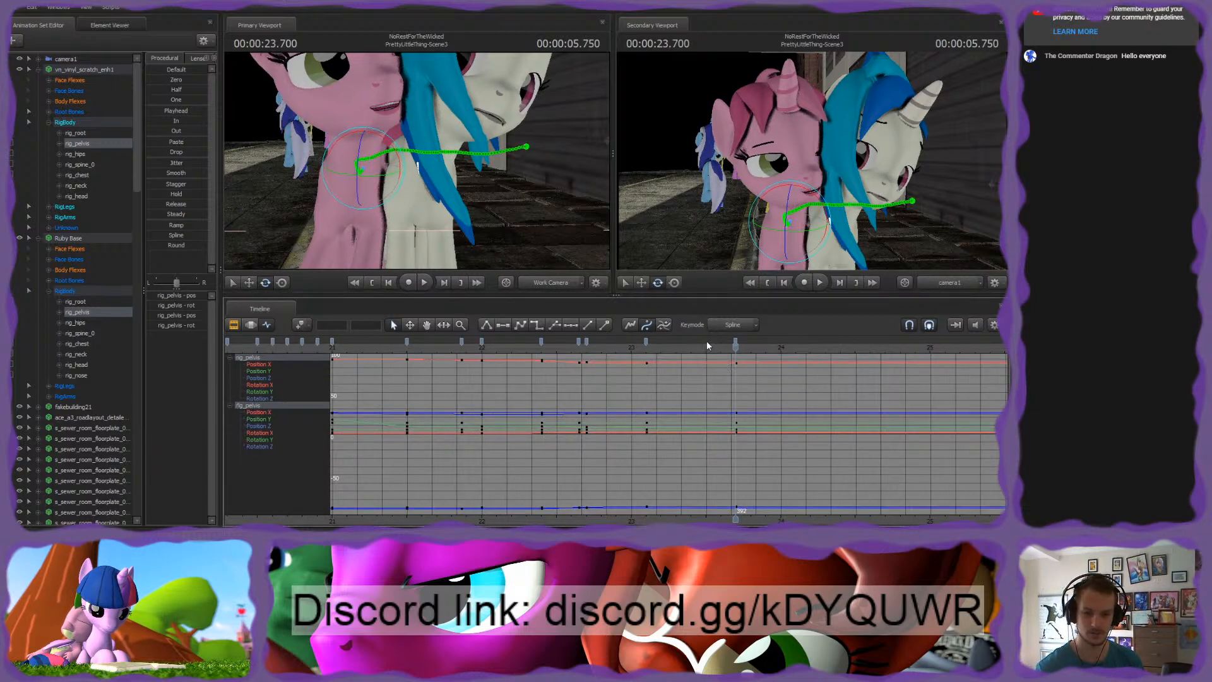
# Rotate the pink and the white unicorn's pelvis slightly at 00:00:23.700, and play back the motion from about 00:00:22.300
pyautogui.click(363, 173)
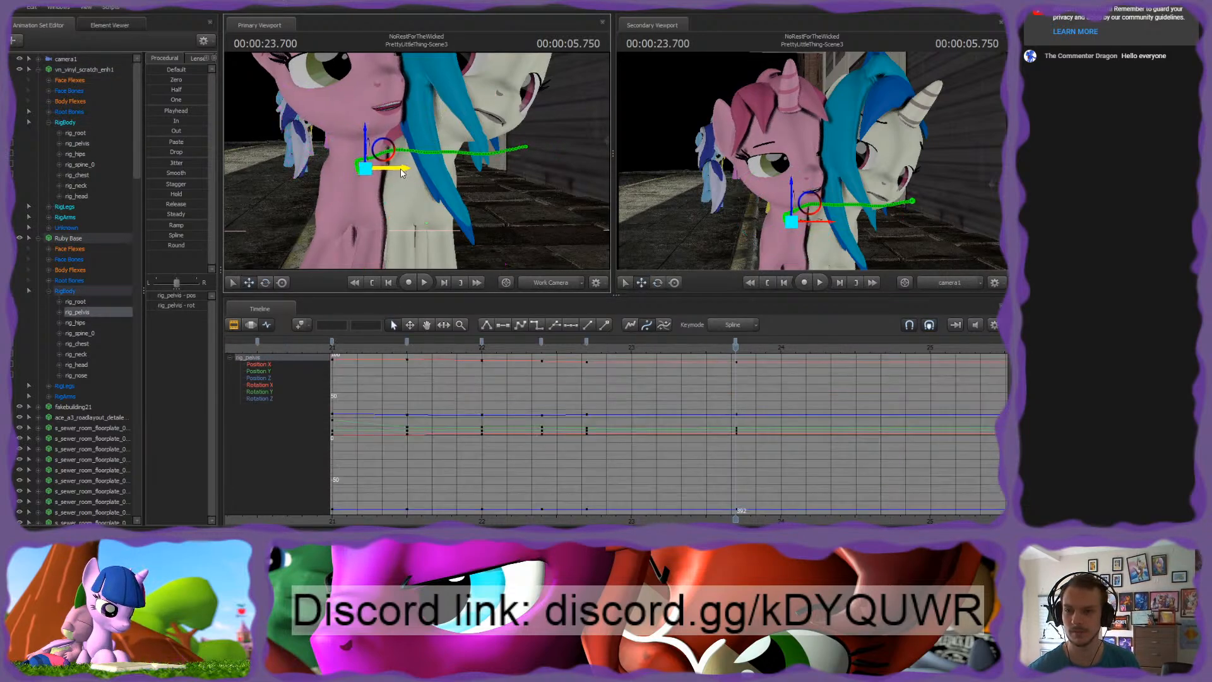
pyautogui.press('e')
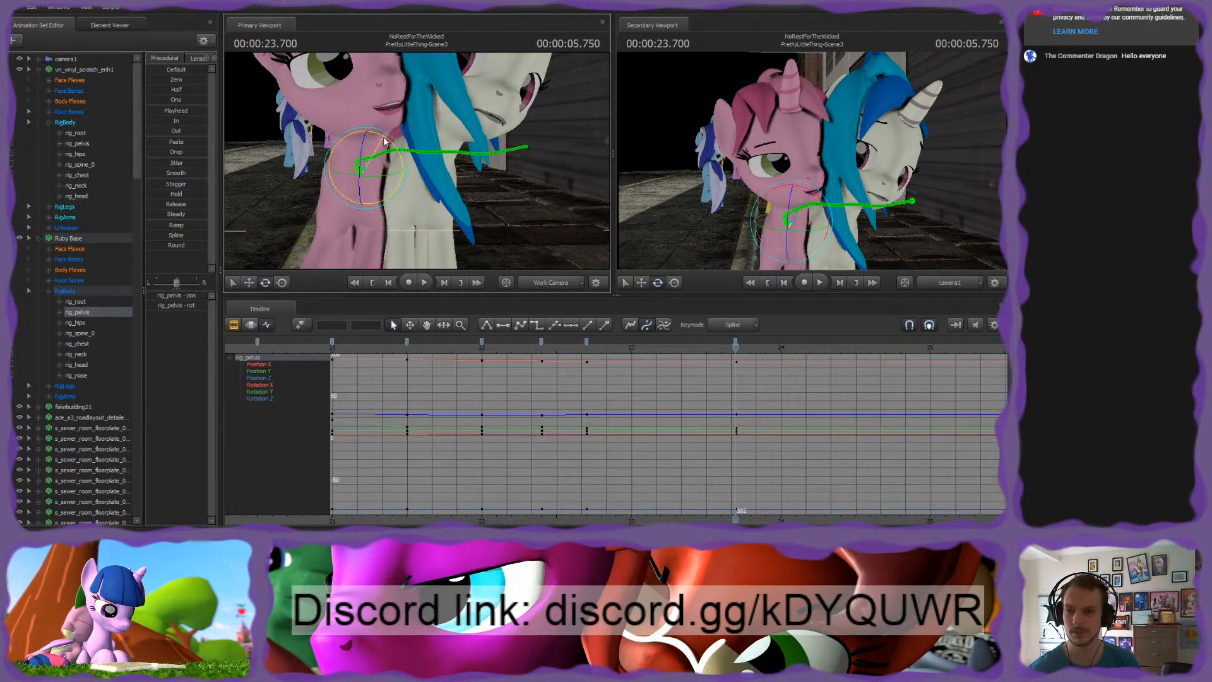
pyautogui.click(417, 171)
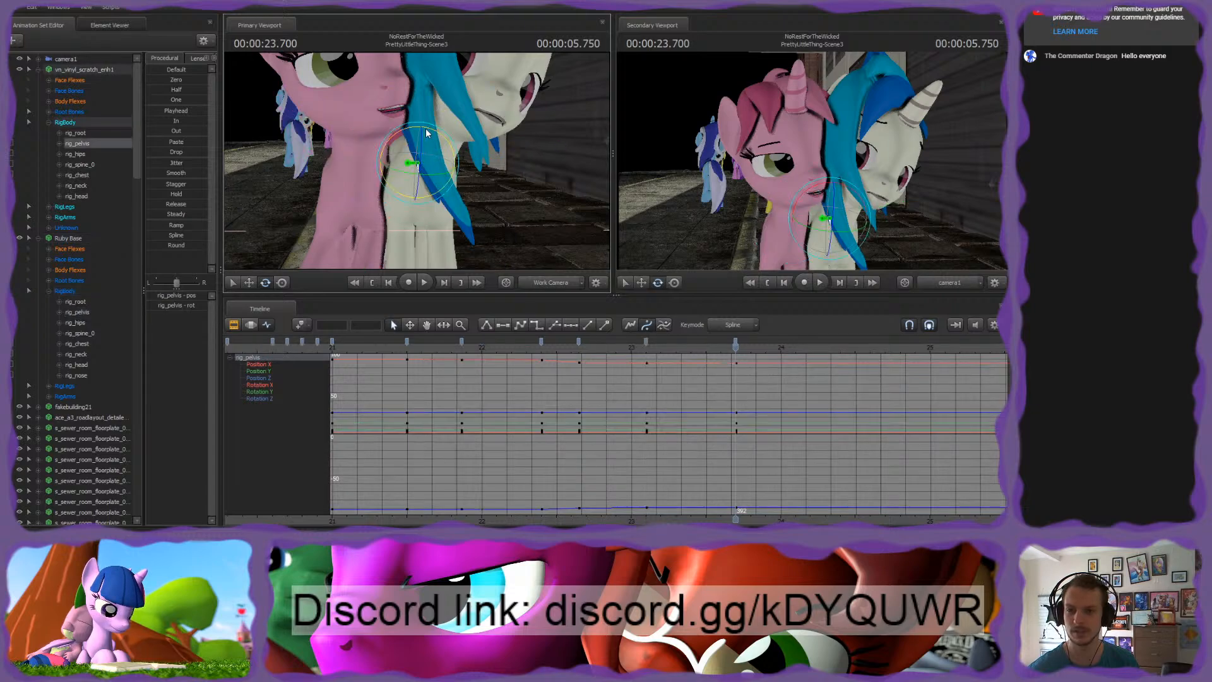
pyautogui.moveTo(427, 134); pyautogui.dragTo(429, 132)
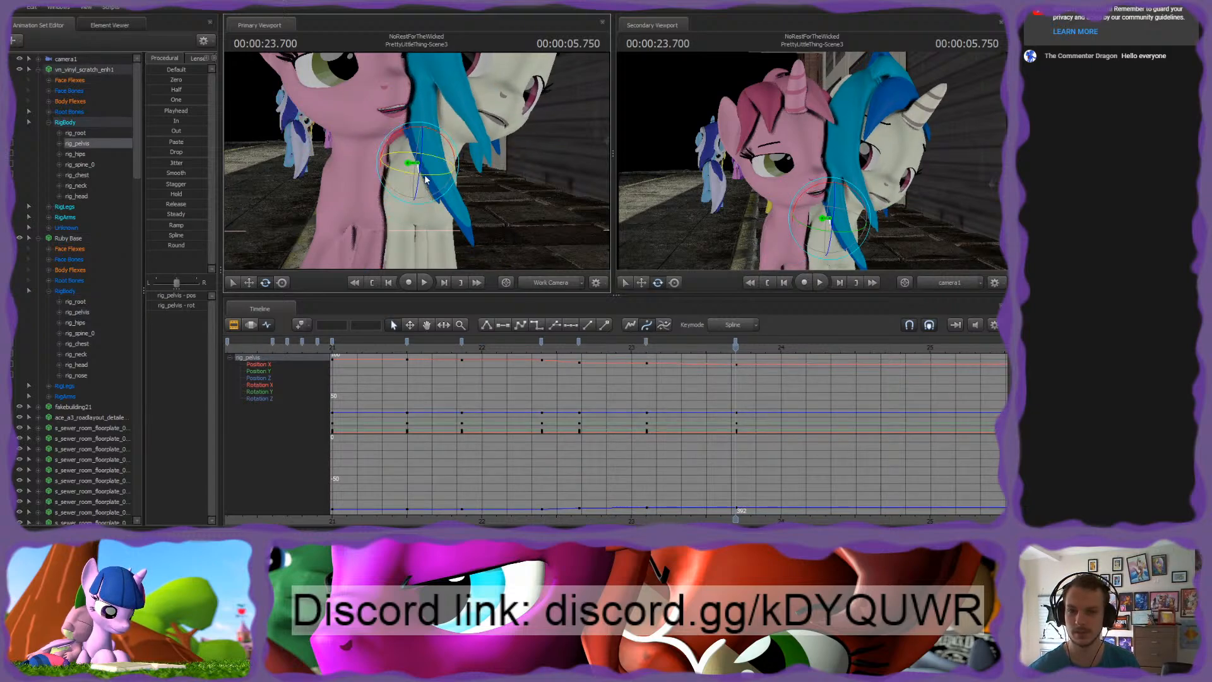
pyautogui.moveTo(424, 175); pyautogui.dragTo(426, 178)
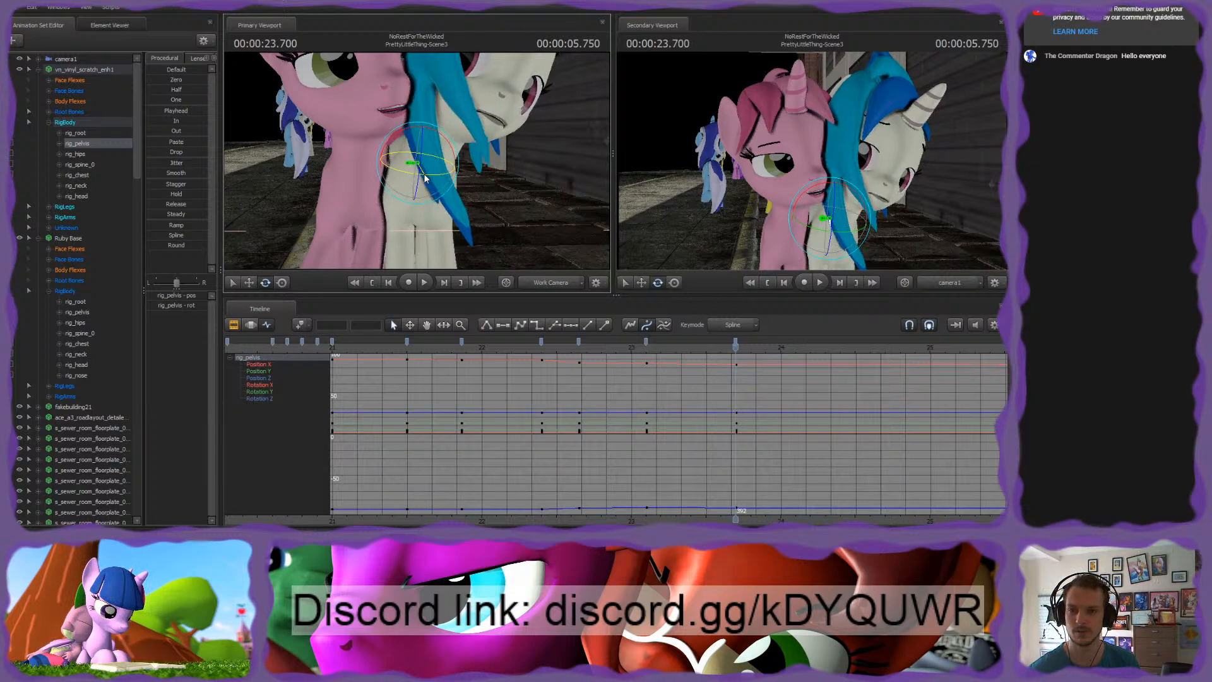
pyautogui.click(532, 343)
pyautogui.press('space')
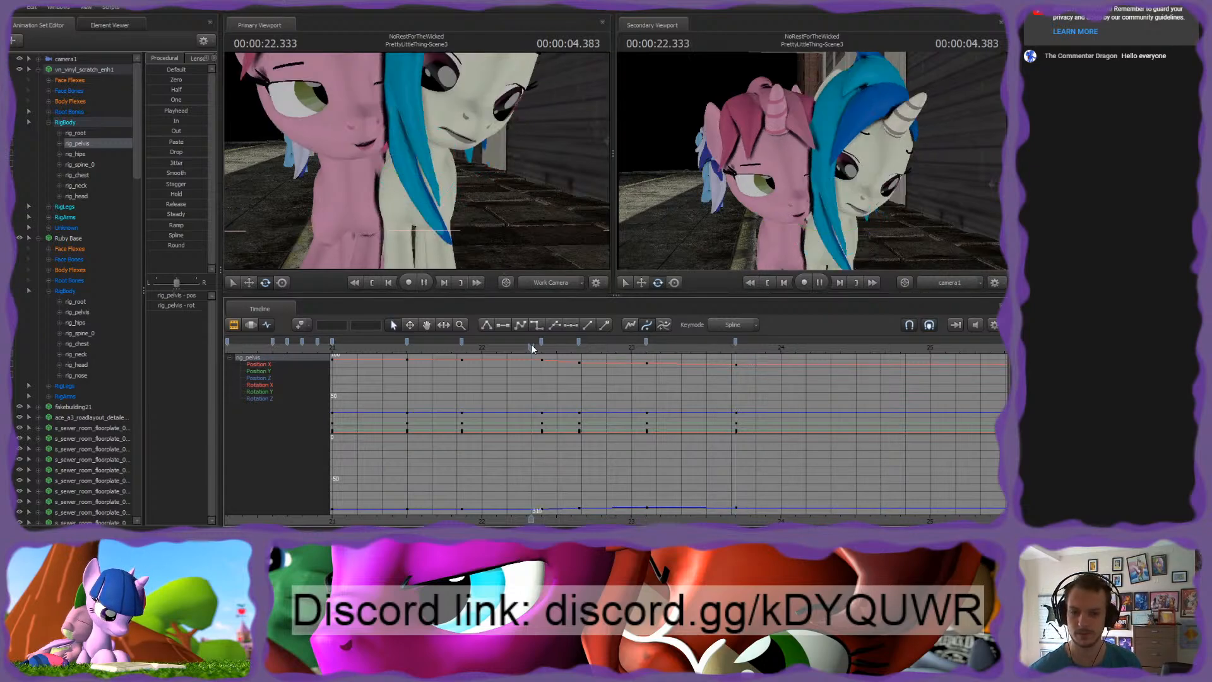
pyautogui.click(539, 345)
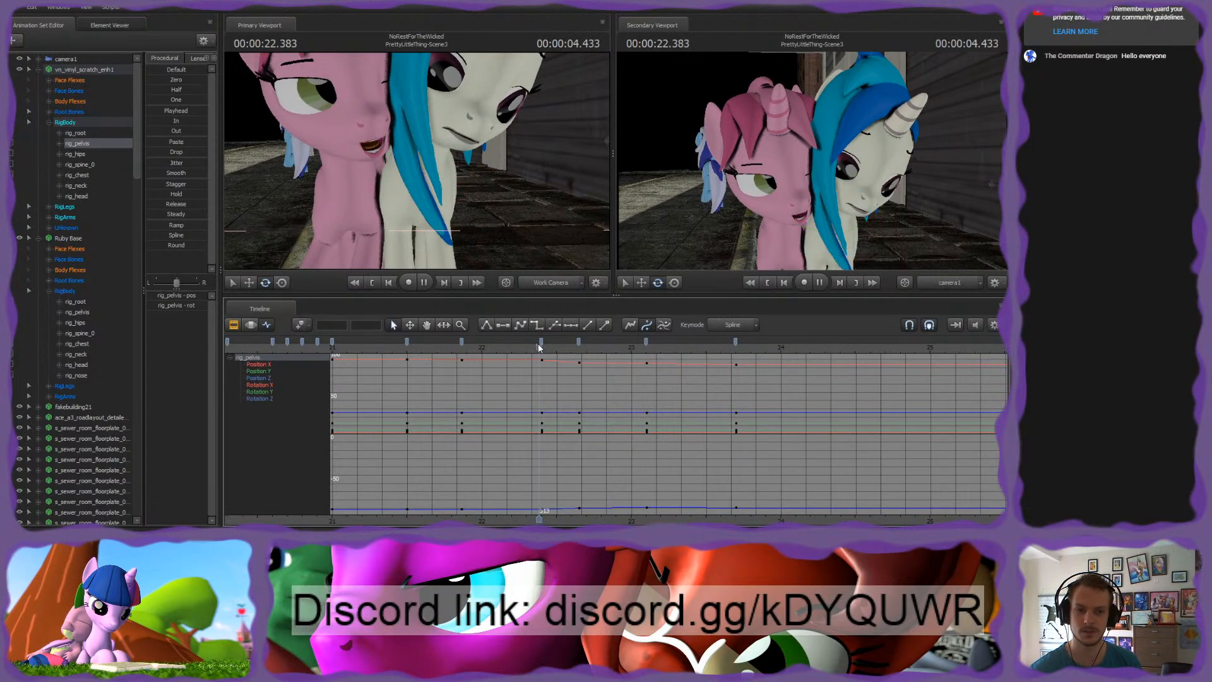
pyautogui.click(539, 343)
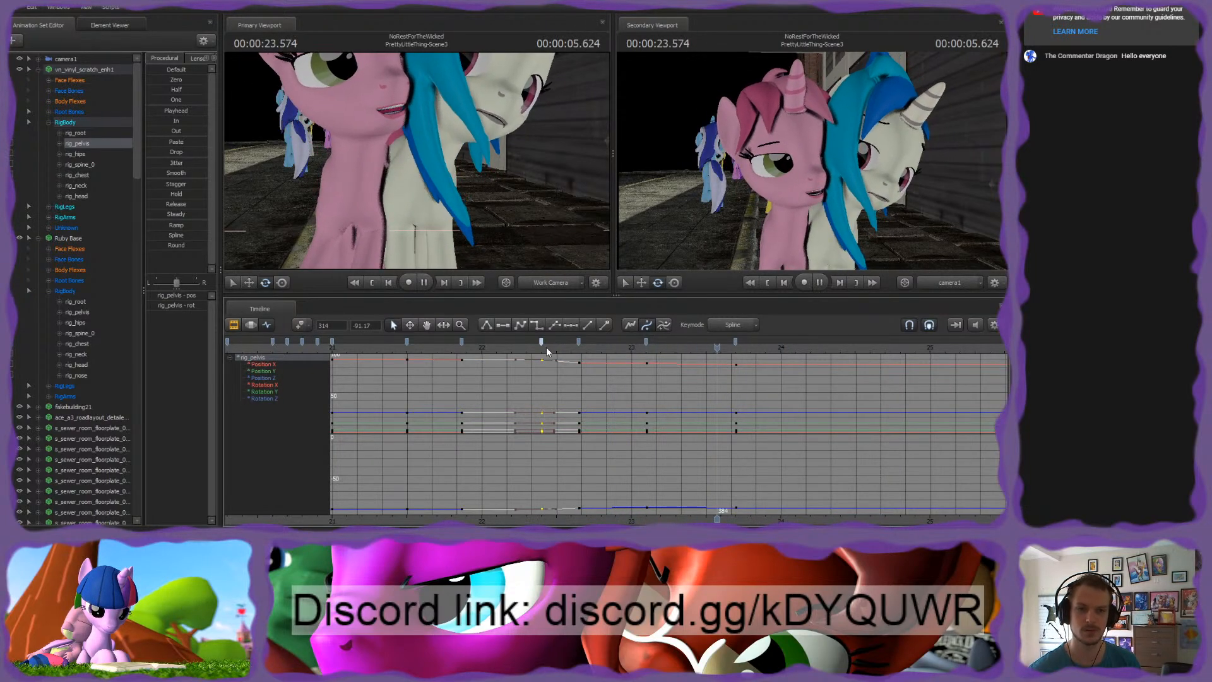
pyautogui.click(546, 346)
pyautogui.press('space')
# Delete the pink unicorn's rig_neck and rig_head keyframes at 00:00:22.700, 00:00:23.100 and 00:00:23.500
pyautogui.click(344, 123)
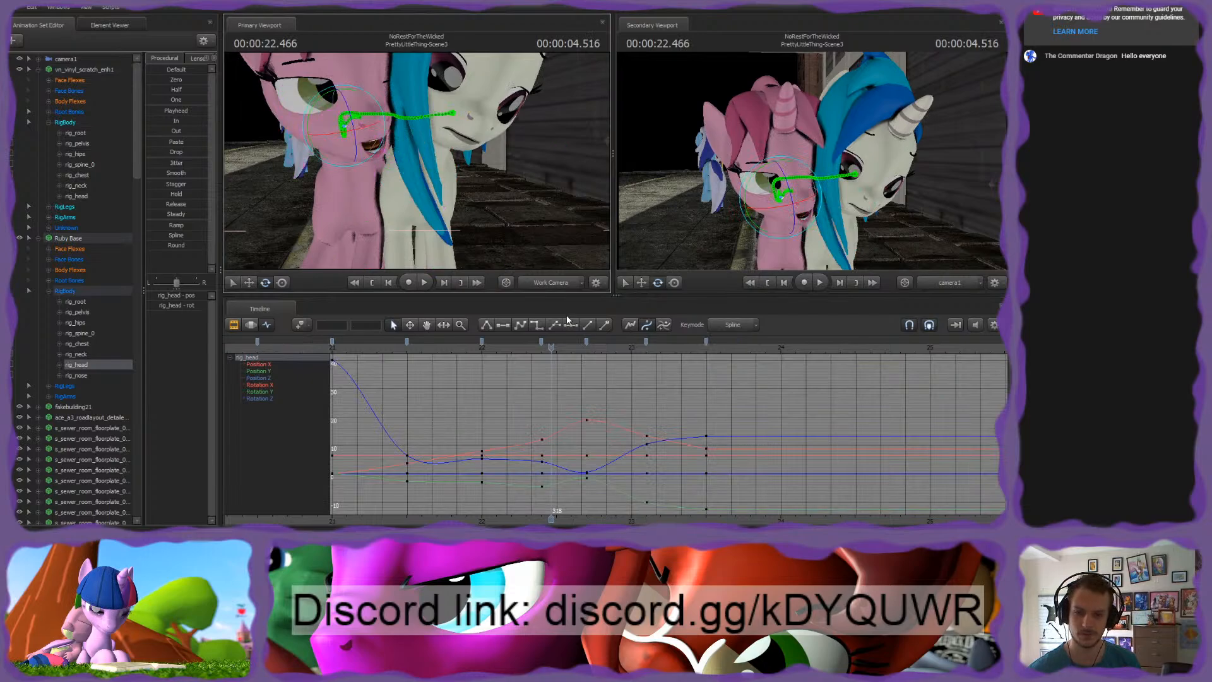
pyautogui.click(587, 344)
pyautogui.moveTo(506, 199)
pyautogui.mouseDown()
pyautogui.moveTo(460, 199)
pyautogui.moveTo(530, 200)
pyautogui.mouseUp()
pyautogui.keyDown('ctrl'); pyautogui.click(413, 176); pyautogui.keyUp('ctrl')
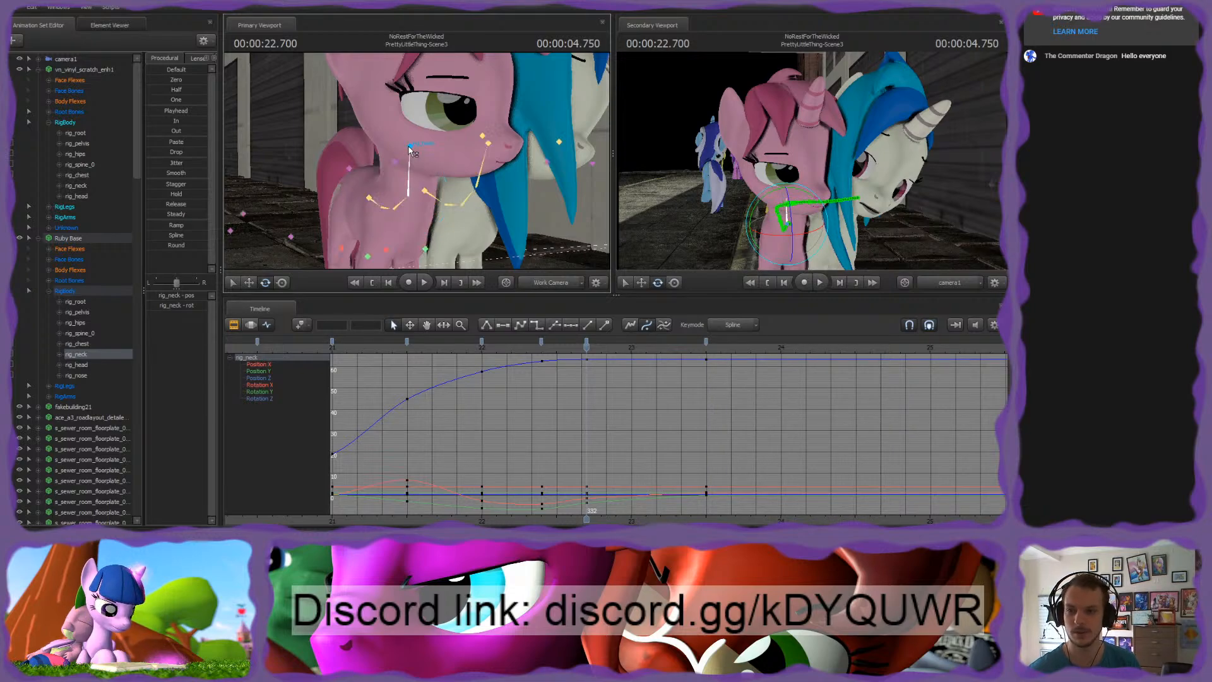
pyautogui.keyDown('ctrl'); pyautogui.click(410, 151); pyautogui.keyUp('ctrl')
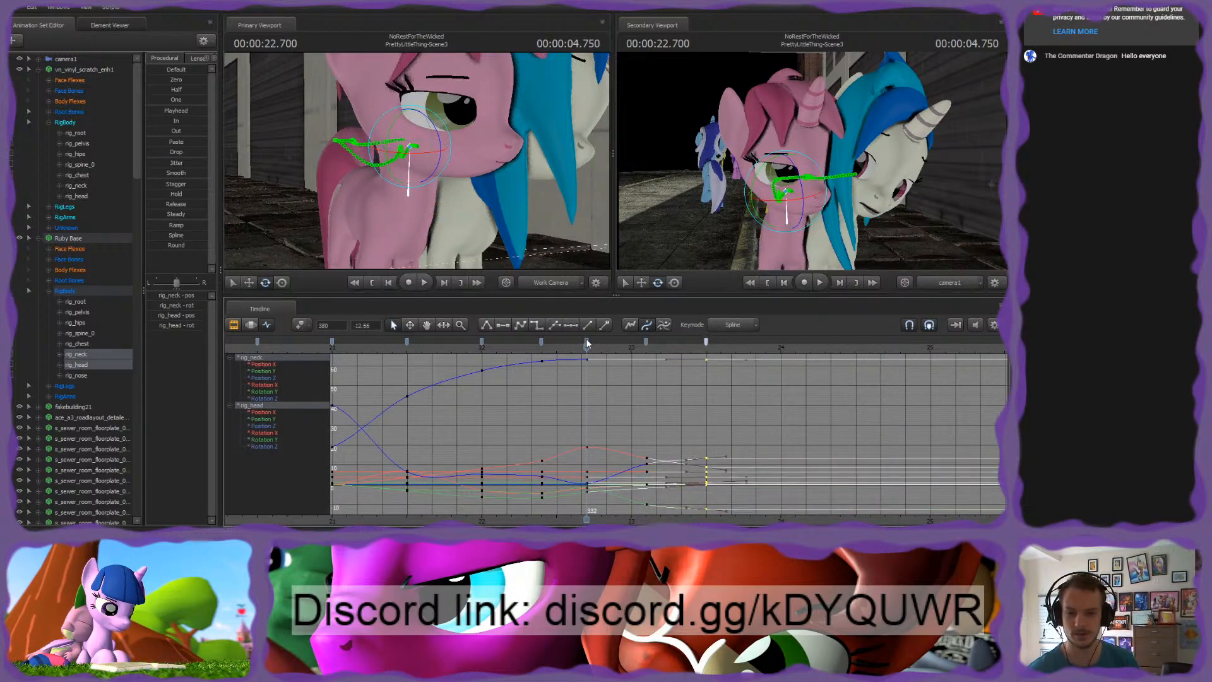
pyautogui.press('Delete')
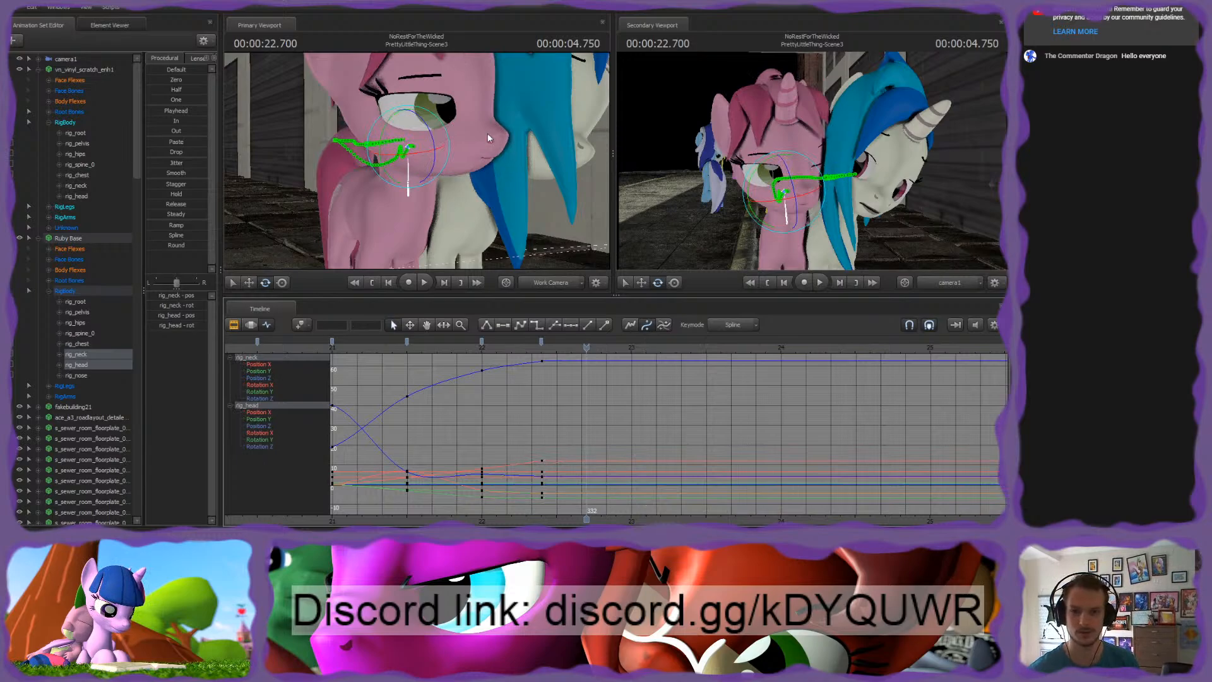
# Key the pink unicorn's neck and head at 00:00:23.500 and rotate rig_neck toward the white unicorn
pyautogui.moveTo(510, 151); pyautogui.dragTo(341, 192)
pyautogui.press('w')
pyautogui.press('s')
pyautogui.press('s')
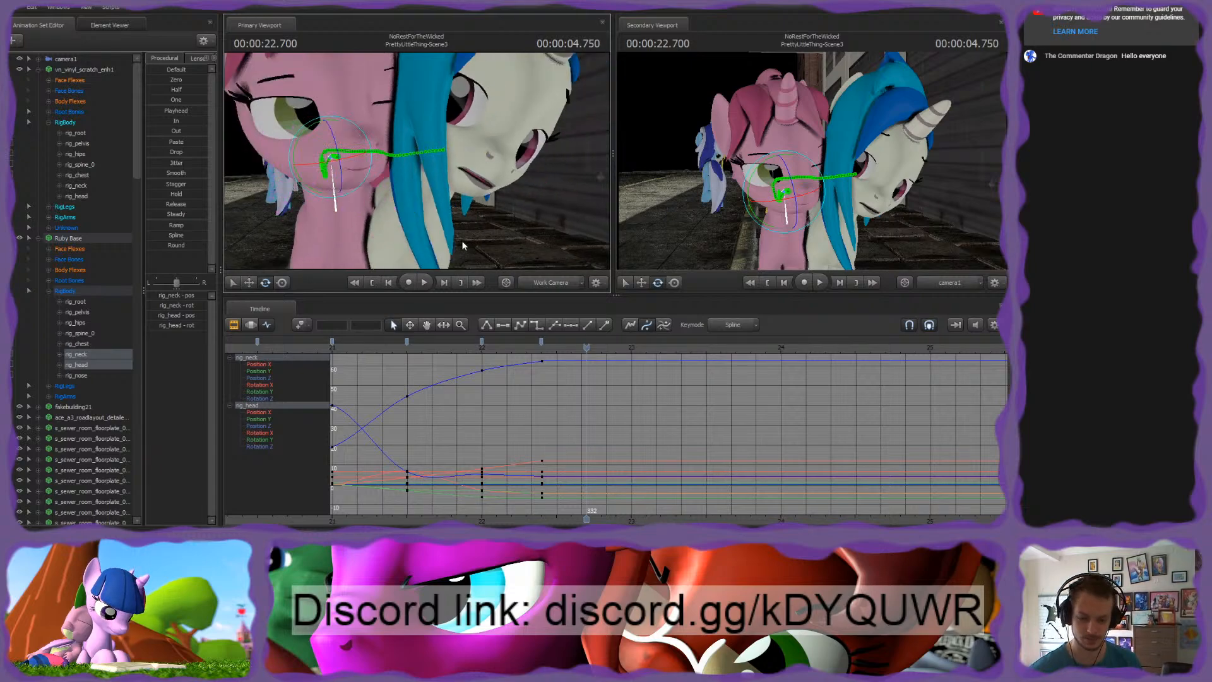
pyautogui.moveTo(564, 398); pyautogui.dragTo(706, 371)
pyautogui.click(482, 208)
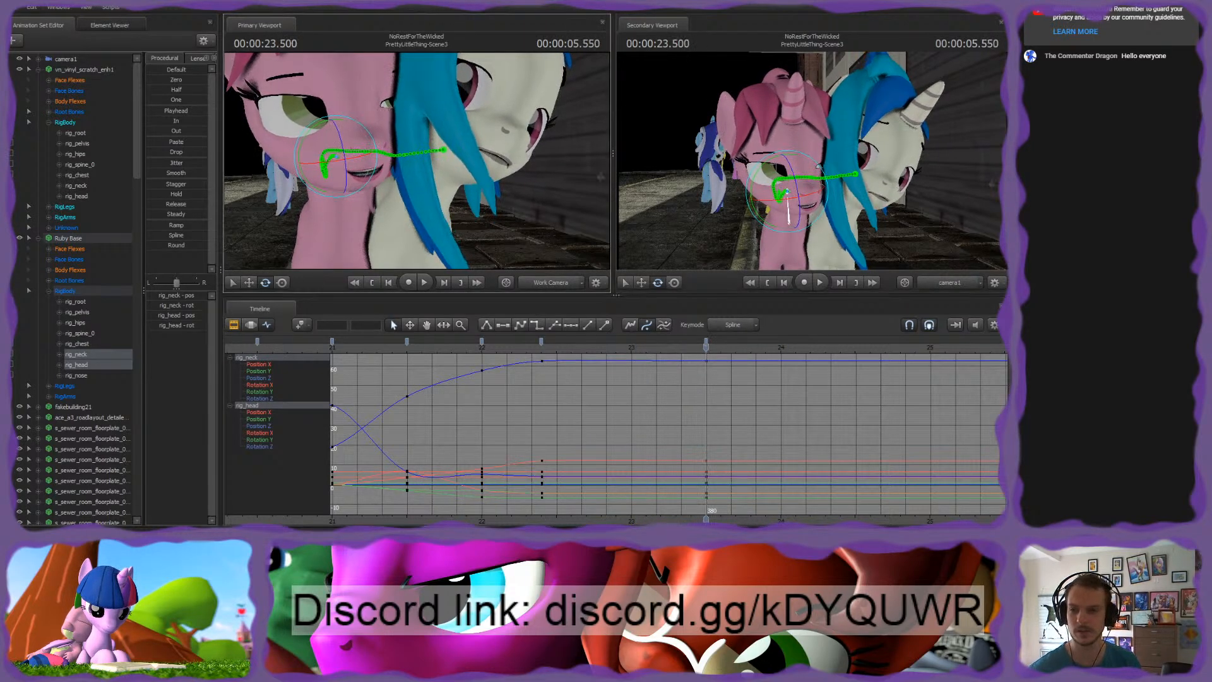
pyautogui.click(346, 188)
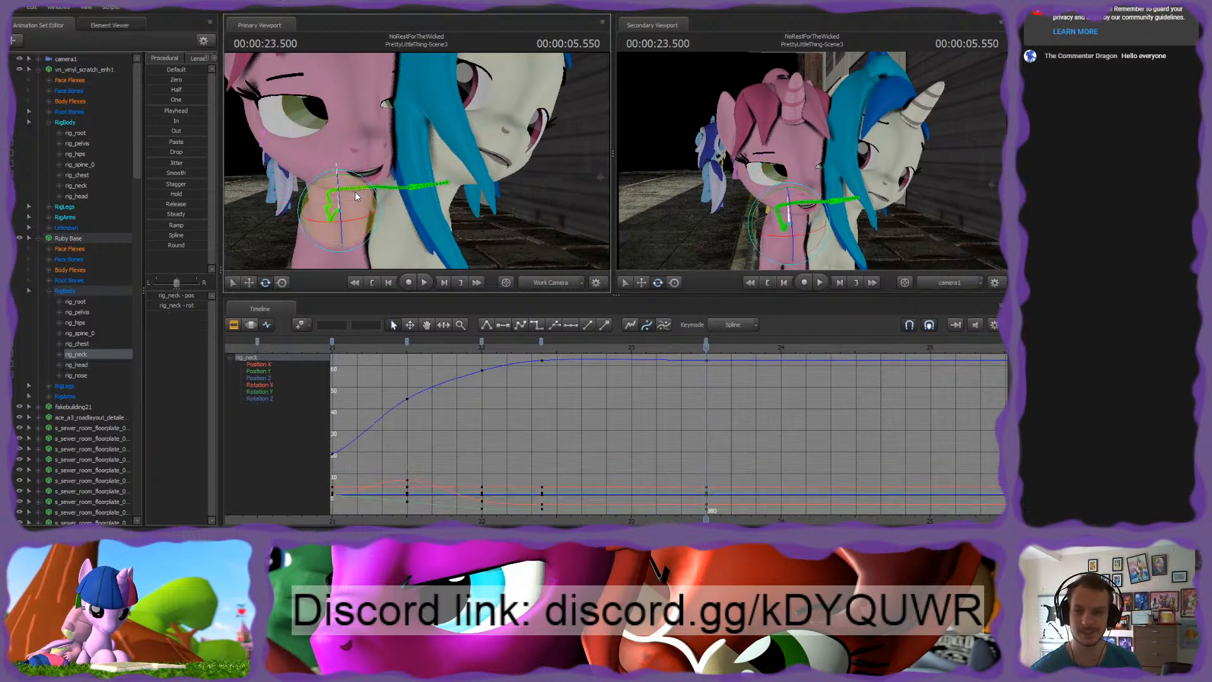
pyautogui.moveTo(332, 200); pyautogui.dragTo(358, 226)
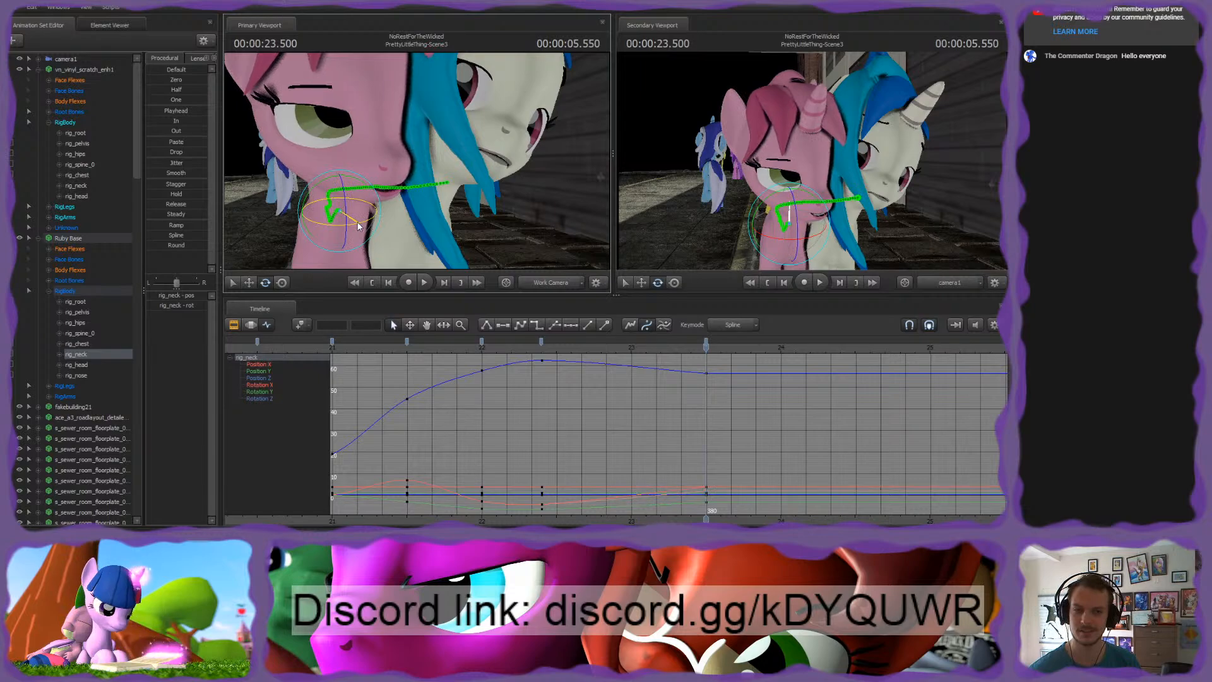
# Adjust the pink unicorn's rig_head rotation at 00:00:23.500, scrub through the motion, and undo the last change
pyautogui.click(348, 160)
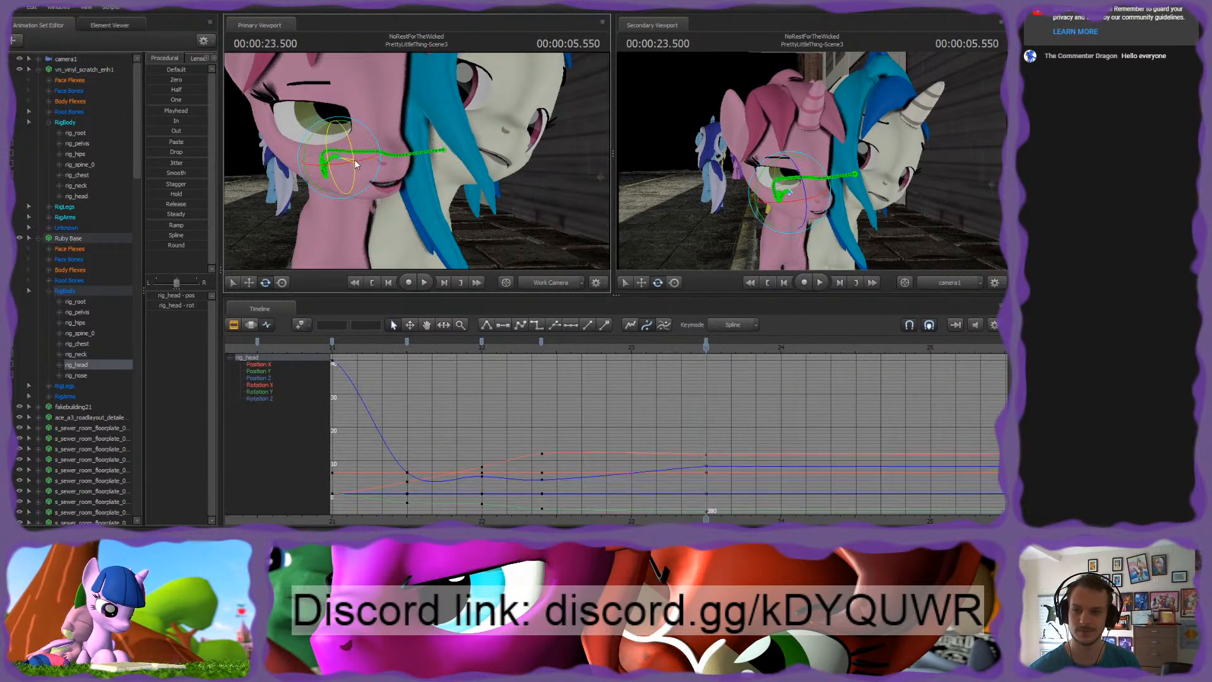
pyautogui.moveTo(354, 159); pyautogui.dragTo(336, 156)
pyautogui.moveTo(463, 184); pyautogui.dragTo(391, 105)
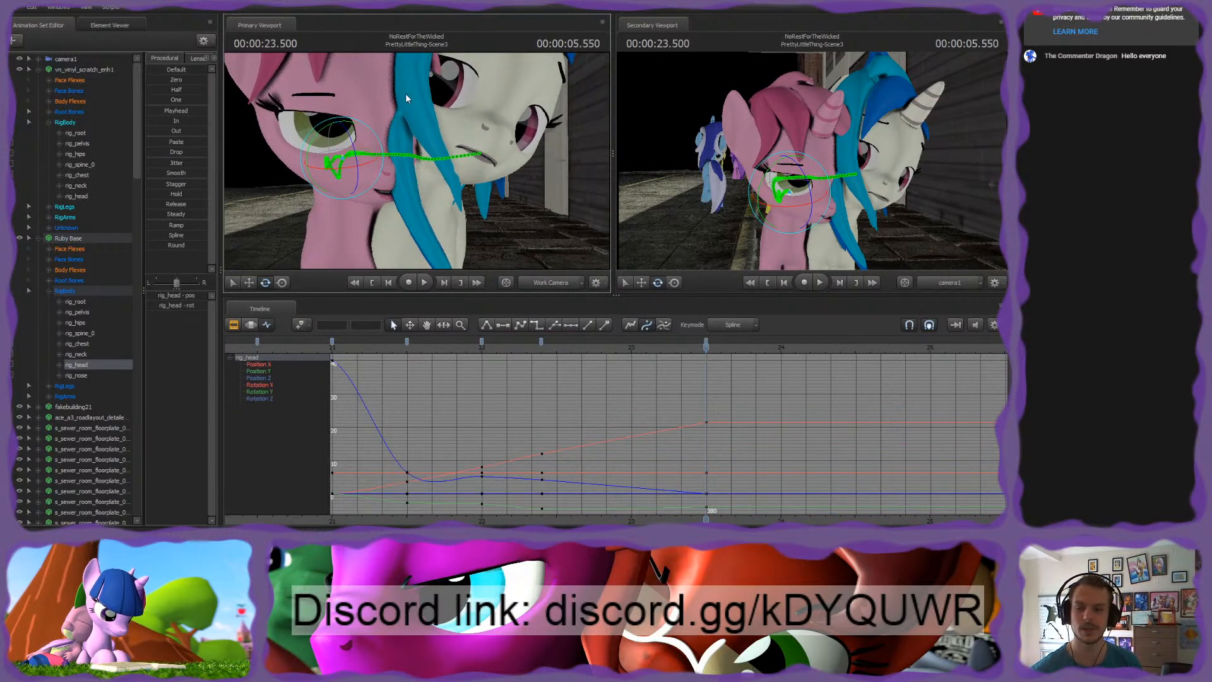
pyautogui.moveTo(357, 156); pyautogui.dragTo(356, 148)
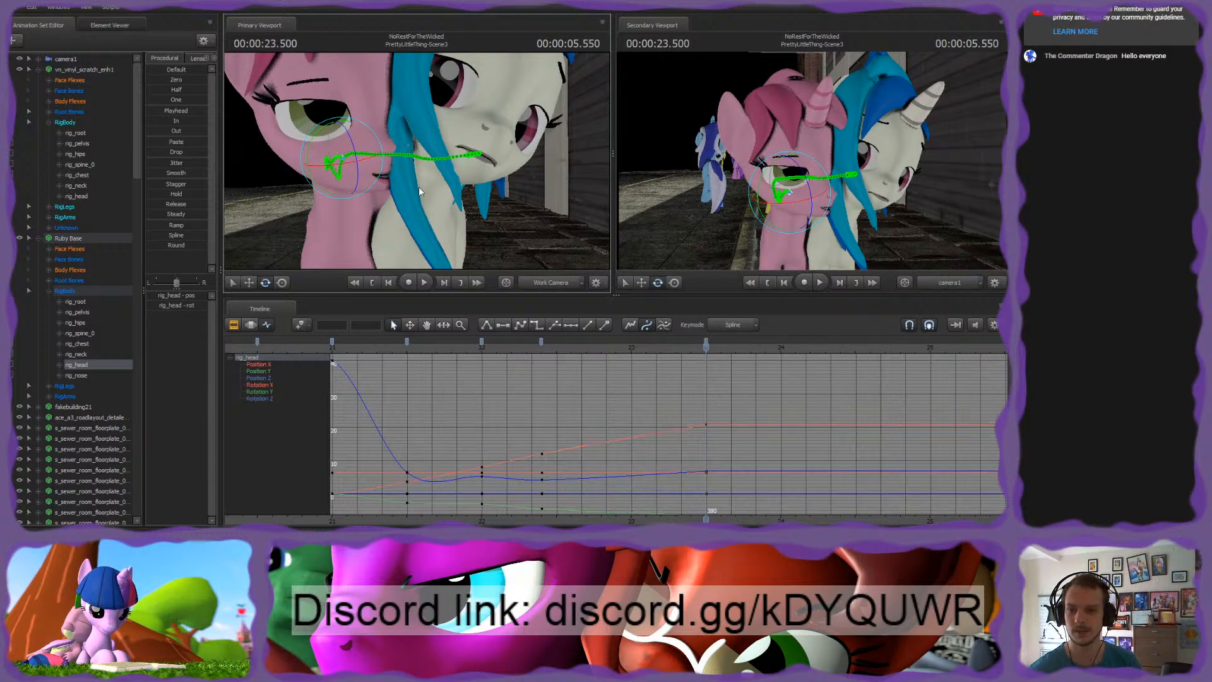
pyautogui.moveTo(565, 345); pyautogui.dragTo(708, 347)
pyautogui.hotkey('ctrl', 'z')
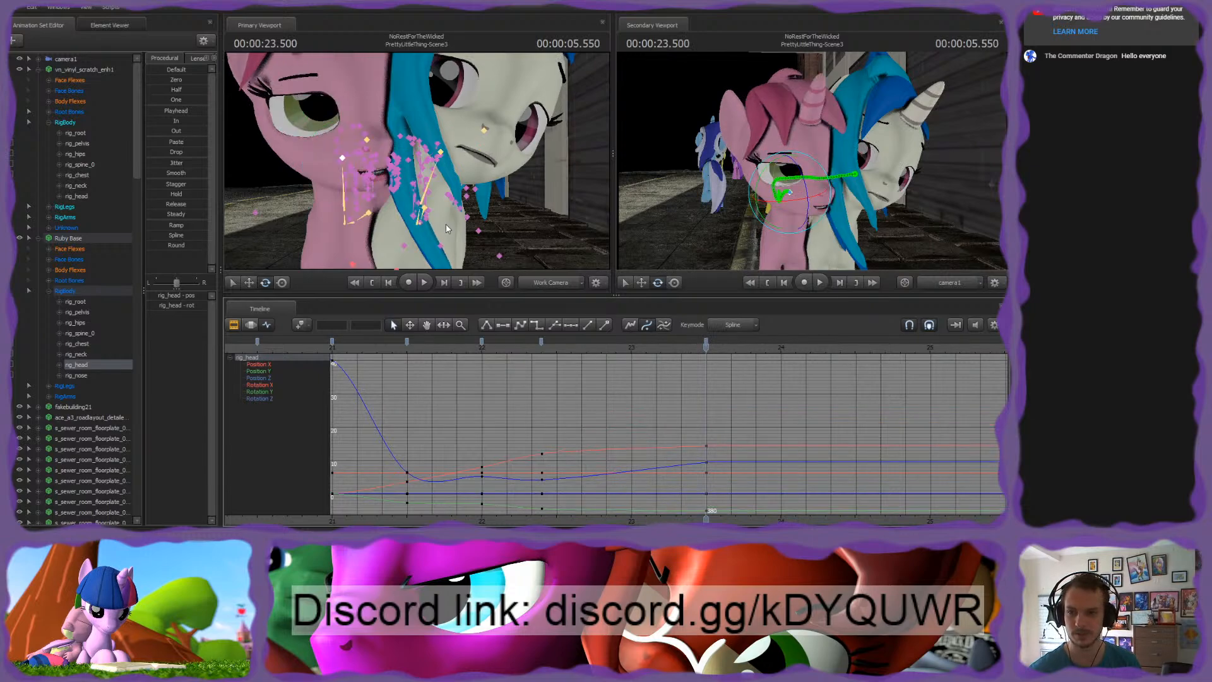
# Undo the pink unicorn's rig_neck and rig_head changes, back to before their later keyframes were deleted
pyautogui.keyDown('ctrl'); pyautogui.click(342, 183); pyautogui.keyUp('ctrl')
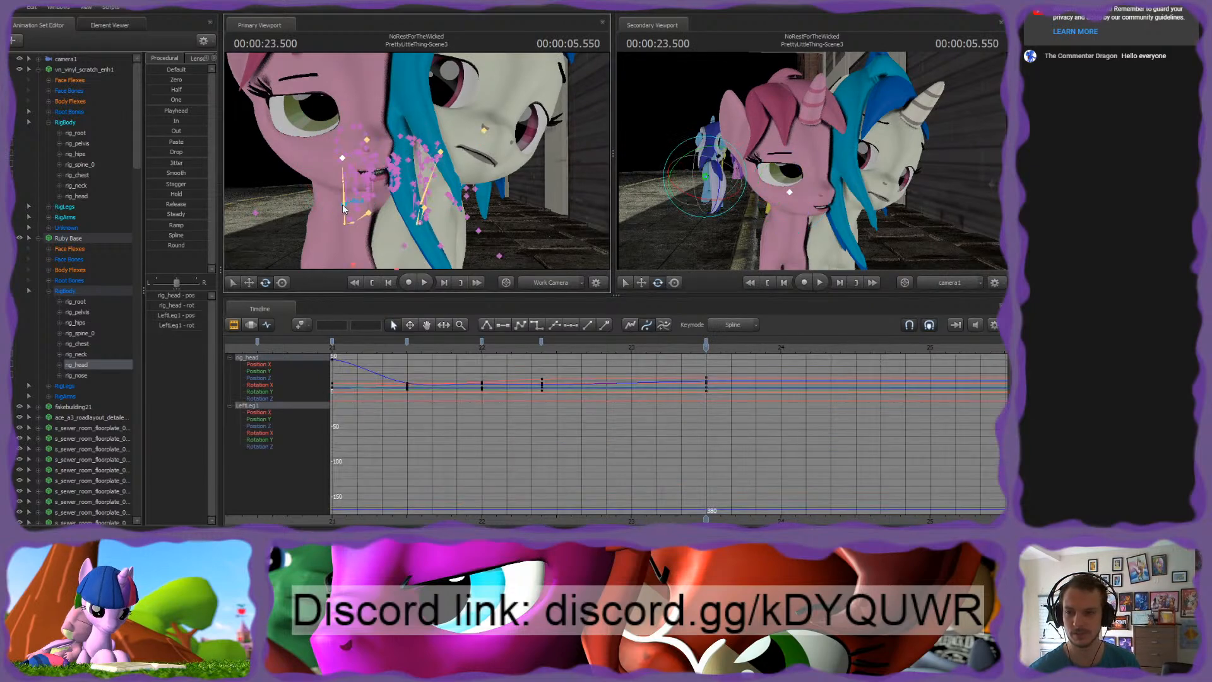
pyautogui.click(343, 165)
pyautogui.keyDown('ctrl'); pyautogui.click(346, 166); pyautogui.keyUp('ctrl')
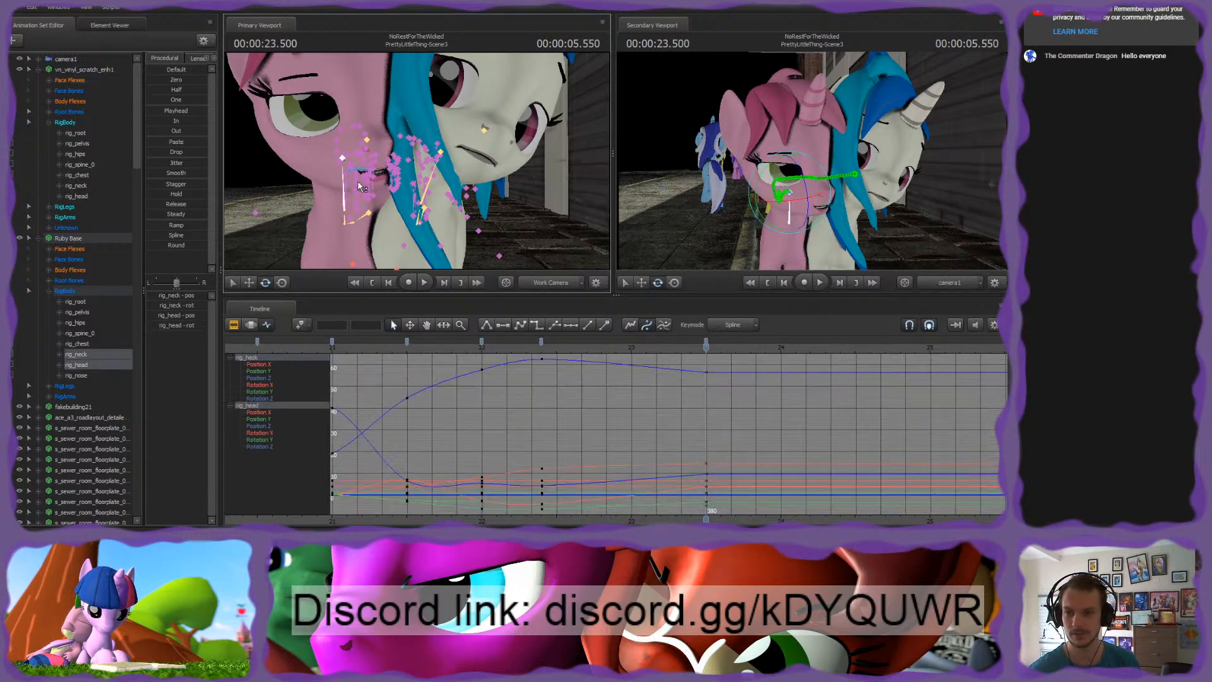
pyautogui.hotkey('ctrl', 'z')
pyautogui.hotkey('ctrl', 'z')
pyautogui.hotkey('ctrl', 'z')
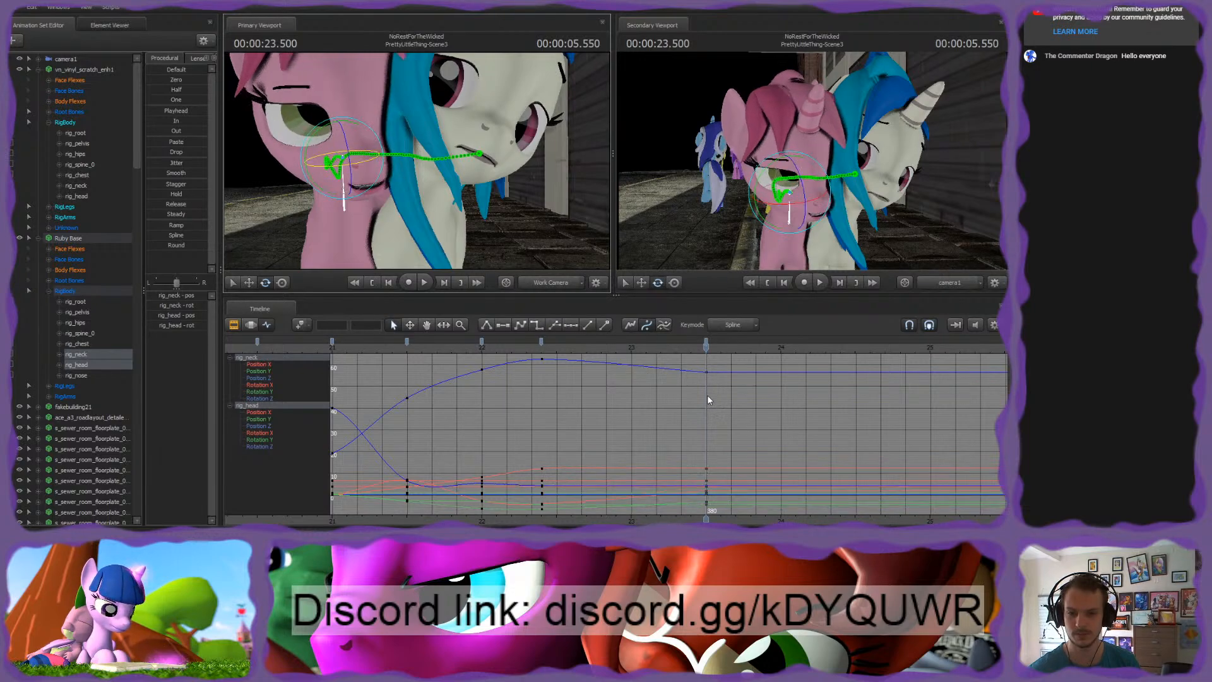
pyautogui.hotkey('ctrl', 'z')
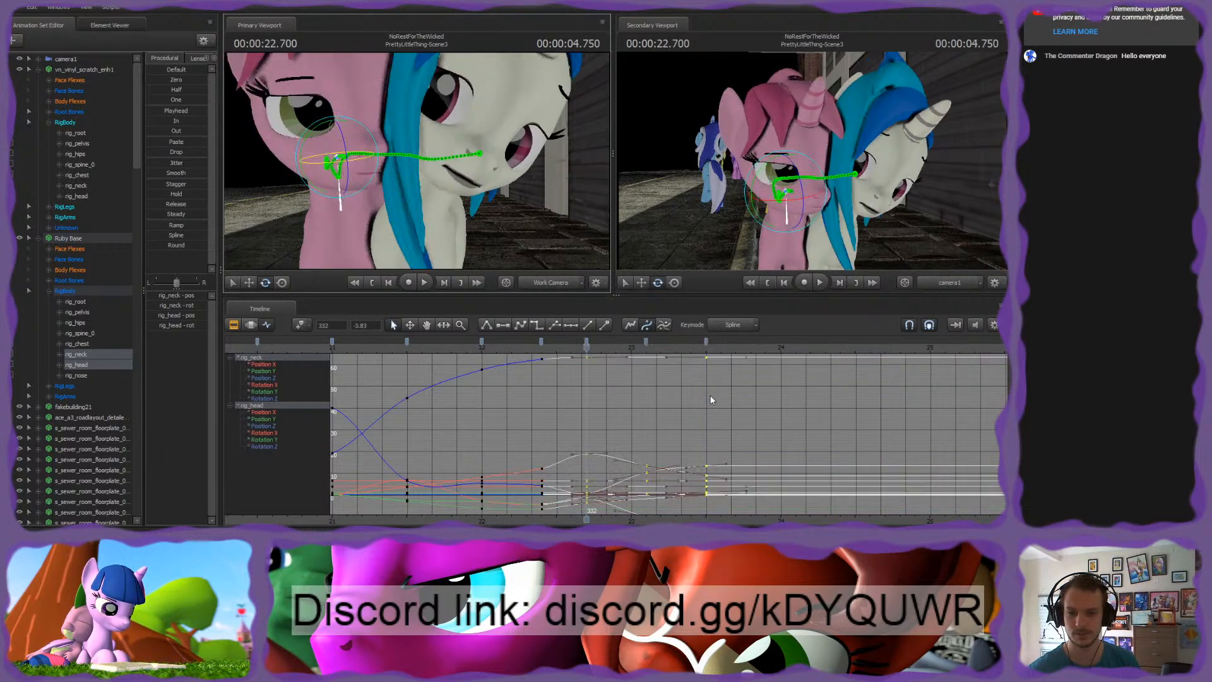
pyautogui.click(709, 396)
# Review the motion up to about 00:00:23.150, and rotate the pink unicorn's rig_neck slightly toward the white unicorn at 00:00:23.500
pyautogui.click(526, 345)
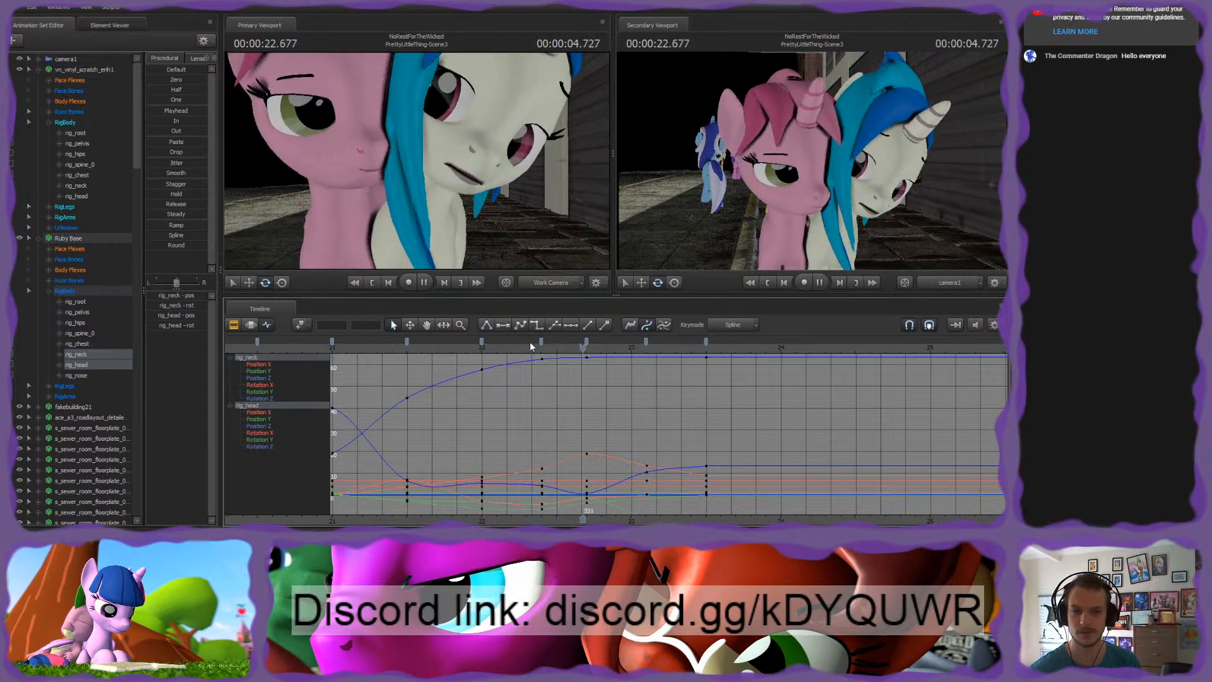
pyautogui.press('space')
pyautogui.moveTo(541, 346); pyautogui.dragTo(646, 351)
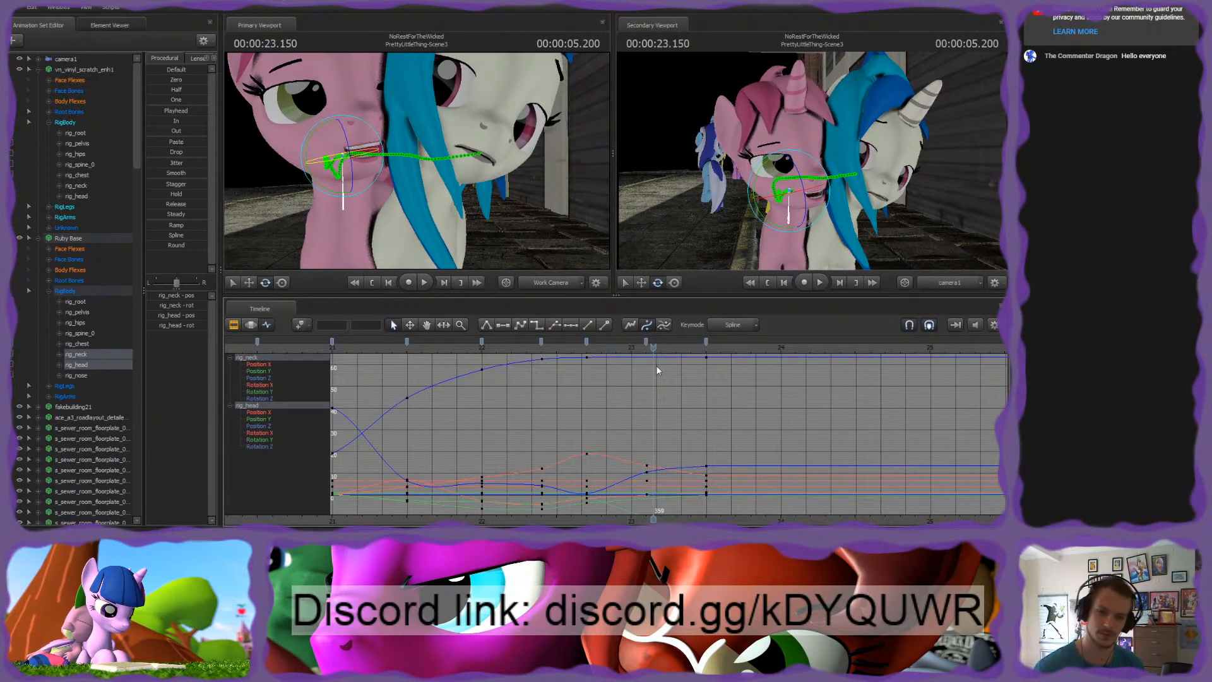
pyautogui.keyDown('ctrl'); pyautogui.click(343, 194); pyautogui.keyUp('ctrl')
pyautogui.press('Up')
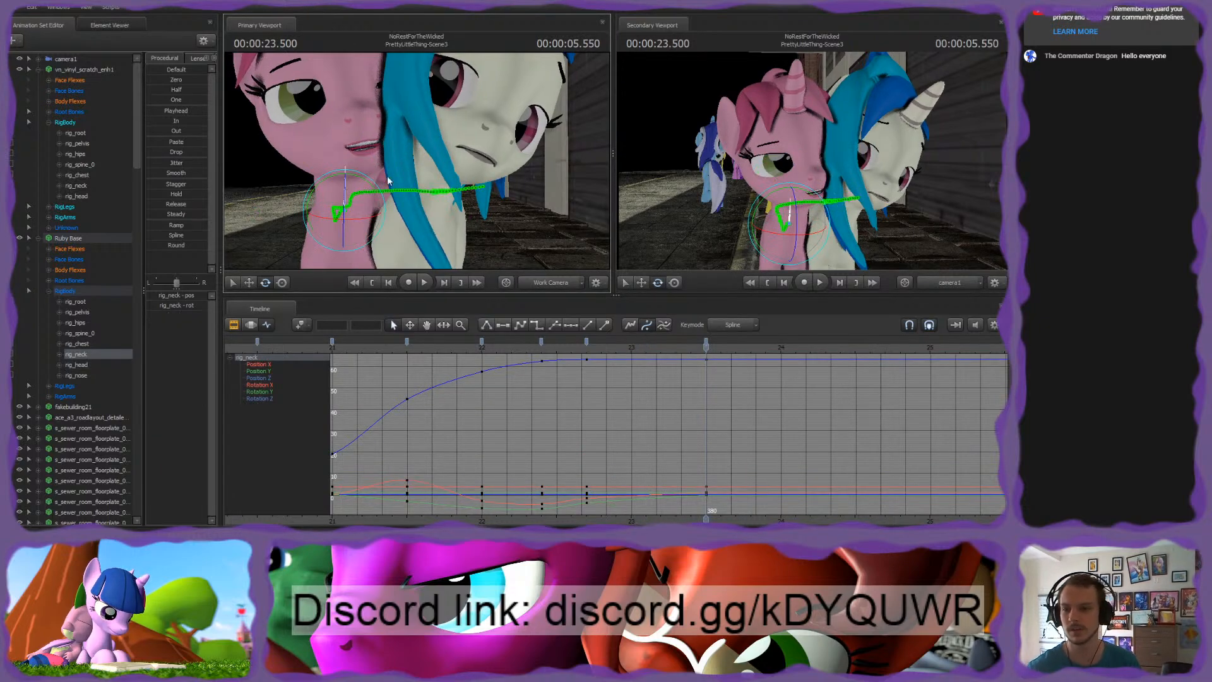
pyautogui.moveTo(408, 180); pyautogui.dragTo(362, 204)
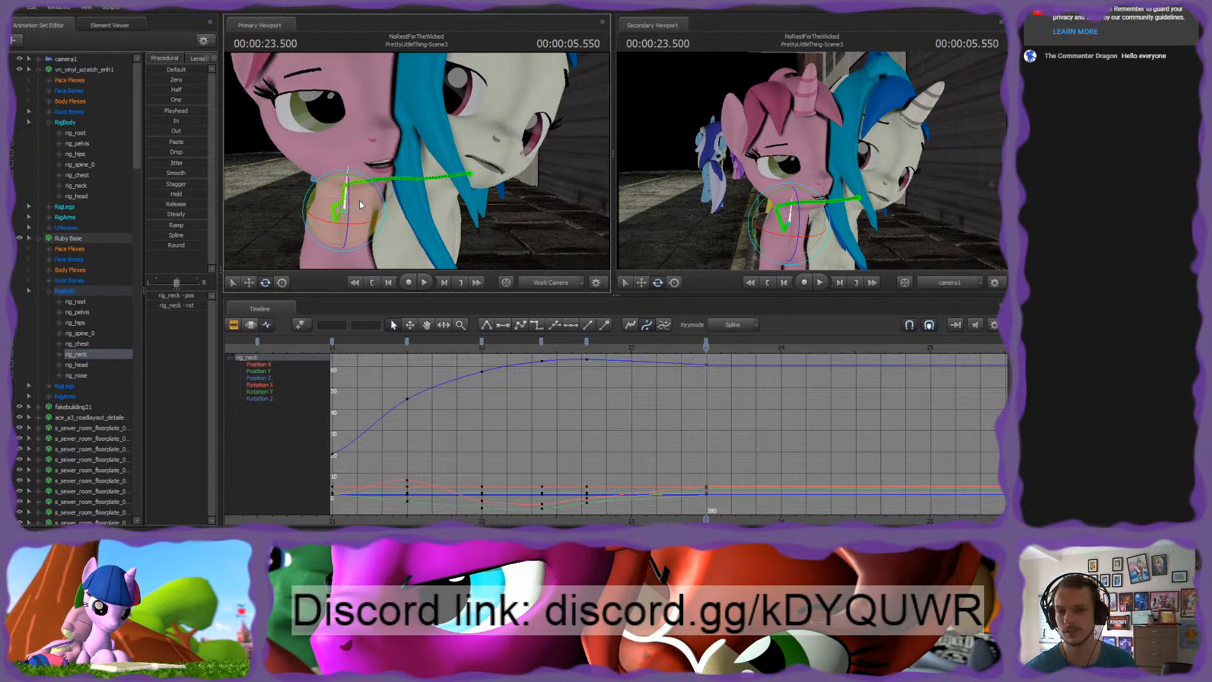
# Play back the shot past 00:00:24.000 to check the pink unicorn's neck motion
pyautogui.press('Up')
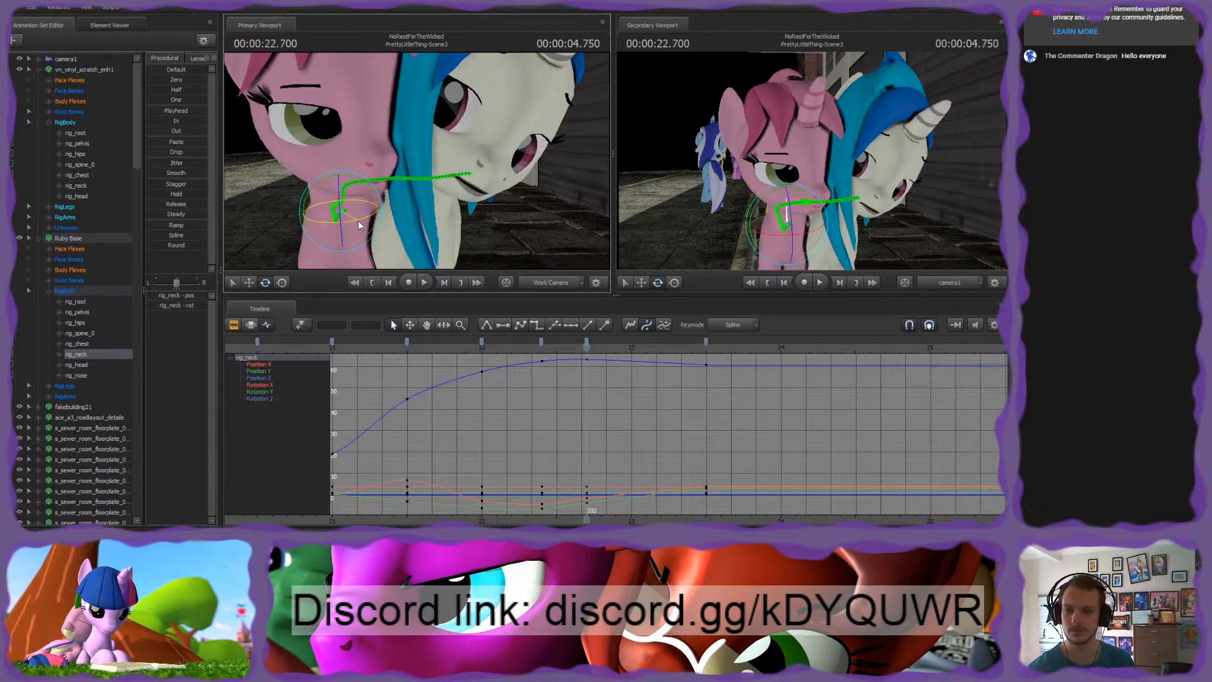
pyautogui.moveTo(593, 360); pyautogui.dragTo(471, 360)
pyautogui.press('space')
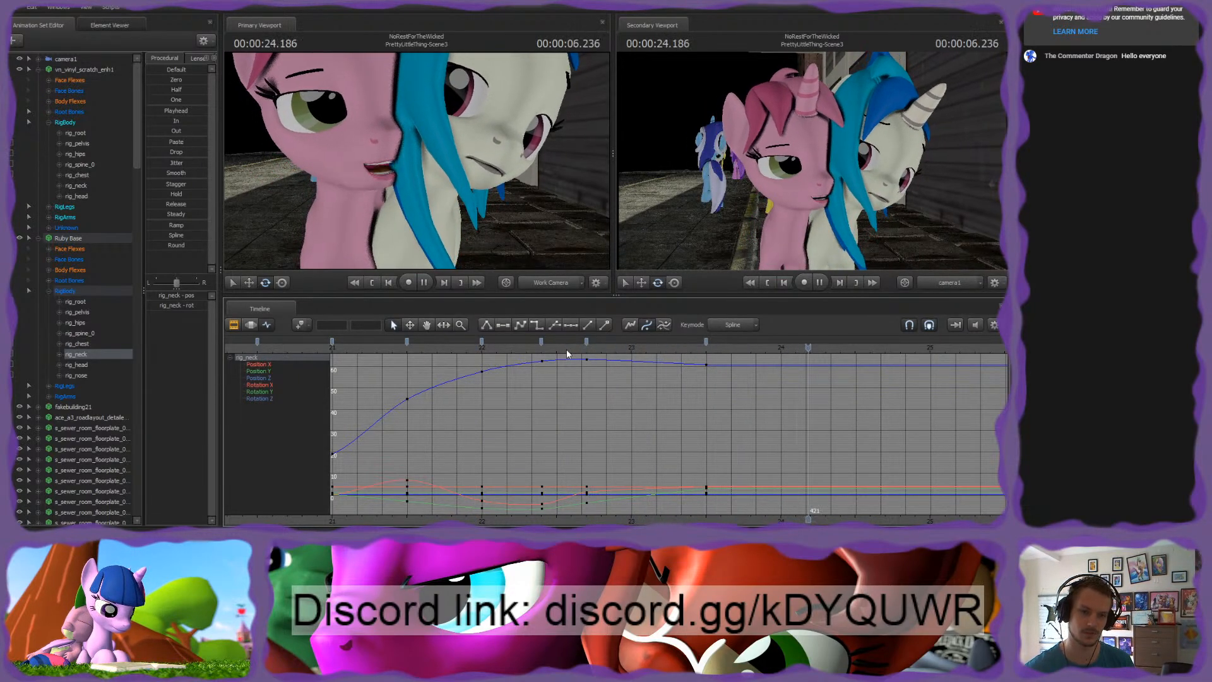
pyautogui.press('space')
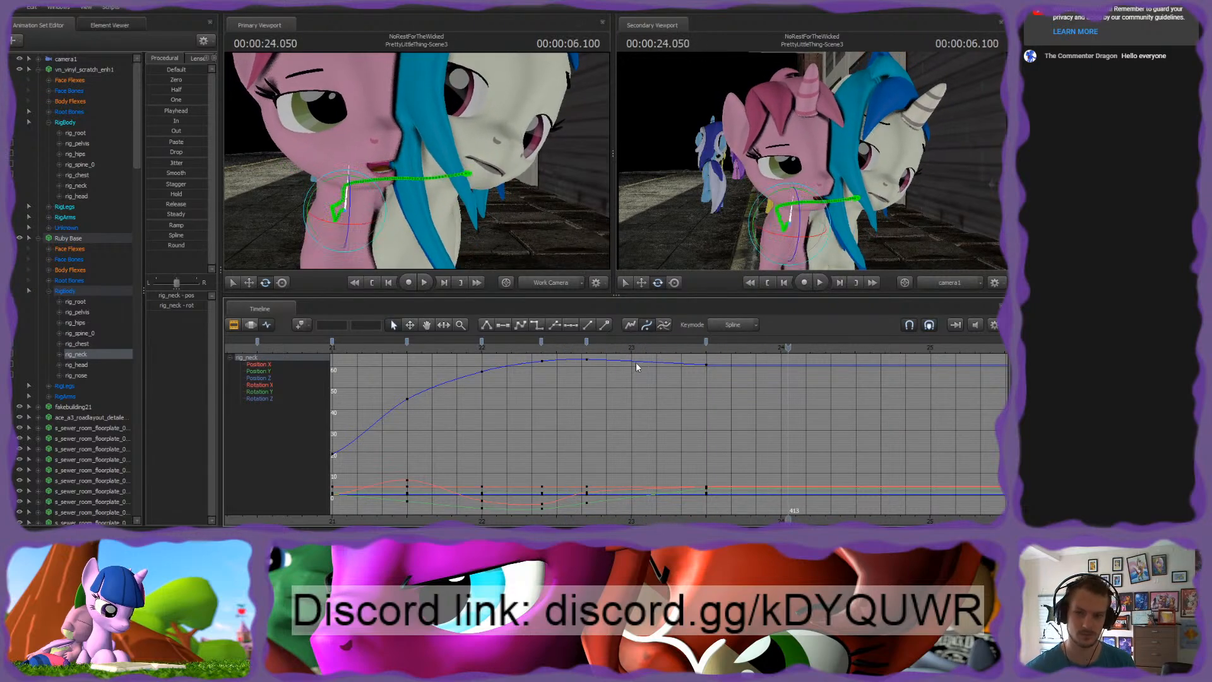
# Look through the white unicorn's Face Flexes and Unknown groups, and collapse the Ruby Base and vn_vinyl_scratch_enh1 models
pyautogui.moveTo(505, 189); pyautogui.dragTo(497, 173)
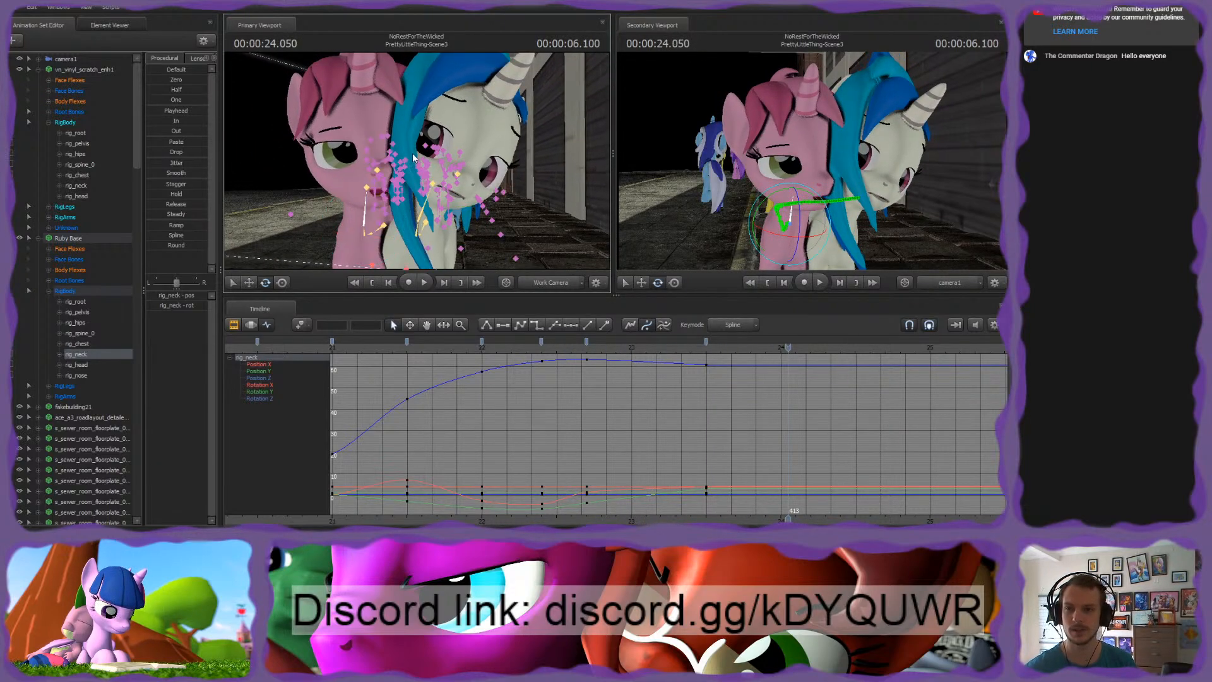
pyautogui.click(29, 238)
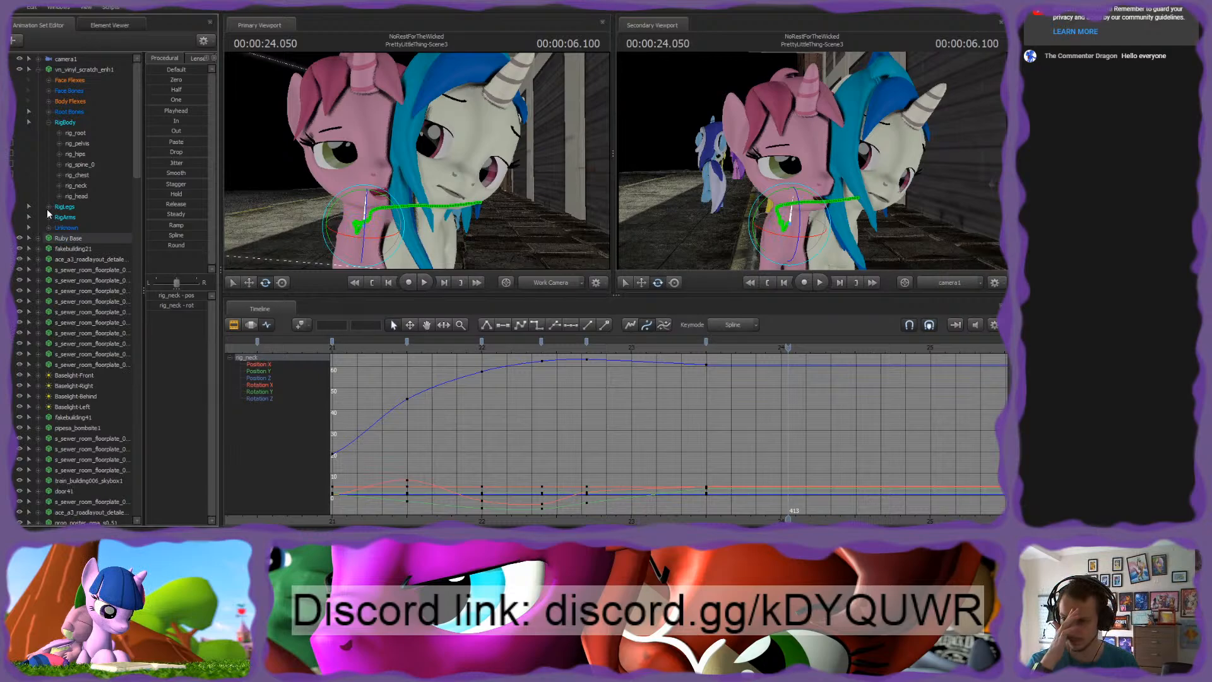
pyautogui.click(48, 81)
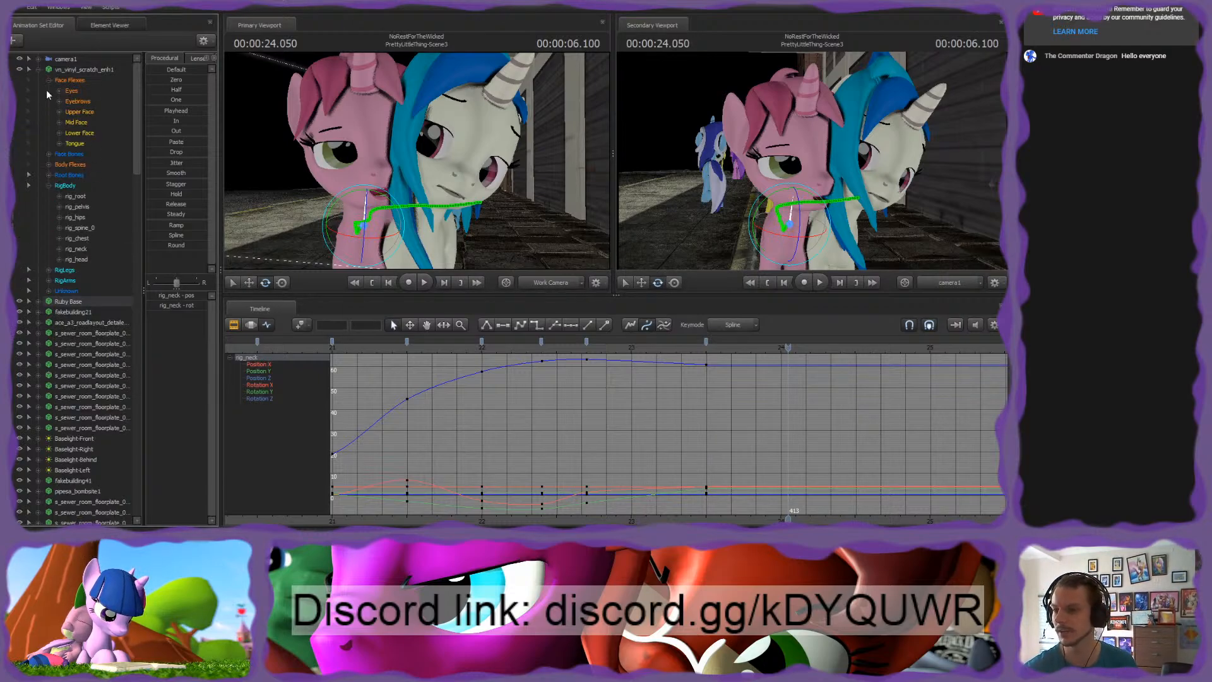
pyautogui.click(48, 81)
pyautogui.click(49, 228)
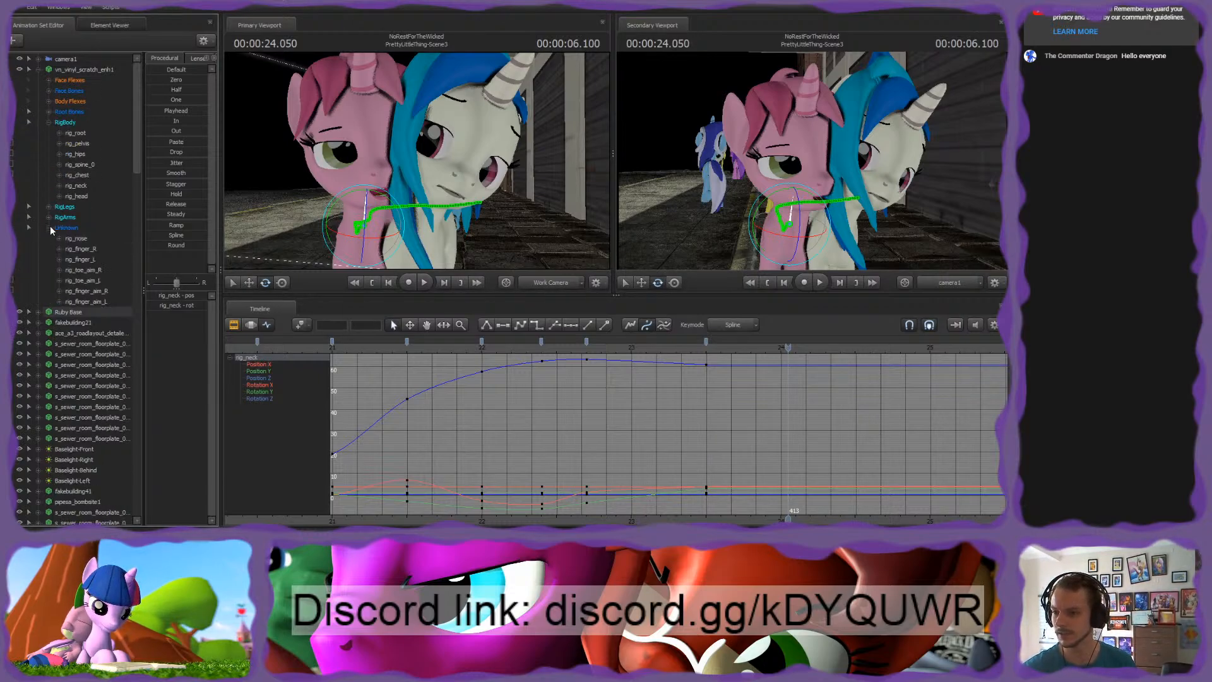
pyautogui.click(49, 227)
pyautogui.click(38, 70)
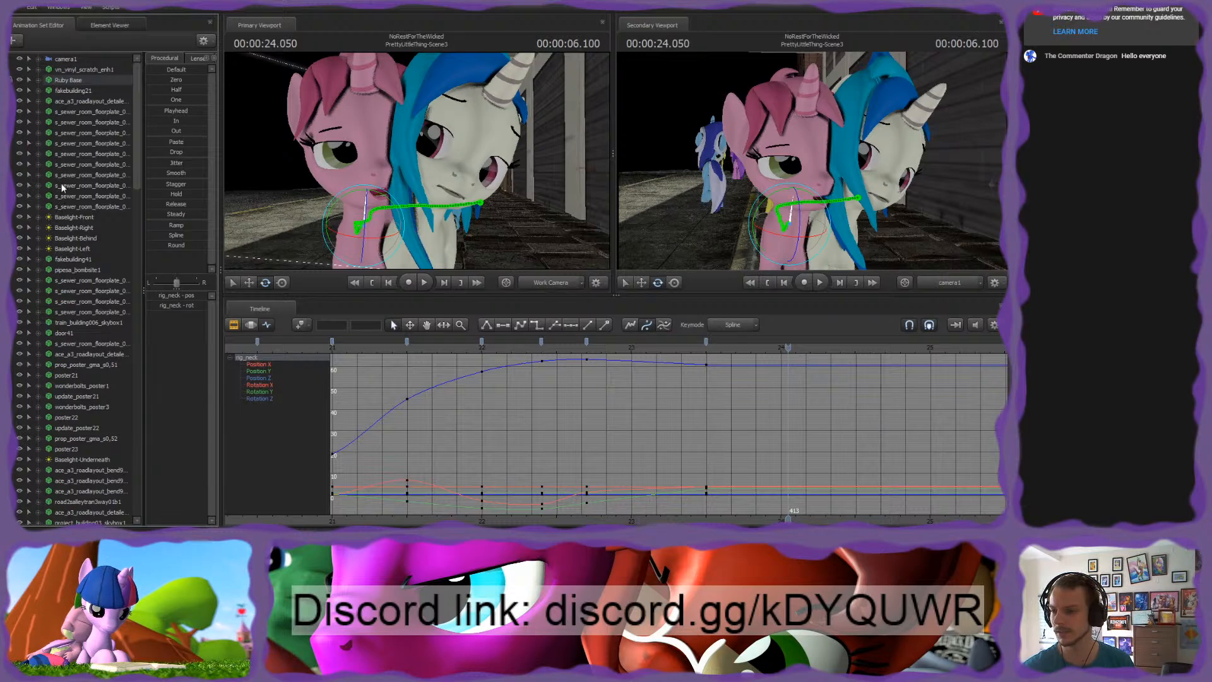
# Switch the animation set list to its grouped display of Cameras, Actors, Scene and Lights
pyautogui.moveTo(136, 90); pyautogui.dragTo(136, 420)
pyautogui.click(20, 337)
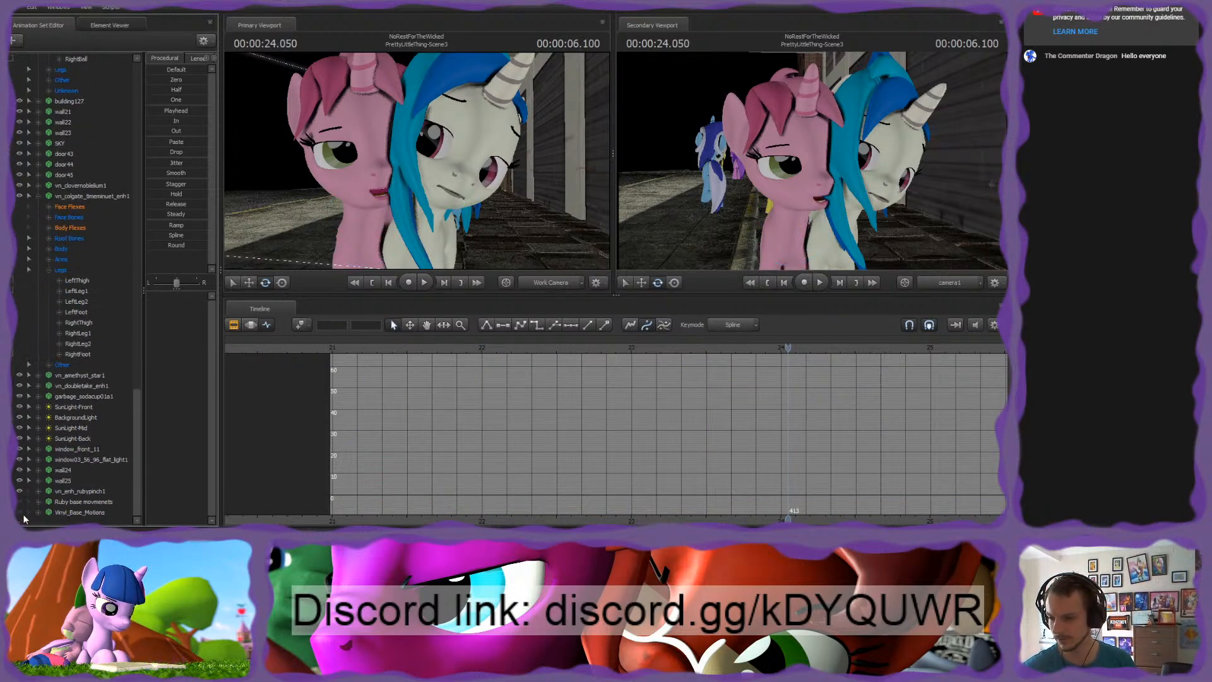
pyautogui.click(116, 339)
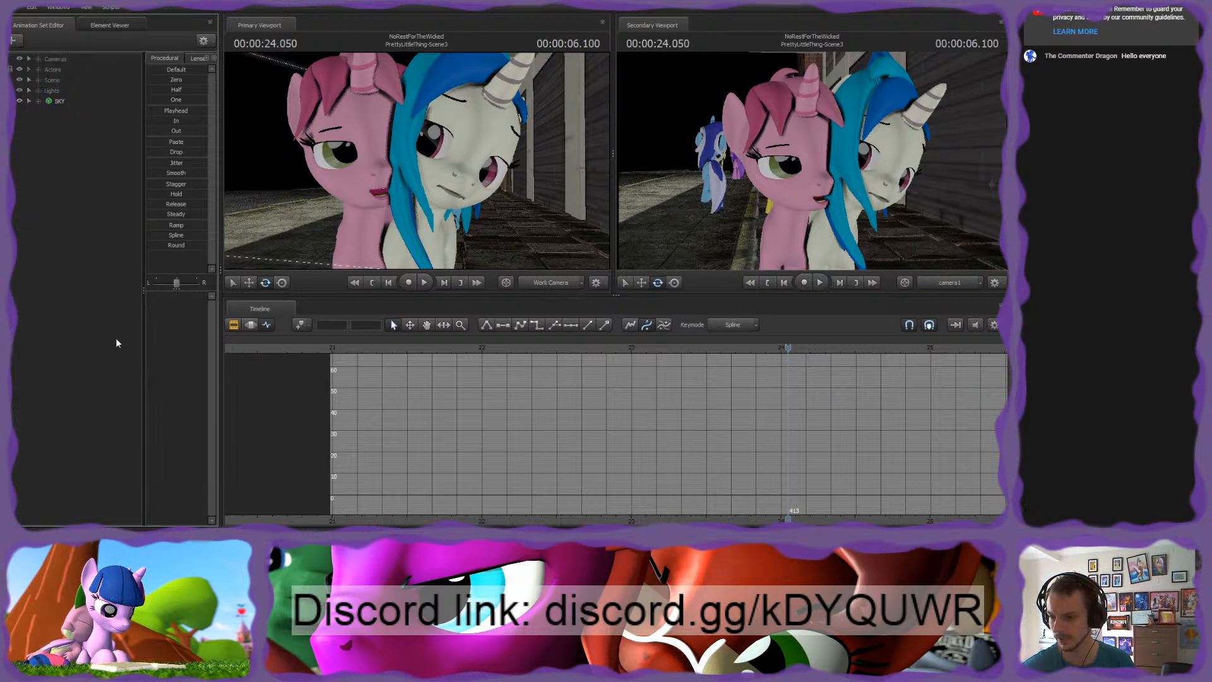
# Expand the vn_vinyl_scratch_enh1 actor down to its jiggle mane bones and select jiggle_hair1
pyautogui.click(39, 68)
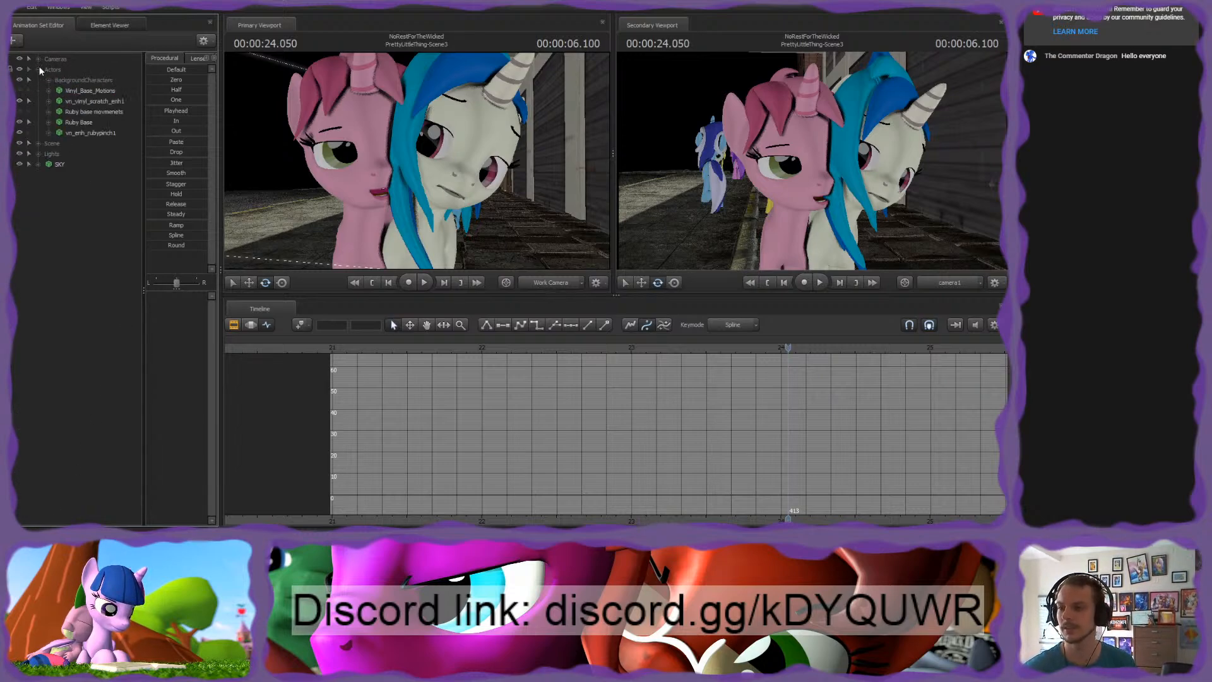
pyautogui.click(50, 101)
pyautogui.click(59, 185)
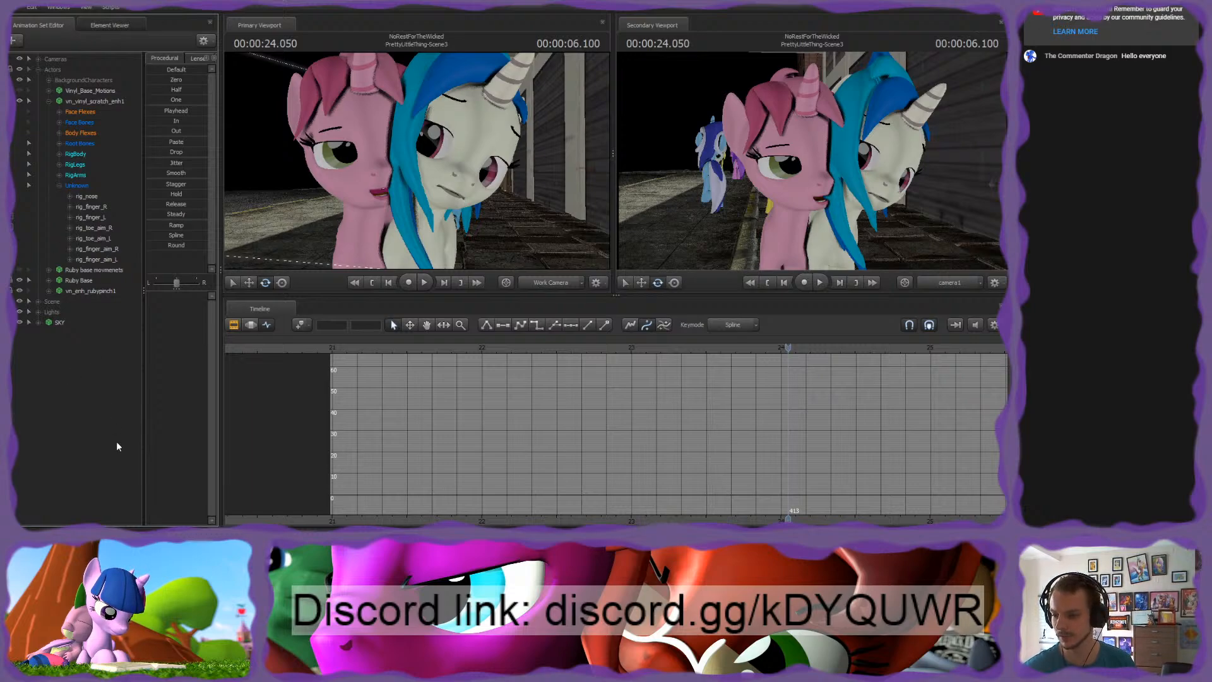
pyautogui.click(59, 185)
pyautogui.click(71, 206)
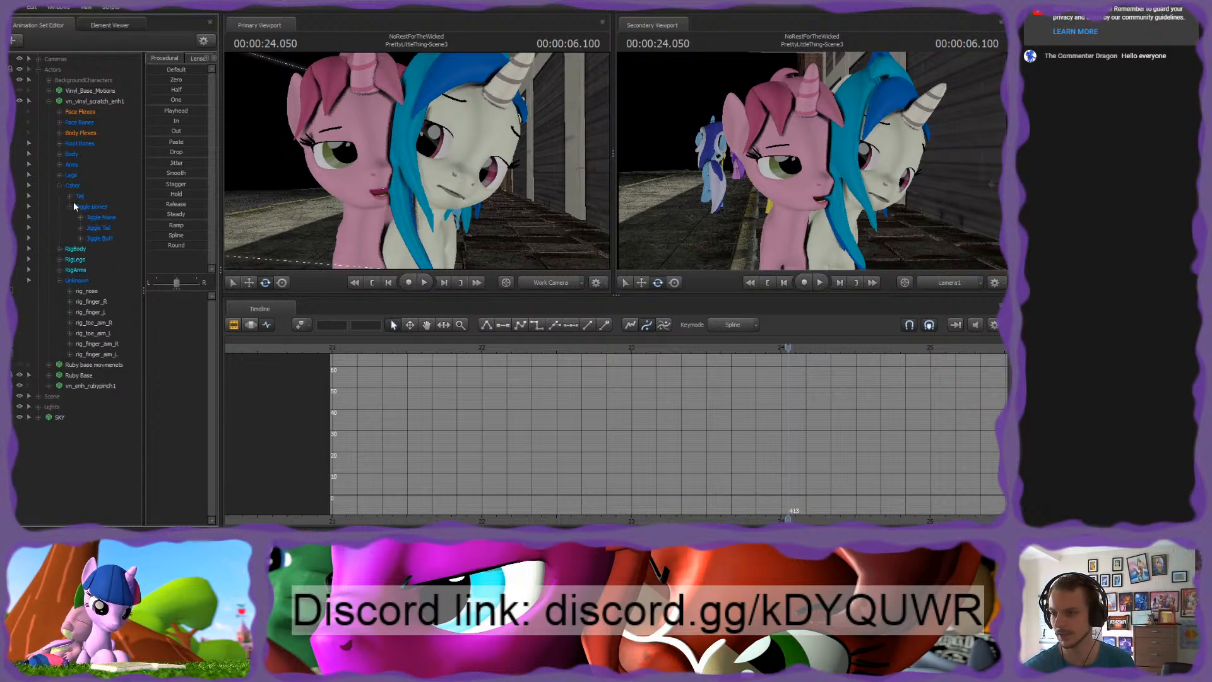
pyautogui.click(81, 217)
pyautogui.click(112, 228)
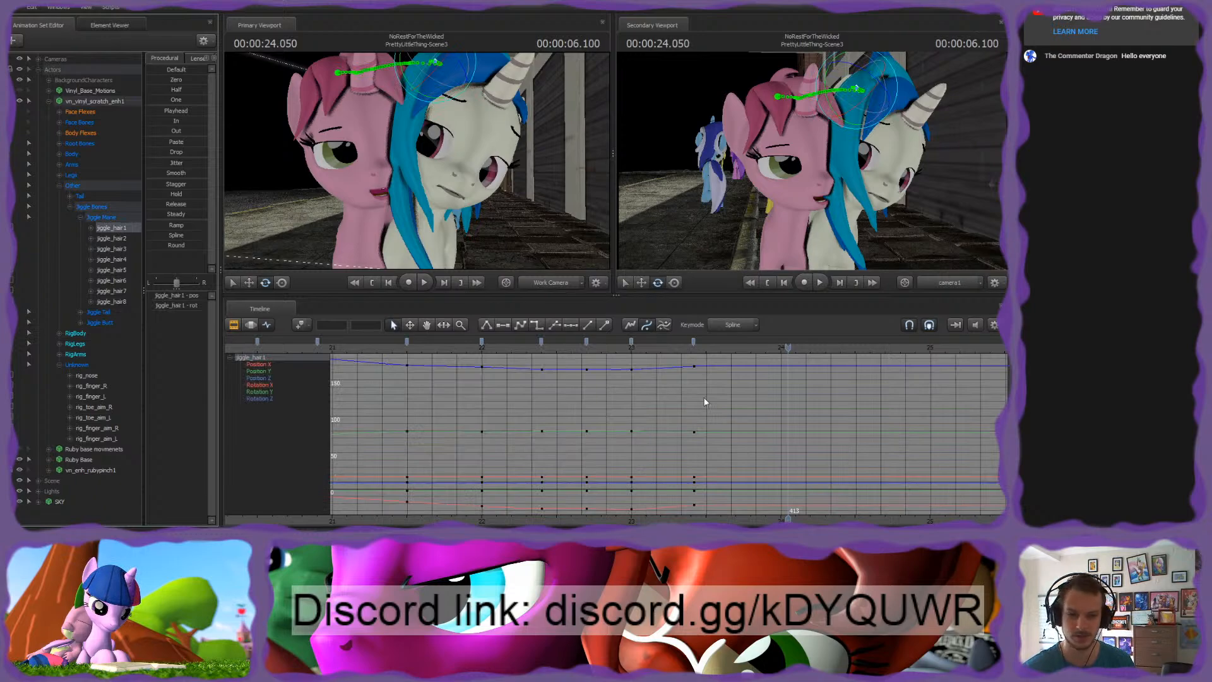
# Key the white unicorn's jiggle_hair1 at the rig_head keyframe time 00:00:23.500 and delete its keyframe at 00:00:23.400
pyautogui.moveTo(768, 349); pyautogui.dragTo(743, 349)
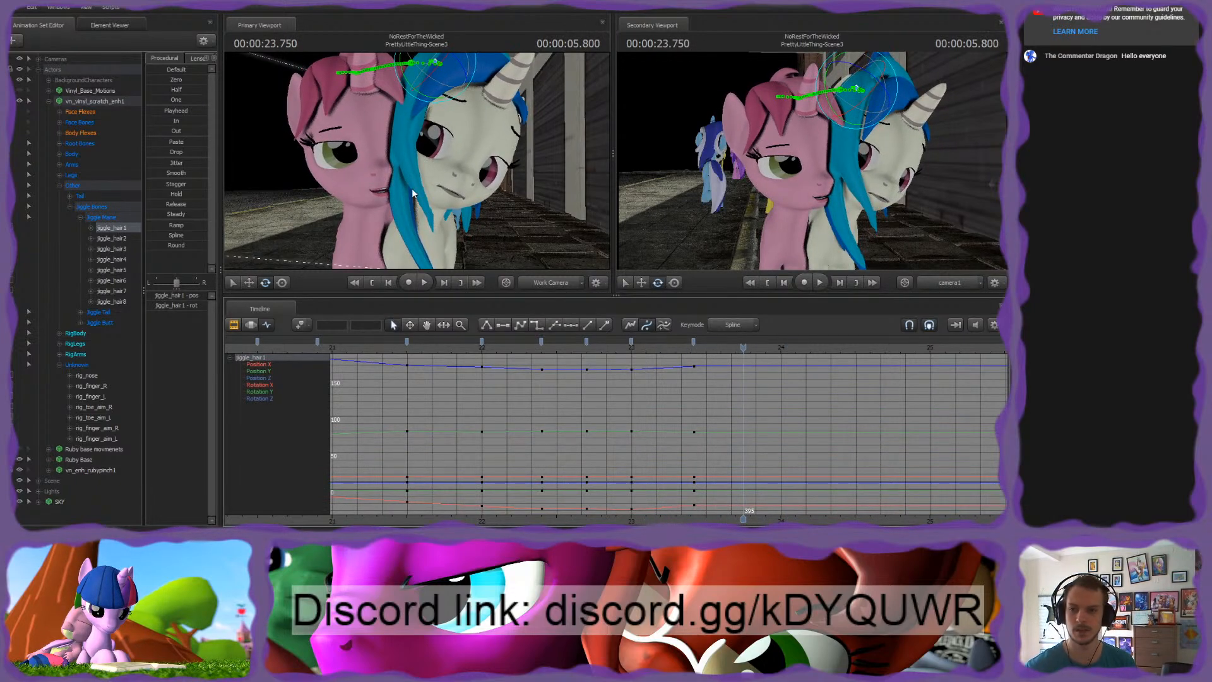
pyautogui.click(370, 191)
pyautogui.press('Up')
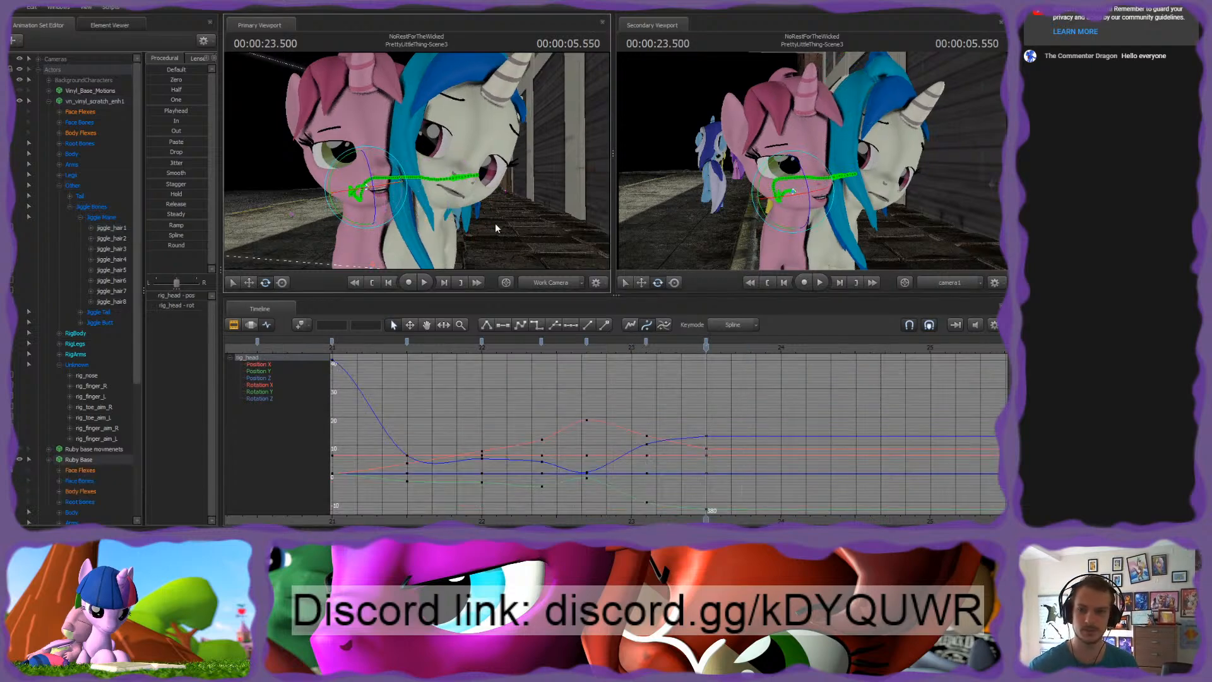
pyautogui.click(114, 229)
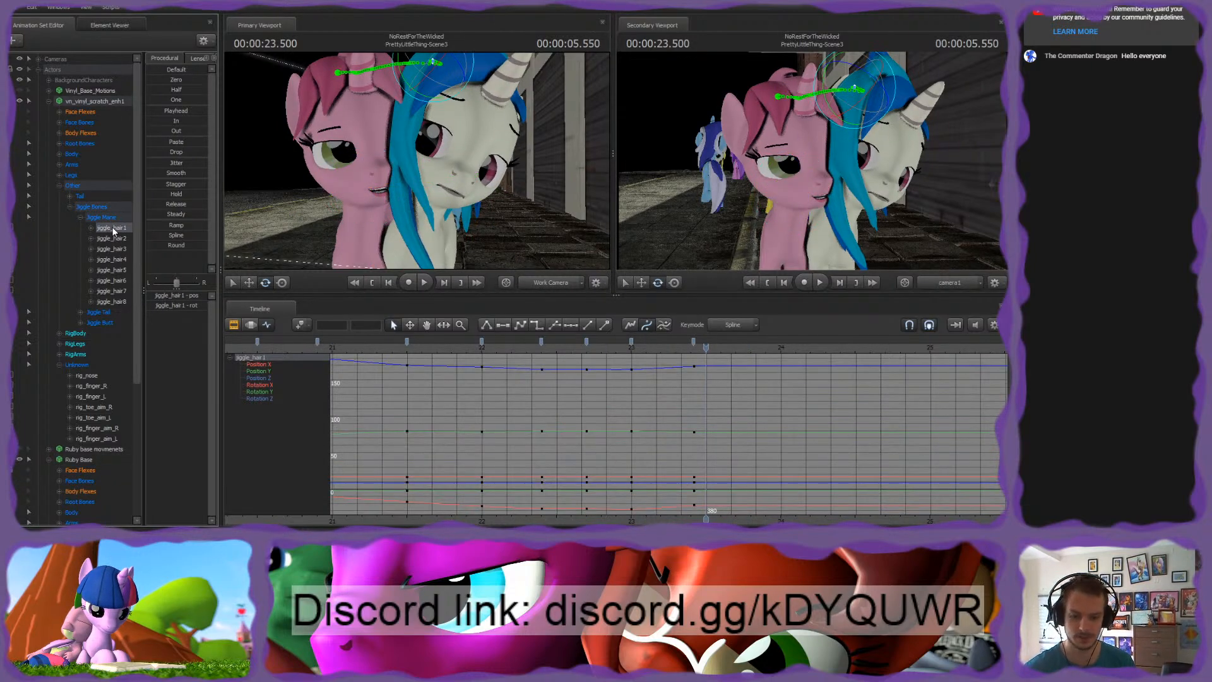
pyautogui.click(693, 344)
pyautogui.click(694, 340)
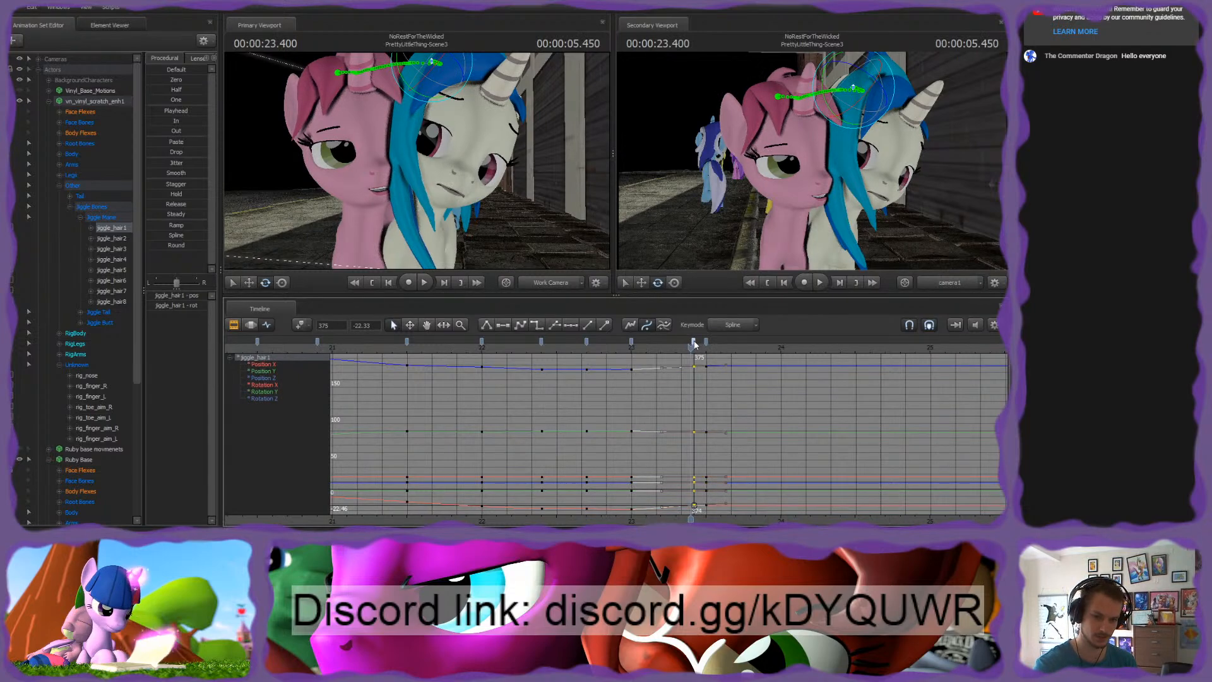
pyautogui.press('Delete')
# Rotate the white unicorn's jiggle_hair1 mane bone at 00:00:23.500
pyautogui.press('Down')
pyautogui.moveTo(567, 238); pyautogui.dragTo(428, 108)
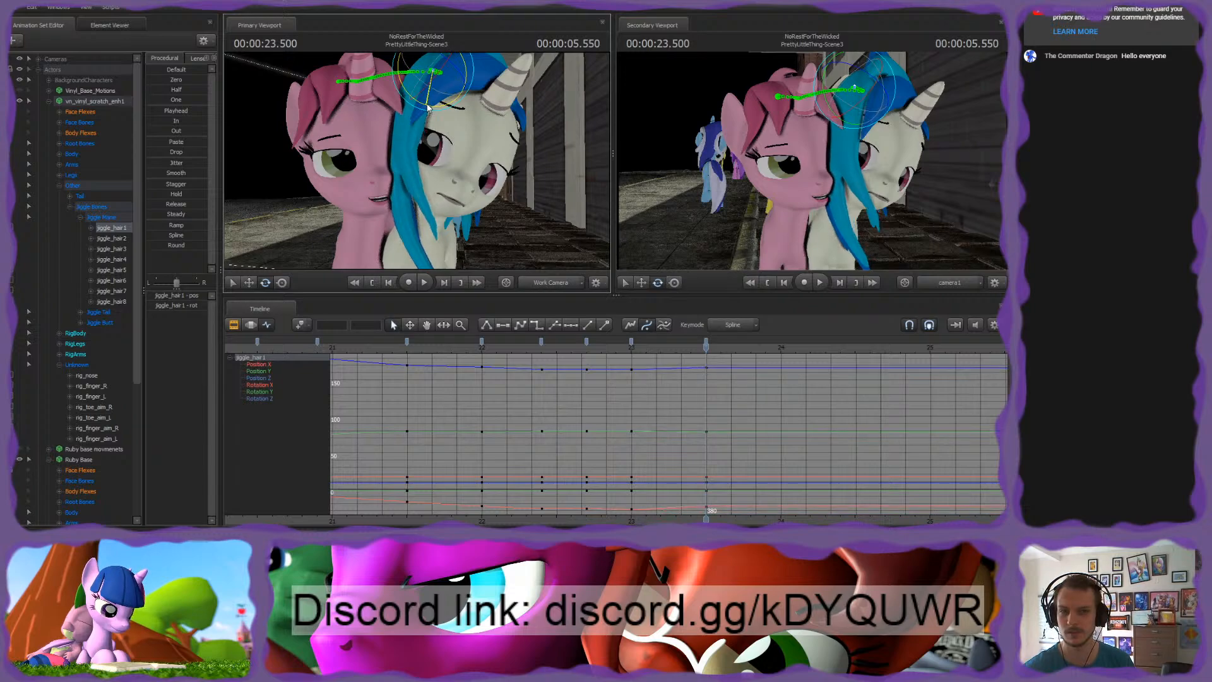
pyautogui.moveTo(477, 163); pyautogui.dragTo(414, 73)
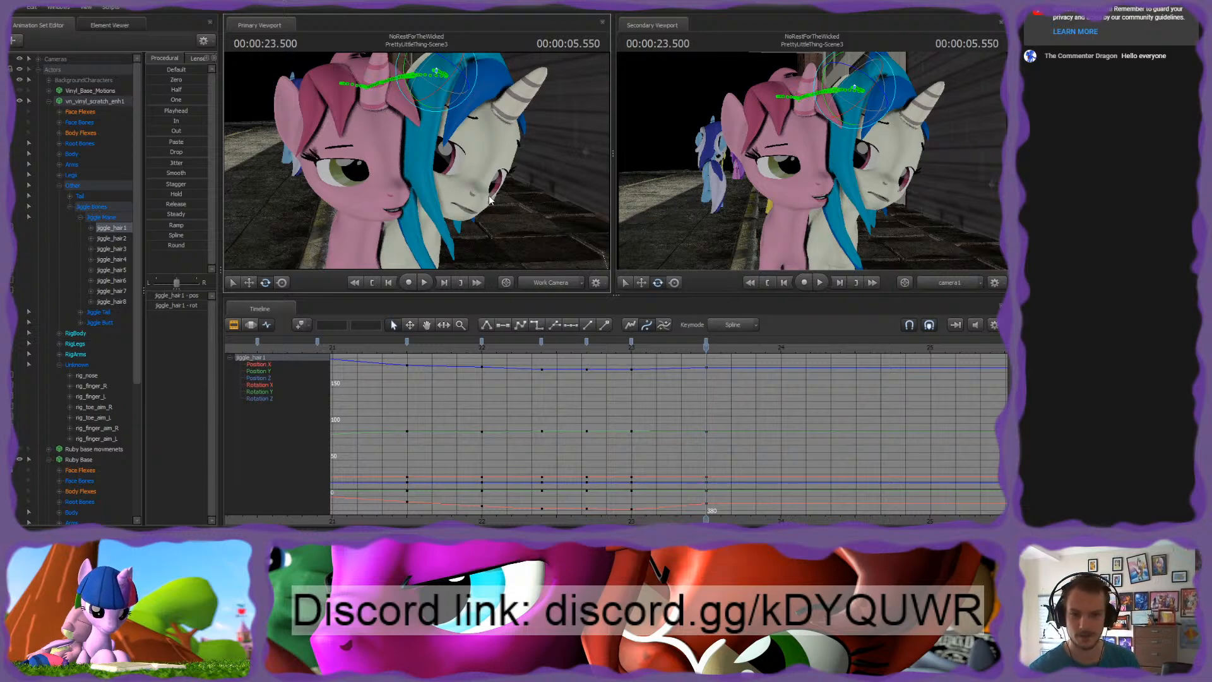
# Compare jiggle_hair1 at its keyframes from 00:00:22.700 to 00:00:23.500 and play back the mane motion several times
pyautogui.press('Up')
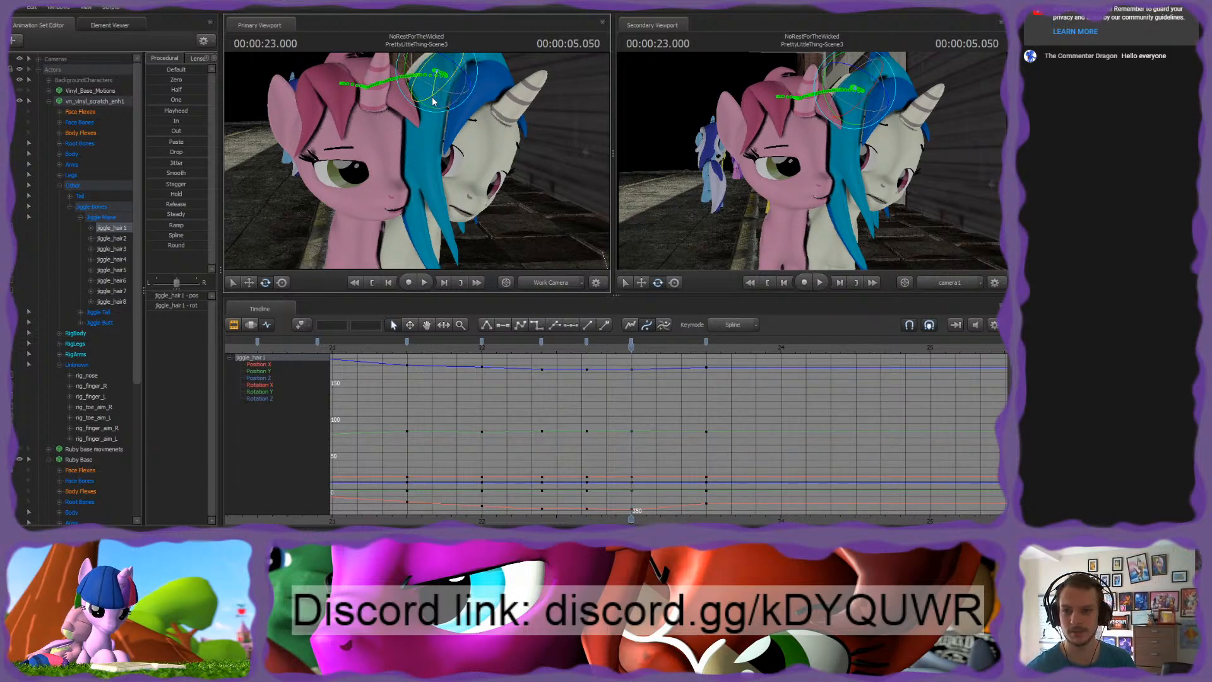
pyautogui.press('Up')
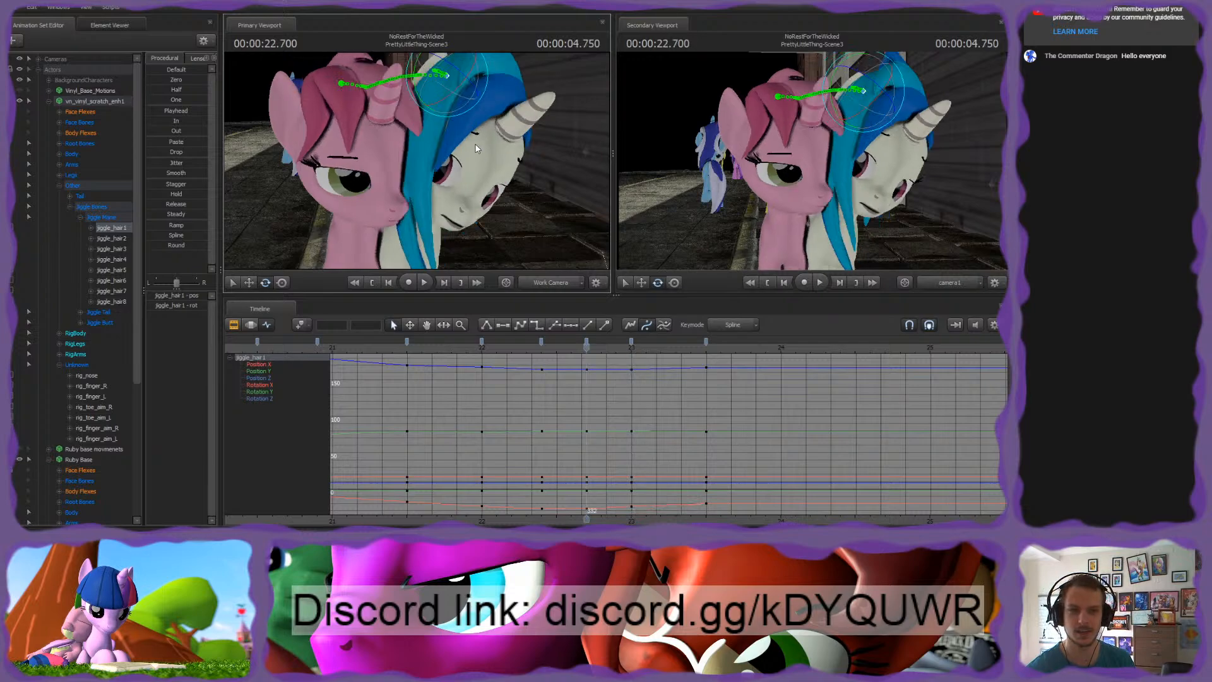
pyautogui.press('Down')
pyautogui.press('Down')
pyautogui.press('space')
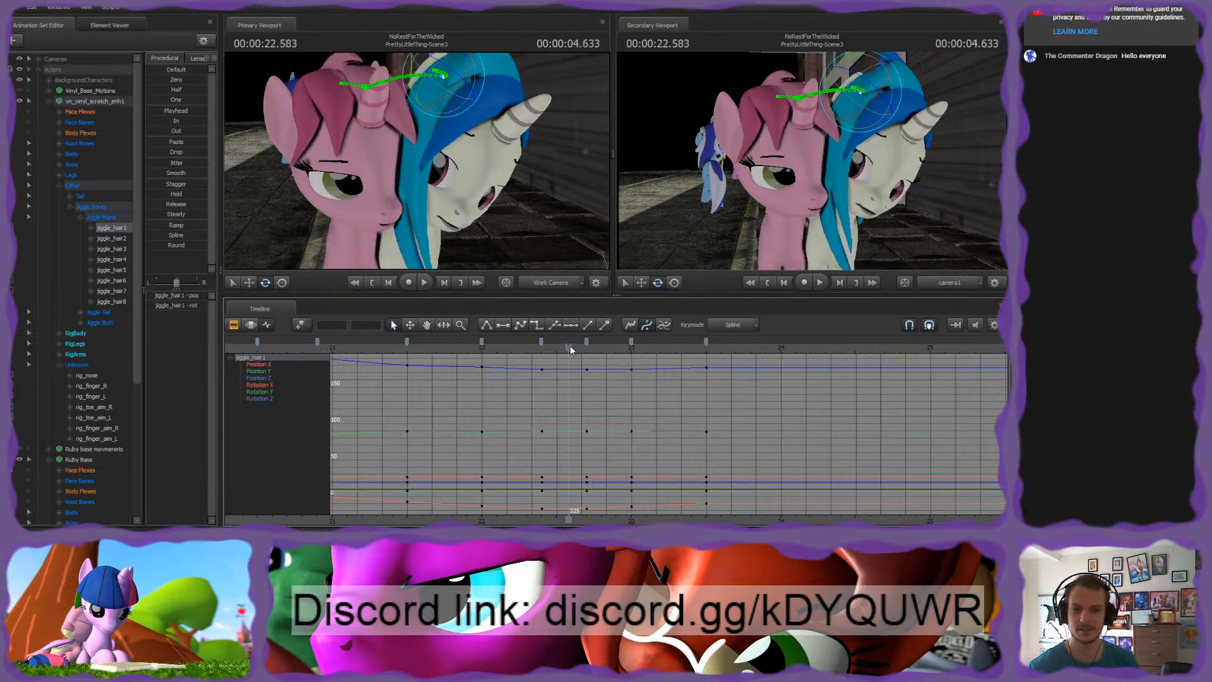
pyautogui.click(562, 348)
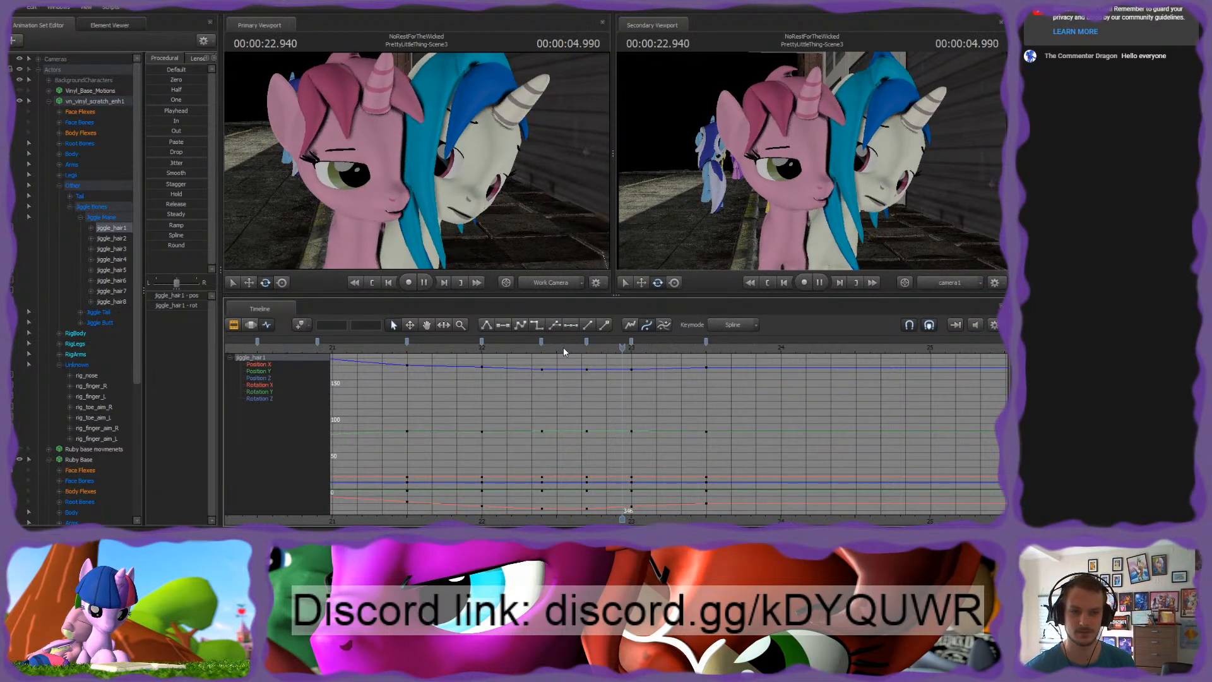
pyautogui.click(545, 348)
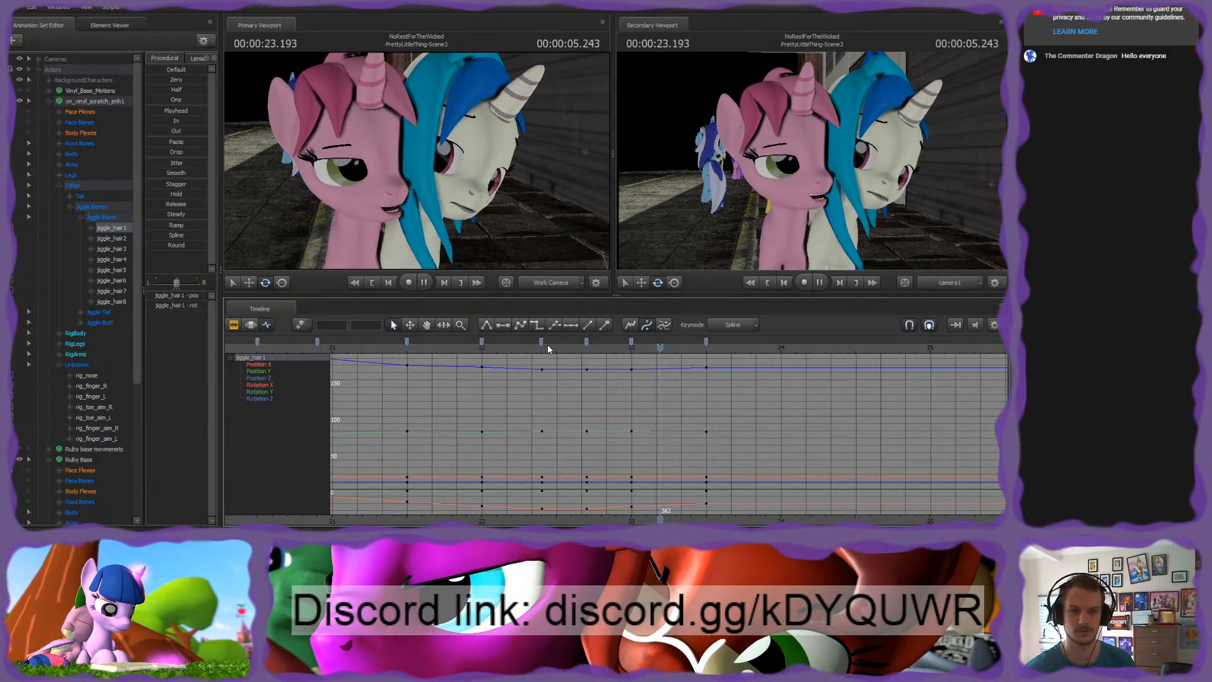
pyautogui.click(549, 347)
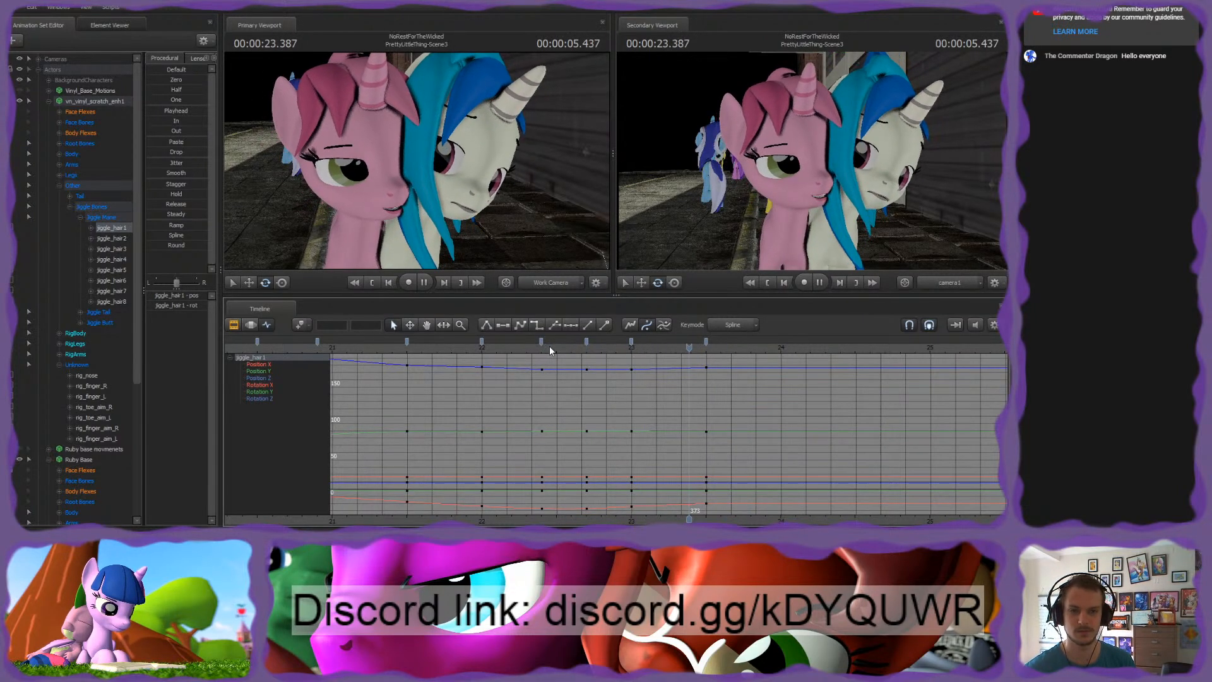
pyautogui.press('space')
# Select the pink unicorn's rig_root and try rotating and moving it at 00:00:24.016 as a whole-shot offset
pyautogui.moveTo(493, 196); pyautogui.dragTo(479, 252)
pyautogui.moveTo(401, 214); pyautogui.dragTo(384, 215)
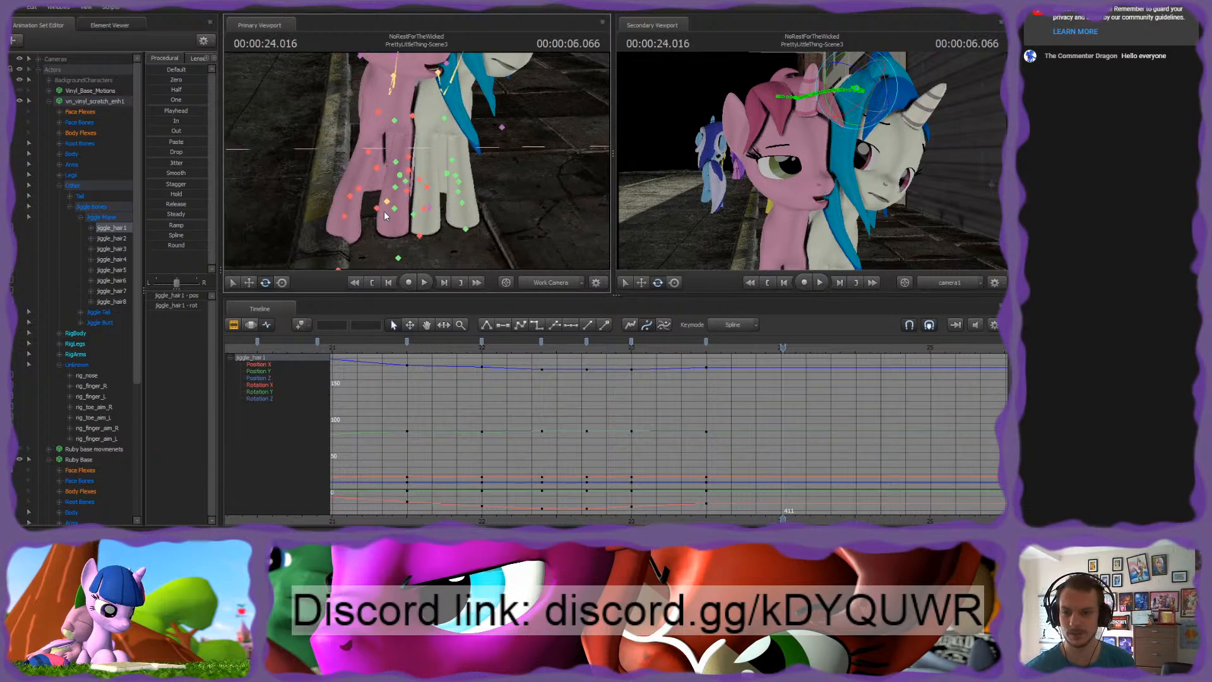
pyautogui.click(386, 204)
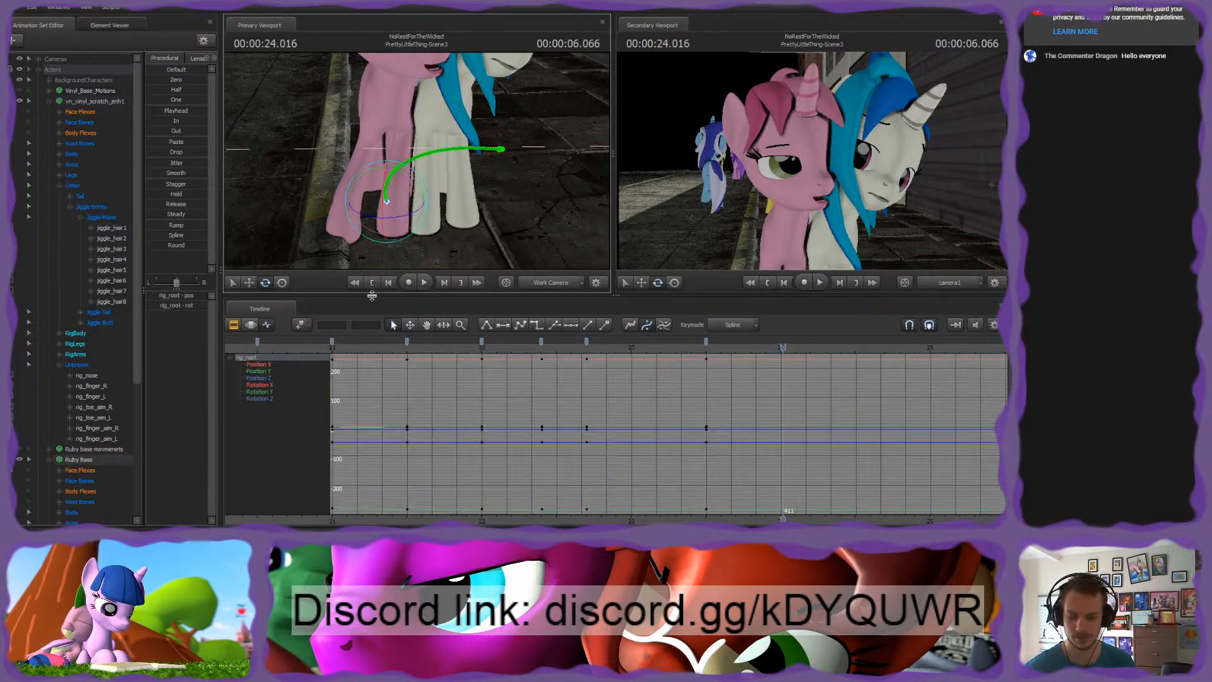
pyautogui.click(251, 325)
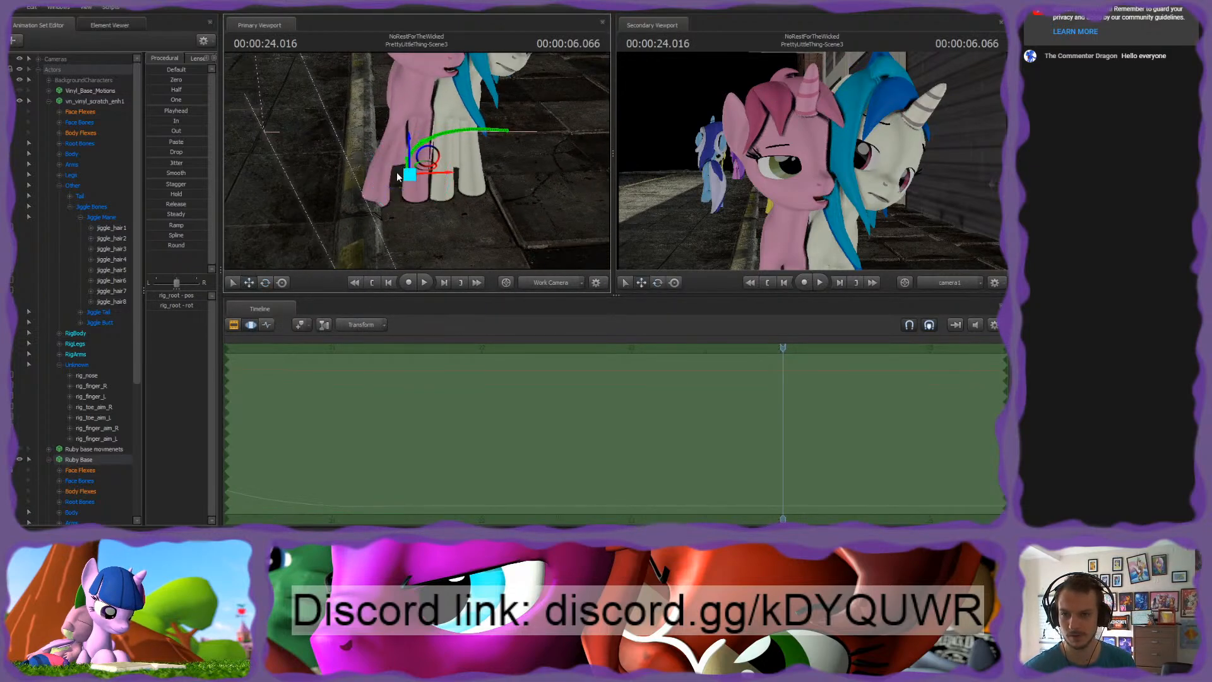
pyautogui.press('e')
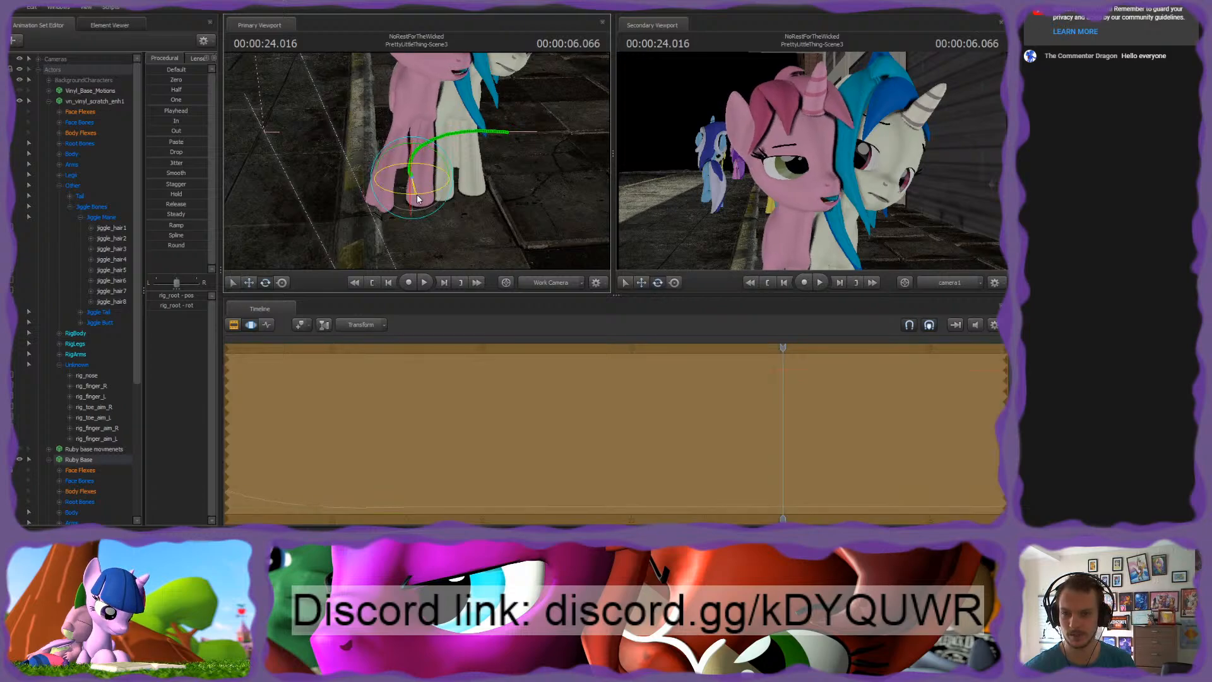
pyautogui.press('w')
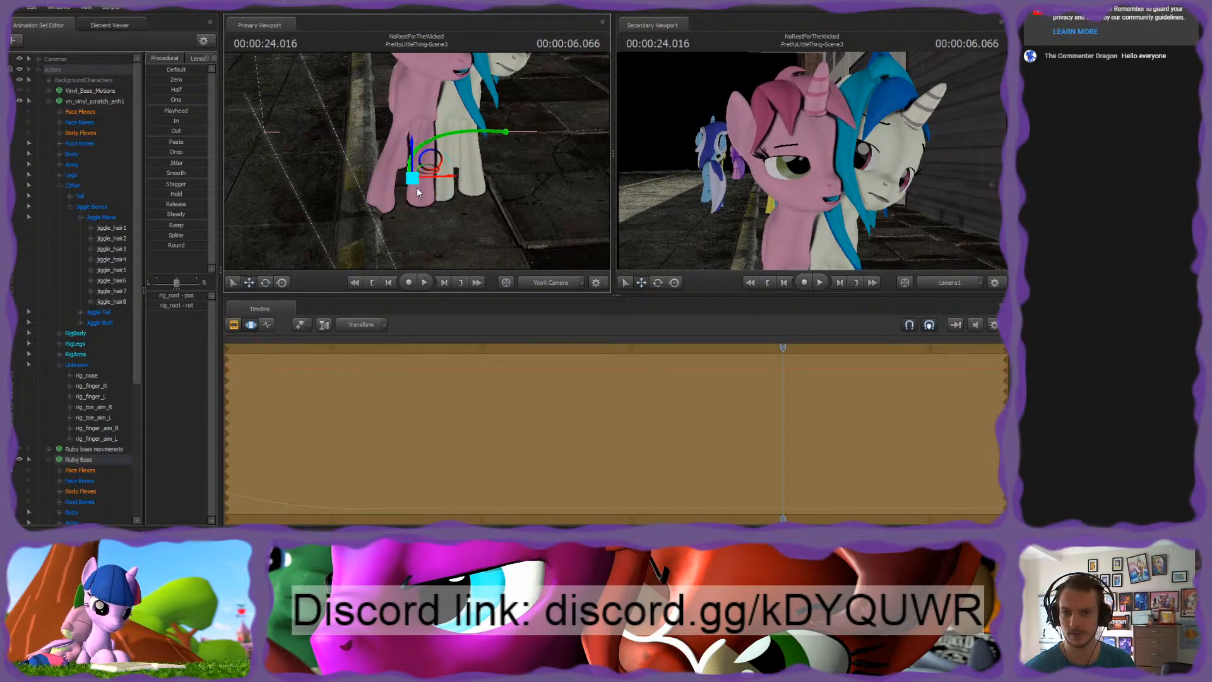
pyautogui.moveTo(425, 175); pyautogui.dragTo(418, 177)
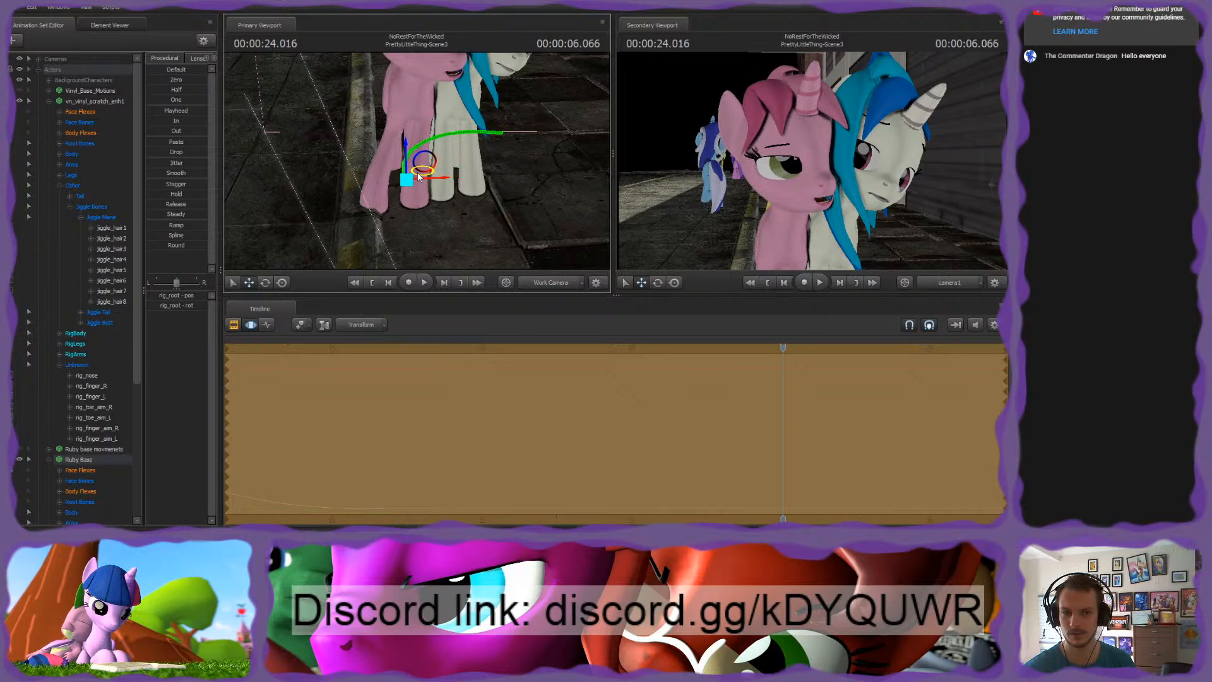
pyautogui.moveTo(475, 135); pyautogui.dragTo(451, 147)
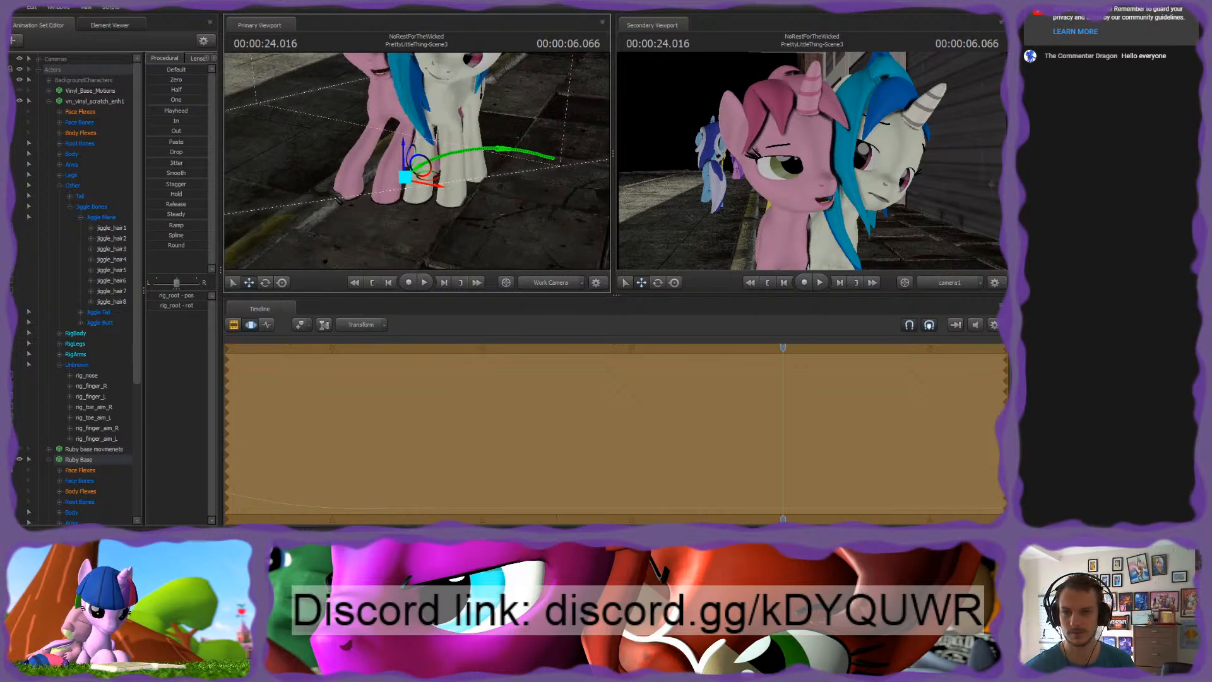
pyautogui.moveTo(550, 179)
pyautogui.mouseDown()
pyautogui.moveTo(533, 136)
pyautogui.moveTo(548, 183)
pyautogui.mouseUp()
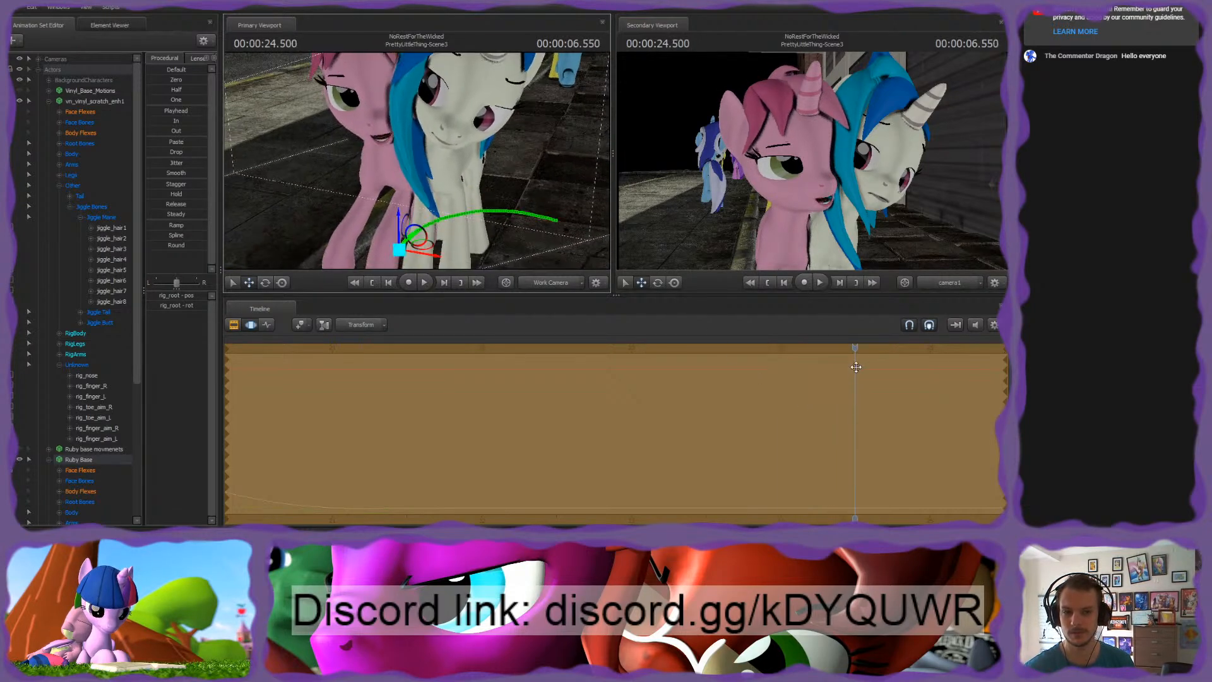
# Play back the shot to review the pink unicorn's offset root placement
pyautogui.click(385, 361)
pyautogui.press('space')
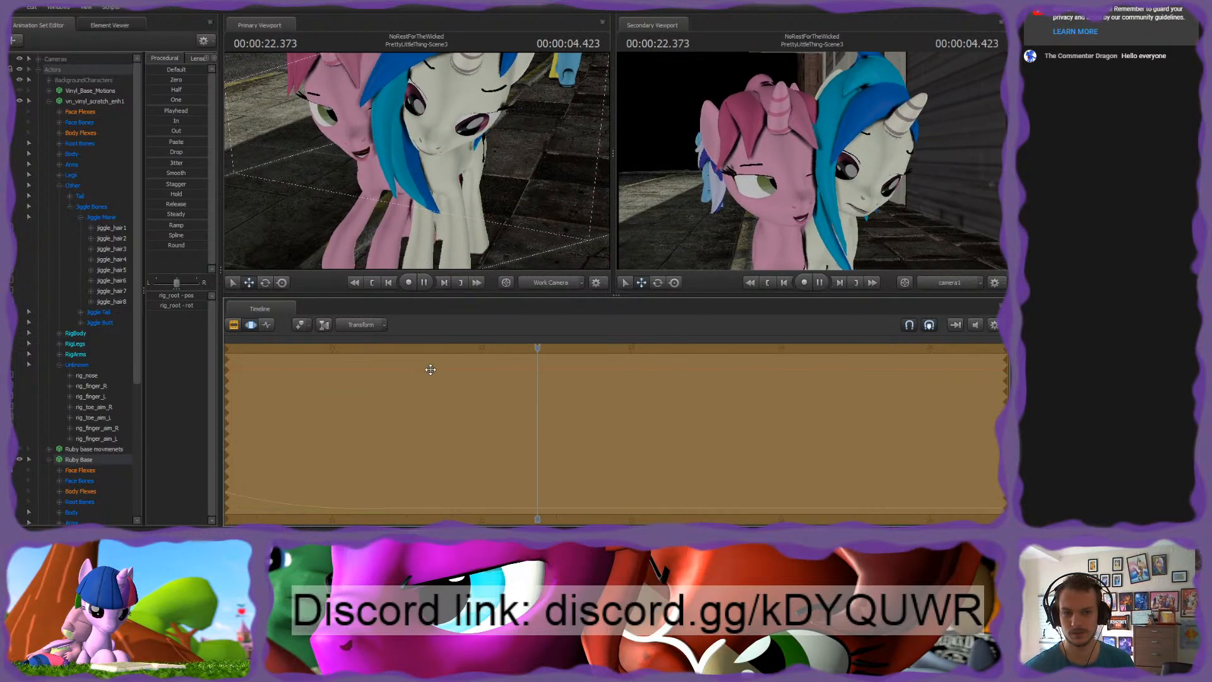
pyautogui.press('space')
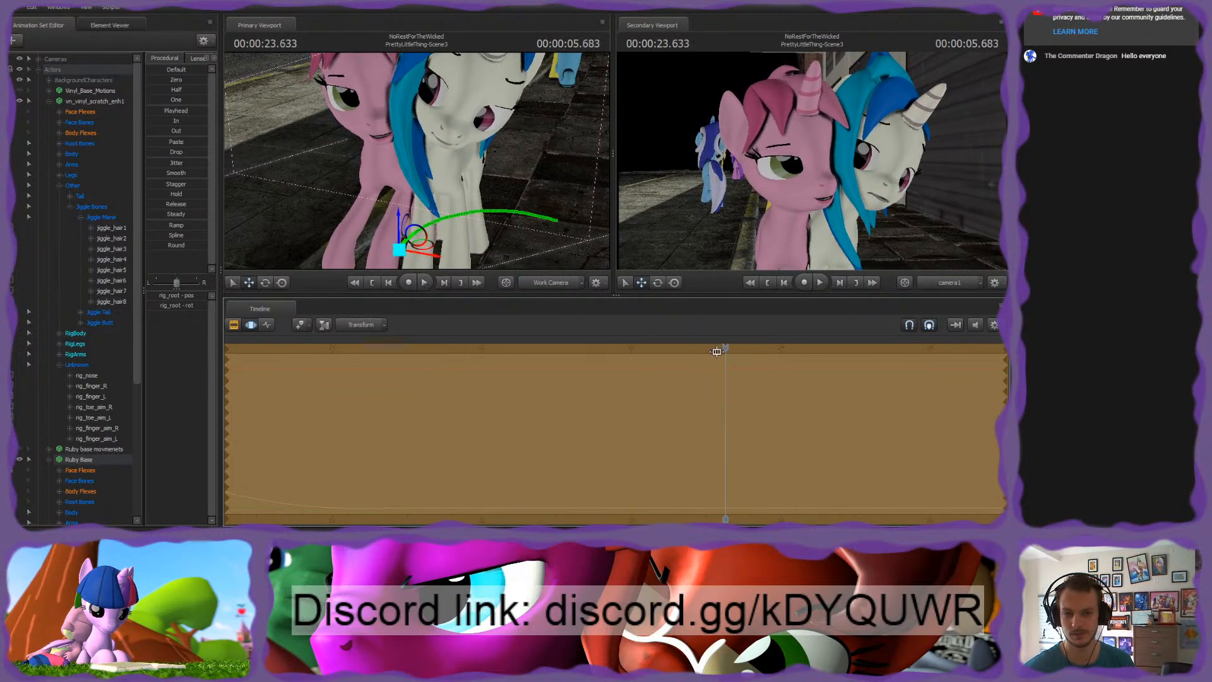
pyautogui.moveTo(717, 352); pyautogui.dragTo(312, 361)
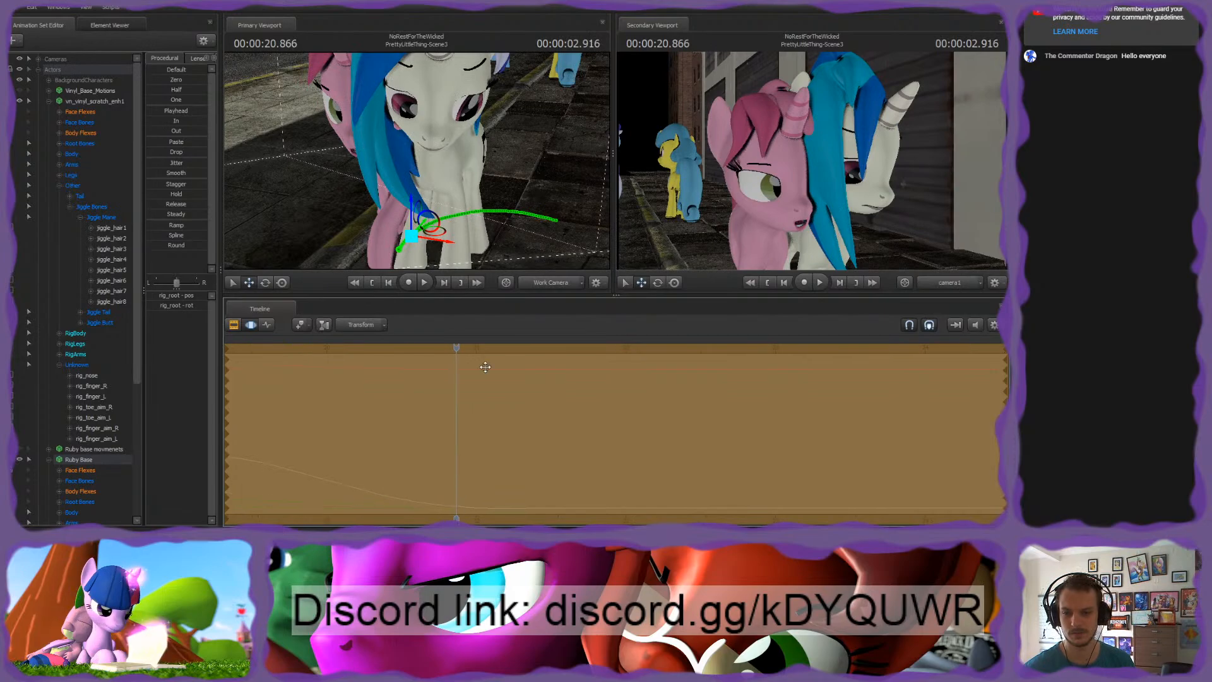
# Try repositioning the pink unicorn's rig_root further beside the white unicorn at 00:00:20.583
pyautogui.moveTo(444, 348); pyautogui.dragTo(414, 365)
pyautogui.moveTo(510, 221); pyautogui.dragTo(540, 245)
pyautogui.moveTo(450, 230); pyautogui.dragTo(430, 248)
pyautogui.press('e')
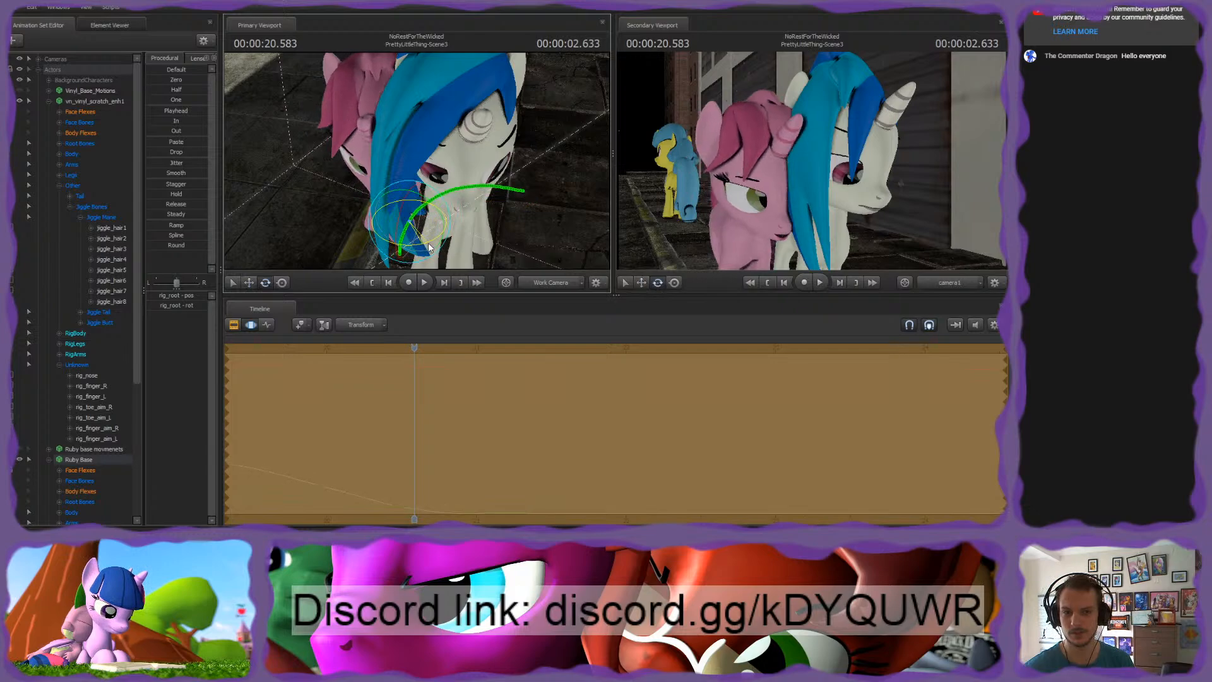
# Replay the shot several times from its start to check the pink unicorn's spacing from the white unicorn
pyautogui.press('space')
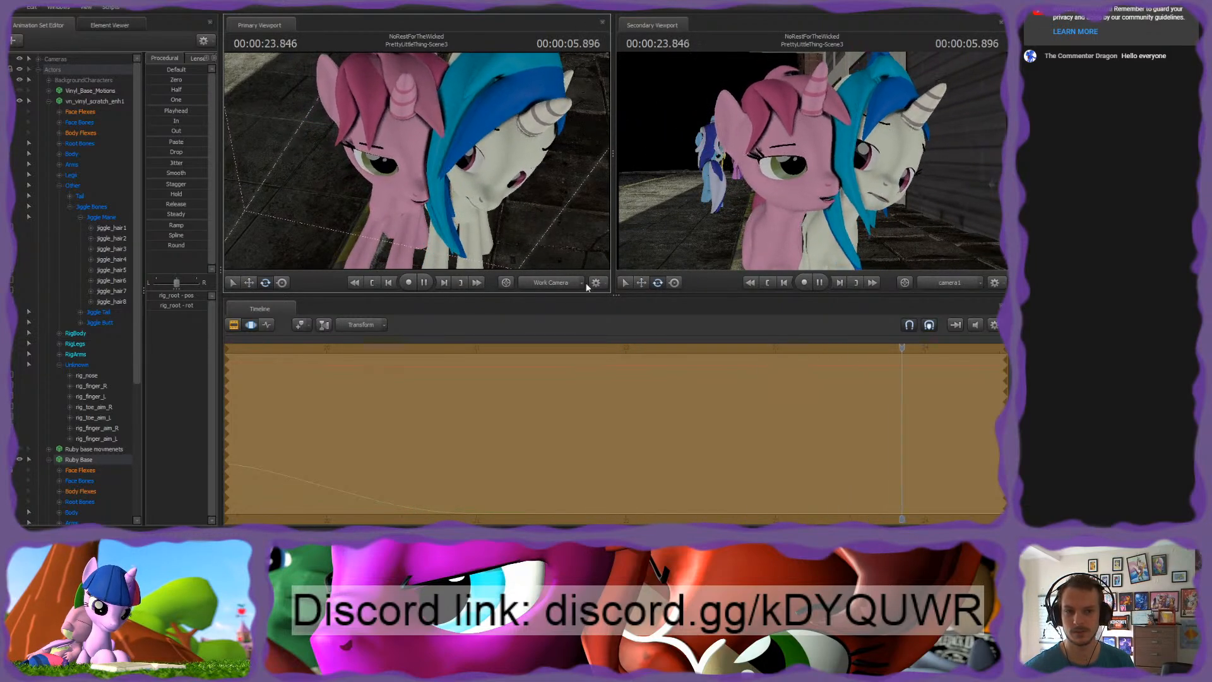
pyautogui.moveTo(923, 348); pyautogui.dragTo(388, 392)
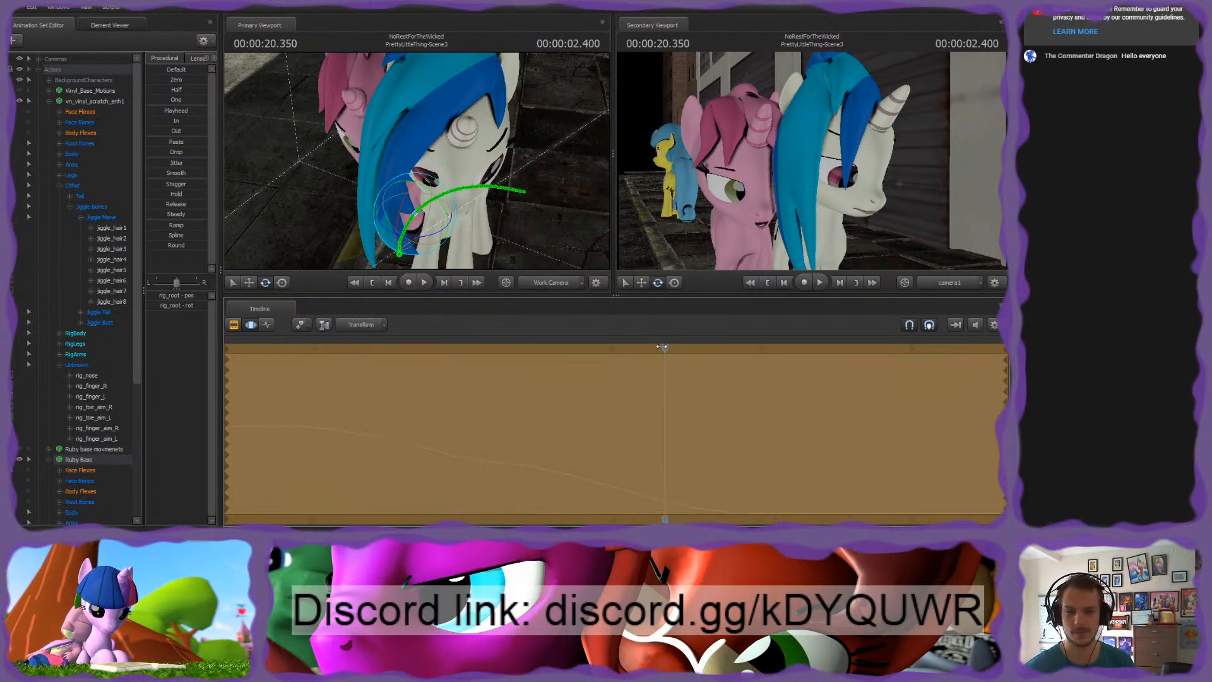
pyautogui.moveTo(662, 347); pyautogui.dragTo(321, 354)
pyautogui.press('space')
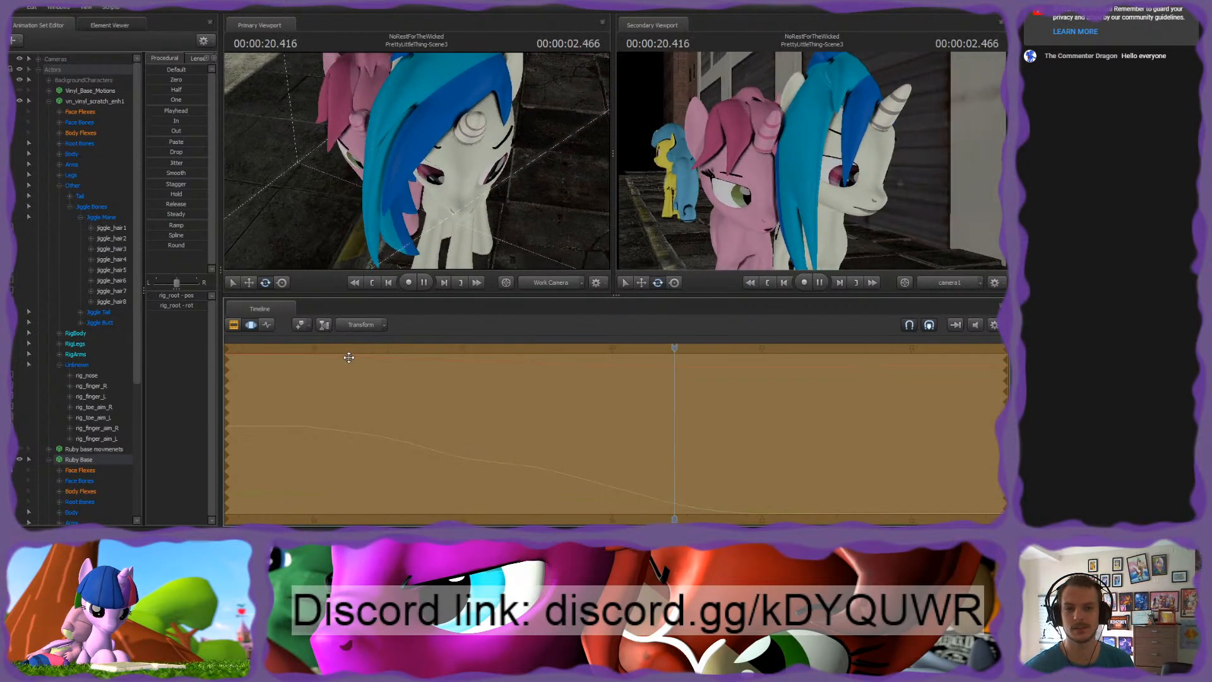
pyautogui.scroll(-3, 806, 501)
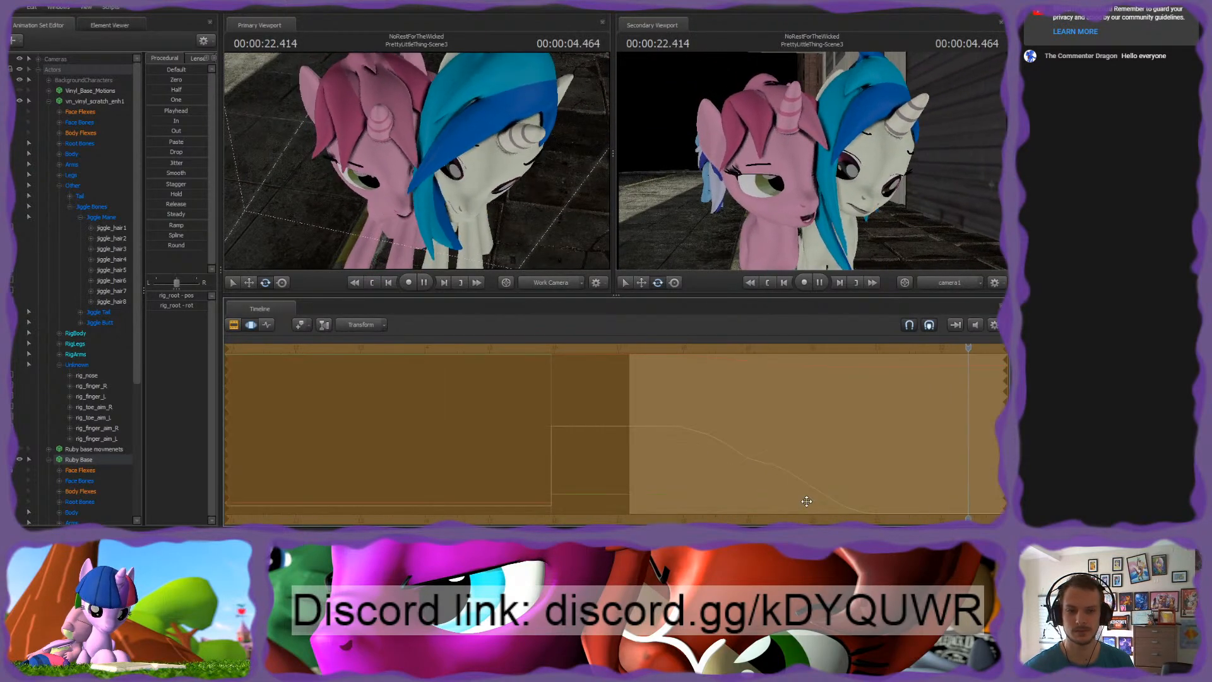
pyautogui.press('space')
pyautogui.moveTo(998, 519); pyautogui.dragTo(797, 501)
pyautogui.moveTo(729, 350); pyautogui.dragTo(486, 348)
pyautogui.press('space')
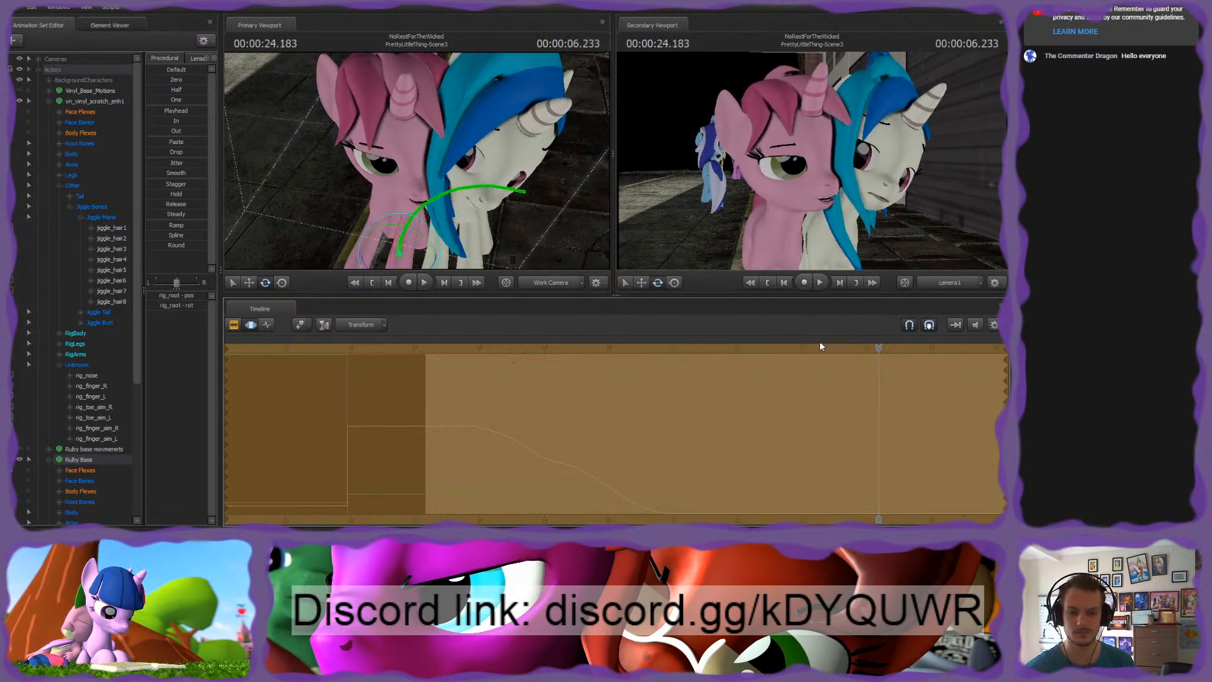
# Select the whole vn_vinyl_scratch_enh1 actor and try shifting it slightly away from the pink unicorn at 00:00:24.183
pyautogui.click(49, 101)
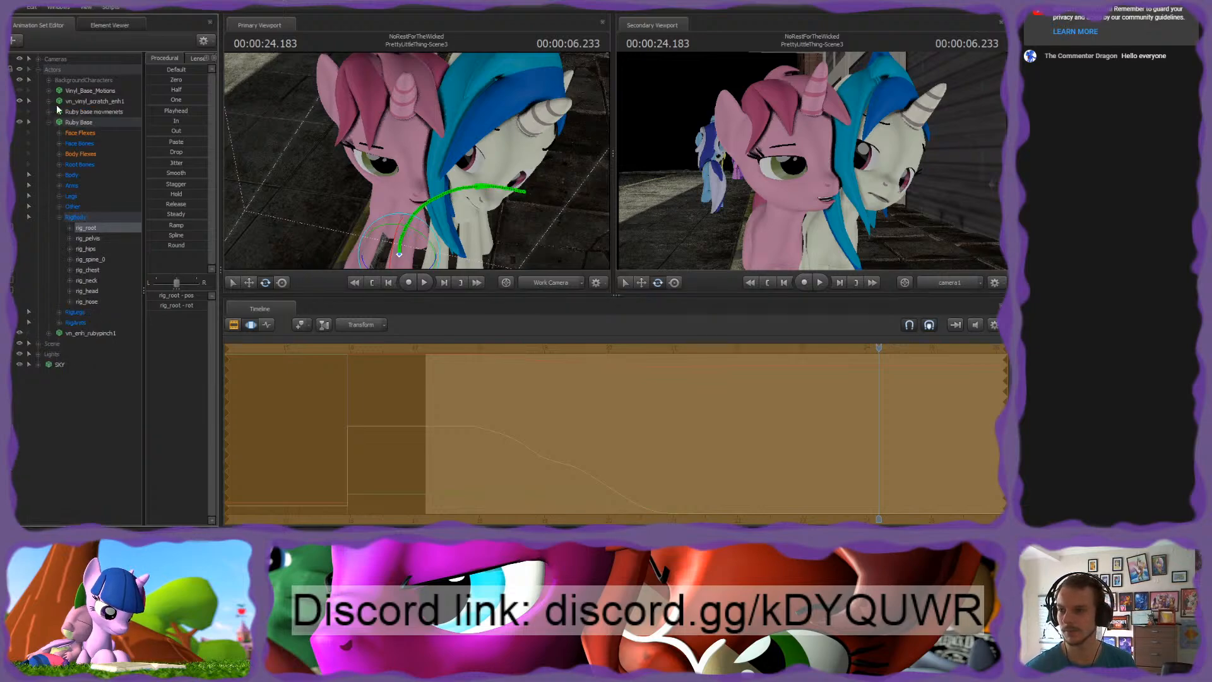
pyautogui.click(89, 100)
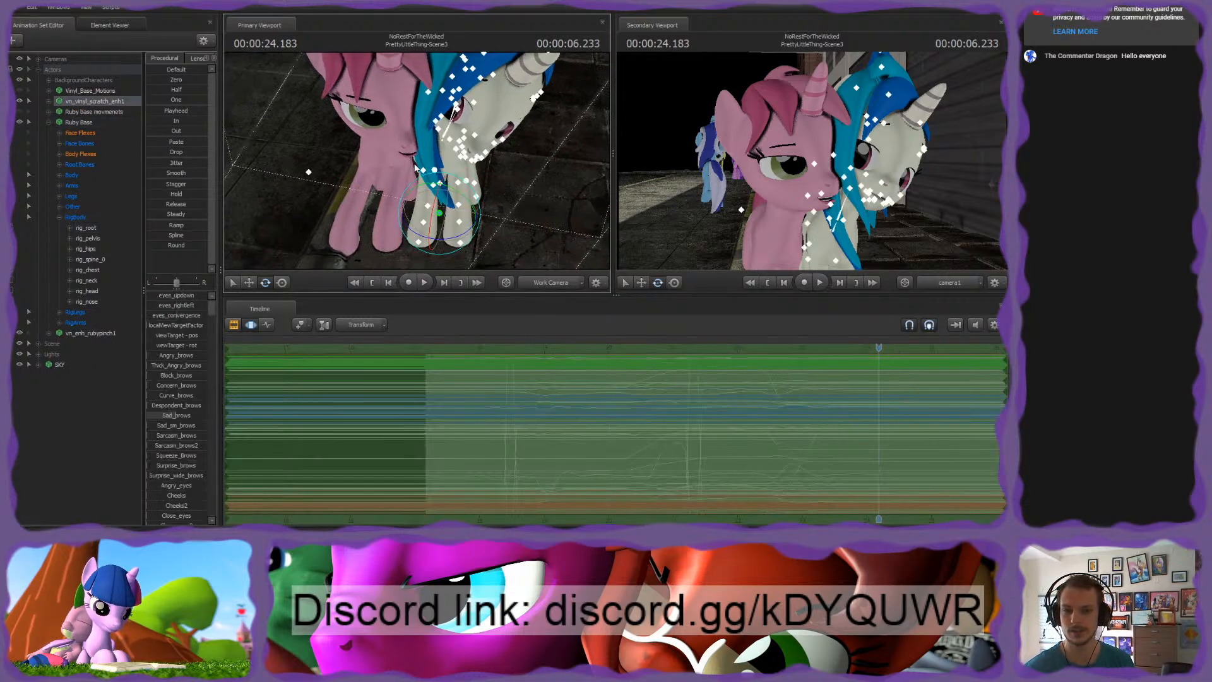
pyautogui.moveTo(440, 244); pyautogui.dragTo(460, 216)
pyautogui.press('w')
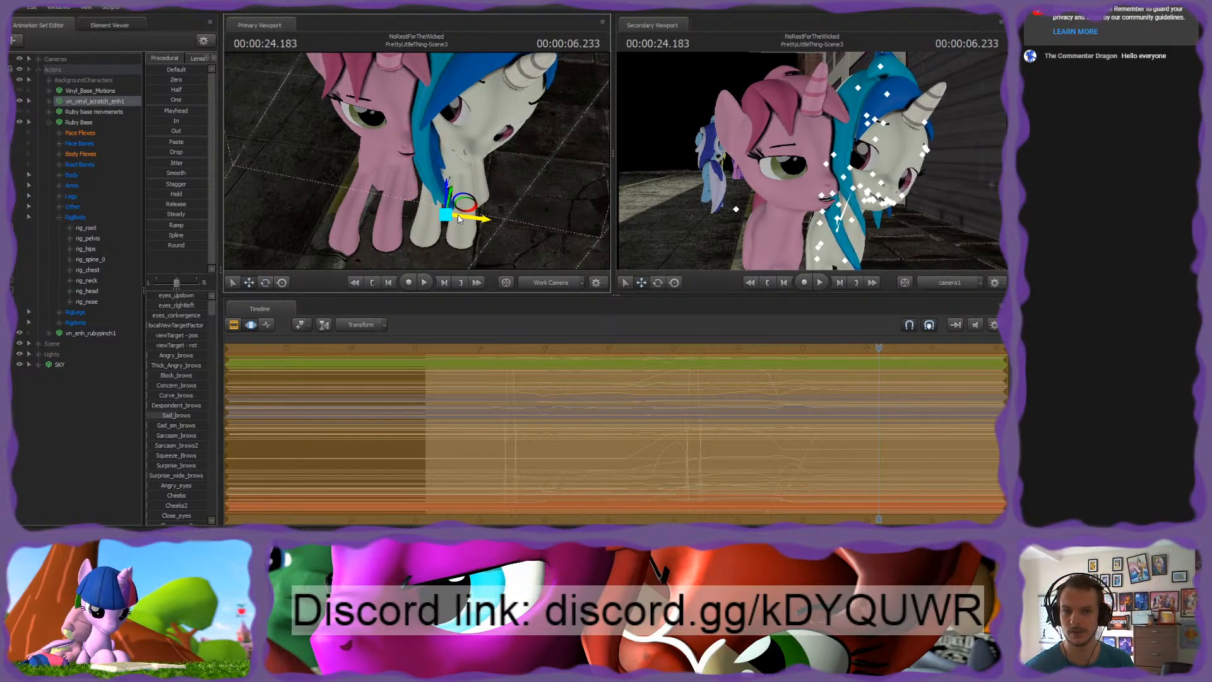
# Play back the shot repeatedly to check the white unicorn's shifted position against the pink unicorn
pyautogui.moveTo(875, 350); pyautogui.dragTo(654, 343)
pyautogui.press('space')
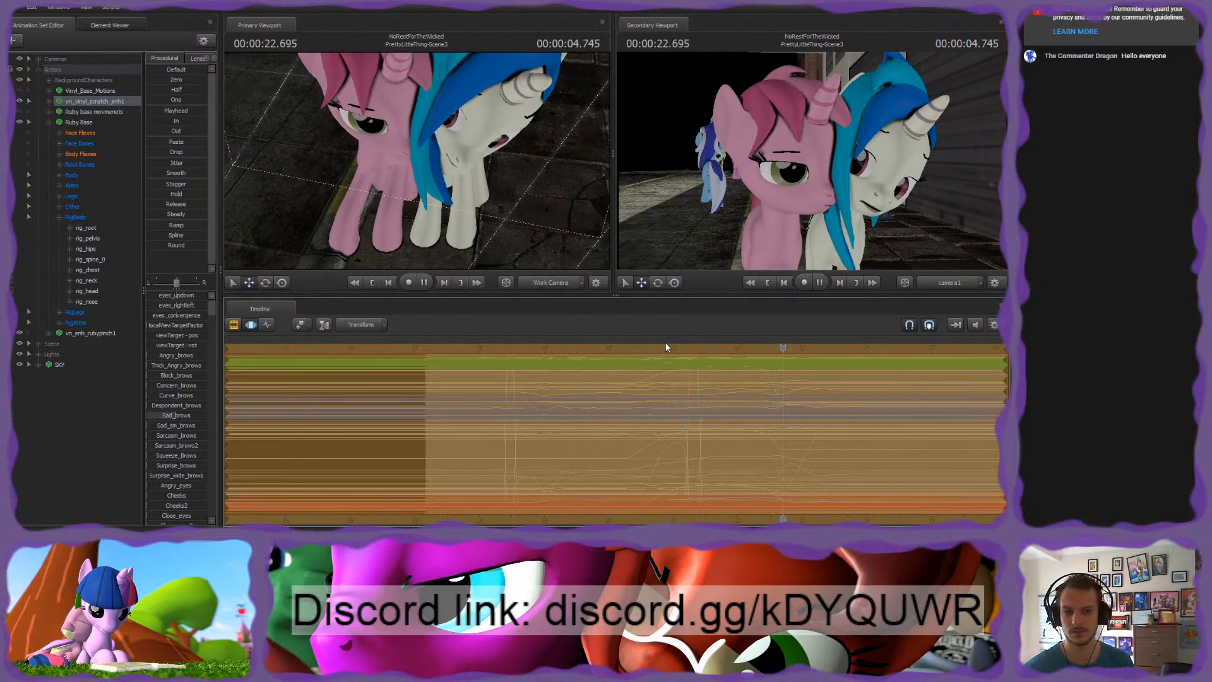
pyautogui.press('space')
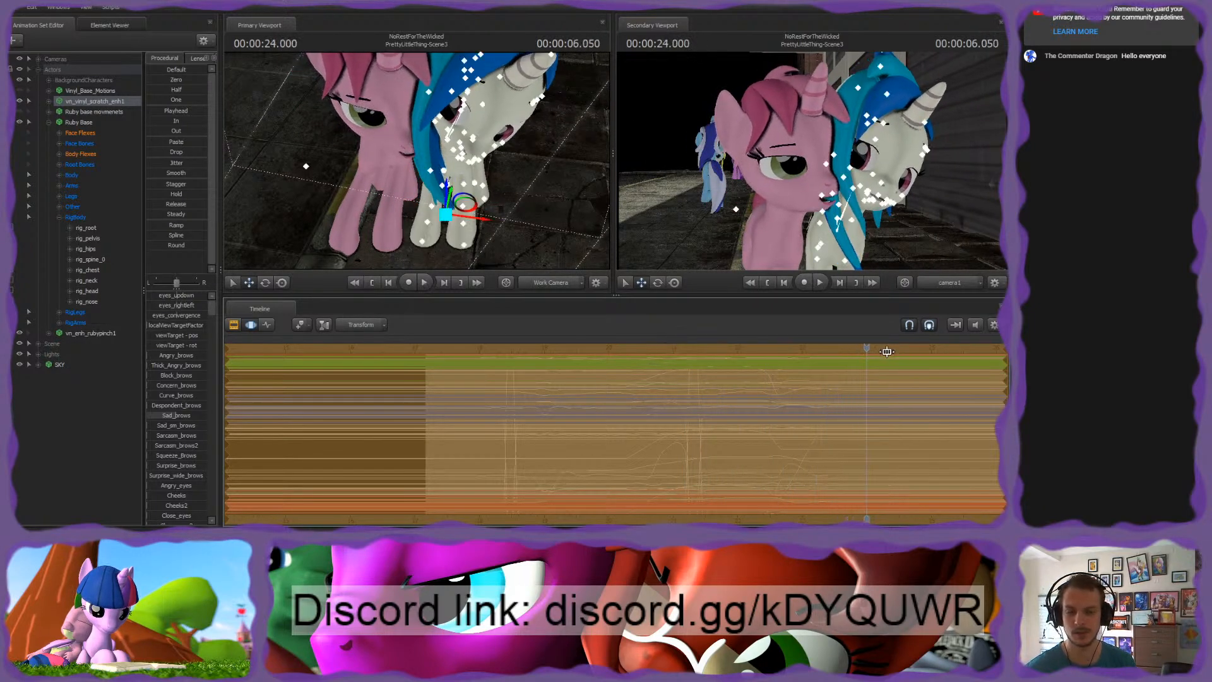
pyautogui.moveTo(865, 350); pyautogui.dragTo(650, 348)
pyautogui.press('space')
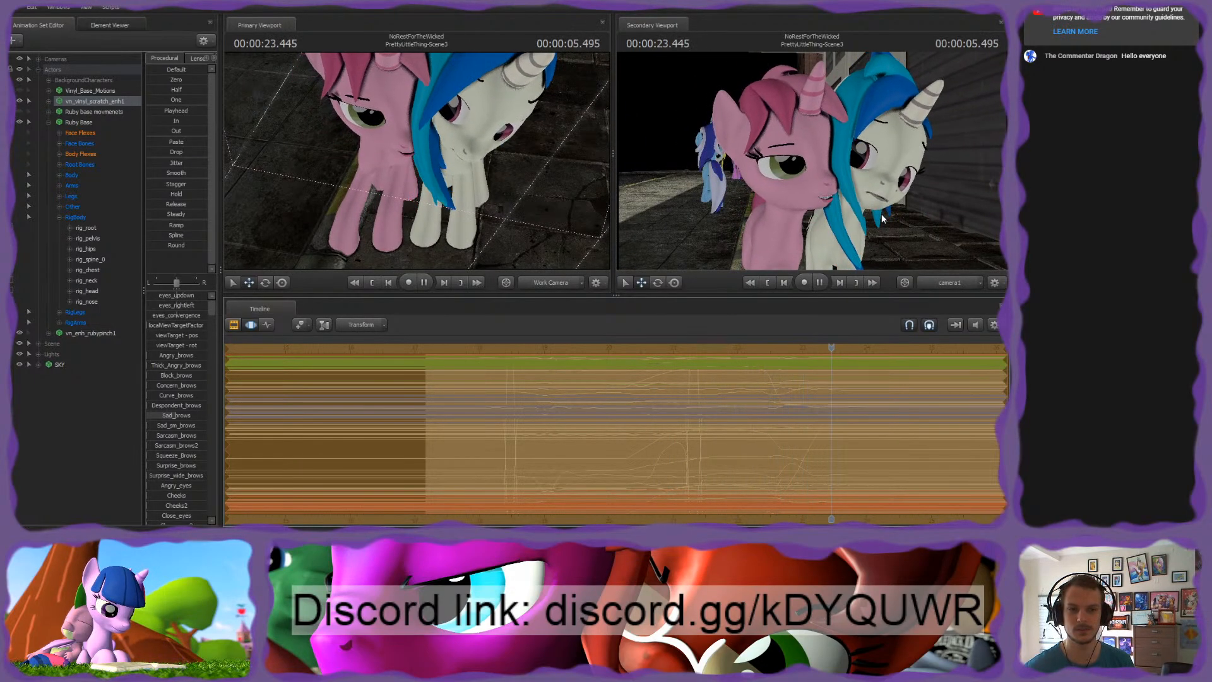
pyautogui.press('space')
pyautogui.moveTo(858, 348); pyautogui.dragTo(554, 345)
pyautogui.press('space')
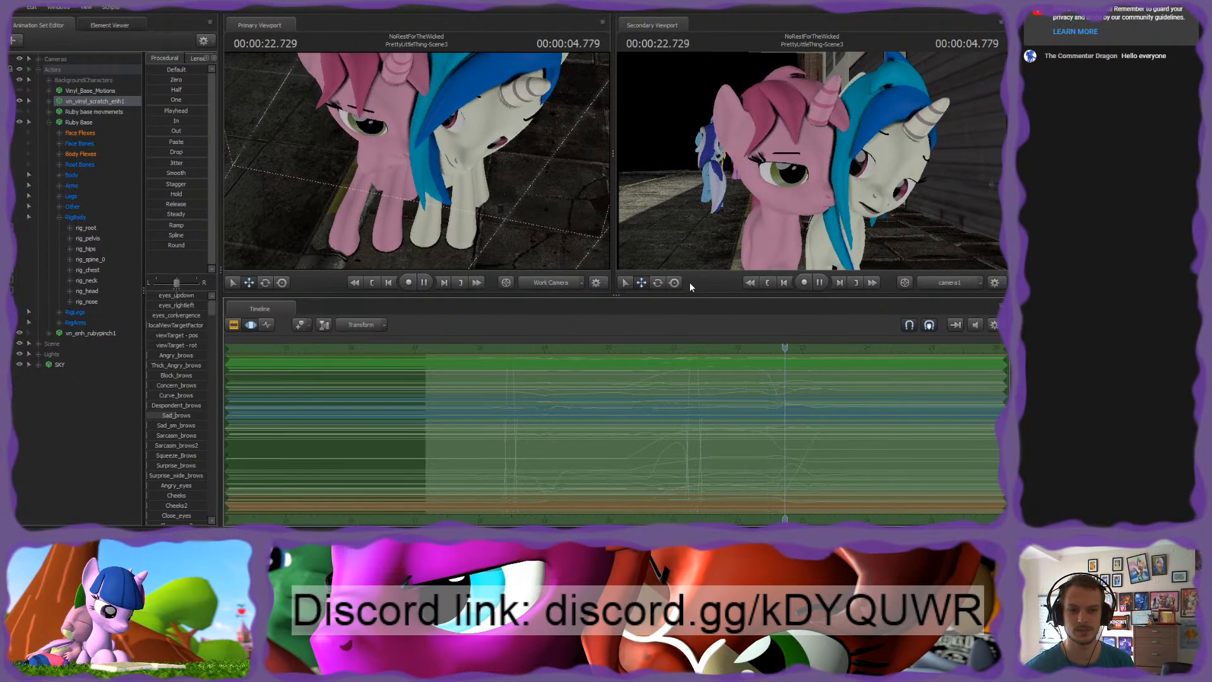
pyautogui.press('space')
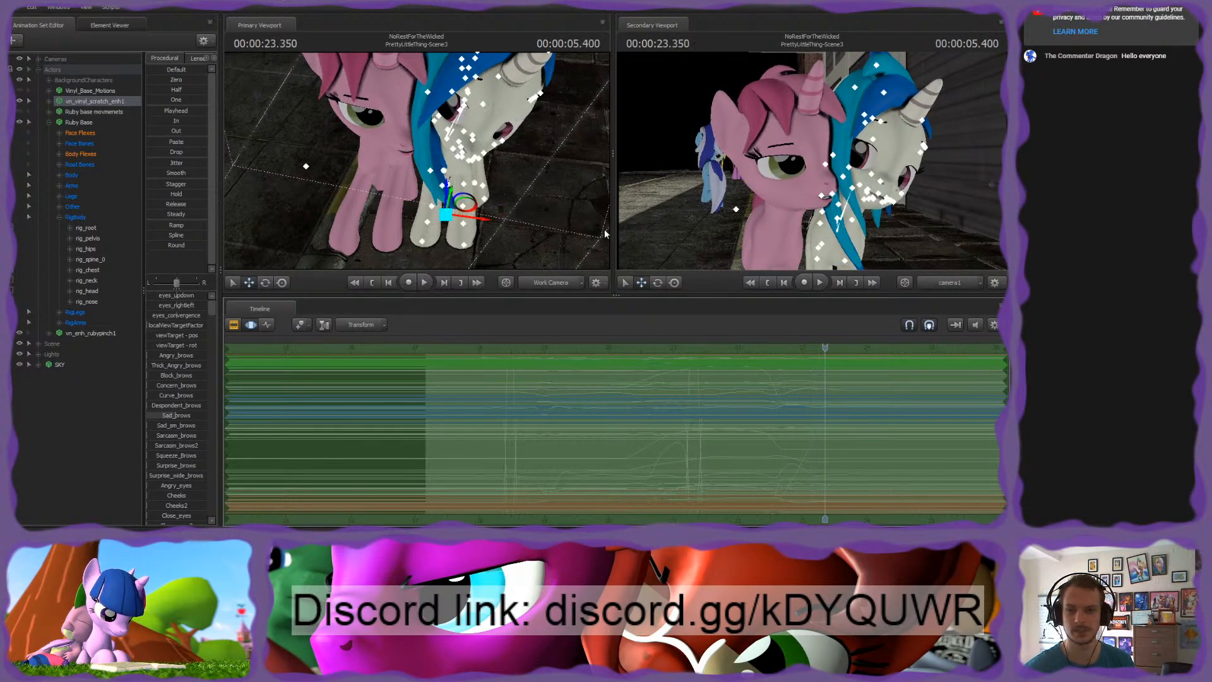
# Try moving the vn_vinyl_scratch_enh1 actor closer to the pink unicorn at 00:00:23.350 and ready it for rotation
pyautogui.moveTo(406, 167); pyautogui.dragTo(409, 168)
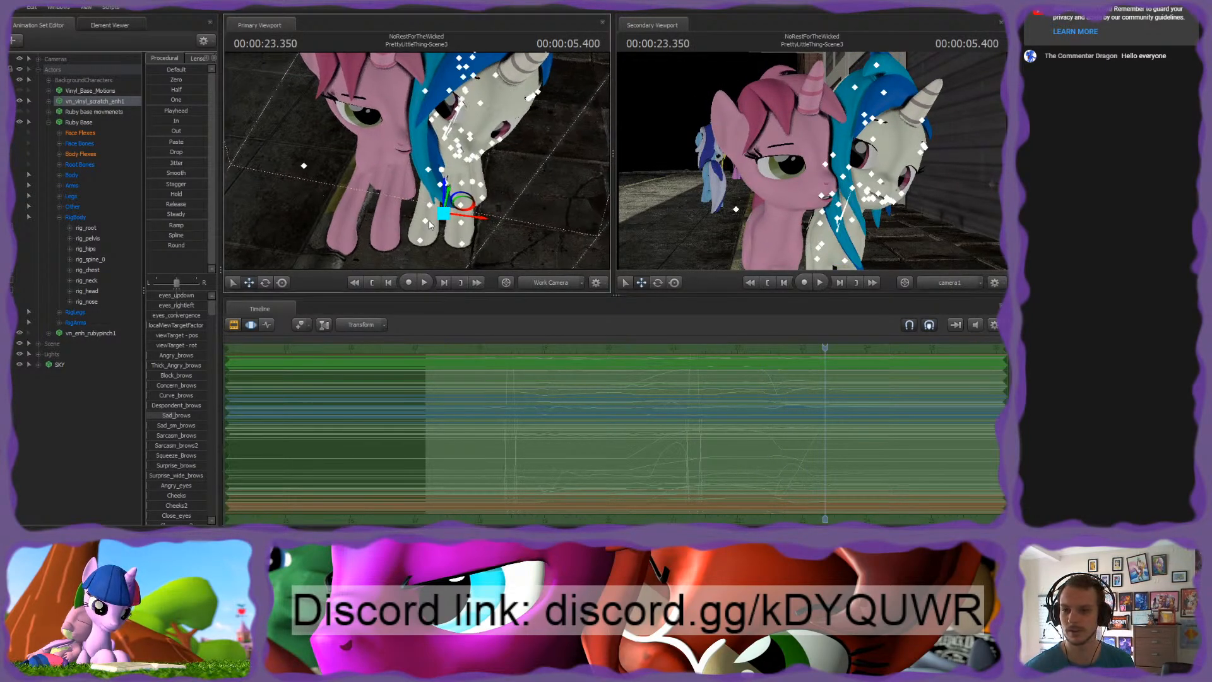
pyautogui.moveTo(469, 217); pyautogui.dragTo(441, 241)
pyautogui.press('e')
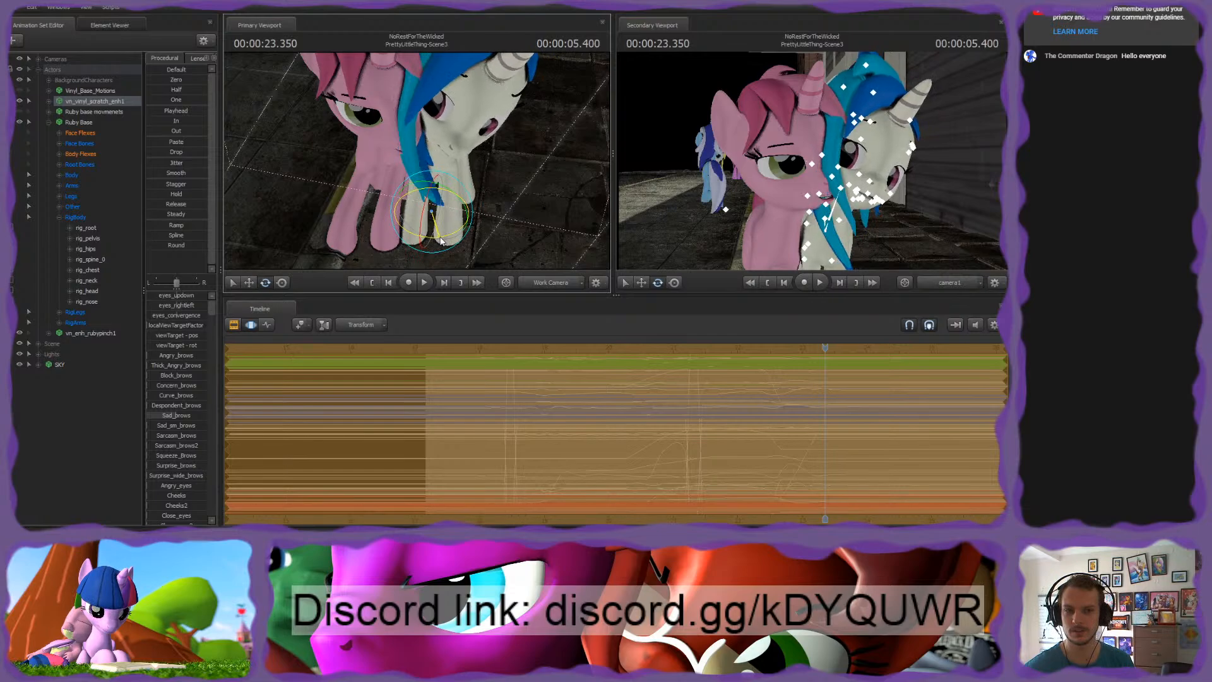
# Replay the shot to judge the white unicorn's closer placement
pyautogui.press('space')
pyautogui.press('space')
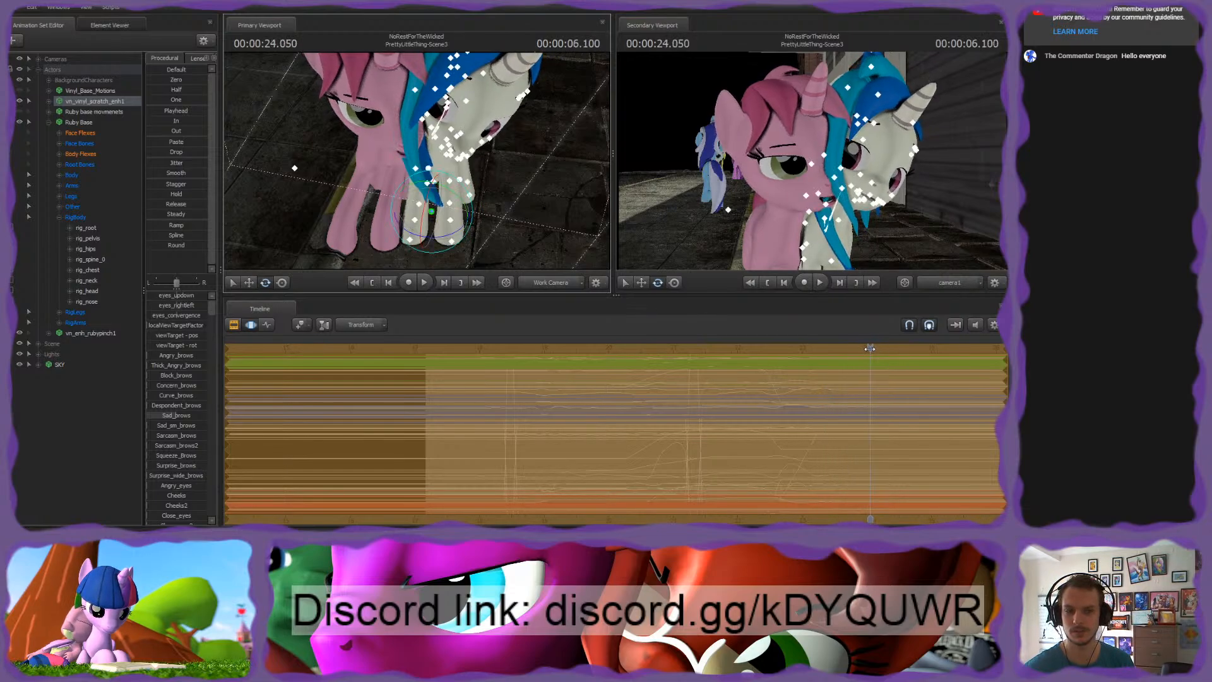
pyautogui.moveTo(869, 348); pyautogui.dragTo(478, 345)
pyautogui.press('space')
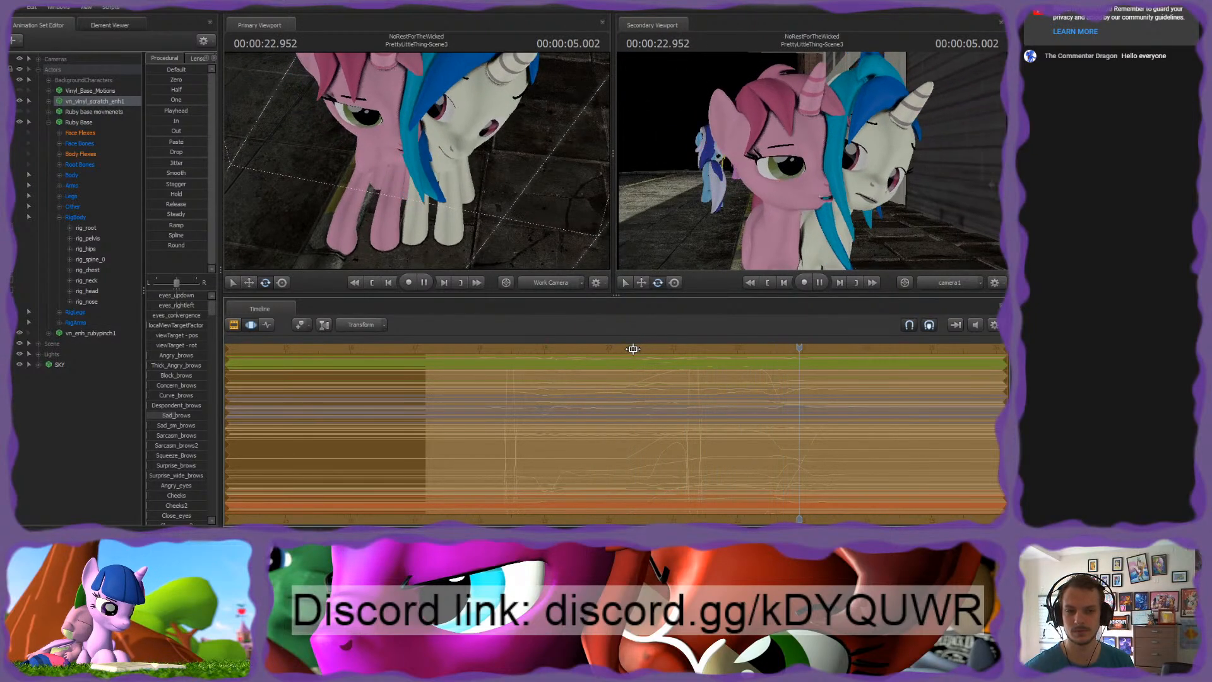
pyautogui.press('space')
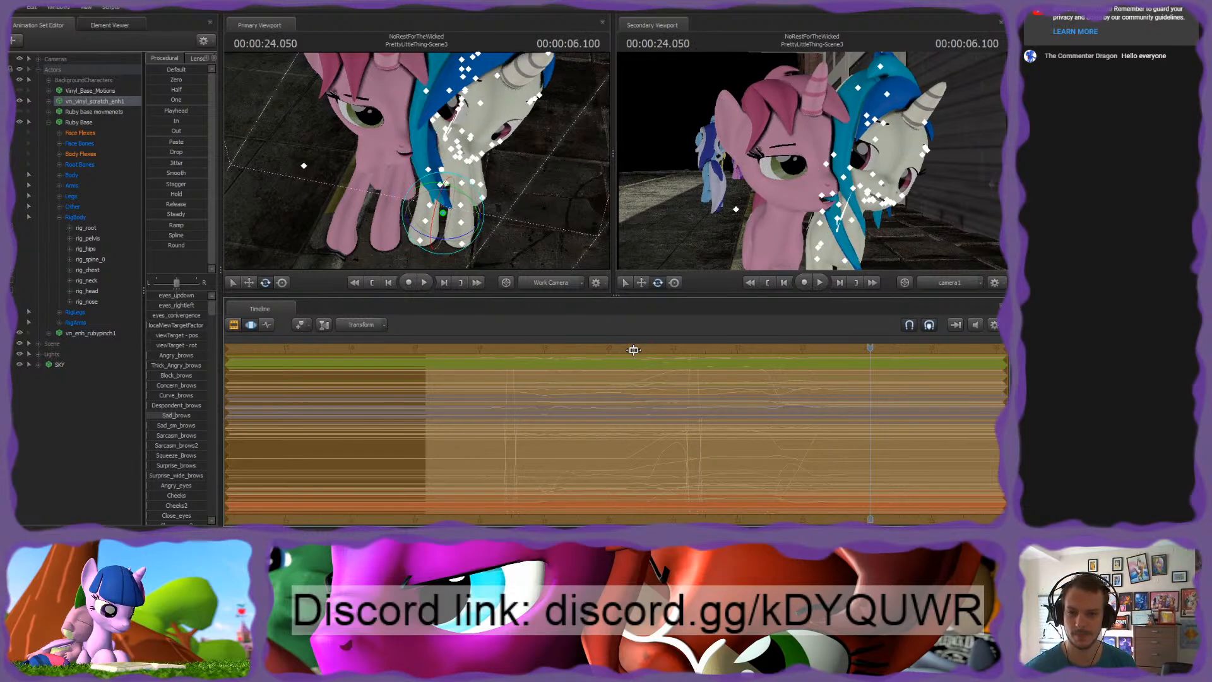
# Undo the placement changes made to the white unicorn and the pink unicorn's rig_root
pyautogui.press('Return')
pyautogui.press('Left')
pyautogui.press('Left')
pyautogui.press('Left')
pyautogui.press('Left')
pyautogui.press('Left')
pyautogui.press('Left')
pyautogui.press('Left')
pyautogui.press('Left')
pyautogui.press('Left')
pyautogui.press('Left')
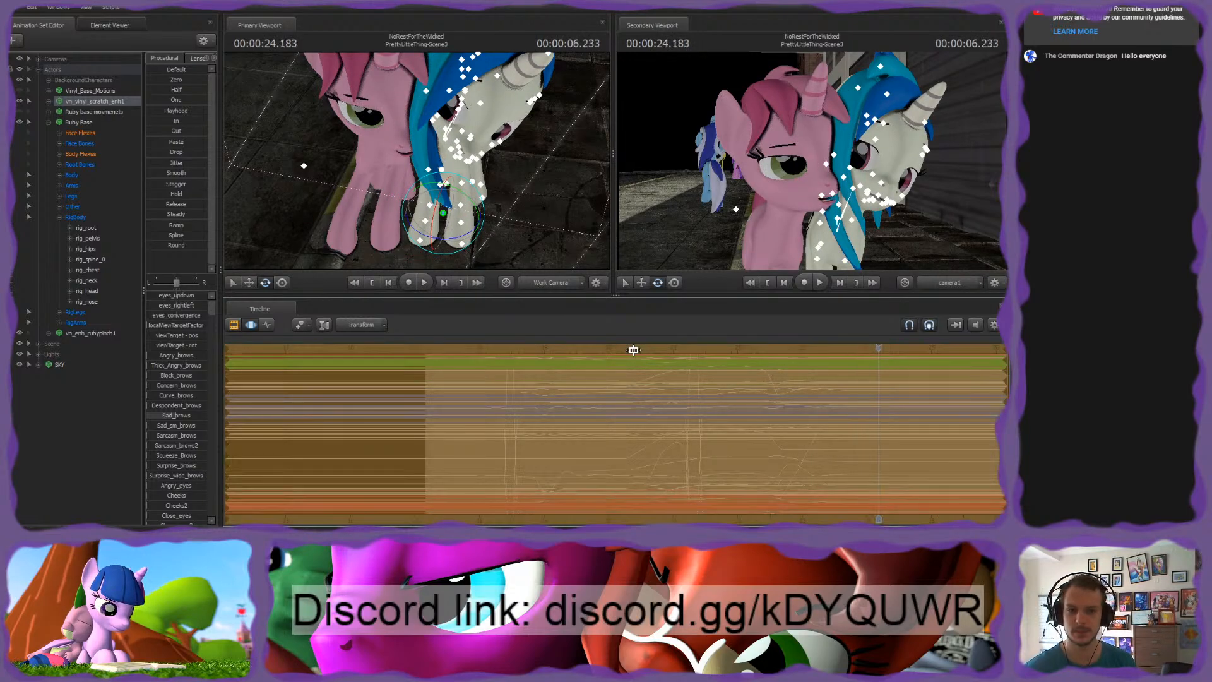
# Play back both unicorns' head and mane motion twice with their original placement
pyautogui.click(632, 350)
pyautogui.press('space')
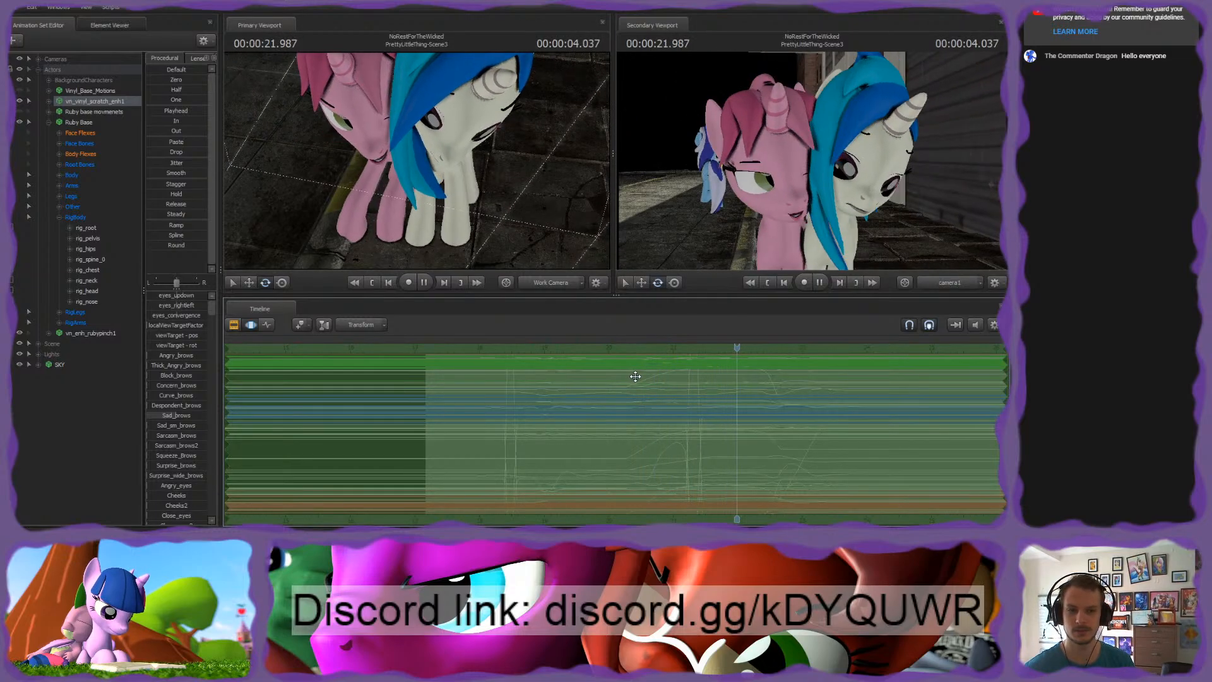
pyautogui.press('space')
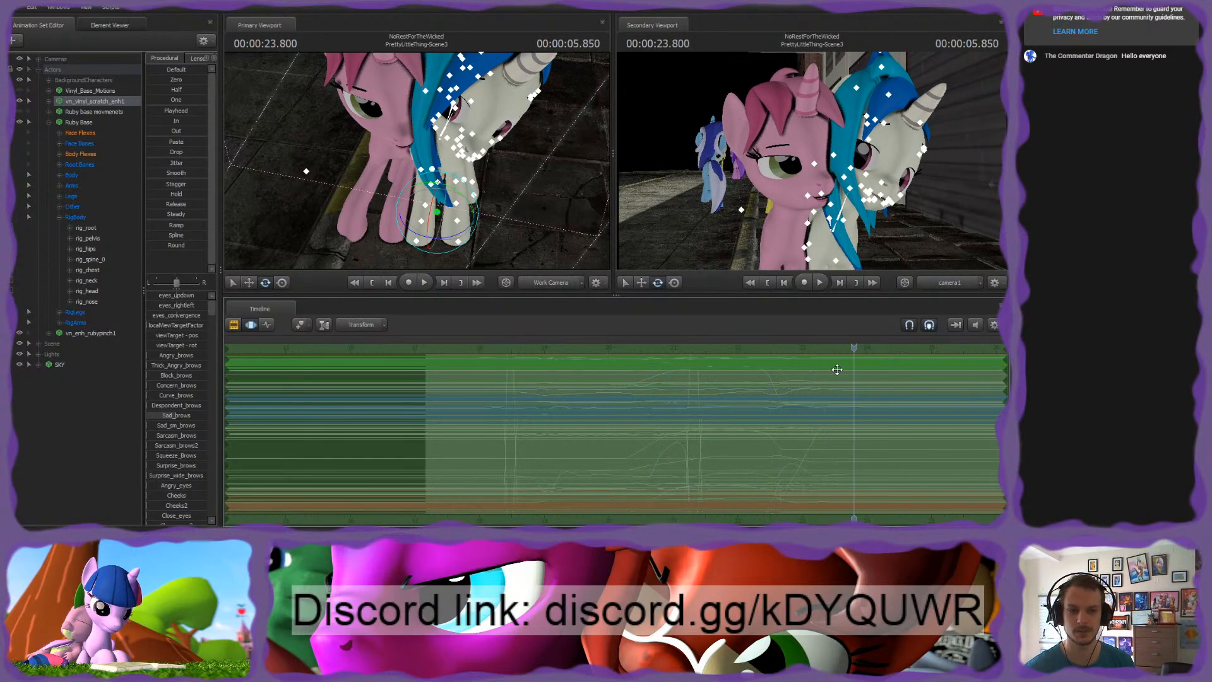
pyautogui.moveTo(853, 350); pyautogui.dragTo(660, 361)
pyautogui.press('space')
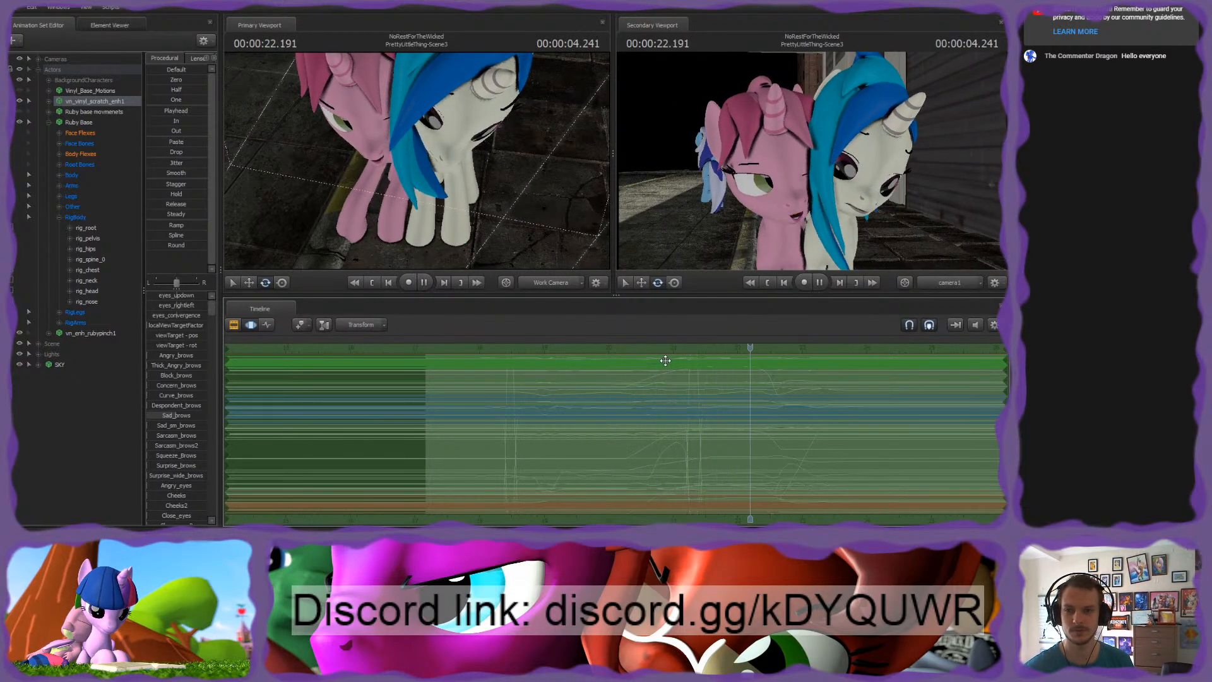
pyautogui.press('space')
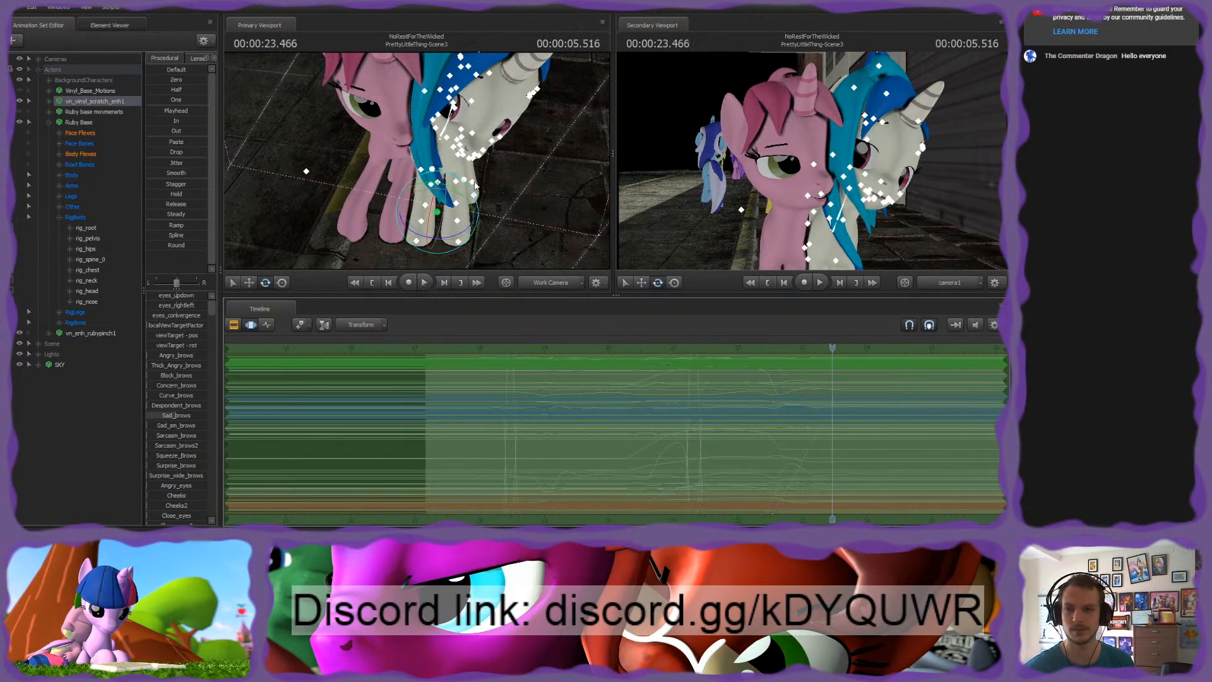
# Expand vn_vinyl_scratch_enh1, show jiggle_hair2 in the graph editor, and rotate that mane bone at 00:00:23.483
pyautogui.moveTo(474, 185); pyautogui.dragTo(414, 165)
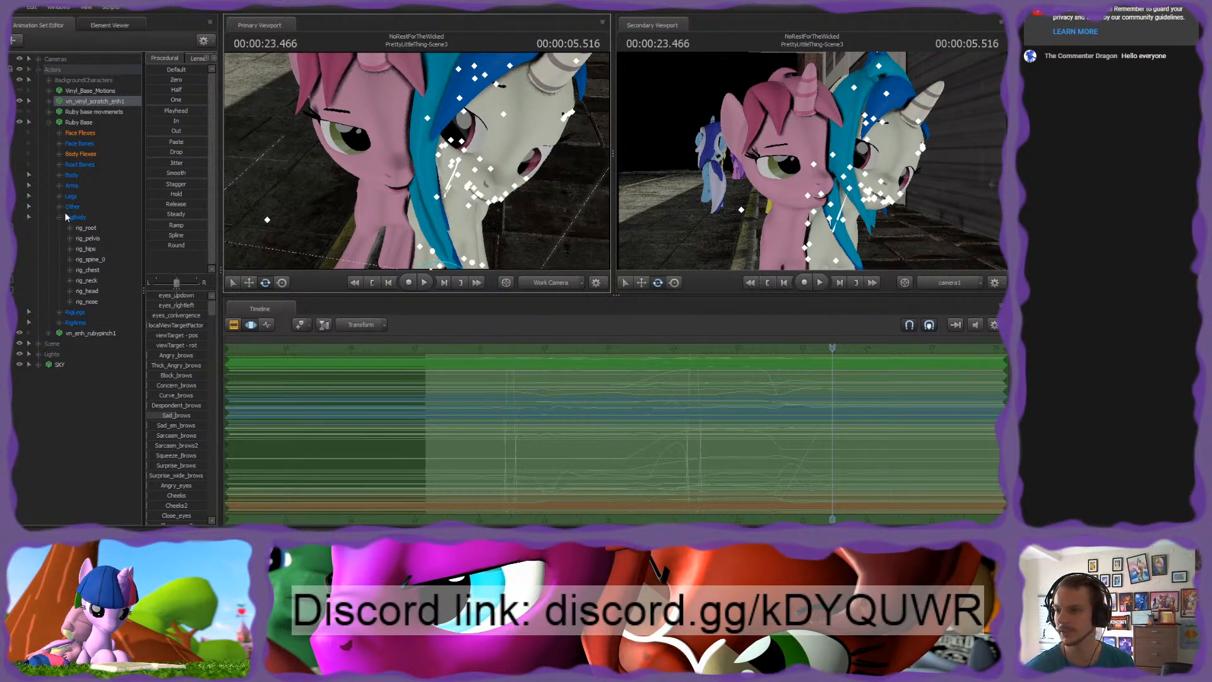
pyautogui.click(50, 106)
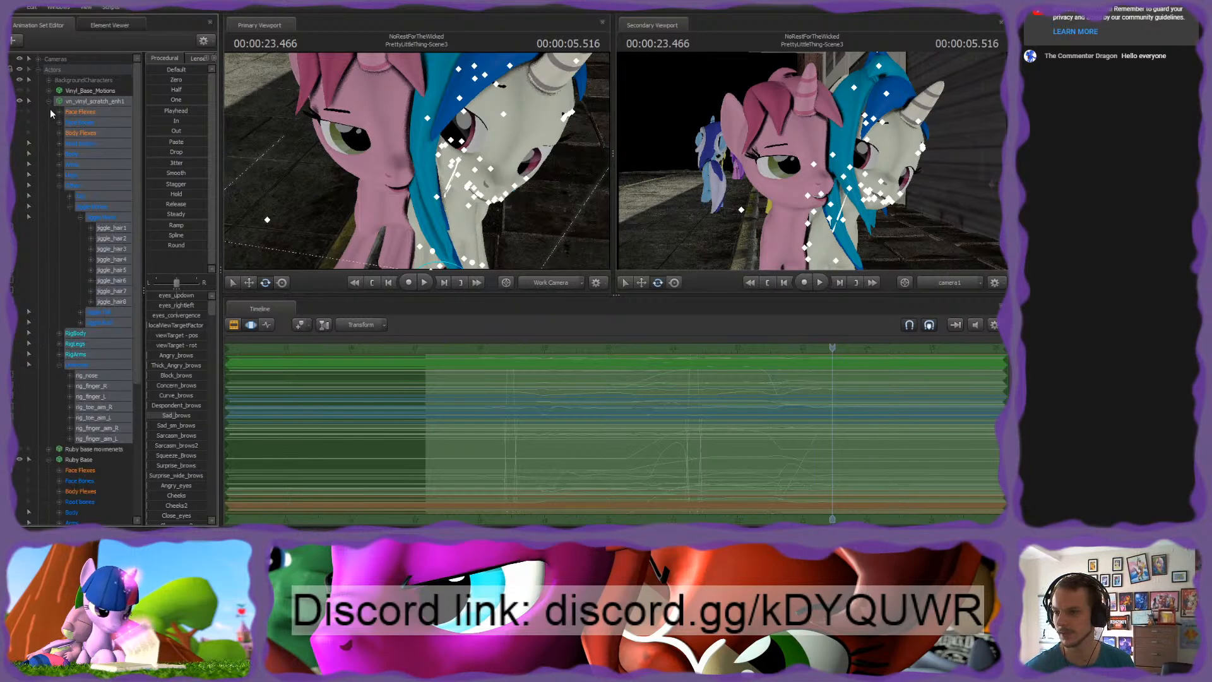
pyautogui.scroll(-4, 89, 325)
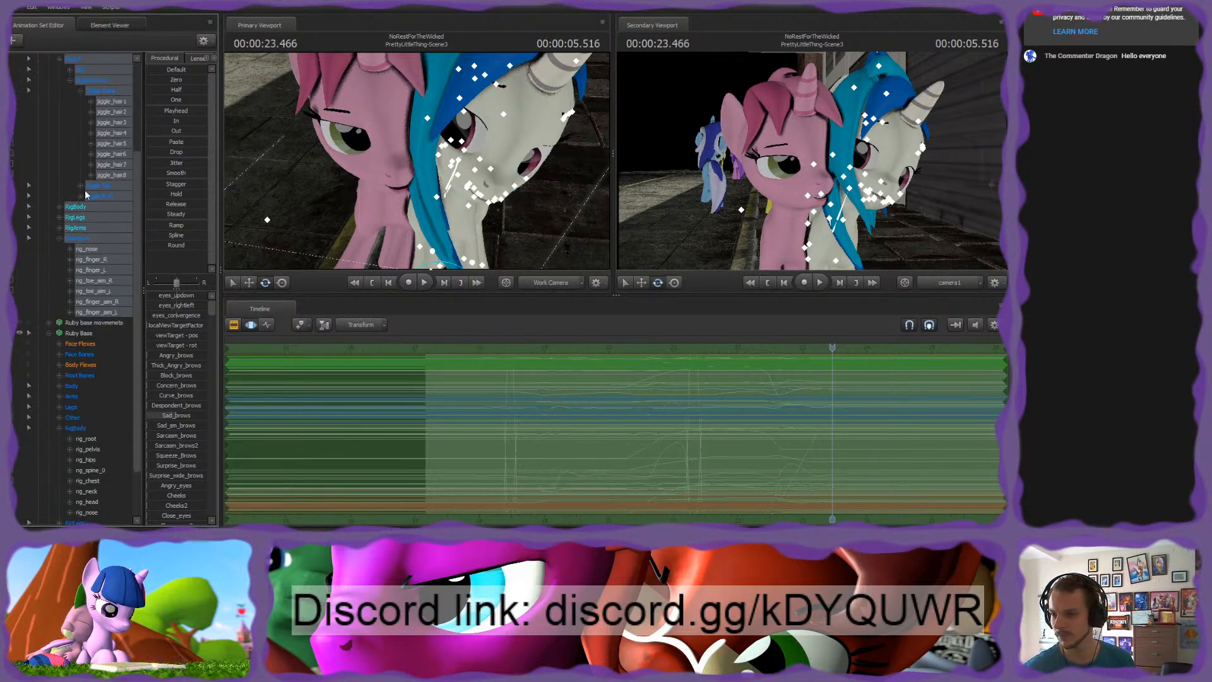
pyautogui.click(111, 112)
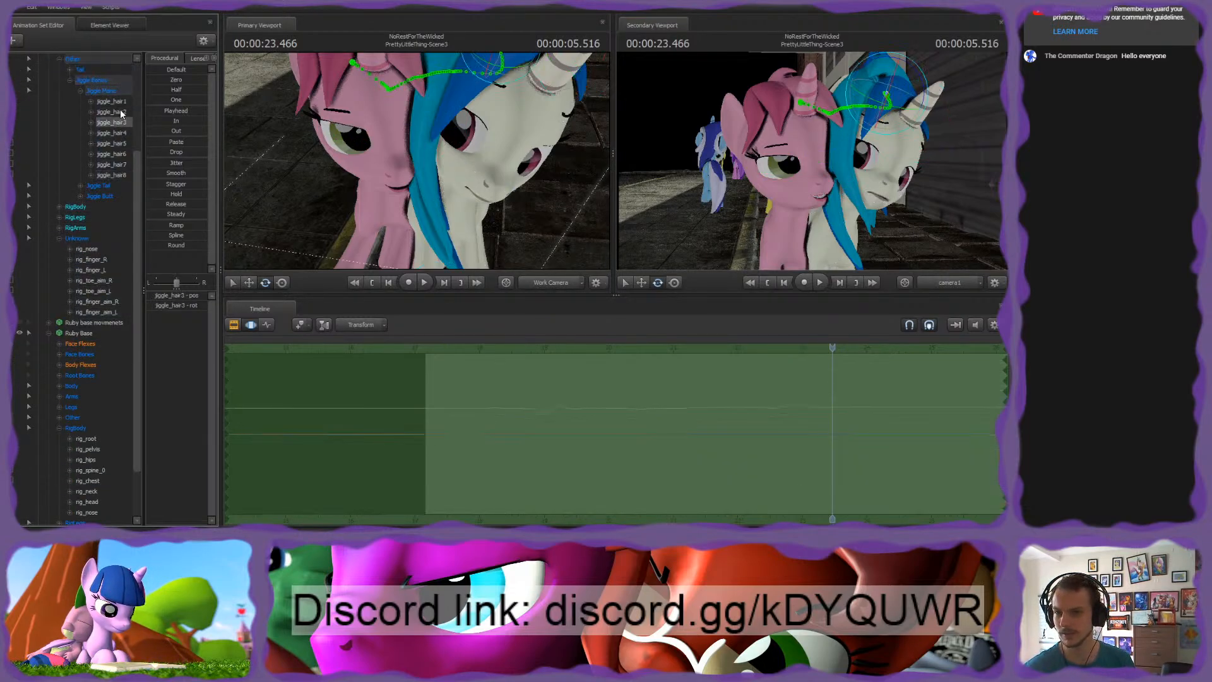
pyautogui.click(267, 325)
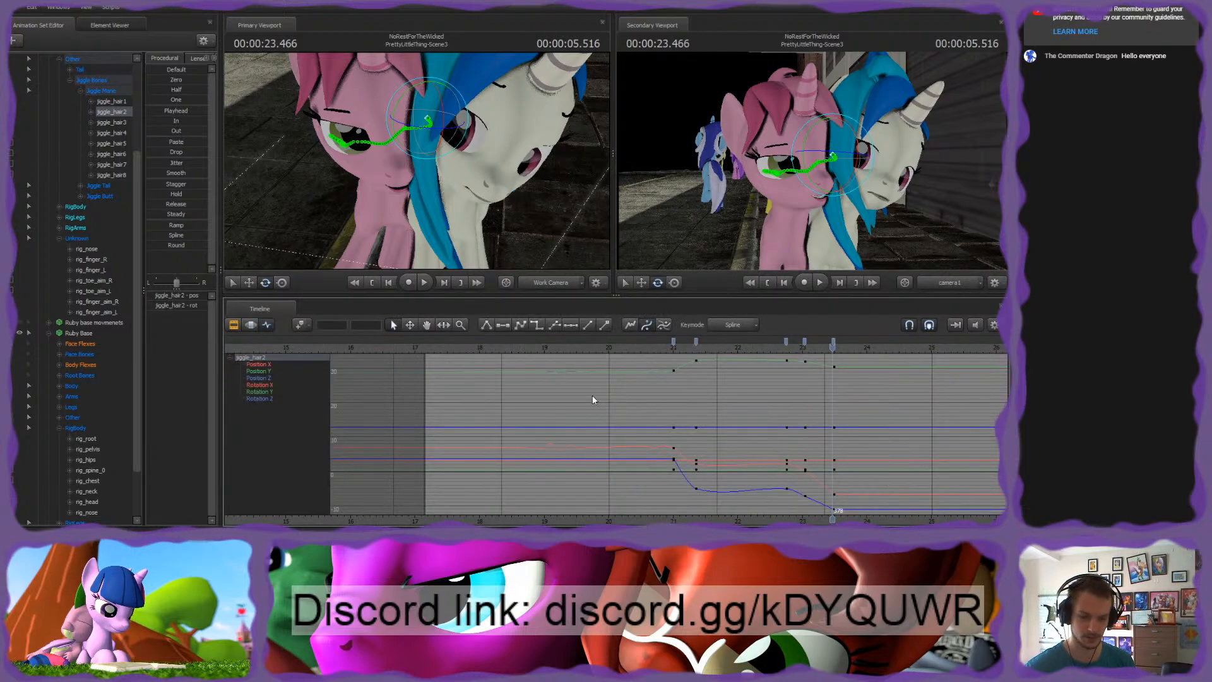
pyautogui.press('Right')
pyautogui.moveTo(521, 244); pyautogui.dragTo(545, 238)
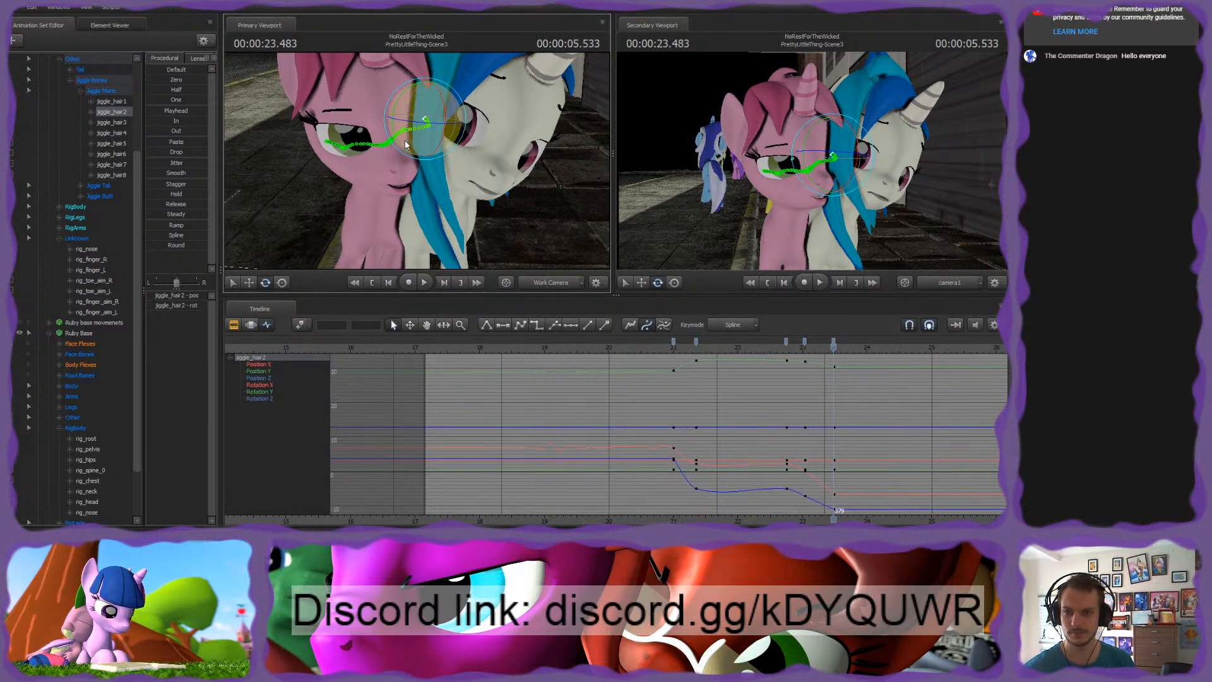
pyautogui.moveTo(398, 142); pyautogui.dragTo(417, 134)
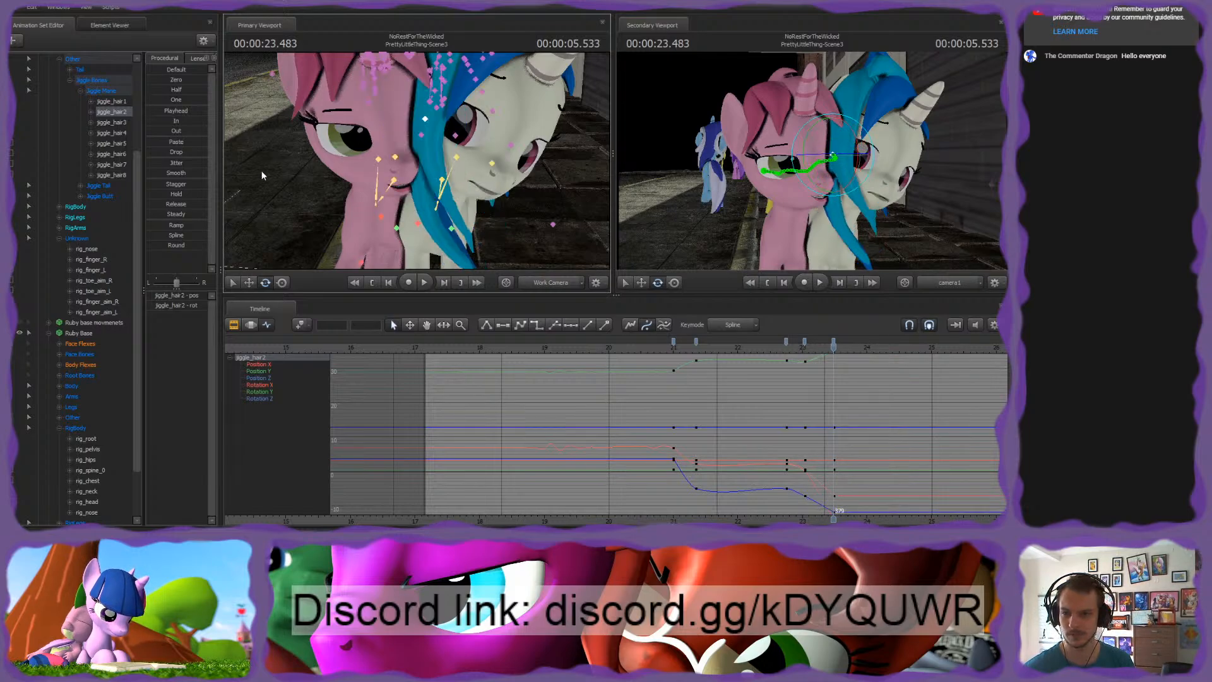
# Examine mane bones jiggle_hair3 through jiggle_hair8 one by one to find which strands each controls
pyautogui.click(111, 122)
pyautogui.click(119, 133)
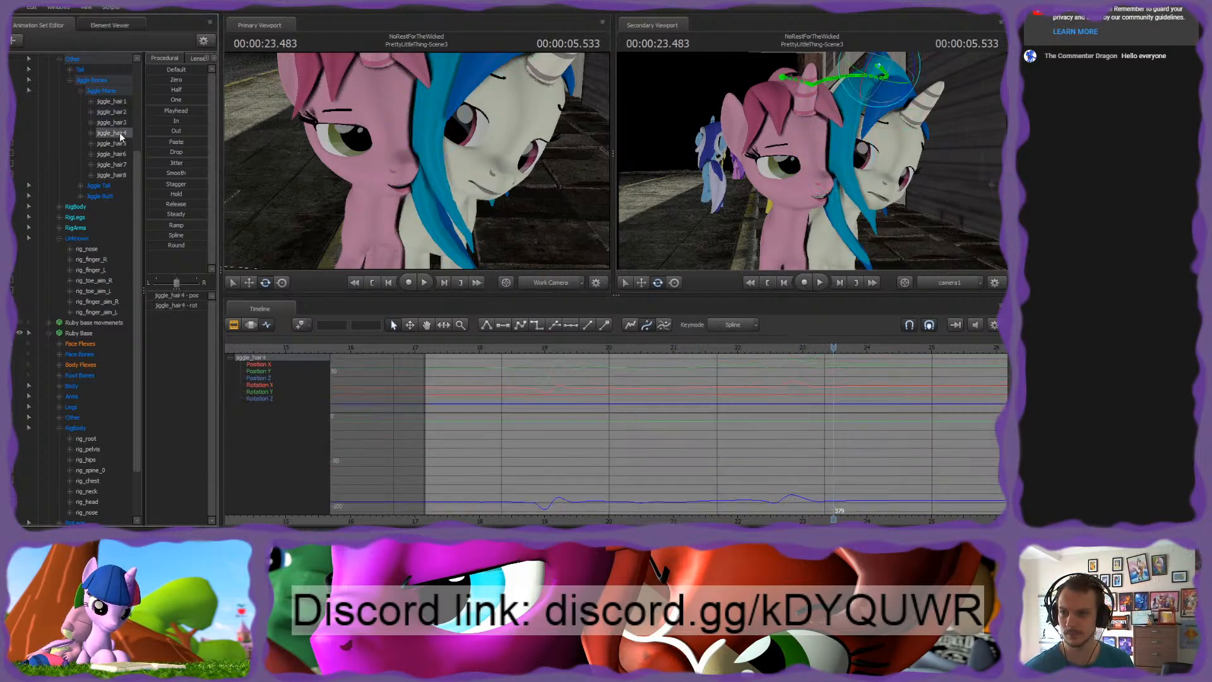
pyautogui.click(119, 143)
pyautogui.click(119, 154)
pyautogui.click(119, 164)
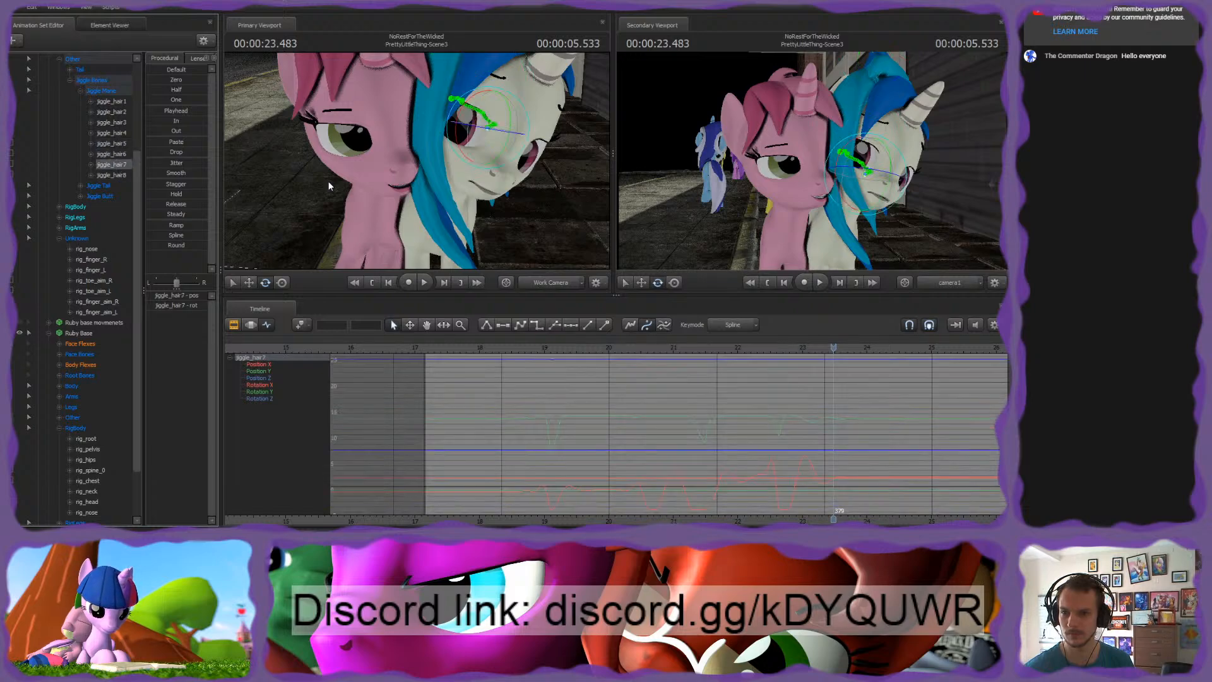
pyautogui.click(112, 174)
# Rotate the white unicorn's jiggle_hair1 bone at 00:00:23.500 to shift the mane around its face
pyautogui.click(111, 101)
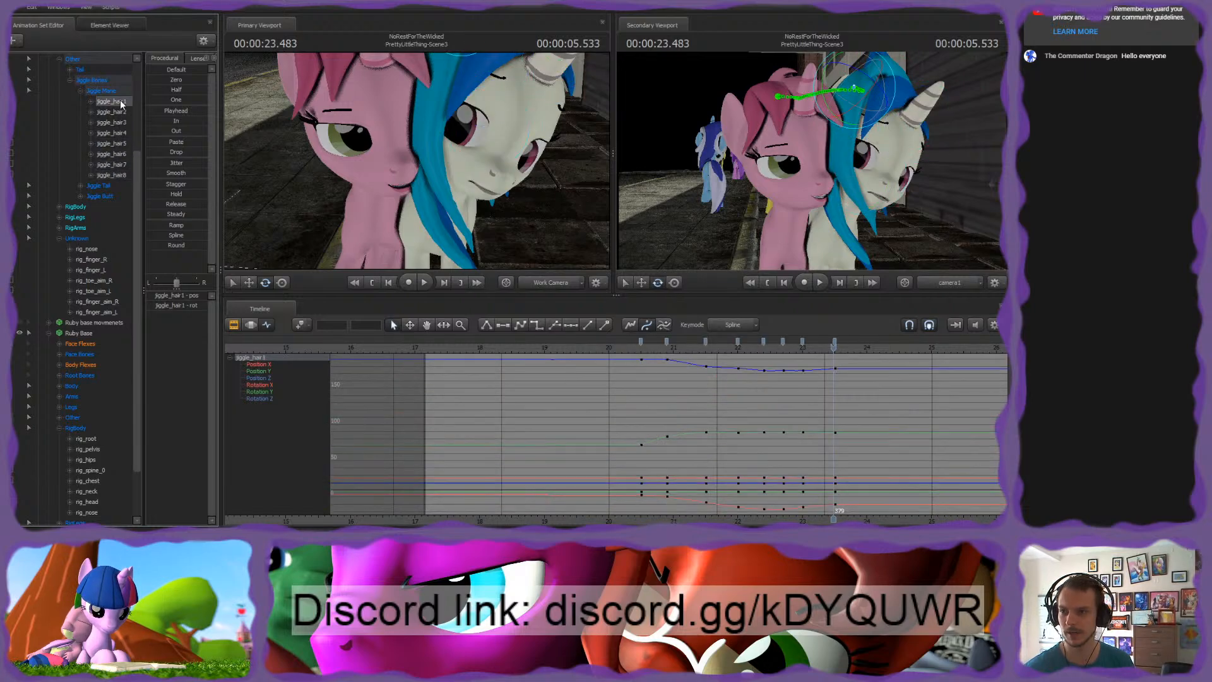
pyautogui.moveTo(419, 178); pyautogui.dragTo(419, 152)
pyautogui.press('Right')
pyautogui.moveTo(428, 90); pyautogui.dragTo(434, 87)
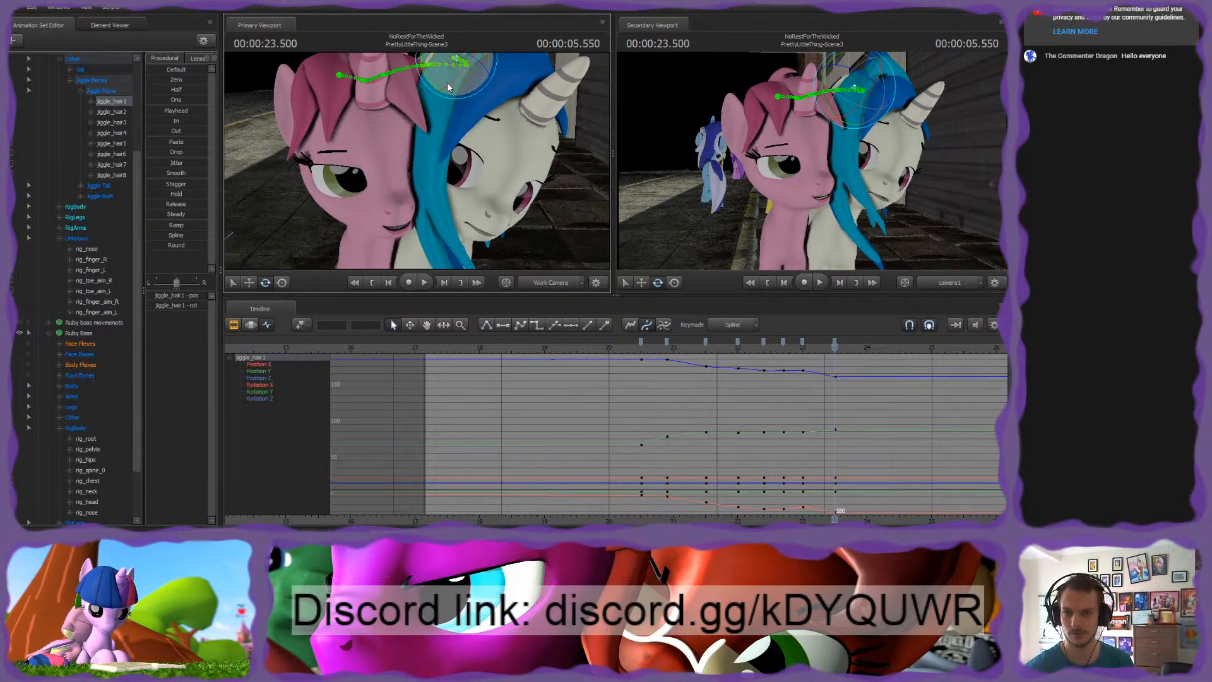
# Refine the rotations of jiggle_hair2 and jiggle_hair1 at 00:00:23.500 so the mane hangs between the two heads
pyautogui.click(113, 112)
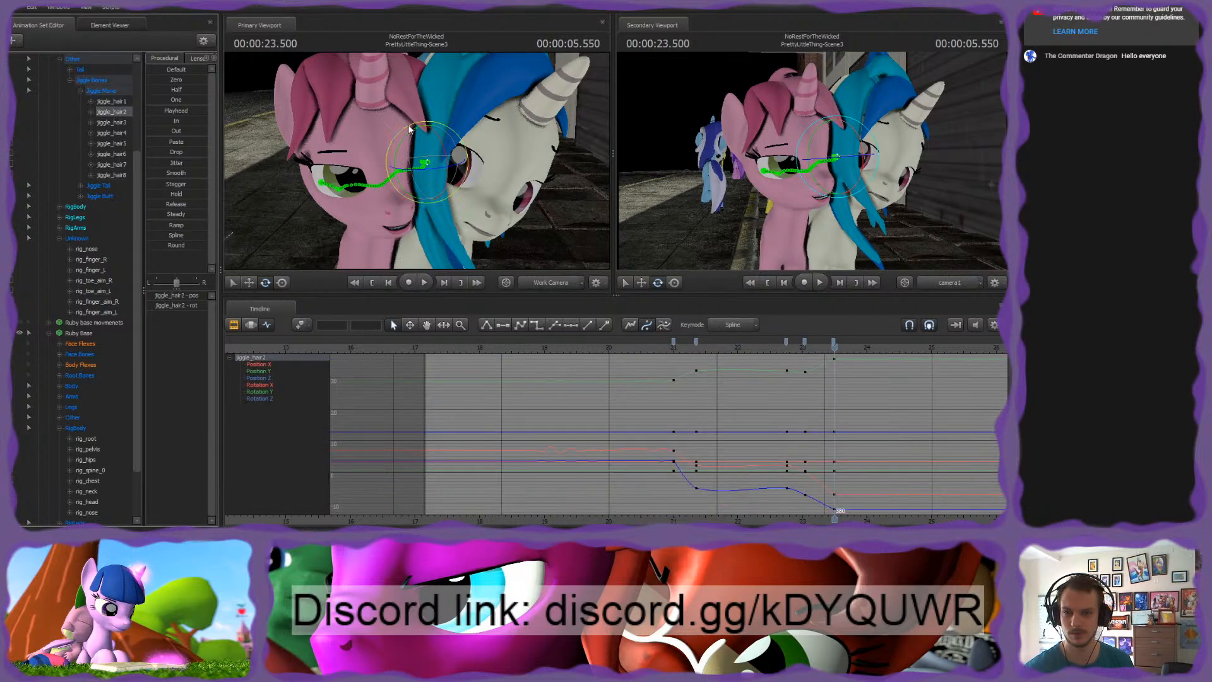
pyautogui.moveTo(415, 189); pyautogui.dragTo(399, 189)
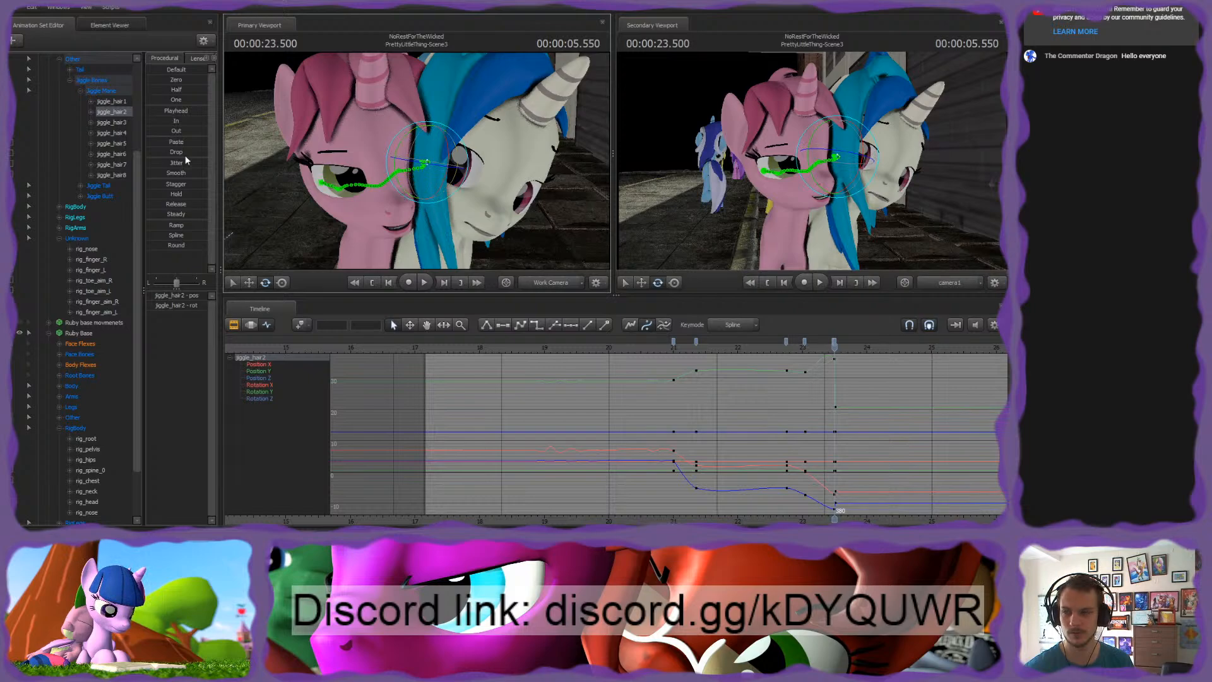
pyautogui.click(108, 102)
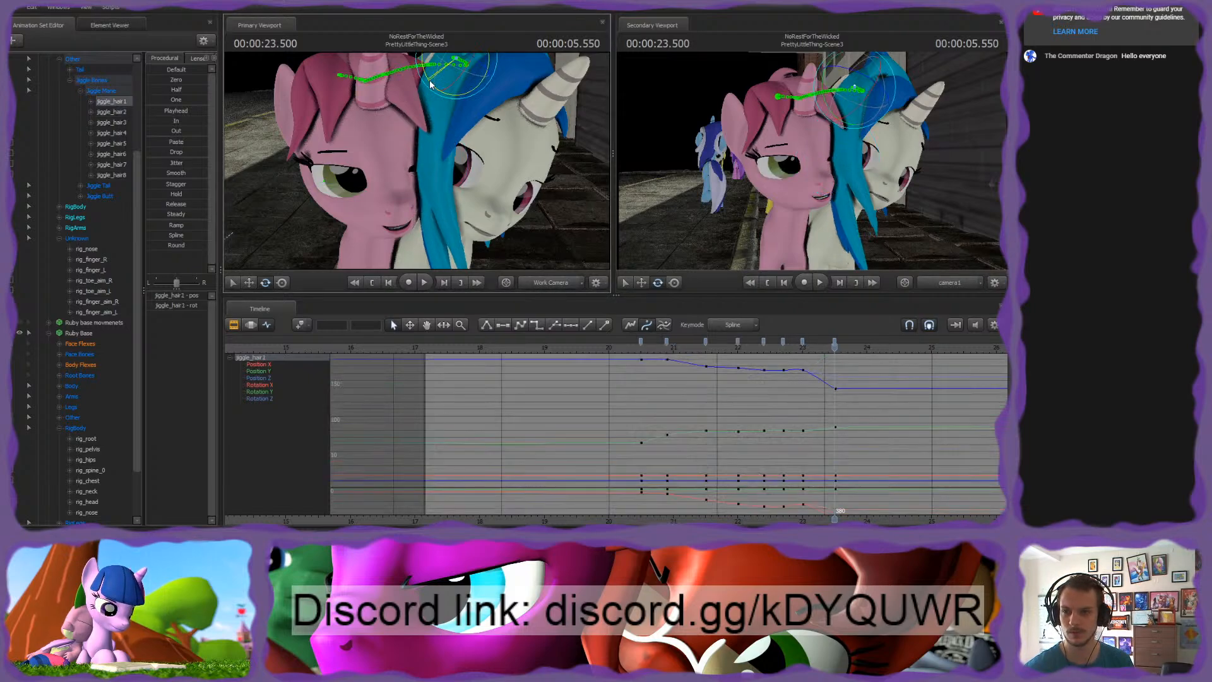
pyautogui.moveTo(432, 87); pyautogui.dragTo(417, 161)
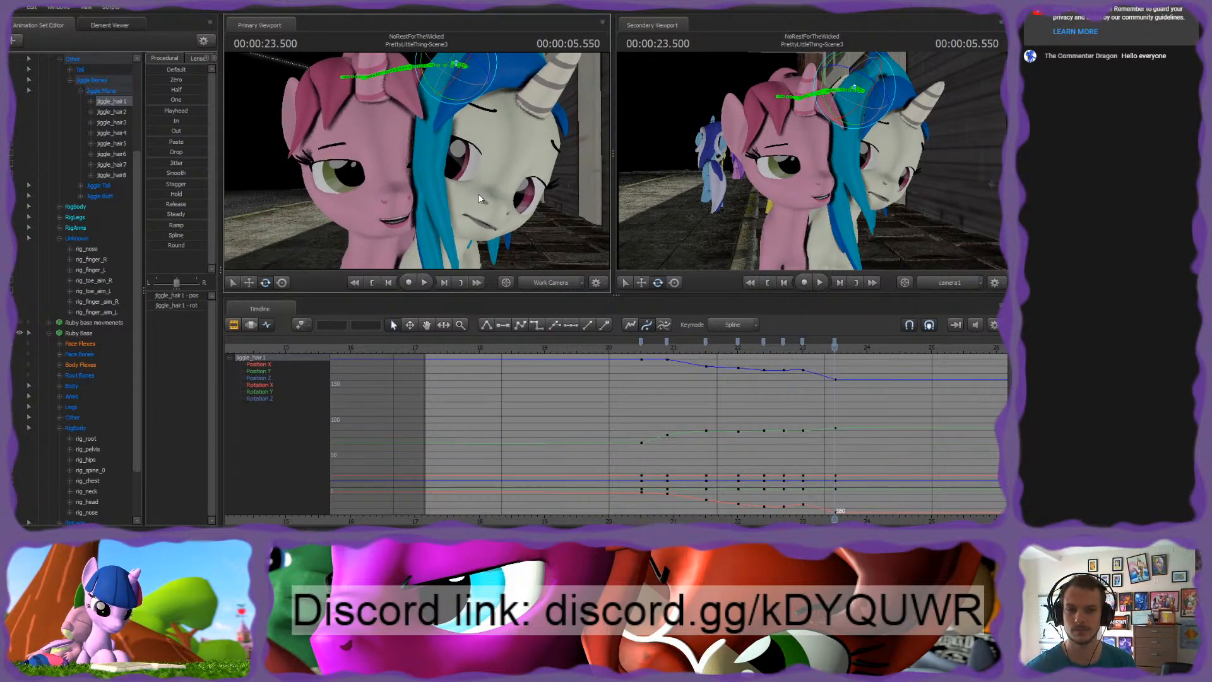
pyautogui.moveTo(478, 193); pyautogui.dragTo(451, 99)
pyautogui.moveTo(498, 191); pyautogui.dragTo(600, 297)
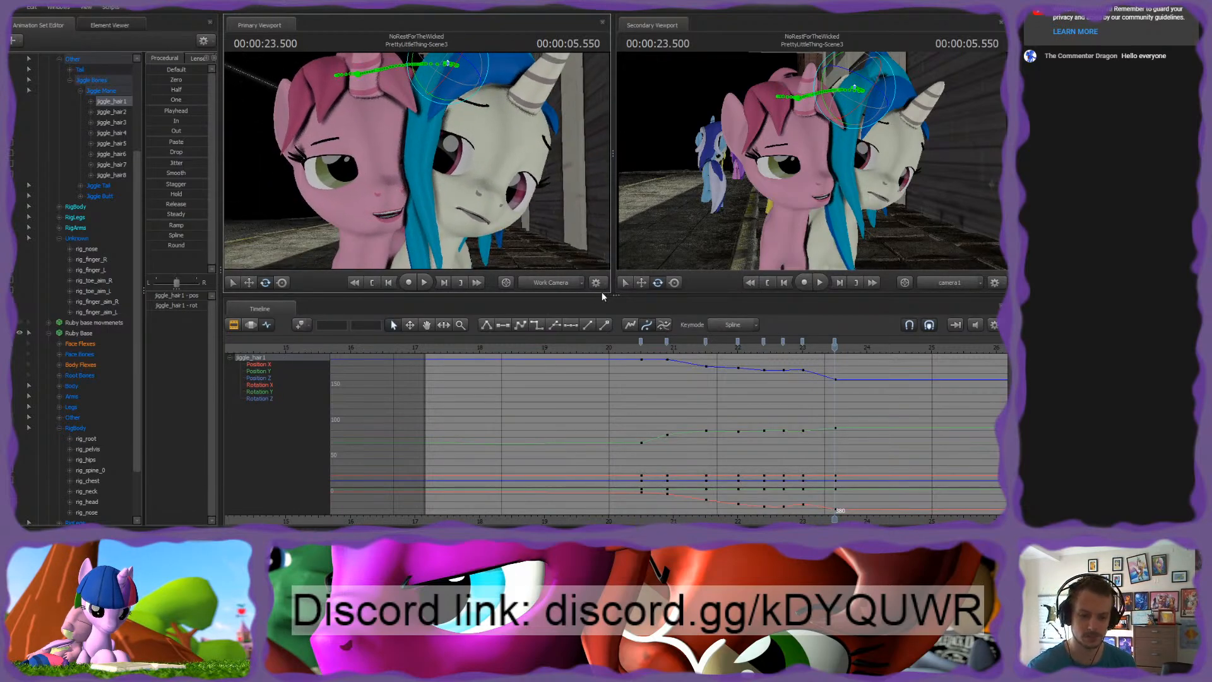
# Play back the shot through 00:00:23.966 to check the white unicorn's mane motion
pyautogui.press('Up')
pyautogui.click(773, 348)
pyautogui.press('space')
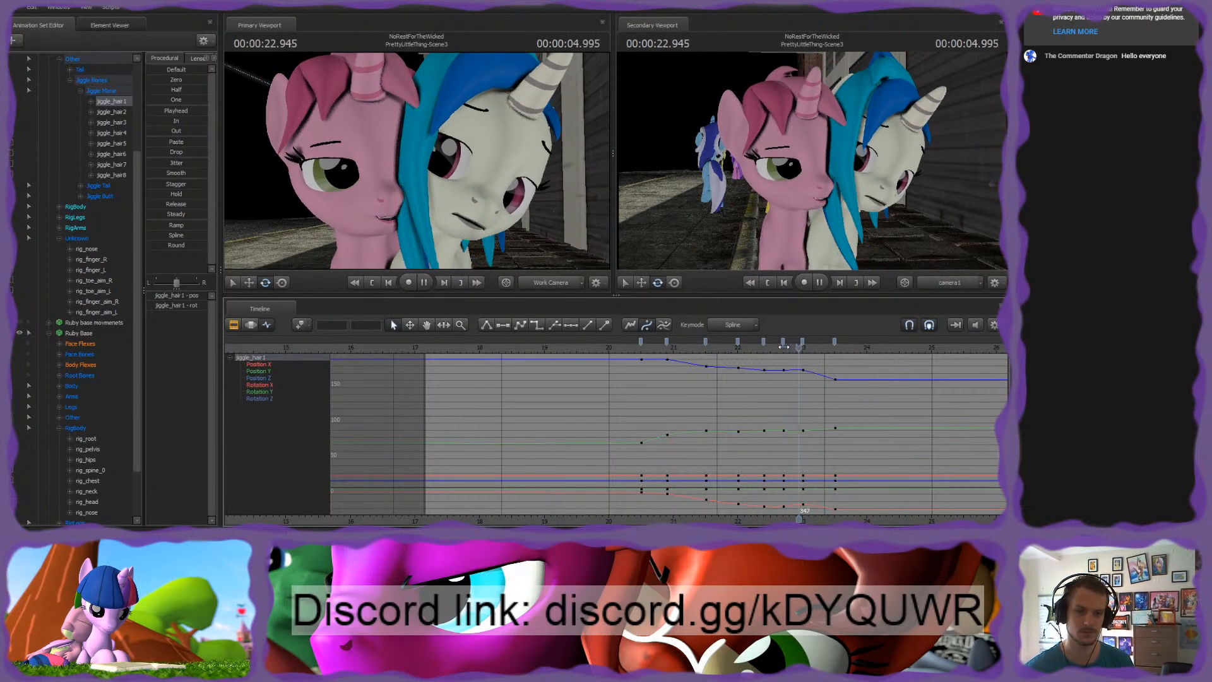
pyautogui.press('space')
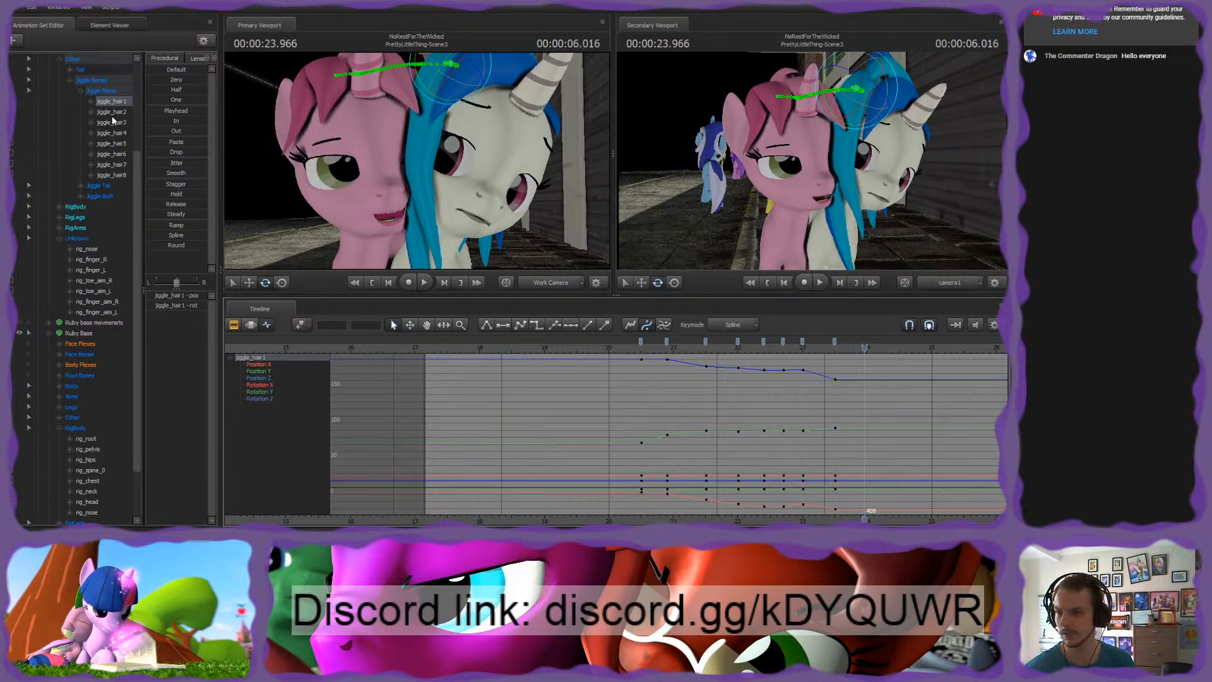
# Delete the extra jiggle_hair2 keyframe just before 00:00:23.500
pyautogui.click(112, 113)
pyautogui.scroll(8, 865, 382)
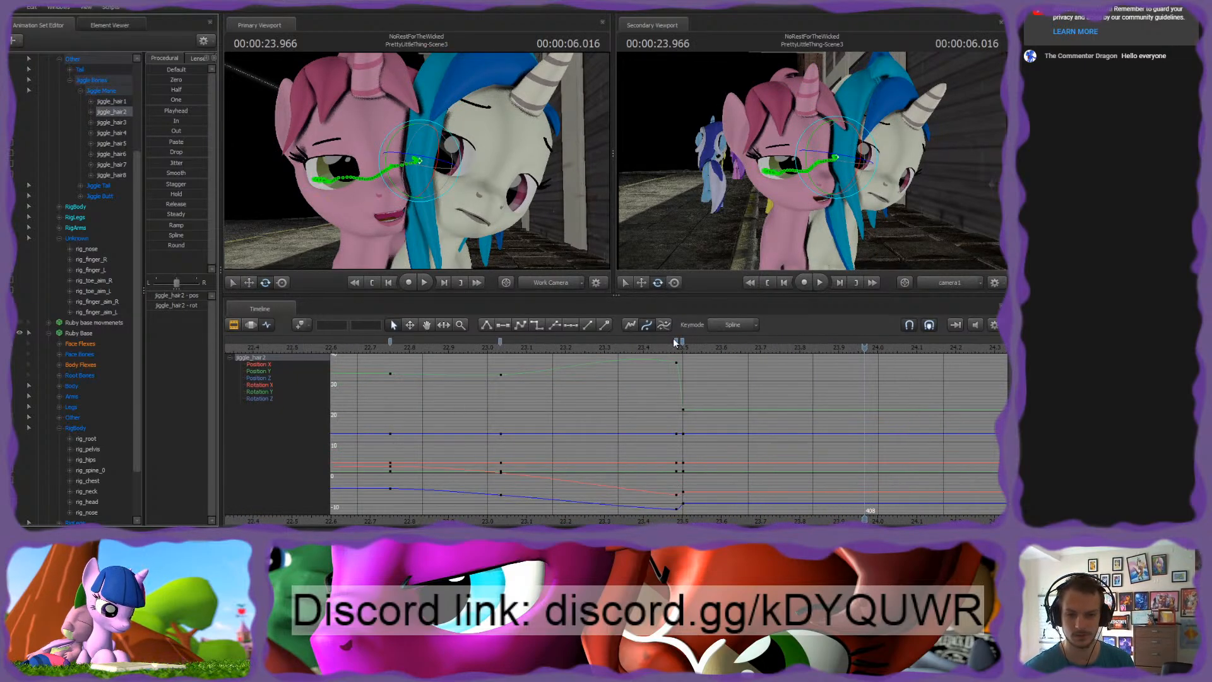
pyautogui.click(675, 342)
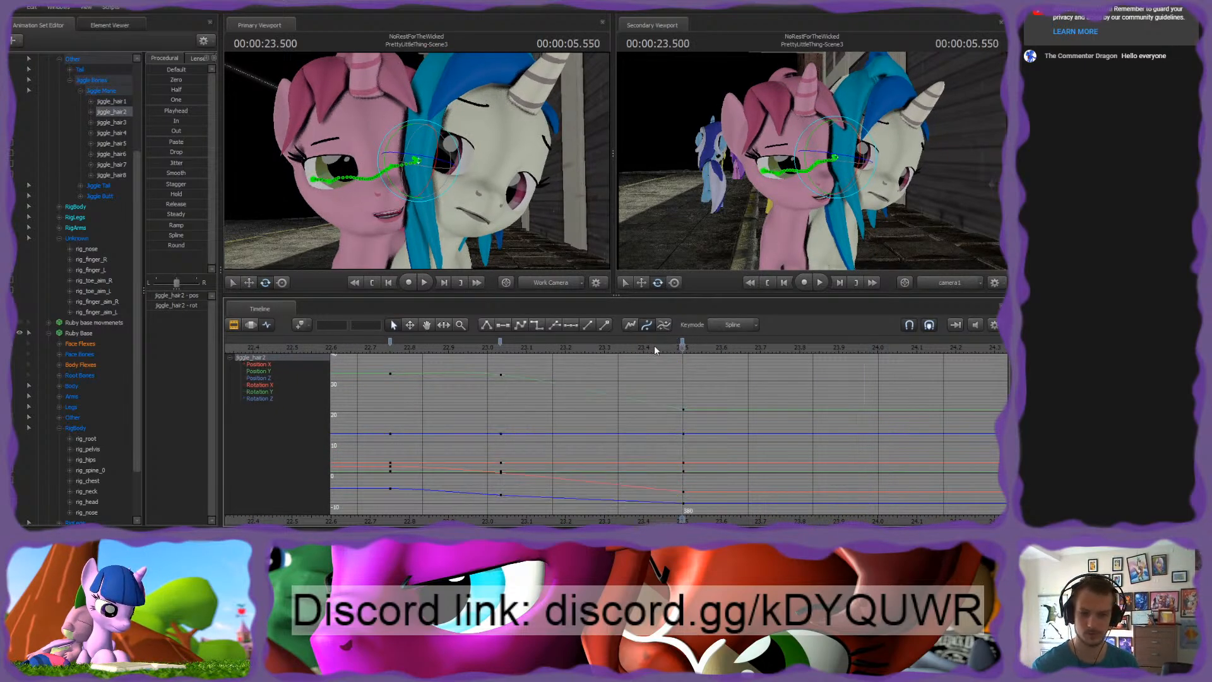
# Show jiggle_hair1 and jiggle_hair2 together and align jiggle_hair2's keyframe near 00:00:23.000 with jiggle_hair1's
pyautogui.keyDown('ctrl'); pyautogui.click(120, 102); pyautogui.keyUp('ctrl')
pyautogui.scroll(-4, 694, 404)
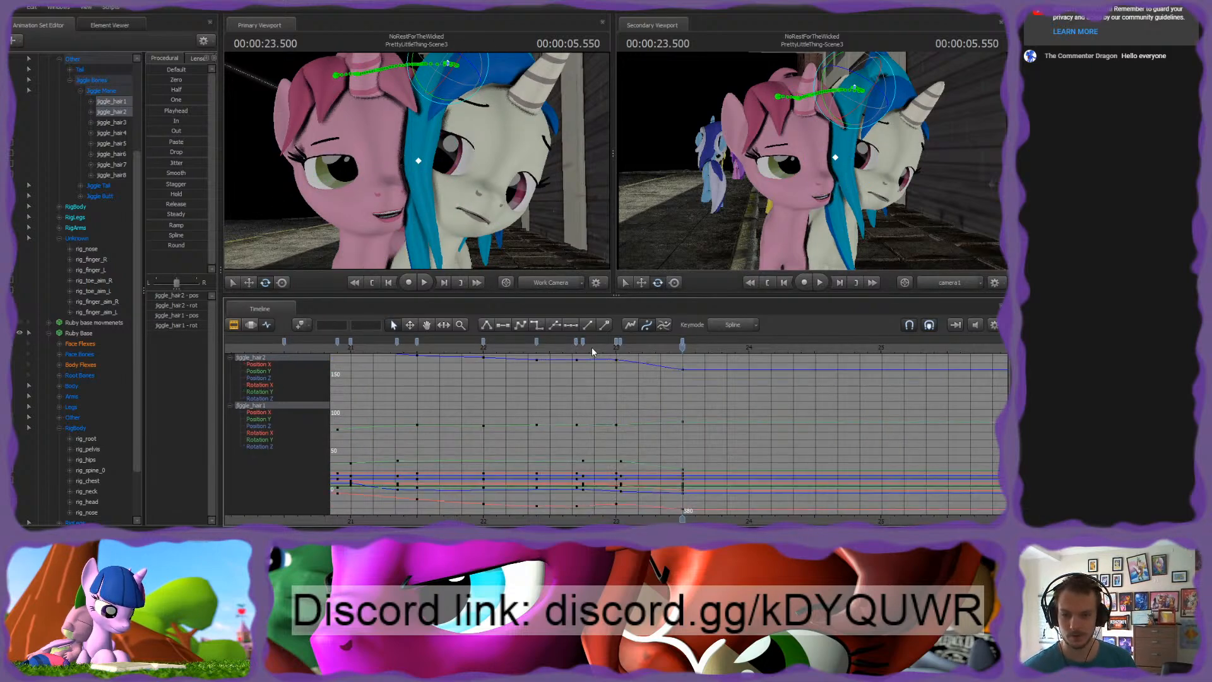
pyautogui.click(576, 342)
pyautogui.click(617, 341)
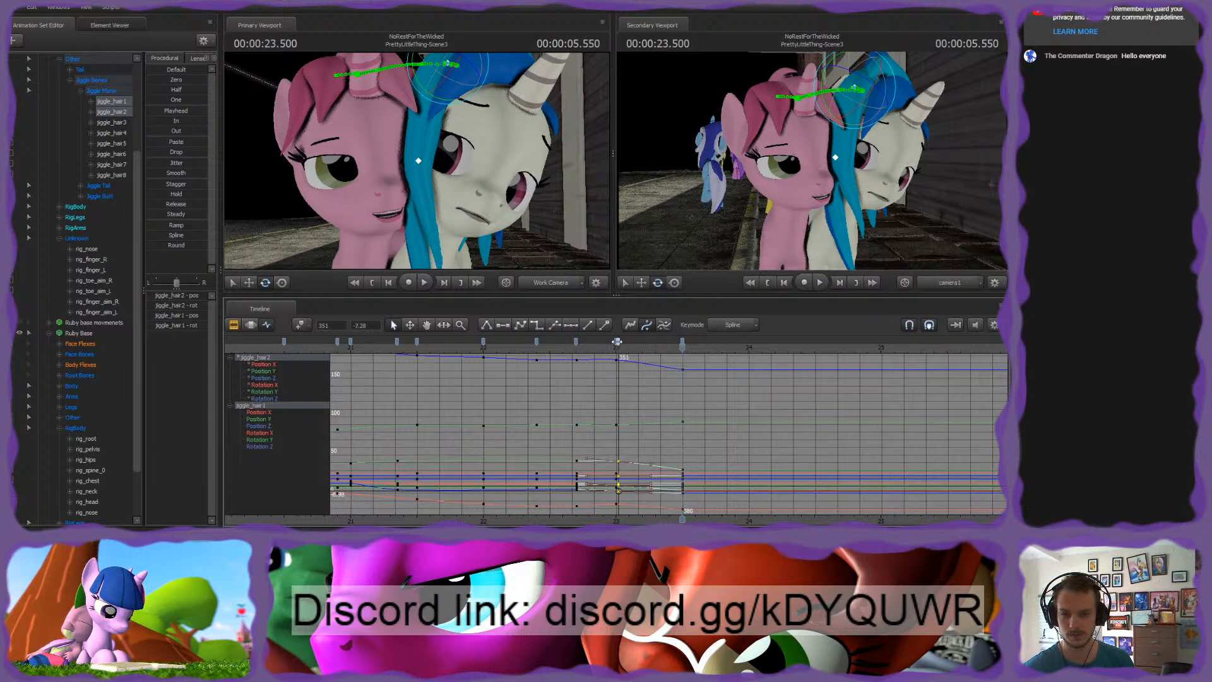
# Replay the mane movement around 00:00:23.000 twice to check the keyframe timing
pyautogui.click(570, 344)
pyautogui.press('space')
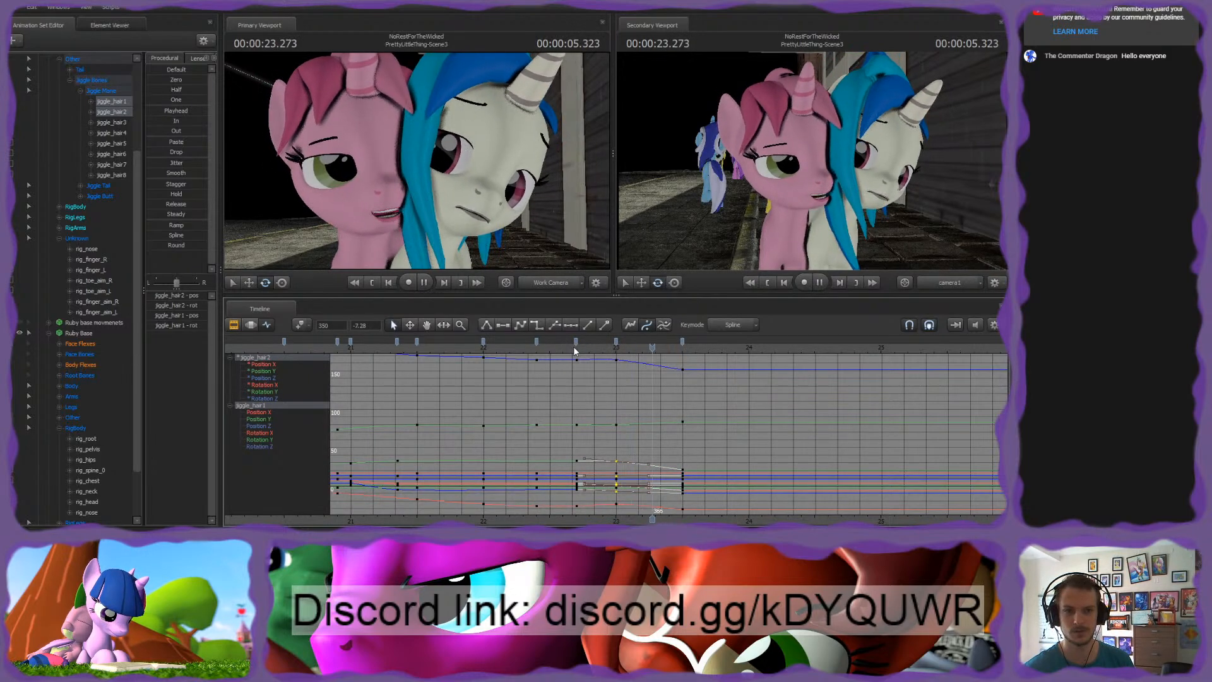
pyautogui.click(468, 344)
pyautogui.press('space')
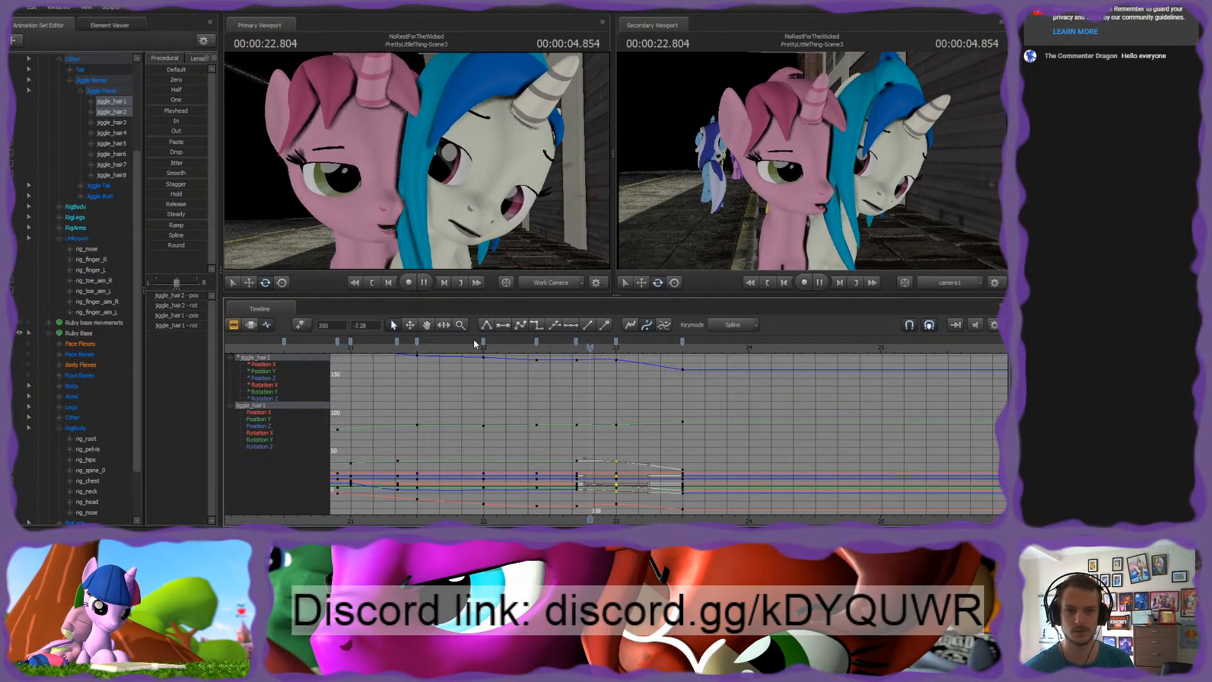
pyautogui.press('space')
# Smooth the jiggle_hair1 and jiggle_hair2 curves across their keyframes from about 00:00:22.400 to 00:00:23.500
pyautogui.moveTo(615, 346)
pyautogui.mouseDown()
pyautogui.moveTo(631, 346)
pyautogui.moveTo(596, 345)
pyautogui.moveTo(617, 344)
pyautogui.mouseUp()
pyautogui.click(617, 342)
pyautogui.press('Delete')
pyautogui.press('m')
pyautogui.click(682, 343)
pyautogui.keyDown('shift'); pyautogui.click(537, 342); pyautogui.keyUp('shift')
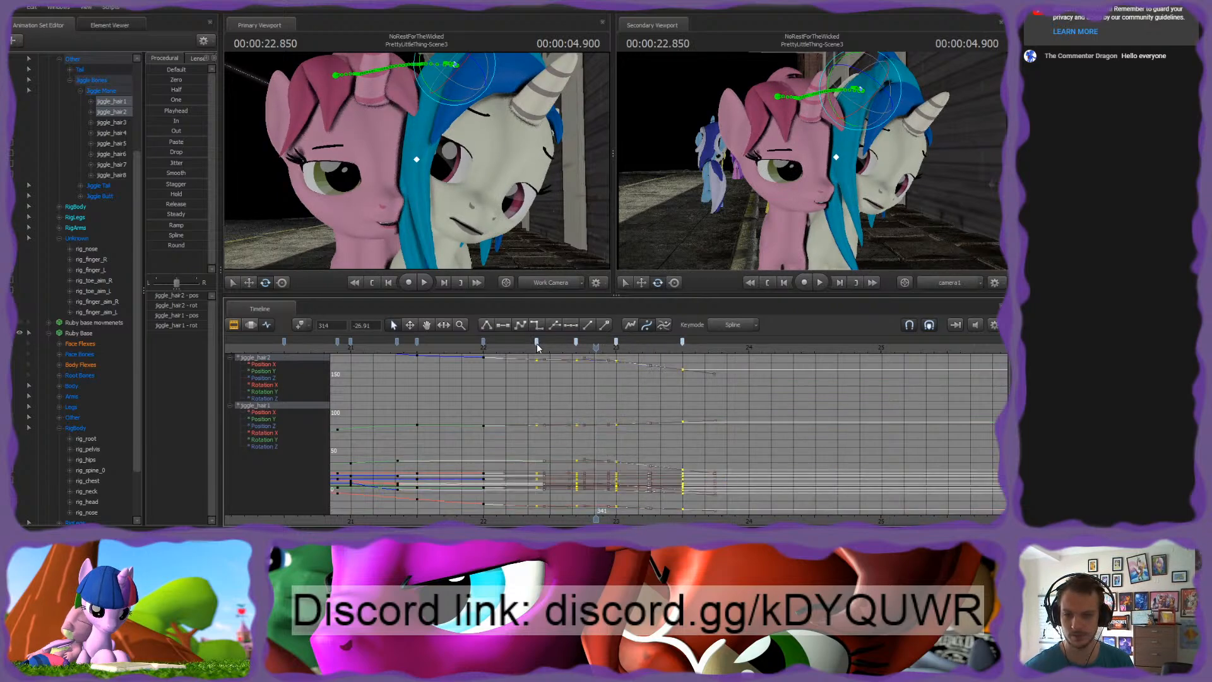
pyautogui.click(546, 400)
# Play back the revised mane curves through 00:00:23.833
pyautogui.click(510, 347)
pyautogui.press('space')
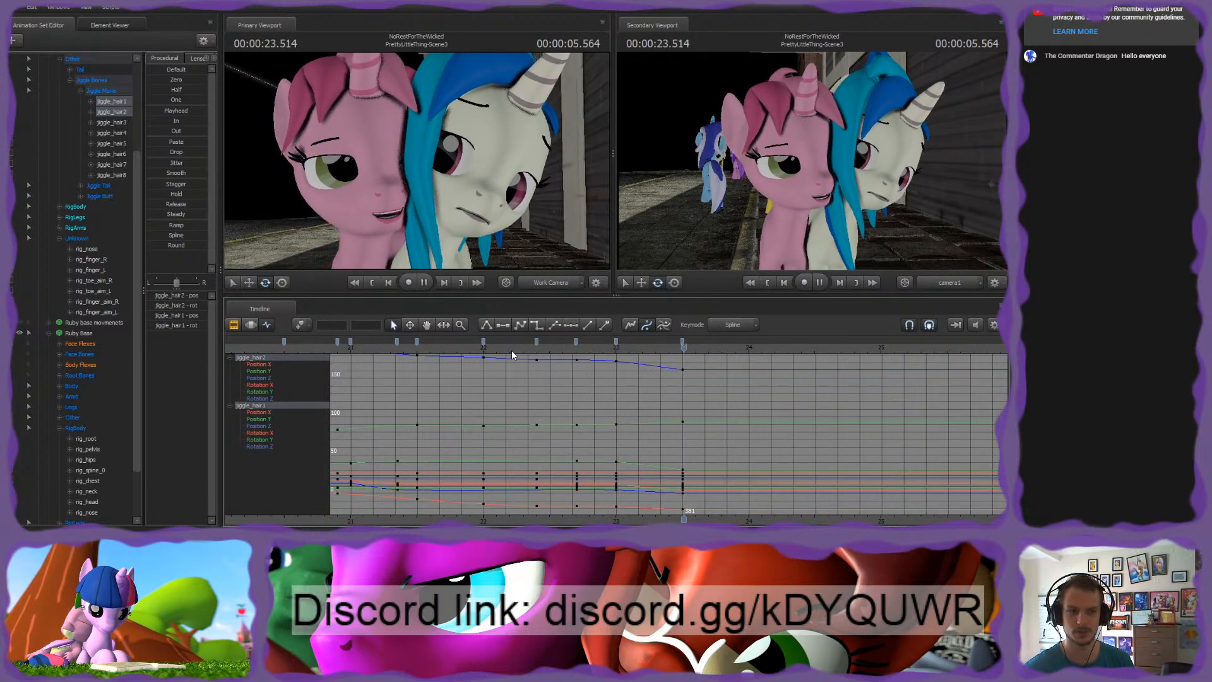
pyautogui.press('space')
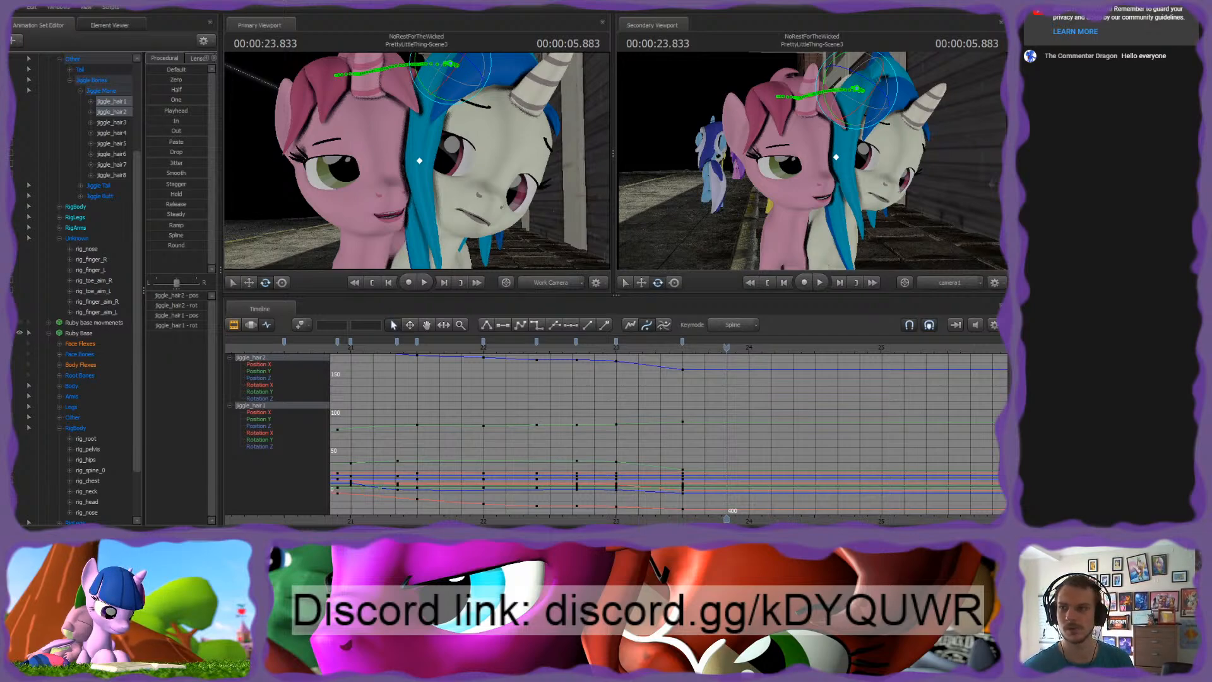
# Fly the work camera around the characters to inspect the white unicorn and its mane from the front
pyautogui.moveTo(417, 161)
pyautogui.mouseDown()
pyautogui.moveTo(419, 173)
pyautogui.moveTo(397, 160)
pyautogui.moveTo(417, 160)
pyautogui.mouseUp()
pyautogui.press('s')
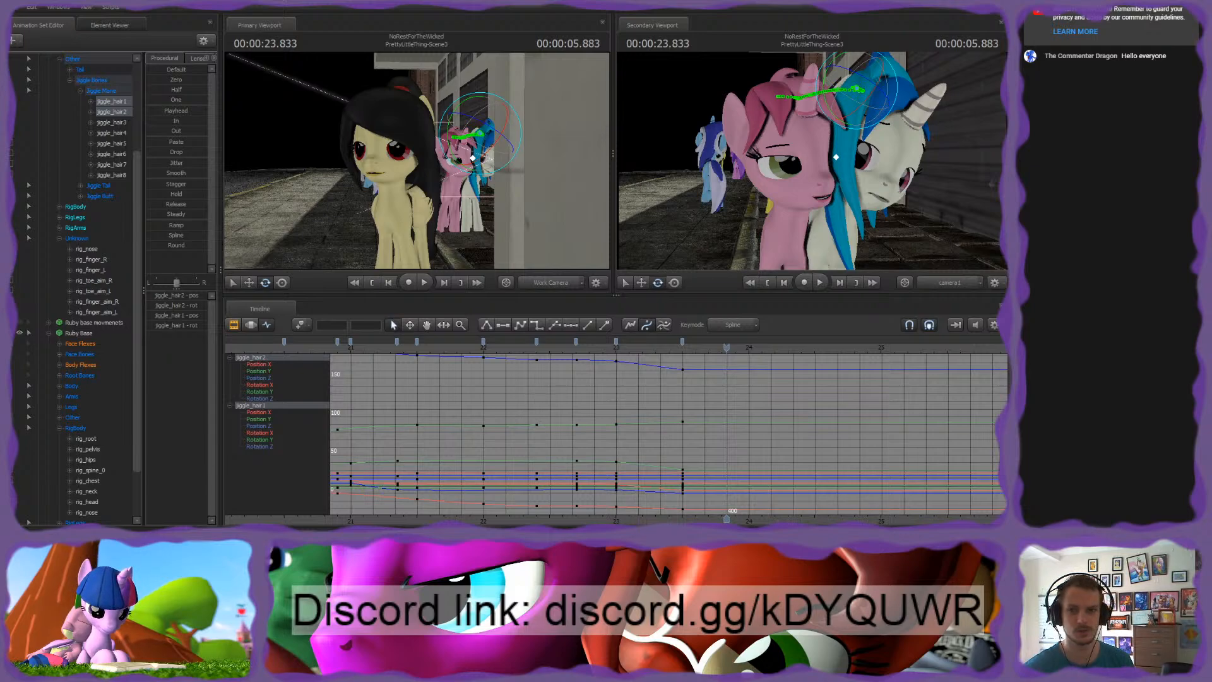
pyautogui.press('w')
pyautogui.moveTo(418, 160); pyautogui.dragTo(389, 160)
pyautogui.press('s')
pyautogui.press('d')
pyautogui.press('a')
pyautogui.press('w')
pyautogui.press('d')
pyautogui.press('a')
pyautogui.press('d')
# Play back the mane motion from the front view, covering the full range of mane keyframes and the shot's ending
pyautogui.click(460, 346)
pyautogui.press('space')
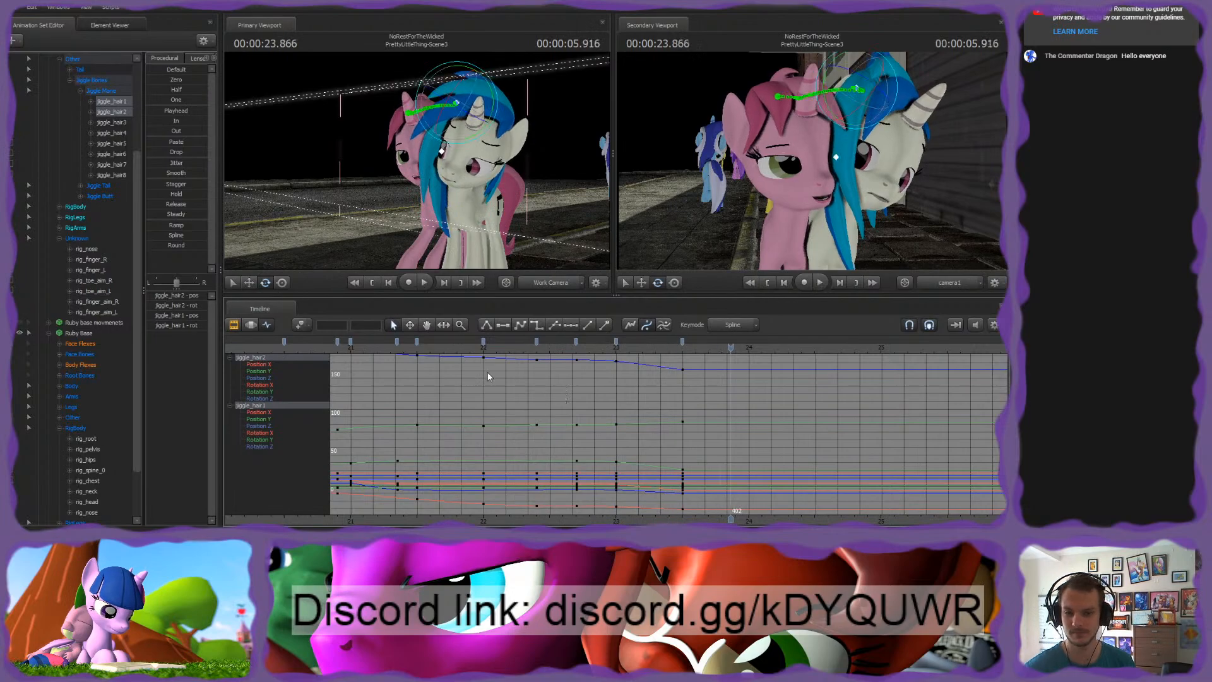
pyautogui.scroll(-4, 487, 372)
pyautogui.click(491, 336)
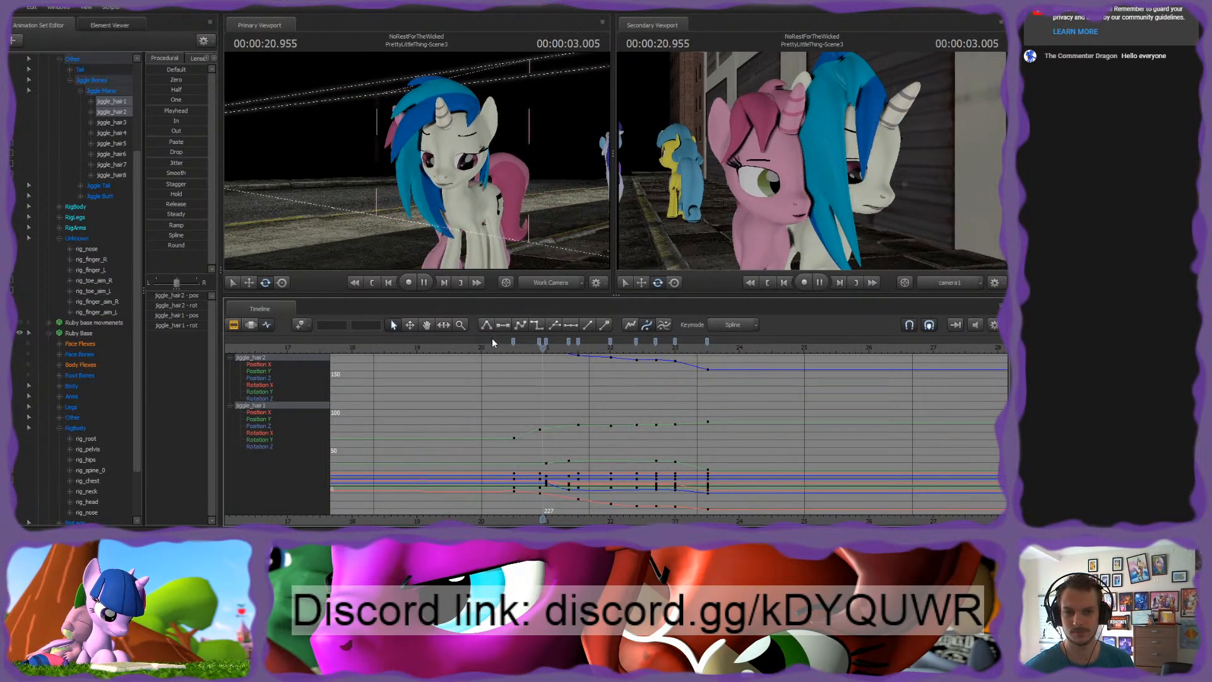
pyautogui.scroll(-3, 690, 437)
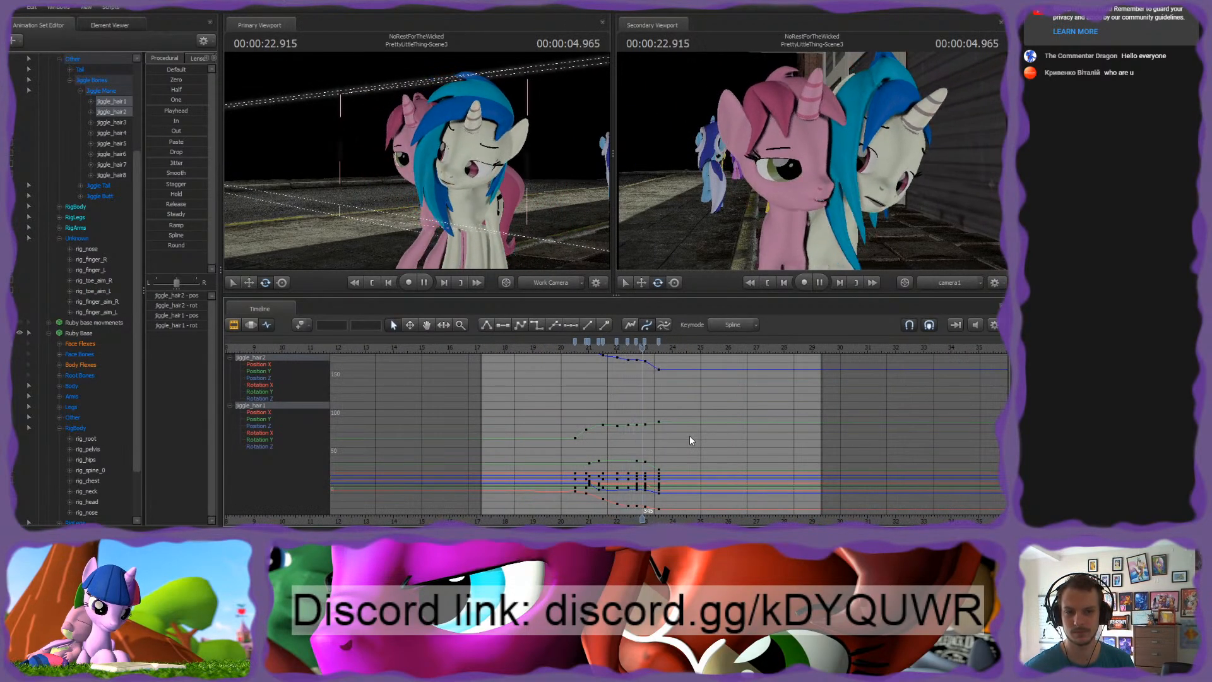
pyautogui.scroll(3, 672, 421)
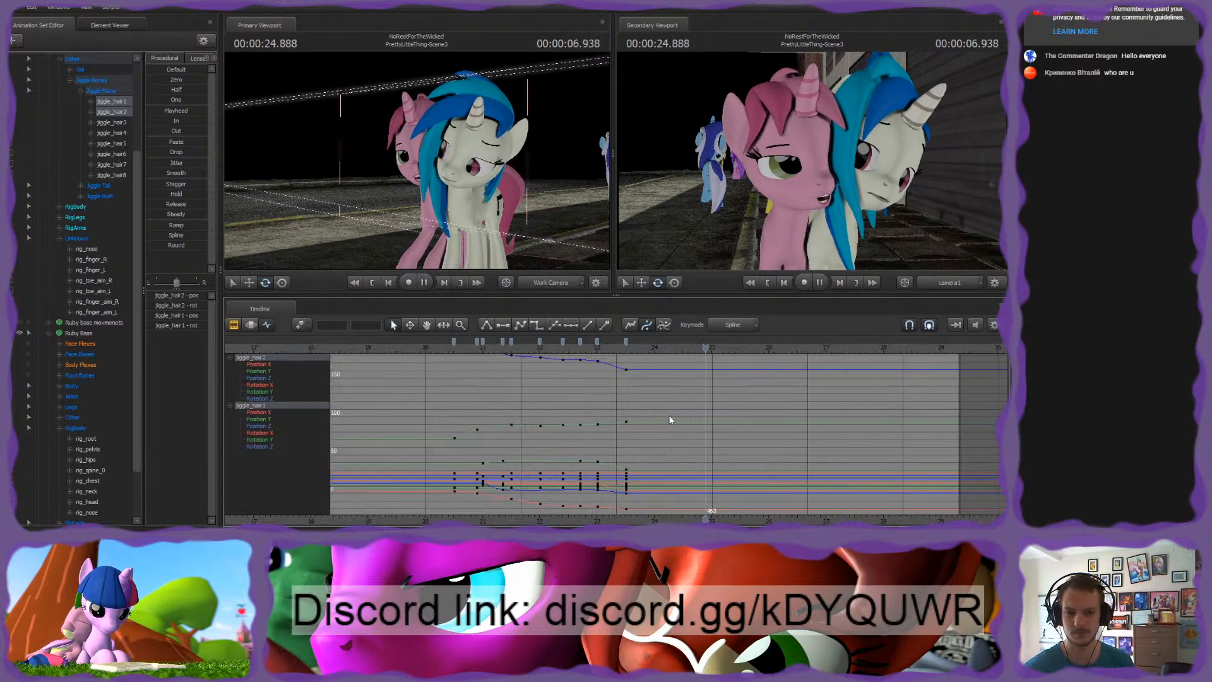
pyautogui.click(606, 346)
pyautogui.press('space')
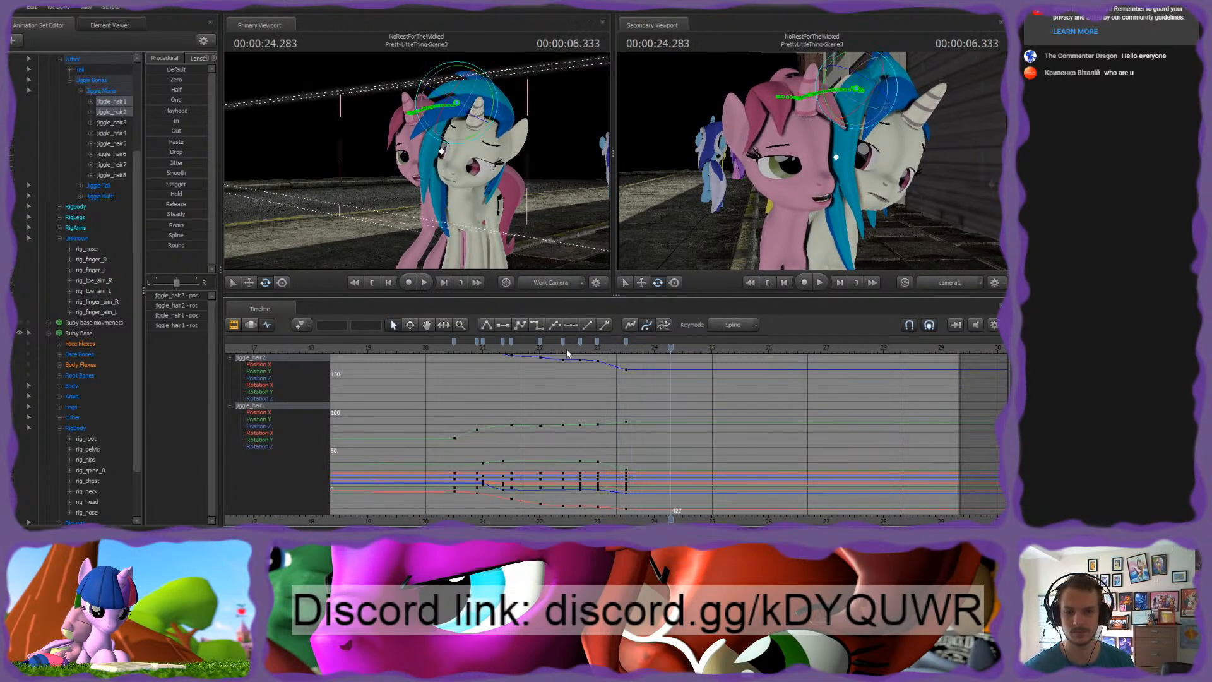
# Replay the motion after the last mane keyframe and switch the timeline back to the clip editor
pyautogui.click(618, 349)
pyautogui.press('space')
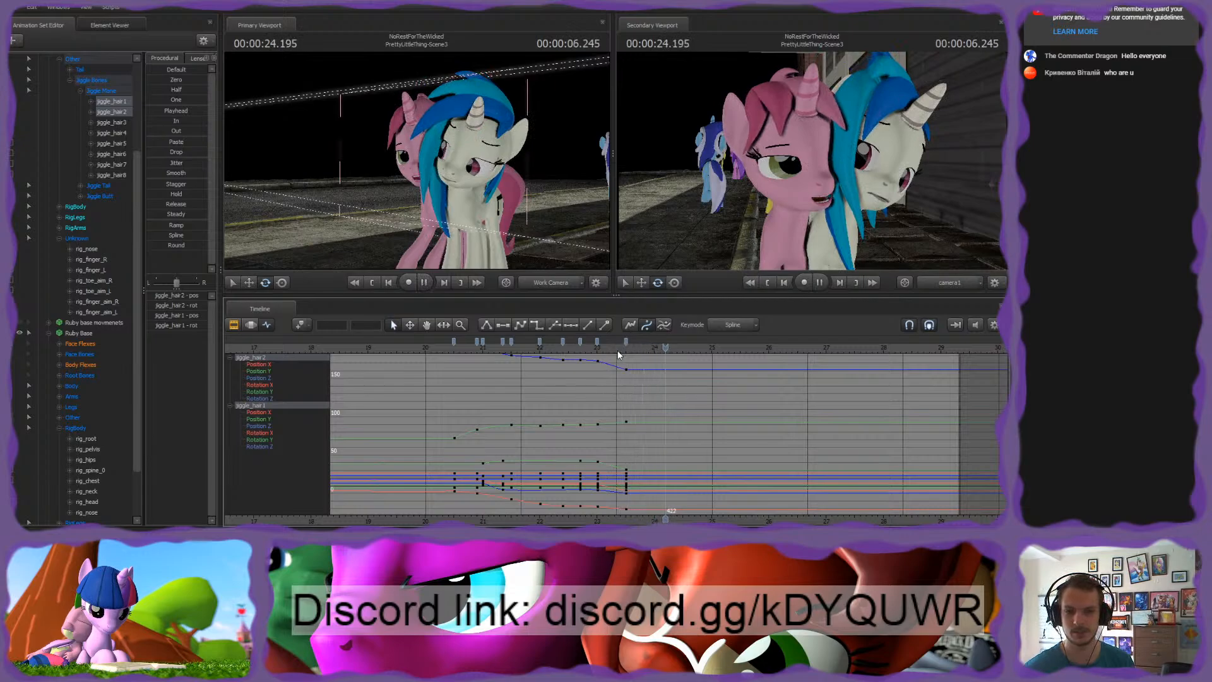
pyautogui.press('space')
pyautogui.click(233, 325)
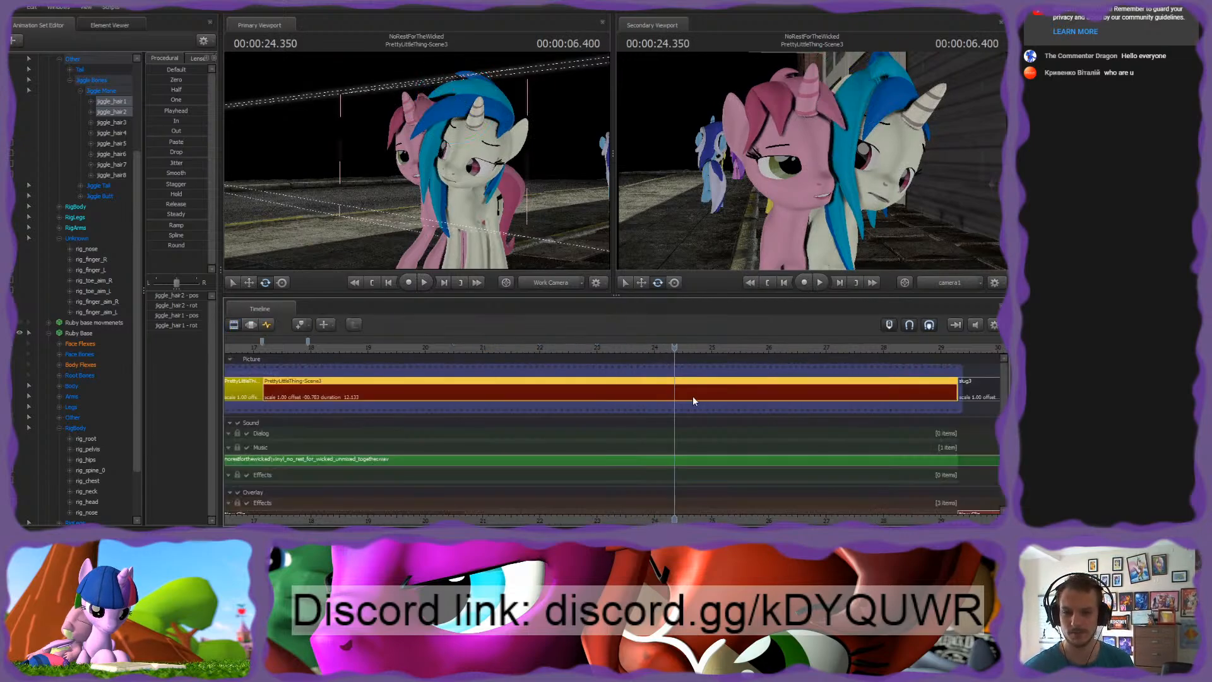
# Split the PrettyLittleThing-Scene3 shot in two at 00:00:23.200
pyautogui.moveTo(549, 349); pyautogui.dragTo(579, 362)
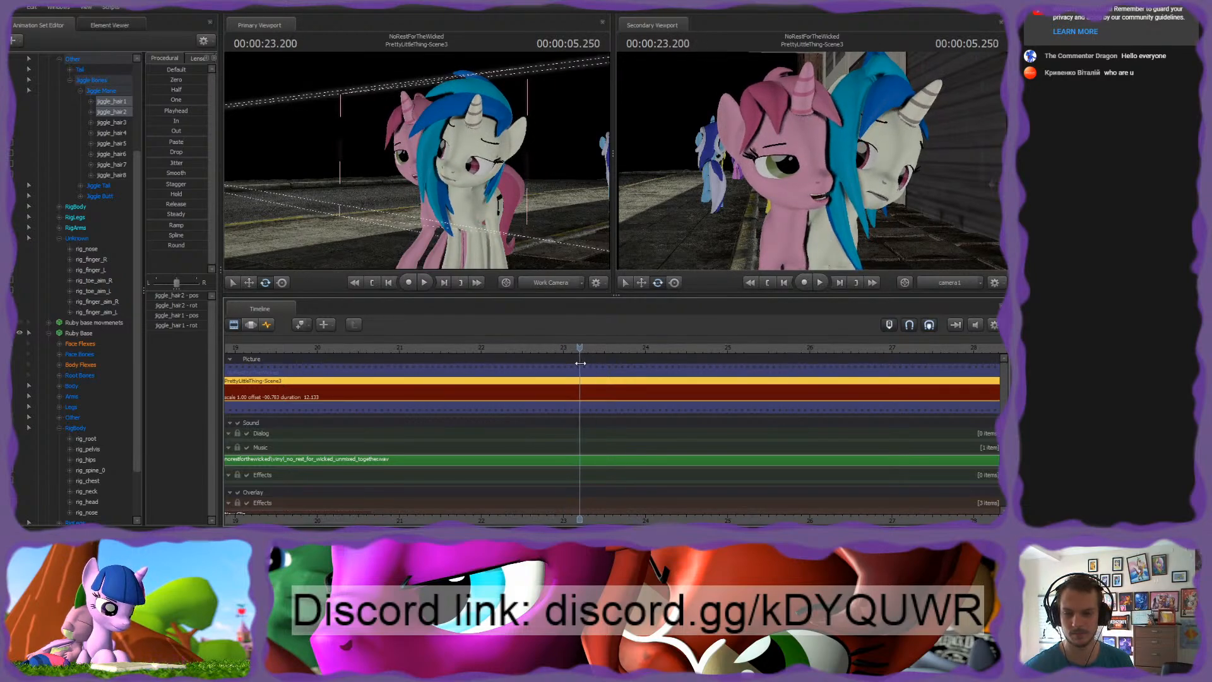
pyautogui.scroll(-4, 604, 415)
pyautogui.scroll(2, 604, 414)
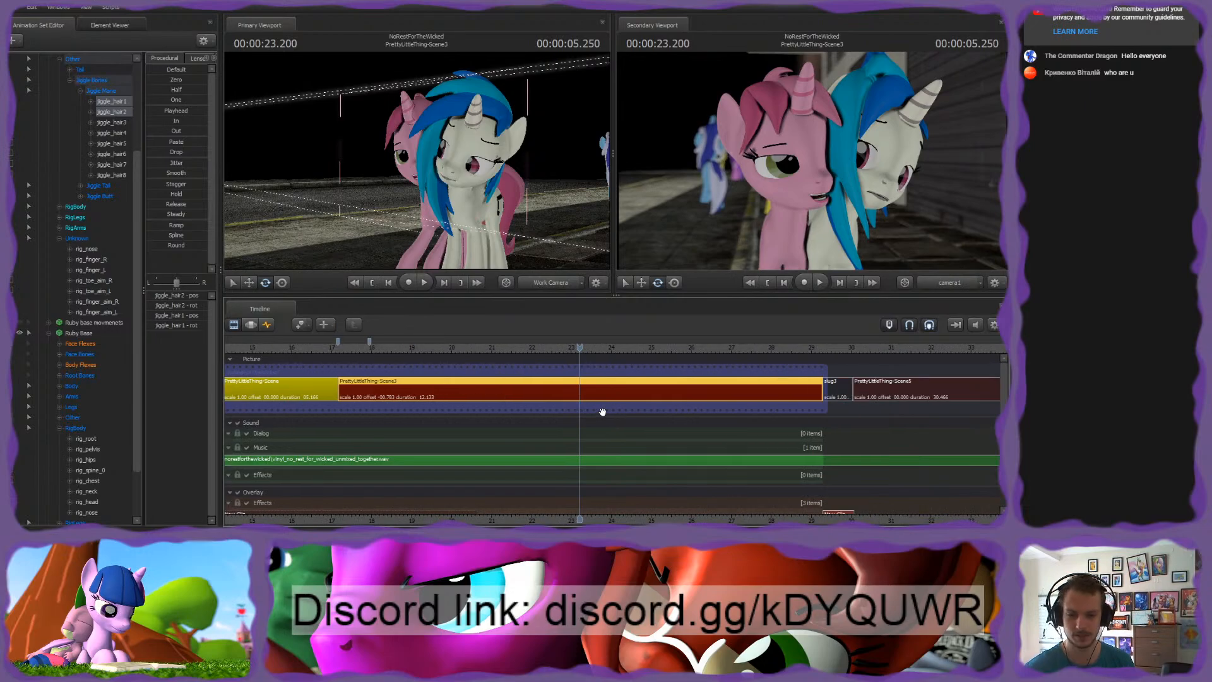
pyautogui.hotkey('ctrl', 'b')
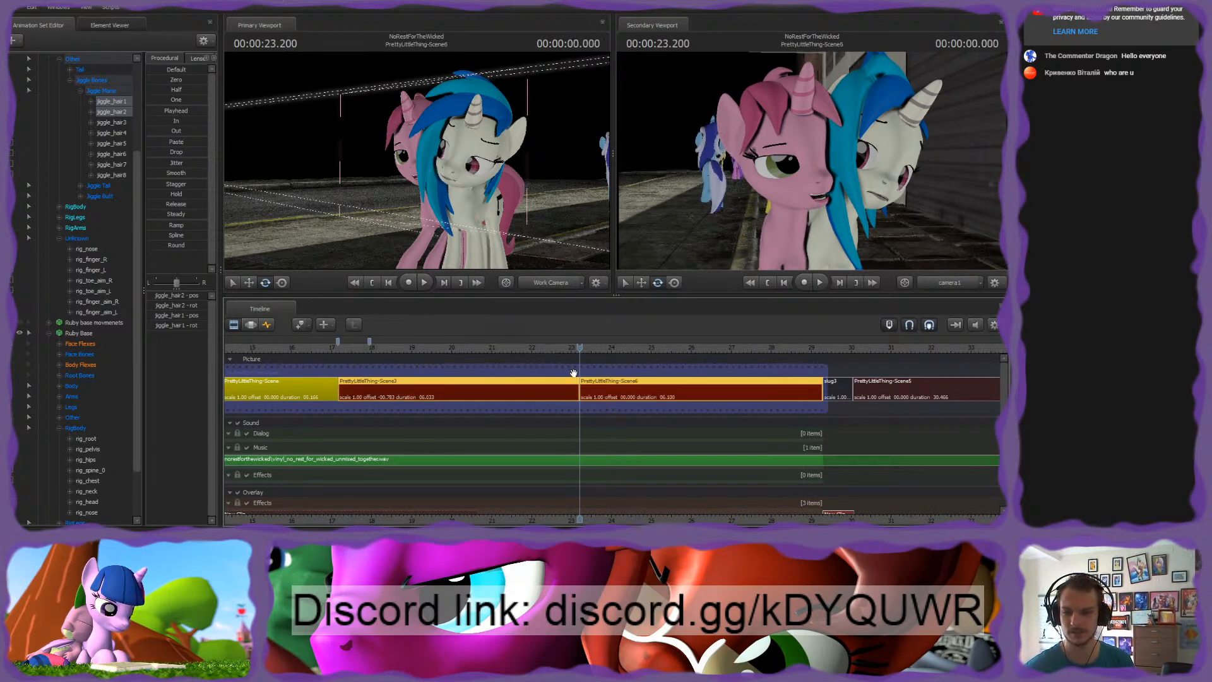
# Recolor the PrettyLittleThing-Scene3 shot before the cut dark yellow, matching the PrettyLittleThing-Scene shot before it
pyautogui.click(539, 395)
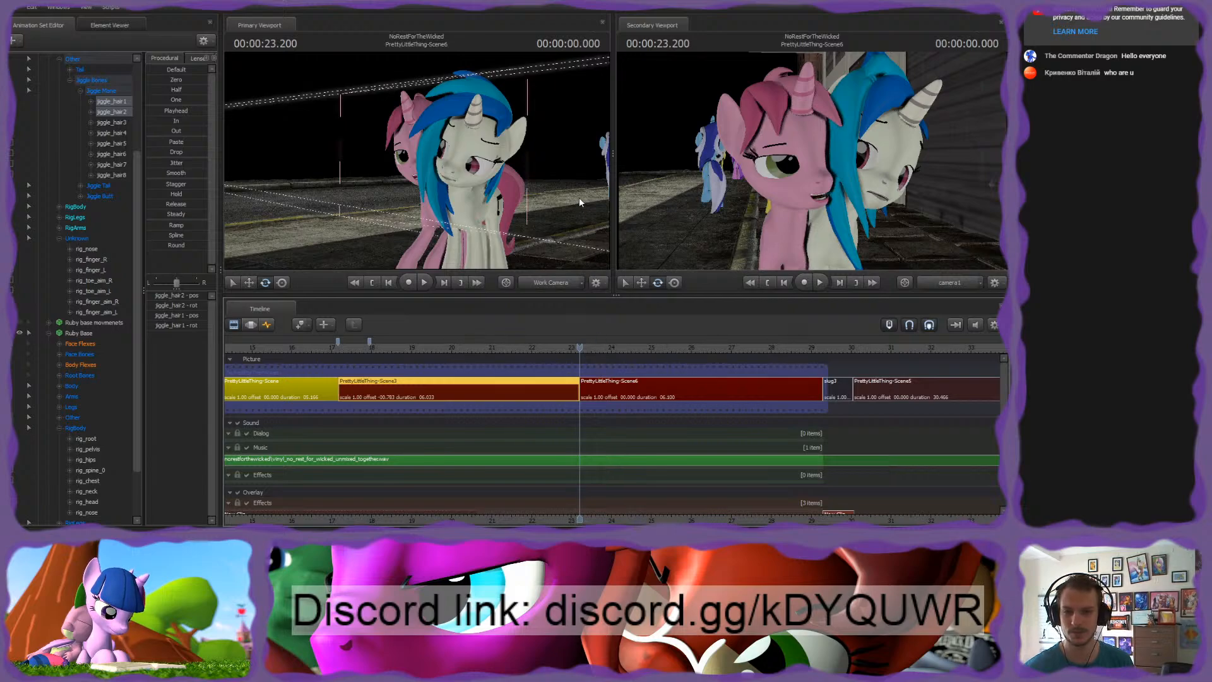
pyautogui.click(127, 98)
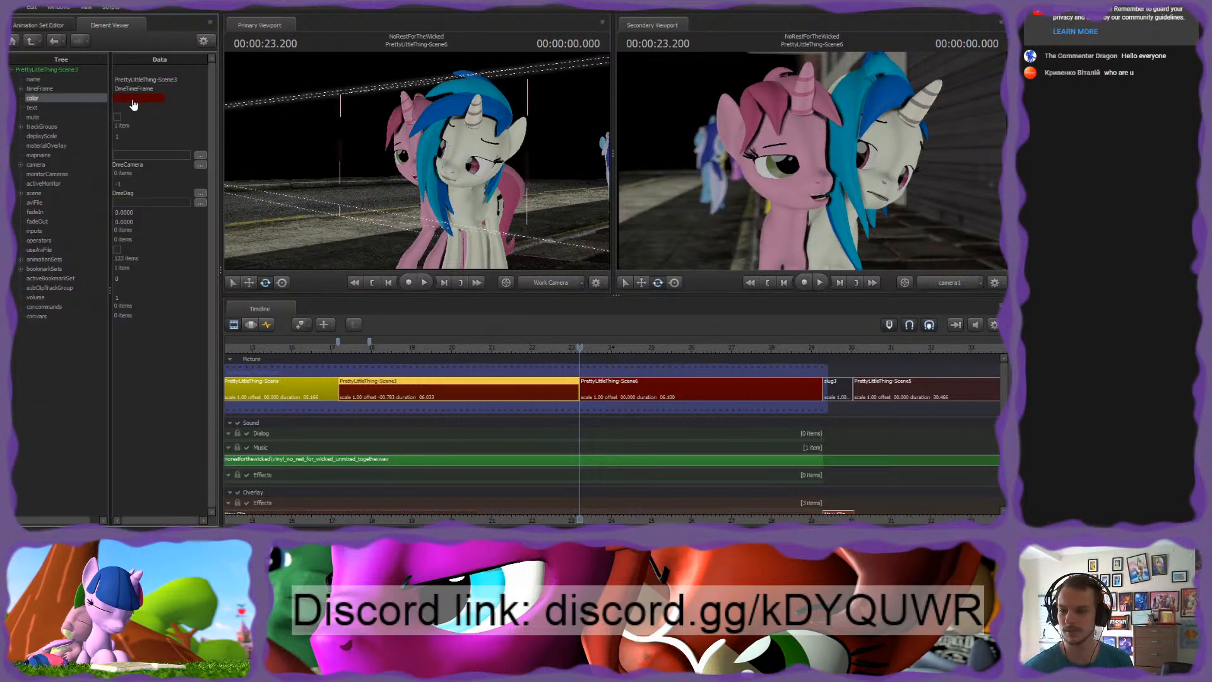
pyautogui.moveTo(84, 224); pyautogui.dragTo(126, 225)
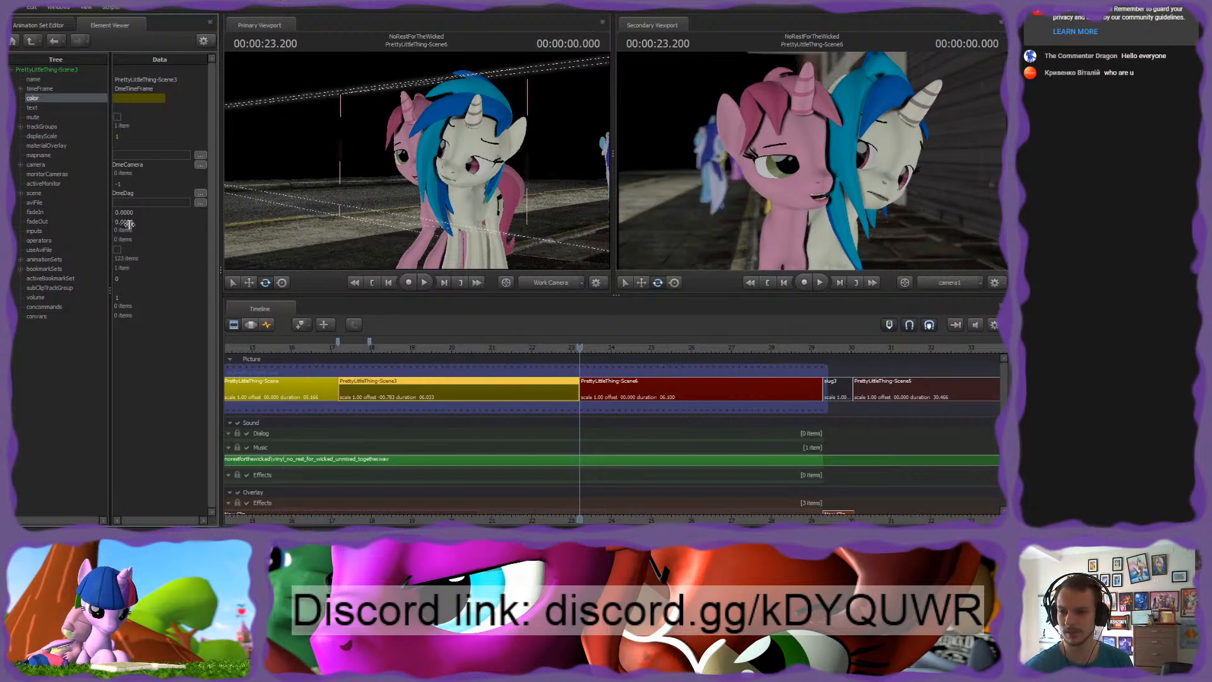
pyautogui.click(126, 214)
pyautogui.click(269, 218)
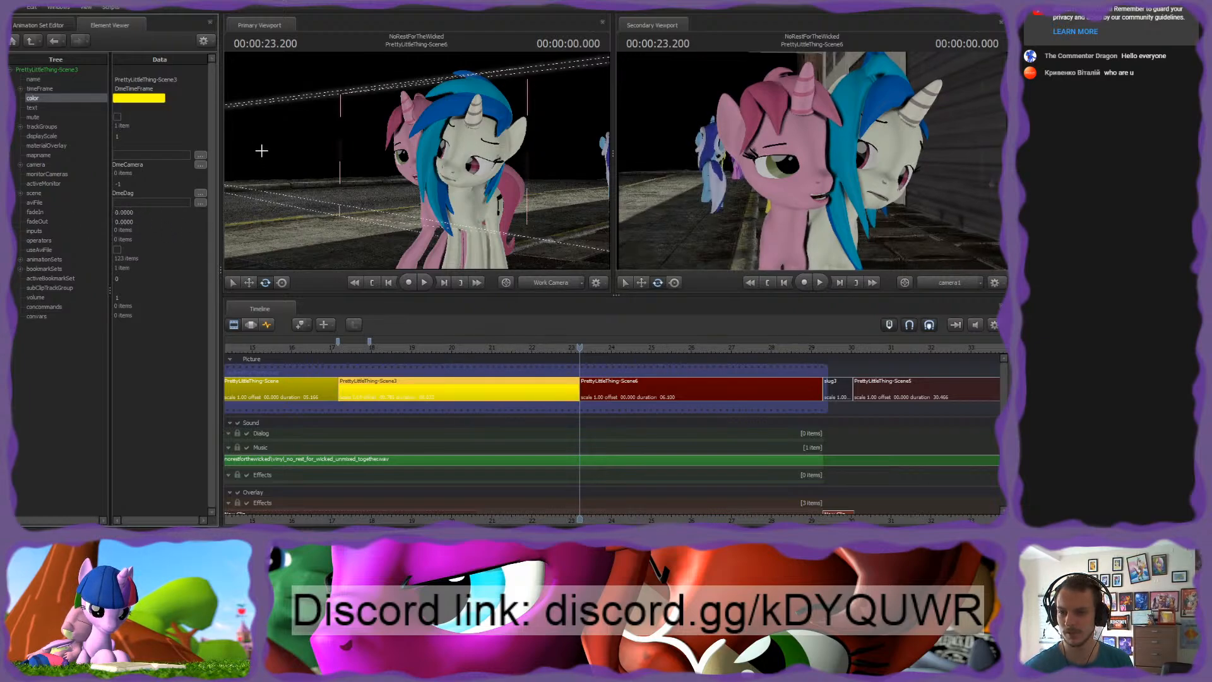
pyautogui.click(260, 186)
pyautogui.click(262, 182)
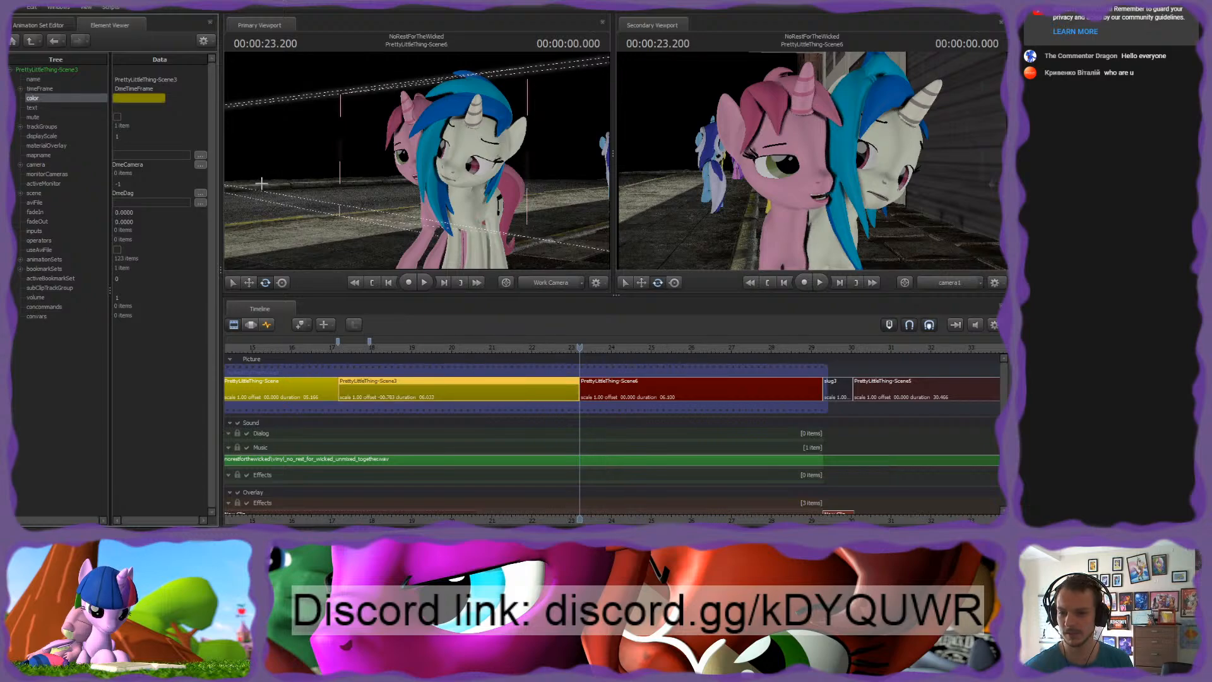
pyautogui.click(262, 177)
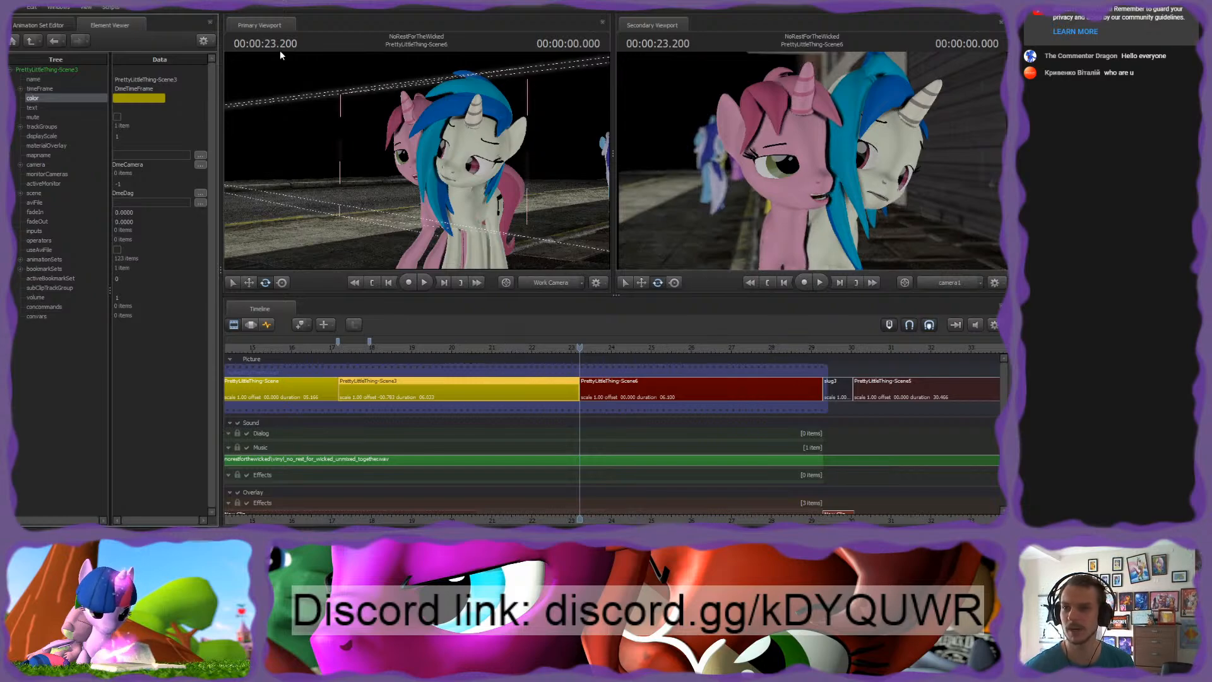
# Play back the red shot after the cut, from 00:00:23.200 to its end at 00:00:29.300
pyautogui.moveTo(574, 518); pyautogui.dragTo(709, 519)
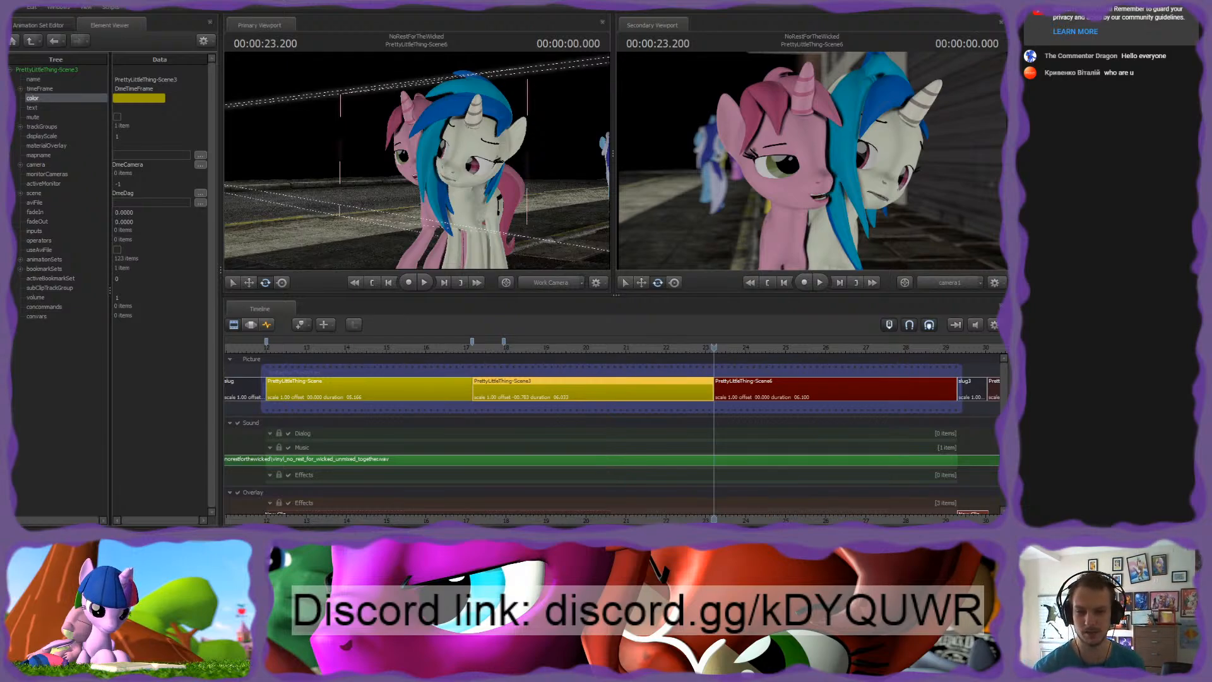
pyautogui.scroll(6, 764, 482)
pyautogui.scroll(-9, 764, 482)
pyautogui.scroll(2, 764, 482)
pyautogui.moveTo(764, 482); pyautogui.dragTo(564, 482)
pyautogui.scroll(3, 666, 419)
pyautogui.scroll(-2, 695, 388)
pyautogui.press('space')
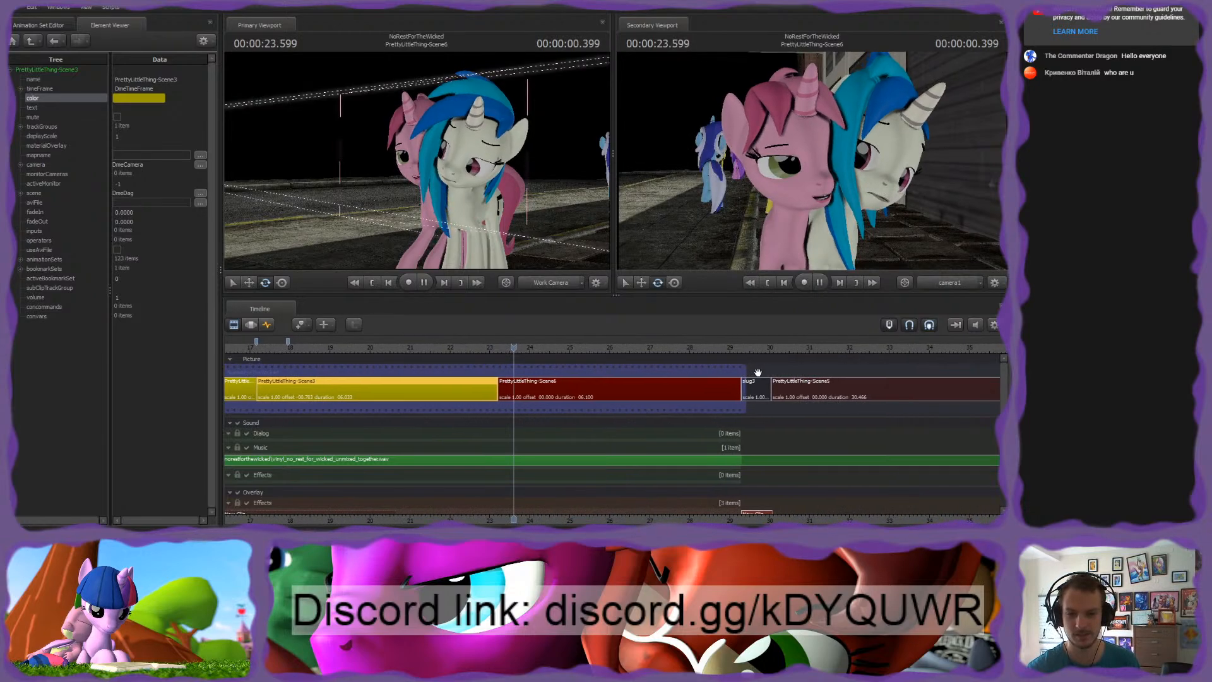
pyautogui.scroll(-5, 663, 426)
pyautogui.scroll(5, 661, 426)
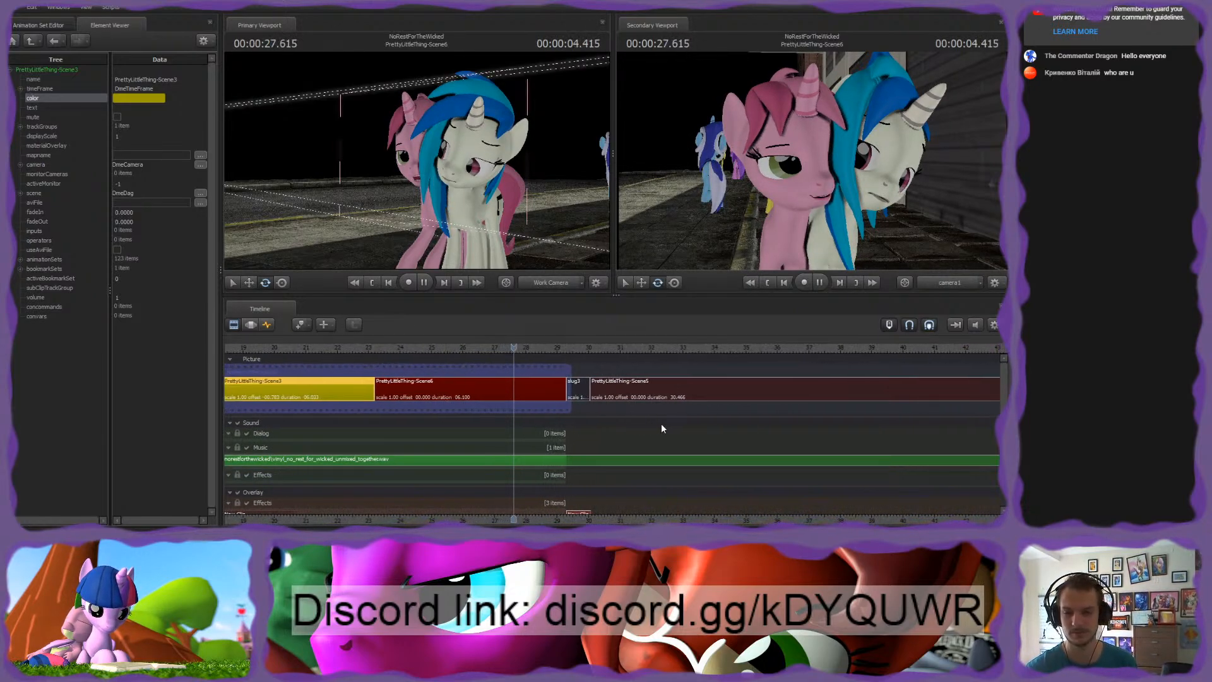
pyautogui.press('space')
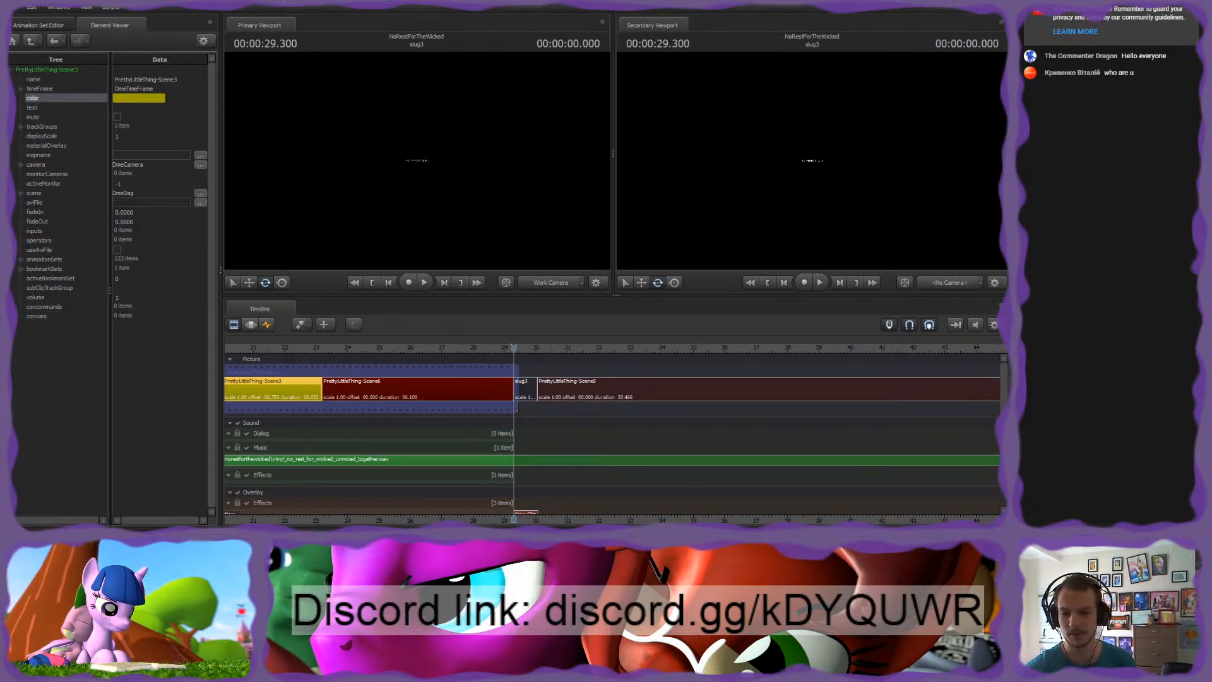
# Continue playback through the slug and into the PrettyLittleThing-Scene5 shot, stopping at 00:00:32.550
pyautogui.press('space')
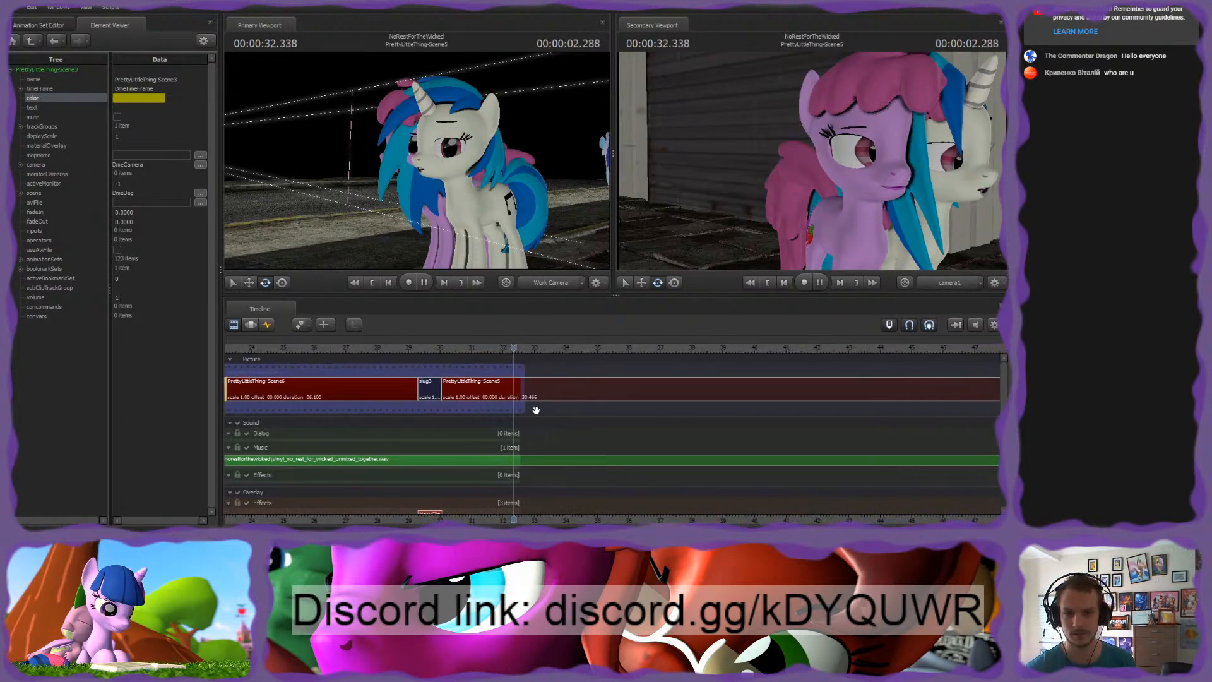
pyautogui.press('space')
pyautogui.scroll(-3, 510, 412)
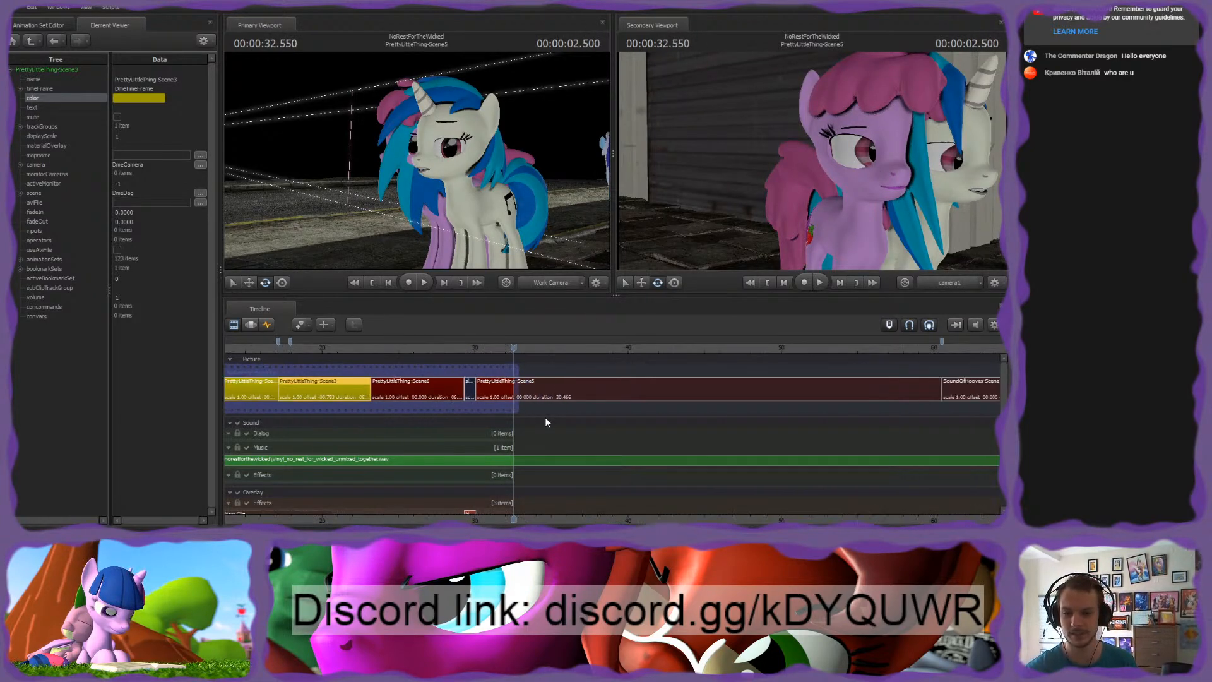
pyautogui.scroll(-2, 514, 412)
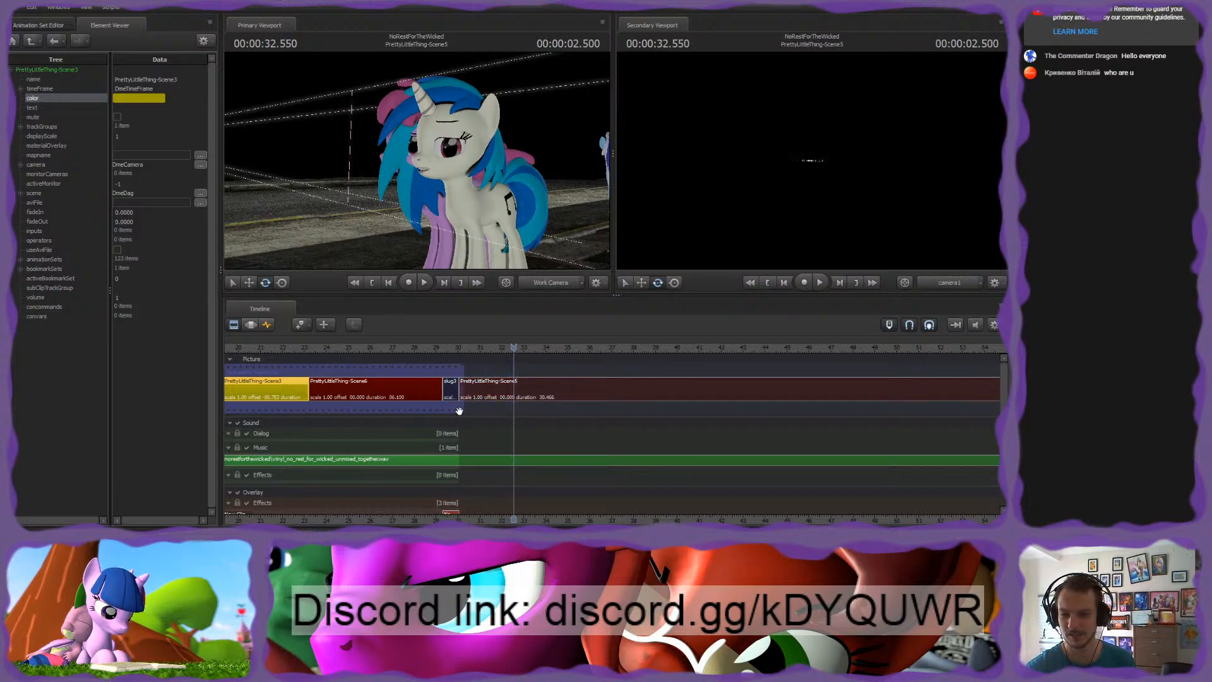
# Play the motion across the new cut, from 00:00:22.883 to 00:00:23.583
pyautogui.click(347, 351)
pyautogui.scroll(10, 544, 438)
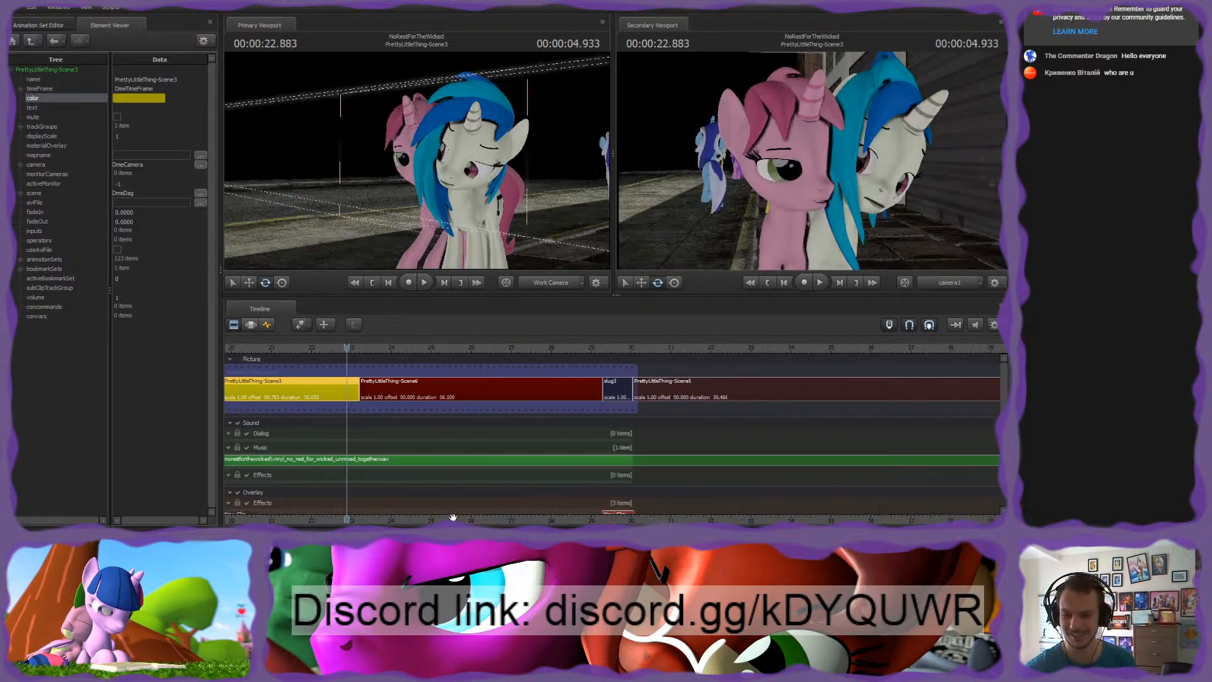
pyautogui.scroll(4, 544, 437)
pyautogui.press('space')
pyautogui.press('space')
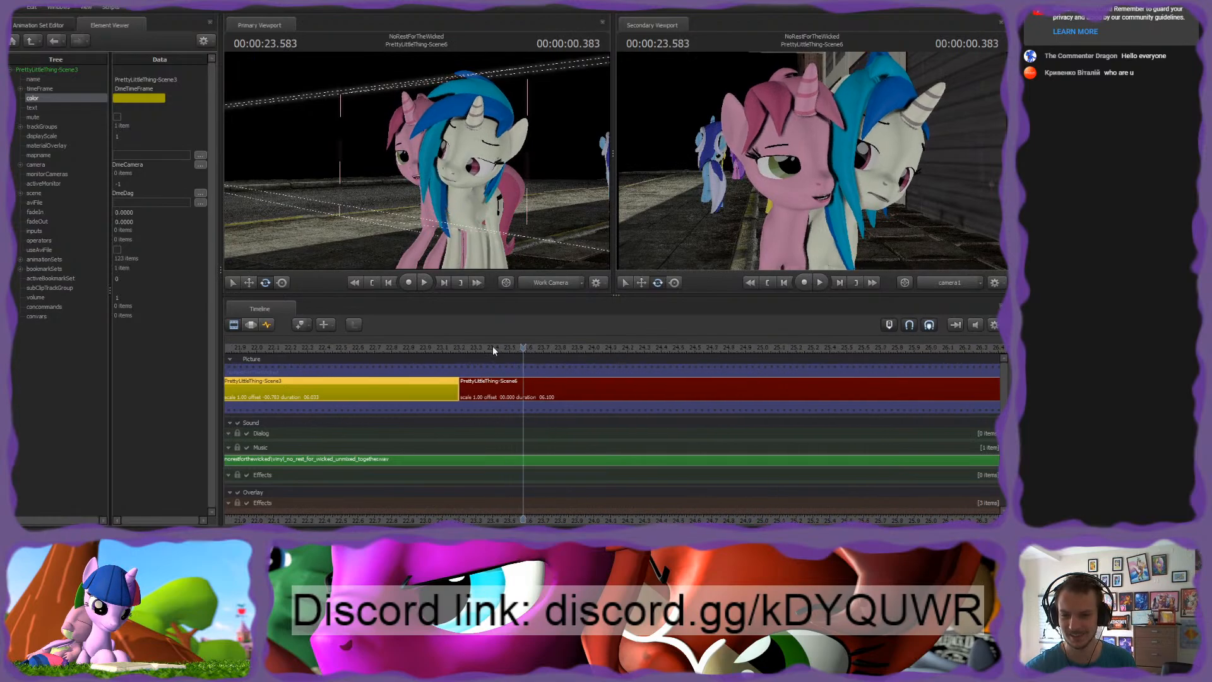
# Mark 00:00:23.200 and 00:00:24.000 on the timeline and copy the short overlay effect clip to start at 00:00:23.200
pyautogui.moveTo(466, 347); pyautogui.dragTo(580, 348)
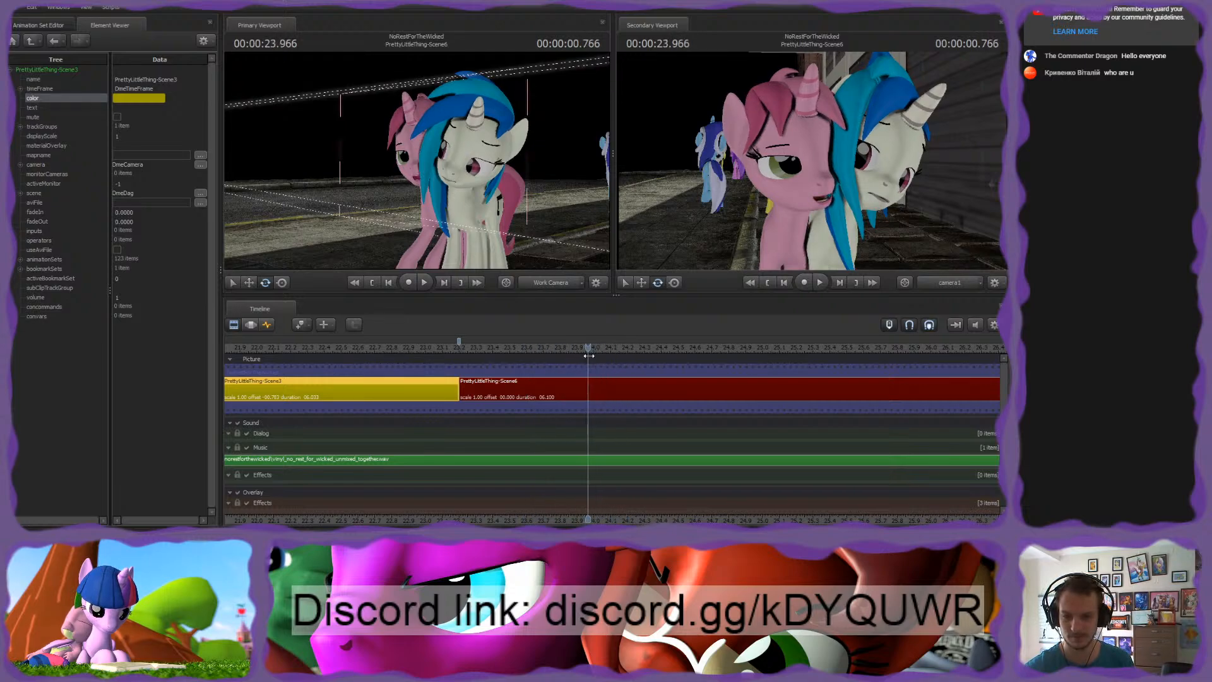
pyautogui.scroll(-8, 577, 385)
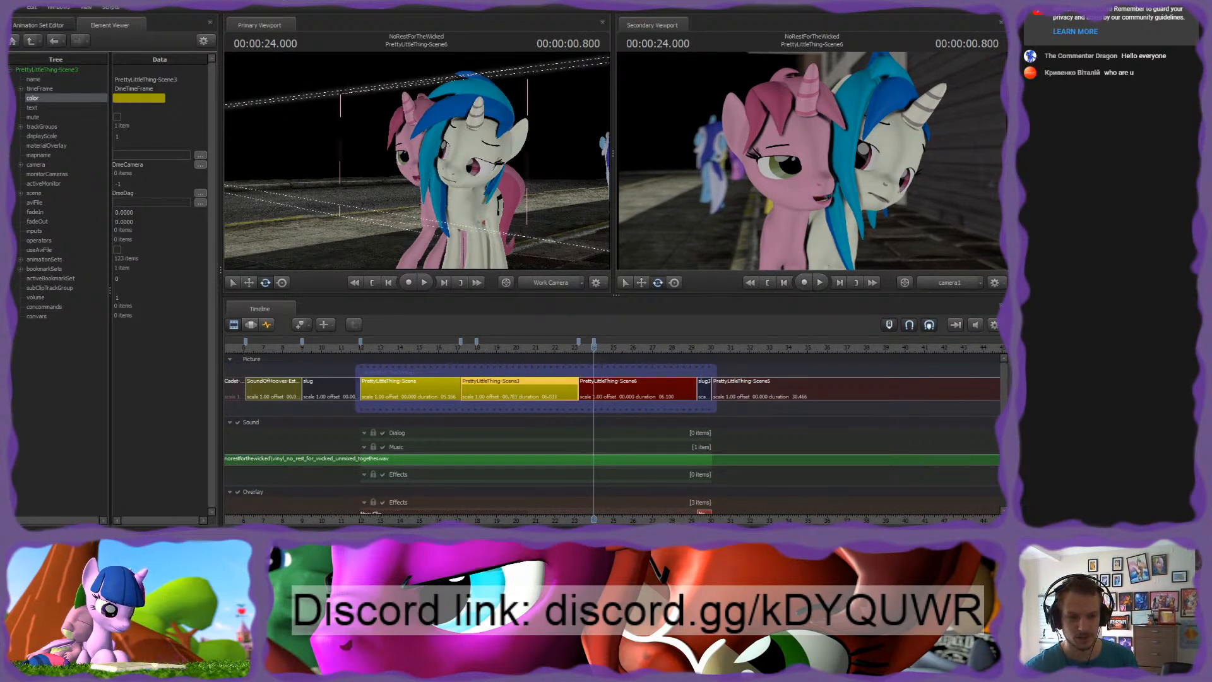
pyautogui.scroll(-1, 1003, 387)
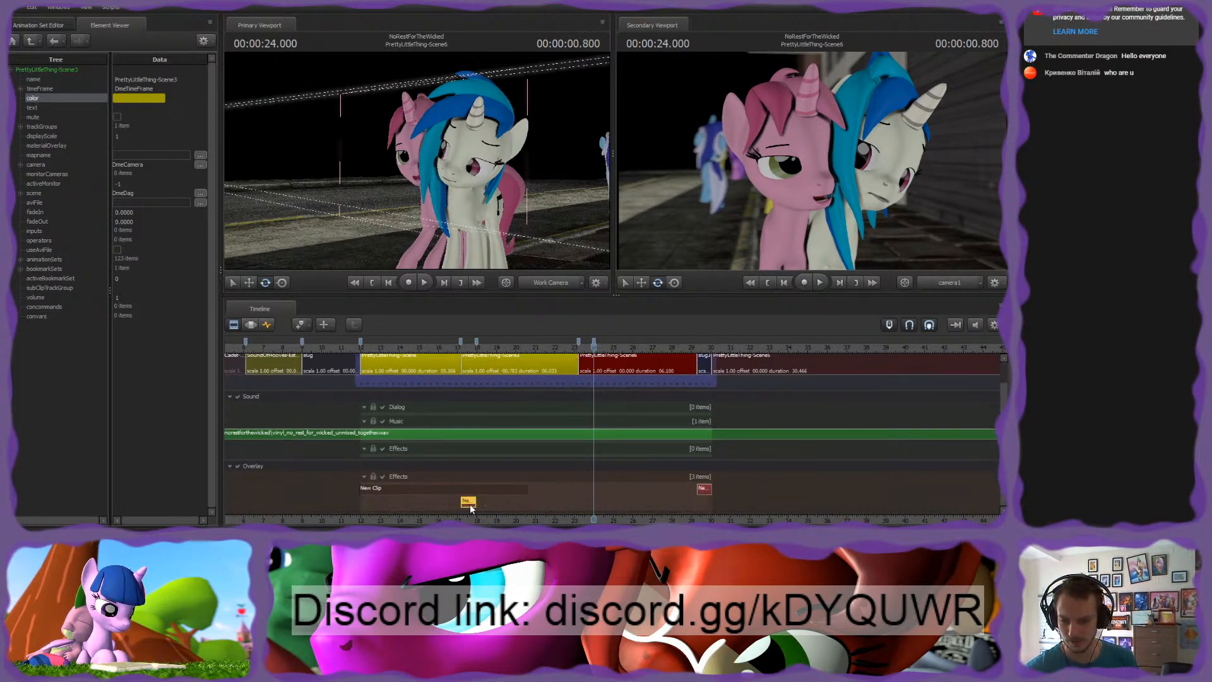
pyautogui.scroll(2, 577, 484)
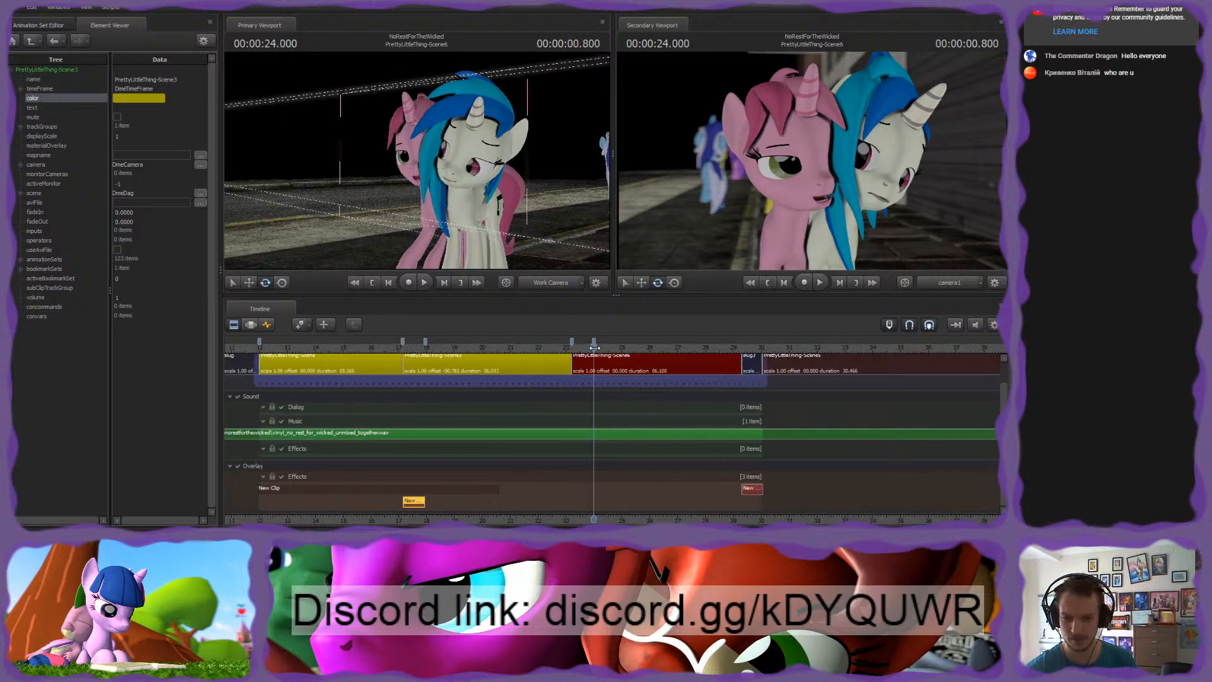
pyautogui.moveTo(595, 345); pyautogui.dragTo(572, 355)
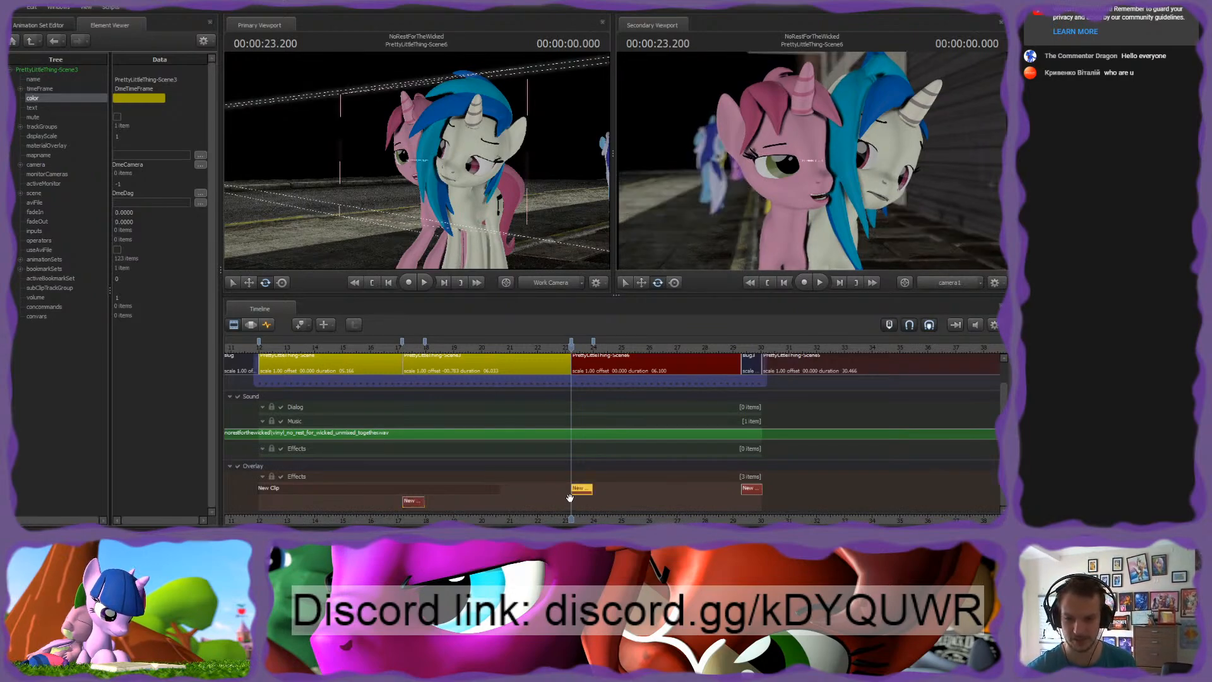
# Play across the copied overlay clip and open its text property for inspection
pyautogui.press('space')
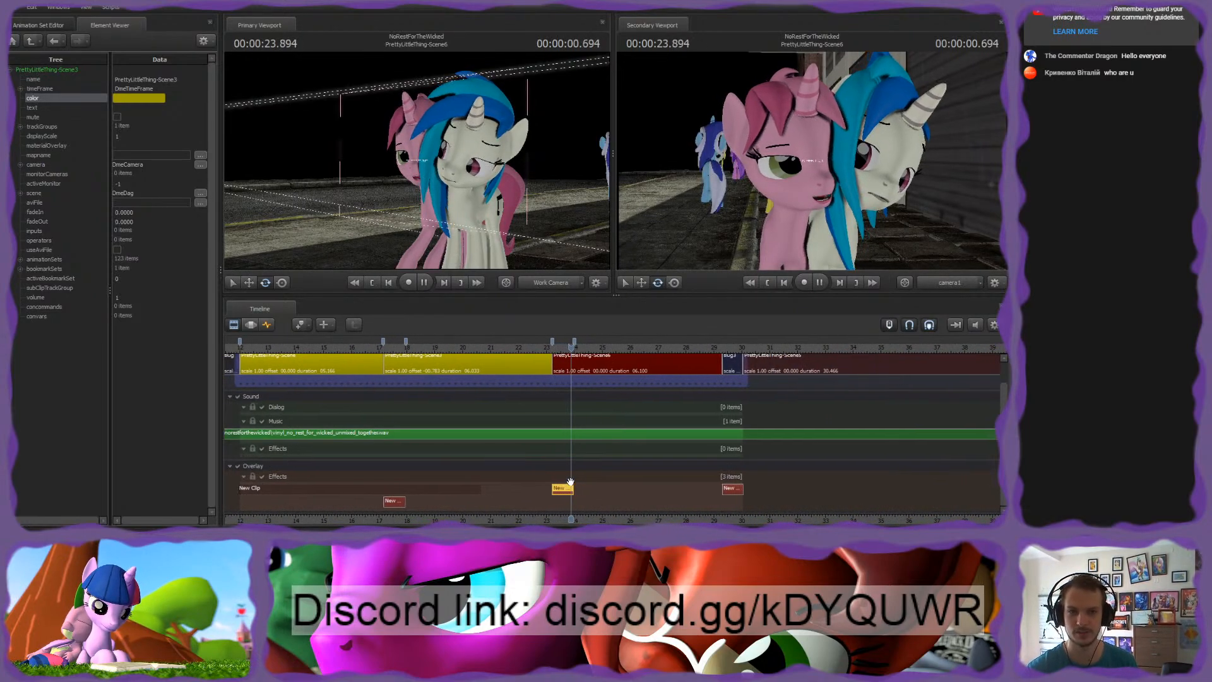
pyautogui.press('space')
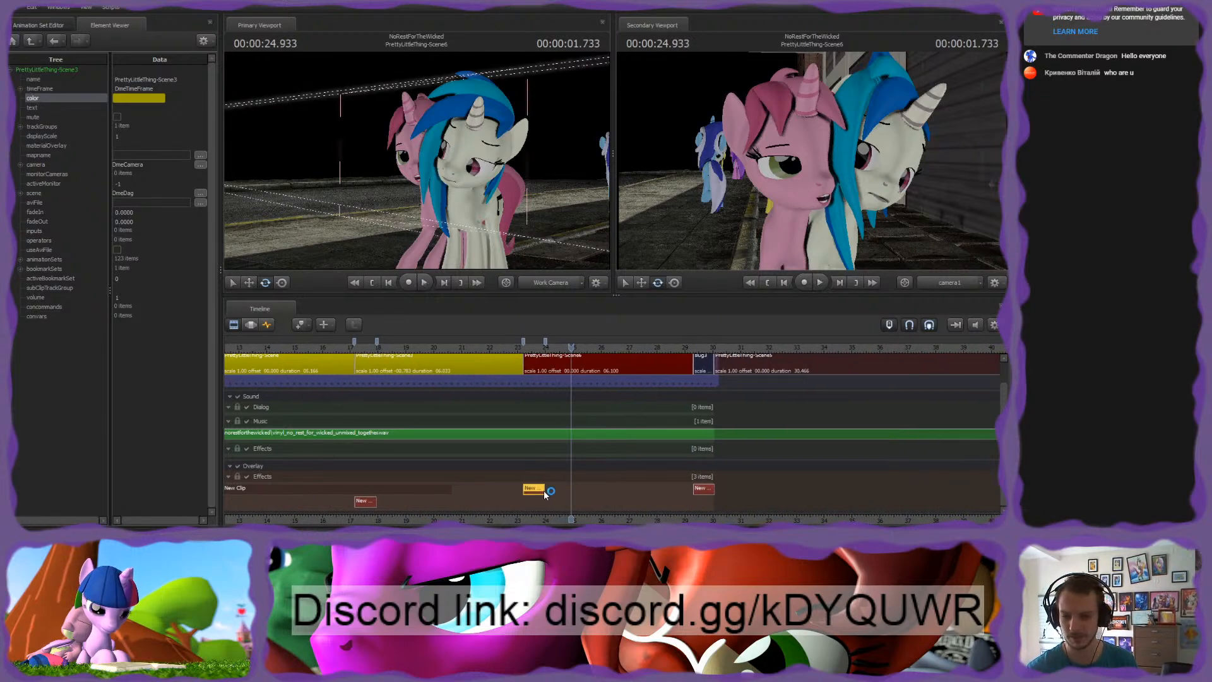
pyautogui.scroll(5, 535, 349)
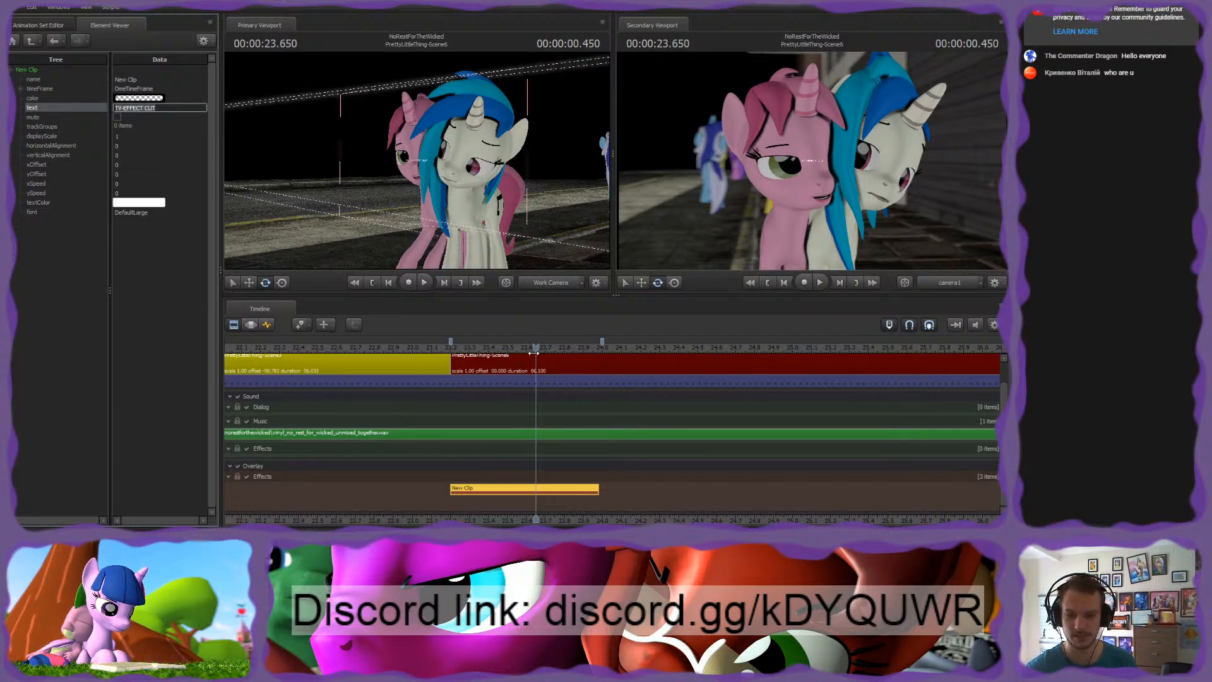
pyautogui.scroll(-5, 533, 353)
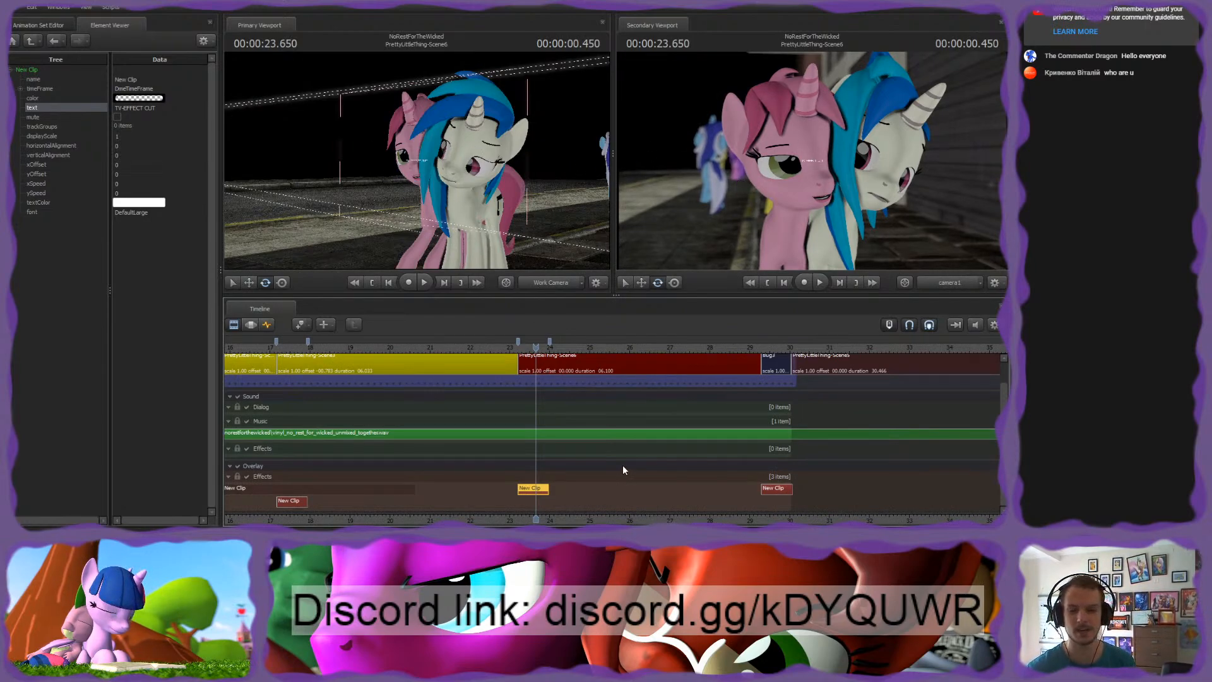
pyautogui.scroll(-3, 618, 462)
pyautogui.scroll(2, 568, 481)
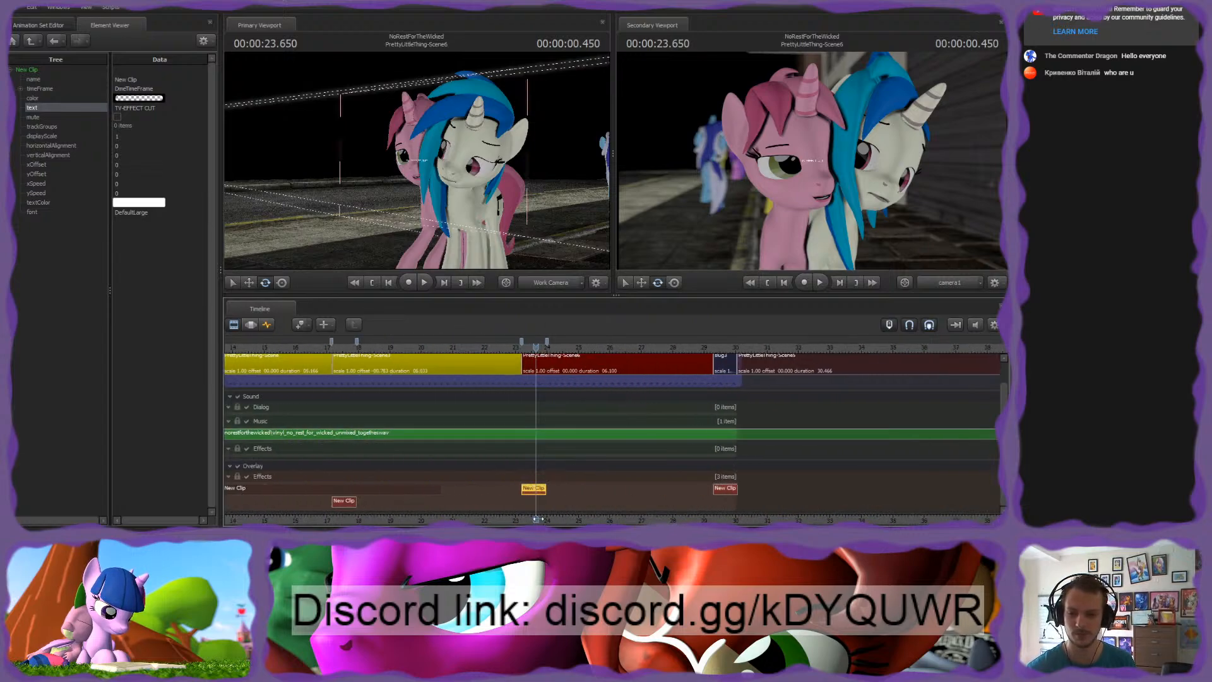
# Play back the sequence from the start of the PrettyLittleThing-Scene shot to 00:00:25.883
pyautogui.moveTo(529, 484); pyautogui.dragTo(676, 474)
pyautogui.scroll(-2, 673, 461)
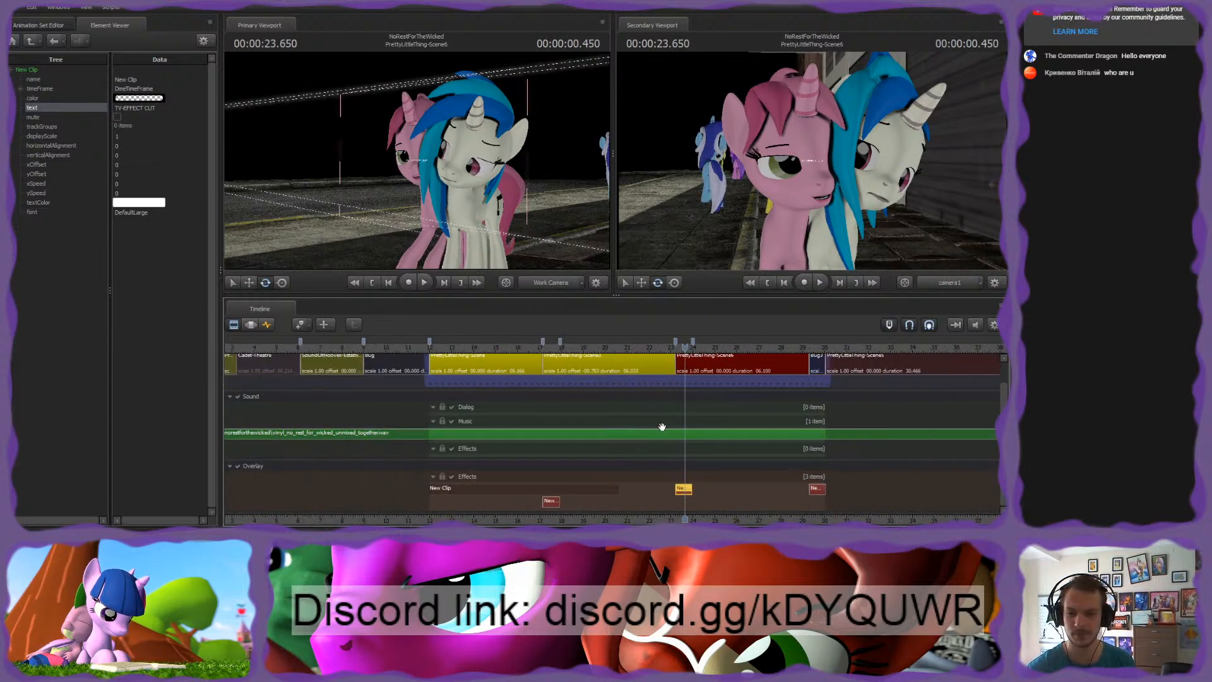
pyautogui.click(427, 352)
pyautogui.press('space')
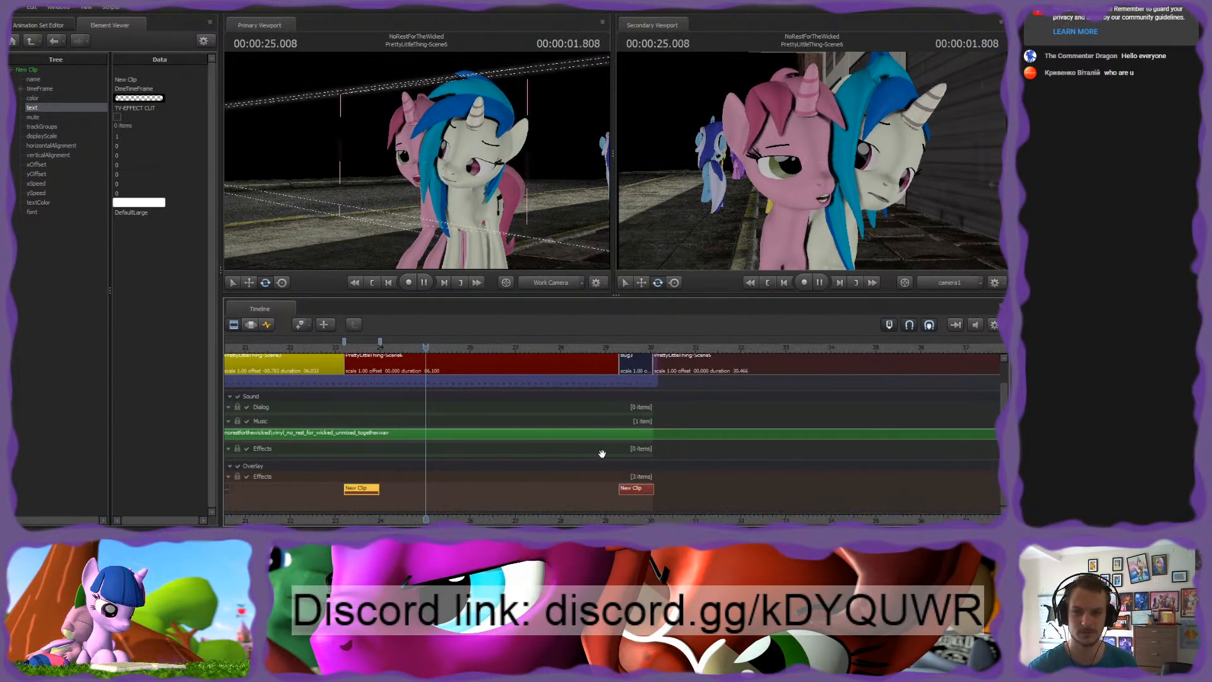
pyautogui.scroll(-3, 596, 452)
pyautogui.press('space')
pyautogui.scroll(3, 456, 435)
pyautogui.moveTo(417, 461); pyautogui.dragTo(584, 464)
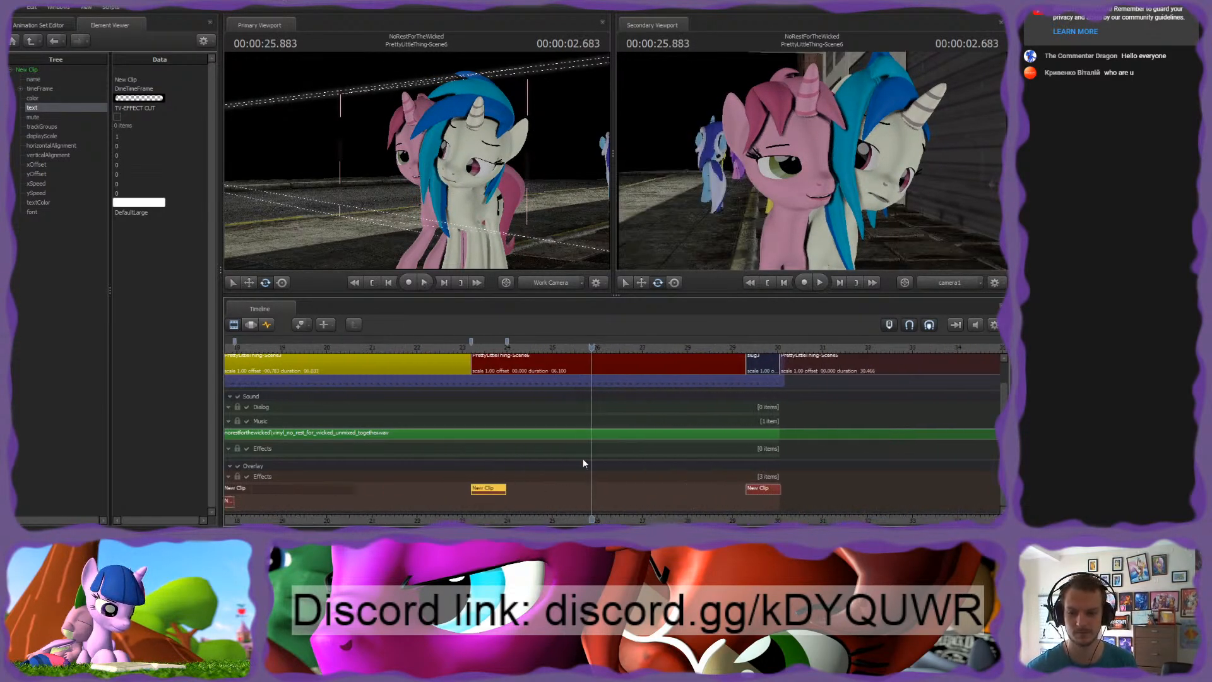
# Select the PrettyLittleThing-Scene6 shot at 00:00:23.833 and show its camera1 animation in the motion editor
pyautogui.moveTo(590, 348); pyautogui.dragTo(505, 349)
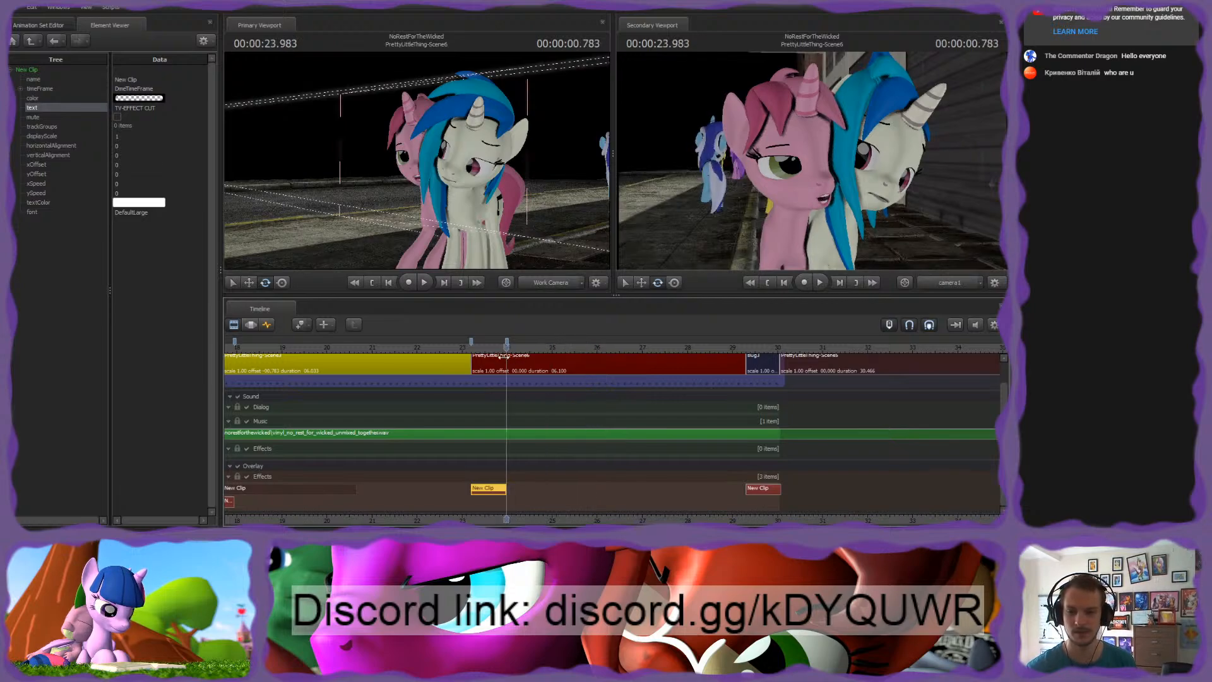
pyautogui.click(518, 364)
pyautogui.click(42, 25)
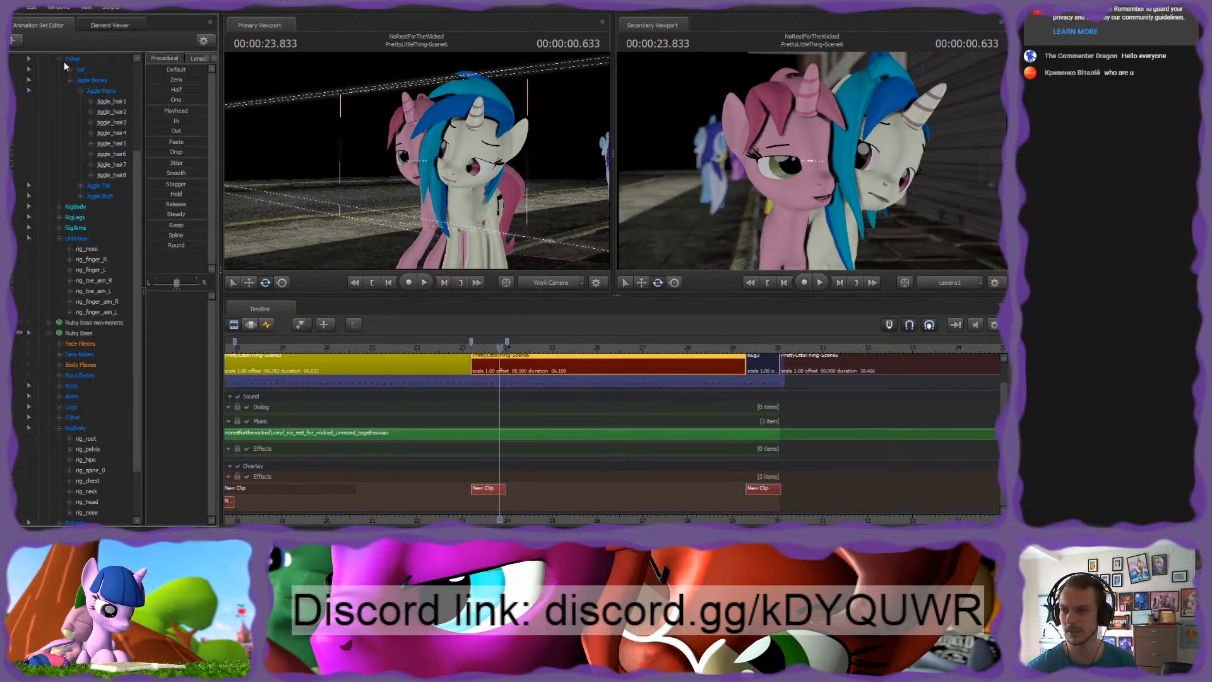
pyautogui.scroll(4, 90, 145)
pyautogui.click(49, 101)
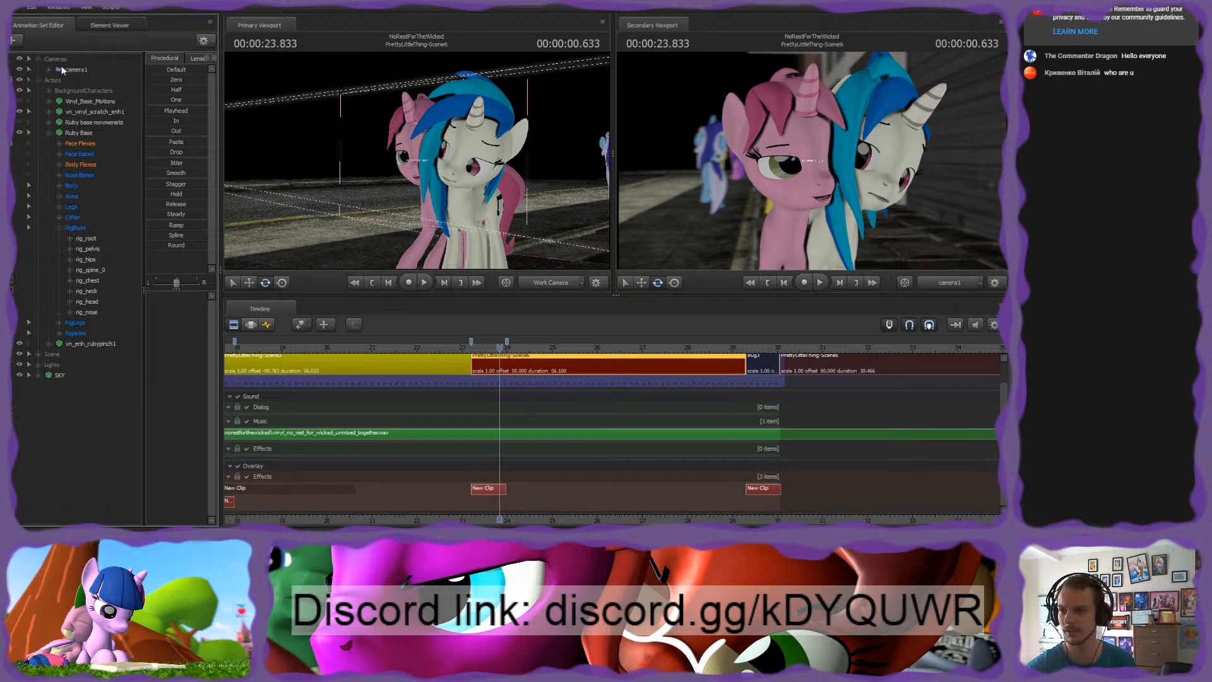
pyautogui.click(62, 70)
pyautogui.click(251, 324)
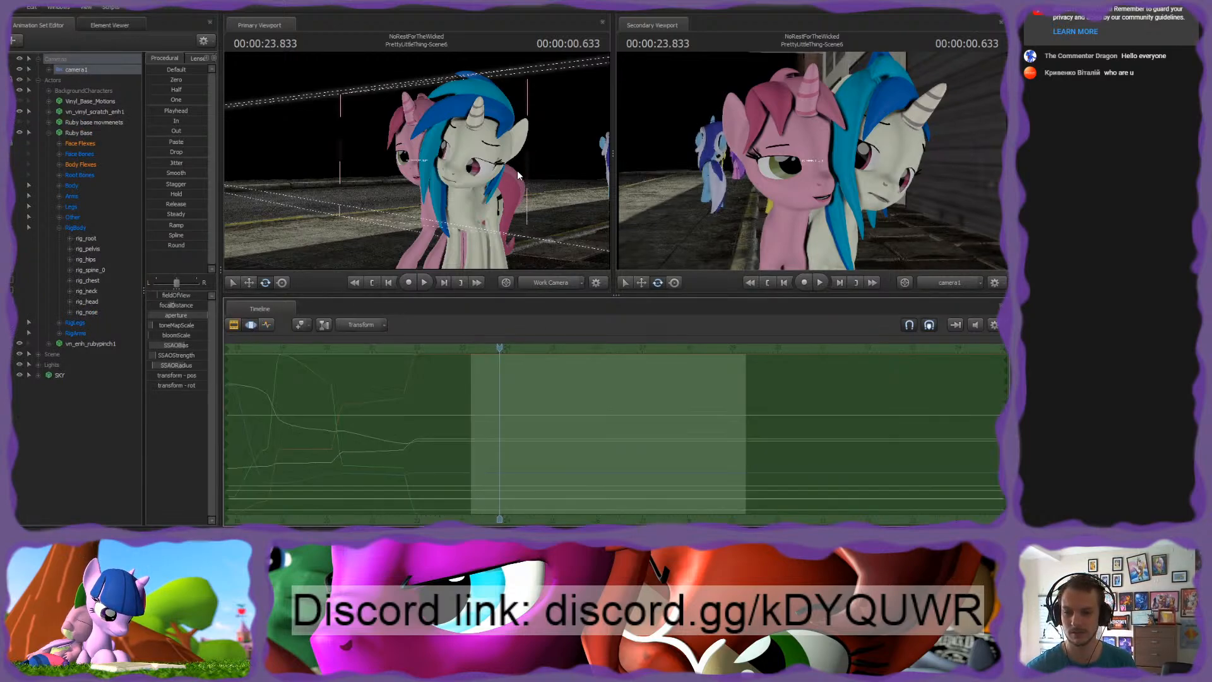
# Reposition camera1 to view the white unicorn from the side and delete all of camera1's keyframes before the playhead
pyautogui.press('d')
pyautogui.moveTo(736, 180); pyautogui.dragTo(264, 49)
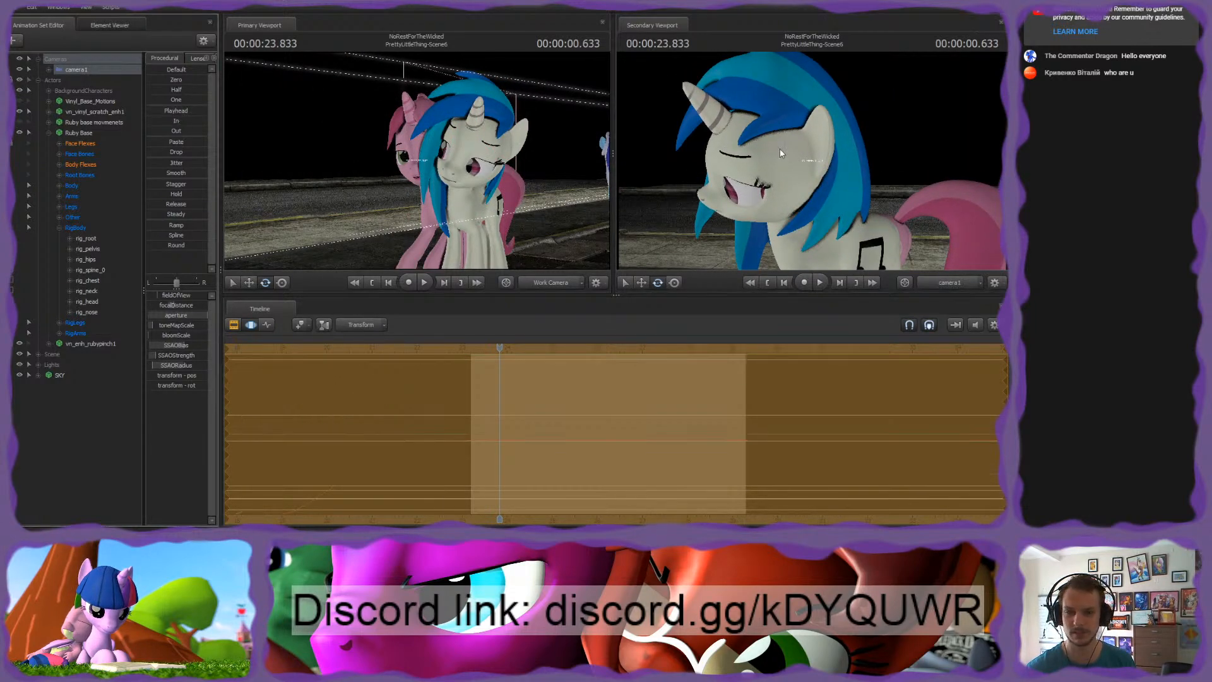
pyautogui.click(266, 324)
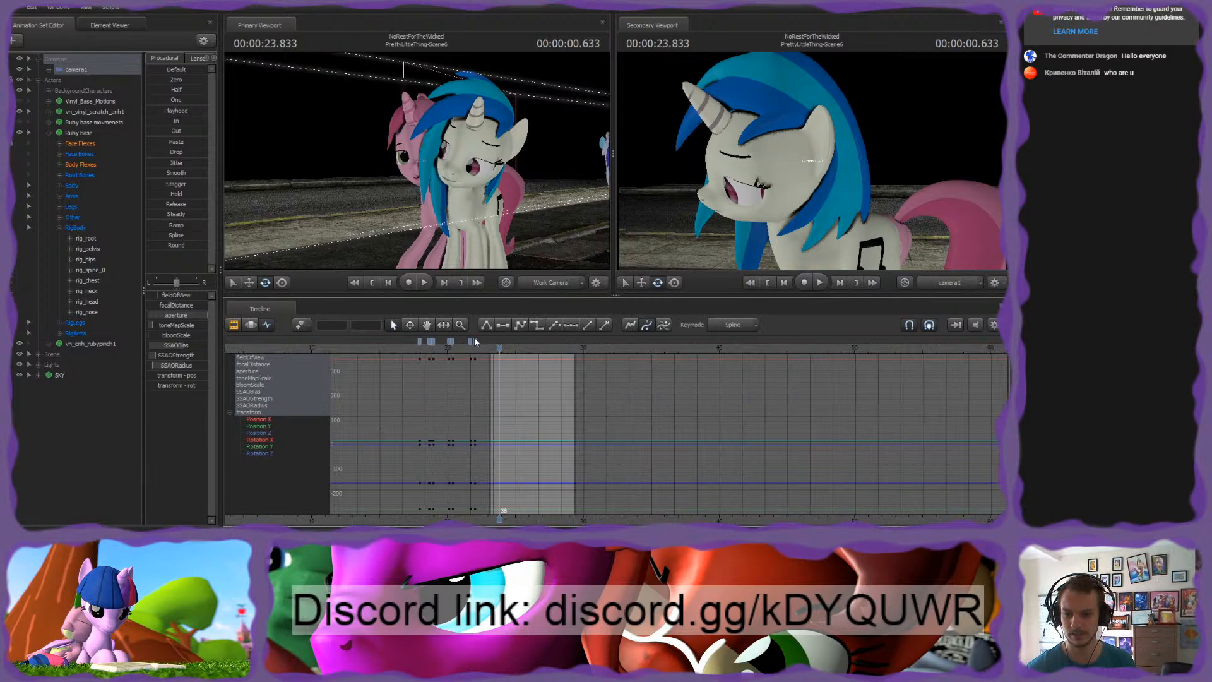
pyautogui.moveTo(475, 339); pyautogui.dragTo(417, 341)
pyautogui.press('Delete')
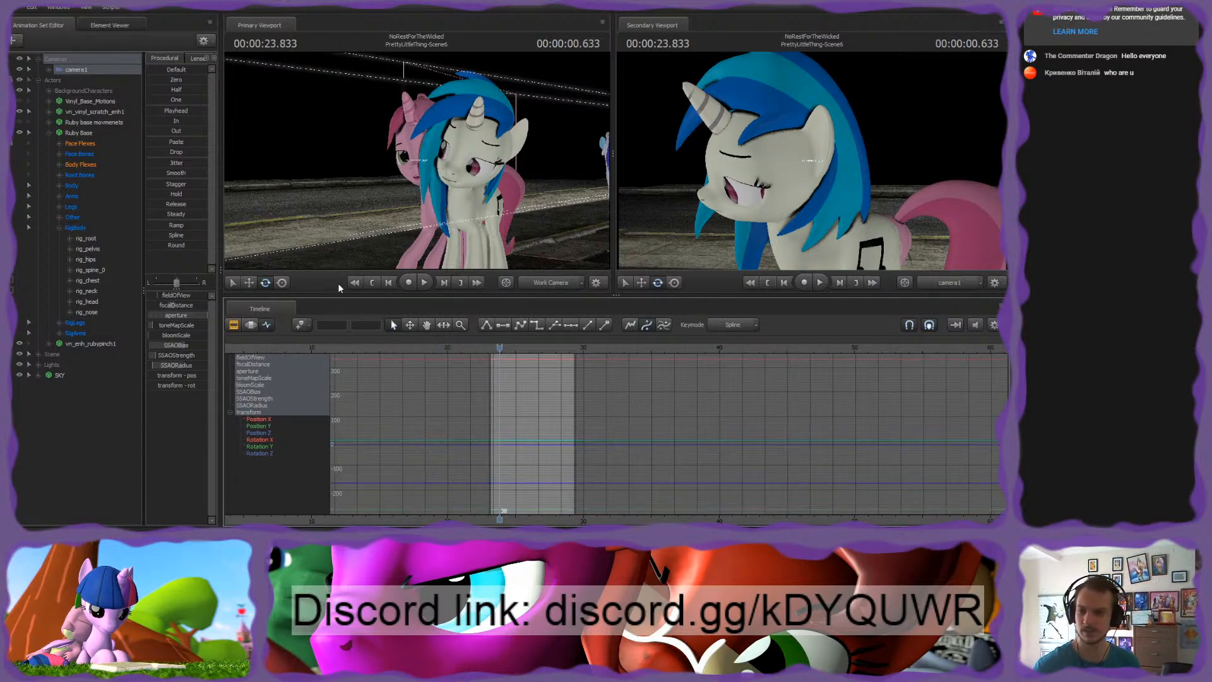
# Move and turn camera1 to frame the white unicorn in profile with the black-maned pony and building entrance in the background
pyautogui.click(250, 324)
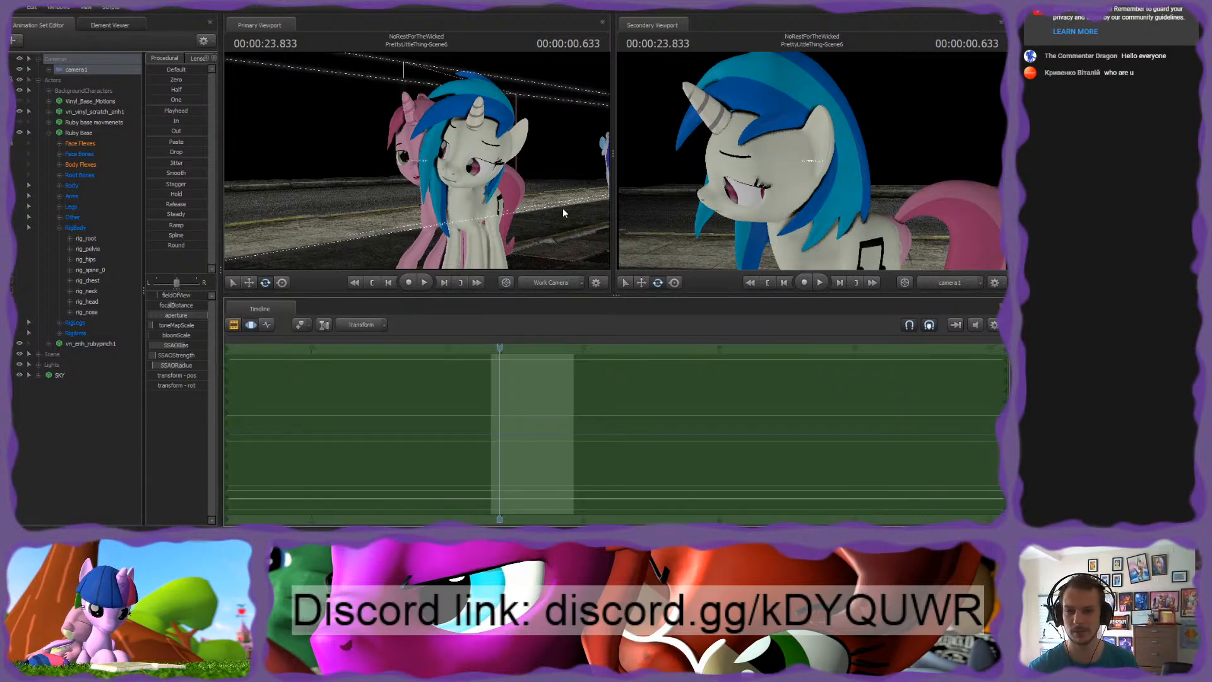
pyautogui.moveTo(812, 160)
pyautogui.mouseDown()
pyautogui.moveTo(773, 161)
pyautogui.moveTo(813, 164)
pyautogui.mouseUp()
pyautogui.press('w')
pyautogui.press('s')
pyautogui.press('s')
pyautogui.press('d')
pyautogui.press('w')
pyautogui.press('w')
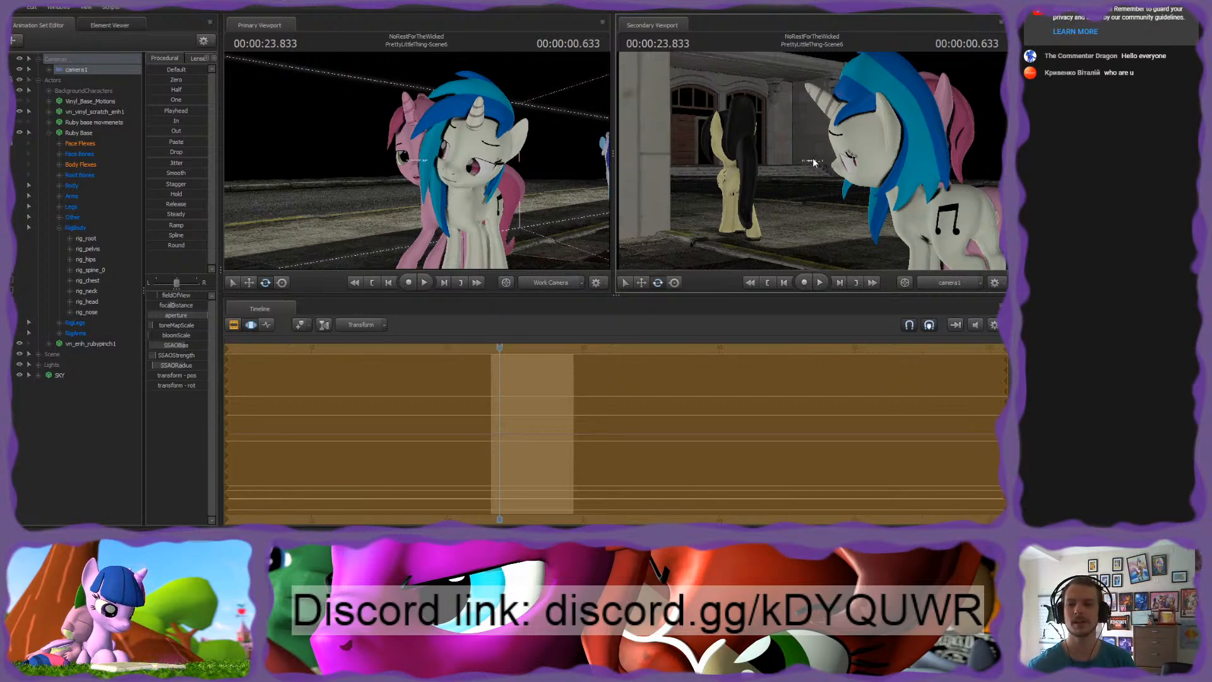
# Collapse the Ruby Base controls, view the scene through SunLight-Front and shift that light sideways across the street
pyautogui.moveTo(540, 189); pyautogui.dragTo(402, 158)
pyautogui.press('w')
pyautogui.press('s')
pyautogui.press('w')
pyautogui.press('s')
pyautogui.click(50, 133)
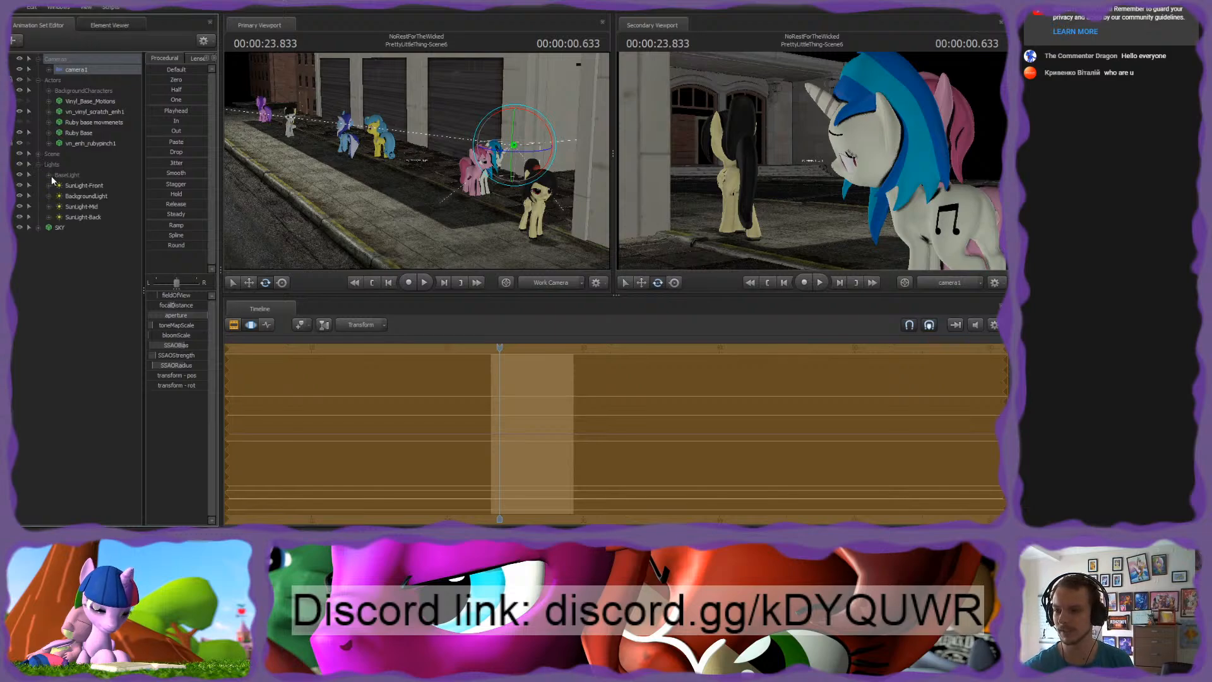
pyautogui.doubleClick(84, 185)
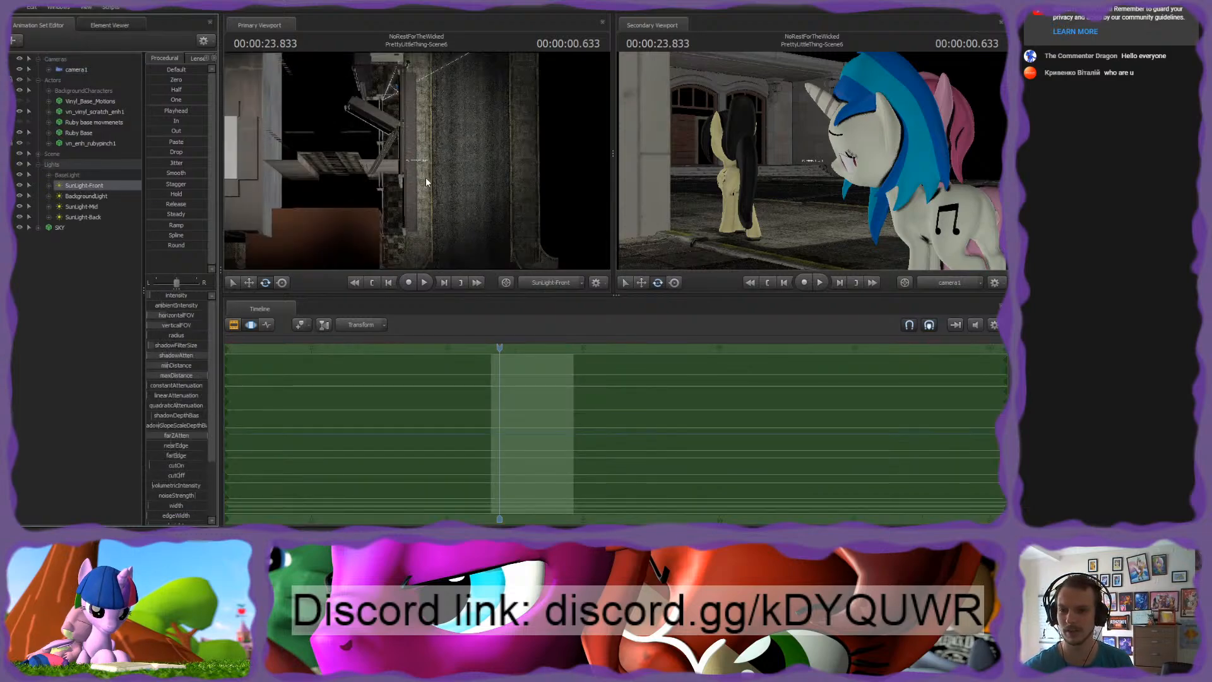
pyautogui.moveTo(438, 195); pyautogui.dragTo(485, 194)
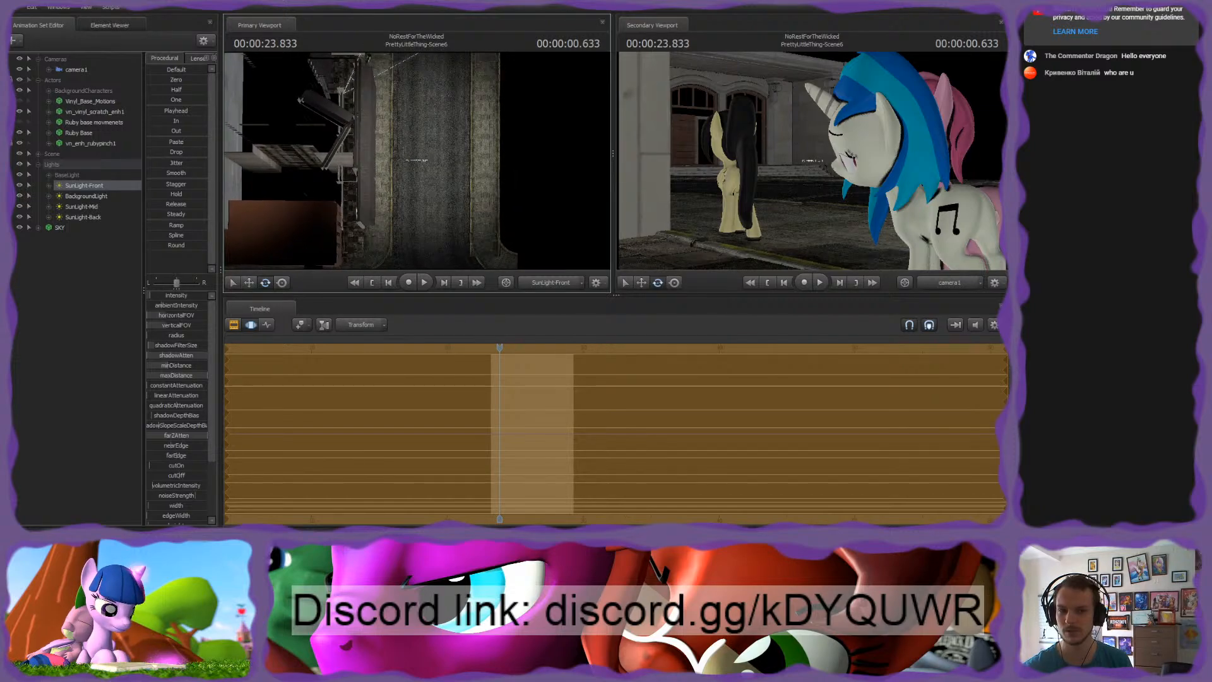
# Return the primary viewport to the Work Camera and show the SunLight-Front view in the secondary viewport
pyautogui.click(545, 286)
pyautogui.moveTo(528, 245); pyautogui.dragTo(451, 101)
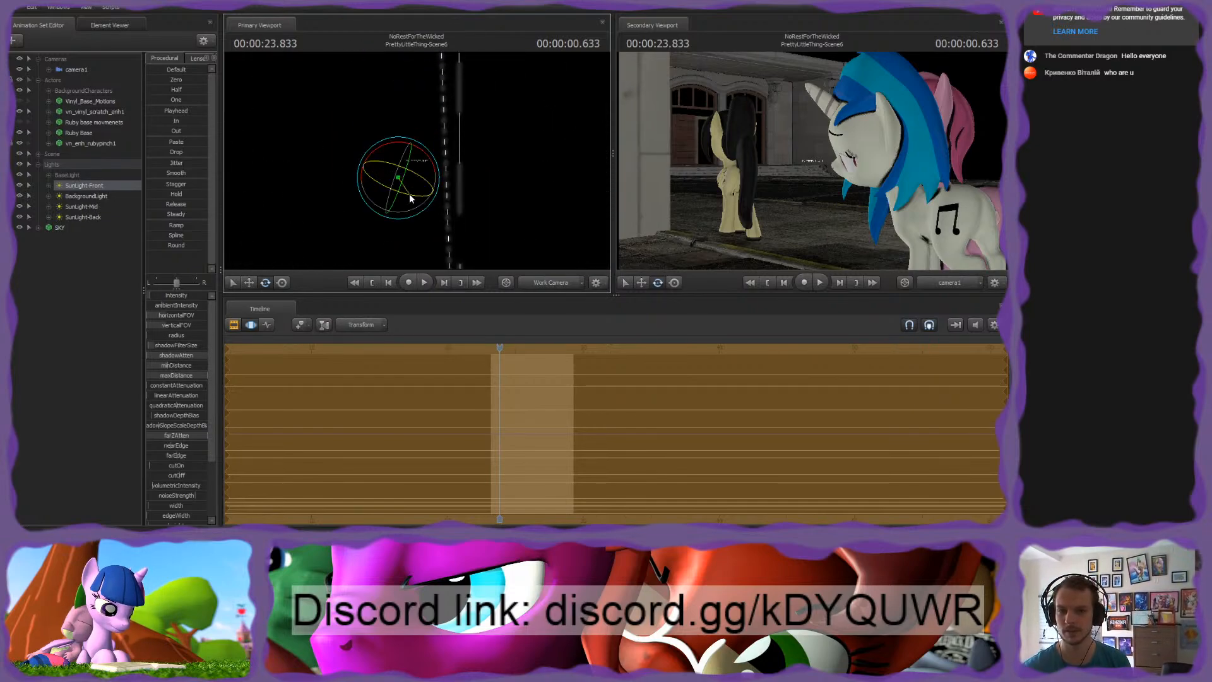
pyautogui.moveTo(409, 195); pyautogui.dragTo(448, 243)
pyautogui.press('w')
pyautogui.moveTo(126, 188); pyautogui.dragTo(734, 205)
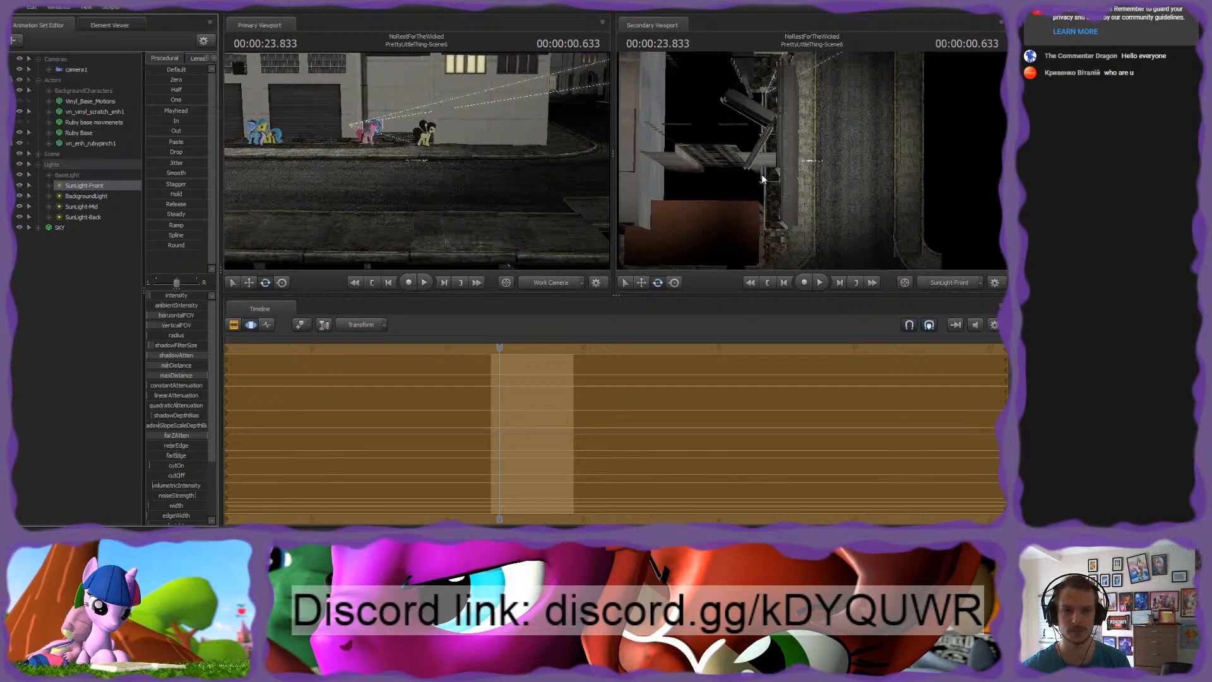
# Examine the street corner and buildings from above to compare them with the area covered by SunLight-Front
pyautogui.moveTo(487, 185); pyautogui.dragTo(457, 211)
pyautogui.press('w')
pyautogui.press('w')
pyautogui.press('s')
pyautogui.press('w')
pyautogui.press('s')
pyautogui.press('w')
pyautogui.press('s')
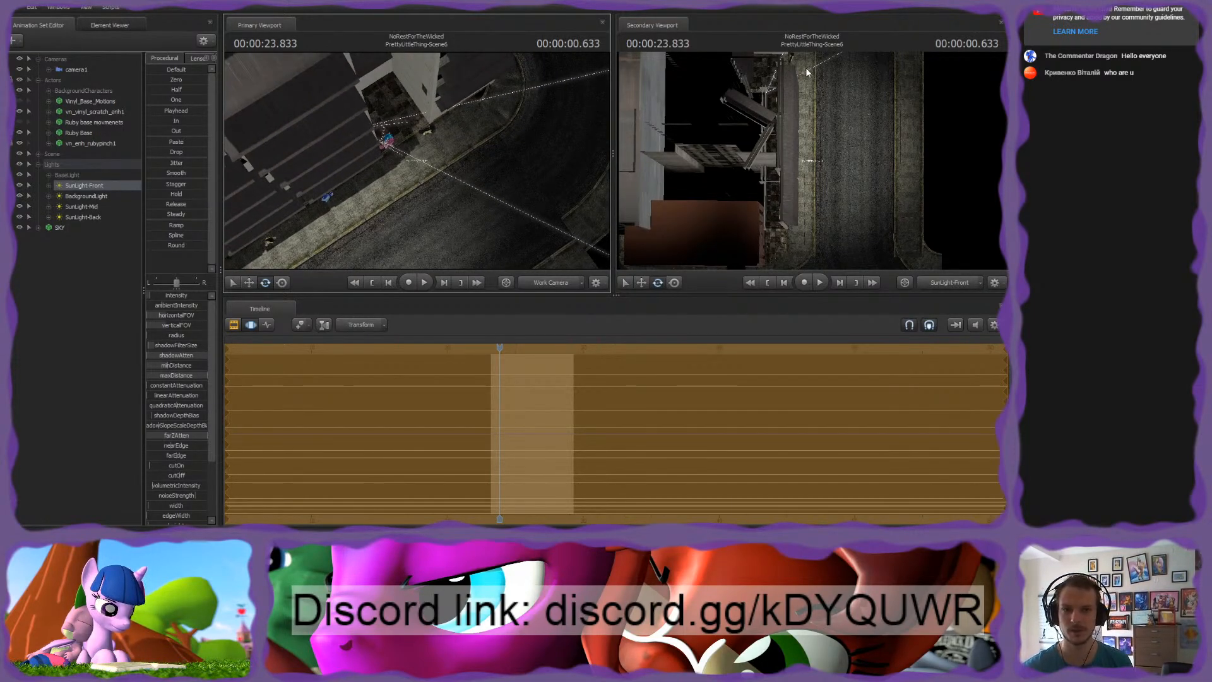
pyautogui.press('w')
pyautogui.moveTo(291, 226); pyautogui.dragTo(344, 221)
pyautogui.press('a')
pyautogui.press('w')
pyautogui.press('s')
pyautogui.moveTo(417, 166); pyautogui.dragTo(390, 101)
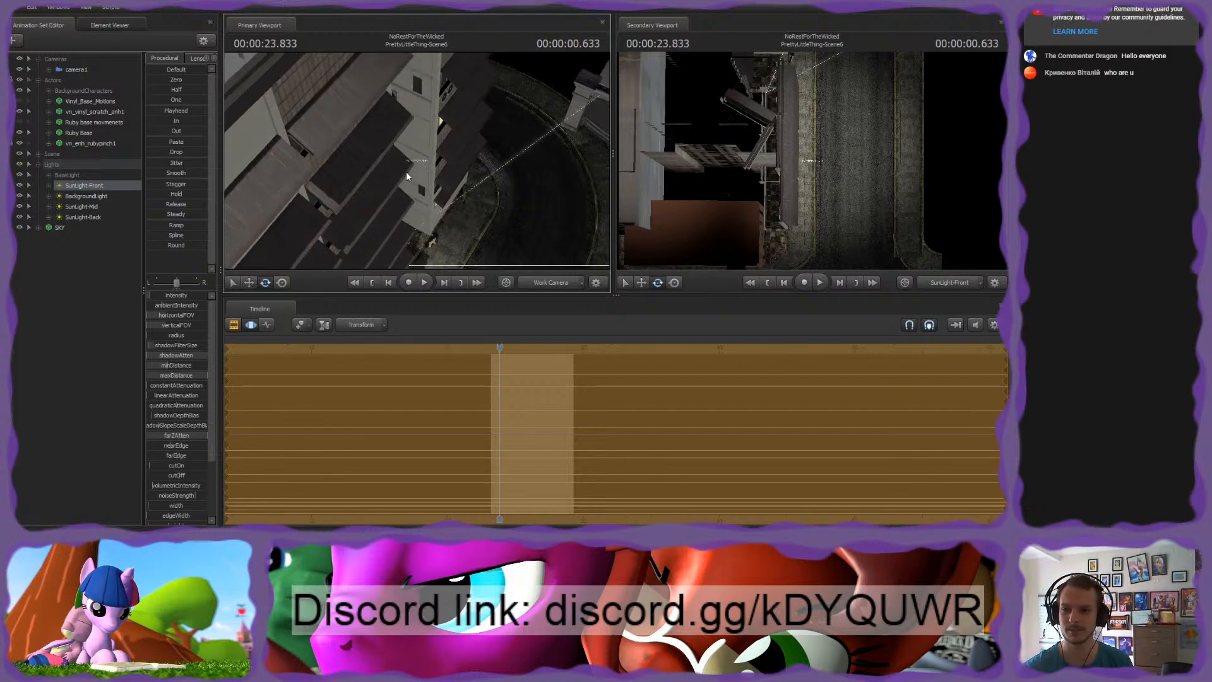
# Inspect the shadows and lighting on the pavement around the unicorns and the black-maned pony from close range
pyautogui.moveTo(462, 162); pyautogui.dragTo(452, 189)
pyautogui.press('w')
pyautogui.press('w')
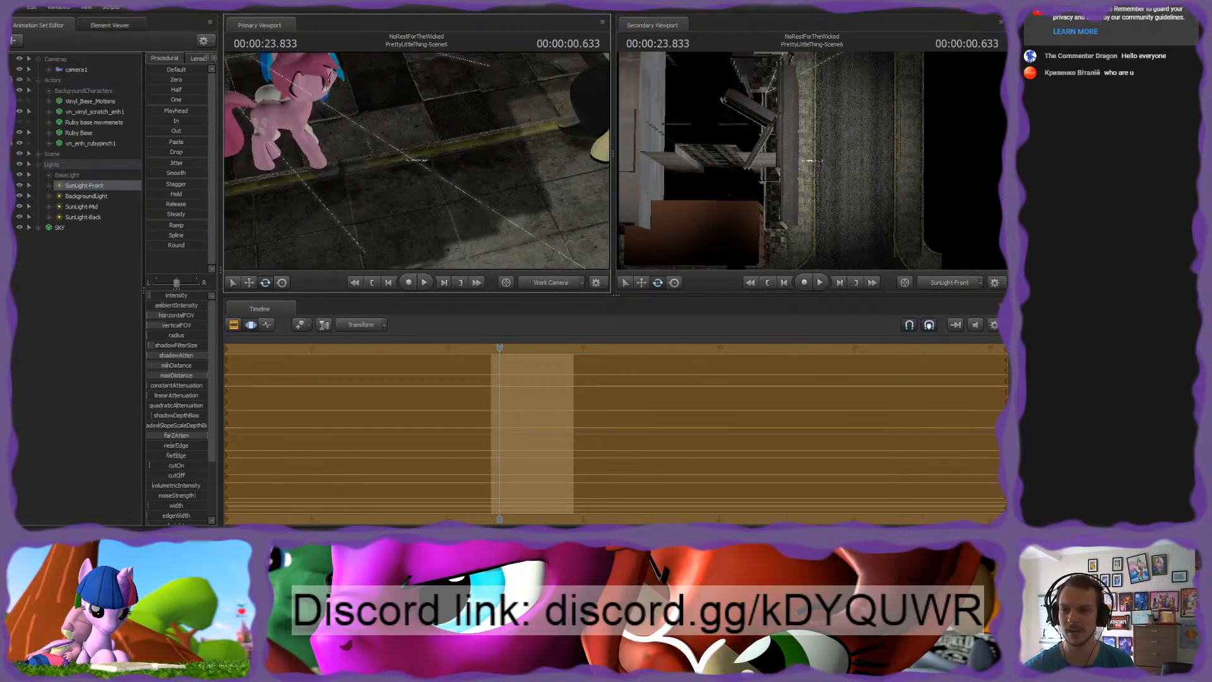
pyautogui.moveTo(465, 176); pyautogui.dragTo(422, 166)
pyautogui.press('w')
pyautogui.press('s')
pyautogui.press('w')
pyautogui.press('d')
pyautogui.press('w')
pyautogui.press('w')
pyautogui.press('s')
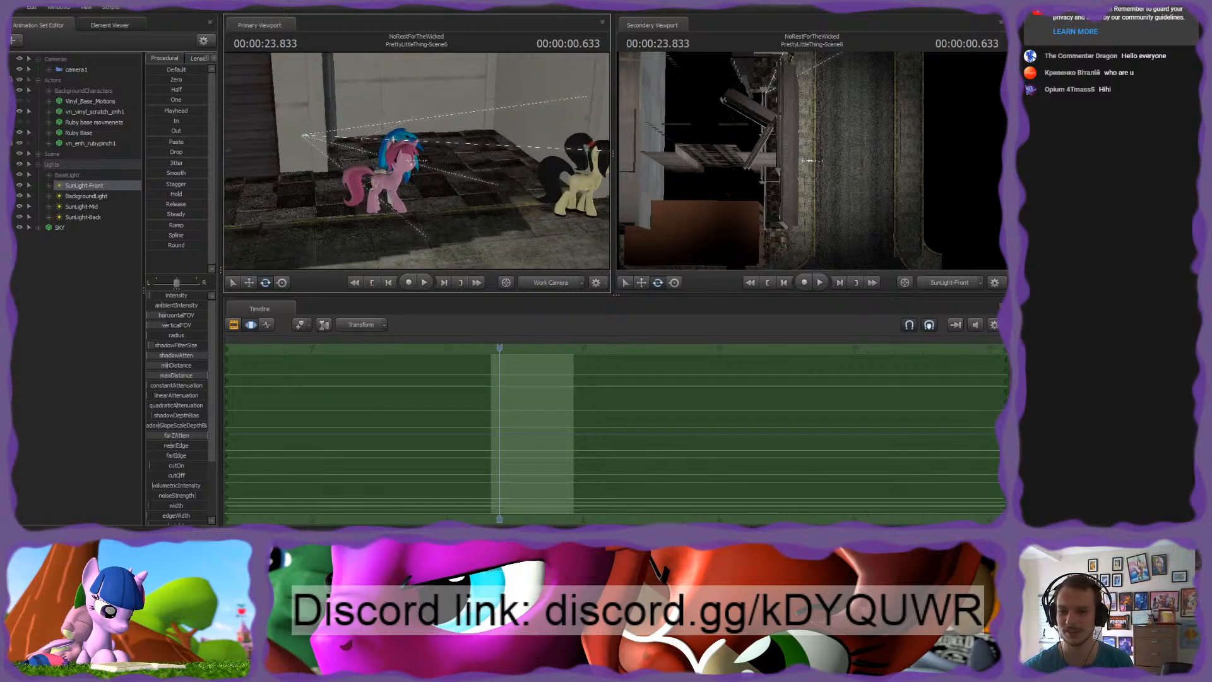
# Show camera1 in the secondary viewport and examine the empty surroundings beyond the end of the street
pyautogui.click(82, 68)
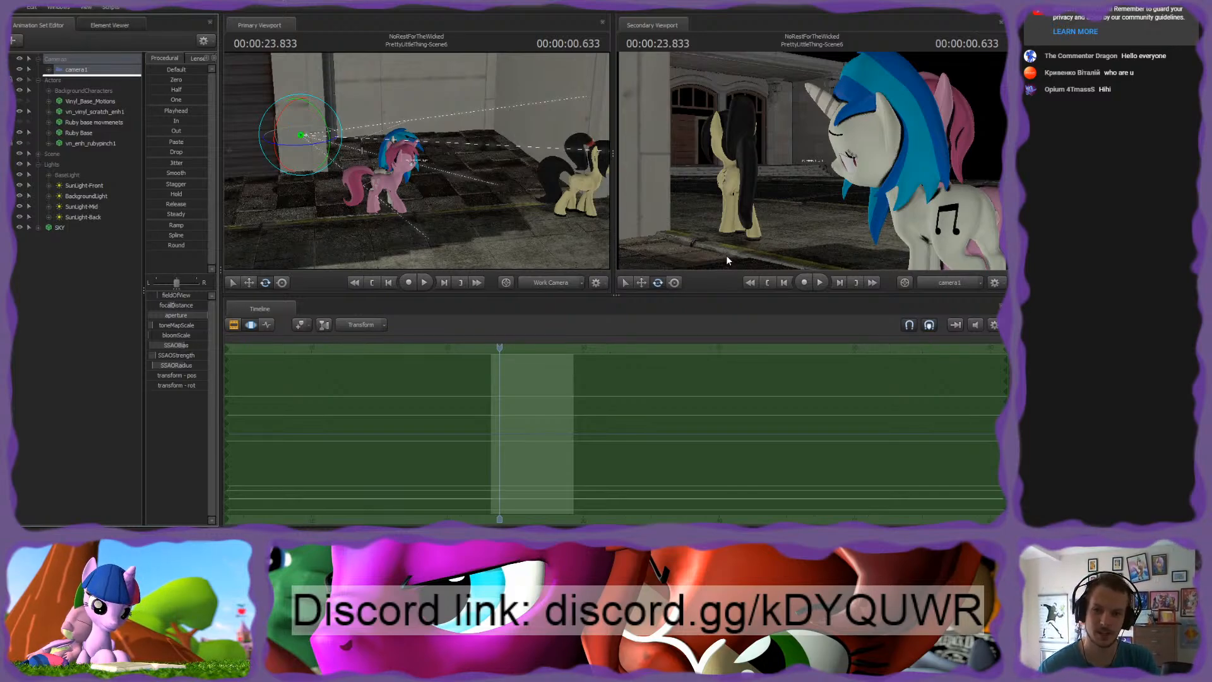
pyautogui.press('s')
pyautogui.moveTo(505, 167); pyautogui.dragTo(549, 194)
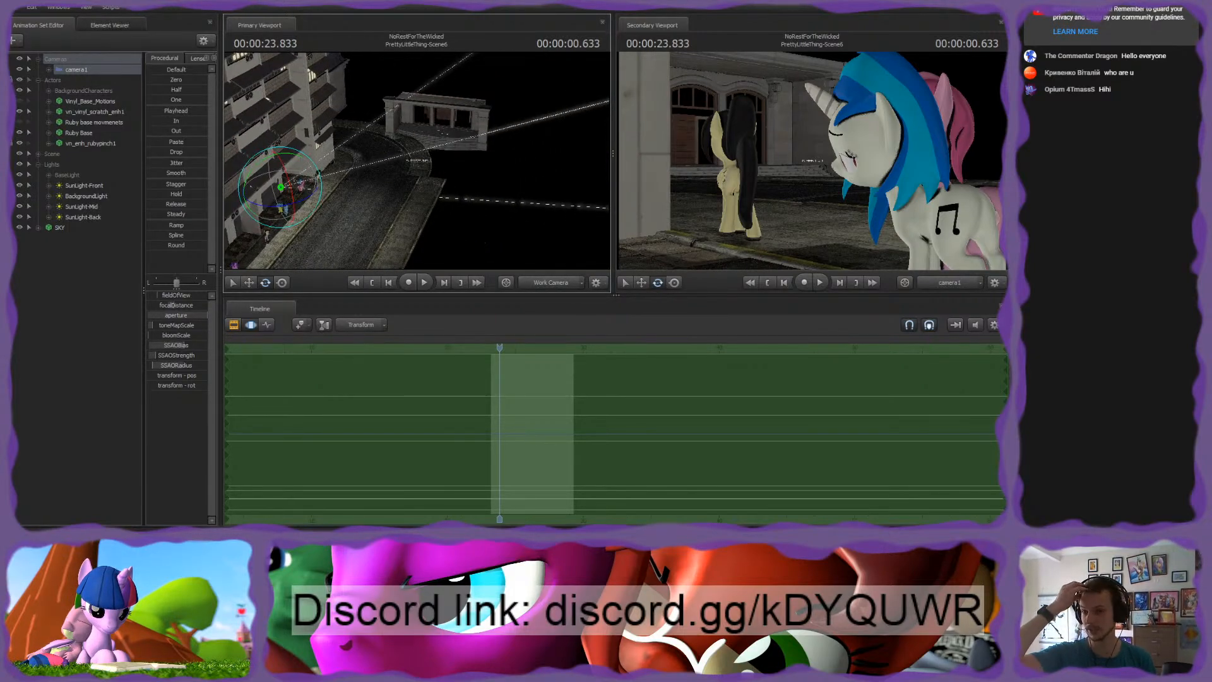
pyautogui.moveTo(455, 126); pyautogui.dragTo(456, 131)
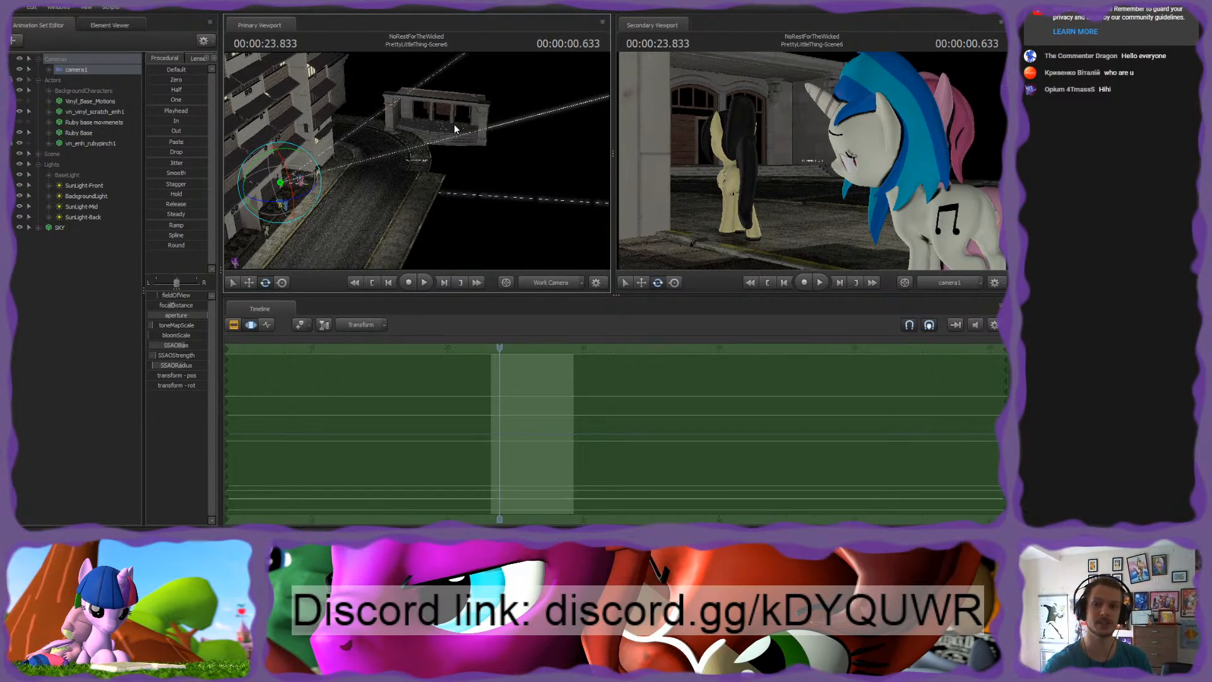
pyautogui.moveTo(500, 128); pyautogui.dragTo(418, 162)
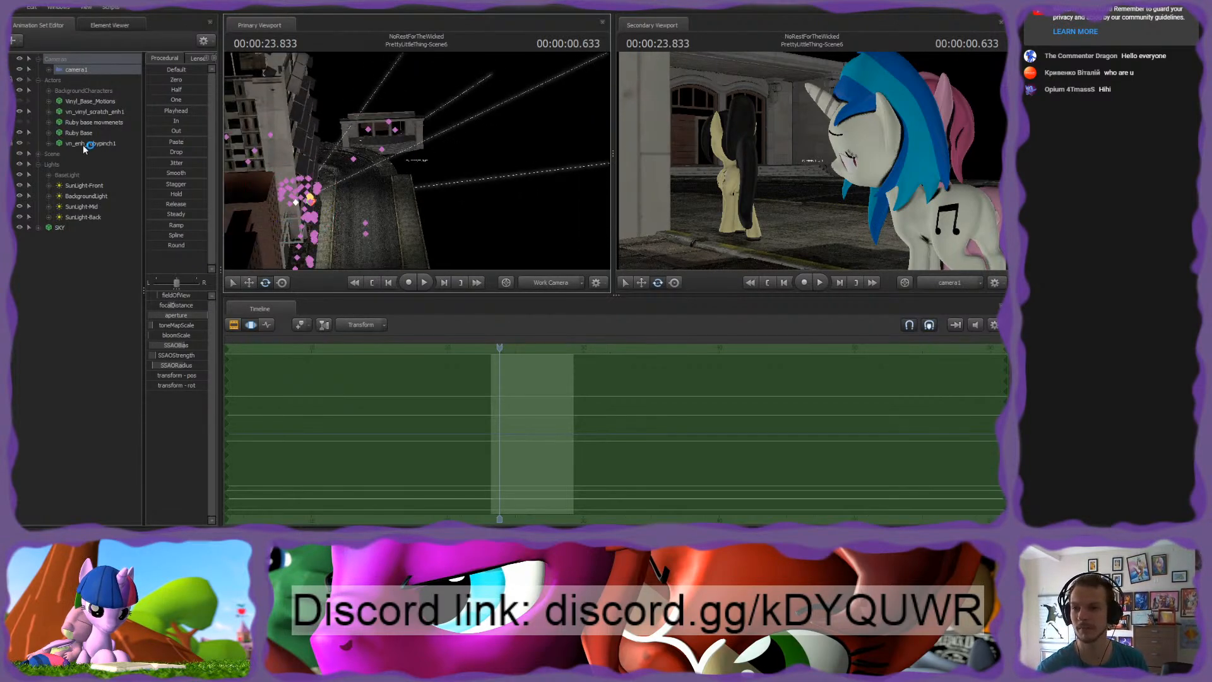
# Collapse the Actors and Lights groups and add the building055 skybox model to the animation set list
pyautogui.click(82, 144)
pyautogui.click(38, 80)
pyautogui.click(38, 101)
pyautogui.click(51, 185)
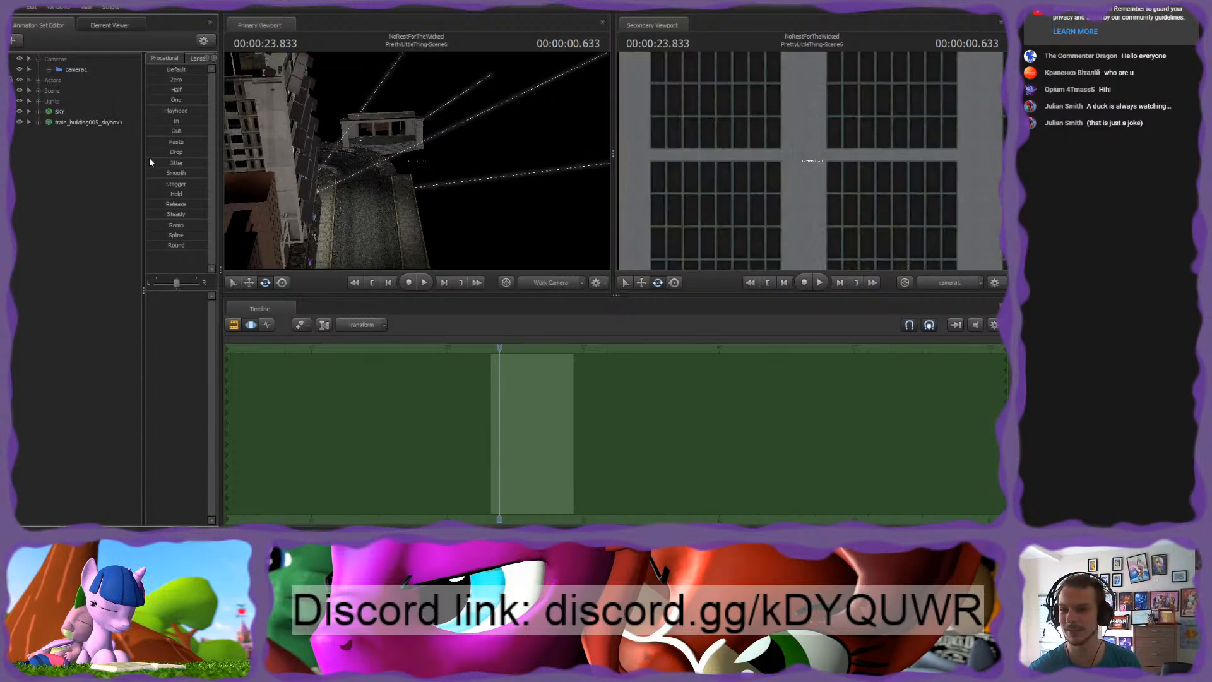
# Move the train building skybox model away from the shot camera to the outer edge of the road
pyautogui.click(83, 123)
pyautogui.moveTo(379, 164); pyautogui.dragTo(520, 186)
pyautogui.press('w')
pyautogui.press('w')
pyautogui.press('w')
pyautogui.press('s')
# Add a scale control to the train building skybox model and enlarge the building with rootTransform_scale
pyautogui.click(29, 122)
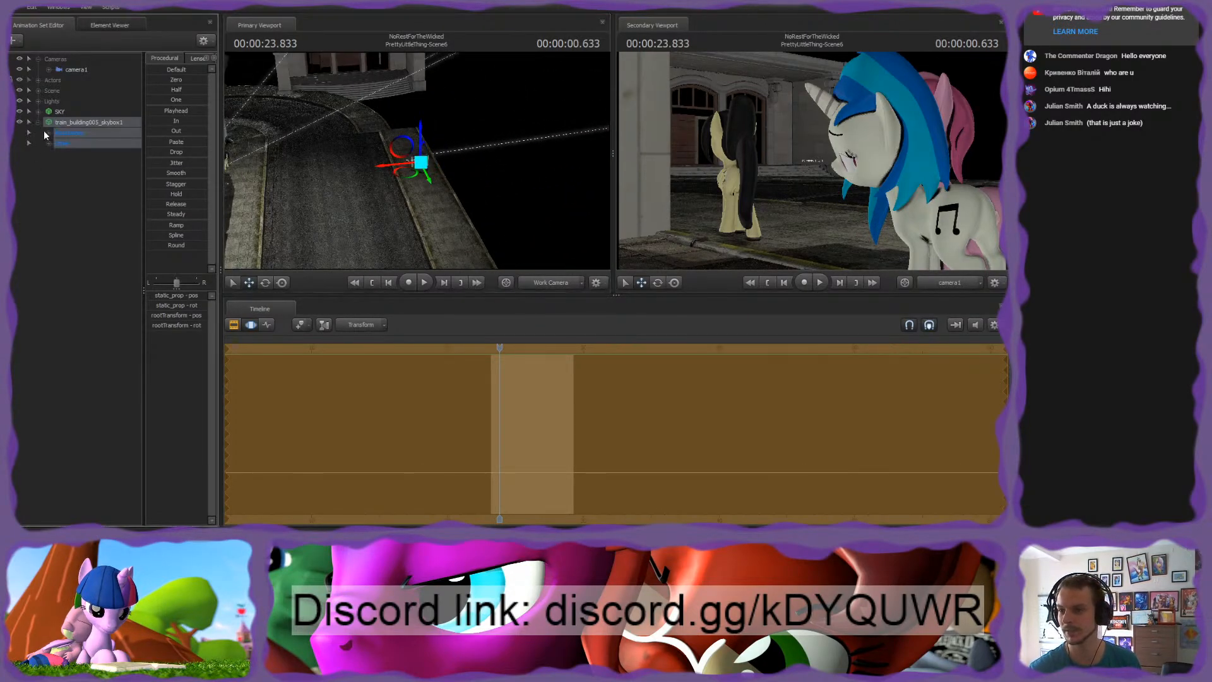
pyautogui.click(73, 144)
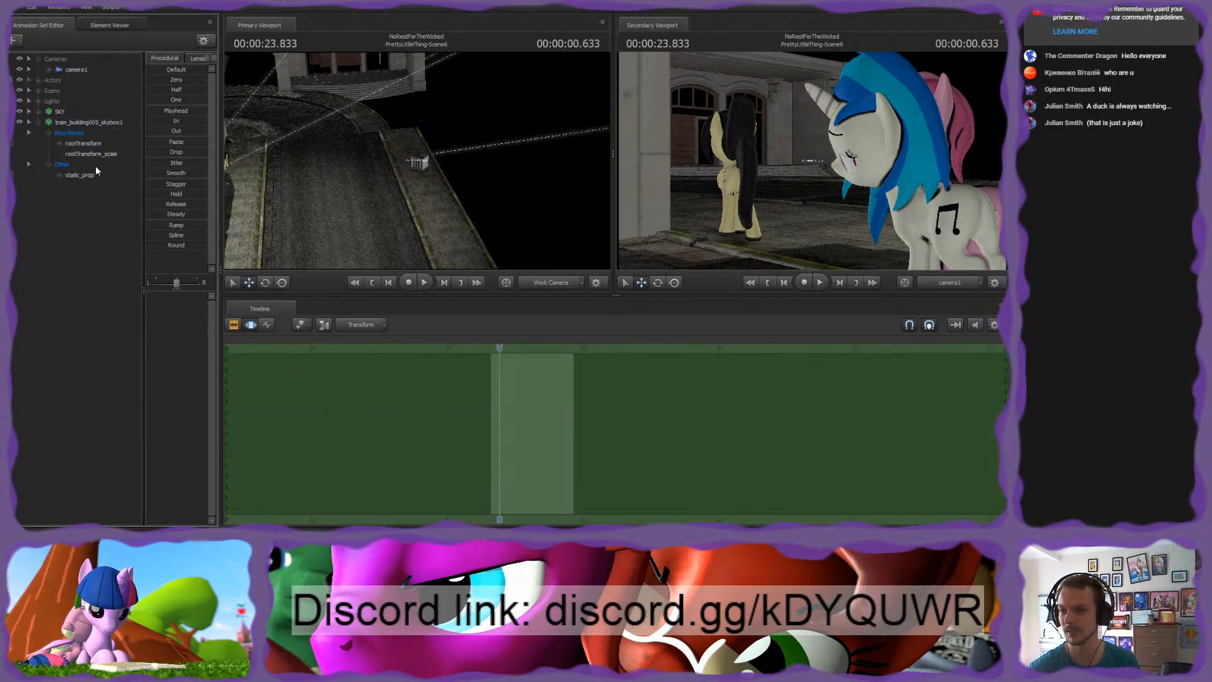
pyautogui.click(91, 154)
pyautogui.click(163, 297)
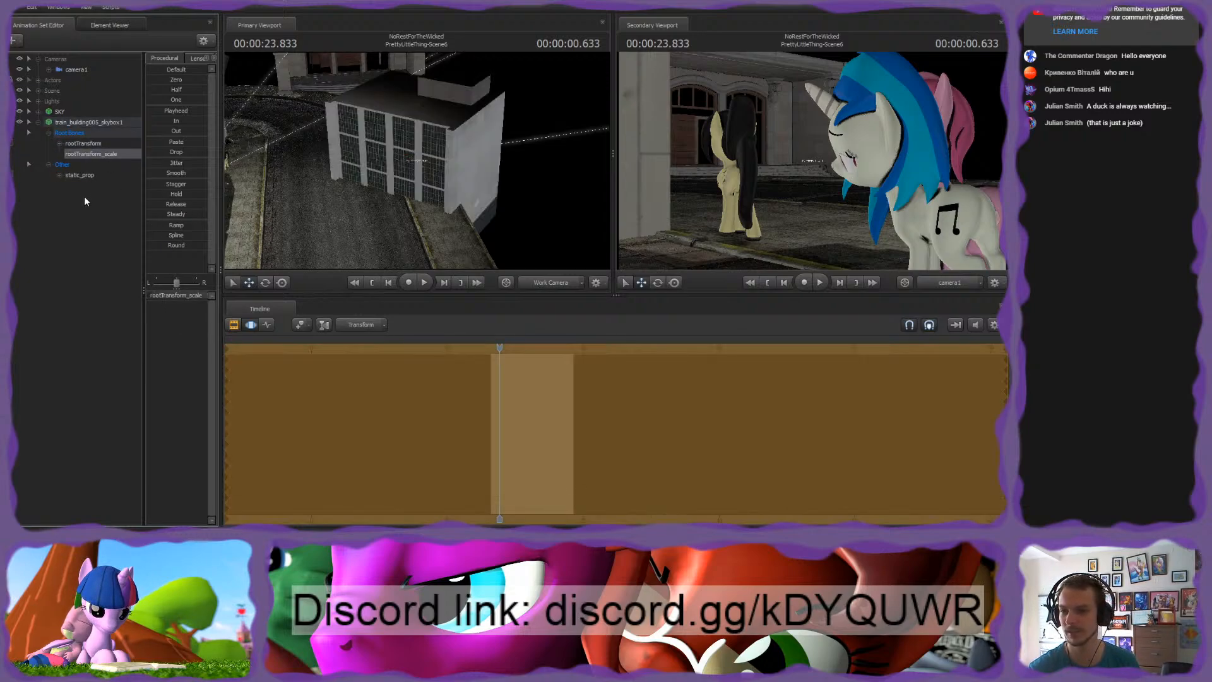
# Raise the enlarged train building by its rootTransform, rotate it and position it beyond the road
pyautogui.click(99, 143)
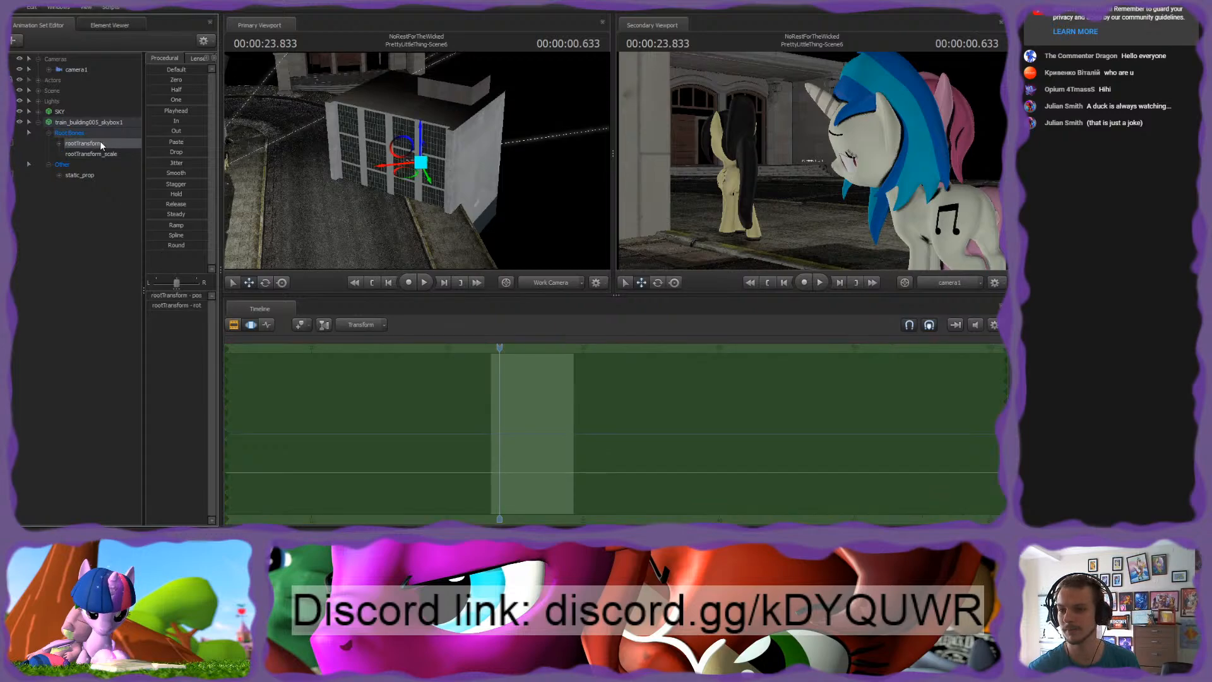
pyautogui.moveTo(422, 142); pyautogui.dragTo(418, 81)
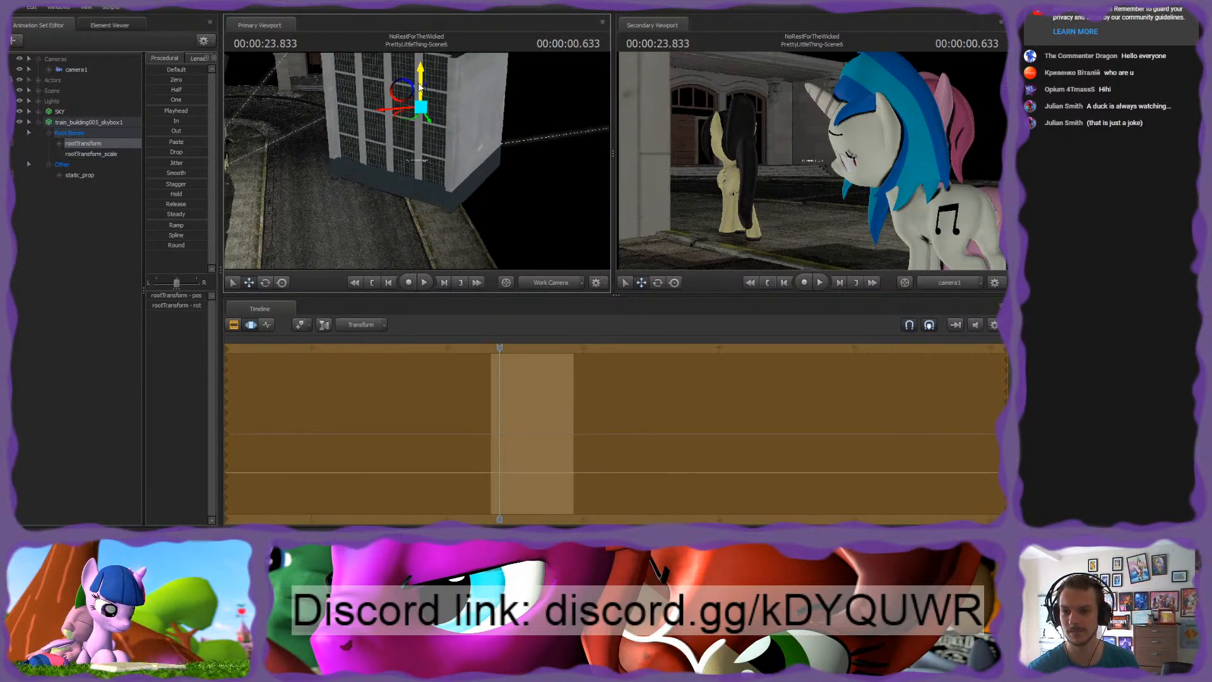
pyautogui.press('e')
pyautogui.moveTo(411, 128); pyautogui.dragTo(334, 120)
pyautogui.press('w')
pyautogui.moveTo(385, 152); pyautogui.dragTo(421, 160)
# Delete the train building skybox model from the animation set list
pyautogui.click(98, 124)
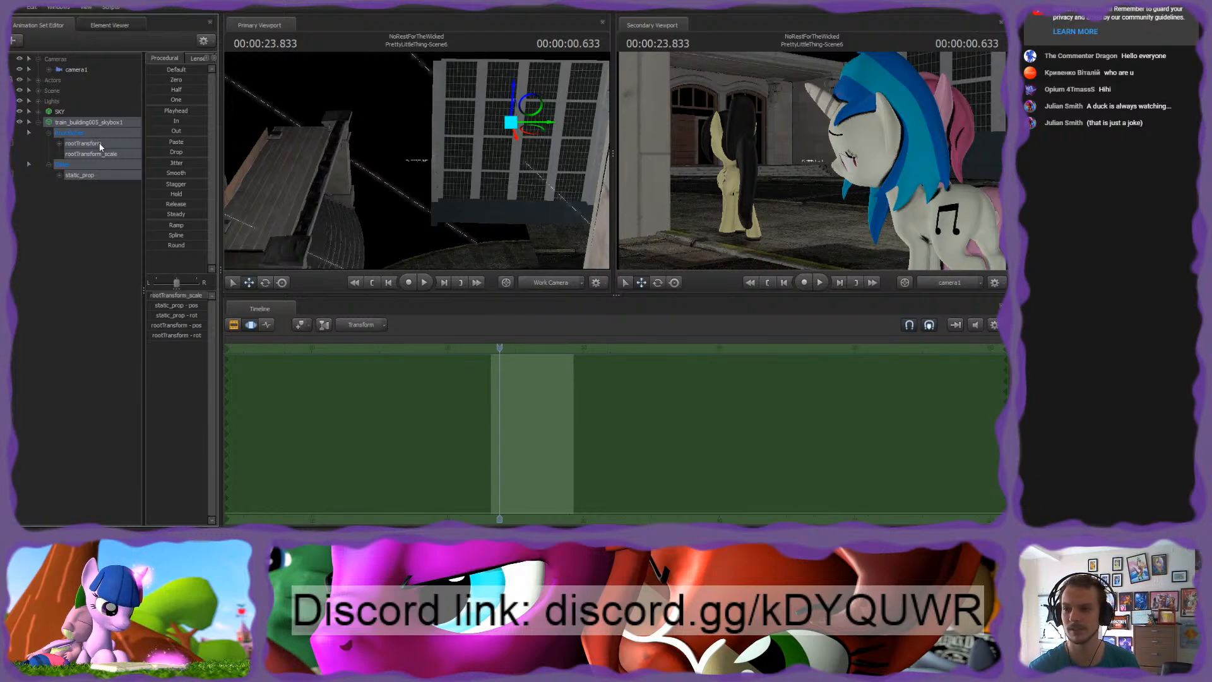
pyautogui.press('Delete')
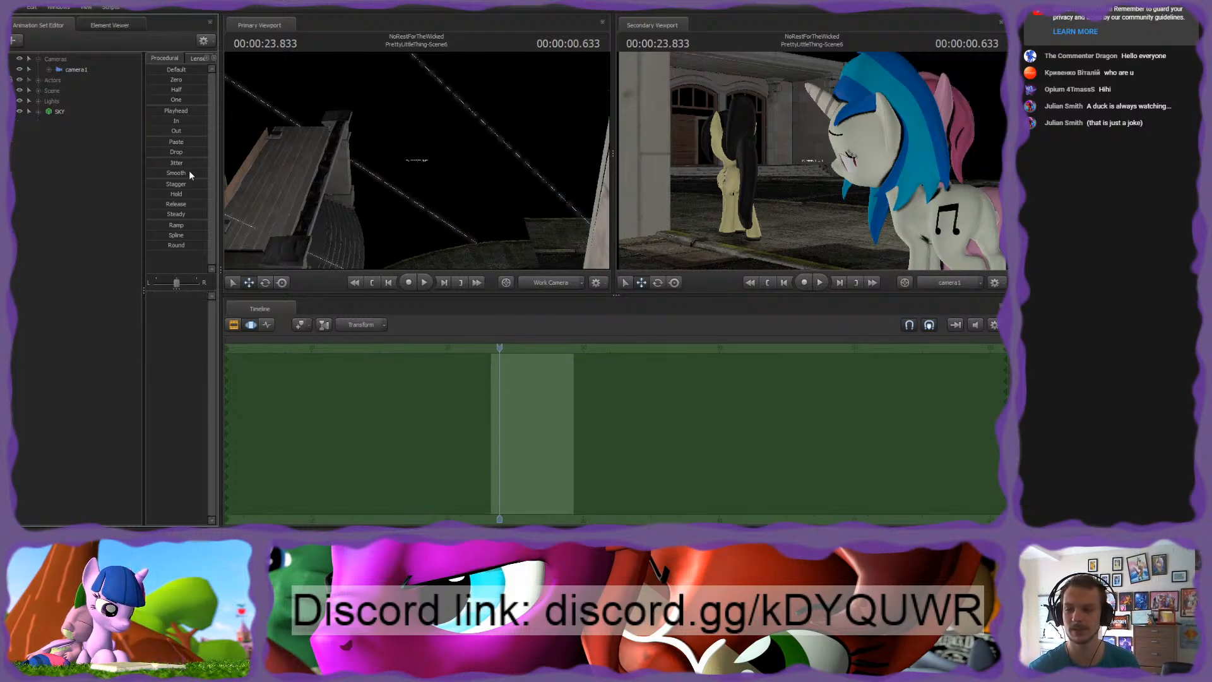
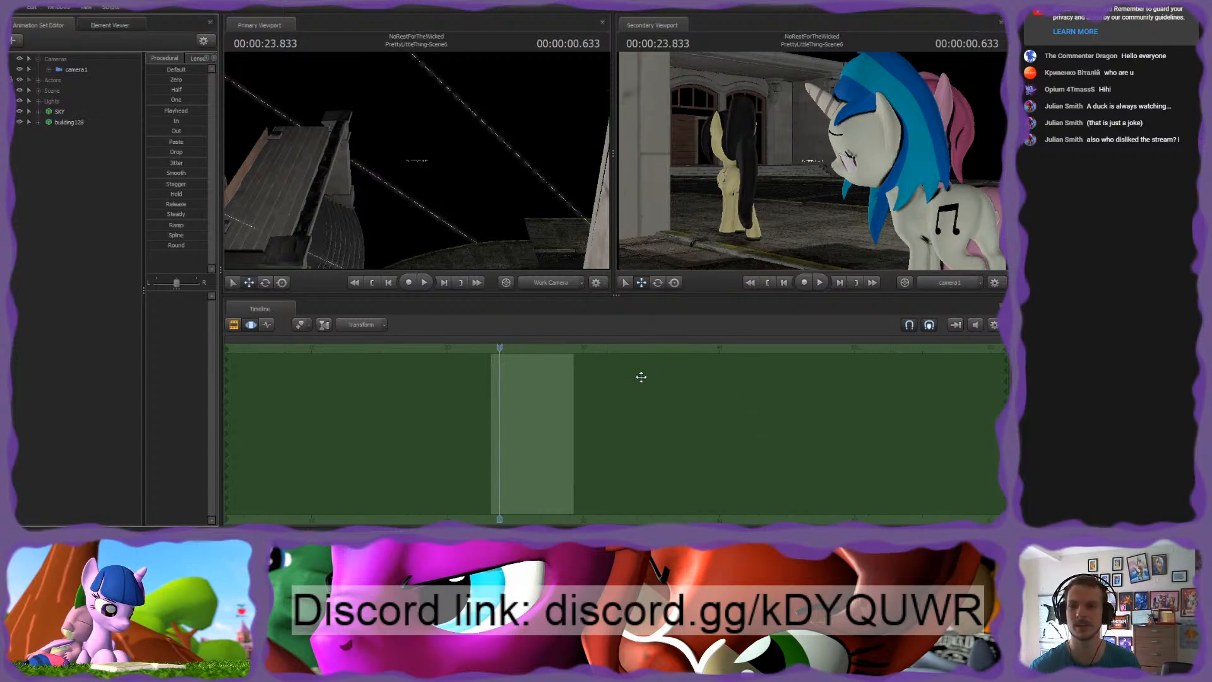
# Locate the building128 model in the work camera view and examine its position and rotation curves
pyautogui.moveTo(442, 177); pyautogui.dragTo(416, 161)
pyautogui.click(68, 123)
pyautogui.press('s')
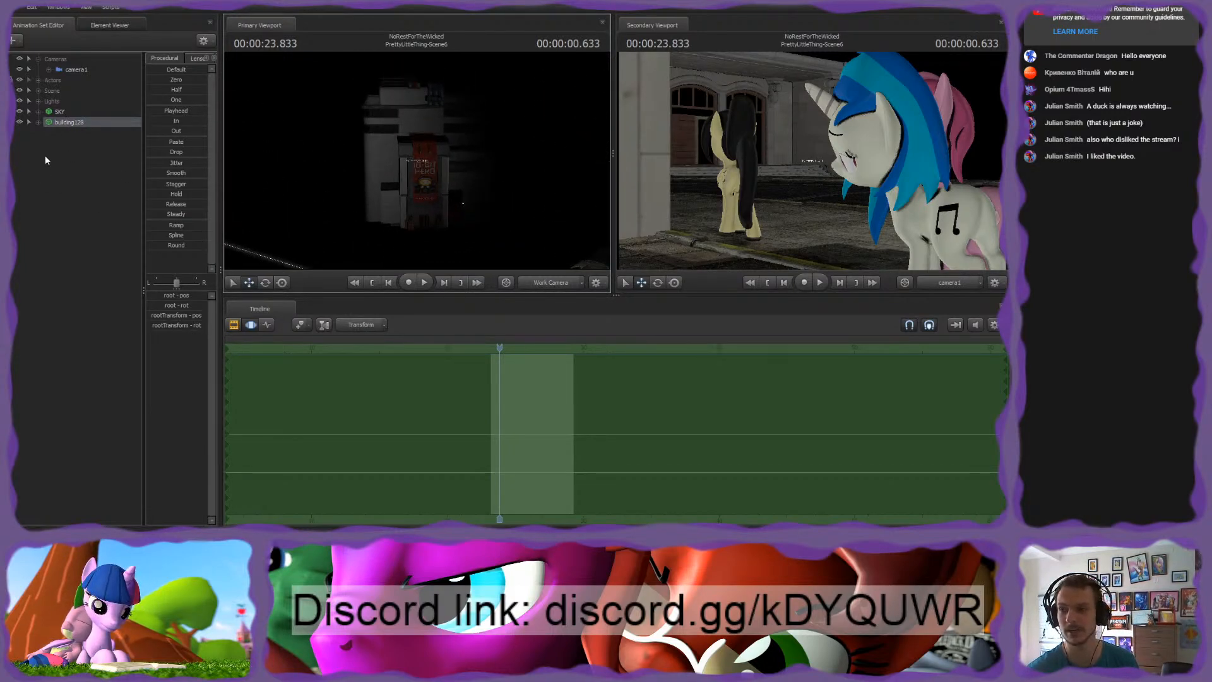
pyautogui.click(62, 126)
pyautogui.click(260, 323)
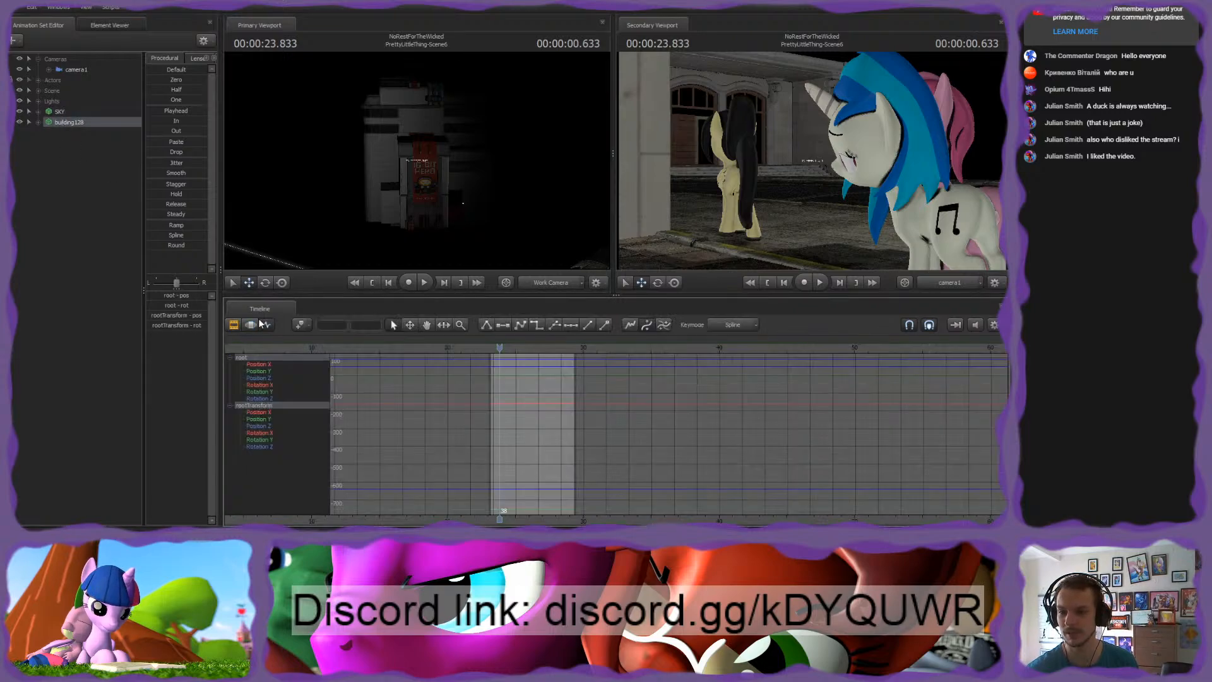
pyautogui.click(256, 324)
pyautogui.moveTo(373, 190); pyautogui.dragTo(407, 170)
pyautogui.press('s')
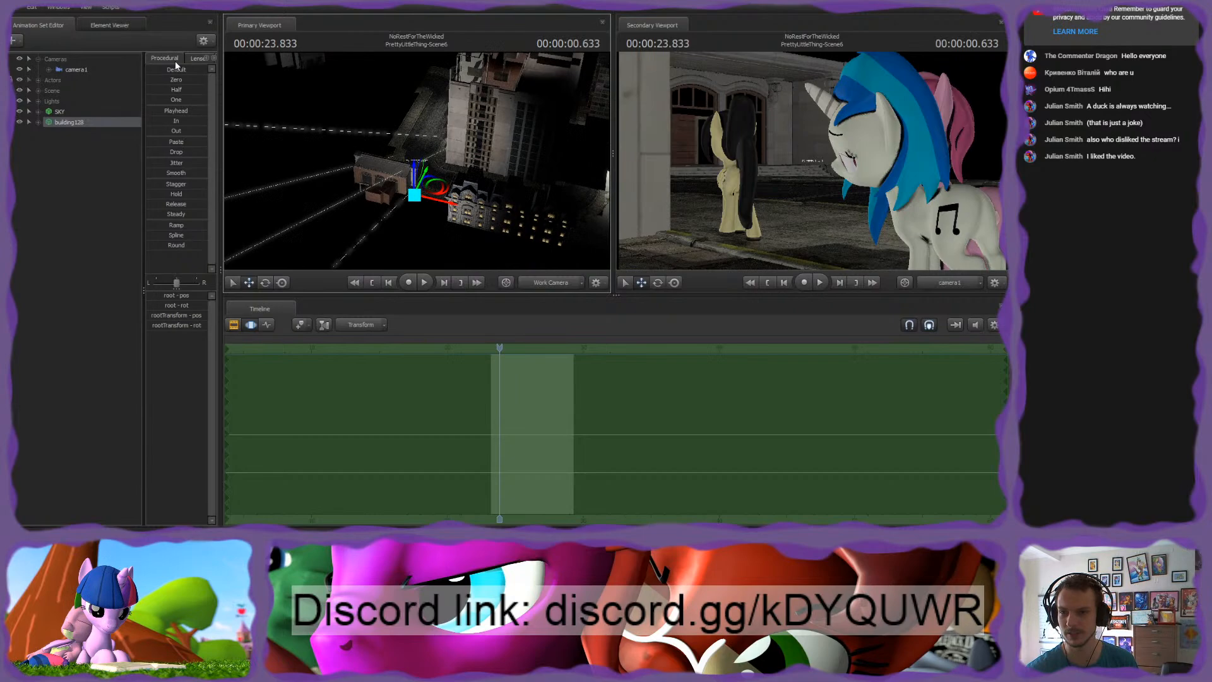
# Expand building128's root bones and reposition its root bone to bring the building to its pivot
pyautogui.click(39, 122)
pyautogui.click(48, 133)
pyautogui.click(87, 143)
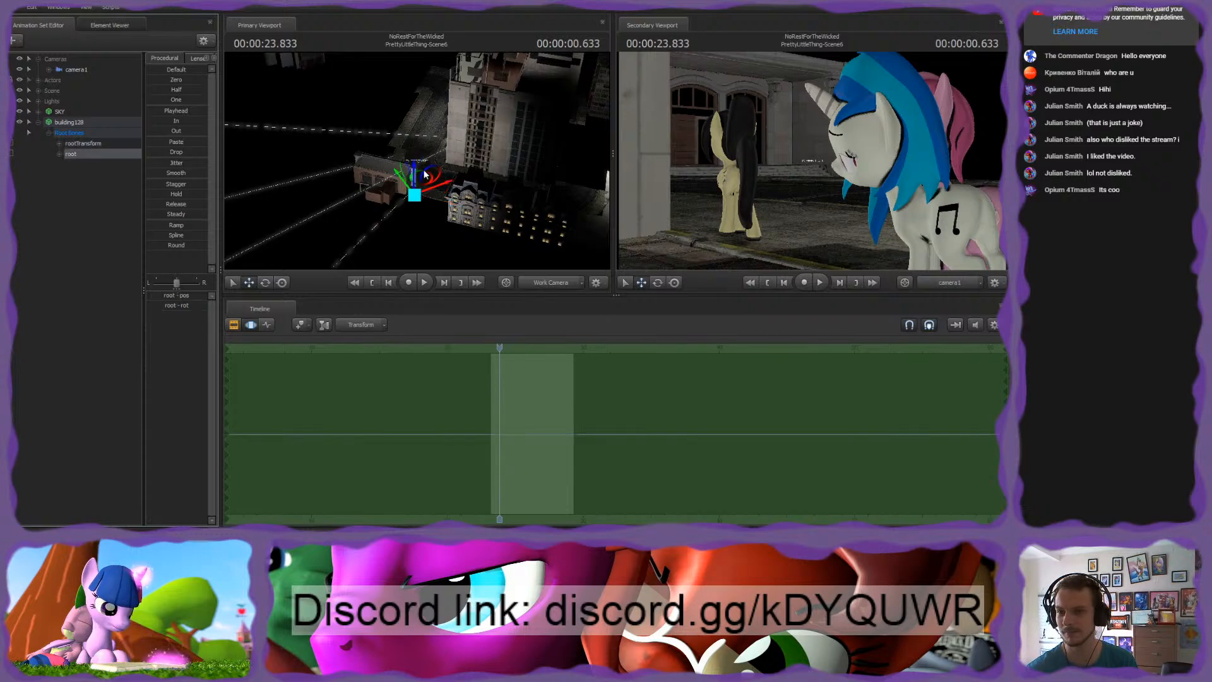
pyautogui.click(93, 154)
pyautogui.moveTo(630, 389); pyautogui.dragTo(121, 243)
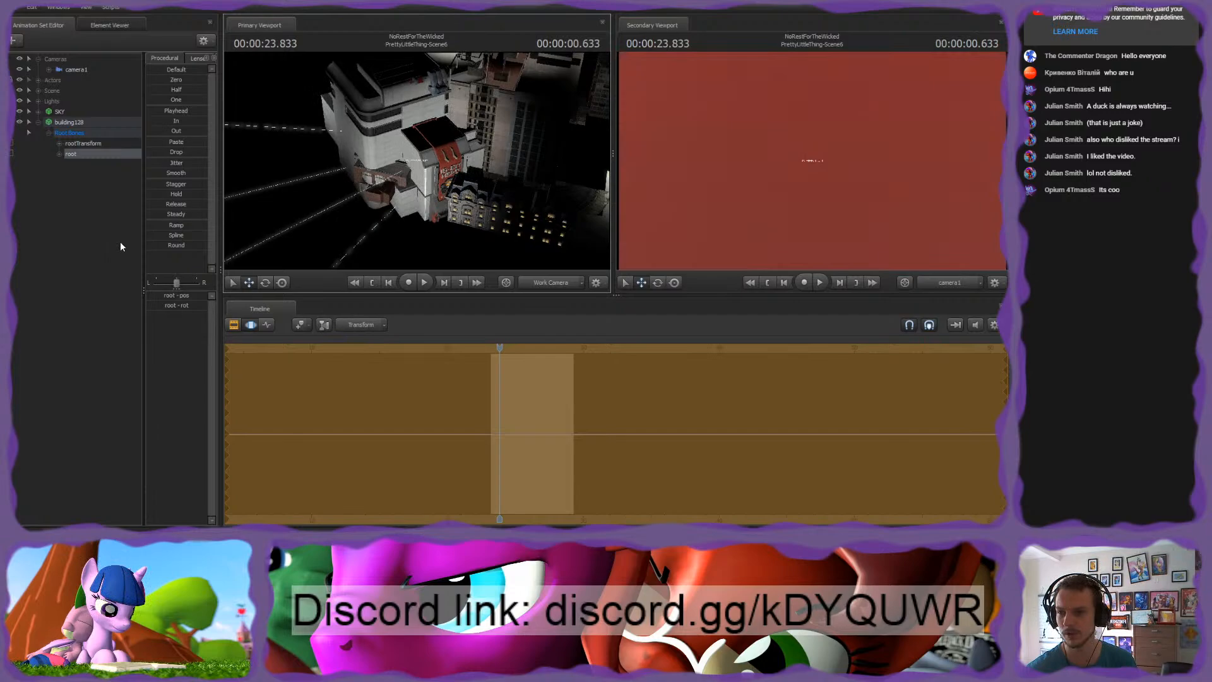
# Move building128 by its rootTransform to the outer side of the curved street
pyautogui.click(96, 146)
pyautogui.moveTo(443, 185); pyautogui.dragTo(406, 131)
pyautogui.press('w')
pyautogui.moveTo(407, 131)
pyautogui.mouseDown()
pyautogui.moveTo(394, 151)
pyautogui.moveTo(414, 152)
pyautogui.moveTo(449, 207)
pyautogui.moveTo(420, 136)
pyautogui.mouseUp()
pyautogui.press('s')
pyautogui.press('e')
pyautogui.press('w')
pyautogui.moveTo(409, 215); pyautogui.dragTo(417, 161)
# Rotate building128's rootTransform and set its Z rotation to 90 in the graph editor
pyautogui.click(253, 325)
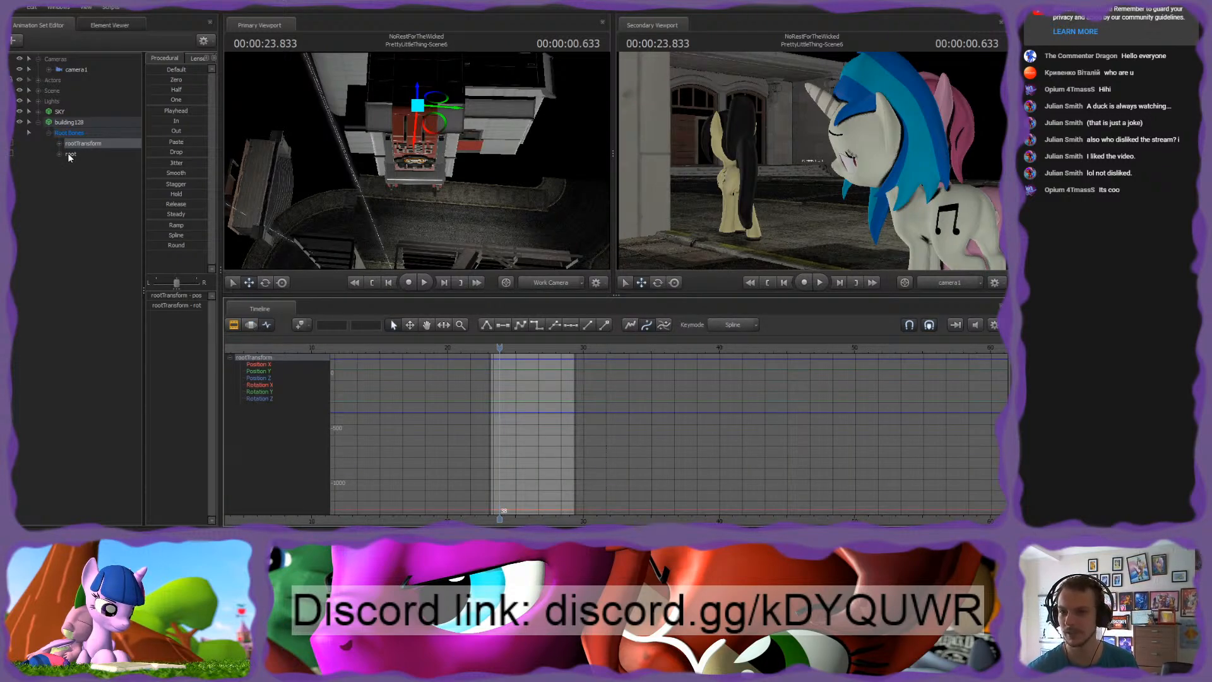
pyautogui.scroll(3, 310, 350)
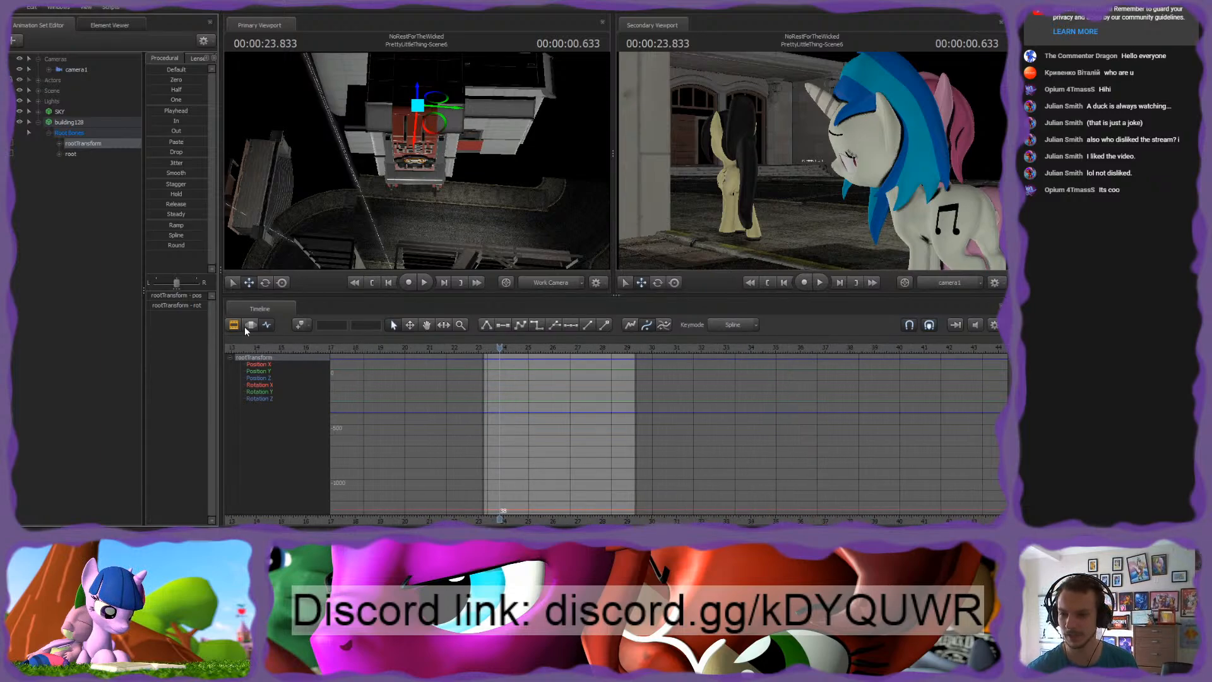
pyautogui.scroll(1, 407, 393)
pyautogui.press('e')
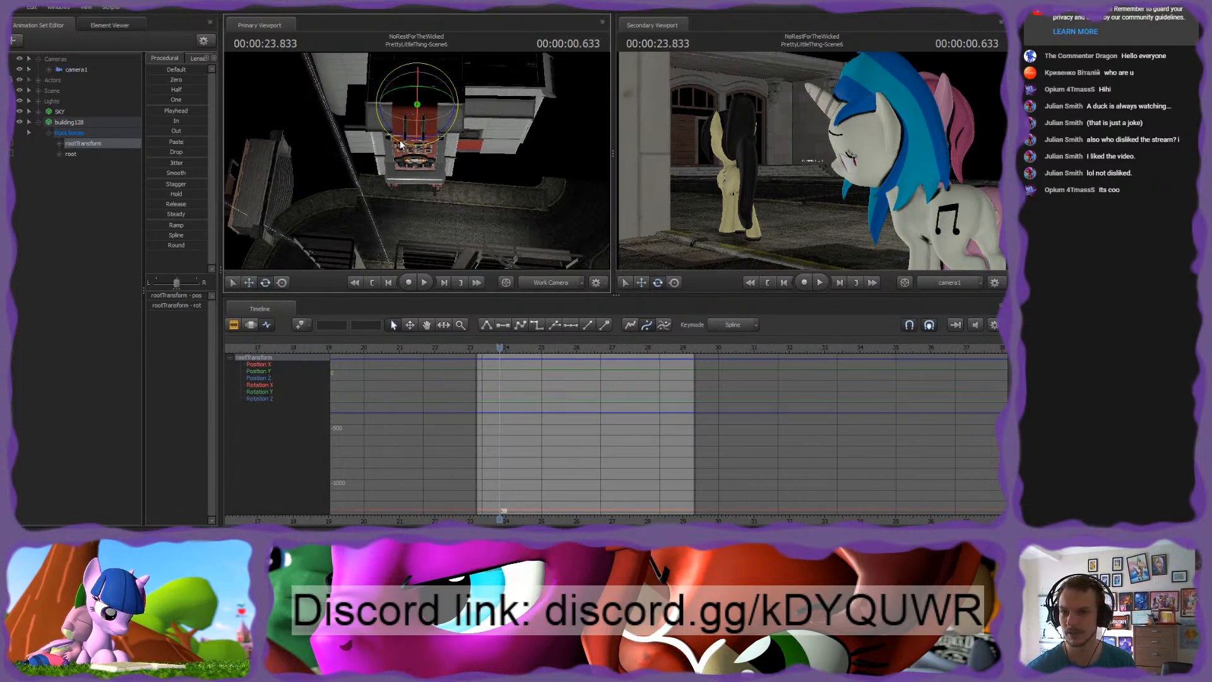
pyautogui.moveTo(437, 134); pyautogui.dragTo(430, 137)
pyautogui.moveTo(507, 355); pyautogui.dragTo(494, 363)
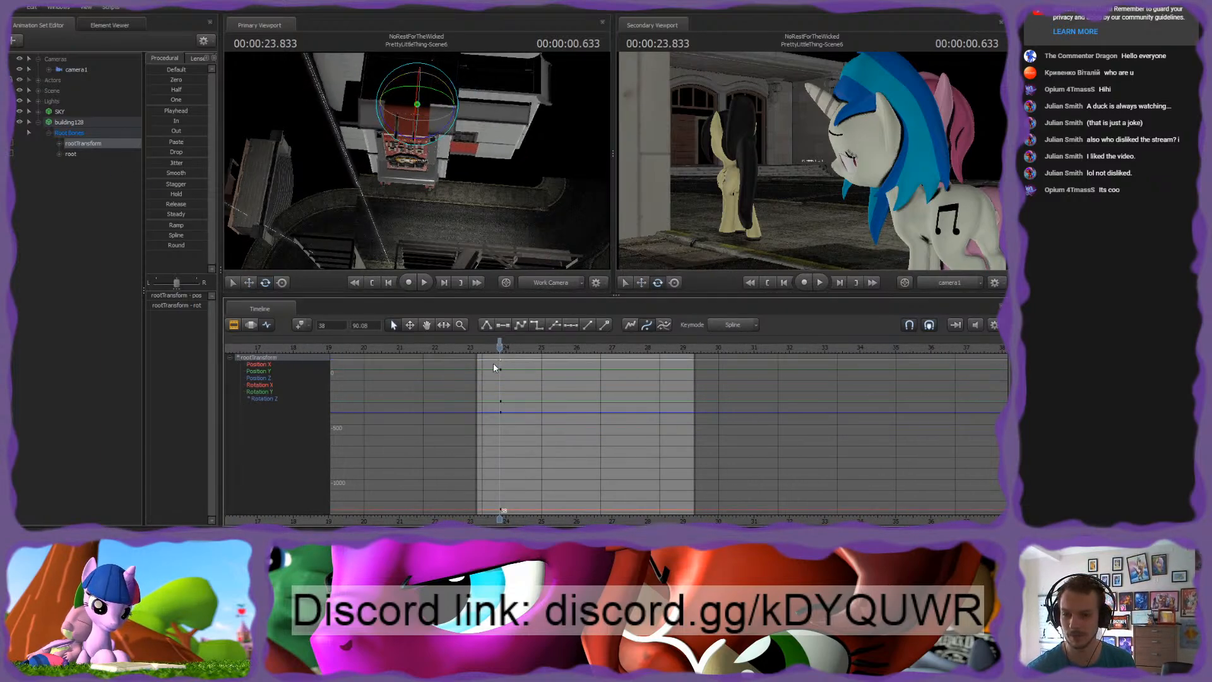
pyautogui.moveTo(375, 325); pyautogui.dragTo(327, 325)
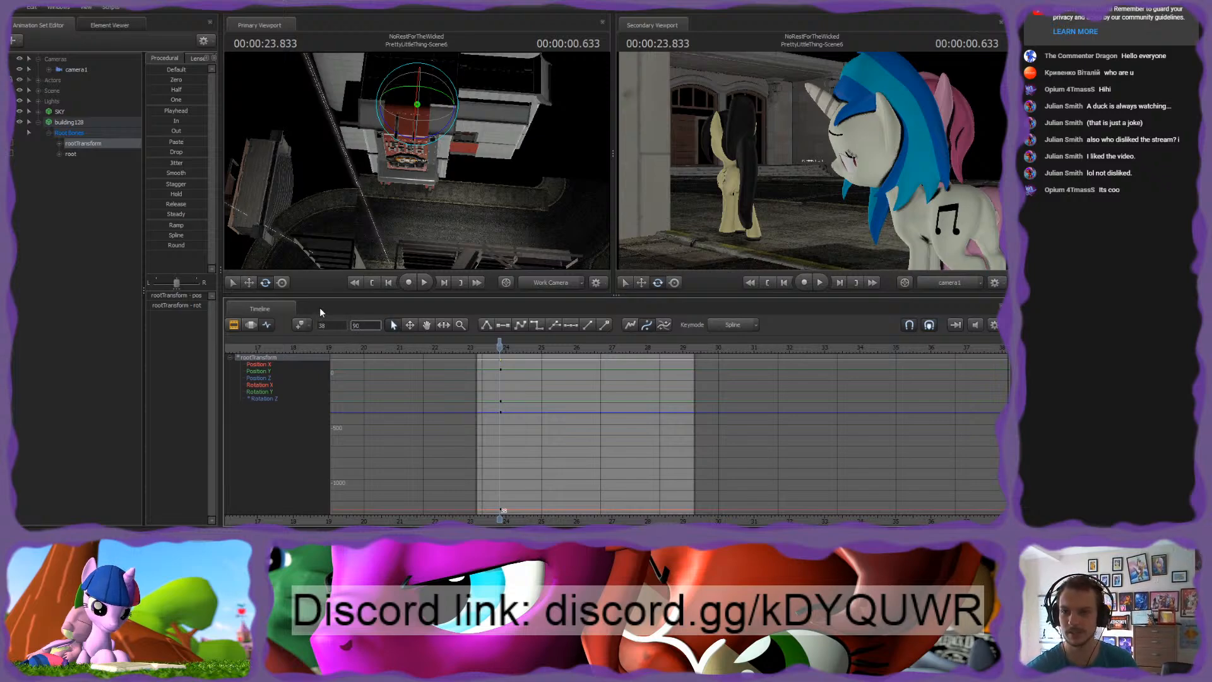
pyautogui.press('Return')
# Select the whole building128 model and nudge it into place beside the curved street
pyautogui.click(74, 124)
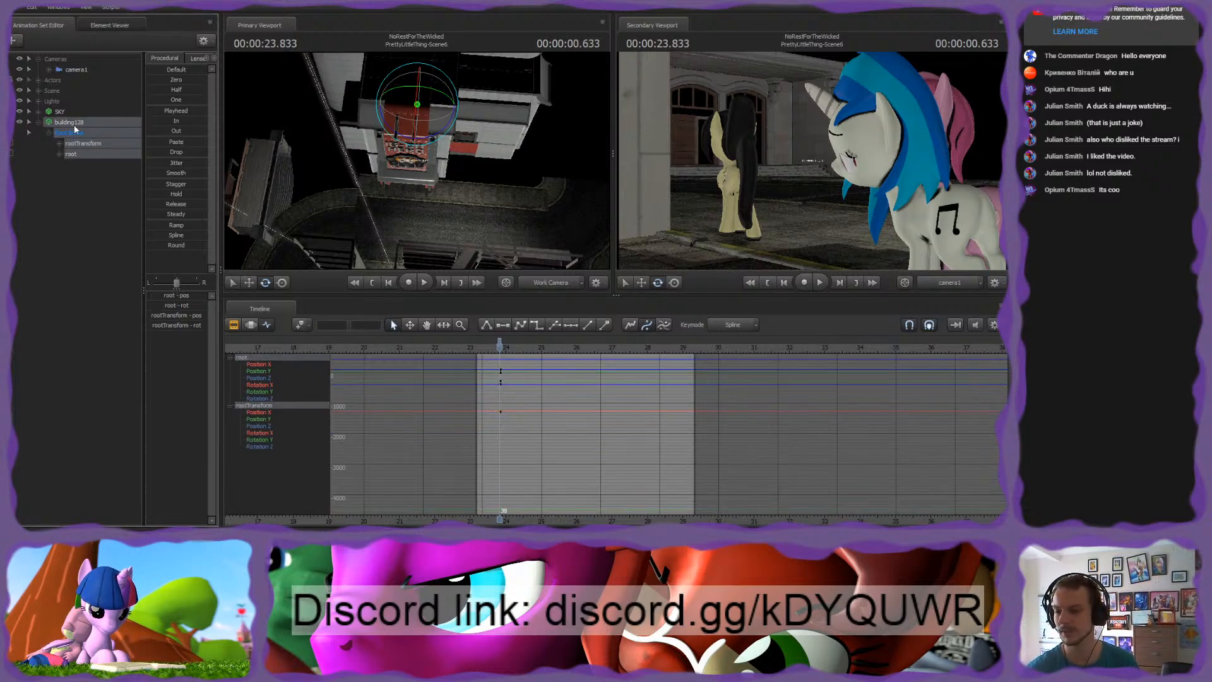
pyautogui.click(249, 325)
pyautogui.moveTo(409, 221); pyautogui.dragTo(414, 213)
pyautogui.press('w')
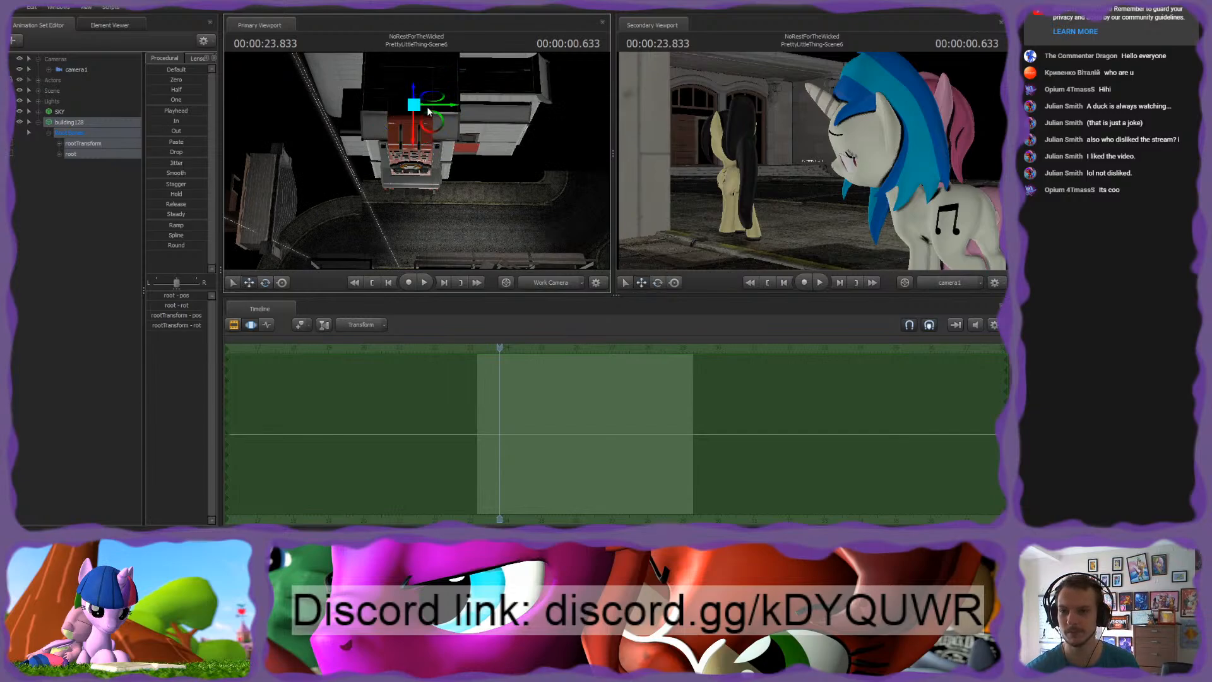
pyautogui.moveTo(430, 127); pyautogui.dragTo(433, 117)
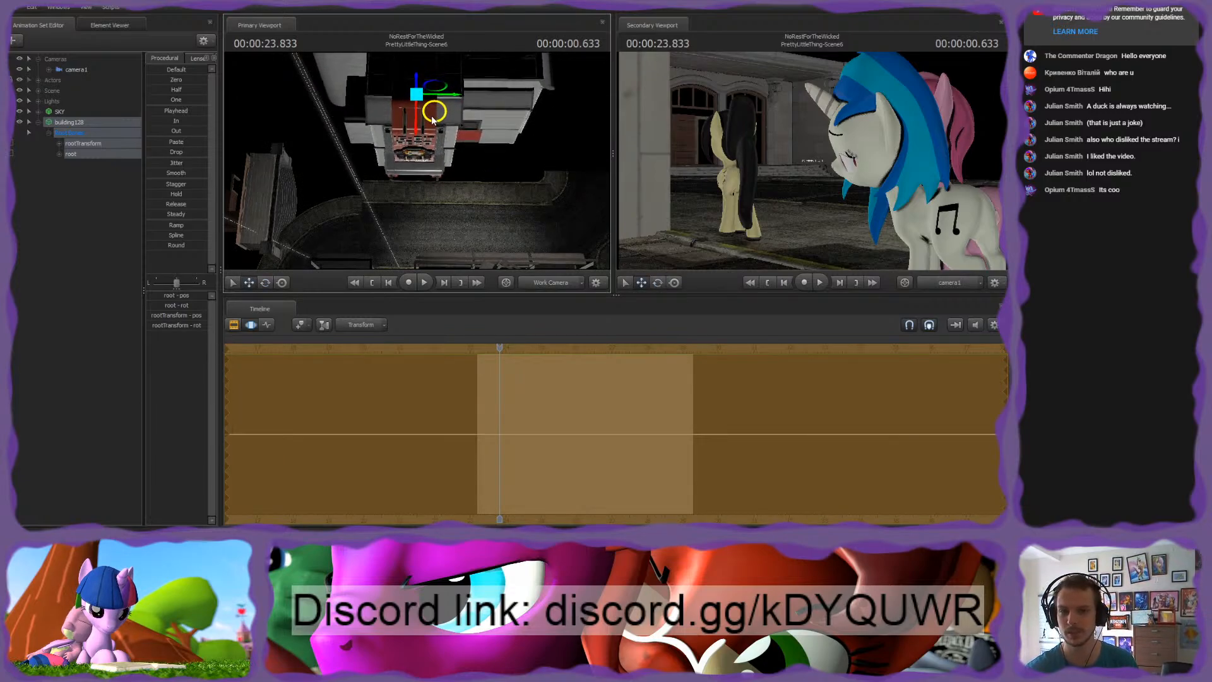
pyautogui.moveTo(430, 166); pyautogui.dragTo(428, 169)
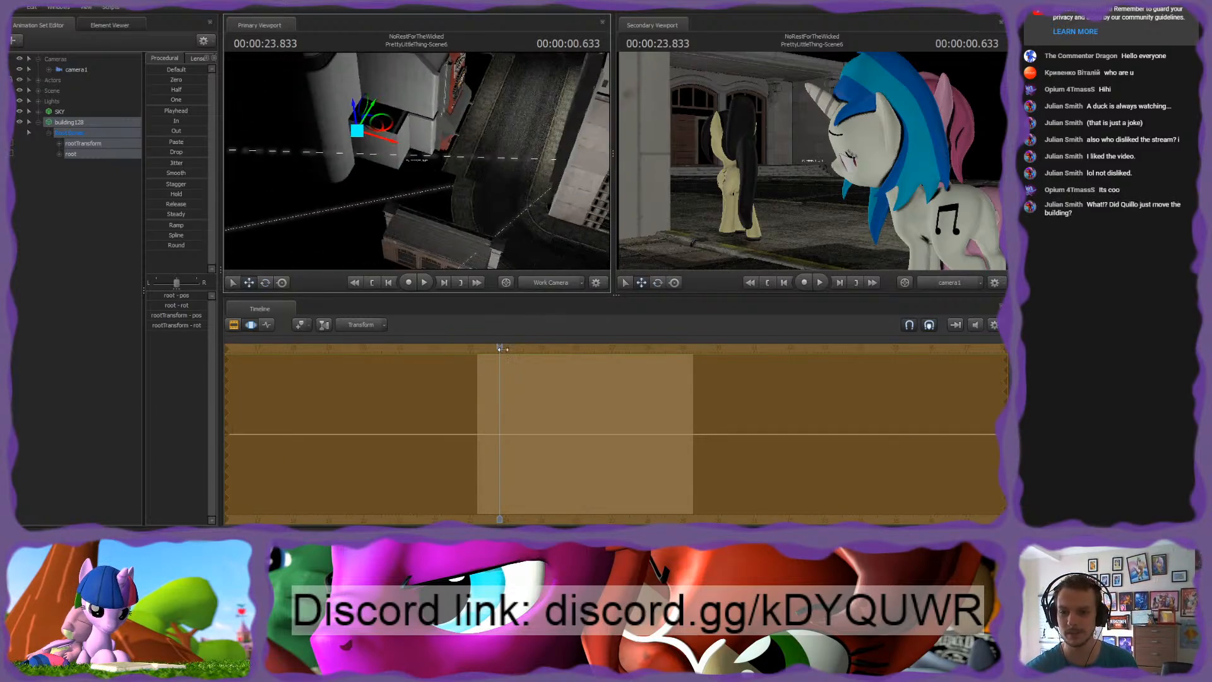
# Scrub the shot to 00:00:26.383 and delete the building128 model
pyautogui.moveTo(502, 348); pyautogui.dragTo(589, 357)
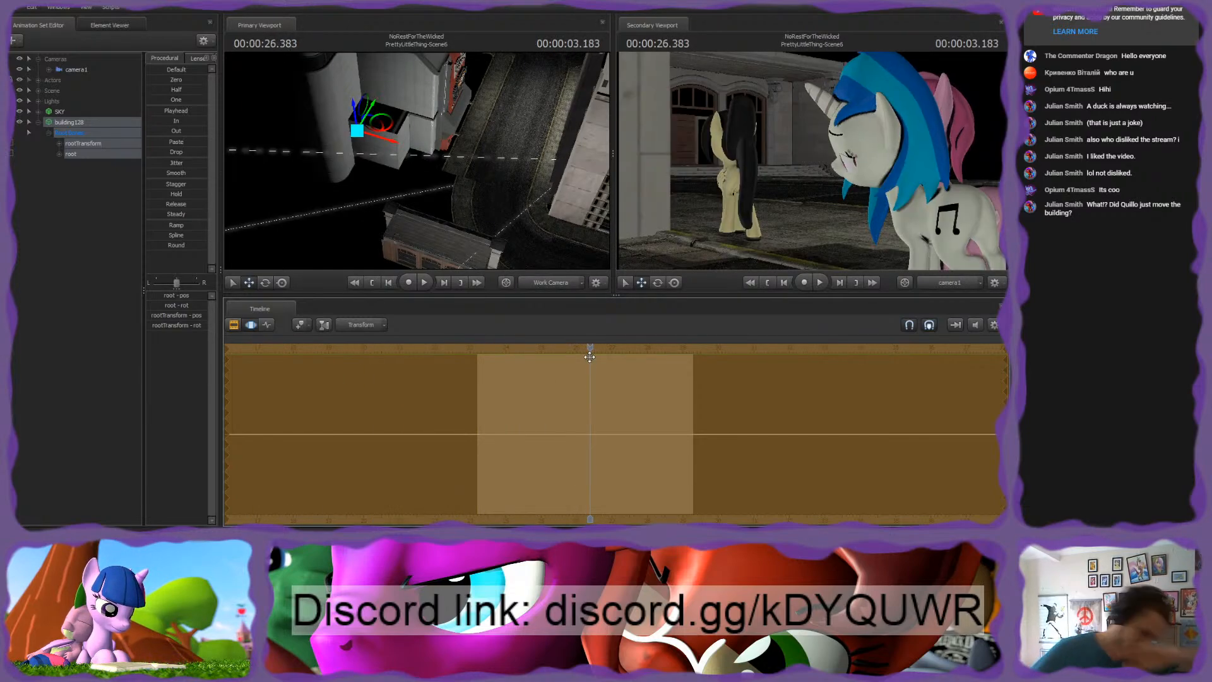
pyautogui.click(99, 125)
pyautogui.press('Delete')
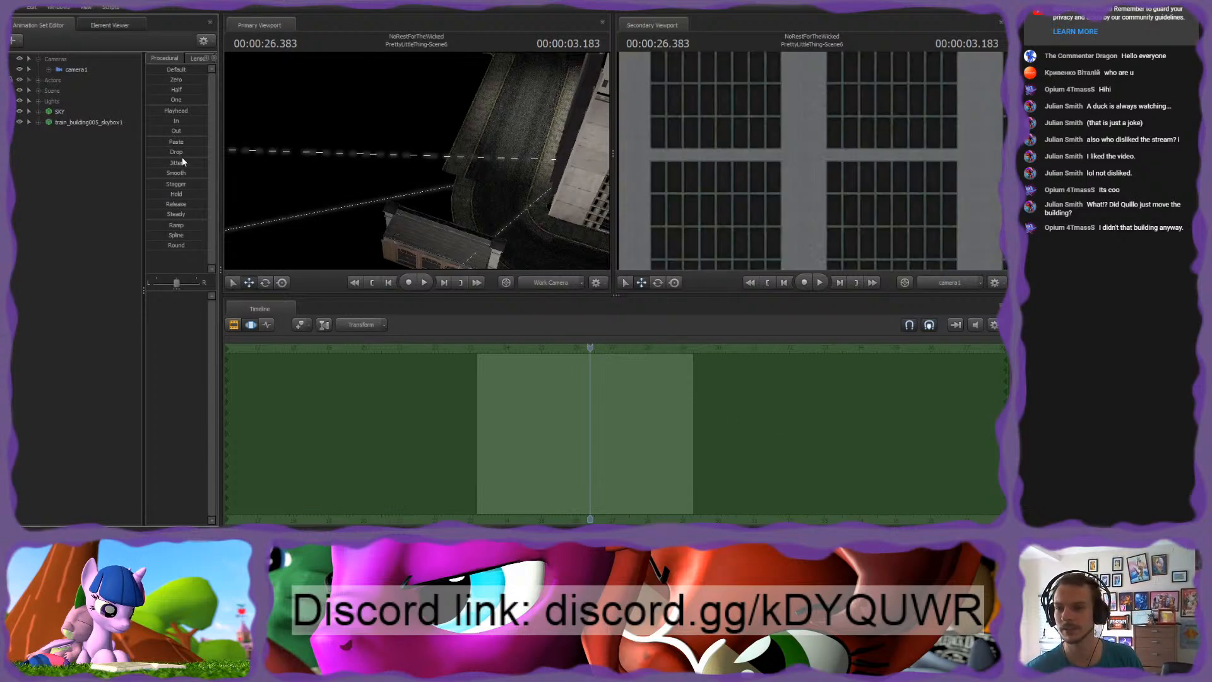
# Move the newly added train building skybox model away from the shot camera to the road's outer edge
pyautogui.click(93, 120)
pyautogui.moveTo(417, 161); pyautogui.dragTo(527, 146)
pyautogui.moveTo(416, 161); pyautogui.dragTo(341, 186)
# Add the scale control under the train building's root bones and enlarge the building with rootTransform_scale
pyautogui.click(38, 122)
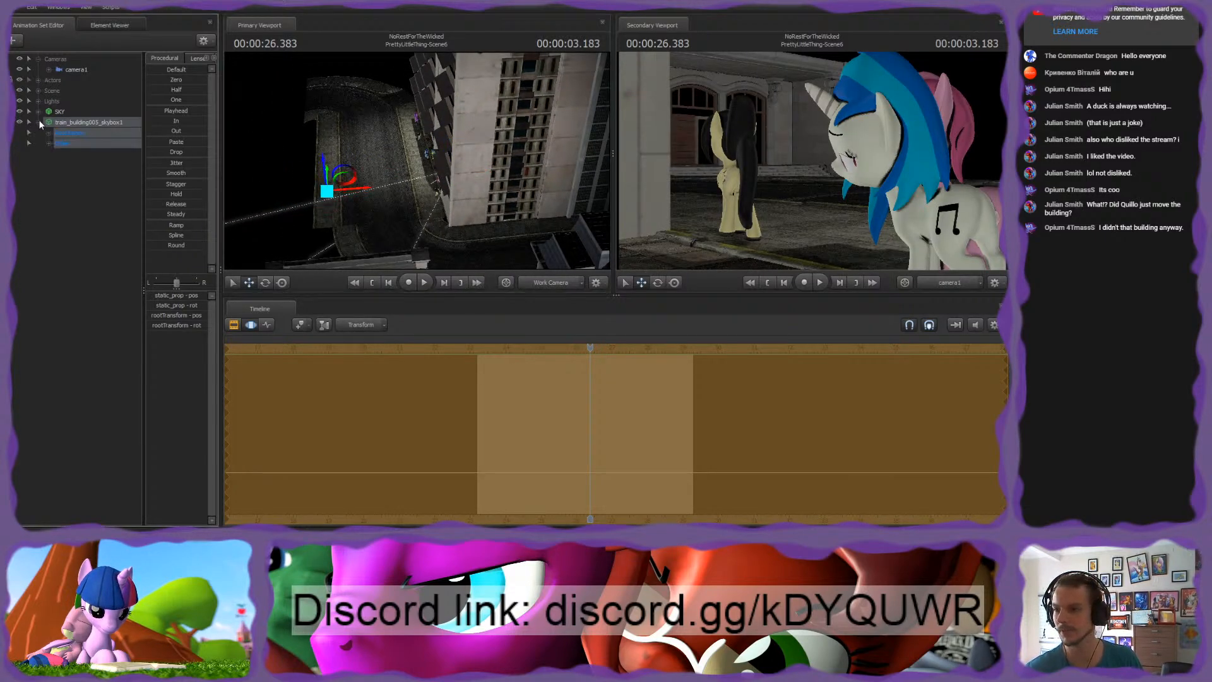
pyautogui.click(84, 143)
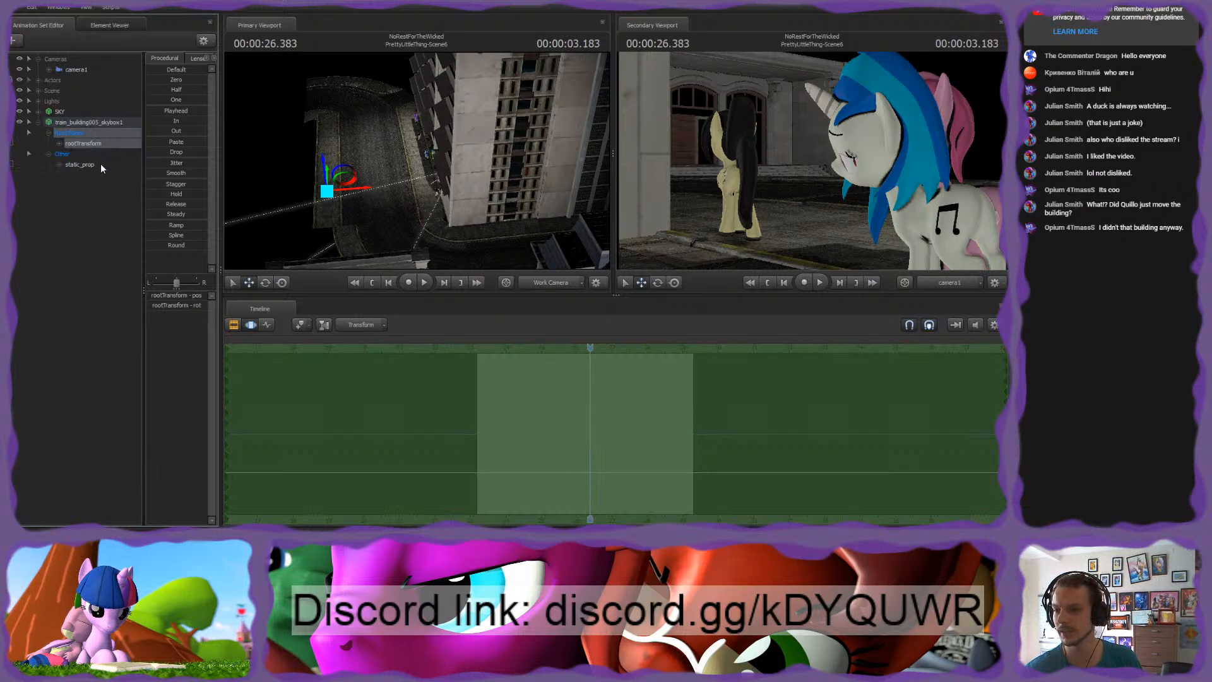
pyautogui.click(93, 152)
pyautogui.click(176, 295)
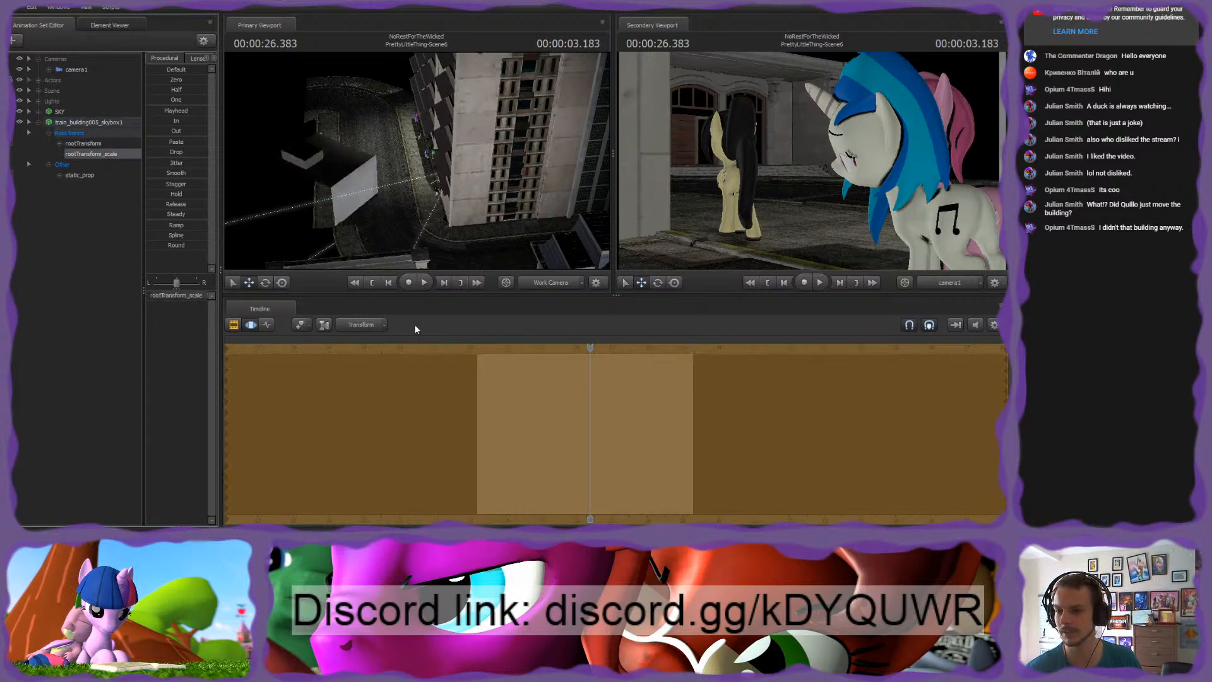
# Select the whole train building model and rotate it to face the road
pyautogui.click(83, 123)
pyautogui.moveTo(464, 174); pyautogui.dragTo(442, 182)
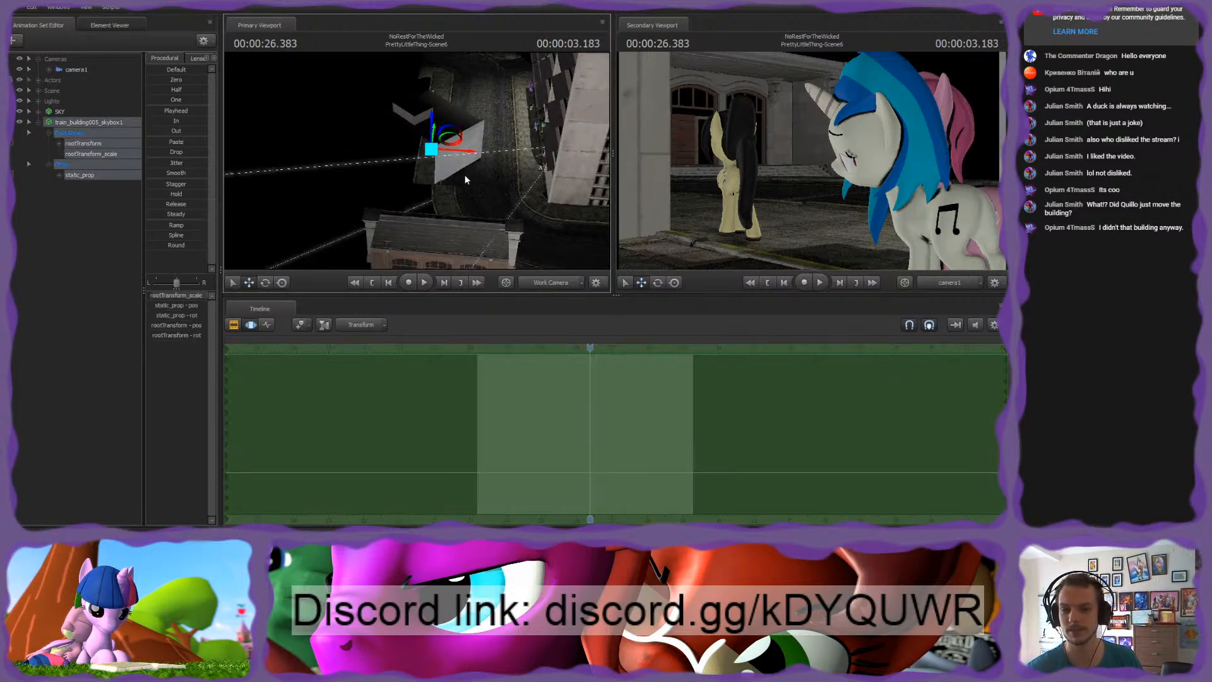
pyautogui.press('e')
pyautogui.press('r')
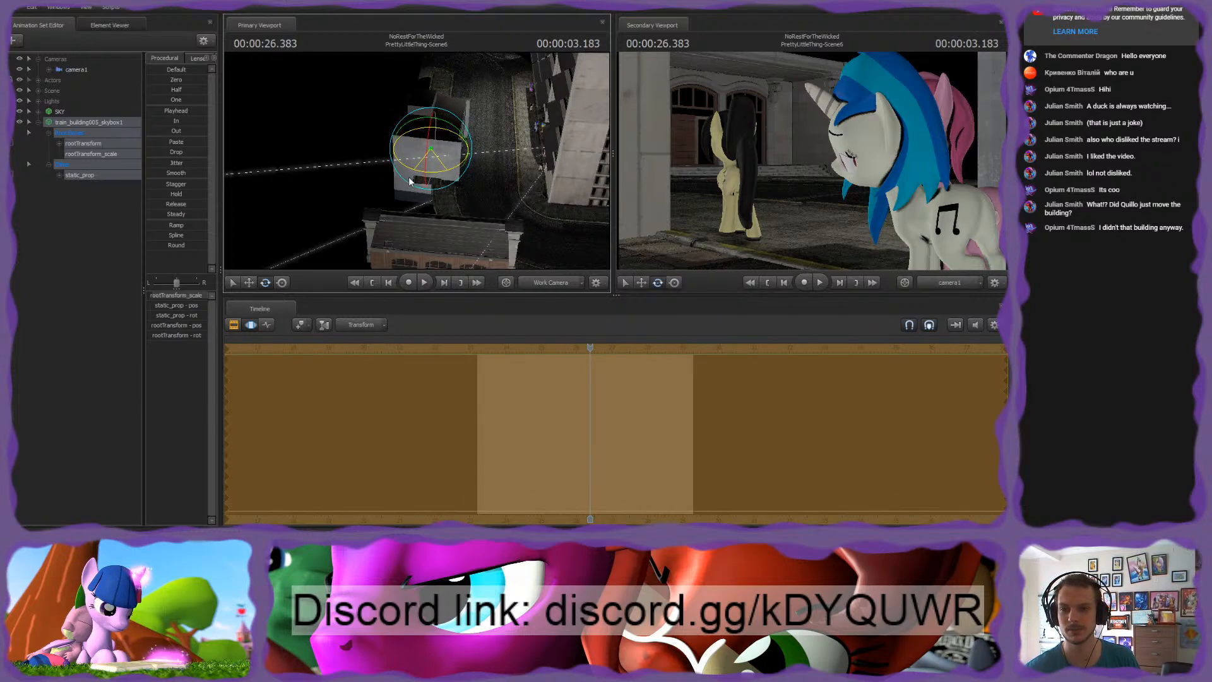
pyautogui.moveTo(507, 162); pyautogui.dragTo(441, 175)
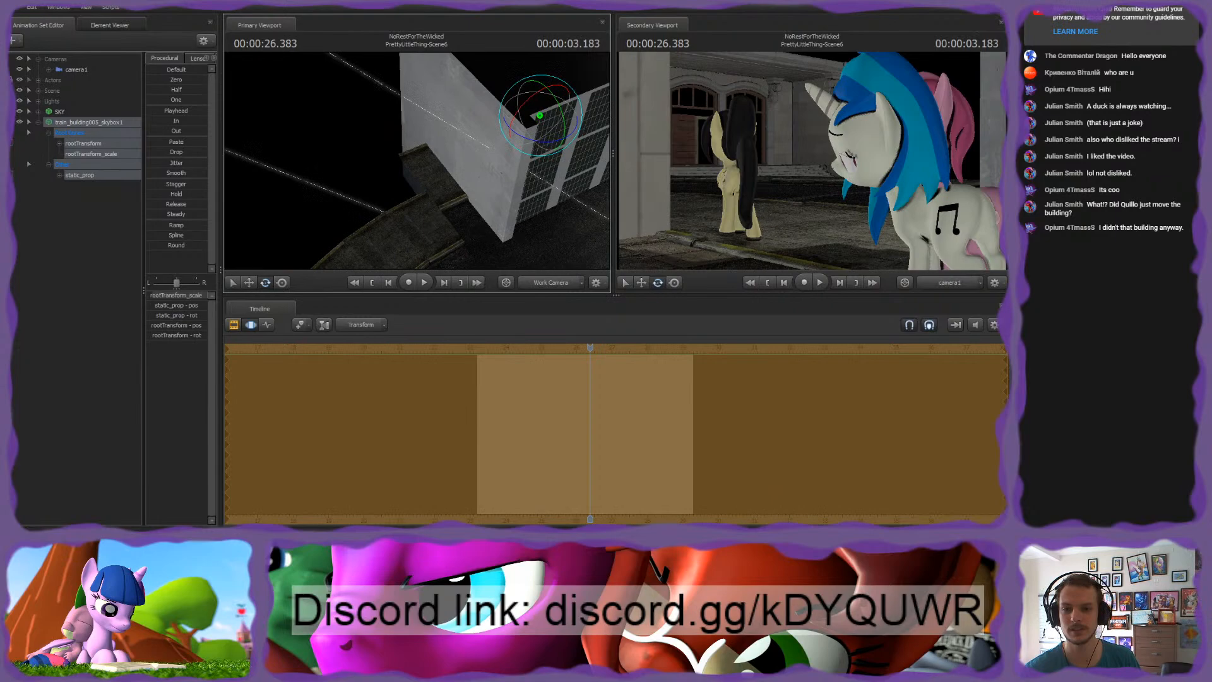
# Straighten the train building by setting its rootTransform Z rotation to 0 in the graph editor
pyautogui.click(266, 324)
pyautogui.click(59, 143)
pyautogui.click(79, 145)
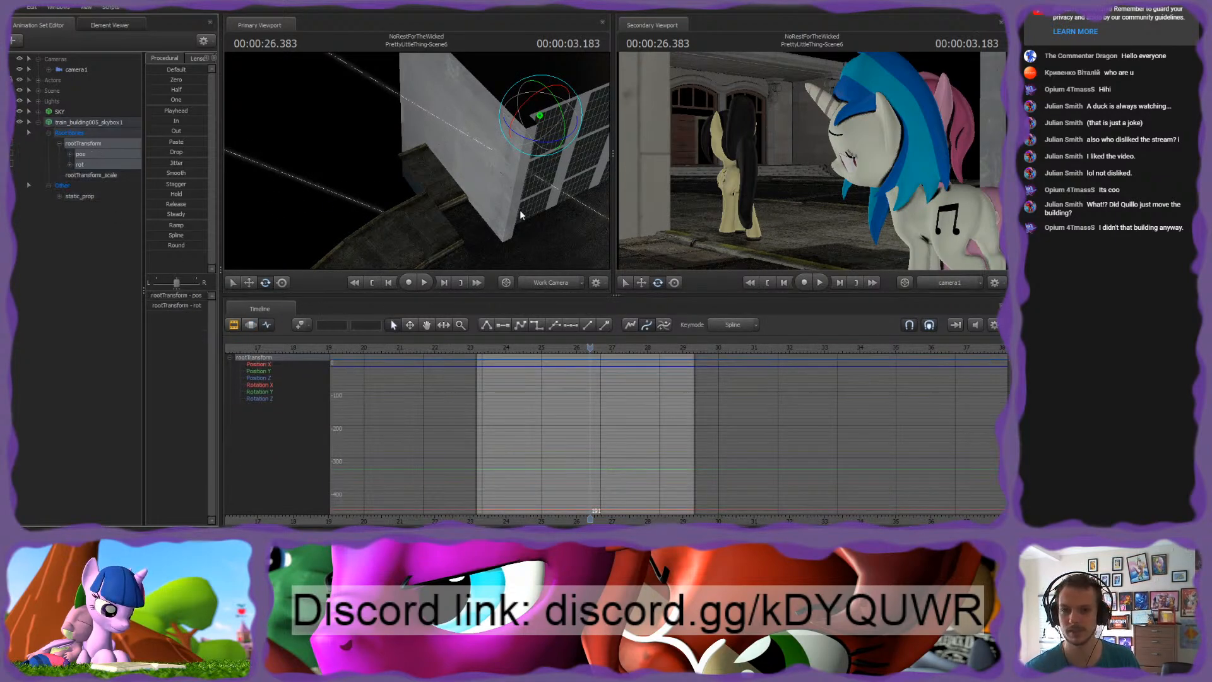
pyautogui.moveTo(535, 143); pyautogui.dragTo(554, 259)
pyautogui.click(592, 361)
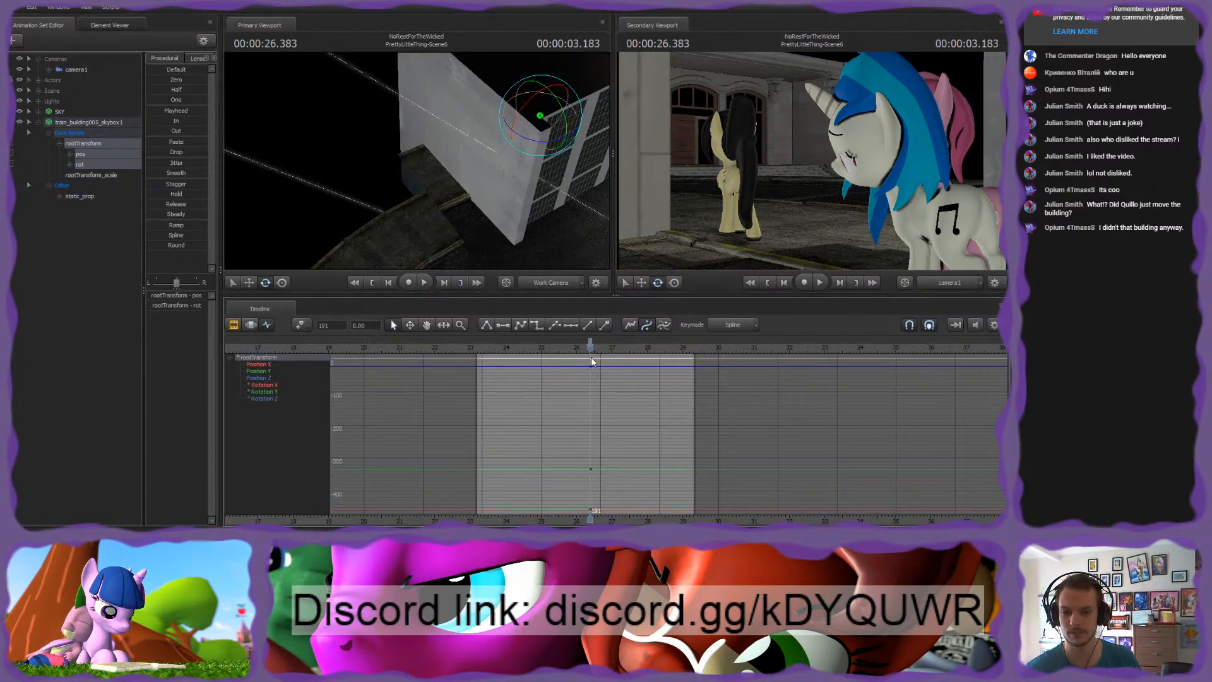
pyautogui.click(366, 324)
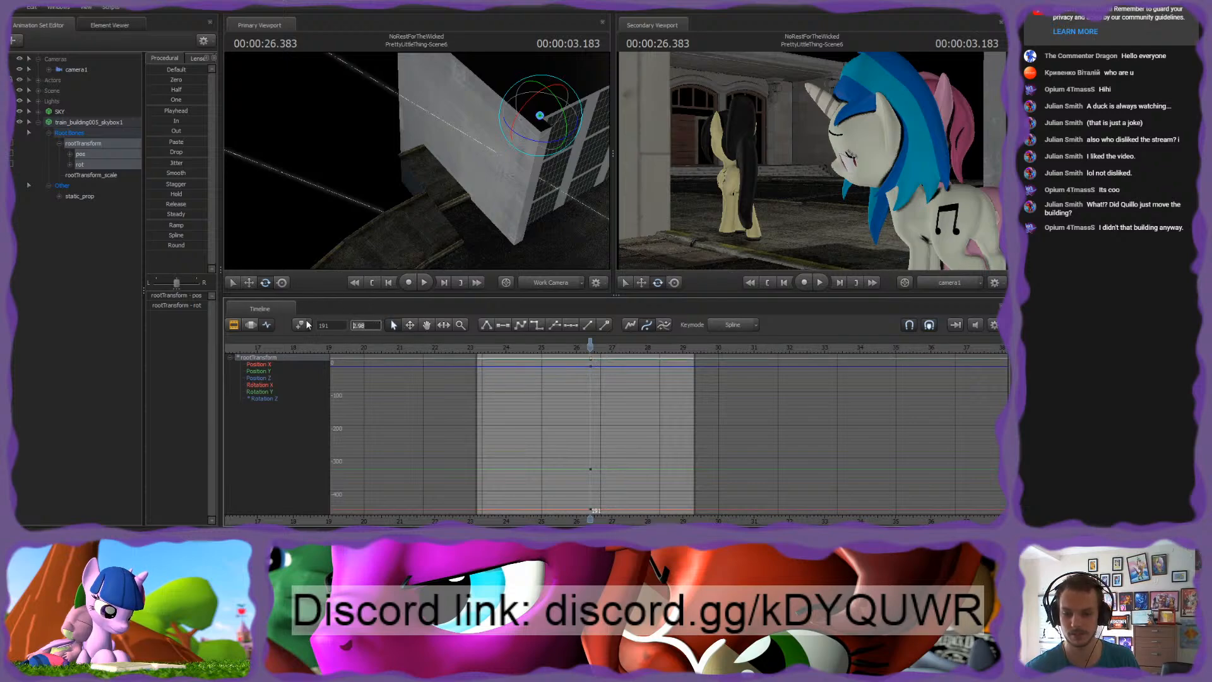
pyautogui.write('0')
pyautogui.press('Return')
# Select the whole train building model and shift it along the outer edge of the road in the motion editor
pyautogui.click(93, 122)
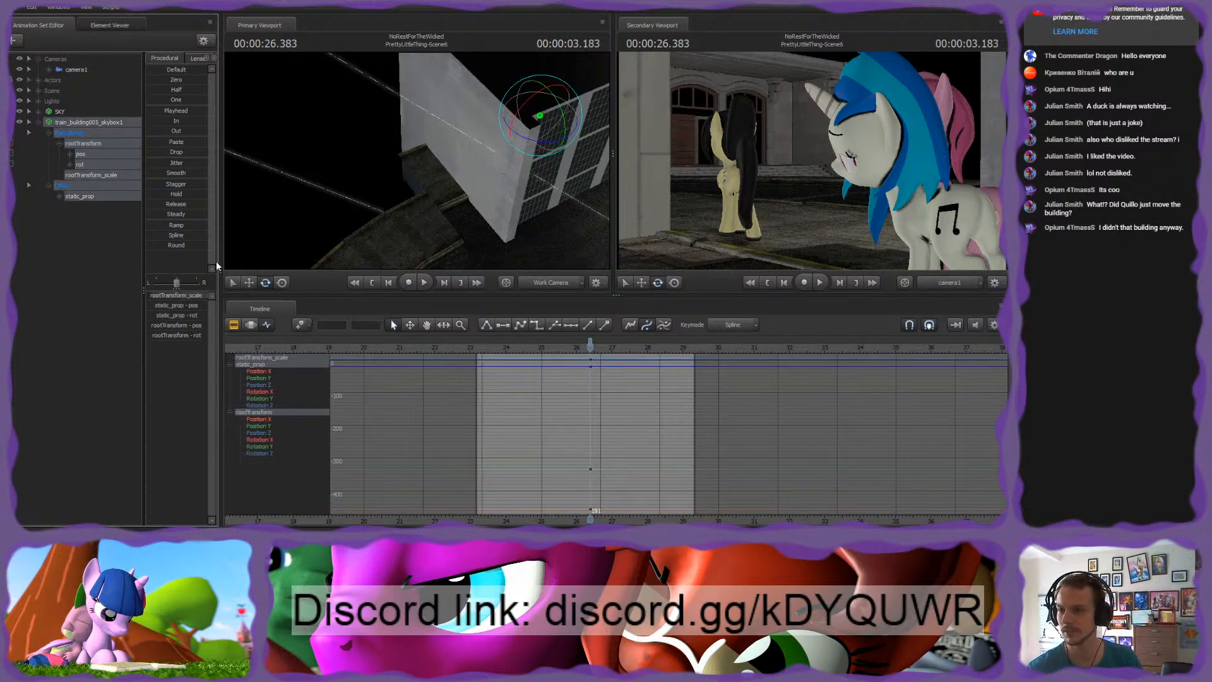
pyautogui.click(251, 325)
pyautogui.click(249, 282)
pyautogui.moveTo(570, 127); pyautogui.dragTo(462, 29)
pyautogui.moveTo(431, 101)
pyautogui.mouseDown()
pyautogui.moveTo(416, 126)
pyautogui.moveTo(431, 101)
pyautogui.mouseUp()
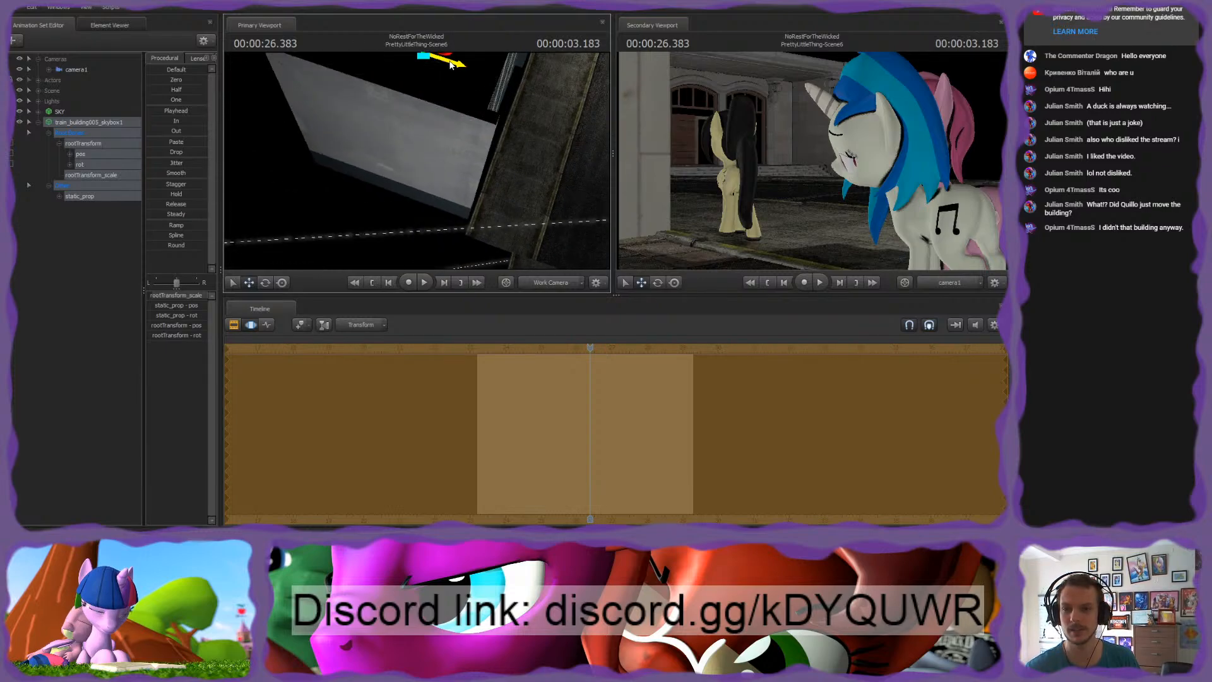
pyautogui.moveTo(457, 63); pyautogui.dragTo(468, 66)
pyautogui.moveTo(469, 66); pyautogui.dragTo(435, 32)
pyautogui.moveTo(505, 126); pyautogui.dragTo(430, 159)
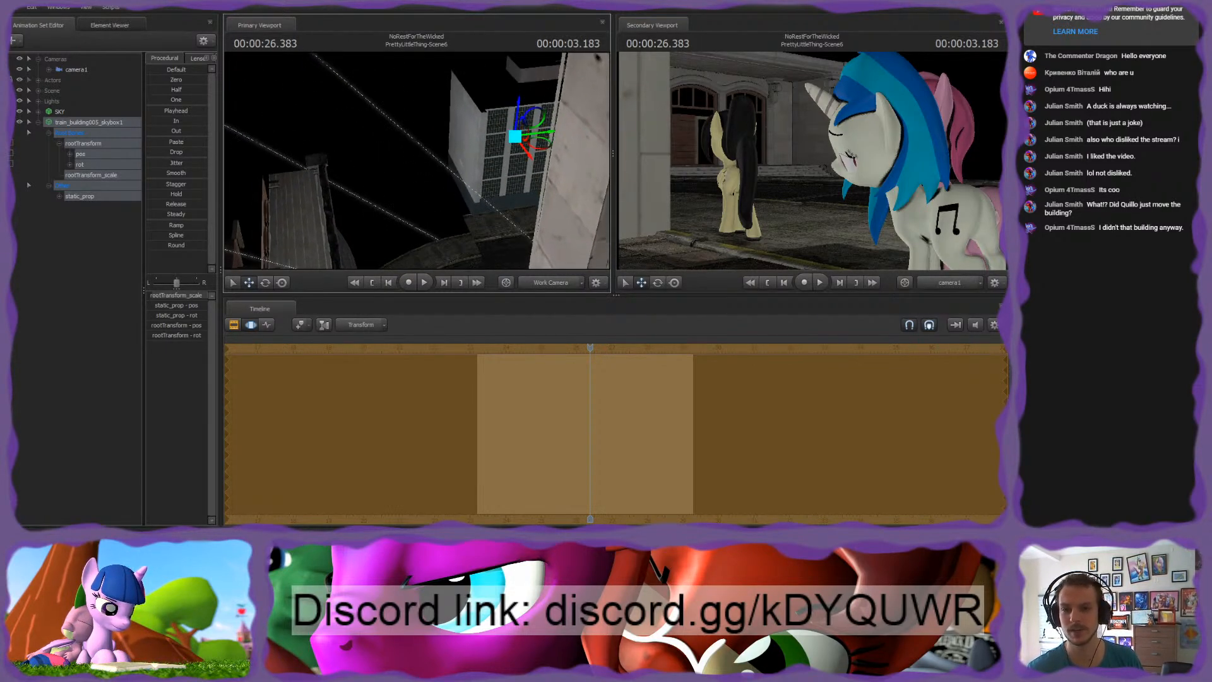
# Inspect the city block and the skyline around the train building from above and from street level
pyautogui.moveTo(547, 138); pyautogui.dragTo(414, 144)
pyautogui.press('w')
pyautogui.press('w')
pyautogui.press('s')
pyautogui.press('s')
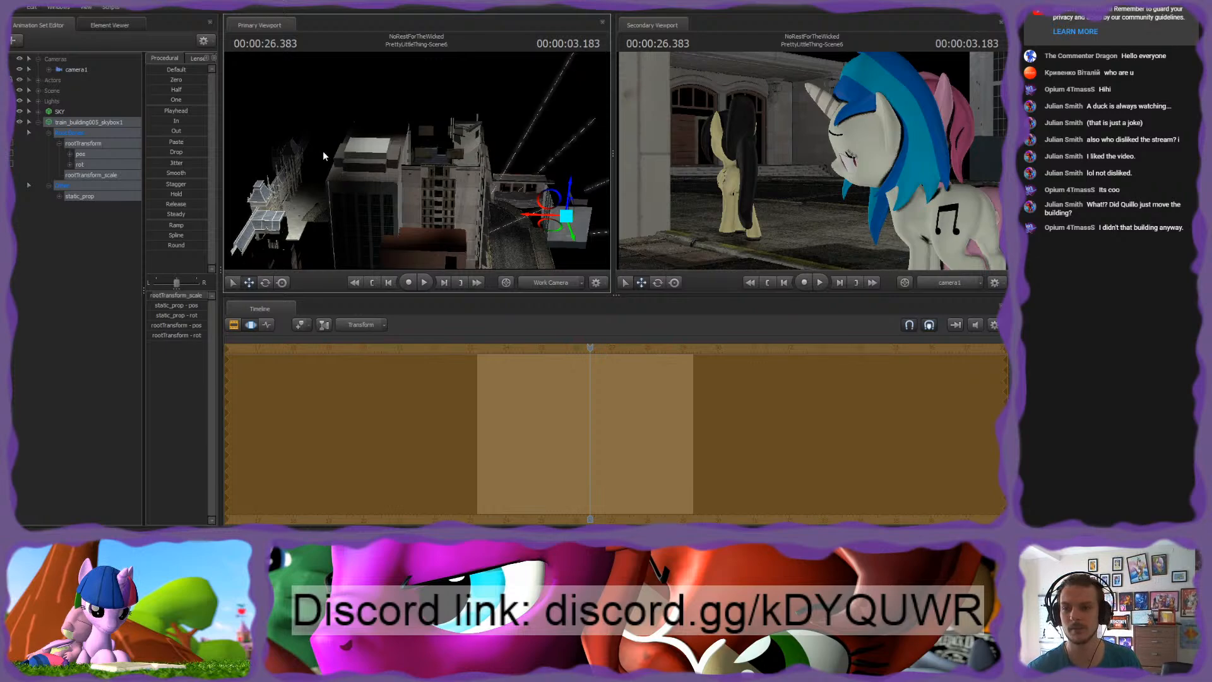
pyautogui.press('w')
pyautogui.moveTo(414, 170)
pyautogui.mouseDown()
pyautogui.moveTo(436, 170)
pyautogui.moveTo(414, 170)
pyautogui.mouseUp()
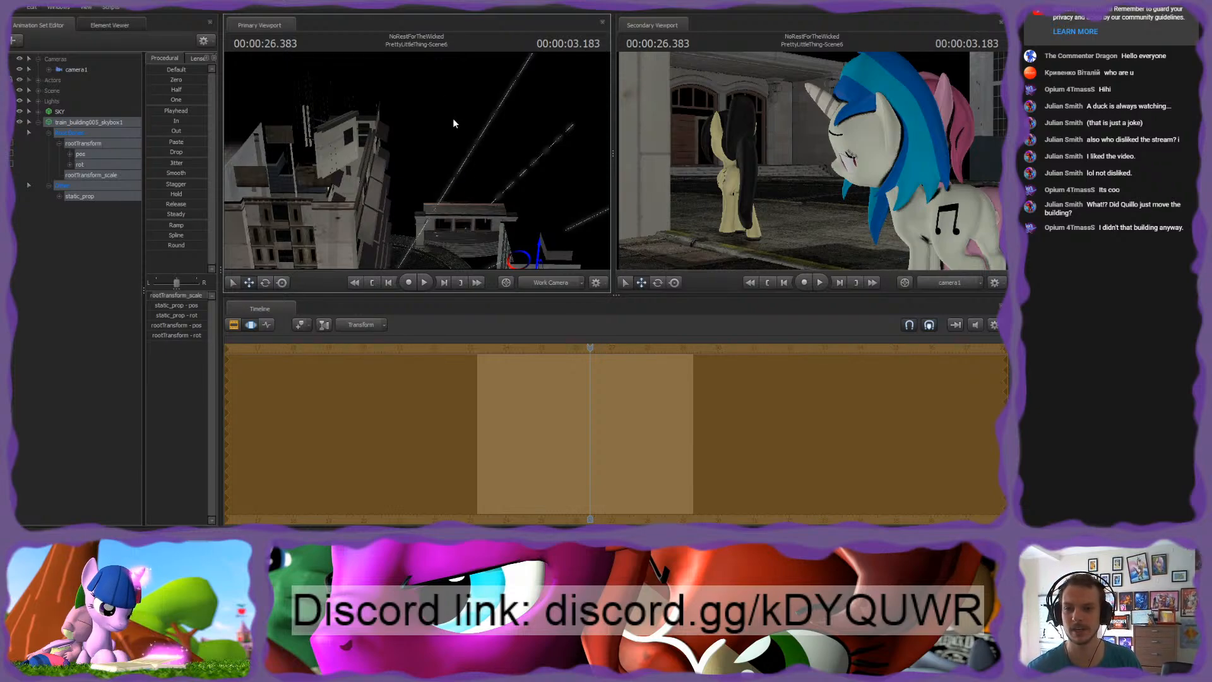
pyautogui.press('w')
pyautogui.moveTo(457, 157); pyautogui.dragTo(433, 143)
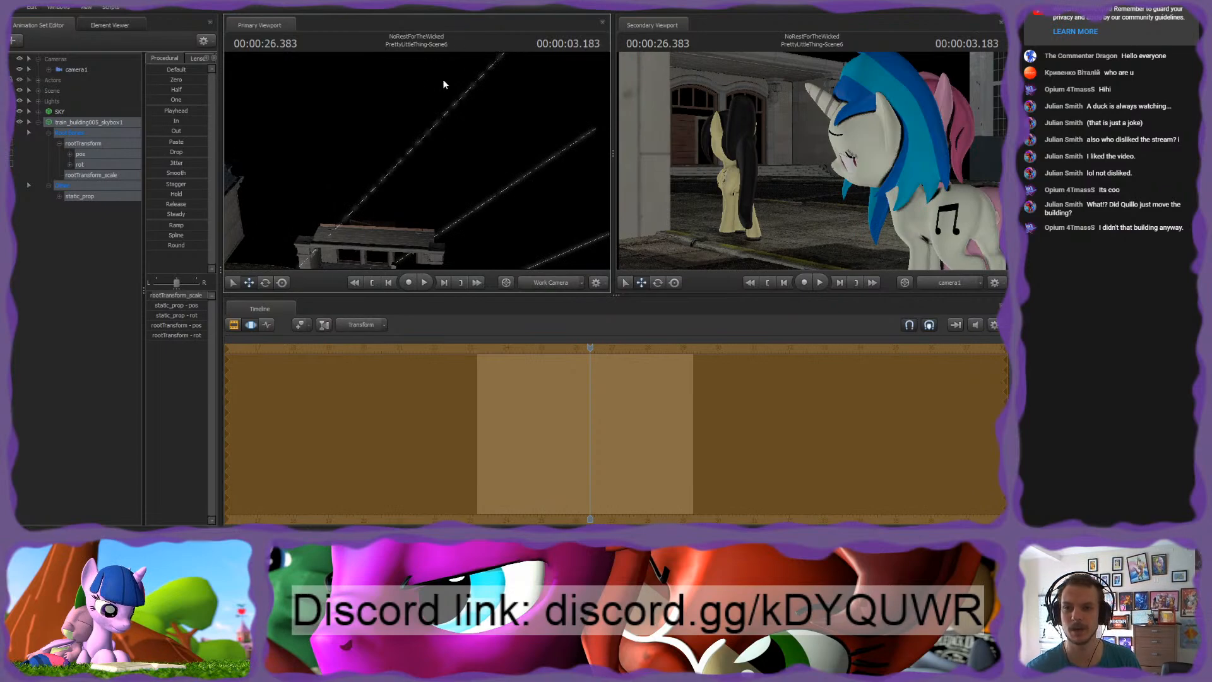
pyautogui.moveTo(444, 84); pyautogui.dragTo(407, 147)
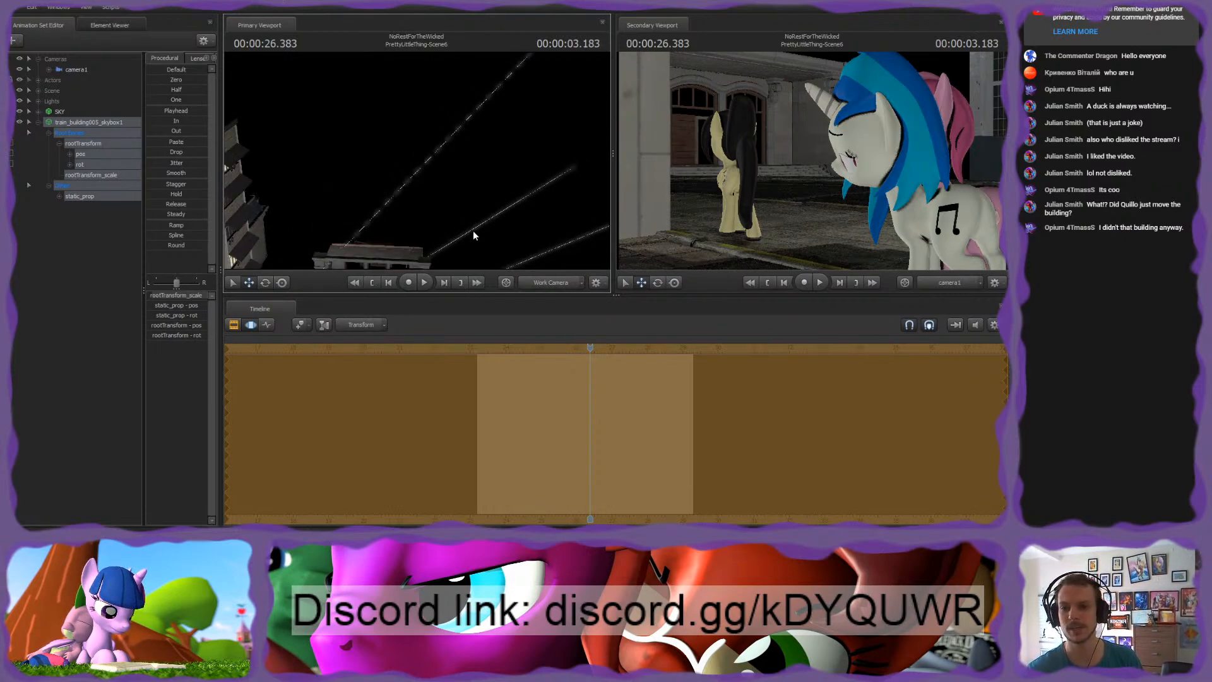
pyautogui.moveTo(477, 189); pyautogui.dragTo(505, 180)
# Nudge the train building sideways along the road, collapse its controls and deselect it
pyautogui.press('w')
pyautogui.press('w')
pyautogui.moveTo(510, 104)
pyautogui.mouseDown()
pyautogui.moveTo(472, 105)
pyautogui.moveTo(492, 103)
pyautogui.mouseUp()
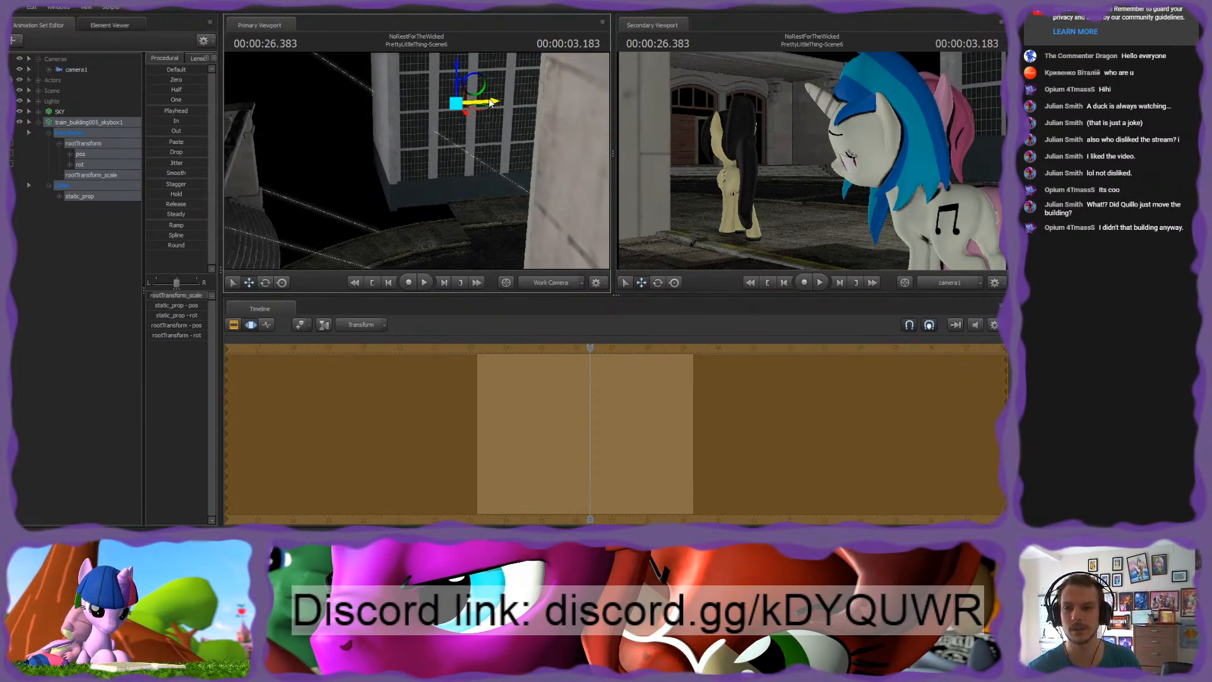
pyautogui.moveTo(473, 144); pyautogui.dragTo(462, 167)
pyautogui.press('w')
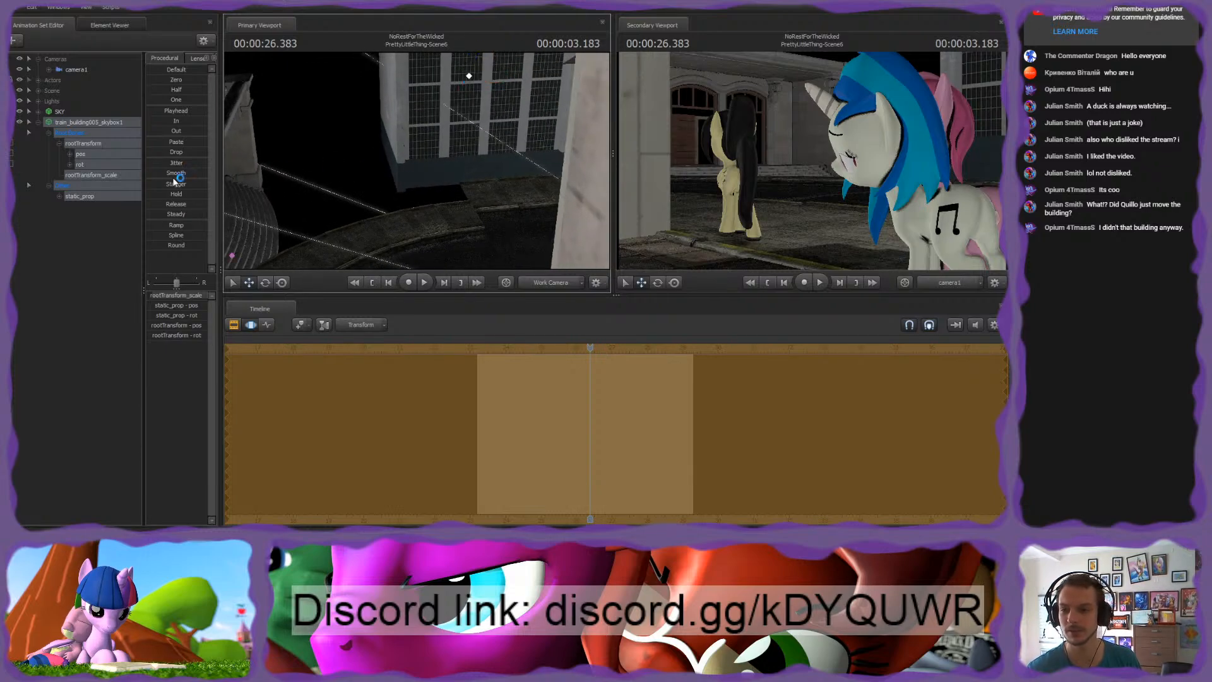
pyautogui.click(29, 122)
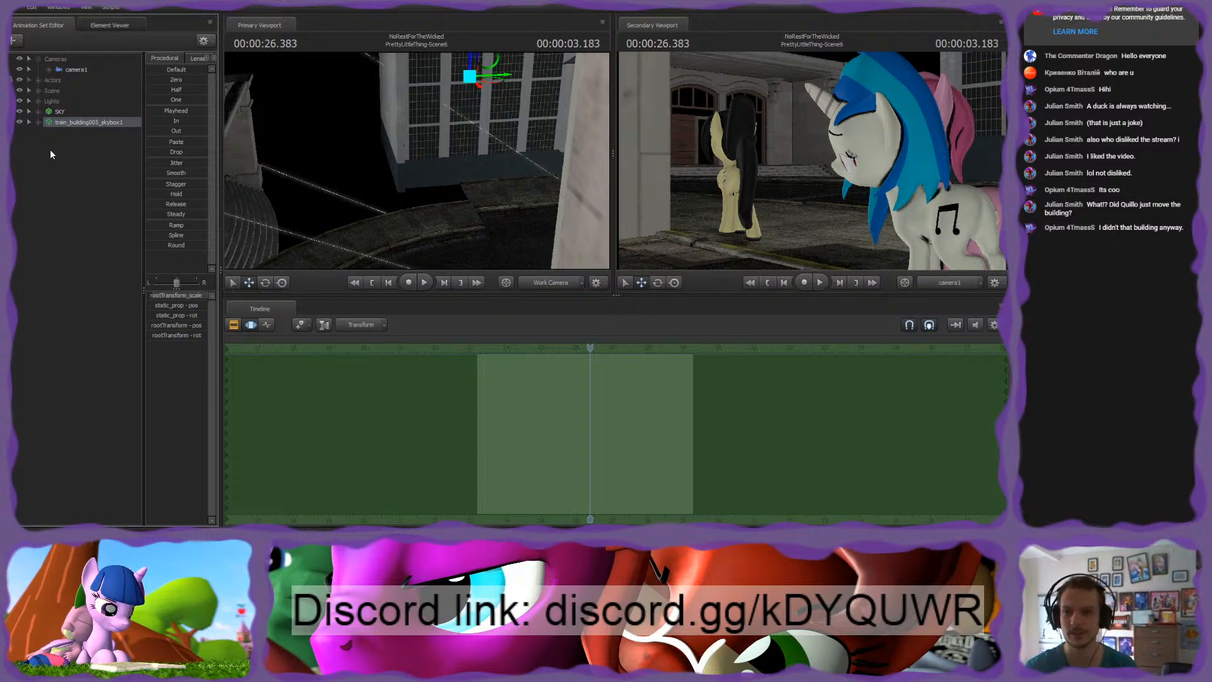
pyautogui.click(21, 189)
pyautogui.moveTo(417, 161); pyautogui.dragTo(234, 164)
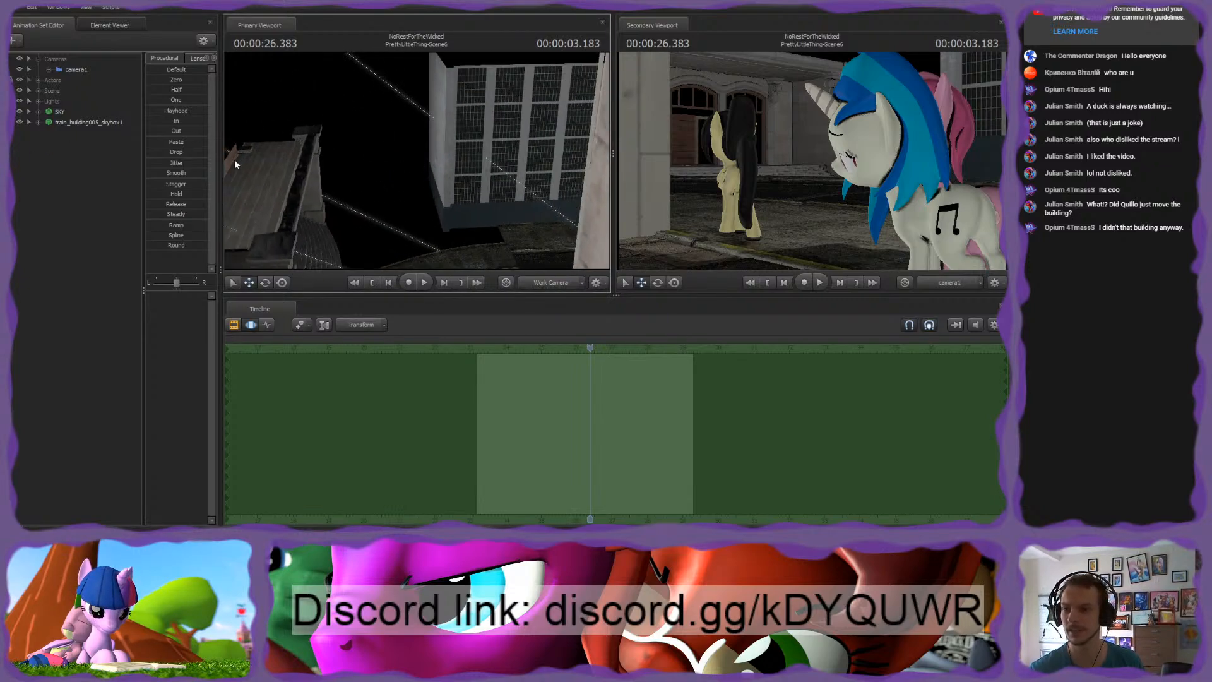
# Review the contents of the Scene and Lights groups in the animation set list
pyautogui.click(39, 101)
pyautogui.click(37, 90)
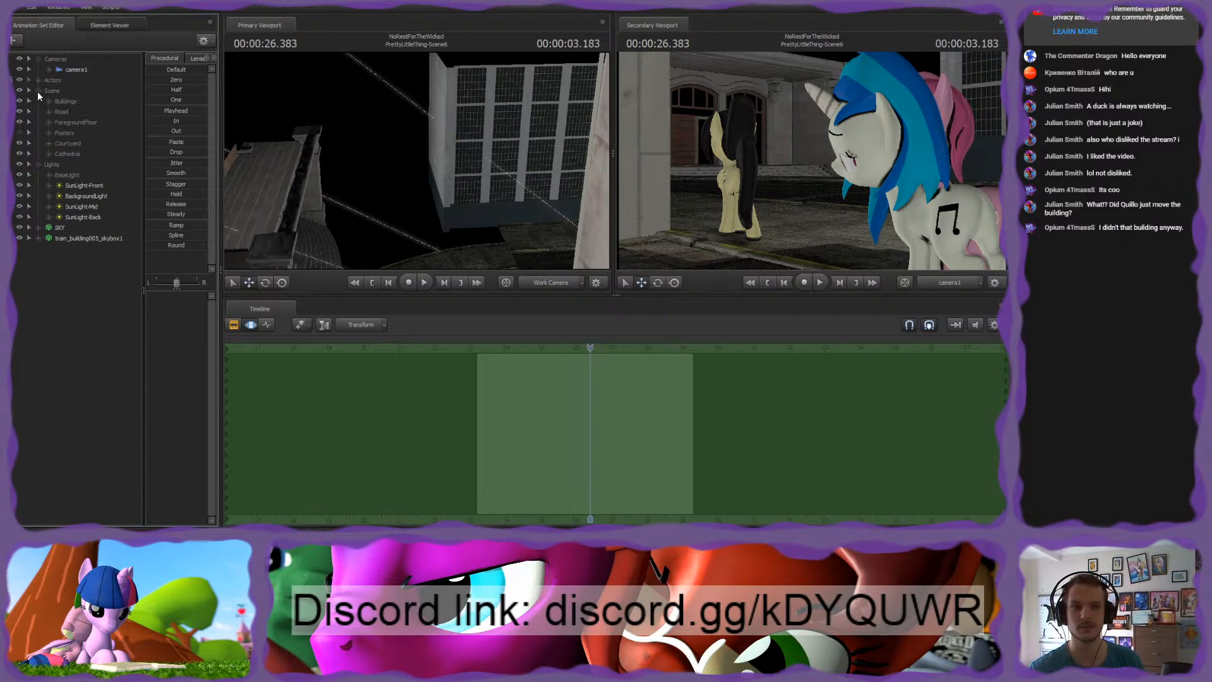
pyautogui.click(39, 163)
pyautogui.click(37, 90)
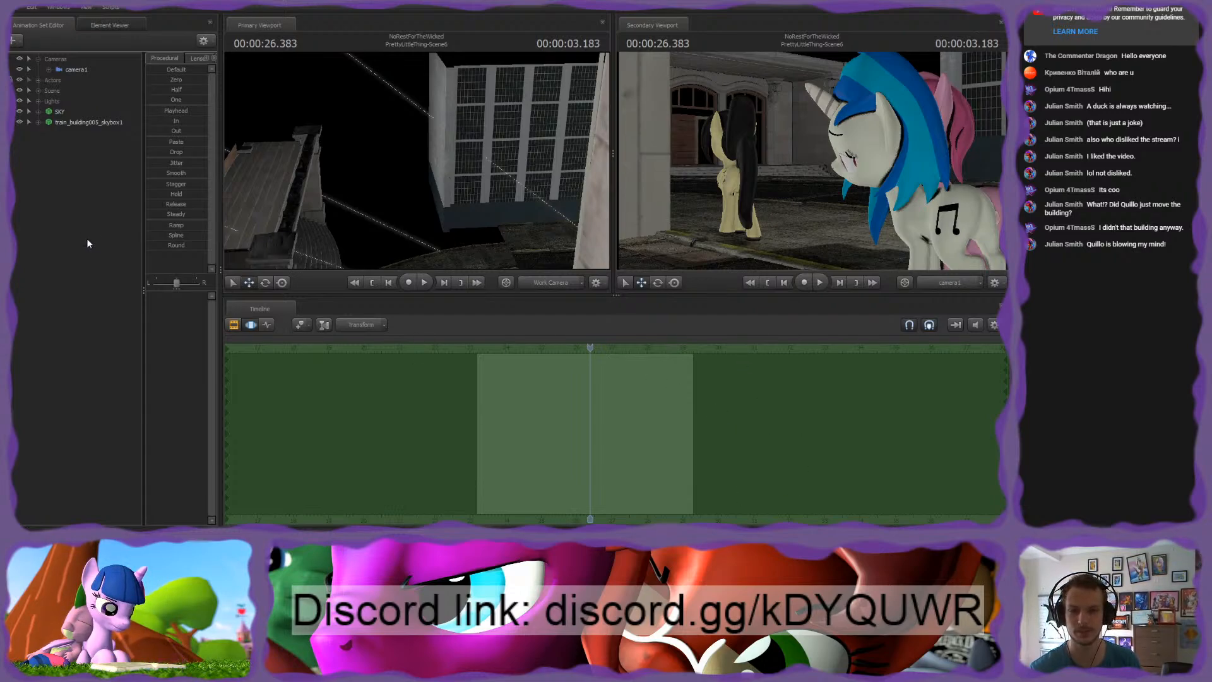
# Select the newly added pitched-roof building and move it onto the road behind the characters
pyautogui.click(61, 132)
pyautogui.moveTo(404, 161); pyautogui.dragTo(429, 193)
pyautogui.moveTo(568, 246); pyautogui.dragTo(431, 176)
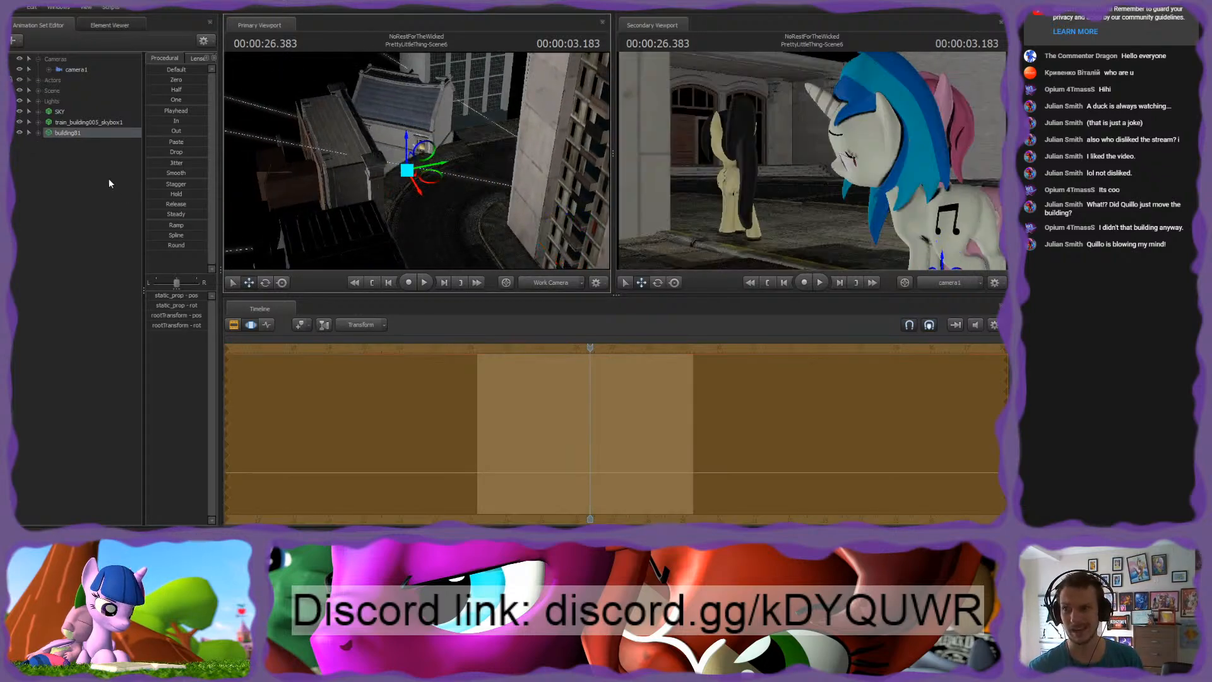
pyautogui.click(267, 325)
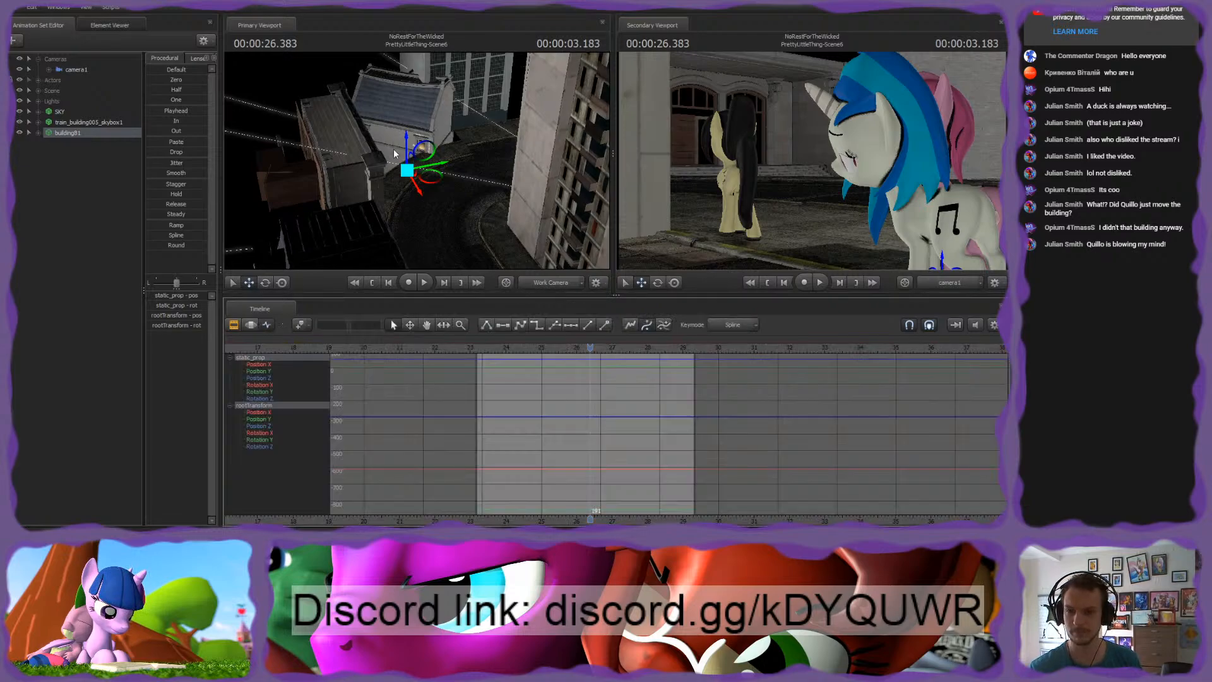
pyautogui.moveTo(407, 169); pyautogui.dragTo(420, 169)
pyautogui.hotkey('ctrl', 'z')
pyautogui.click(251, 324)
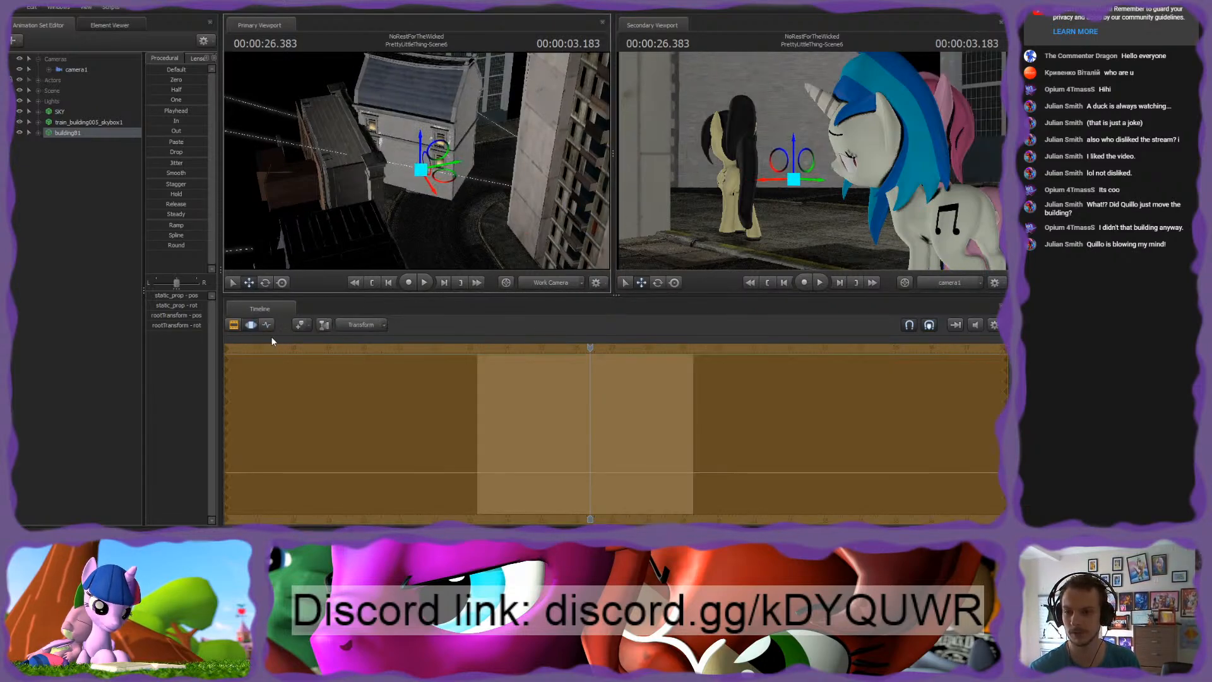
# Try to rotate the pitched-roof building freehand about its vertical axis, undoing the turn
pyautogui.click(270, 326)
pyautogui.click(434, 267)
pyautogui.click(266, 283)
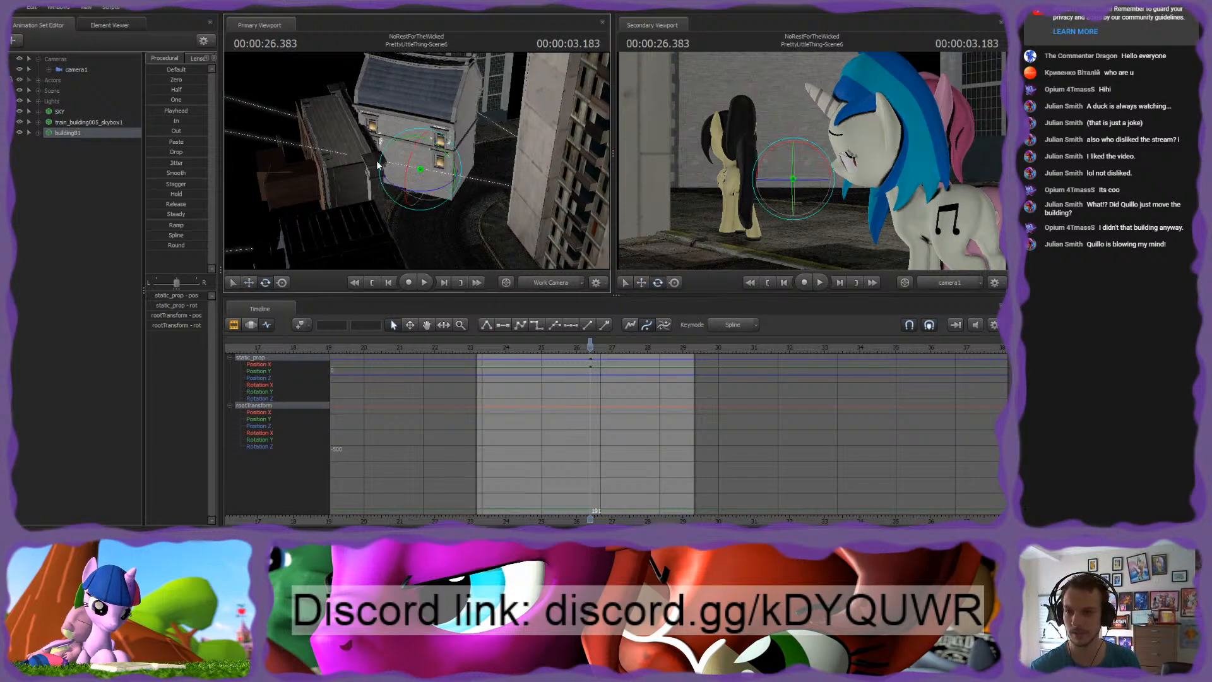
pyautogui.moveTo(419, 192); pyautogui.dragTo(424, 192)
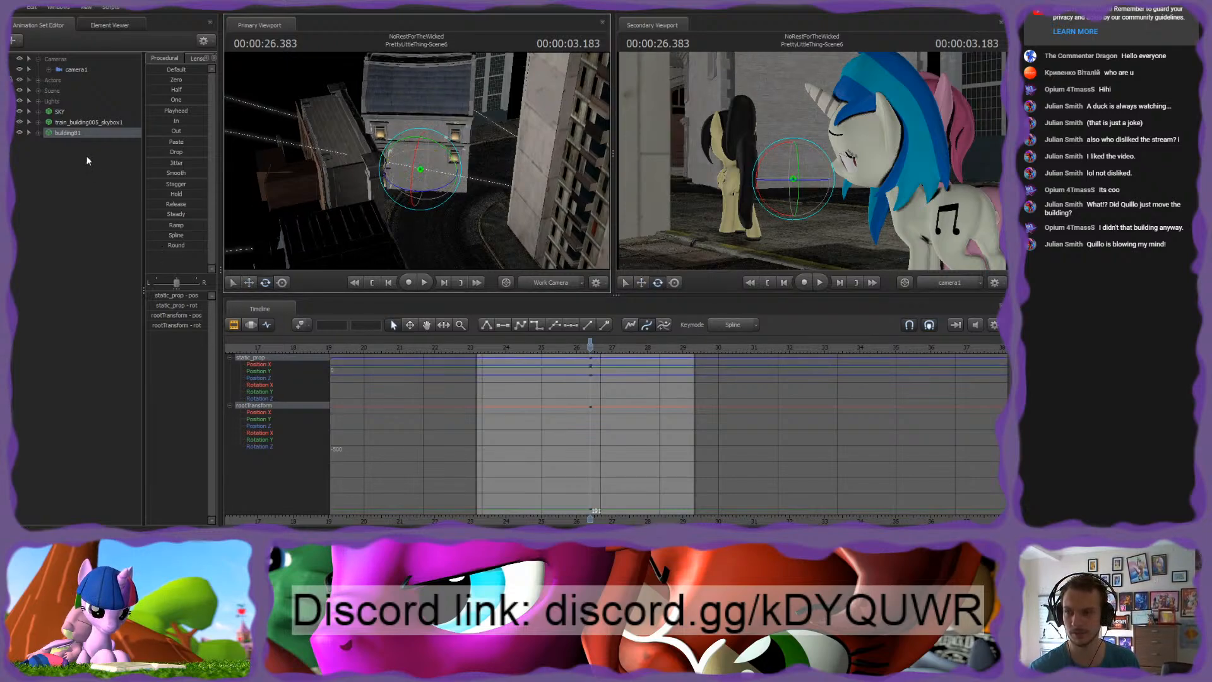
pyautogui.click(39, 133)
pyautogui.hotkey('ctrl', 'z')
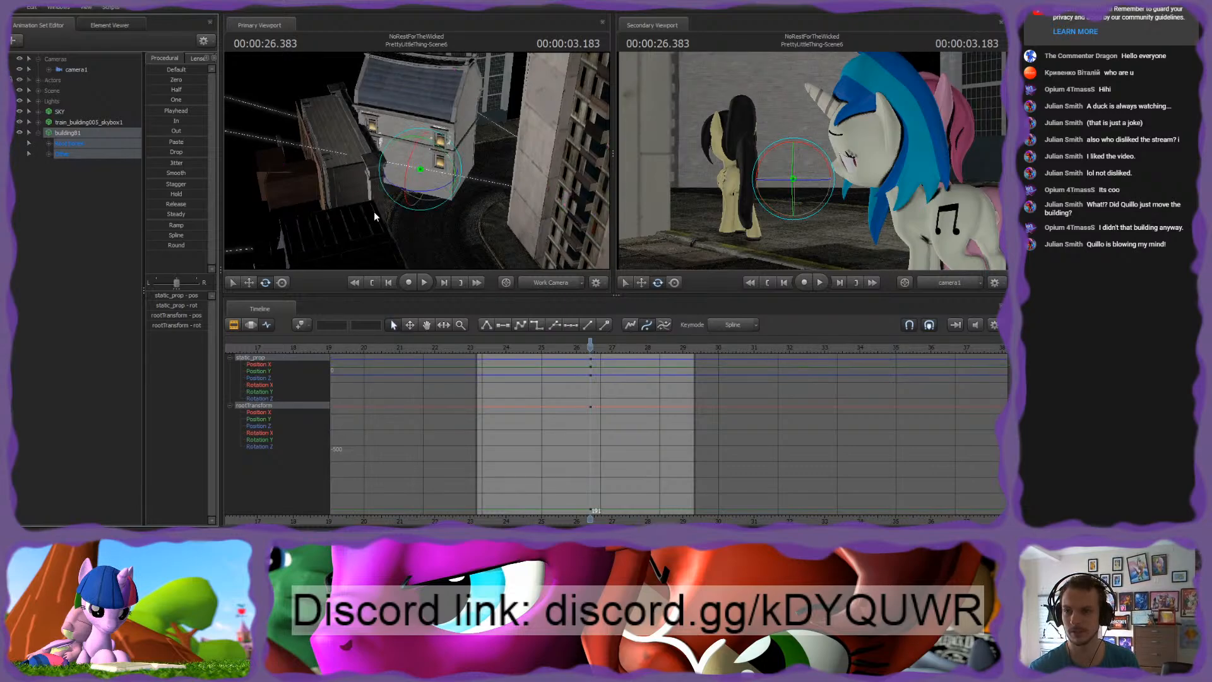
# Set the Z rotation of the pitched-roof building's rootTransform to 90 in the graph editor
pyautogui.click(50, 154)
pyautogui.click(49, 144)
pyautogui.click(104, 154)
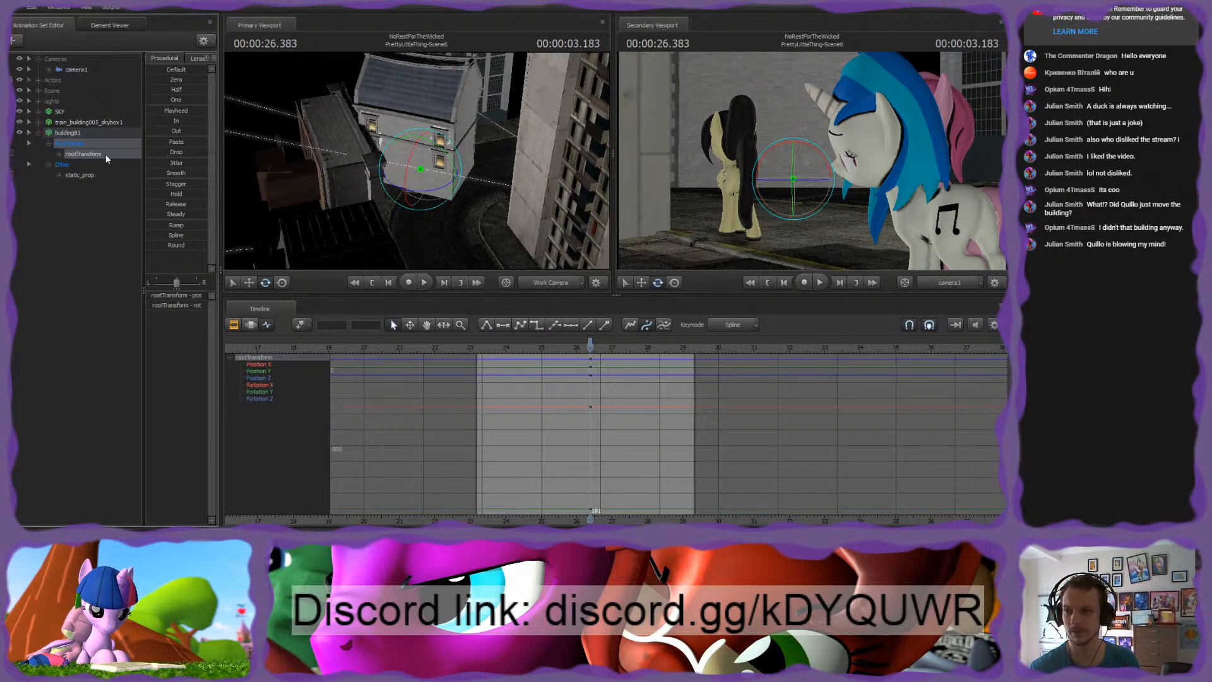
pyautogui.click(596, 364)
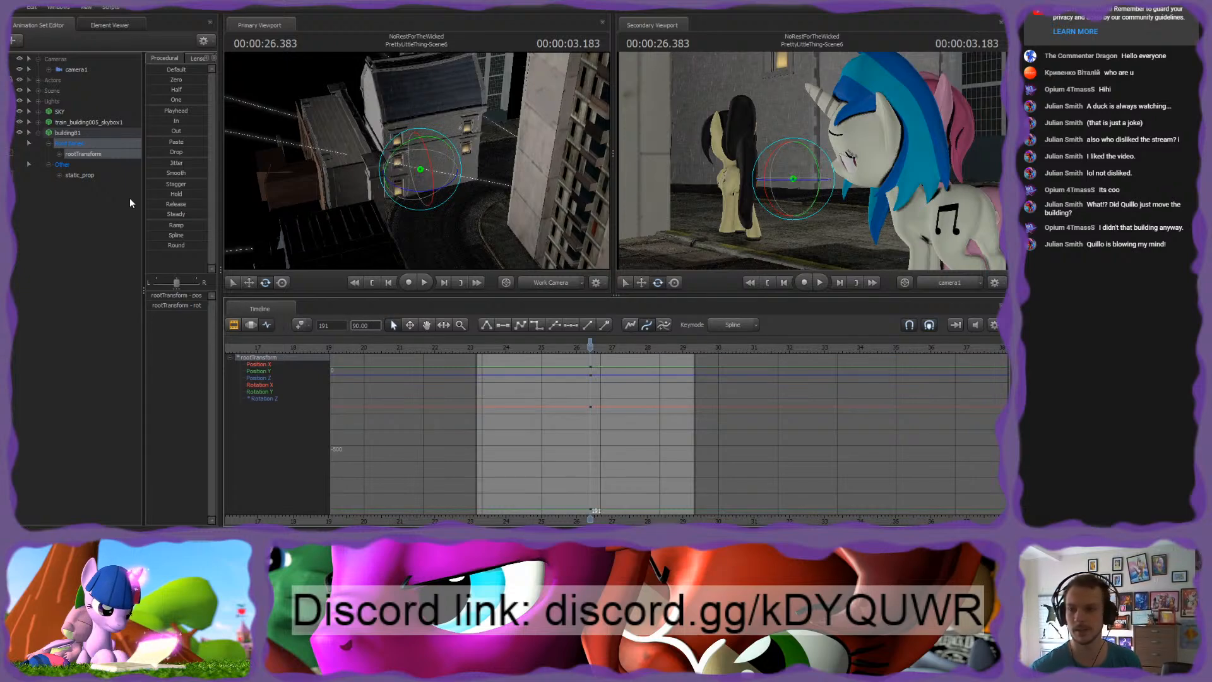
# Select the whole pitched-roof building and move it beyond the outer curve of the road in the motion editor
pyautogui.click(63, 133)
pyautogui.click(252, 325)
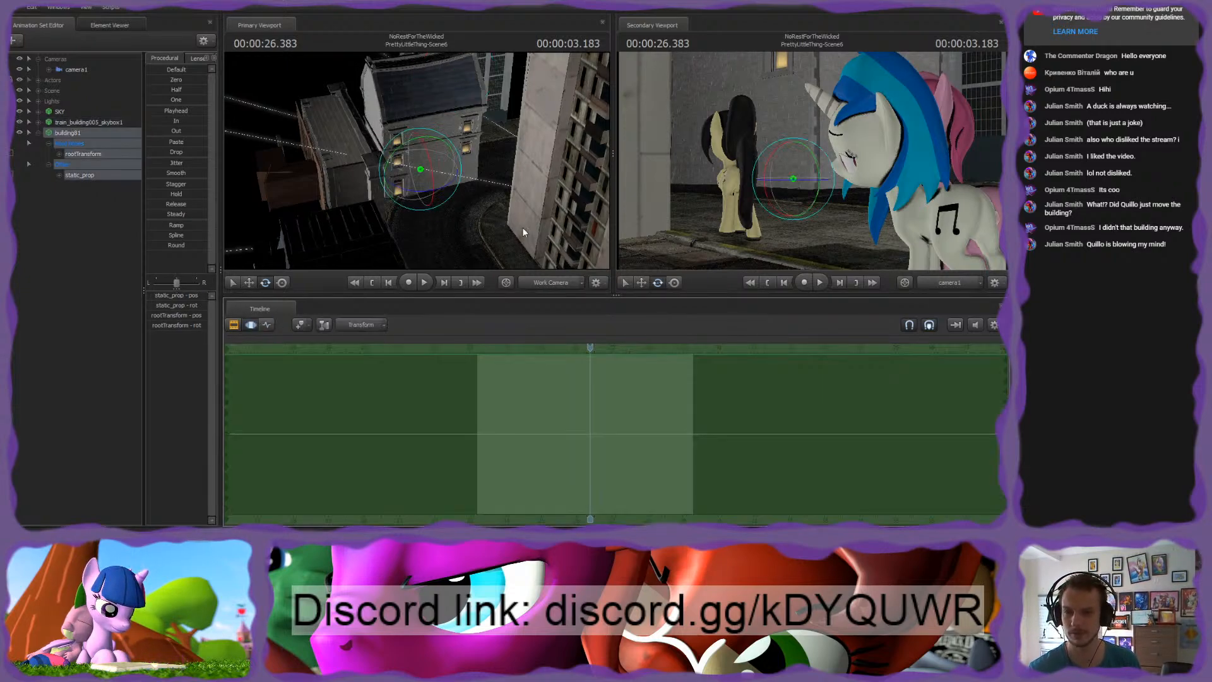
pyautogui.press('w')
pyautogui.moveTo(442, 178); pyautogui.dragTo(234, 101)
pyautogui.moveTo(450, 205); pyautogui.dragTo(507, 205)
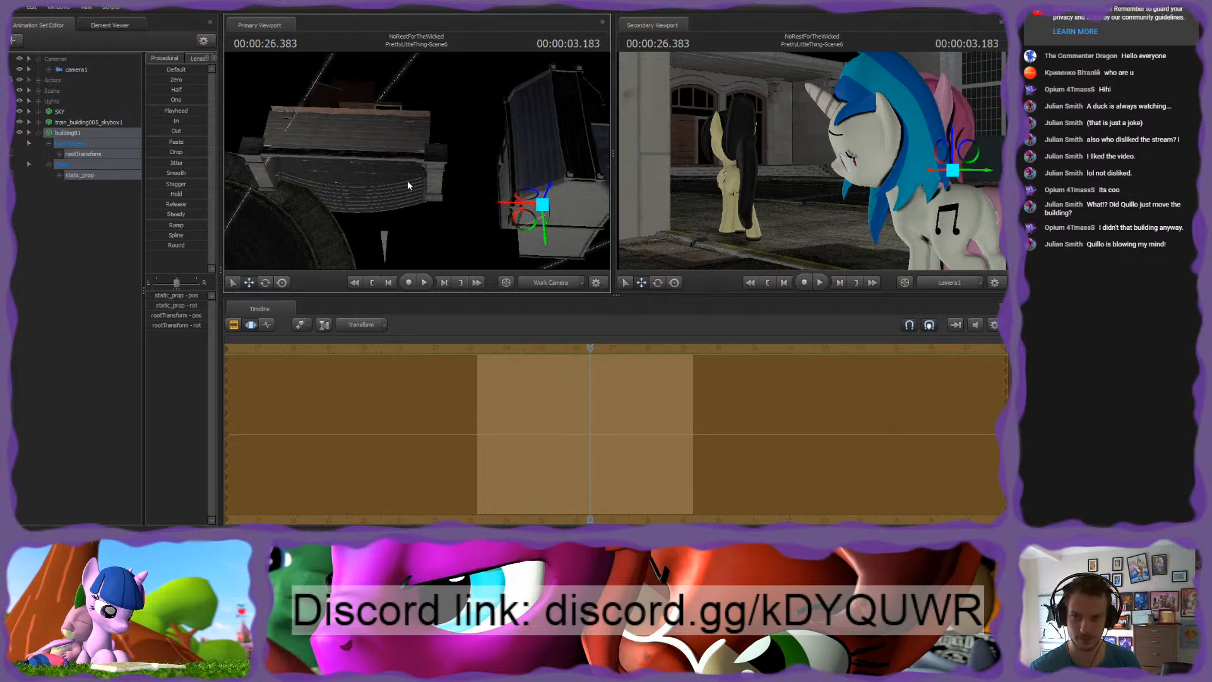
pyautogui.moveTo(408, 182); pyautogui.dragTo(424, 161)
pyautogui.moveTo(480, 91); pyautogui.dragTo(464, 94)
# Duplicate the pitched-roof building and place the copy directly beside the original
pyautogui.click(88, 135)
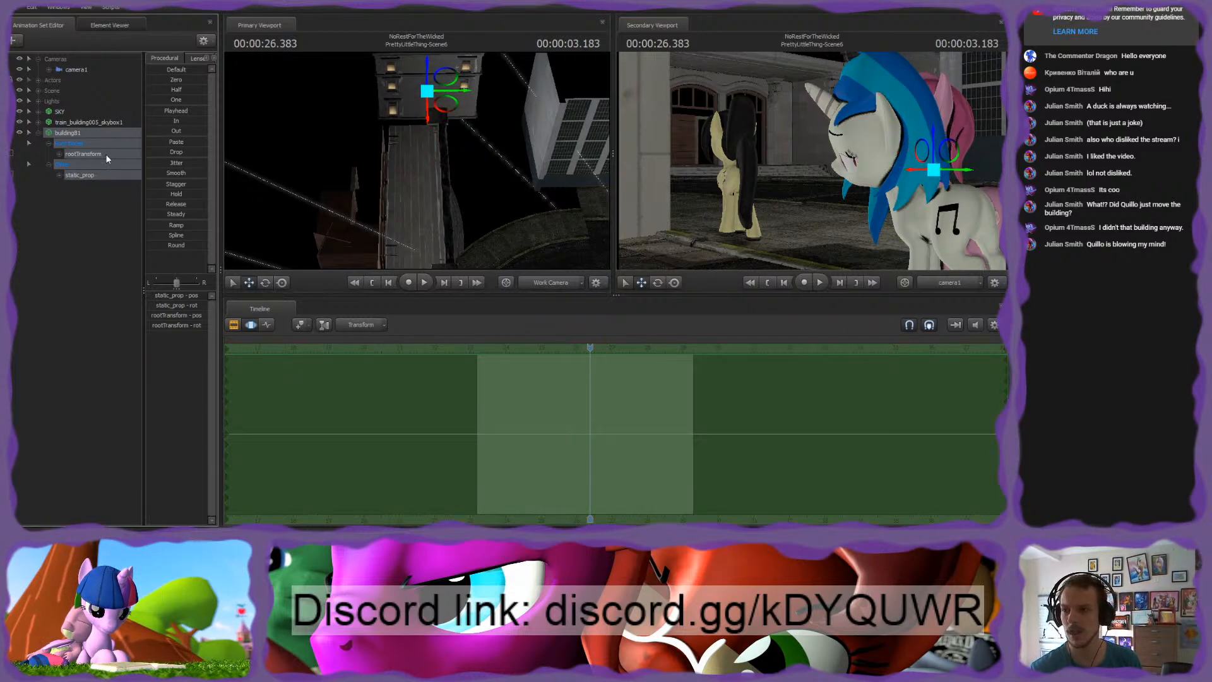
pyautogui.press('Delete')
pyautogui.hotkey('ctrl', 'z')
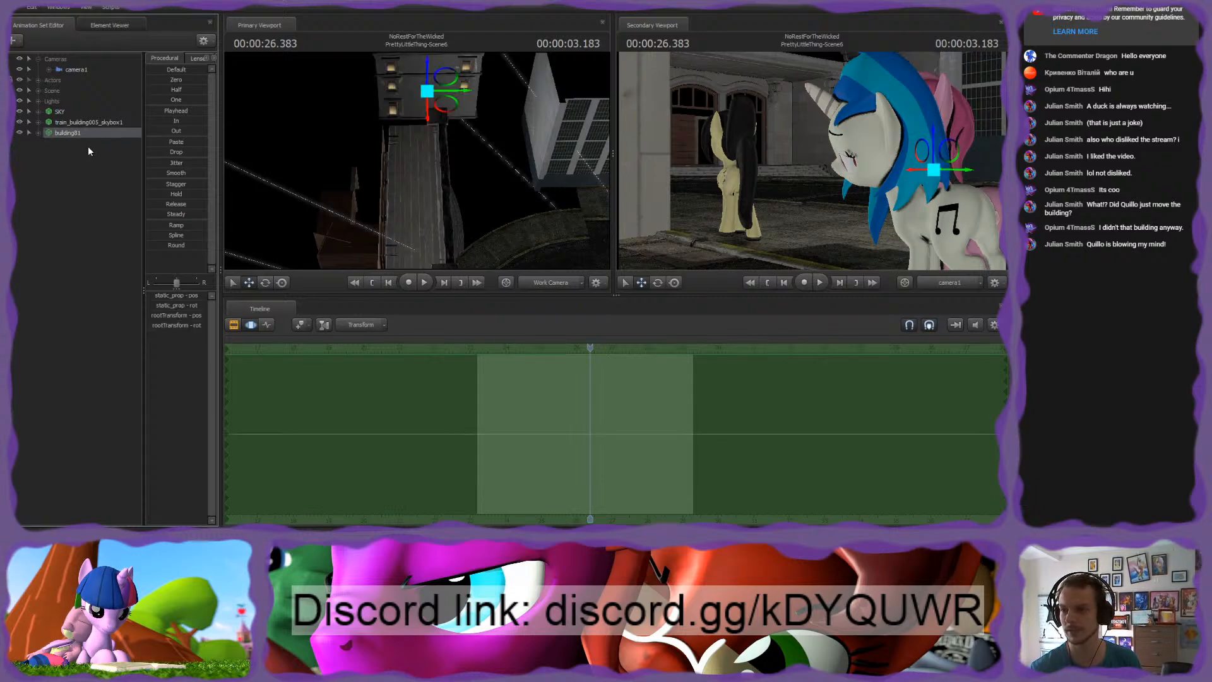
pyautogui.click(99, 197)
pyautogui.hotkey('ctrl', 'v')
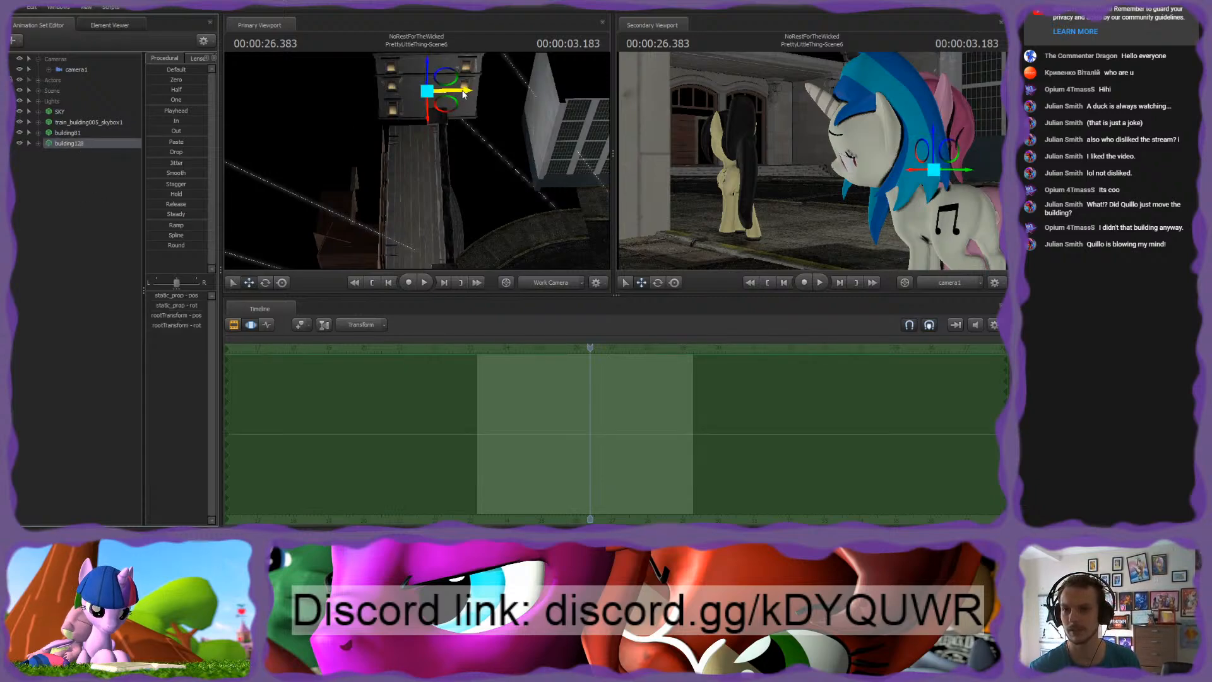
pyautogui.moveTo(463, 90); pyautogui.dragTo(374, 90)
# Examine the two adjoining buildings, the surrounding road and the area where the ponies stand
pyautogui.press('w')
pyautogui.moveTo(425, 135); pyautogui.dragTo(416, 171)
pyautogui.press('w')
pyautogui.press('s')
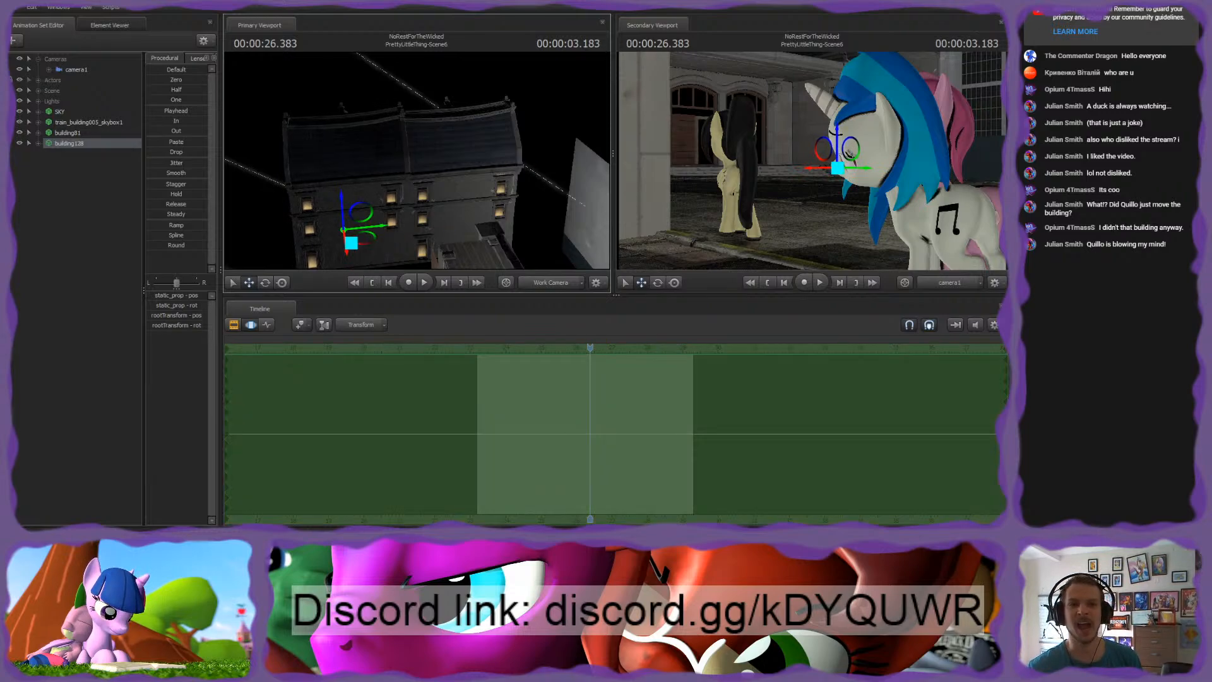
pyautogui.moveTo(383, 243); pyautogui.dragTo(401, 268)
pyautogui.press('w')
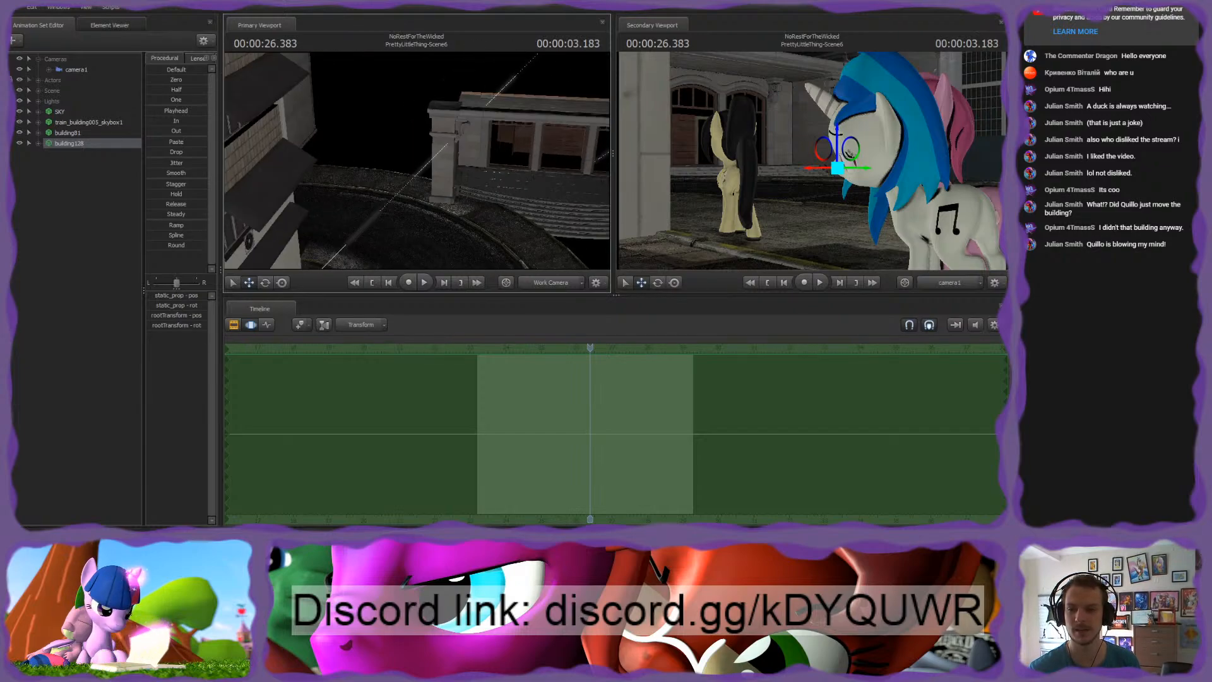
pyautogui.moveTo(416, 161); pyautogui.dragTo(341, 158)
pyautogui.moveTo(417, 161); pyautogui.dragTo(530, 202)
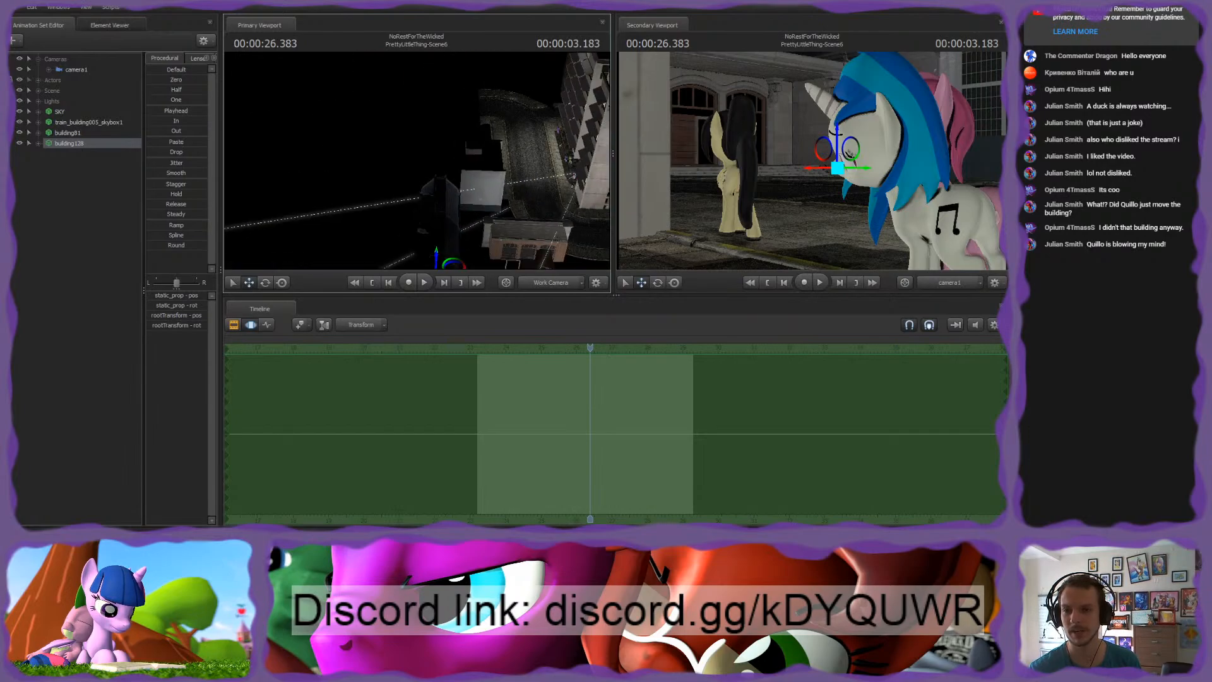
pyautogui.moveTo(416, 161); pyautogui.dragTo(315, 177)
# Select the Ruby base movements set in the Actors group and apply the Playhead preset to it
pyautogui.click(39, 79)
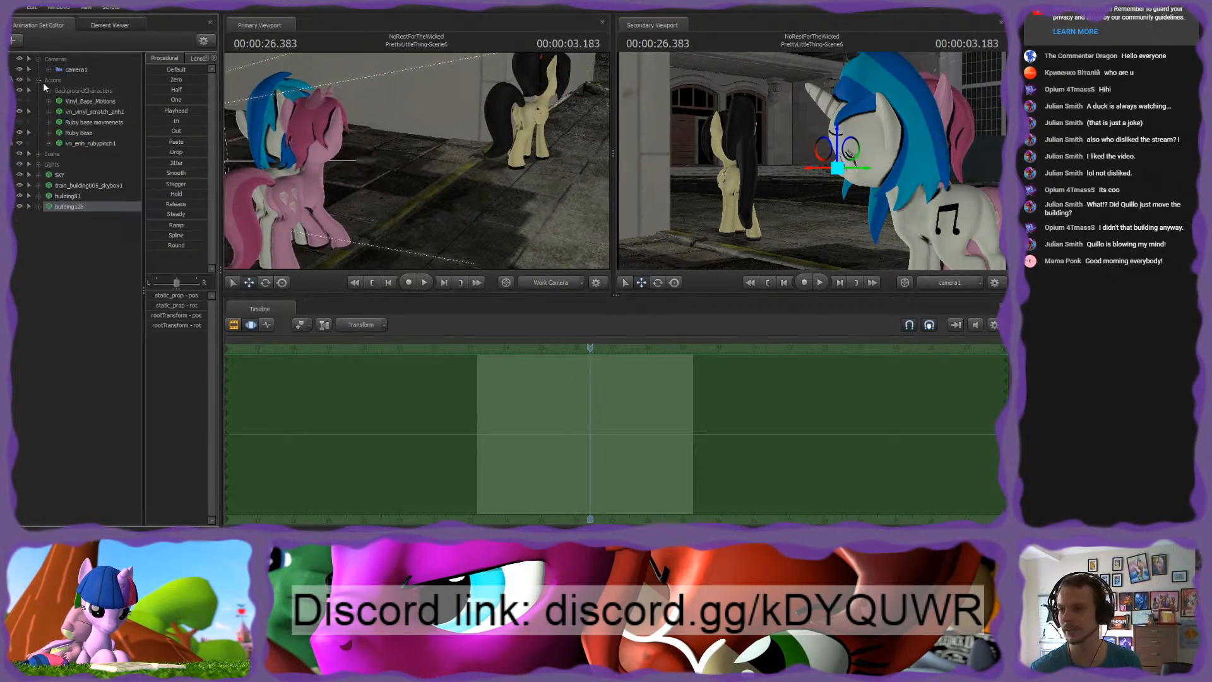
pyautogui.click(70, 122)
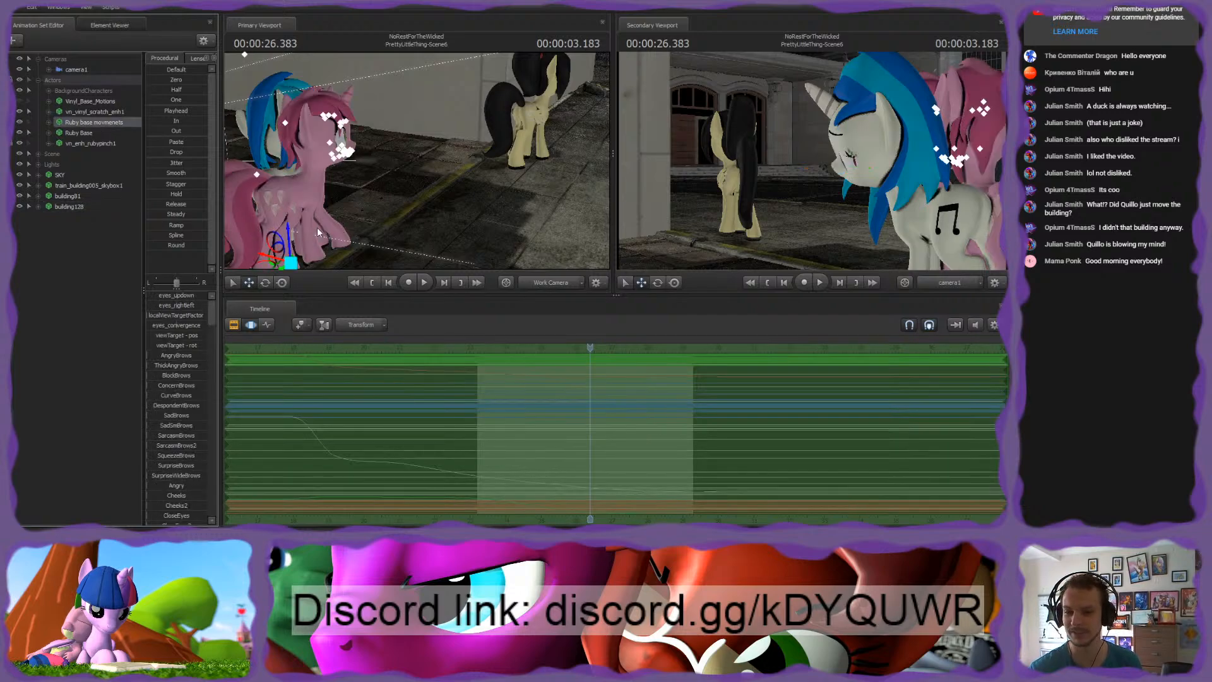
pyautogui.click(187, 112)
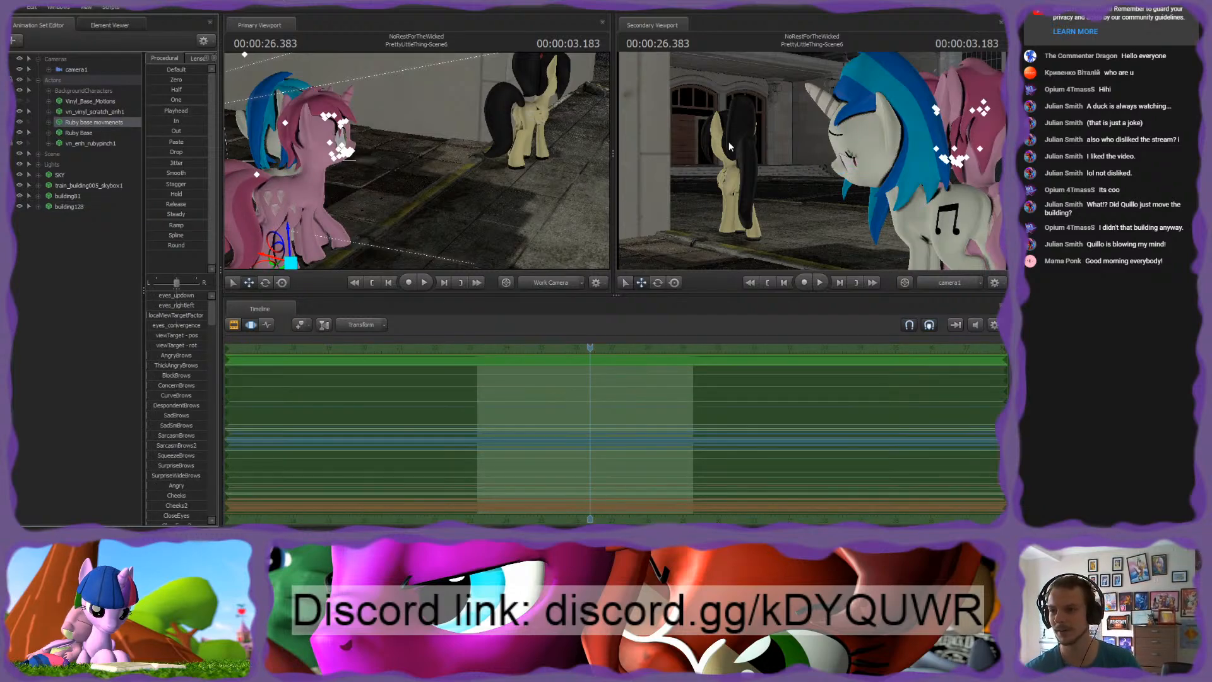
# Hide the Ruby Base and vn_enh_rubypinch1 models and position the Ruby base movements pony beside the white blue-maned pony
pyautogui.moveTo(441, 214); pyautogui.dragTo(473, 203)
pyautogui.press('e')
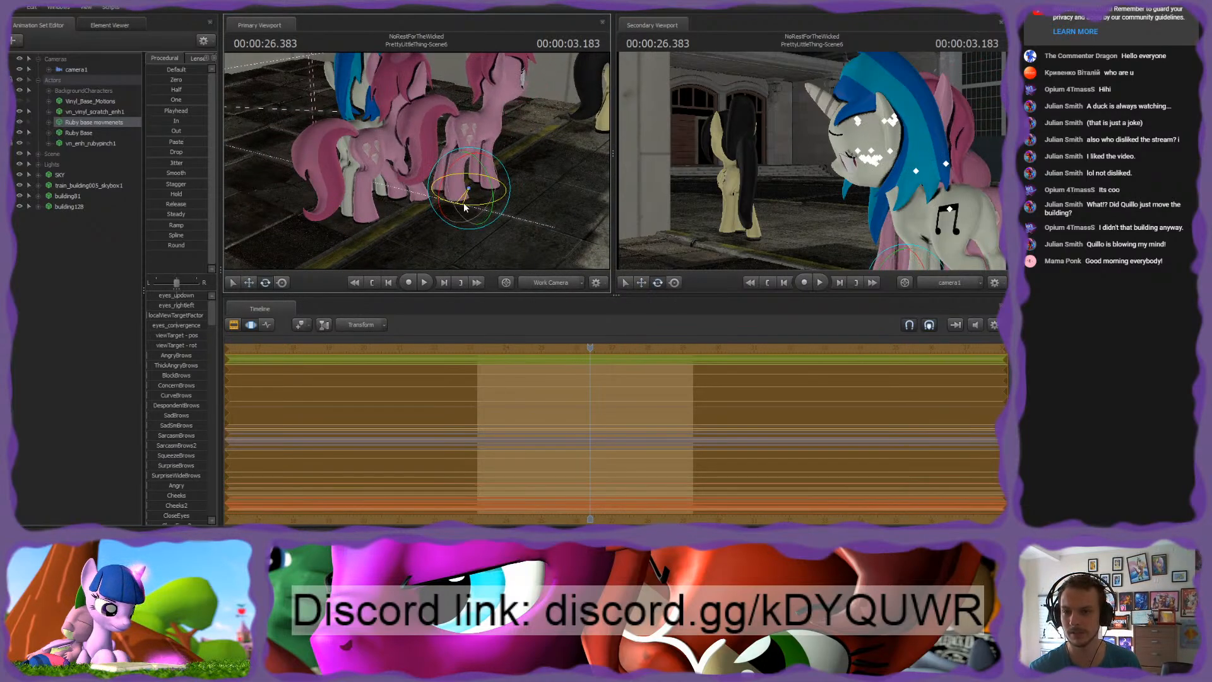
pyautogui.click(19, 133)
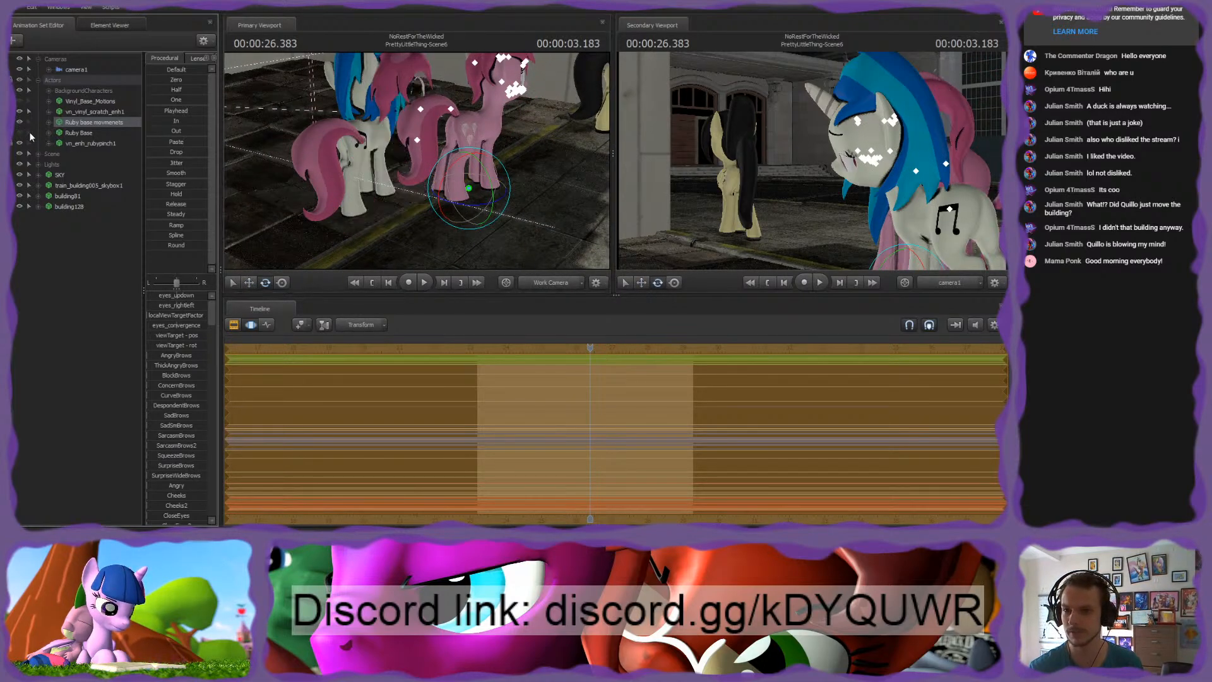
pyautogui.click(21, 144)
pyautogui.moveTo(369, 206); pyautogui.dragTo(365, 166)
pyautogui.press('w')
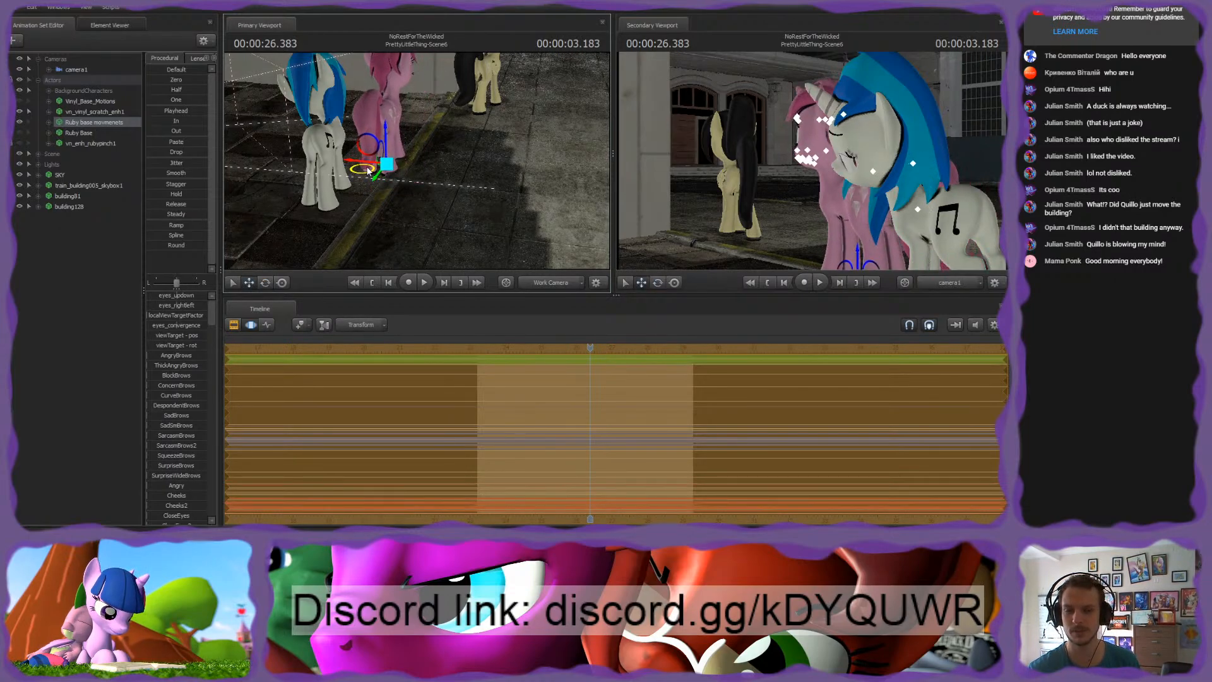
# Reframe camera1 so both foreground ponies and the black-maned pony behind them fit in the shot
pyautogui.click(82, 70)
pyautogui.moveTo(839, 180)
pyautogui.mouseDown()
pyautogui.moveTo(811, 180)
pyautogui.moveTo(850, 182)
pyautogui.mouseUp()
pyautogui.press('a')
pyautogui.press('s')
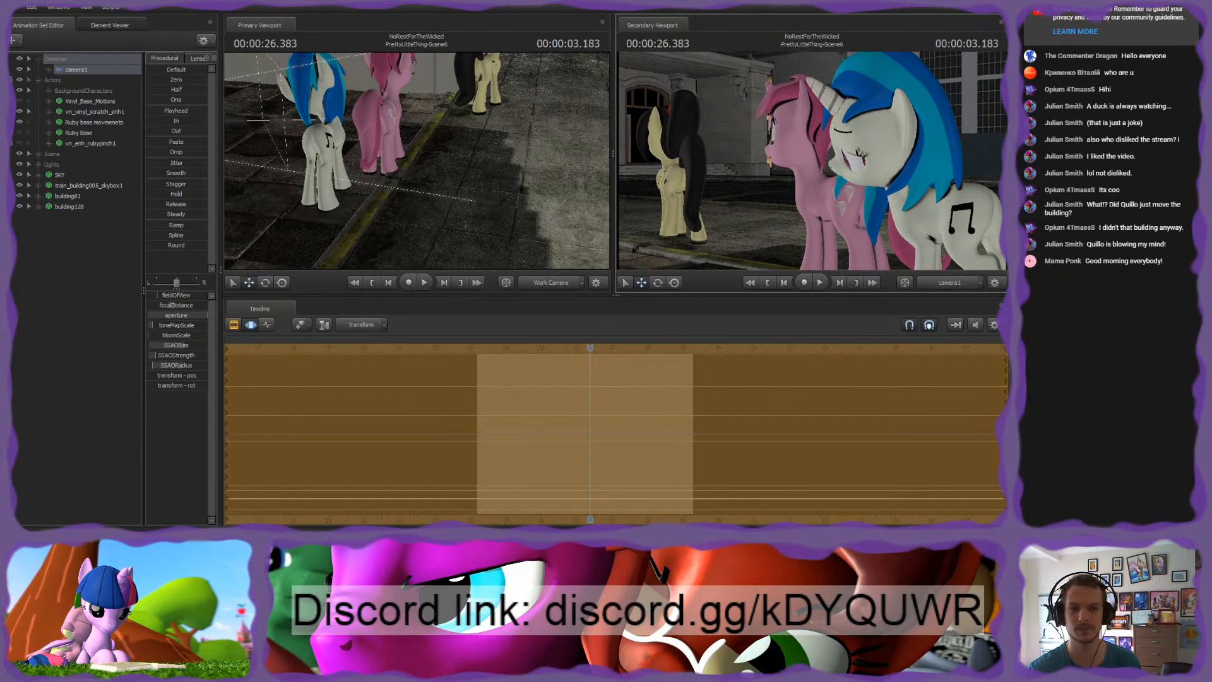
pyautogui.moveTo(812, 160)
pyautogui.mouseDown()
pyautogui.moveTo(796, 161)
pyautogui.moveTo(820, 165)
pyautogui.mouseUp()
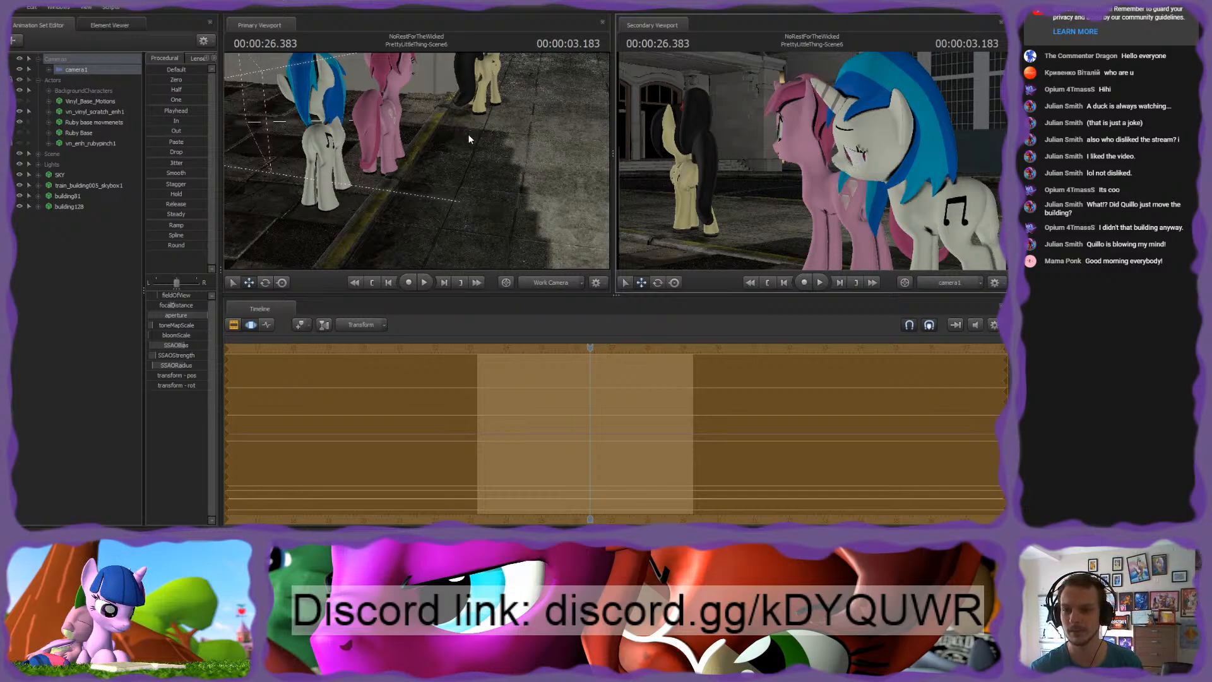
# Try rotating the Head bone of the Ruby base movements pony to turn her face
pyautogui.moveTo(393, 101)
pyautogui.mouseDown()
pyautogui.moveTo(378, 79)
pyautogui.moveTo(390, 77)
pyautogui.mouseUp()
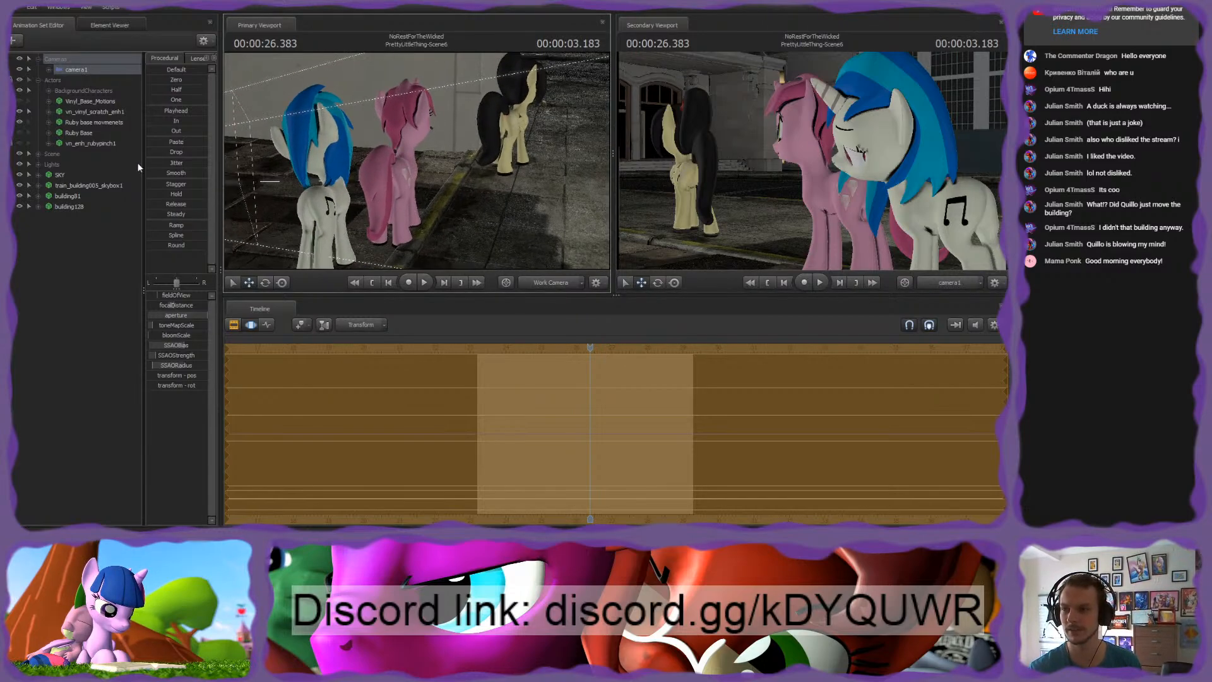
pyautogui.click(400, 153)
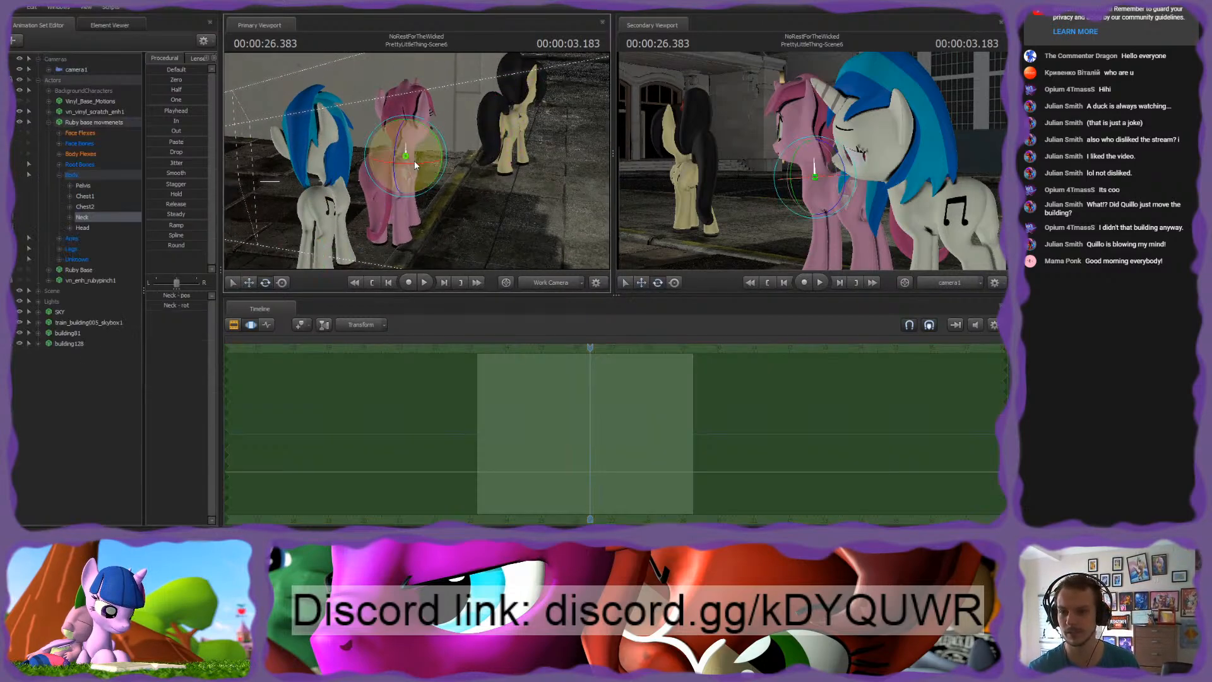
pyautogui.click(407, 132)
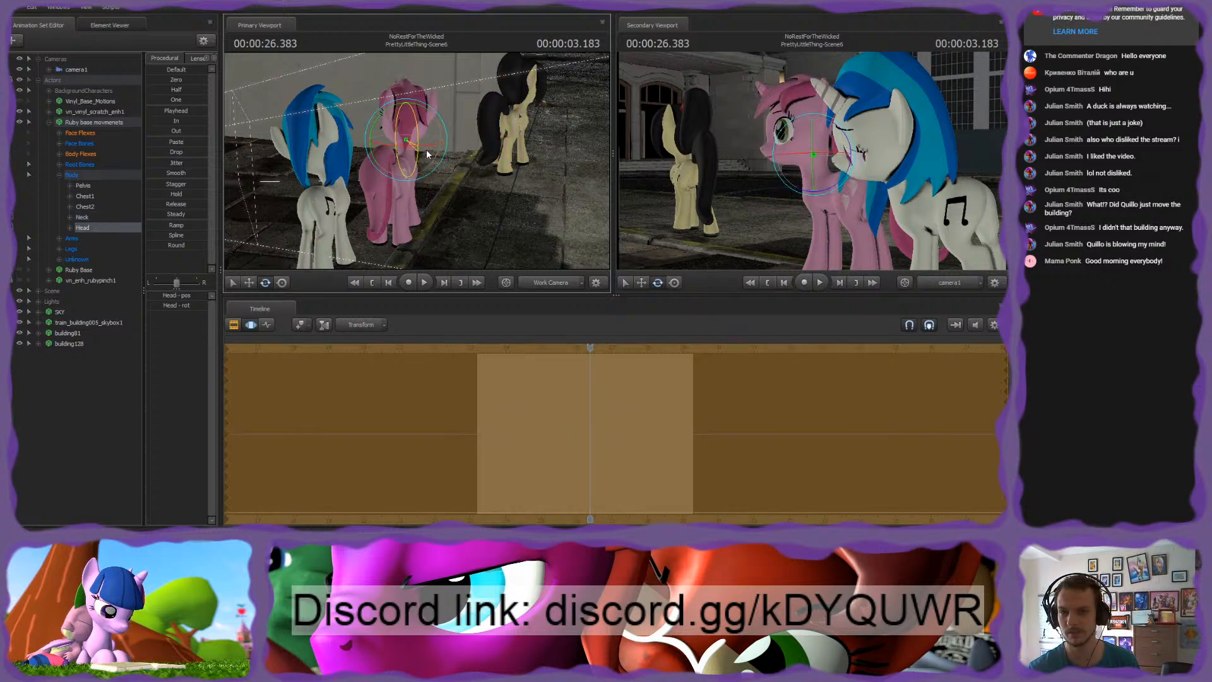
pyautogui.moveTo(424, 160); pyautogui.dragTo(389, 154)
pyautogui.moveTo(400, 149); pyautogui.dragTo(396, 140)
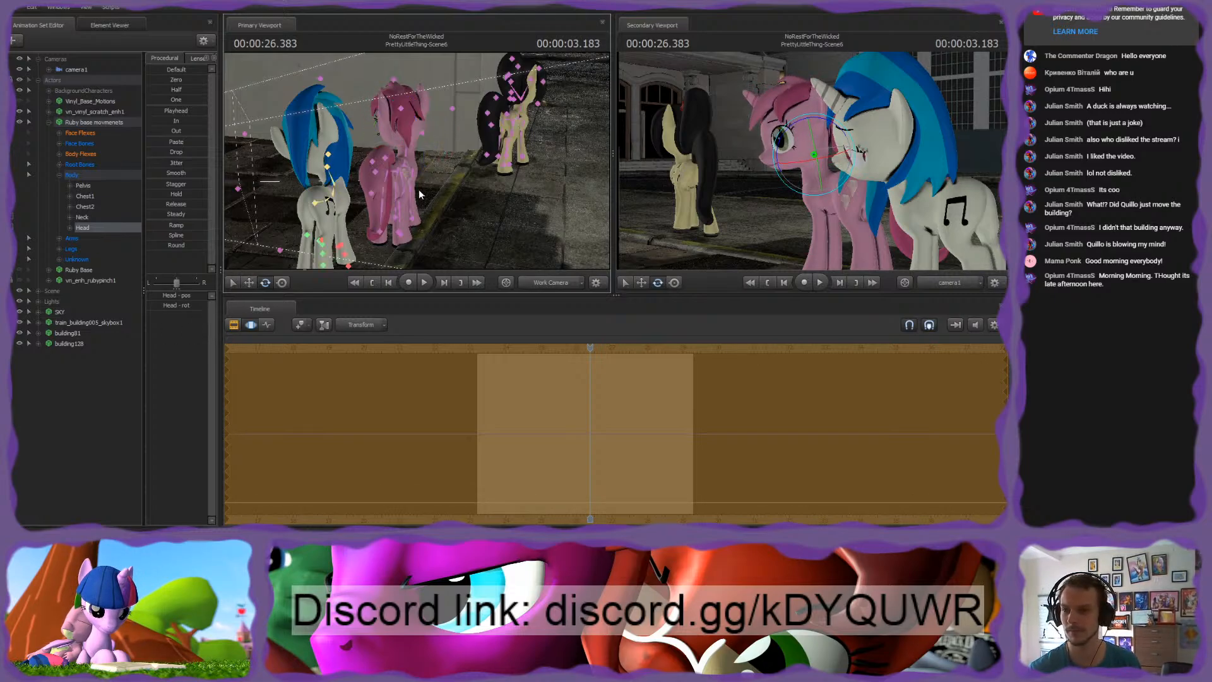
# Undo the head rotations on the Ruby base movements pony
pyautogui.hotkey('ctrl', 'z')
pyautogui.hotkey('ctrl', 'z')
pyautogui.hotkey('ctrl', 'z')
pyautogui.hotkey('ctrl', 'z')
pyautogui.hotkey('ctrl', 'z')
pyautogui.hotkey('ctrl', 'z')
pyautogui.hotkey('ctrl', 'z')
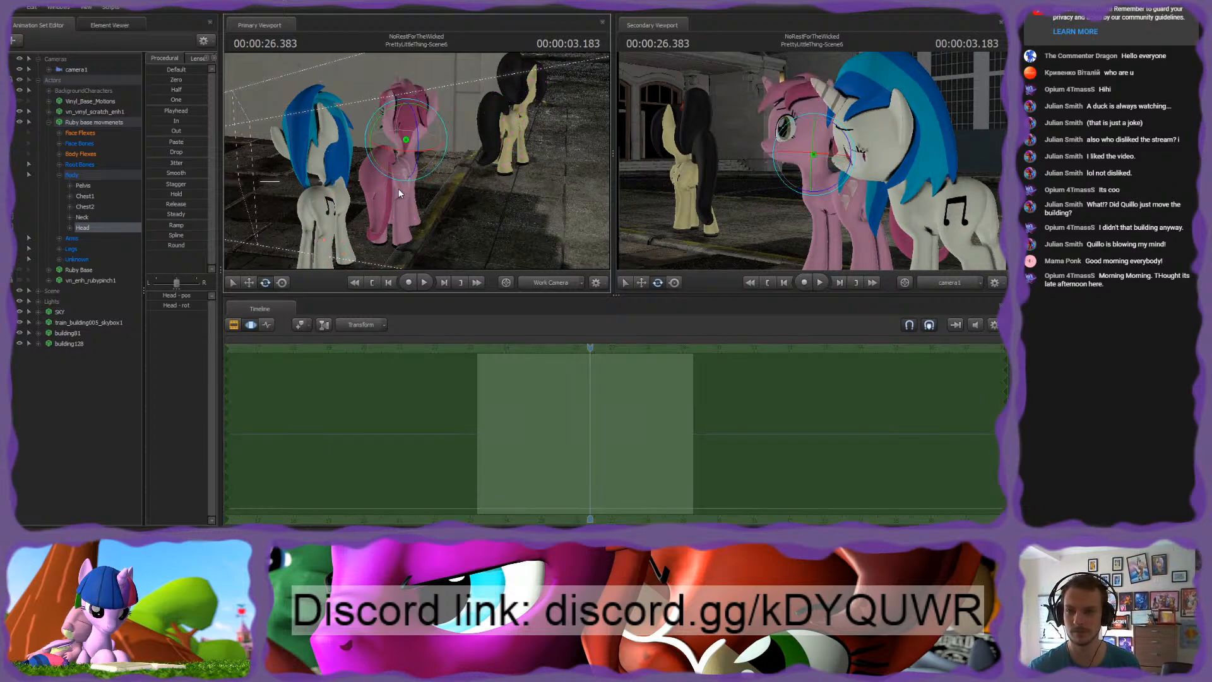
pyautogui.hotkey('ctrl', 'z')
pyautogui.hotkey('ctrl', 'z')
pyautogui.hotkey('ctrl', 'z')
pyautogui.hotkey('ctrl', 'z')
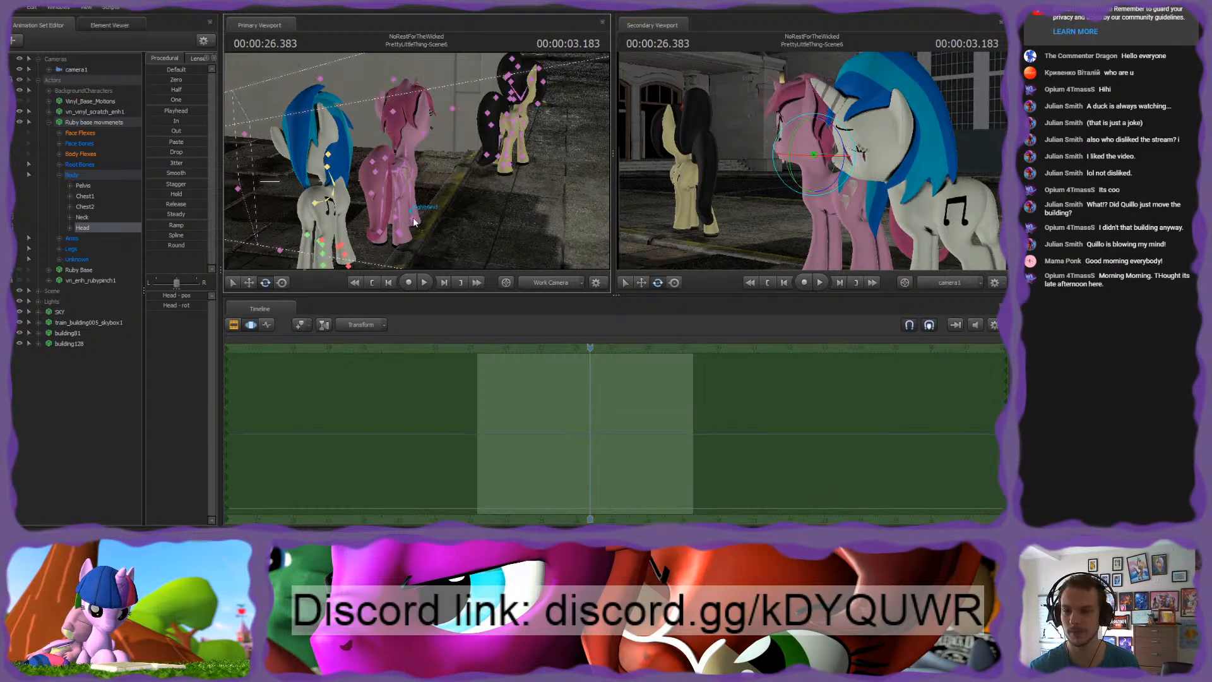
# Adjust the facing and position of the Ruby base movements pony through its rootTransform control
pyautogui.keyDown('ctrl'); pyautogui.click(399, 233); pyautogui.keyUp('ctrl')
pyautogui.moveTo(400, 233)
pyautogui.mouseDown()
pyautogui.moveTo(378, 231)
pyautogui.moveTo(416, 212)
pyautogui.moveTo(428, 231)
pyautogui.moveTo(398, 211)
pyautogui.mouseUp()
pyautogui.press('w')
pyautogui.press('e')
pyautogui.press('w')
pyautogui.click(48, 121)
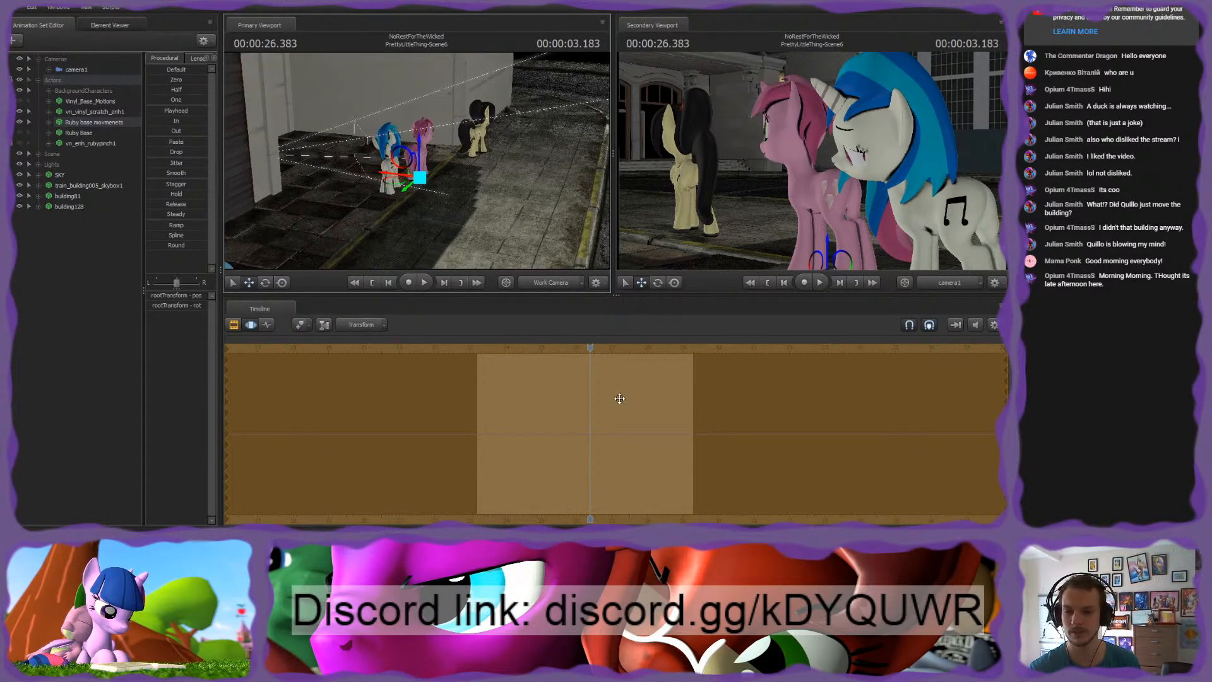
# Switch to the clip editor, scrub back through the earlier shots and select the PrettyLittleThing-Scene shot at 00:00:13.400
pyautogui.click(241, 327)
pyautogui.moveTo(453, 348); pyautogui.dragTo(374, 349)
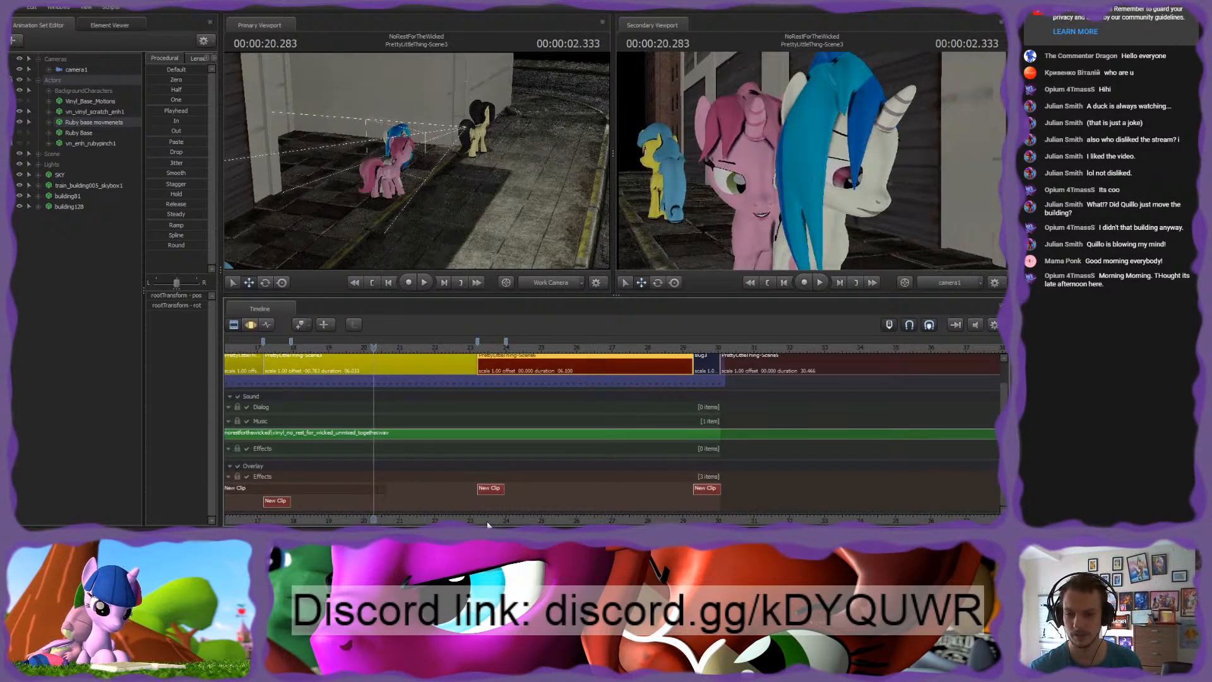
pyautogui.moveTo(410, 400); pyautogui.dragTo(636, 401)
pyautogui.moveTo(604, 347); pyautogui.dragTo(371, 347)
pyautogui.scroll(-3, 532, 431)
pyautogui.moveTo(437, 390); pyautogui.dragTo(590, 384)
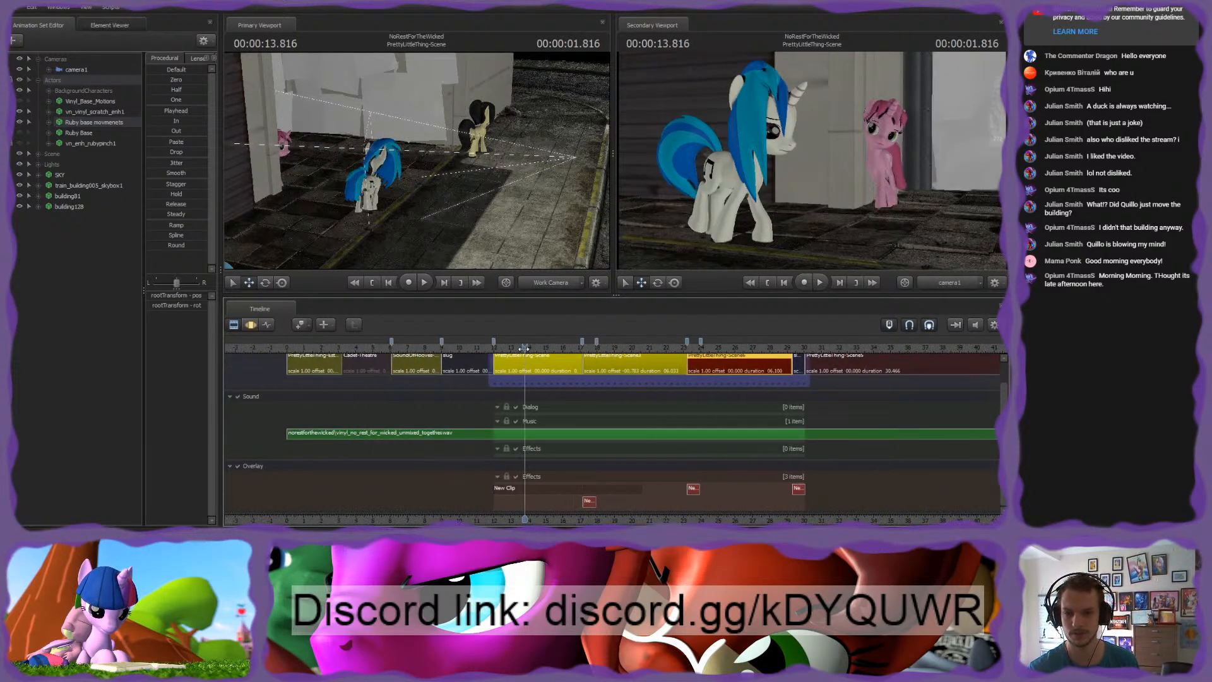
pyautogui.moveTo(524, 348)
pyautogui.mouseDown()
pyautogui.moveTo(483, 348)
pyautogui.moveTo(518, 348)
pyautogui.mouseUp()
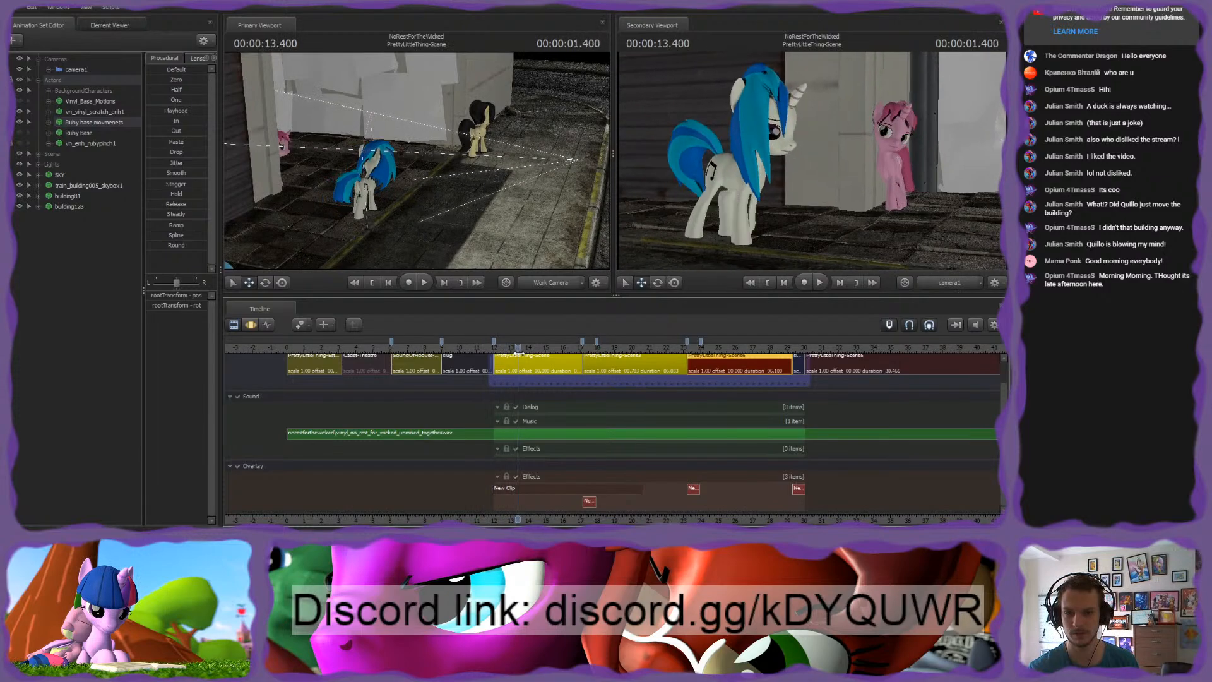
pyautogui.click(522, 362)
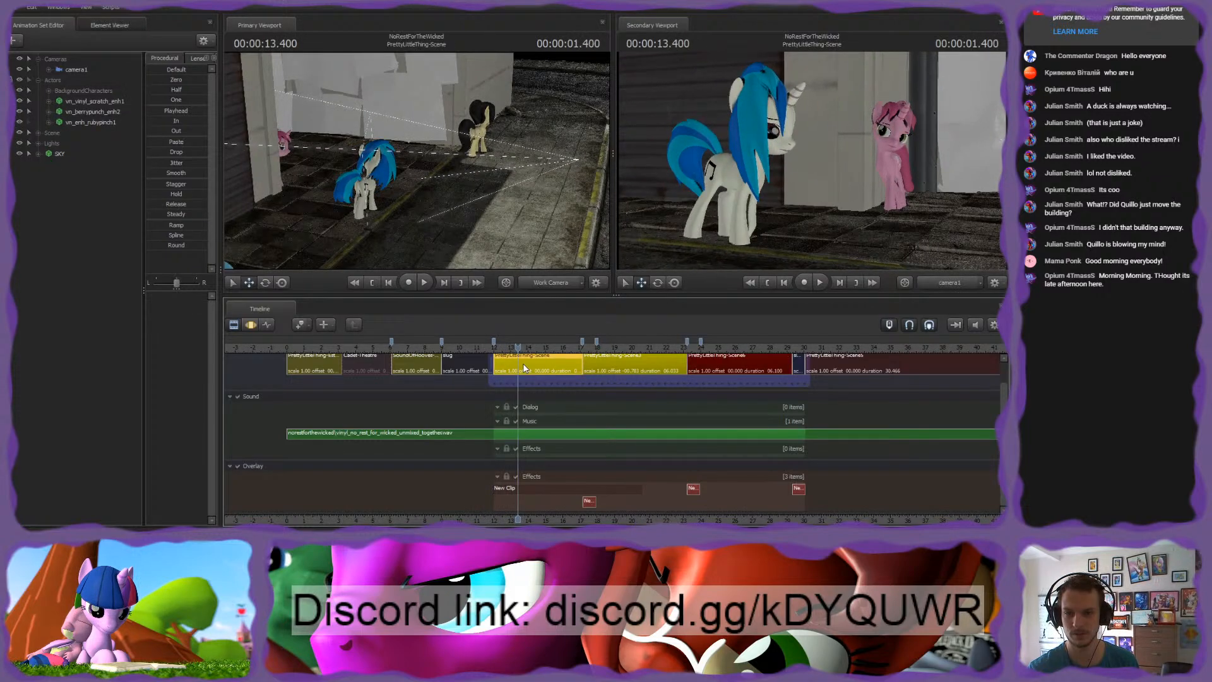
# Select camera1 in the motion editor and set a time selection from about 12.6 to 14.15 seconds with a fall-off at its start
pyautogui.click(56, 68)
pyautogui.click(256, 324)
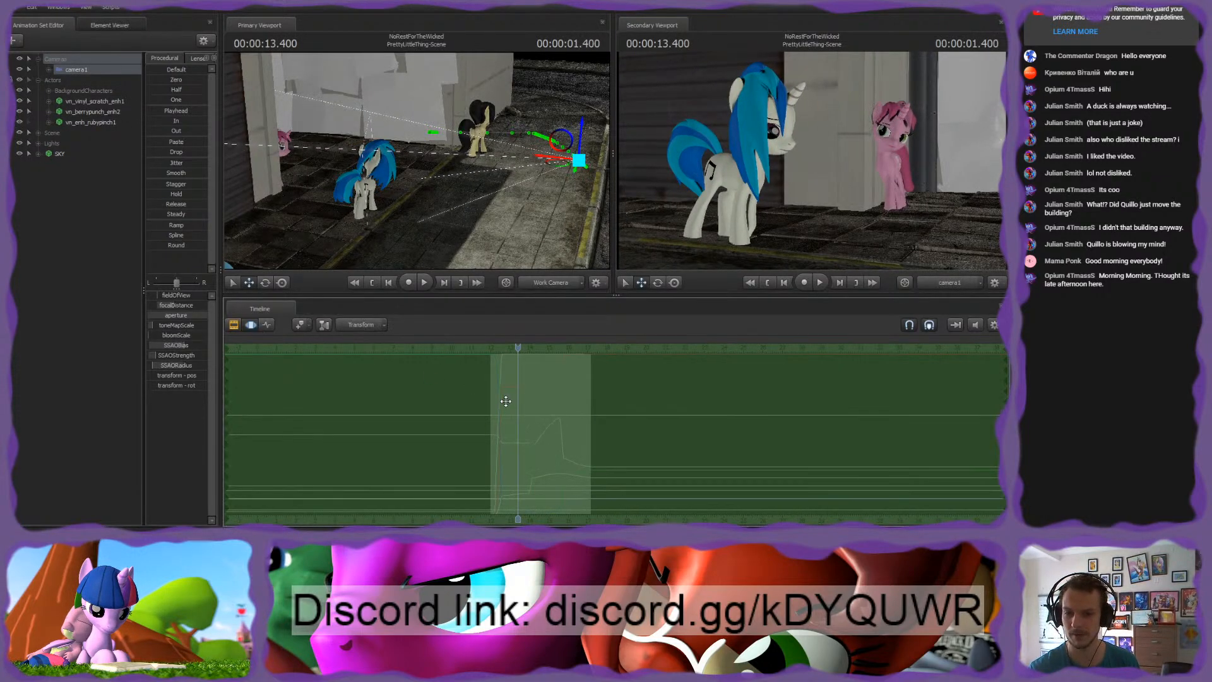
pyautogui.moveTo(517, 518); pyautogui.dragTo(588, 503)
pyautogui.scroll(2, 584, 447)
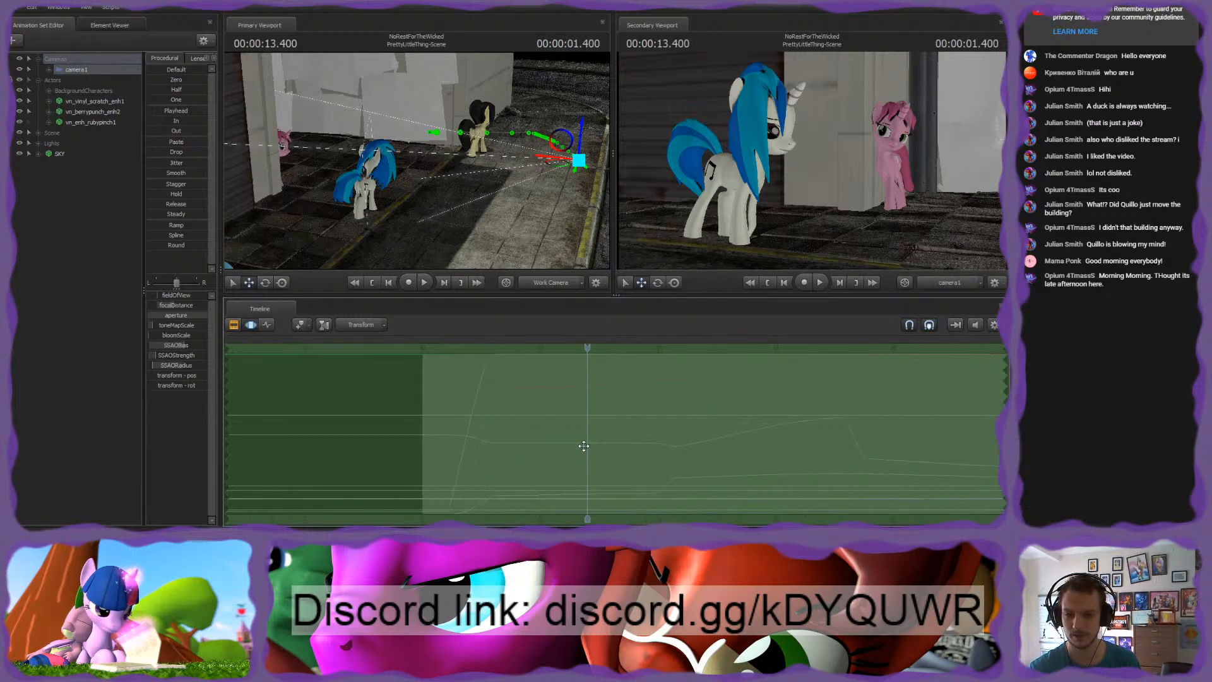
pyautogui.scroll(-6, 583, 447)
pyautogui.scroll(3, 587, 433)
pyautogui.press('shift')
pyautogui.moveTo(650, 418); pyautogui.dragTo(559, 410)
pyautogui.scroll(3, 609, 414)
pyautogui.scroll(-2, 611, 413)
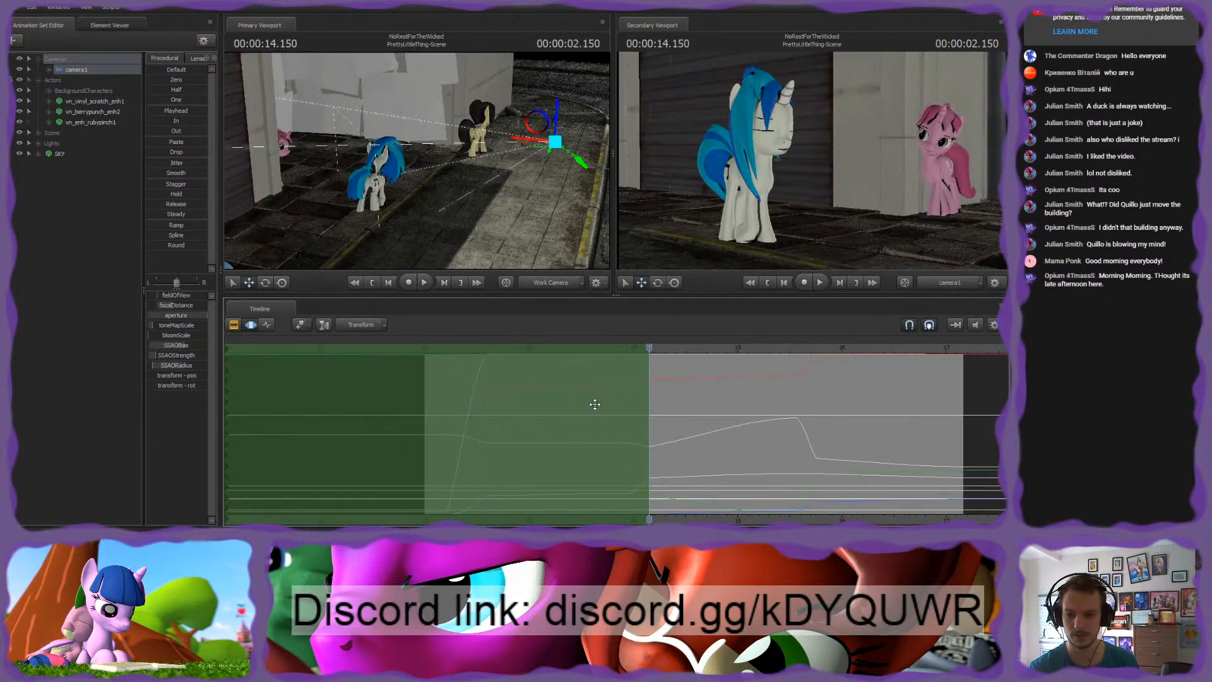
pyautogui.moveTo(445, 398); pyautogui.dragTo(476, 400)
pyautogui.scroll(1, 488, 407)
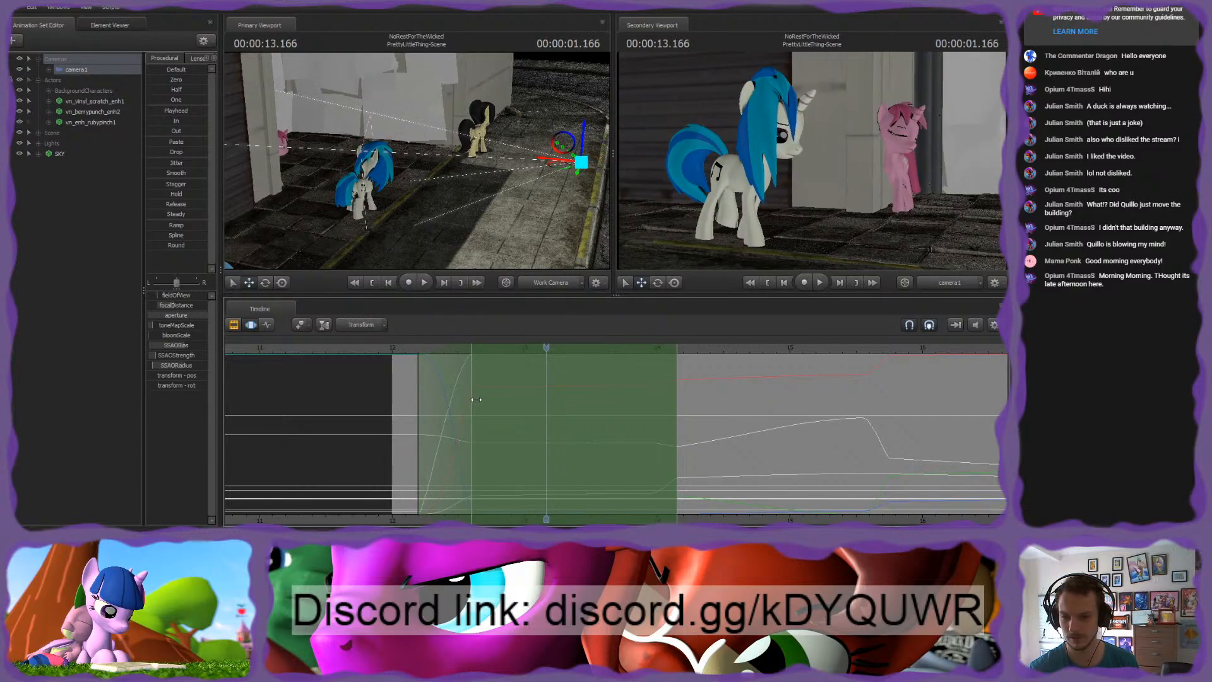
# Extend the end of the time selection to about 15.5 seconds and give it a short fall-off
pyautogui.scroll(1, 475, 400)
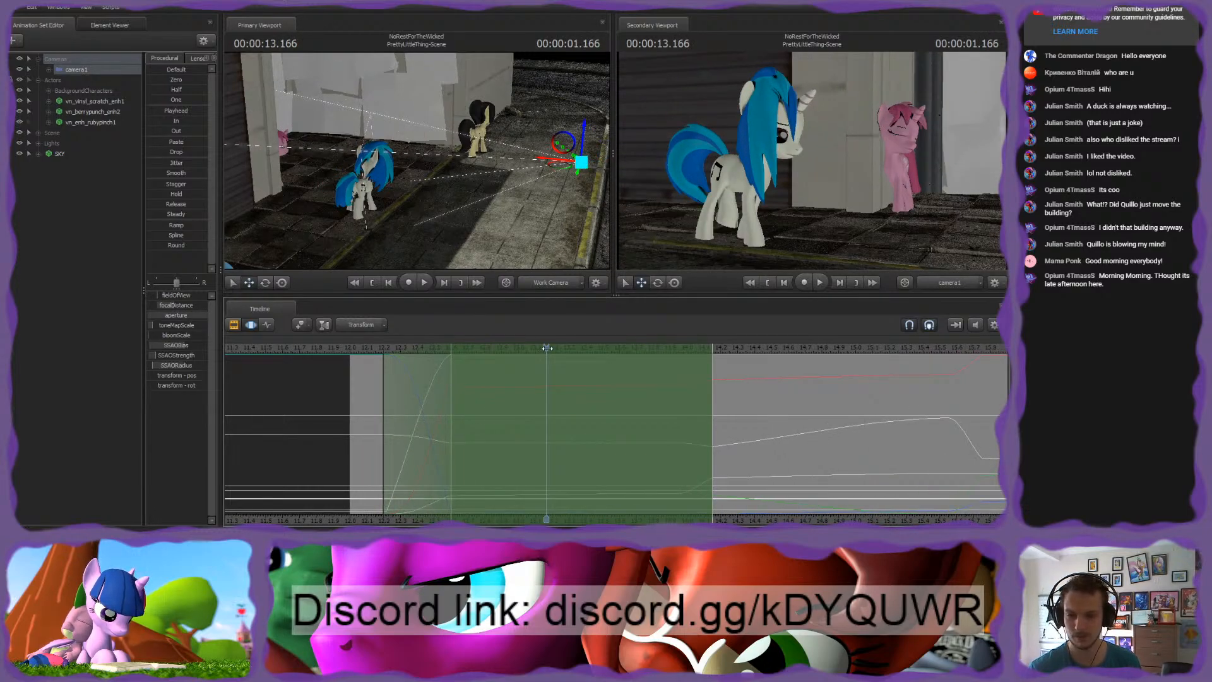
pyautogui.moveTo(546, 348); pyautogui.dragTo(684, 365)
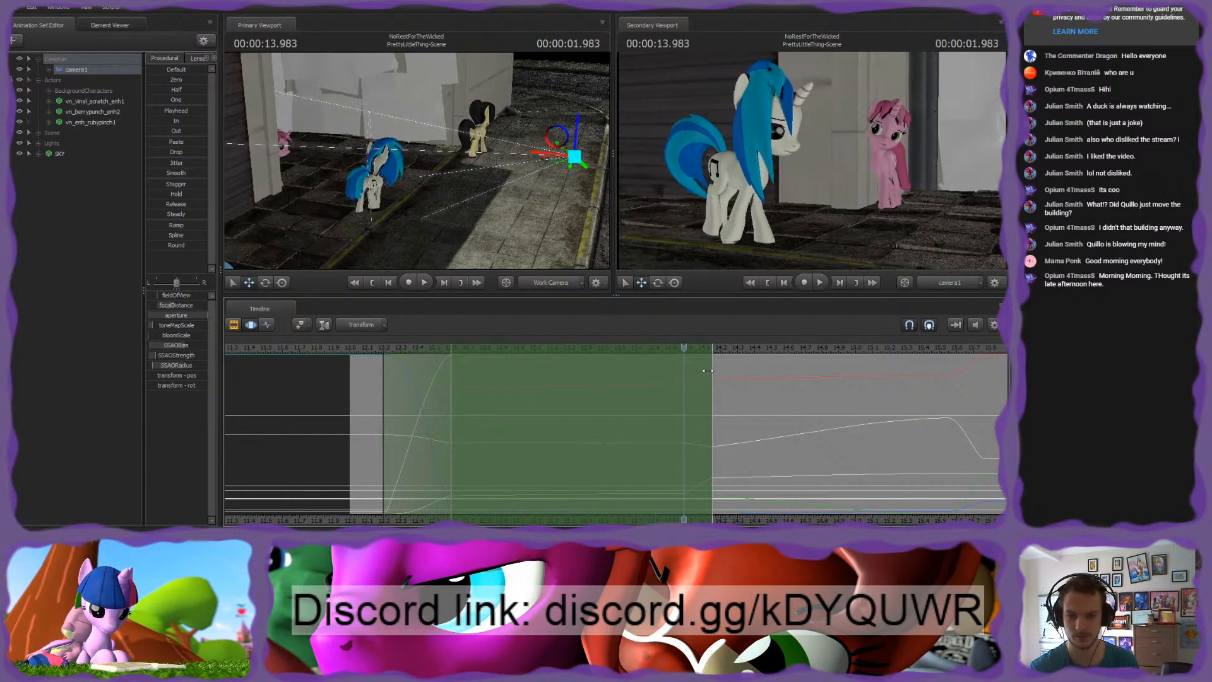
pyautogui.scroll(-5, 763, 514)
pyautogui.moveTo(762, 515)
pyautogui.mouseDown()
pyautogui.moveTo(556, 428)
pyautogui.moveTo(771, 438)
pyautogui.moveTo(734, 440)
pyautogui.mouseUp()
pyautogui.scroll(3, 593, 449)
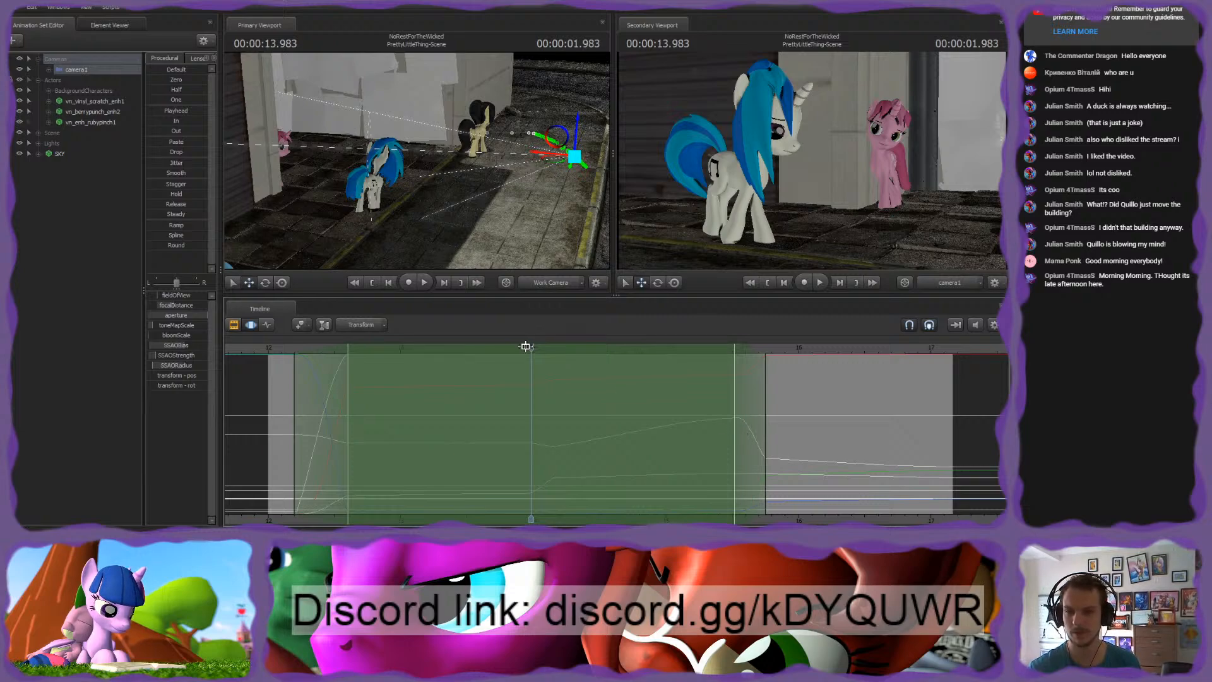
# Select vn_vinyl_scratch_enh1 together with camera1, move both onto the sunlit sidewalk and apply the change to the time selection
pyautogui.click(66, 101)
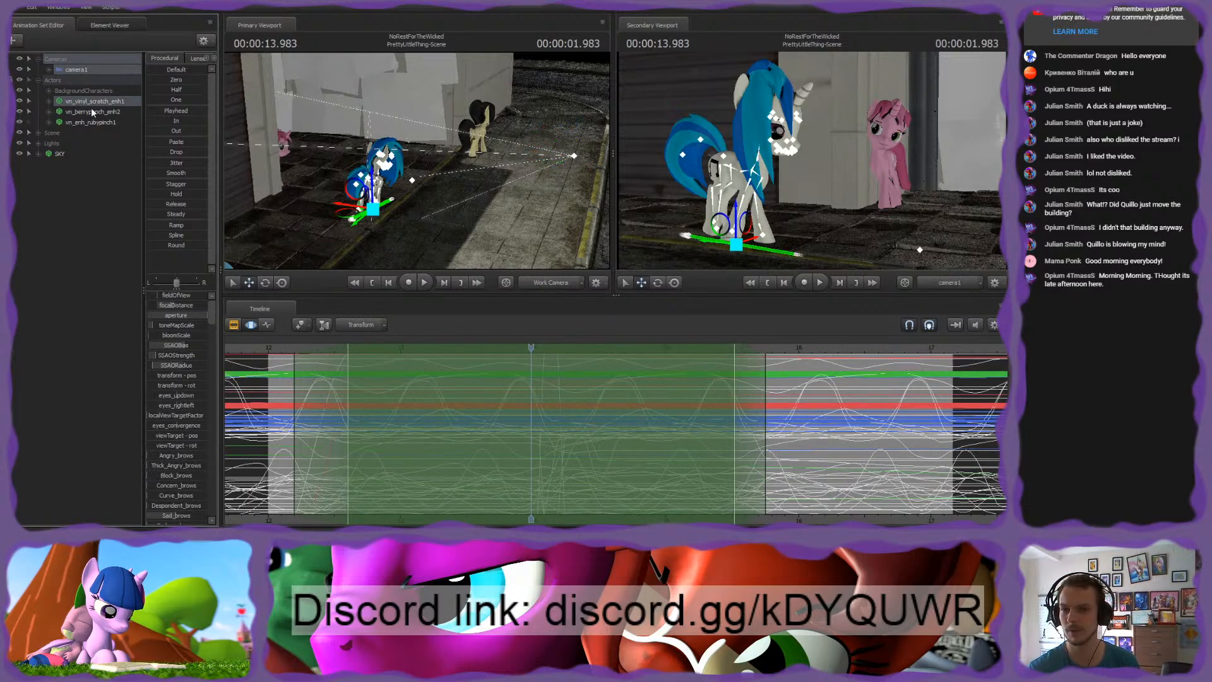
pyautogui.keyDown('ctrl'); pyautogui.click(71, 70); pyautogui.keyUp('ctrl')
pyautogui.keyDown('ctrl'); pyautogui.click(74, 70); pyautogui.keyUp('ctrl')
pyautogui.moveTo(379, 170); pyautogui.dragTo(435, 195)
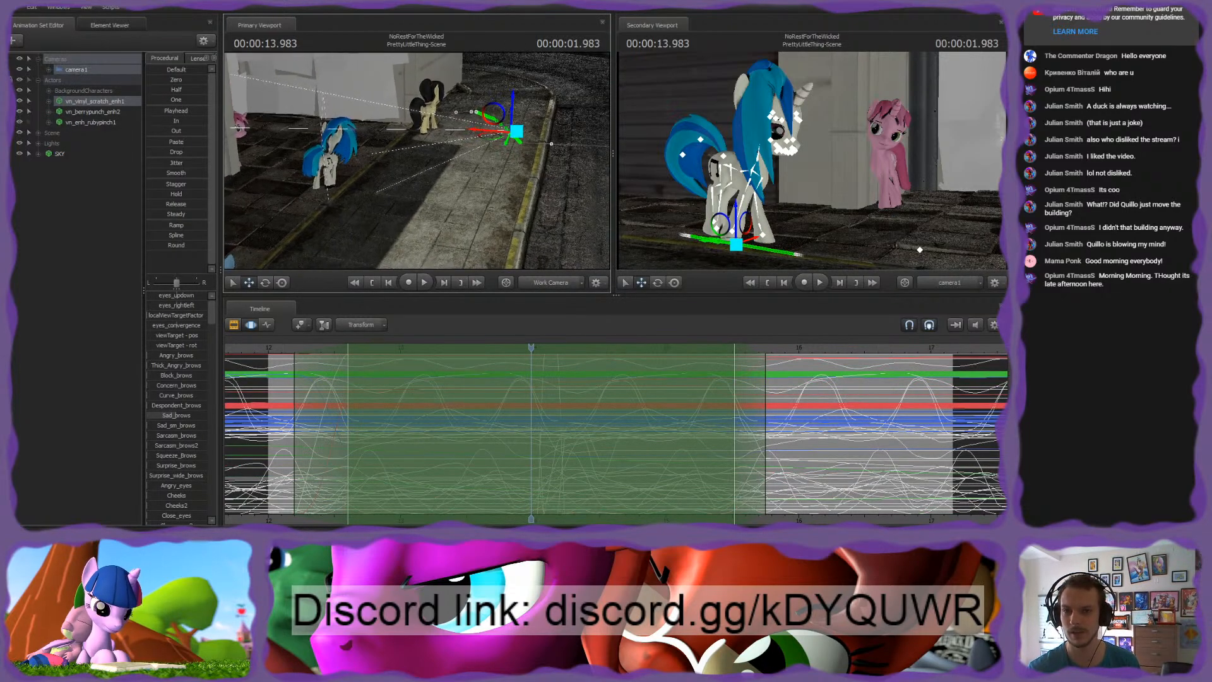
pyautogui.moveTo(480, 132); pyautogui.dragTo(575, 149)
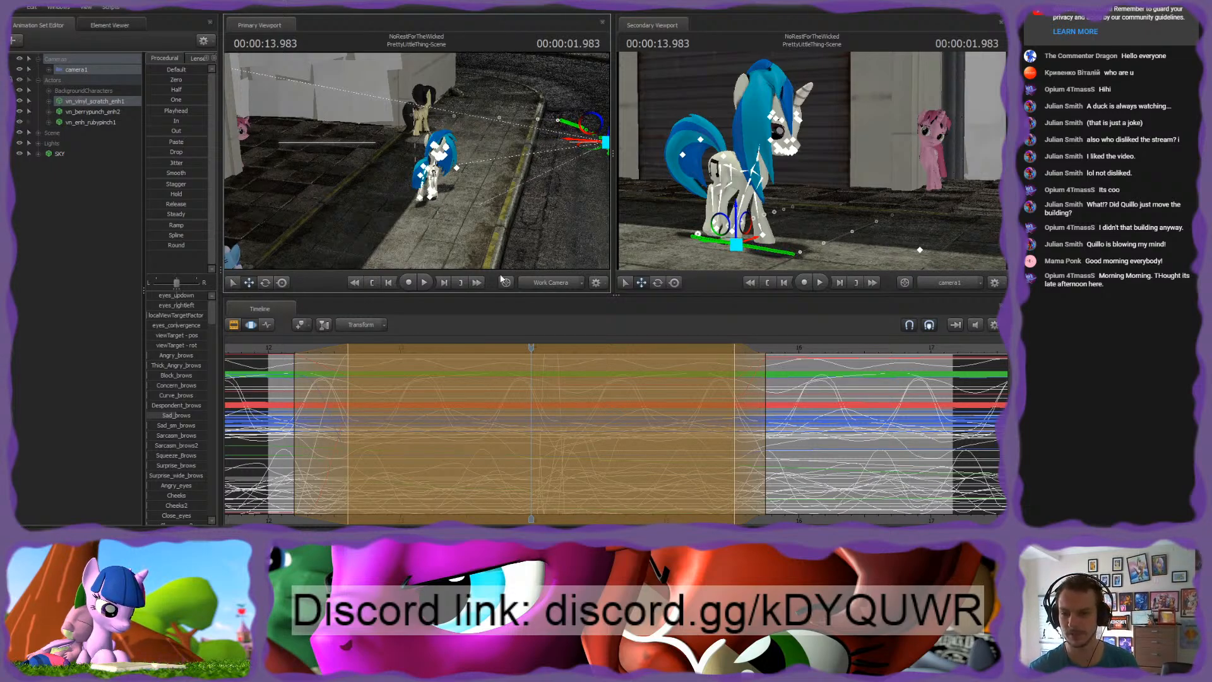
pyautogui.moveTo(504, 347); pyautogui.dragTo(621, 362)
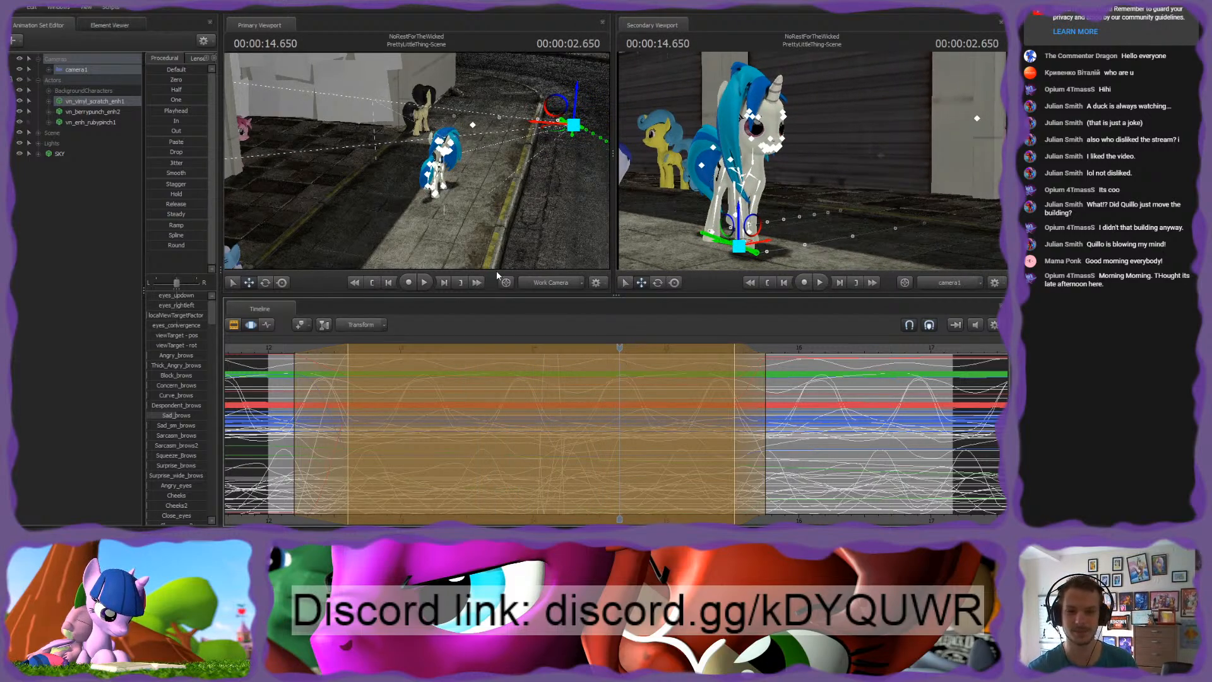
pyautogui.press('Return')
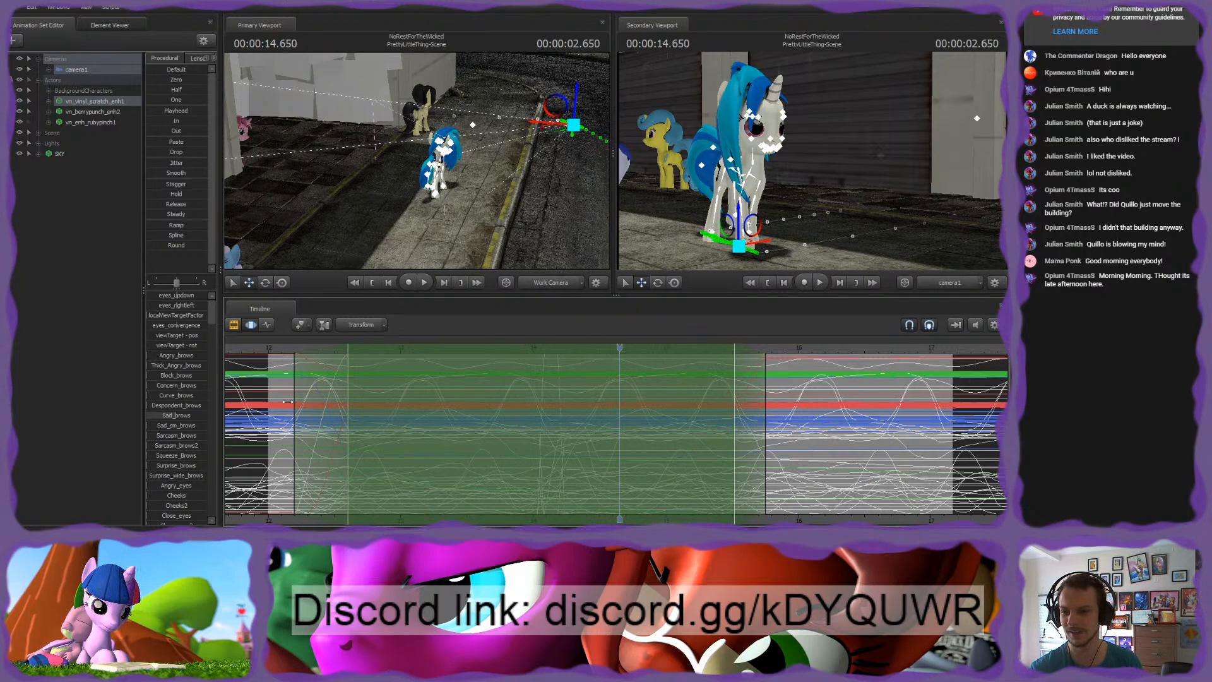
# Show only camera1's transform curves in the graph editor and go to its keyframe at 00:00:14.150
pyautogui.click(267, 324)
pyautogui.click(50, 70)
pyautogui.click(61, 81)
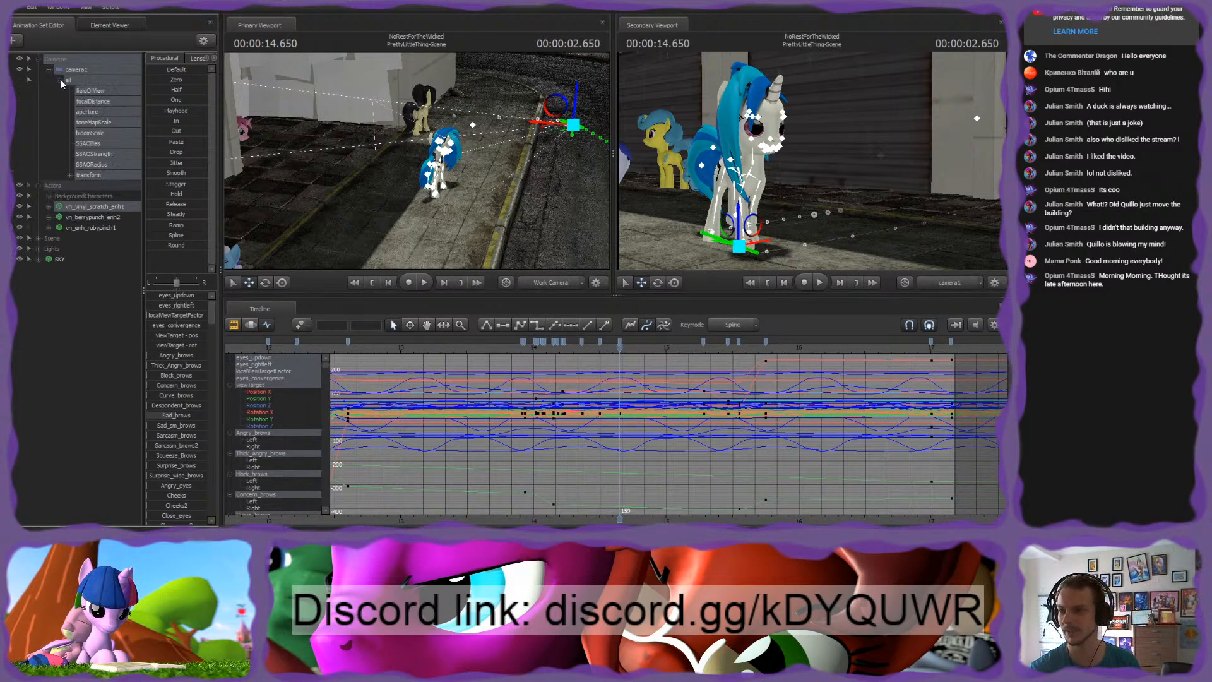
pyautogui.click(88, 173)
pyautogui.press('Up')
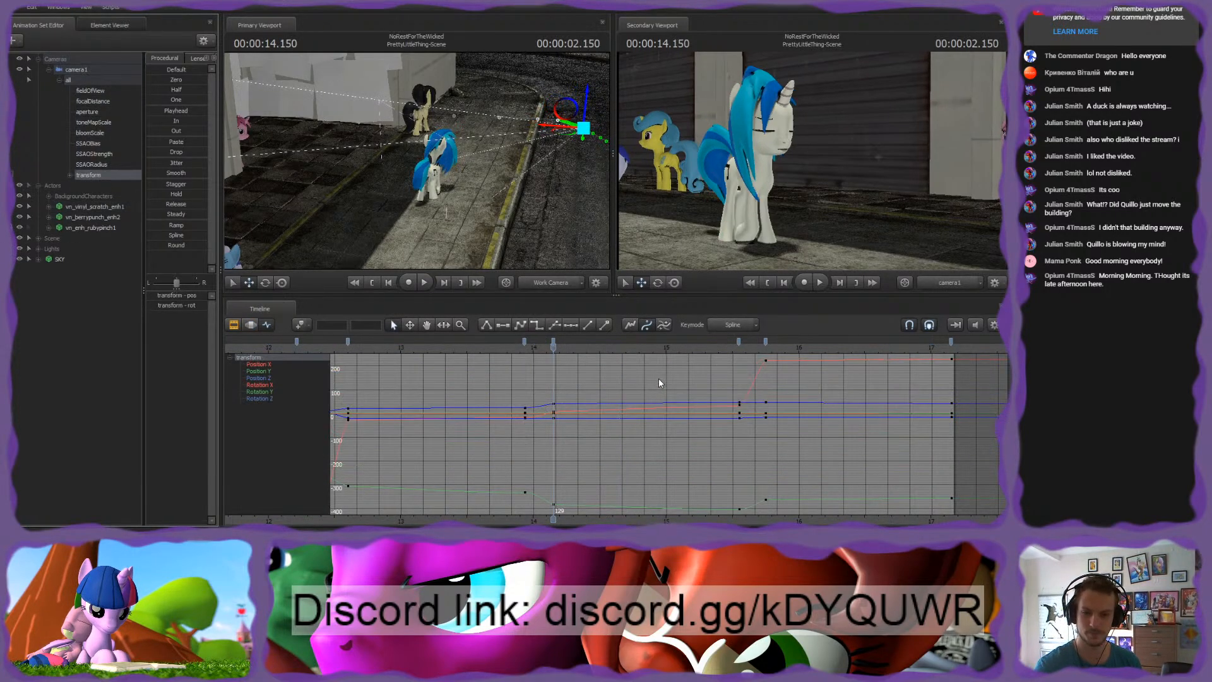
# Reframe camera1 at 00:00:14.150 to show the white pony from farther away with the pink pony by the wall
pyautogui.moveTo(798, 225); pyautogui.dragTo(840, 225)
pyautogui.press('s')
pyautogui.press('w')
pyautogui.press('d')
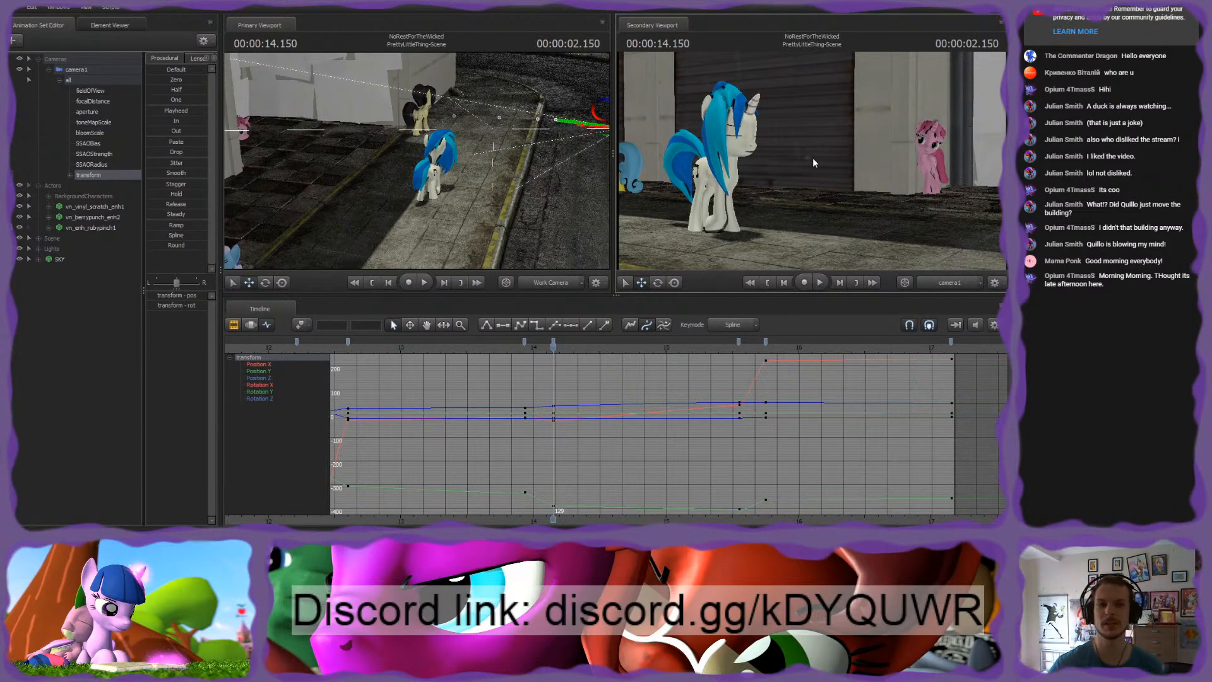
pyautogui.moveTo(813, 157)
pyautogui.mouseDown()
pyautogui.moveTo(836, 159)
pyautogui.moveTo(819, 159)
pyautogui.mouseUp()
pyautogui.press('s')
pyautogui.press('w')
pyautogui.press('s')
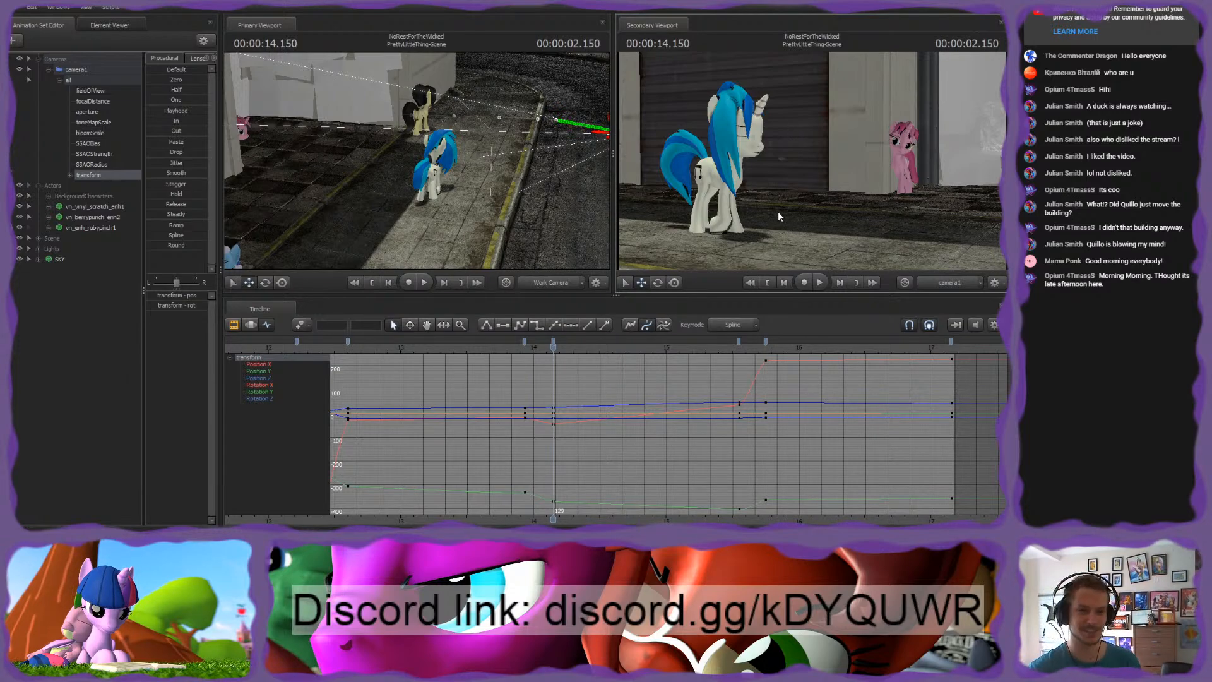
# Compare the framing with the shot's start near 00:00:12.583 and refine camera1's position and angle at 00:00:14.150
pyautogui.moveTo(553, 341); pyautogui.dragTo(596, 351)
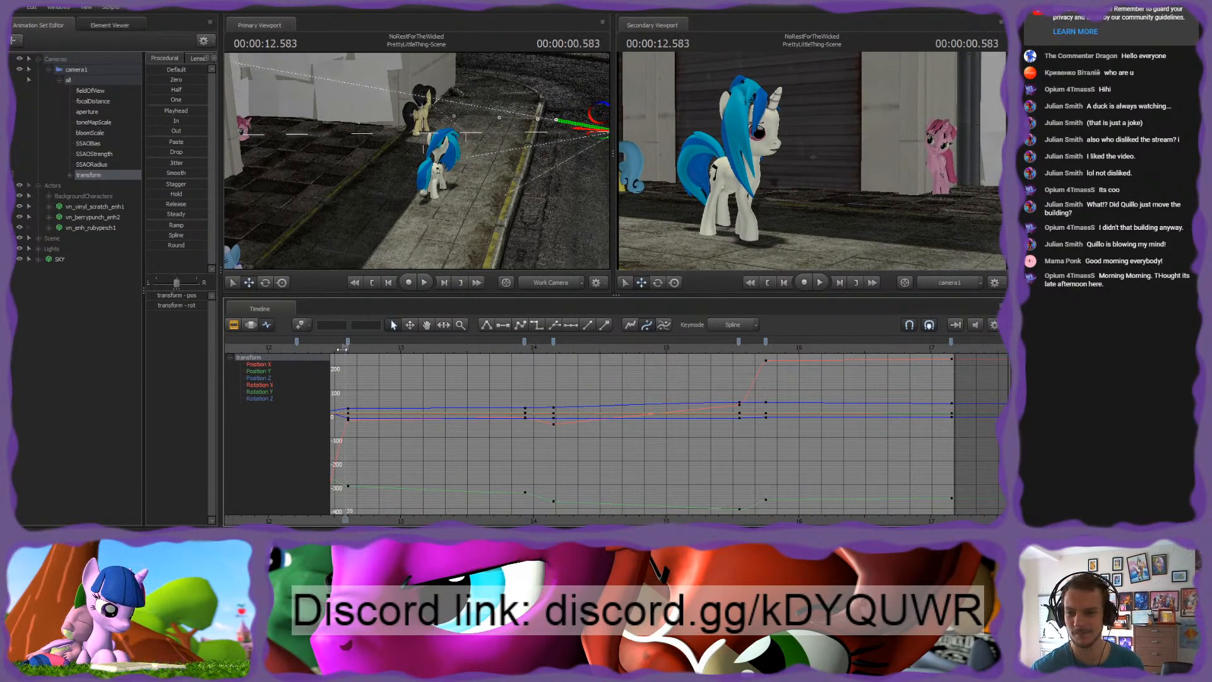
pyautogui.moveTo(341, 348); pyautogui.dragTo(553, 350)
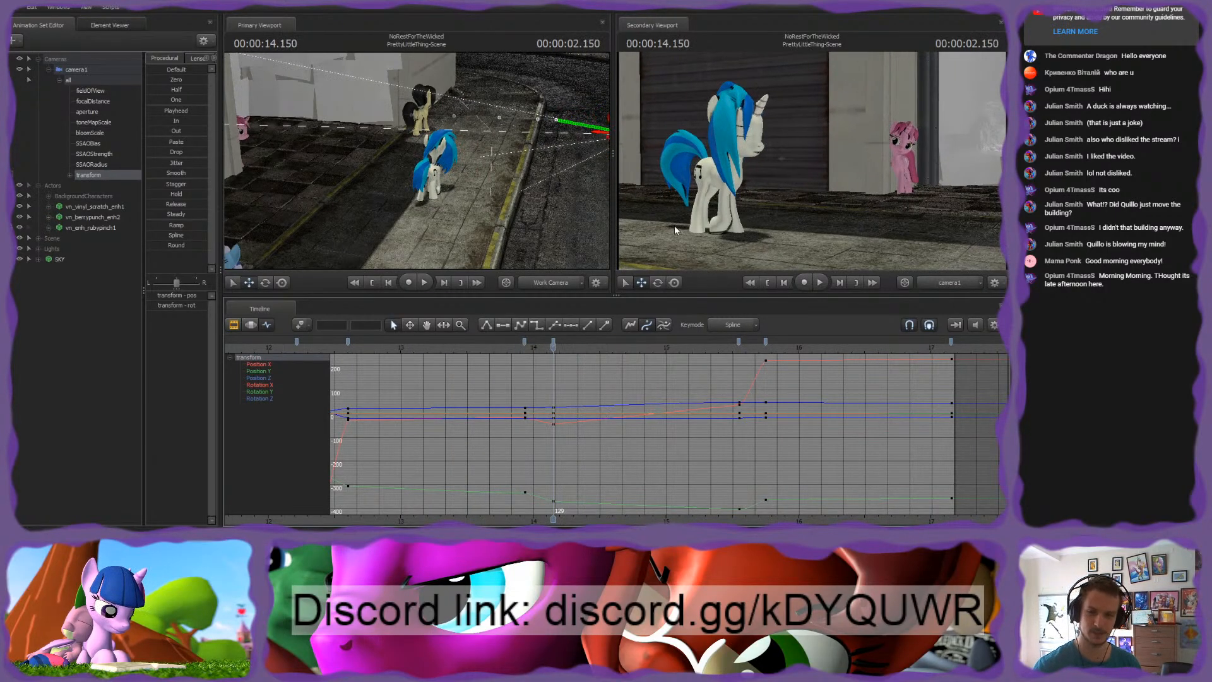
pyautogui.moveTo(675, 231); pyautogui.dragTo(675, 230)
pyautogui.press('s')
pyautogui.press('w')
pyautogui.press('s')
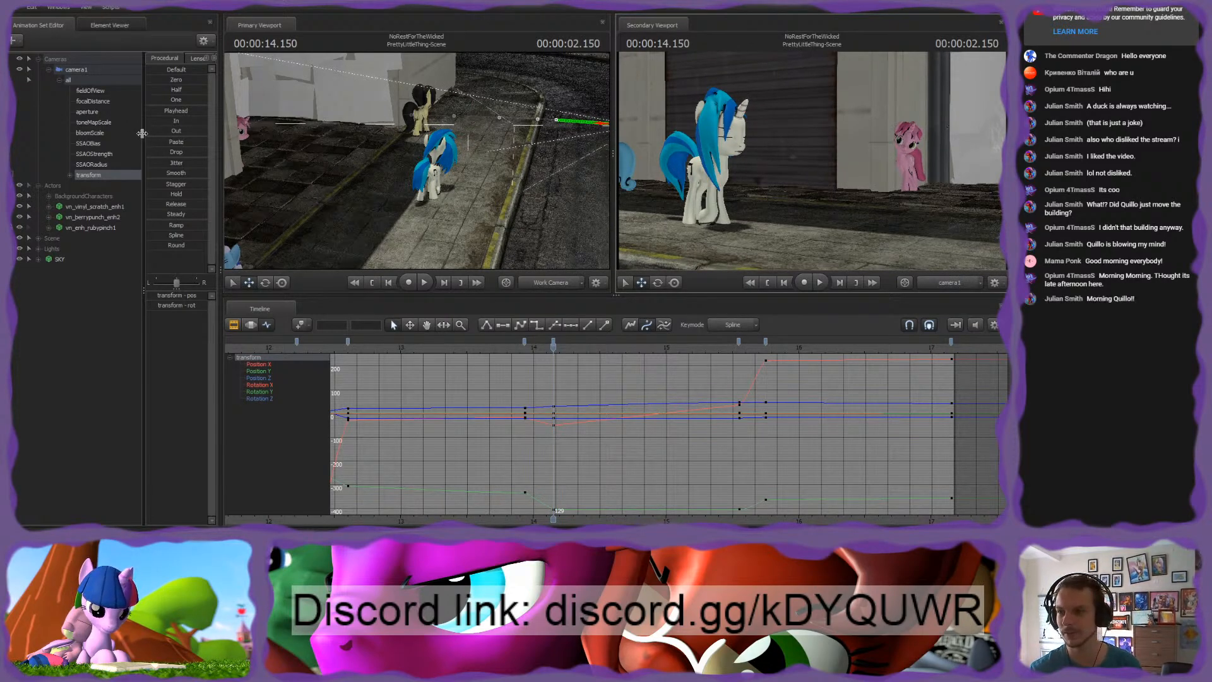
# Check the shot at 00:00:12.966 in the motion editor and expand the control groups of vn_vinyl_scratch_enh1
pyautogui.click(250, 324)
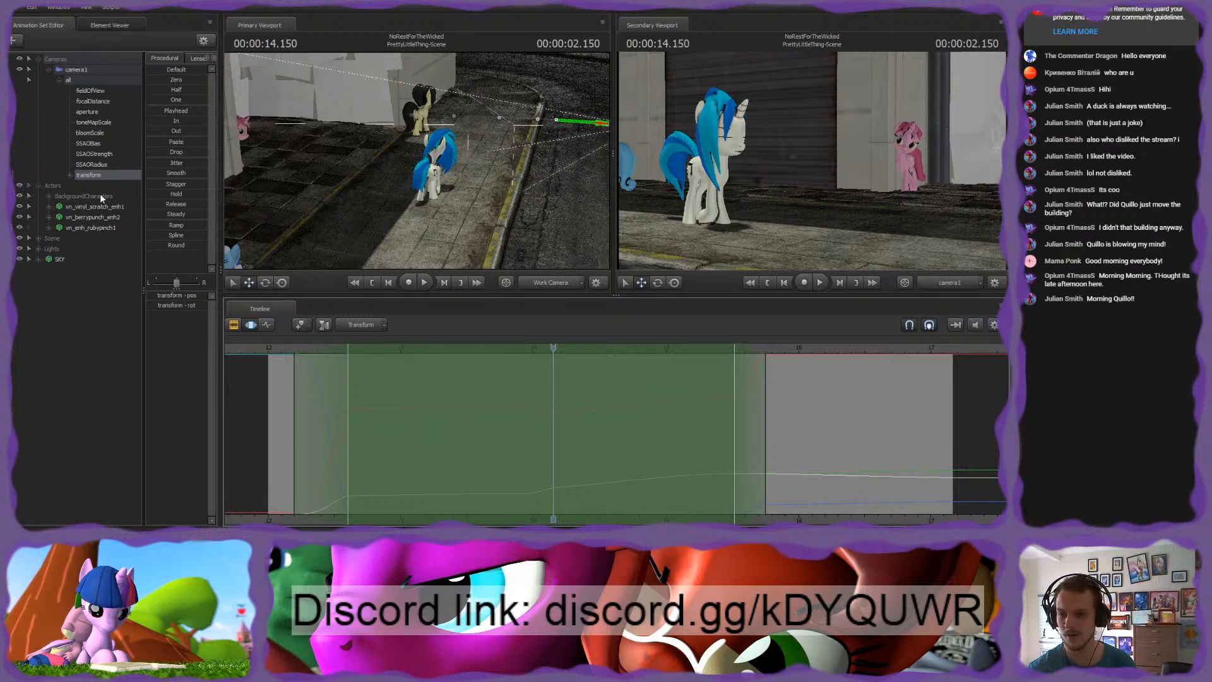
pyautogui.moveTo(553, 349); pyautogui.dragTo(394, 346)
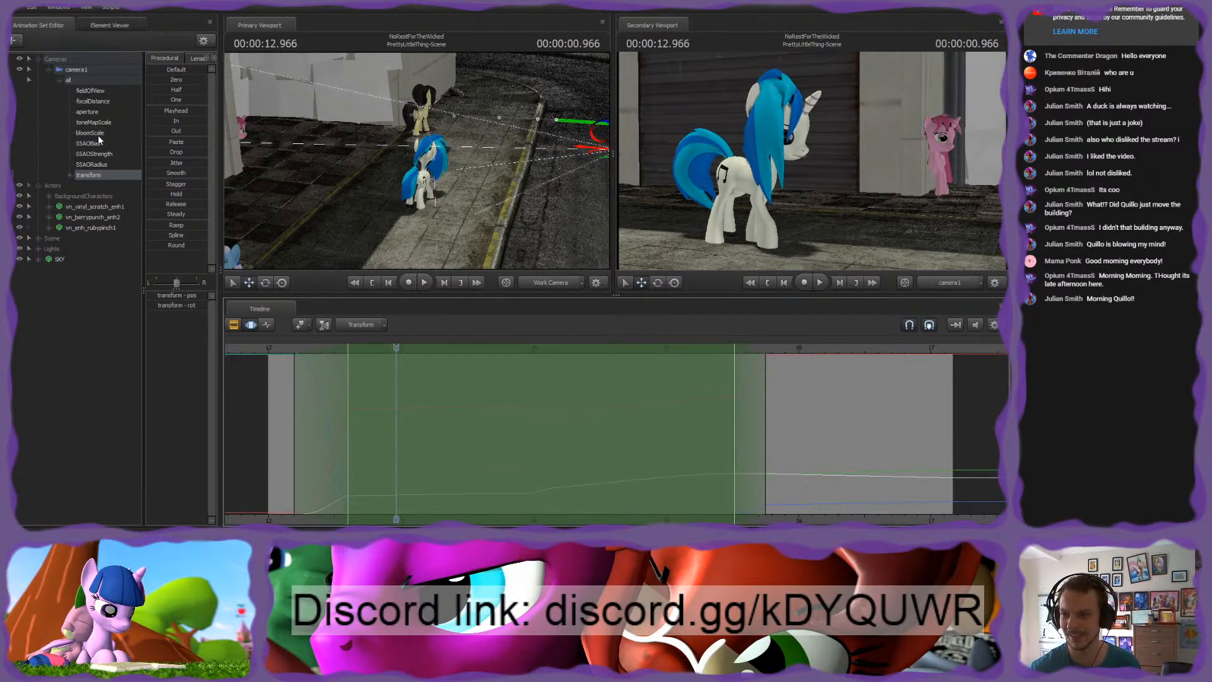
pyautogui.click(49, 207)
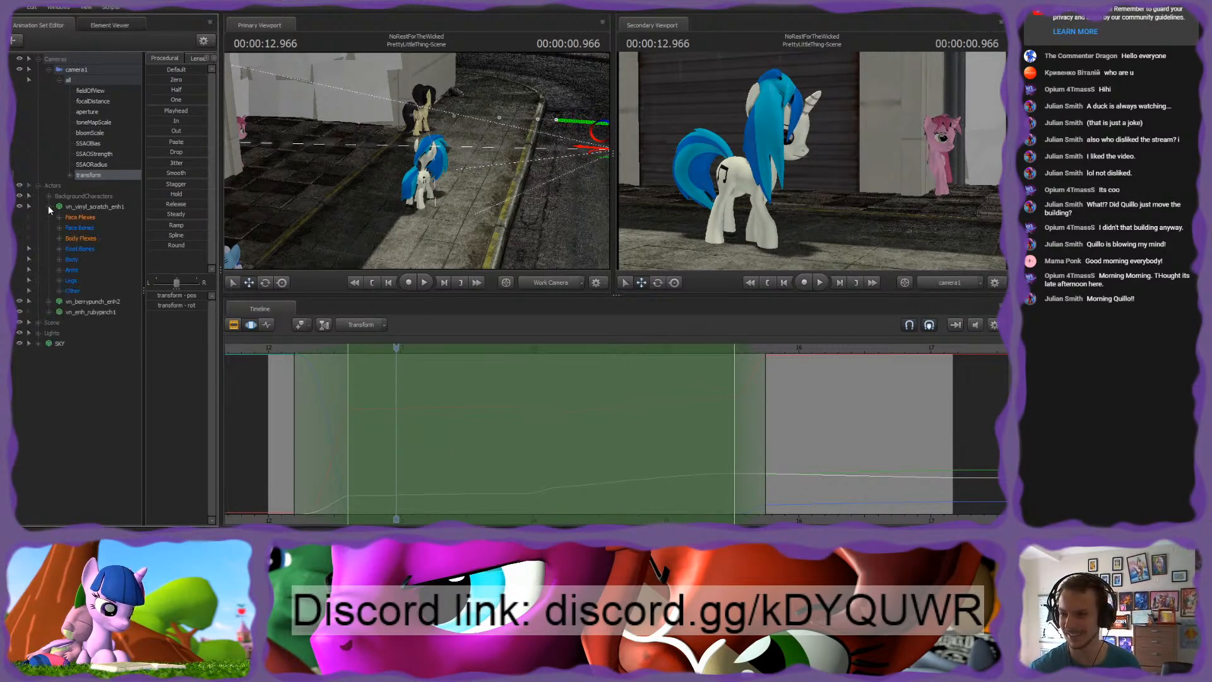
# Undo the reframing of camera1 and the combined move of vn_vinyl_scratch_enh1 and camera1 onto the sidewalk
pyautogui.hotkey('ctrl', 'z')
pyautogui.hotkey('ctrl', 'z')
pyautogui.hotkey('ctrl', 'z')
pyautogui.hotkey('ctrl', 'z')
pyautogui.hotkey('ctrl', 'z')
pyautogui.hotkey('ctrl', 'z')
pyautogui.hotkey('ctrl', 'z')
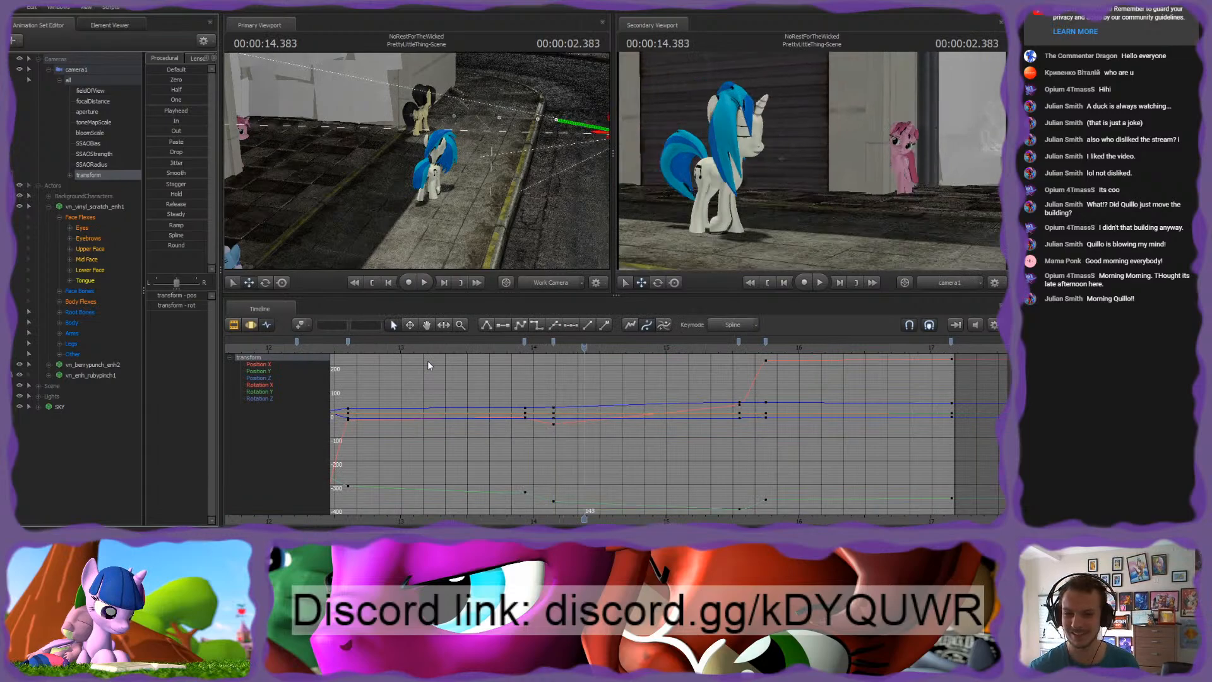
pyautogui.hotkey('ctrl', 'z')
pyautogui.hotkey('ctrl', 'z')
pyautogui.hotkey('ctrl', 'z')
pyautogui.hotkey('ctrl', 'z')
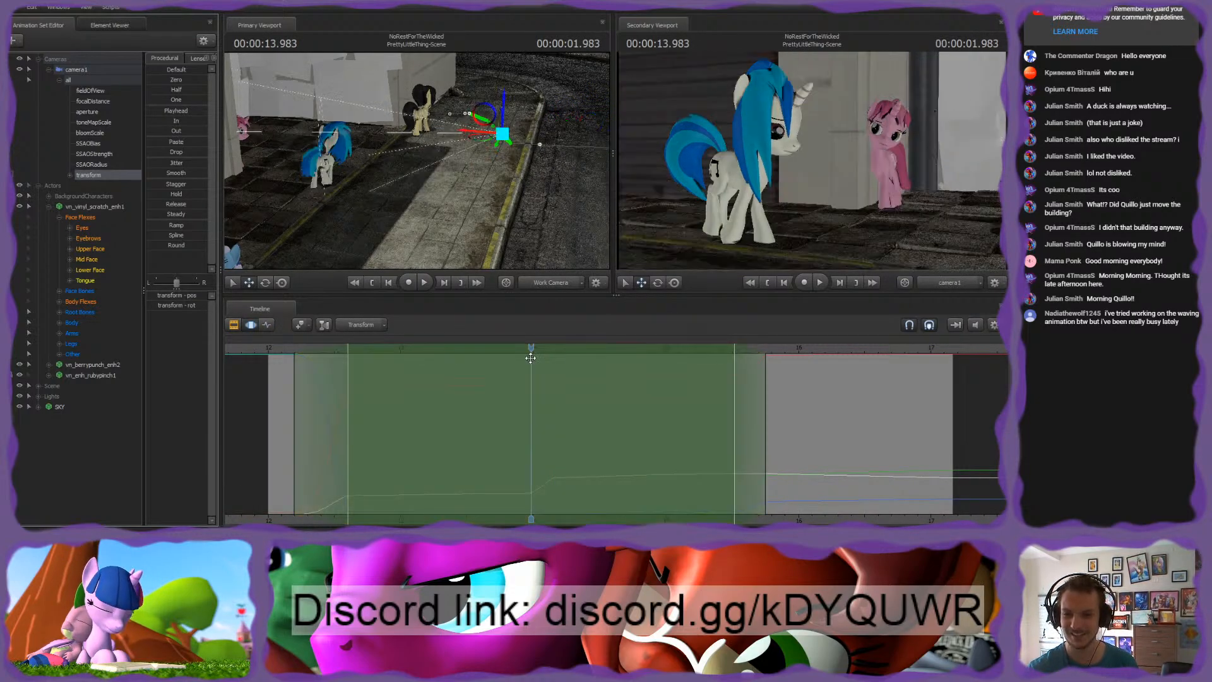
# Move only vn_vinyl_scratch_enh1 onto the sunlit sidewalk across the whole timeline, check its placement around 00:00:13.816 and save the session
pyautogui.moveTo(530, 358); pyautogui.dragTo(672, 369)
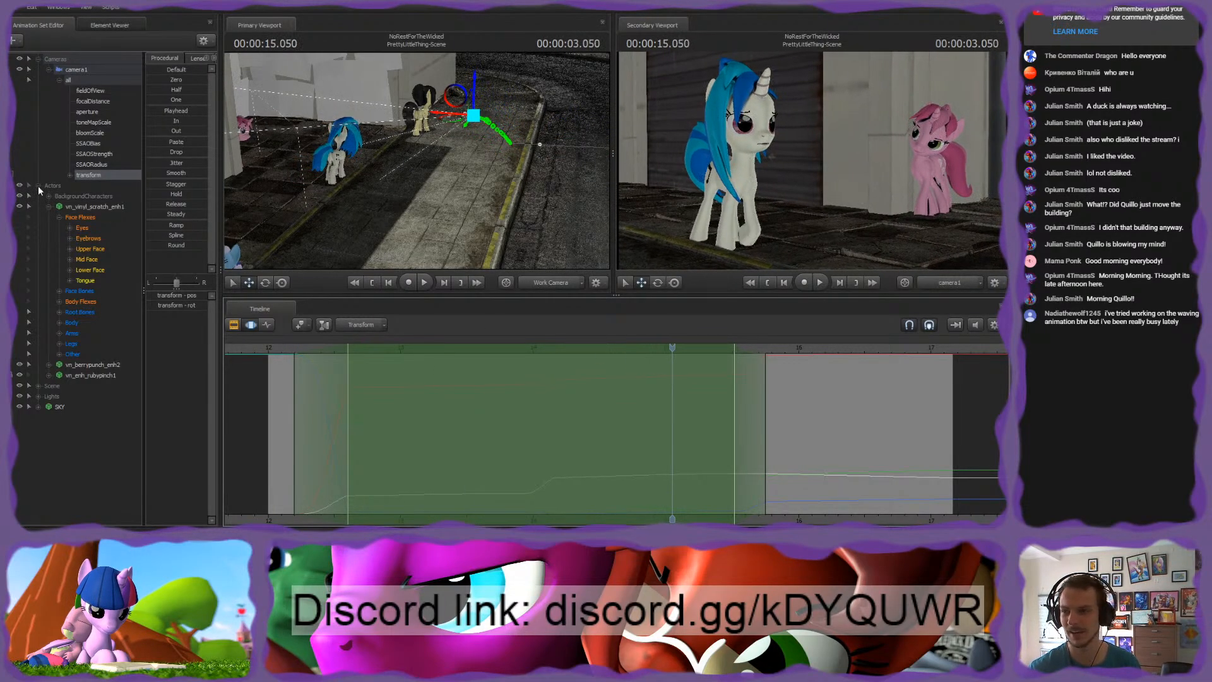
pyautogui.click(95, 208)
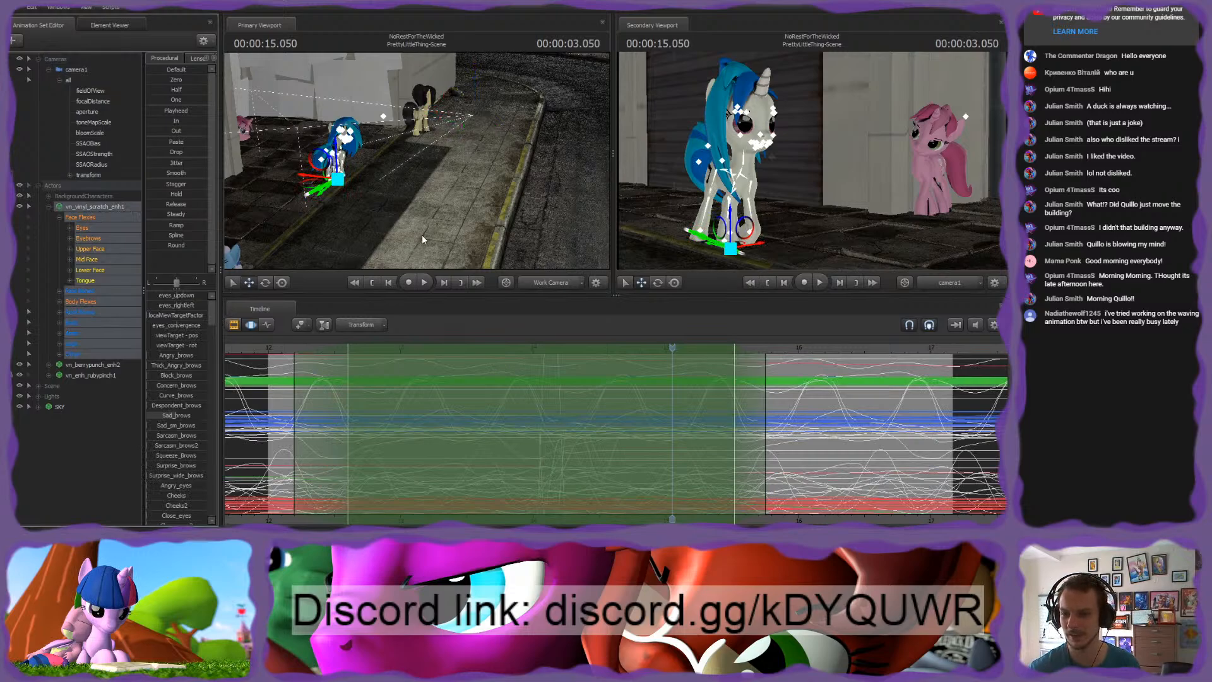
pyautogui.hotkey('ctrl', 'a')
pyautogui.moveTo(670, 348); pyautogui.dragTo(836, 348)
pyautogui.moveTo(476, 192)
pyautogui.mouseDown()
pyautogui.moveTo(420, 188)
pyautogui.moveTo(475, 178)
pyautogui.mouseUp()
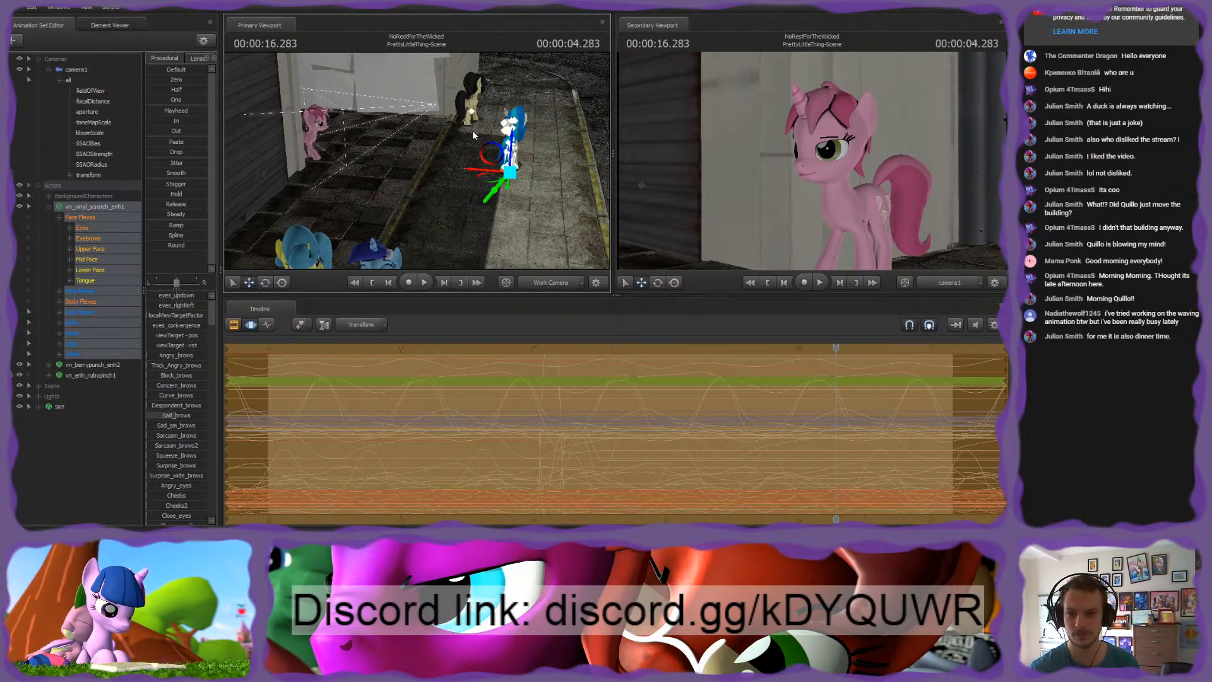
pyautogui.moveTo(486, 178); pyautogui.dragTo(488, 178)
pyautogui.moveTo(838, 352); pyautogui.dragTo(509, 352)
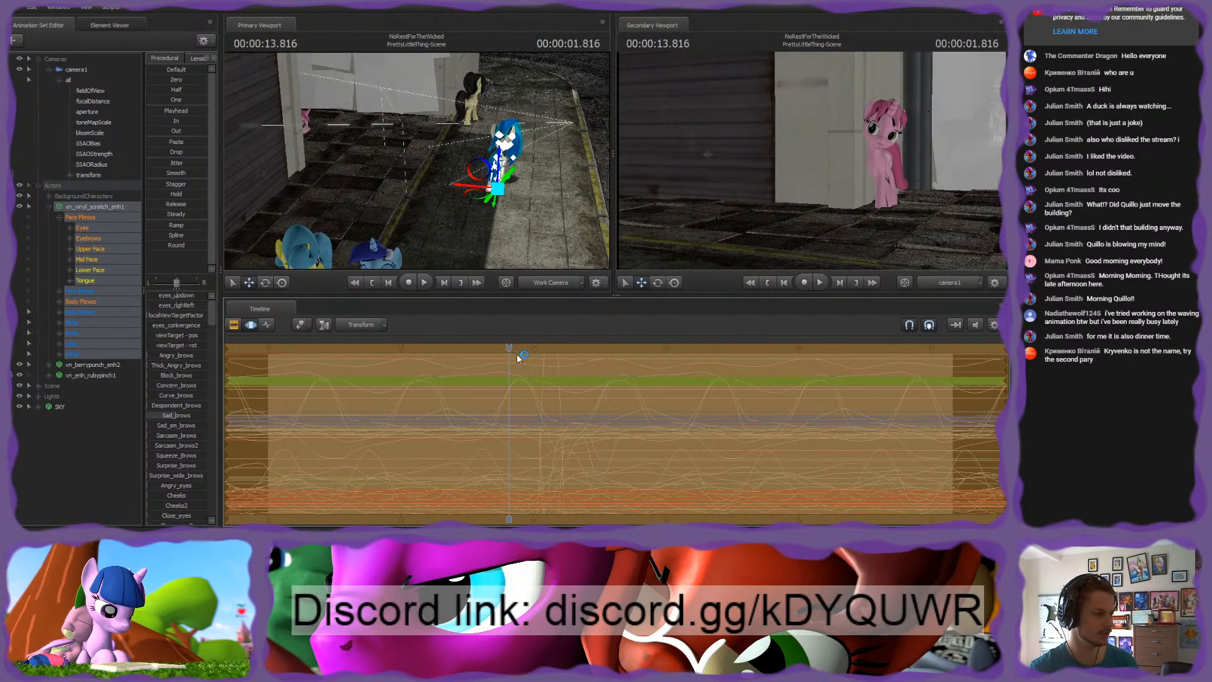
pyautogui.hotkey('ctrl', 's')
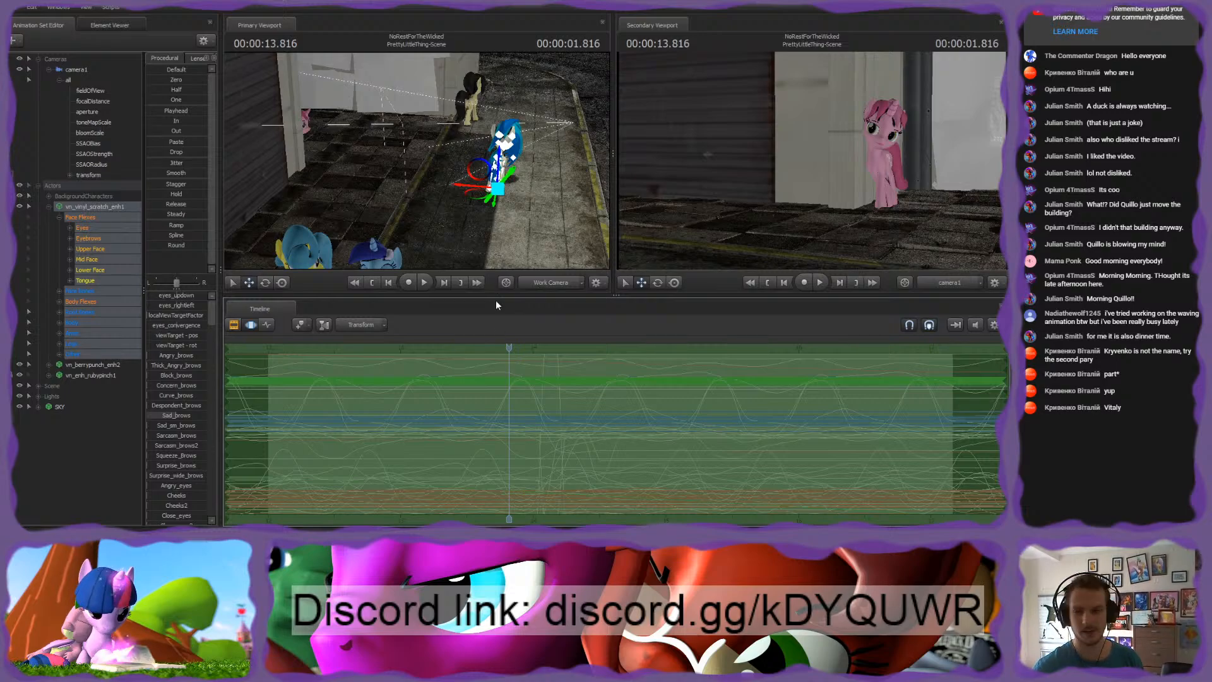
# Show only camera1's transform curves in the graph editor and go to its keyframe at 00:00:12.600
pyautogui.moveTo(491, 218); pyautogui.dragTo(454, 189)
pyautogui.press('d')
pyautogui.press('w')
pyautogui.click(89, 175)
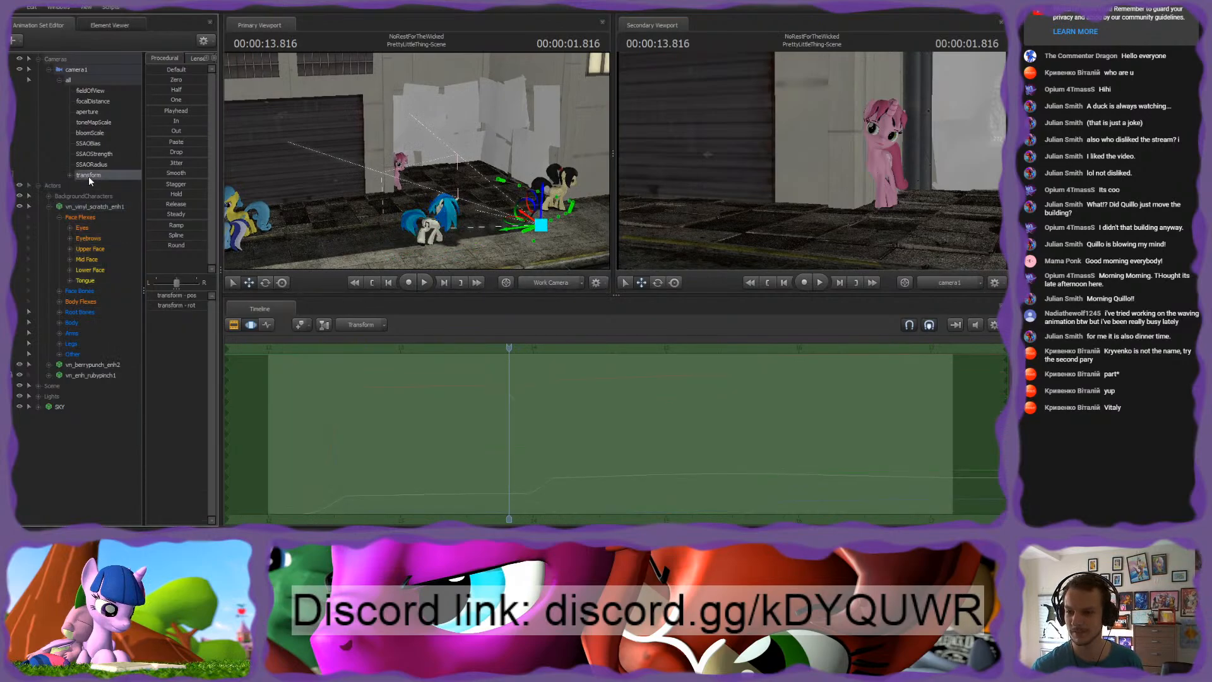
pyautogui.click(267, 324)
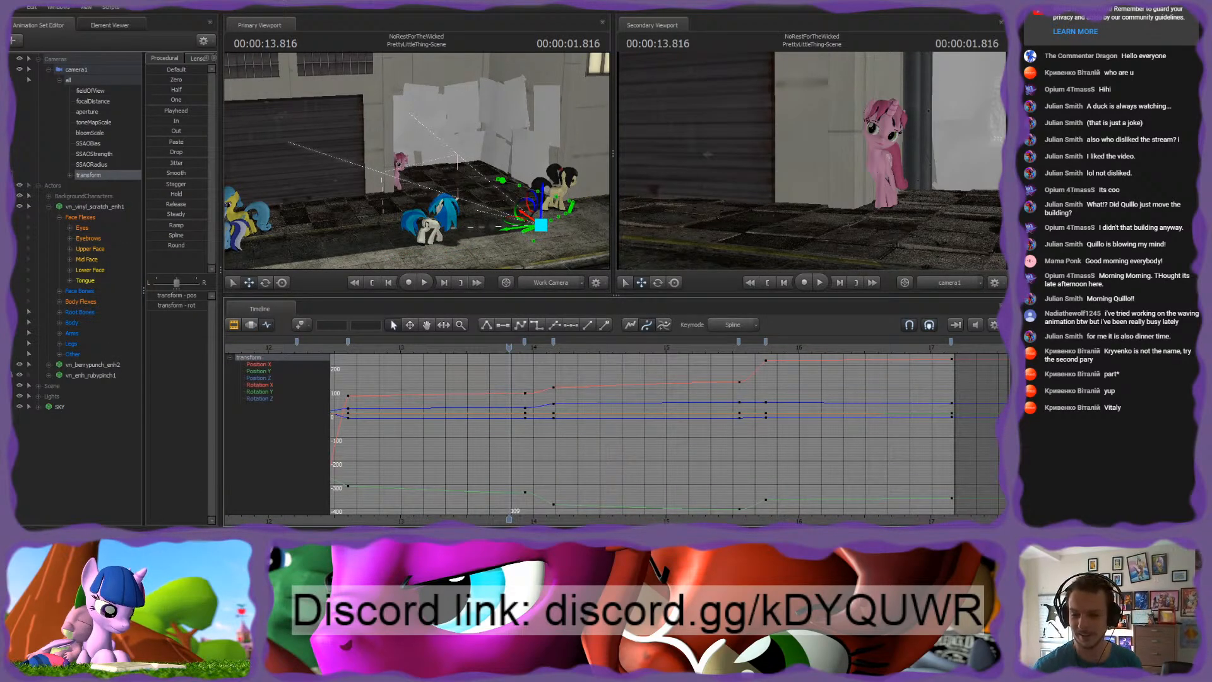
pyautogui.moveTo(337, 415); pyautogui.dragTo(503, 415)
pyautogui.moveTo(480, 349); pyautogui.dragTo(475, 350)
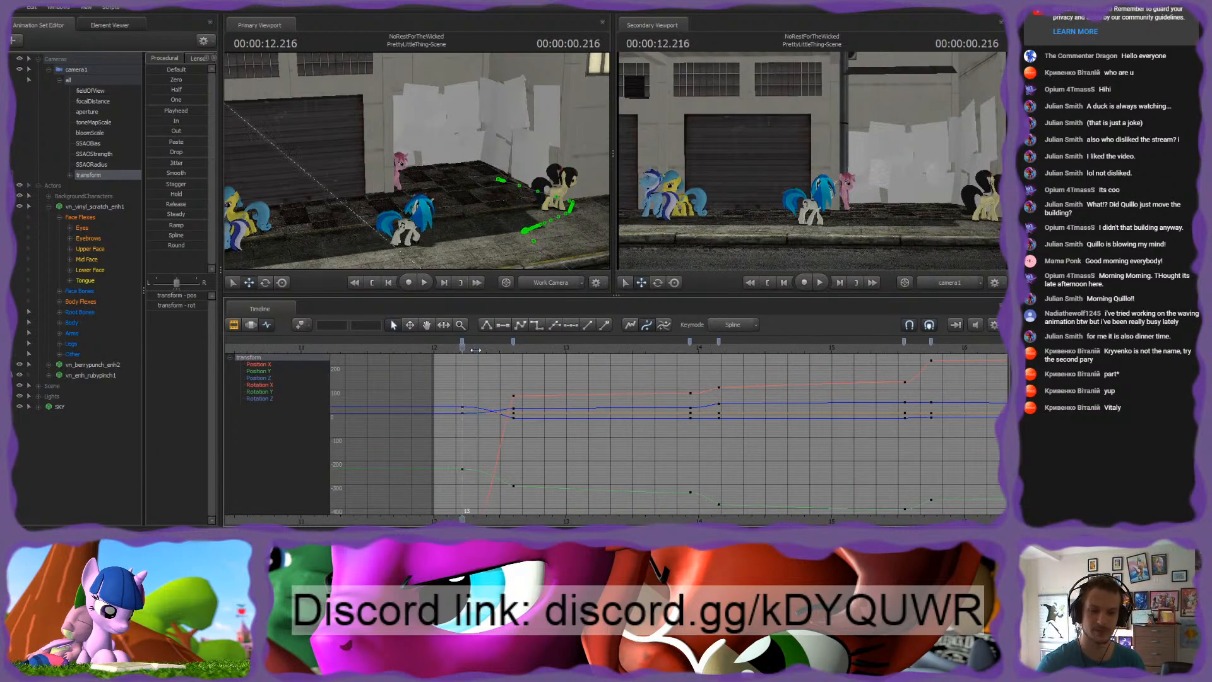
pyautogui.press('Down')
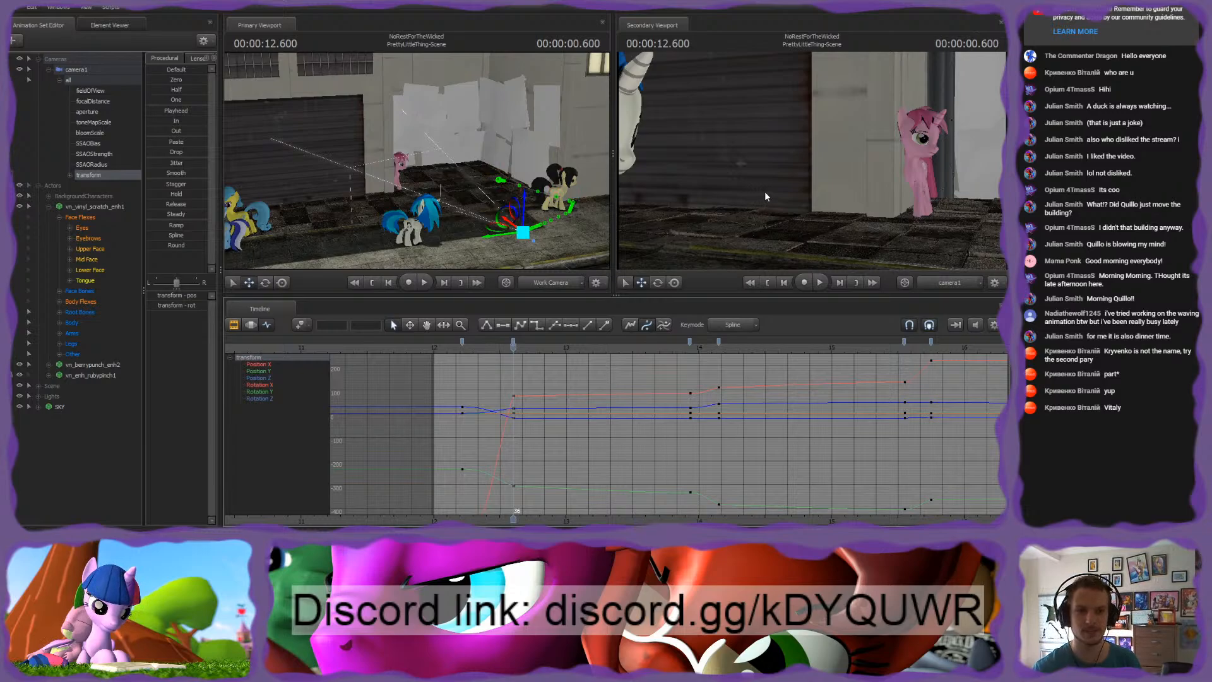
# Reframe camera1 at 00:00:12.600 from farther back so the whole white pony and the pink pony by the wall are in shot
pyautogui.press('s')
pyautogui.moveTo(779, 191); pyautogui.dragTo(760, 193)
pyautogui.press('s')
pyautogui.press('d')
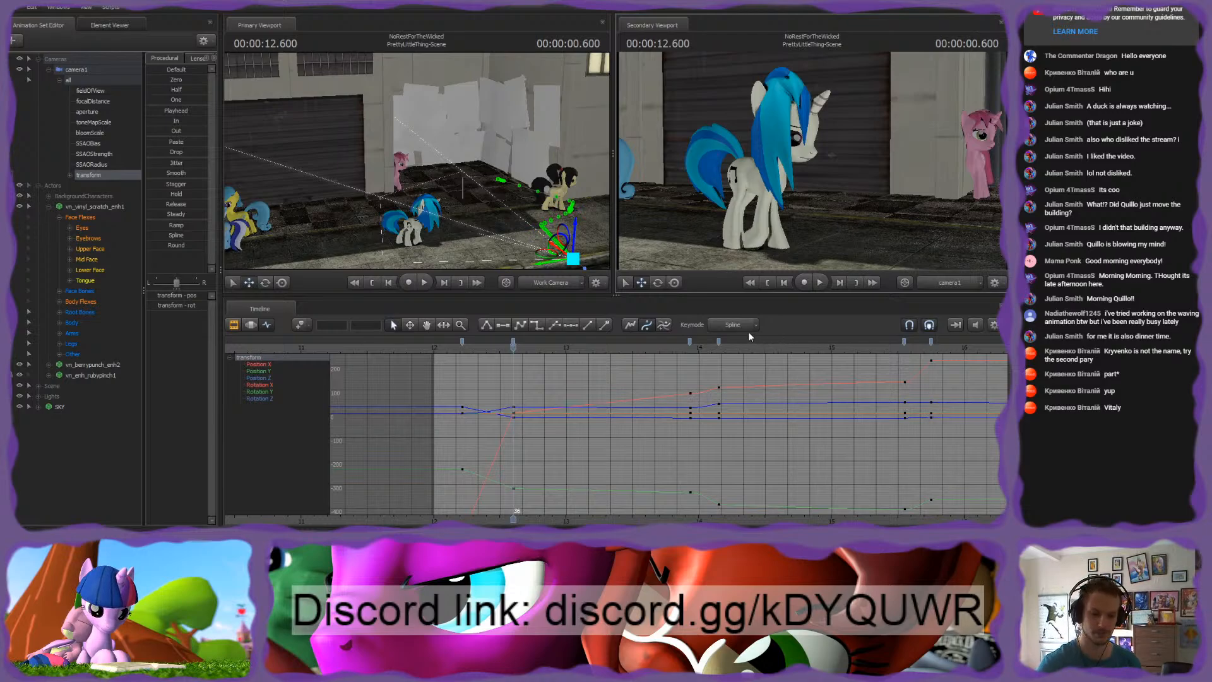
# Copy camera1's 00:00:12.600 keyframe onto the one at 00:00:13.933 and shift the camera to follow the white pony
pyautogui.press('Down')
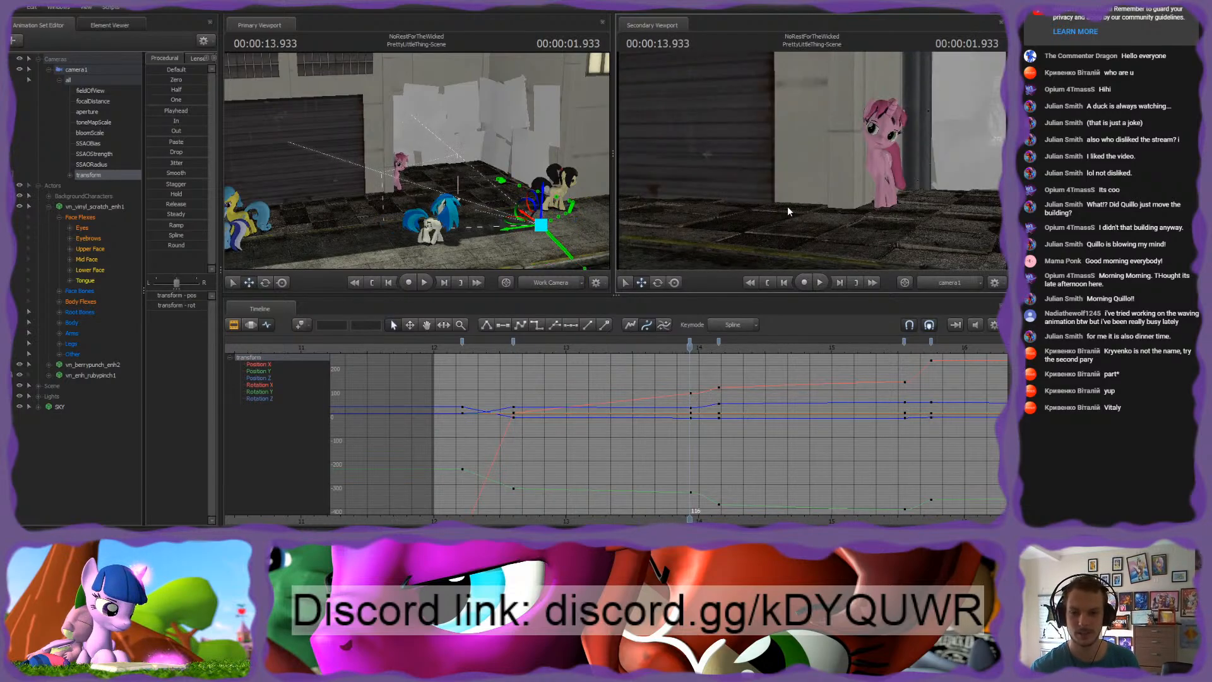
pyautogui.click(513, 342)
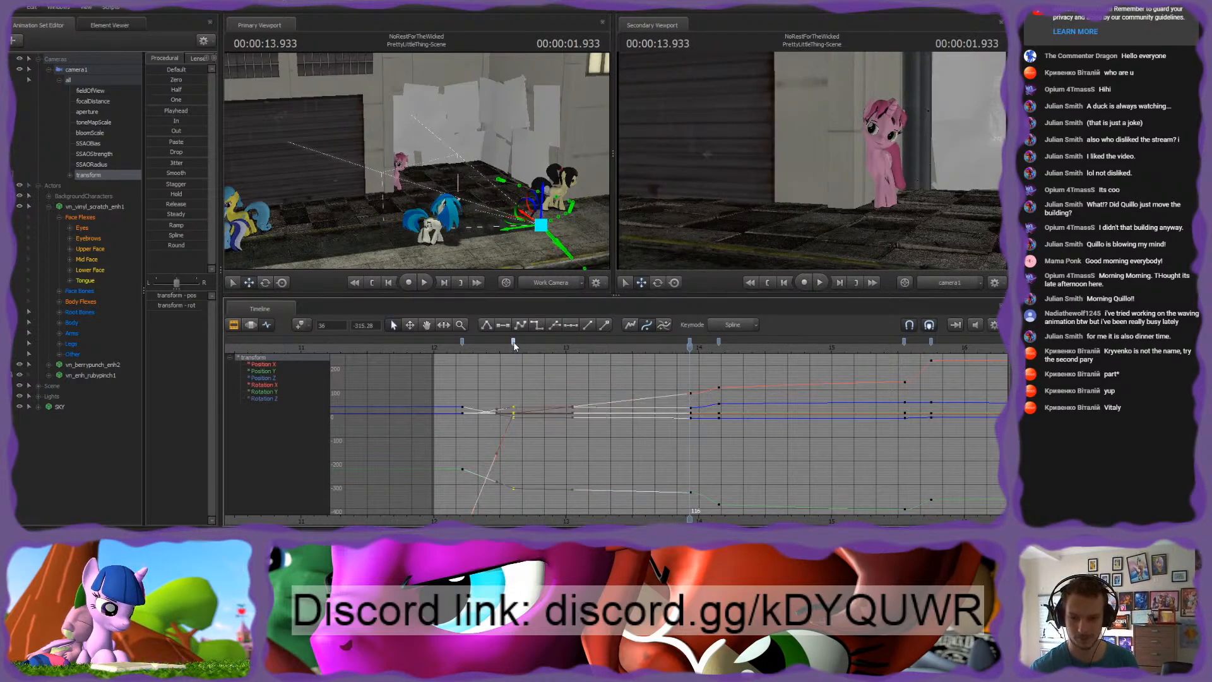
pyautogui.hotkey('ctrl', 'c')
pyautogui.hotkey('ctrl', 'v')
pyautogui.moveTo(828, 209); pyautogui.dragTo(829, 208)
pyautogui.press('d')
pyautogui.press('w')
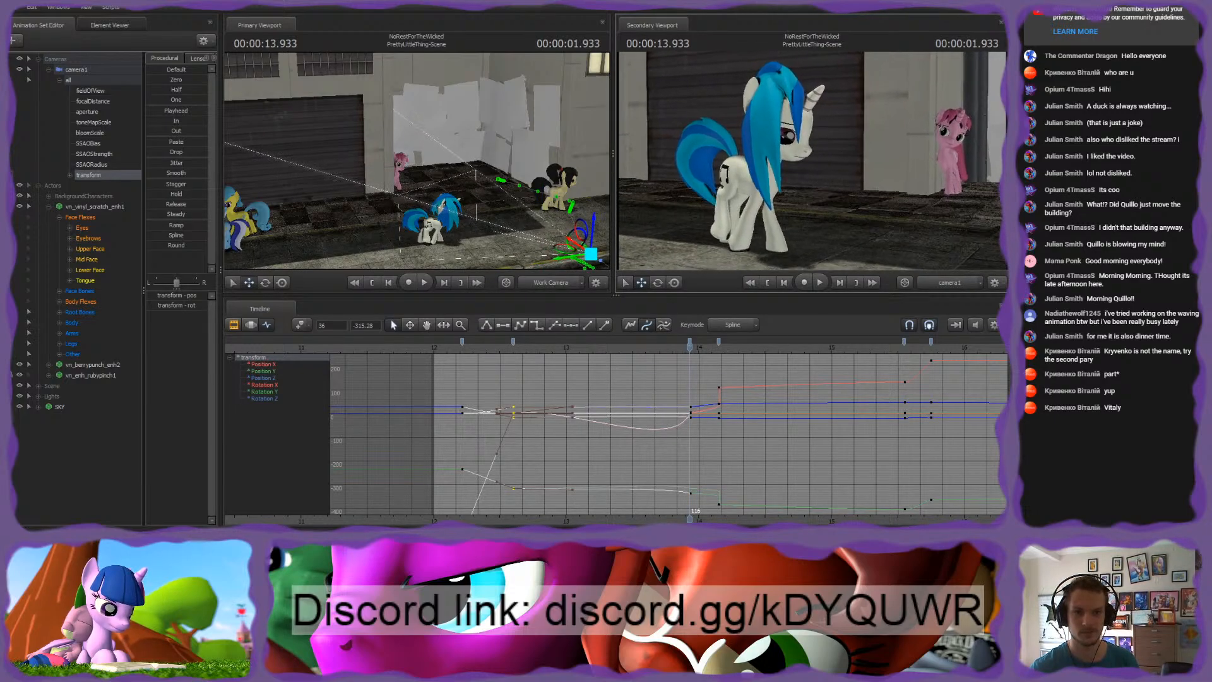
# Adjust the tangents of camera1's keyframes at 00:00:12.600 and 00:00:13.933 to remove the curve overshoot and play back the shot
pyautogui.click(513, 341)
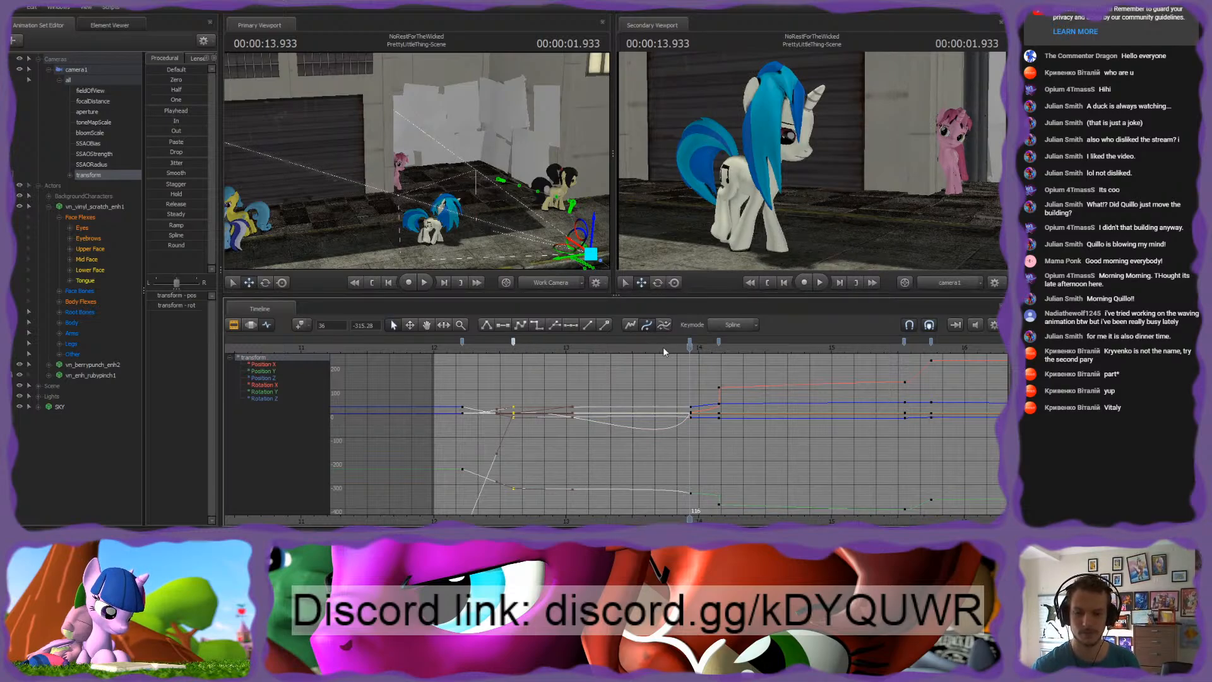
pyautogui.press('2')
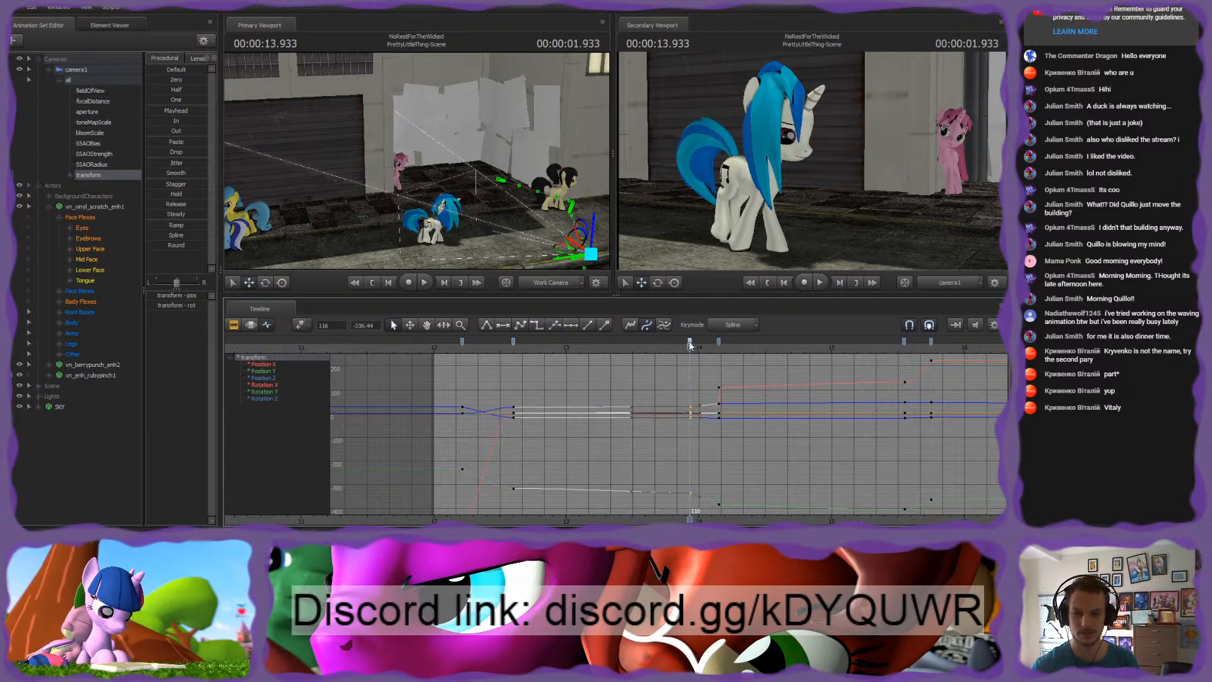
pyautogui.click(689, 342)
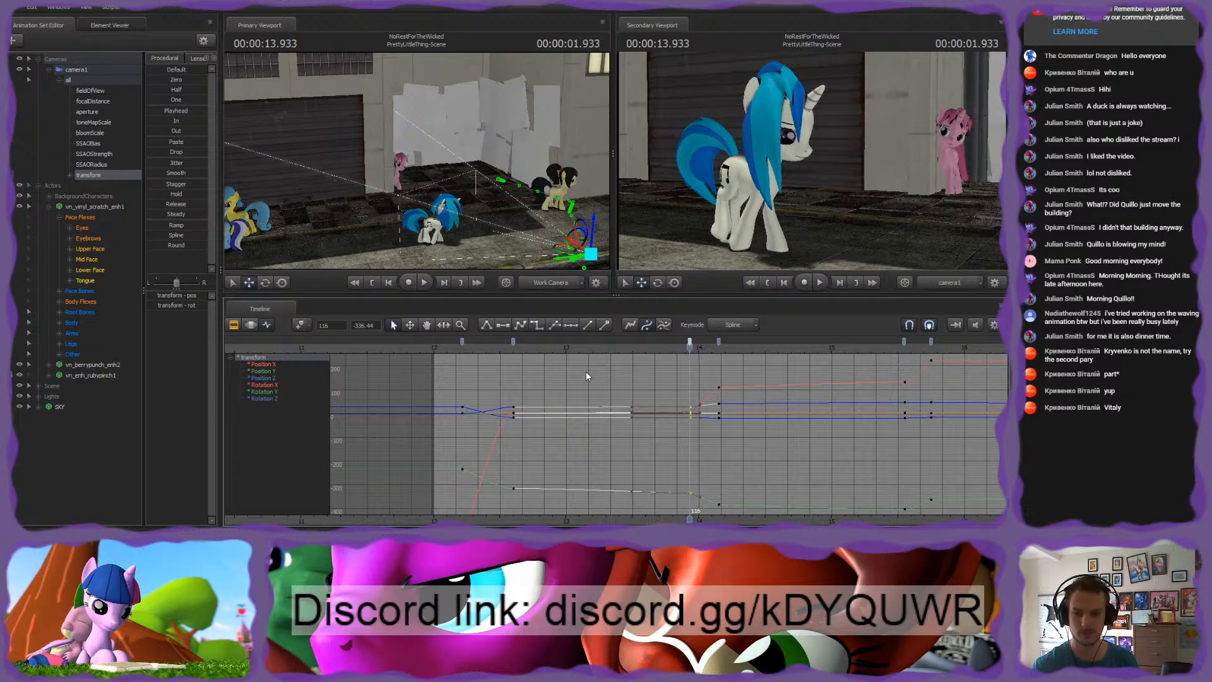
pyautogui.click(461, 342)
pyautogui.press('space')
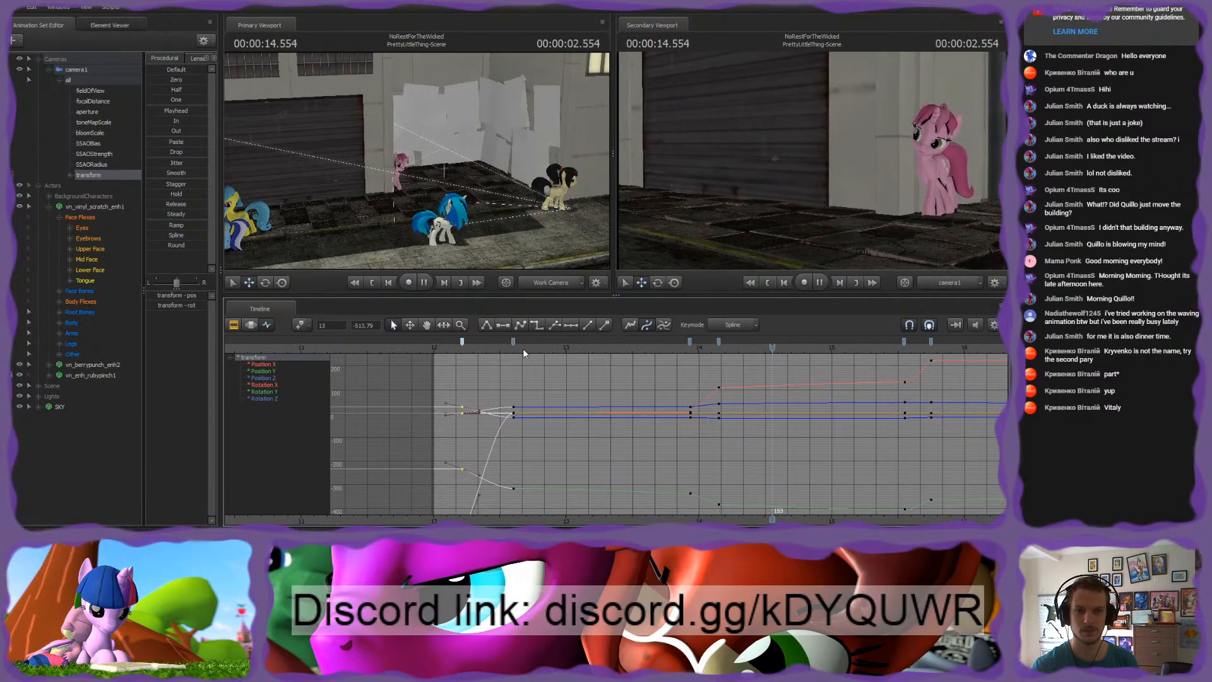
# Reframe camera1 at 00:00:14.150 from farther back, with the white pony beside the shutter and the pink pony by the wall
pyautogui.click(696, 344)
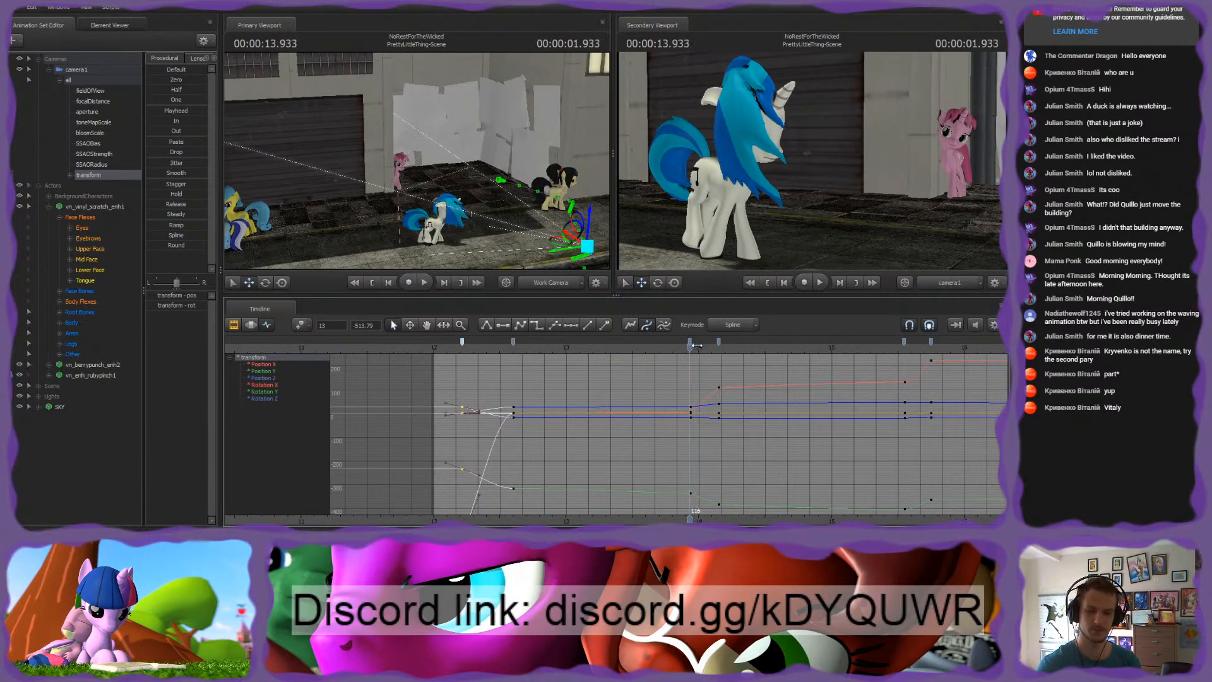
pyautogui.click(718, 341)
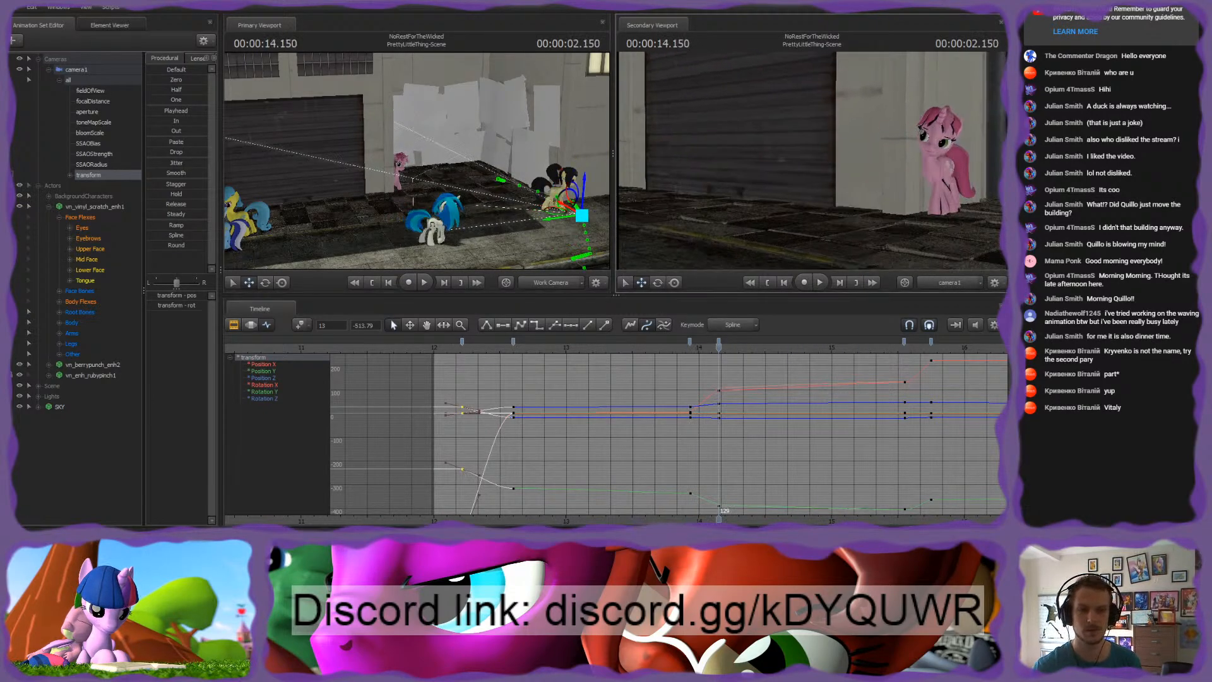
pyautogui.press('a')
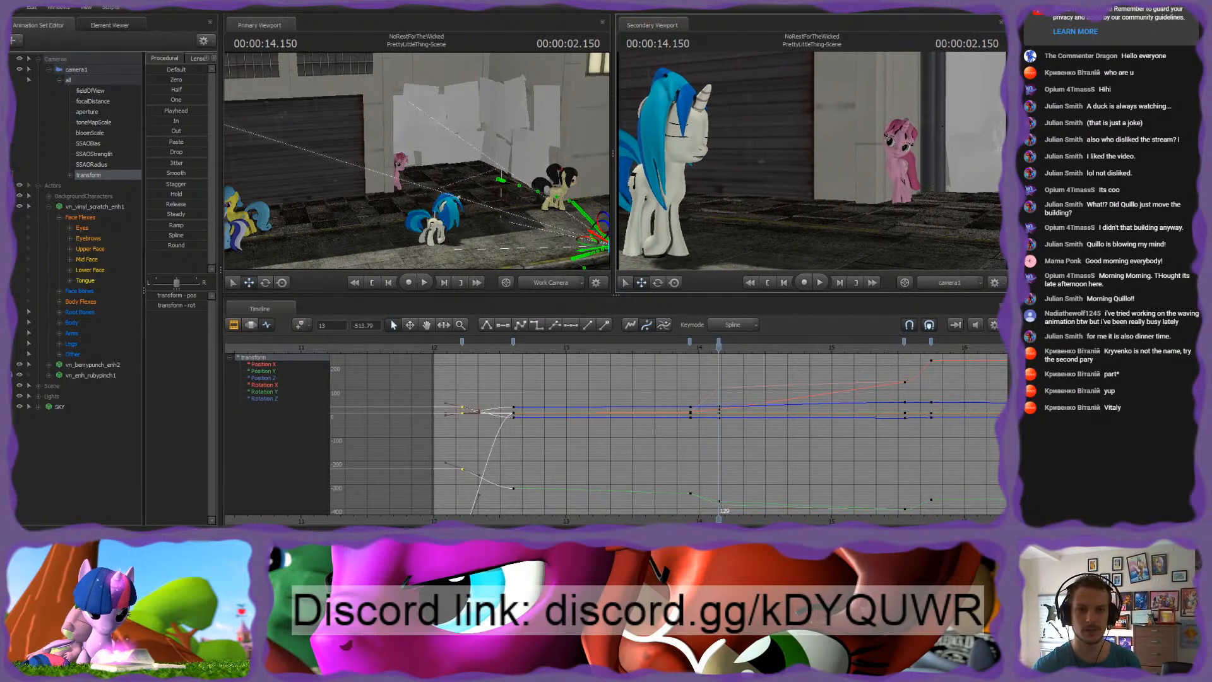
pyautogui.press('a')
pyautogui.press('s')
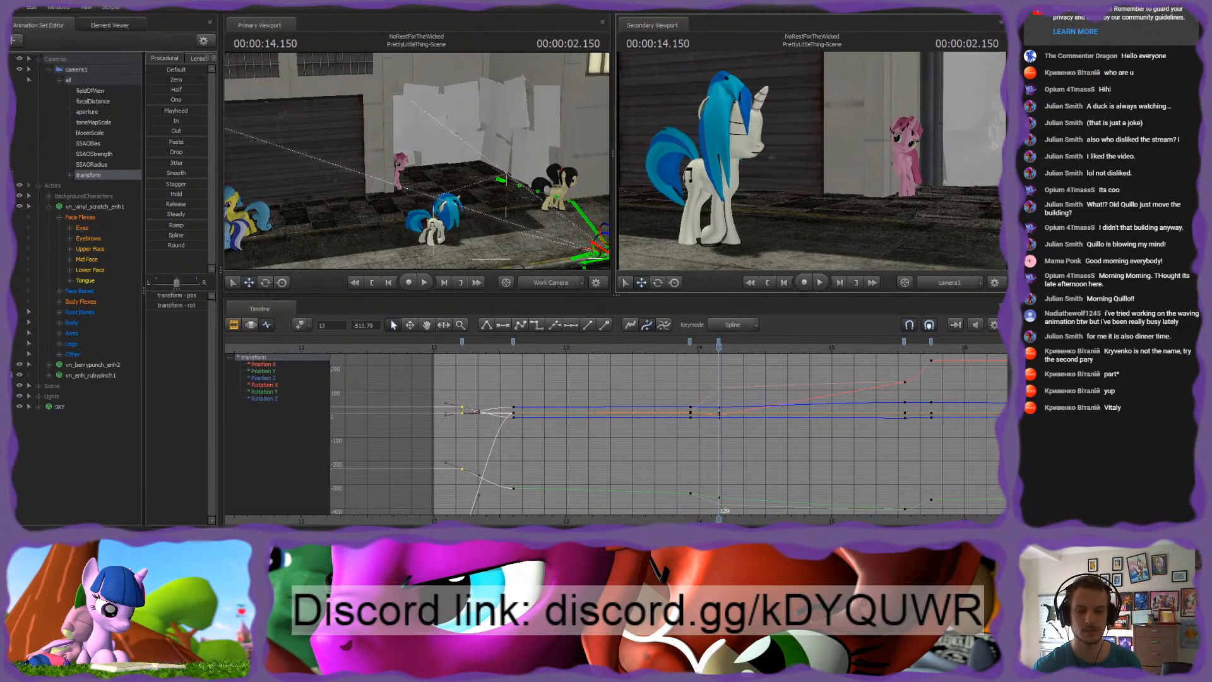
pyautogui.press('d')
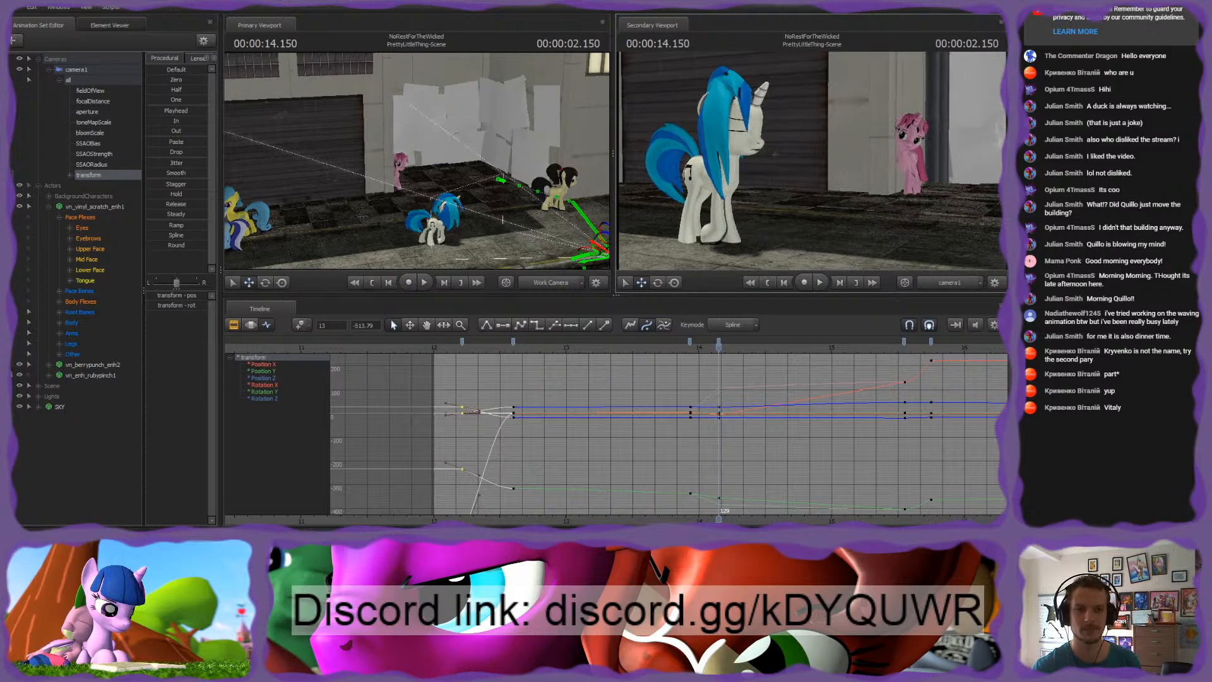
pyautogui.moveTo(812, 161); pyautogui.dragTo(815, 161)
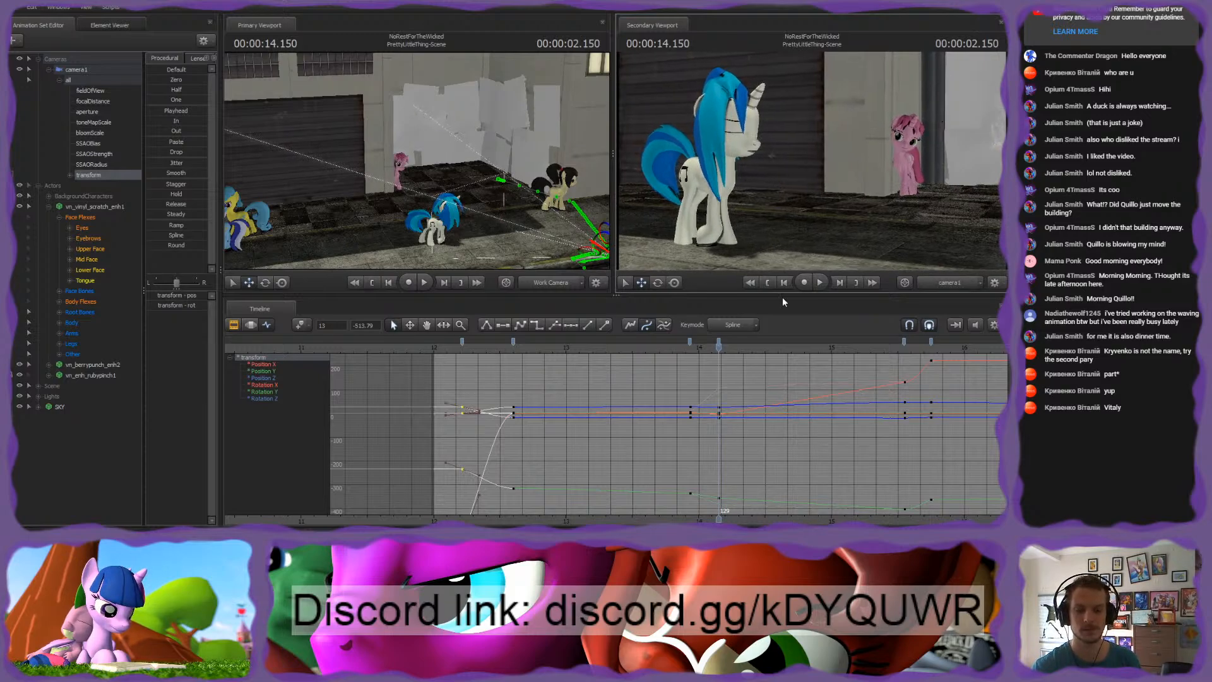
# Refine camera1's position and angle at 00:00:13.933 and compare the framing with 00:00:14.150
pyautogui.press('Up')
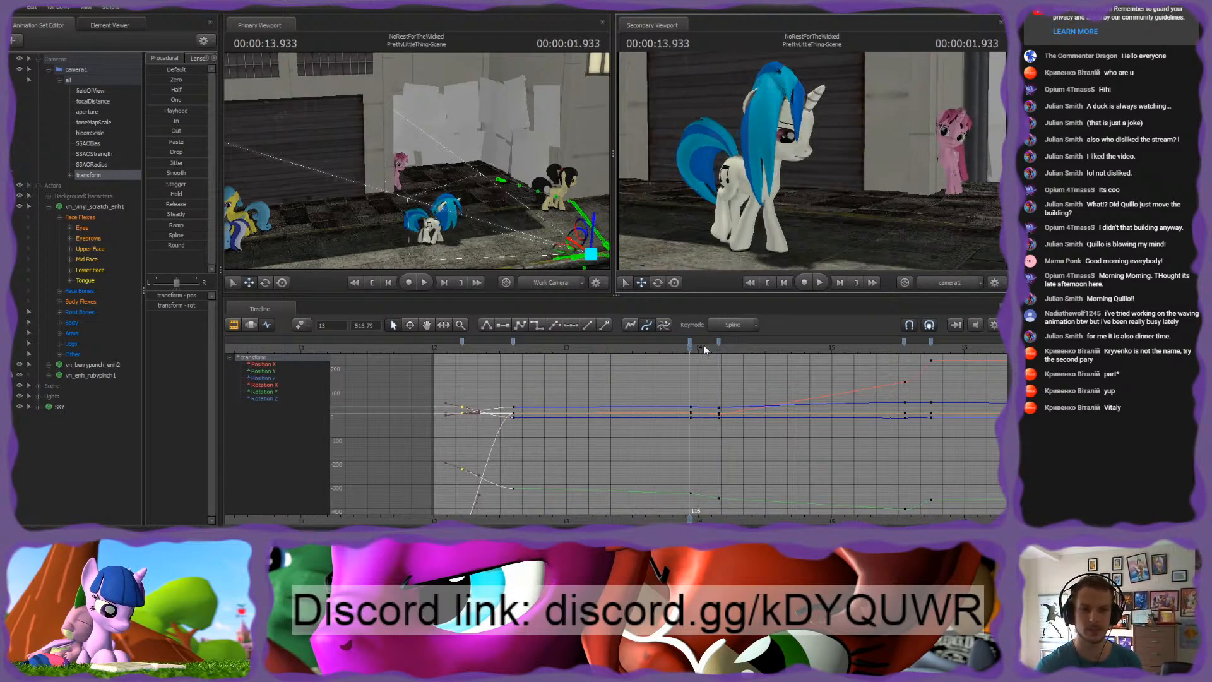
pyautogui.press('d')
pyautogui.moveTo(829, 192); pyautogui.dragTo(731, 192)
pyautogui.press('d')
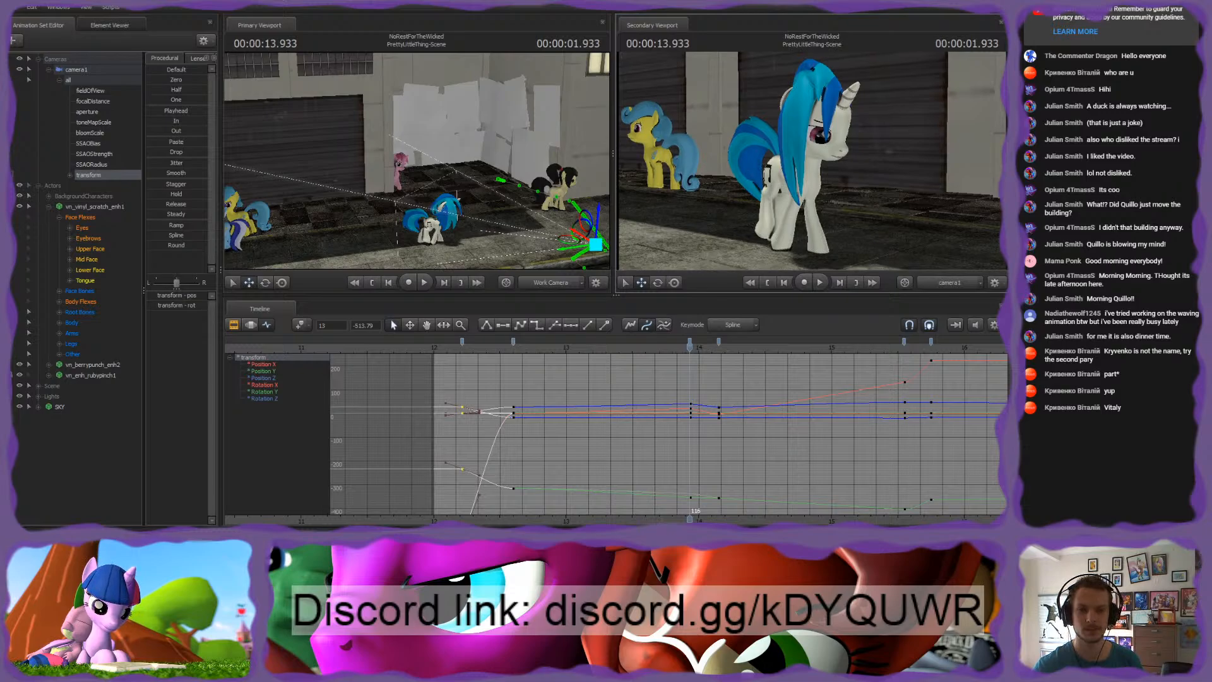
pyautogui.moveTo(812, 161); pyautogui.dragTo(833, 162)
pyautogui.moveTo(687, 346); pyautogui.dragTo(719, 373)
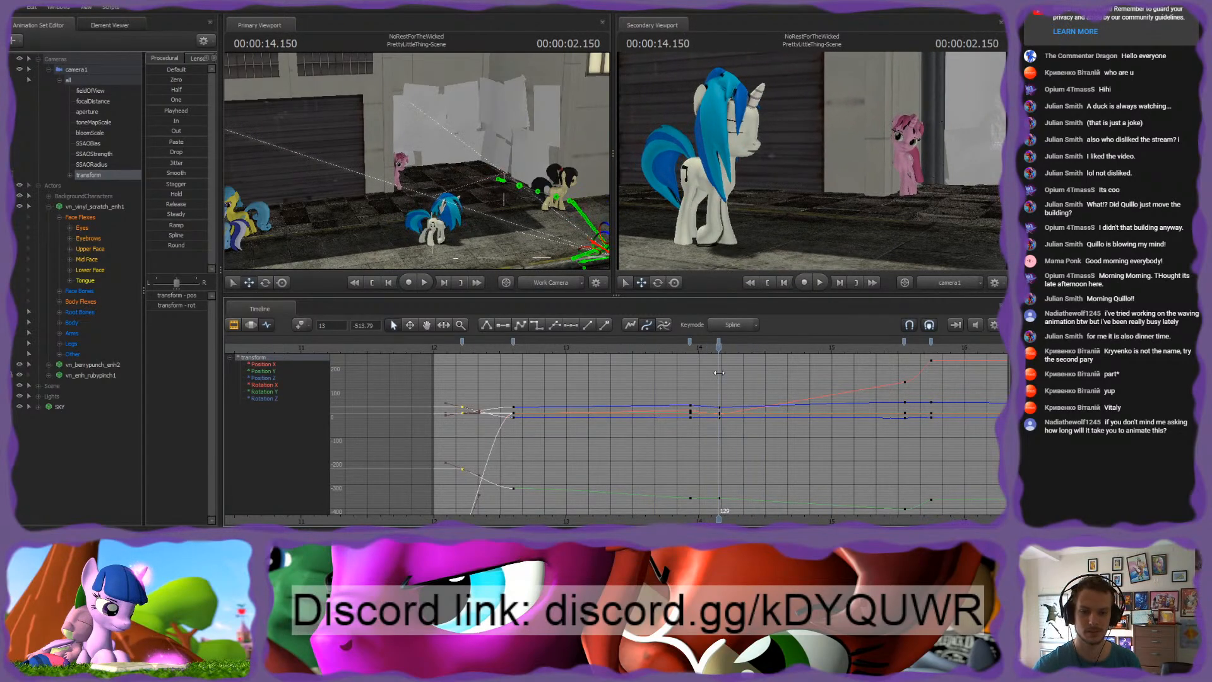
# Copy camera1's 00:00:14.150 keyframe to 00:00:15.550 and reframe it with open space between the white and pink ponies
pyautogui.click(719, 342)
pyautogui.hotkey('ctrl', 'c')
pyautogui.press('Down')
pyautogui.hotkey('ctrl', 'v')
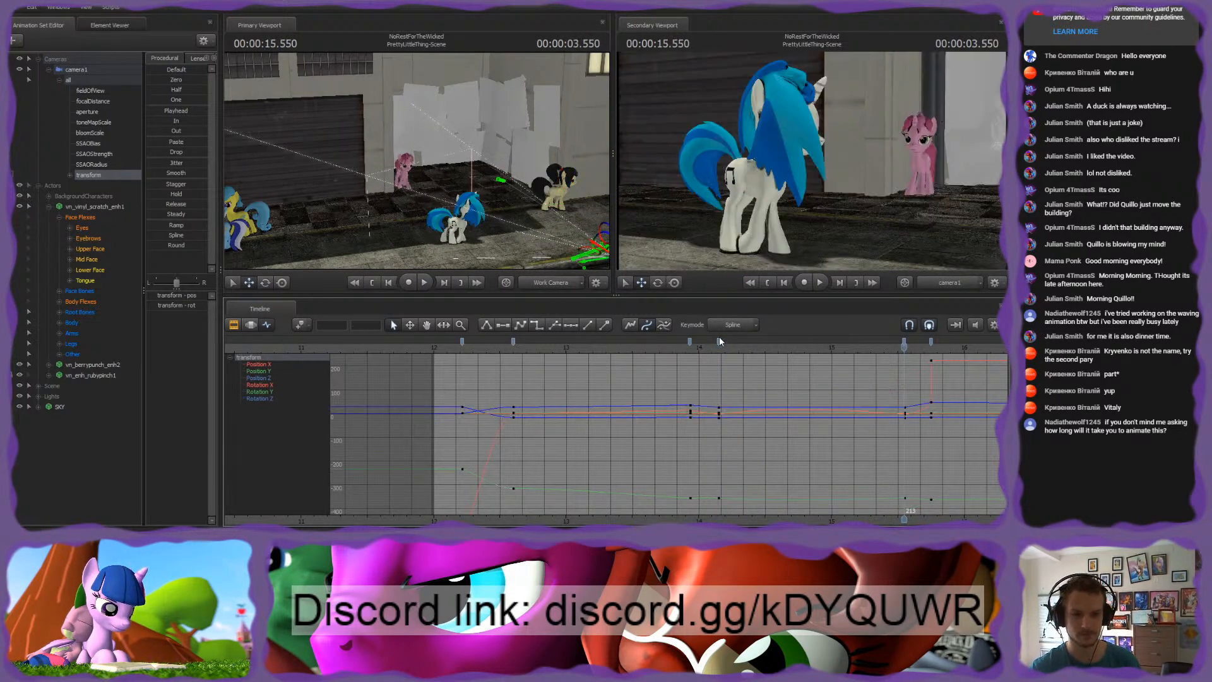
pyautogui.press('d')
pyautogui.moveTo(812, 238)
pyautogui.mouseDown()
pyautogui.moveTo(786, 238)
pyautogui.moveTo(797, 236)
pyautogui.mouseUp()
pyautogui.press('a')
pyautogui.press('s')
# Smooth the tangents of camera1's transform keyframes at 00:00:14.150 and 00:00:15.550 and at the keyframe just after them
pyautogui.click(903, 341)
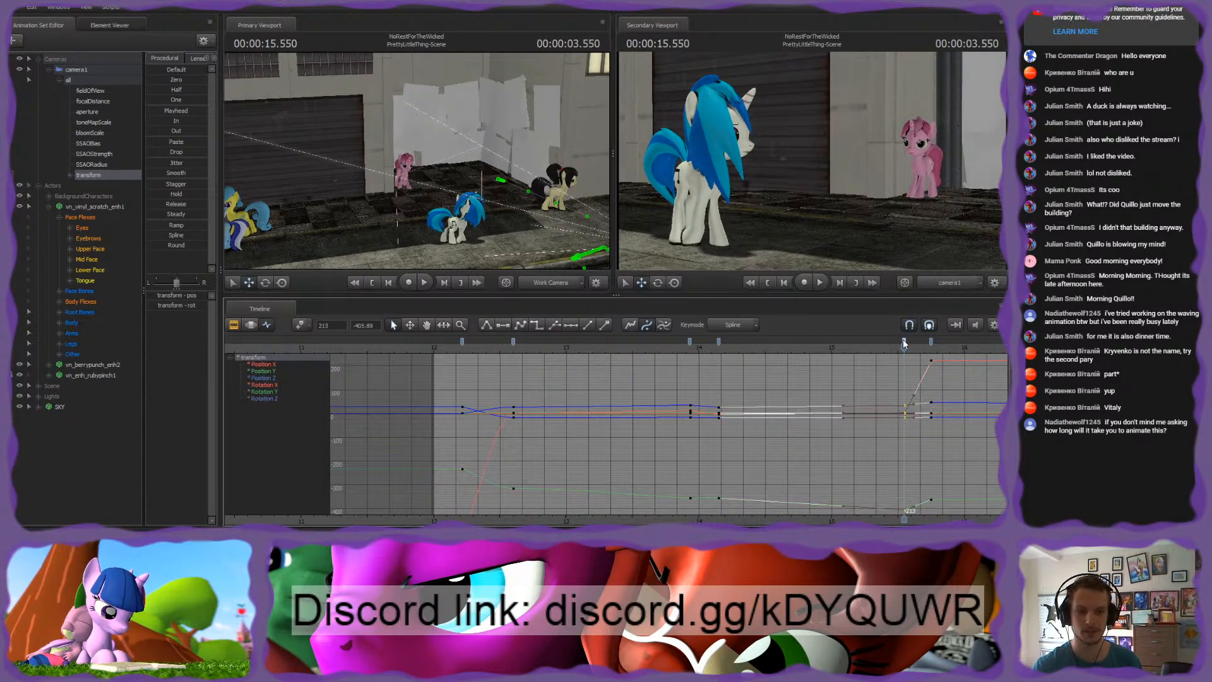
pyautogui.click(930, 341)
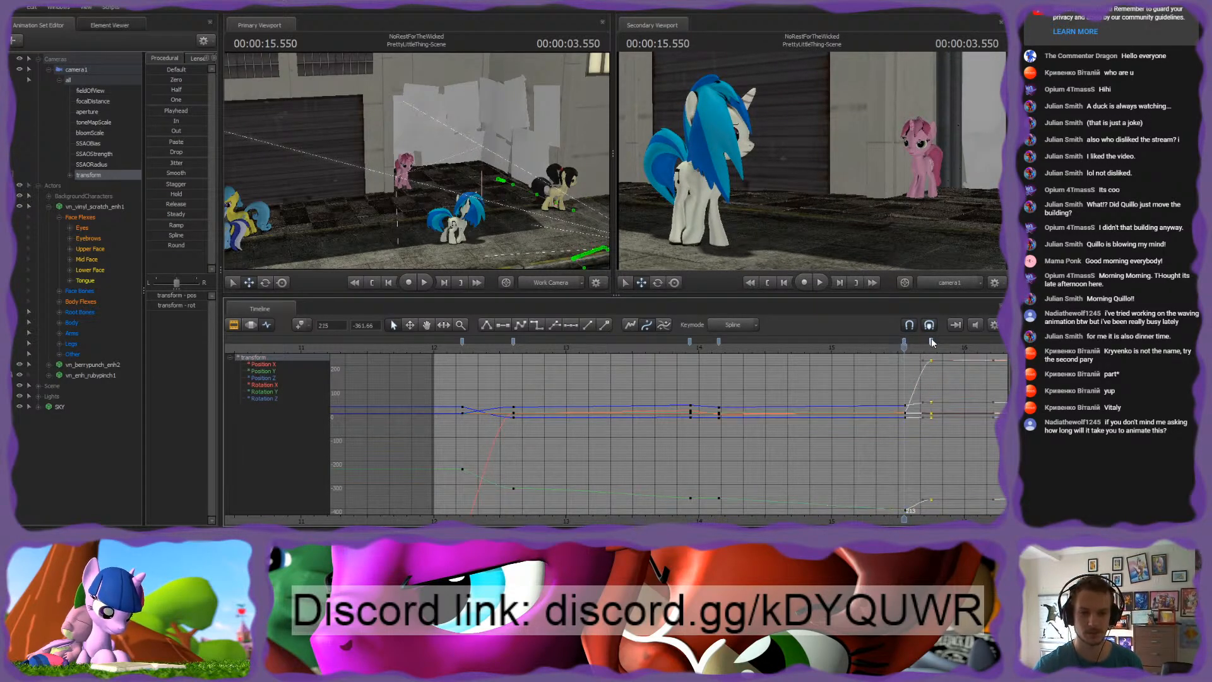
pyautogui.click(719, 342)
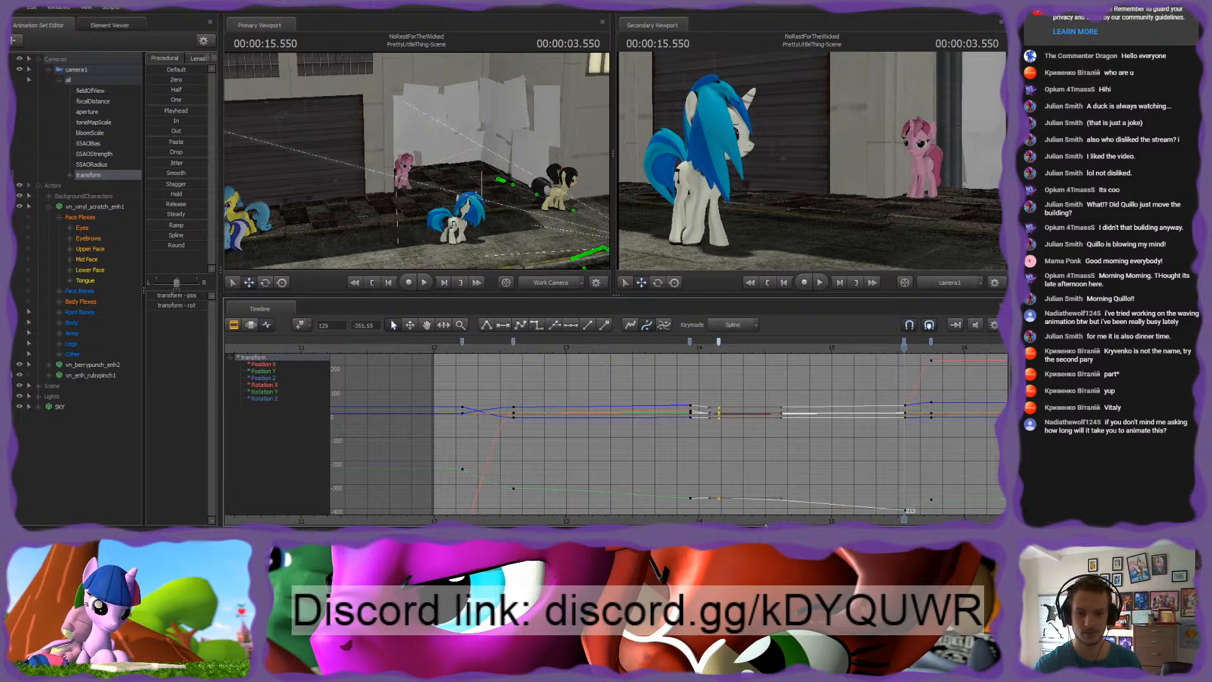
# Play back the shot several times from its start through the cut into the next shot to review camera1's movement
pyautogui.moveTo(654, 361); pyautogui.dragTo(448, 360)
pyautogui.press('space')
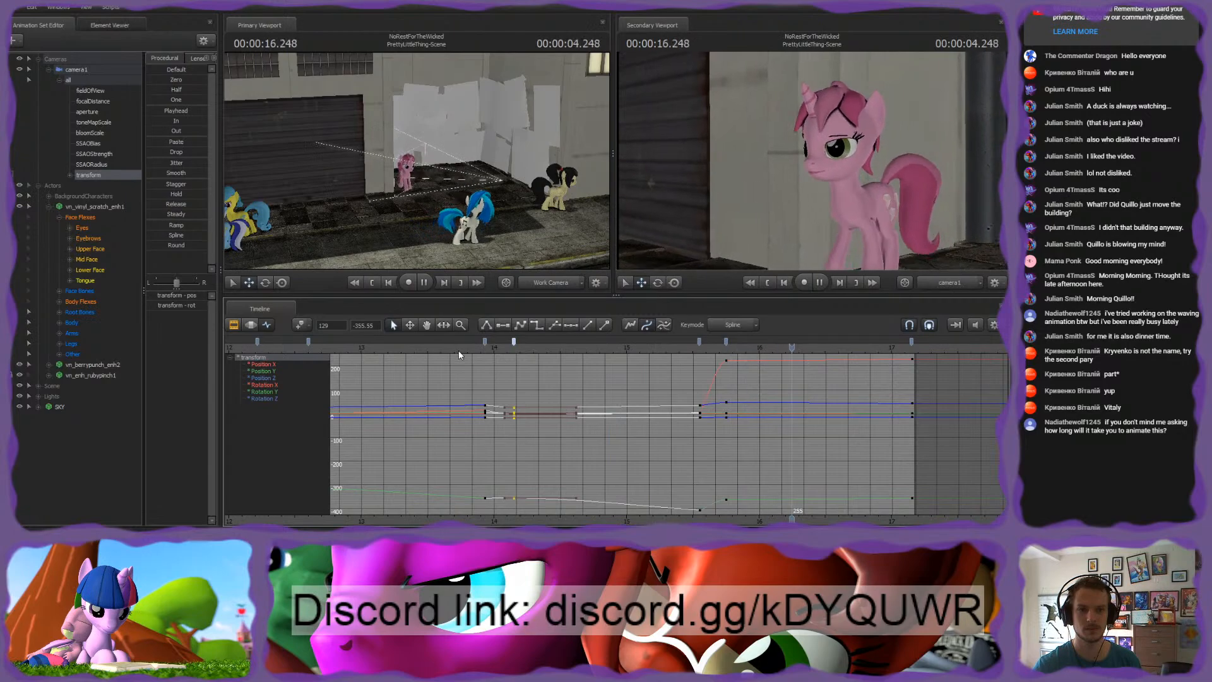
pyautogui.scroll(-3, 825, 402)
pyautogui.press('space')
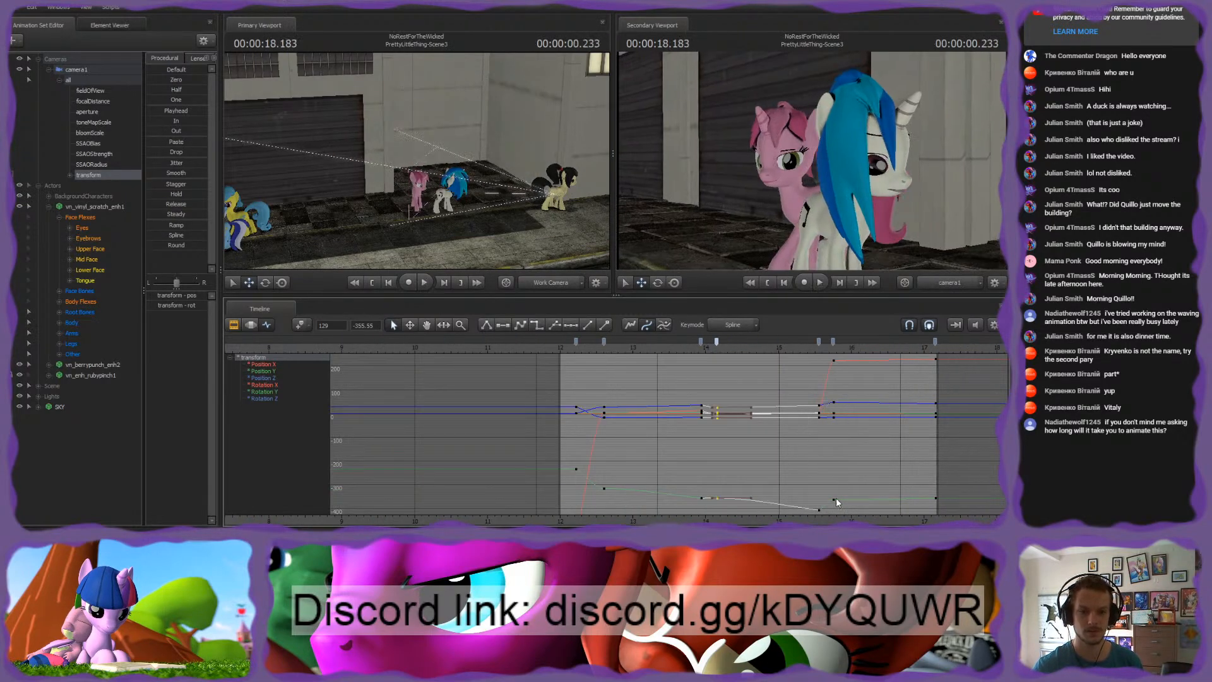
pyautogui.moveTo(828, 517); pyautogui.dragTo(739, 516)
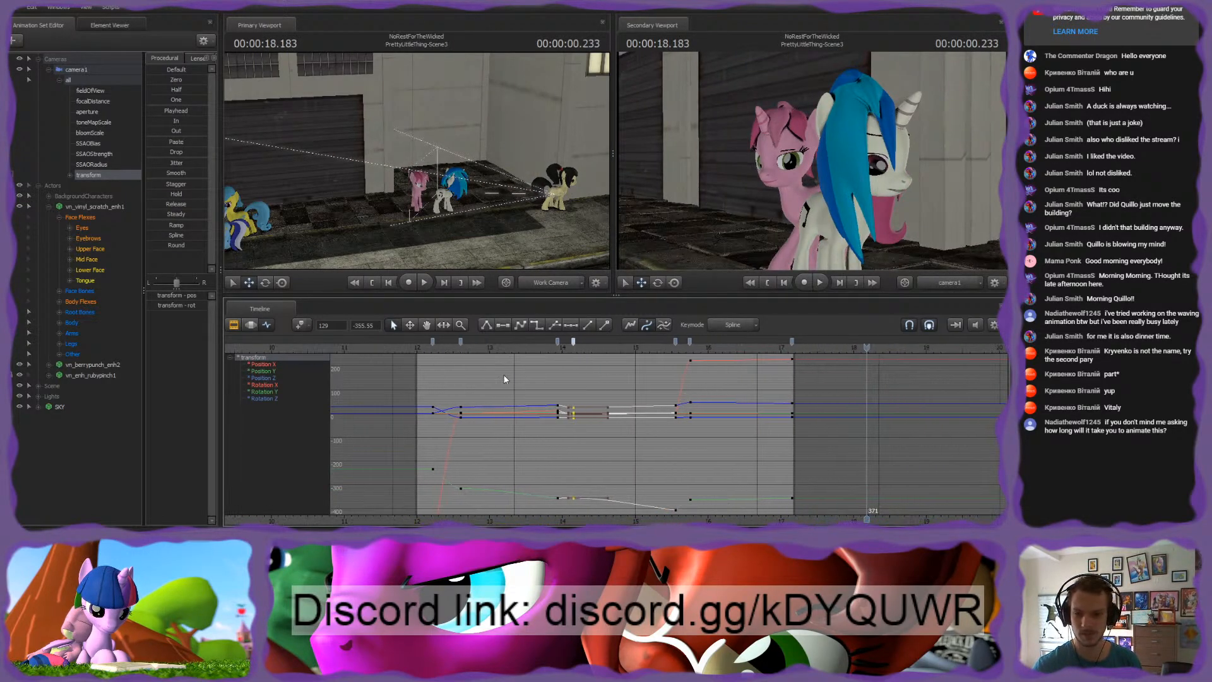
pyautogui.click(422, 347)
pyautogui.press('space')
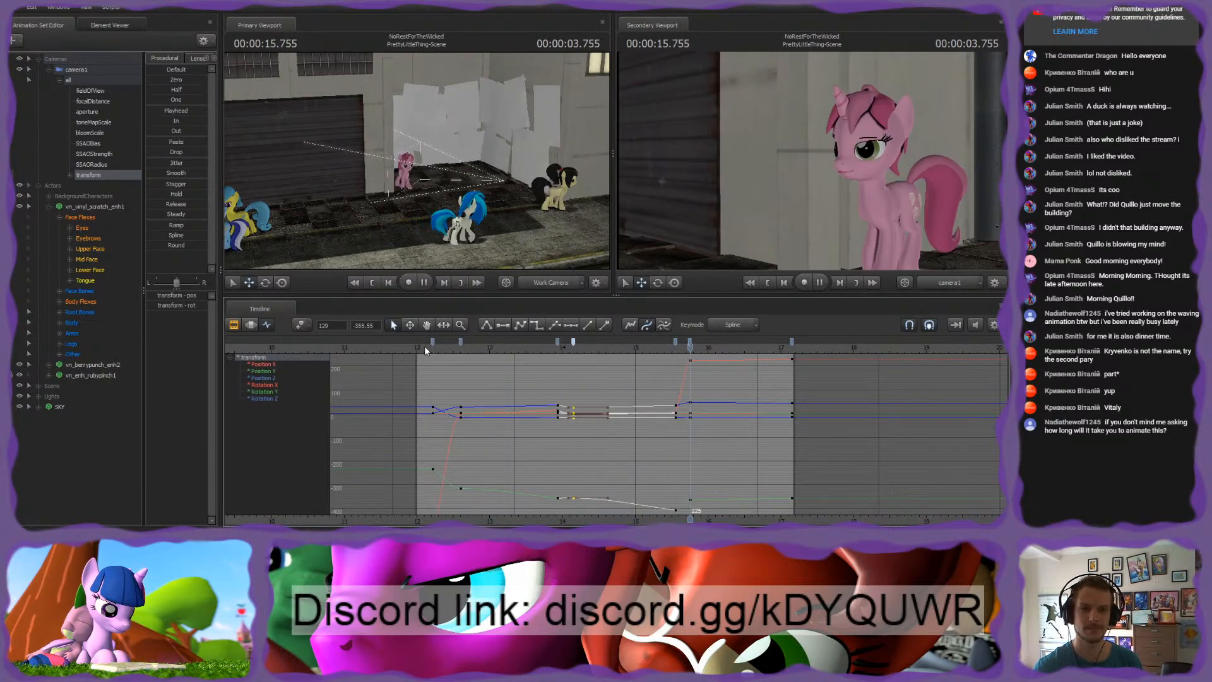
pyautogui.press('space')
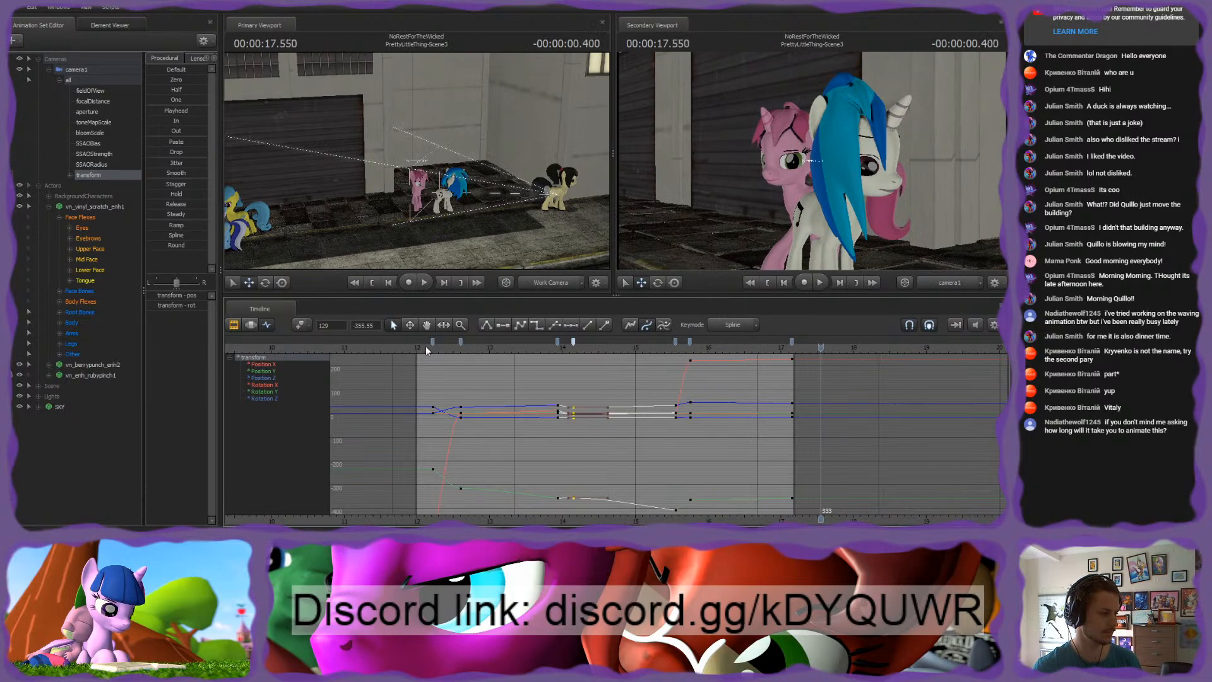
pyautogui.scroll(-5, 471, 380)
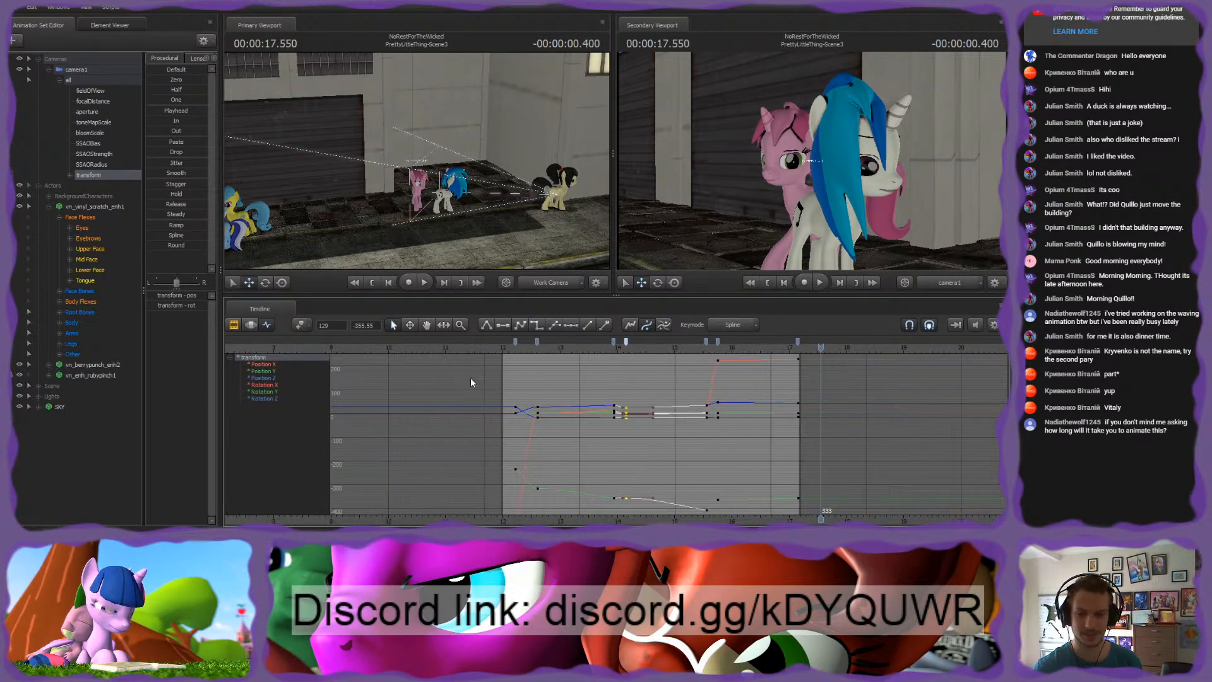
pyautogui.scroll(4, 651, 427)
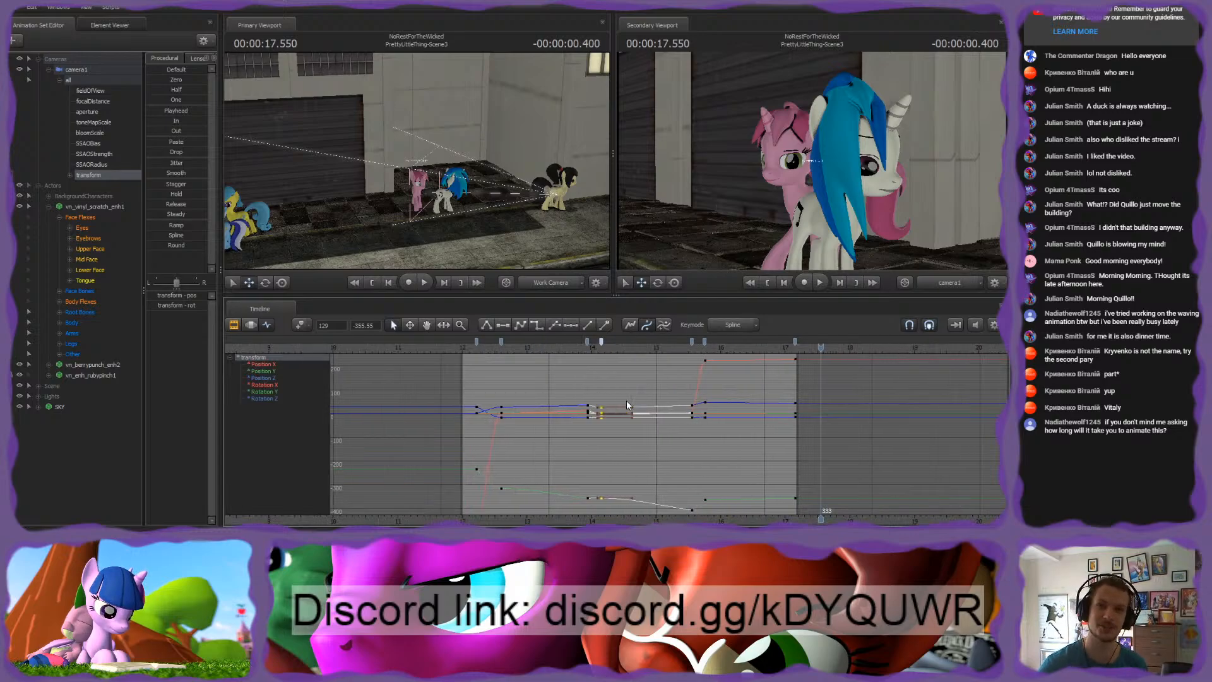
pyautogui.click(473, 347)
pyautogui.press('space')
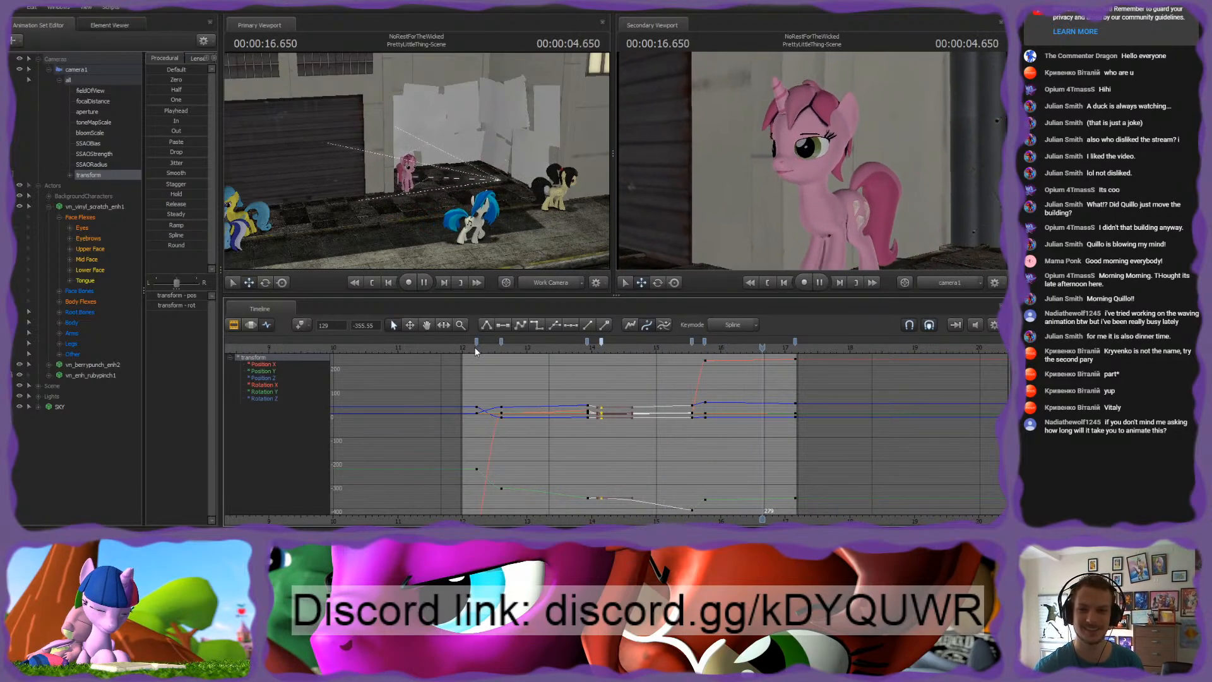
pyautogui.press('space')
pyautogui.click(475, 348)
pyautogui.press('space')
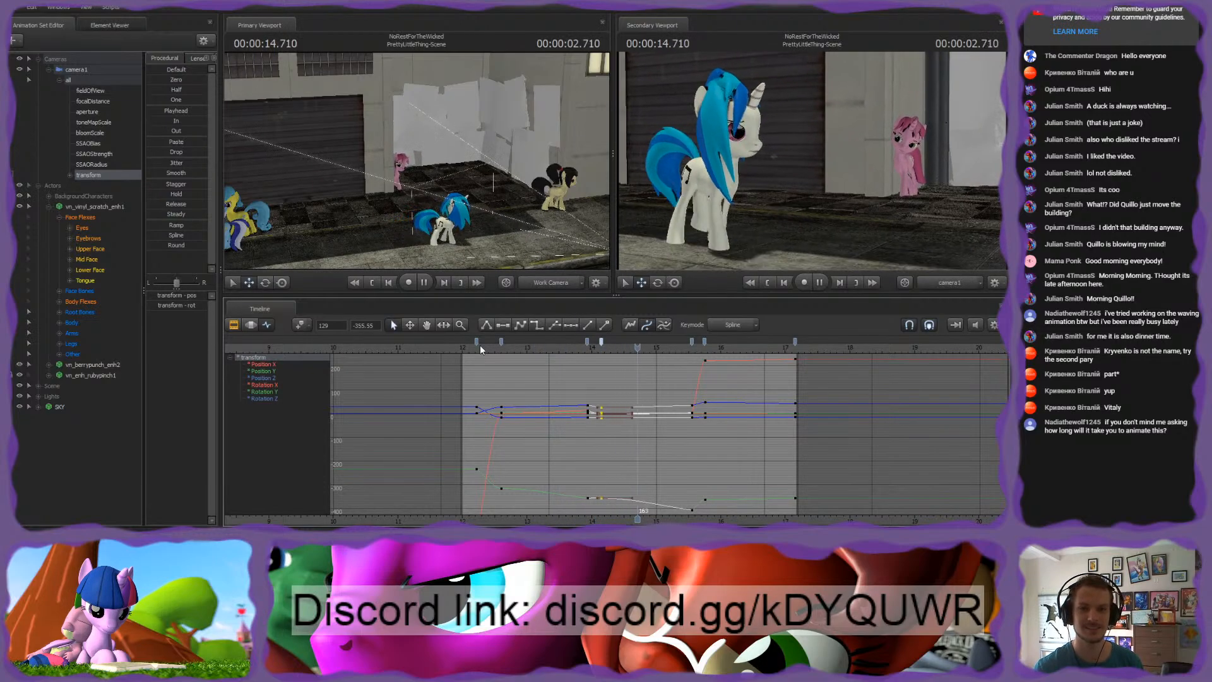
pyautogui.scroll(-3, 582, 385)
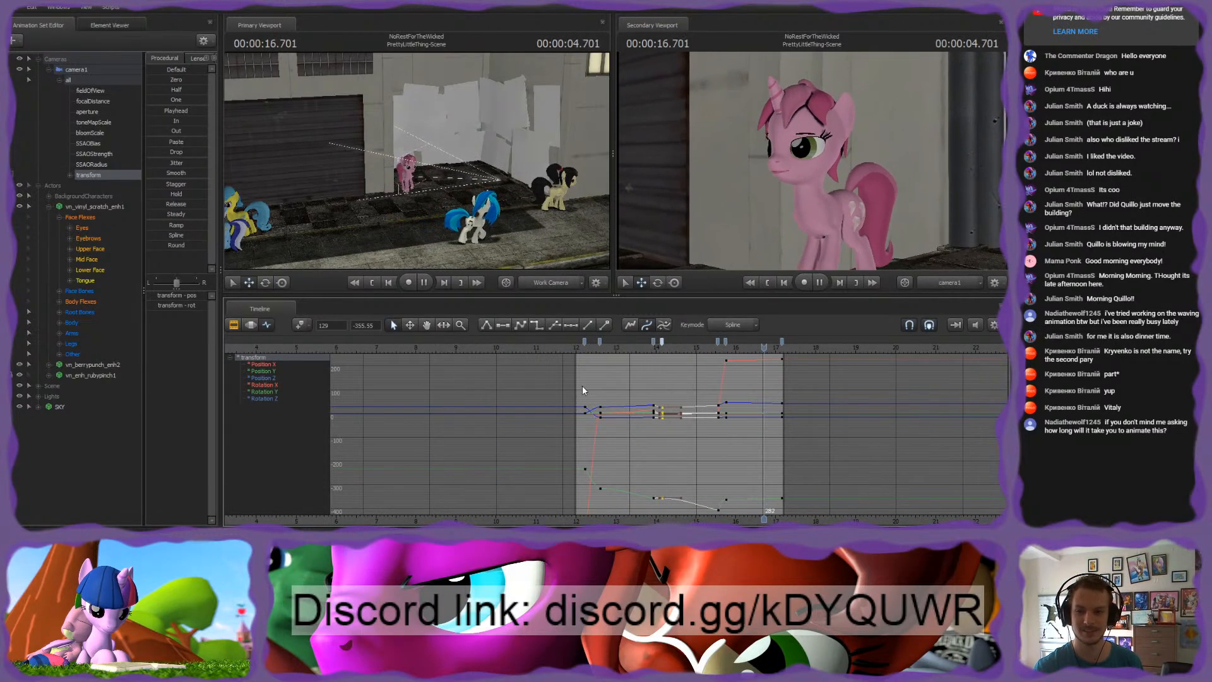
pyautogui.click(564, 348)
pyautogui.press('space')
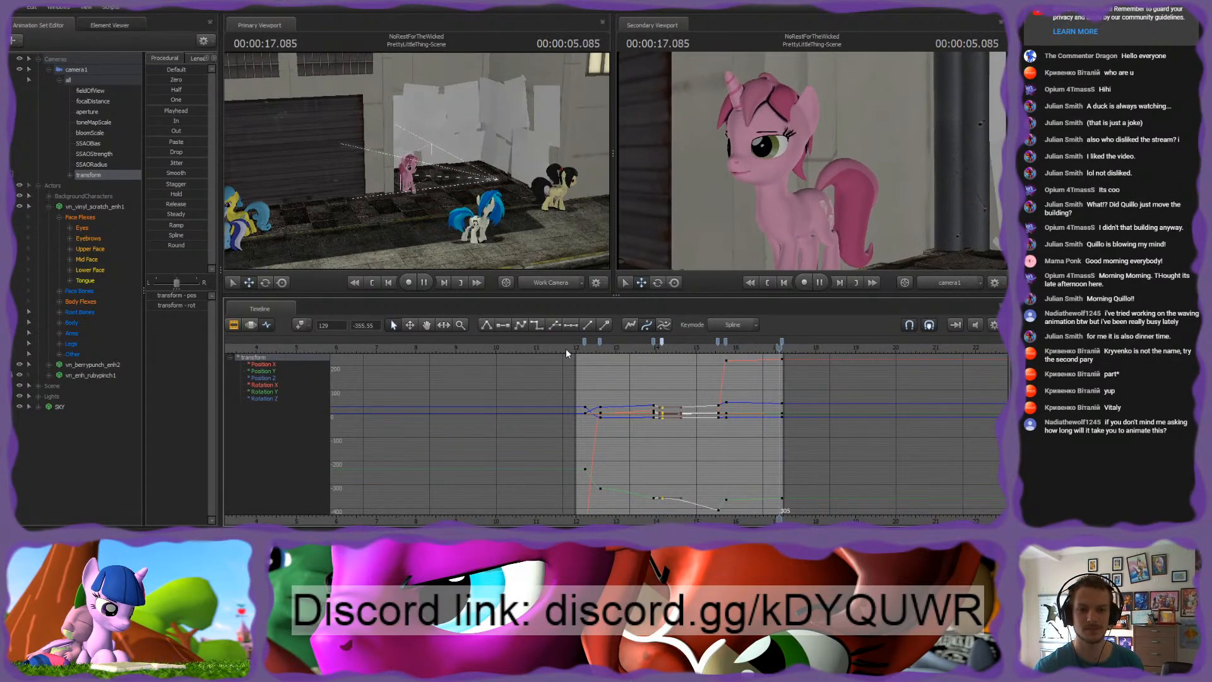
pyautogui.press('space')
pyautogui.press('space')
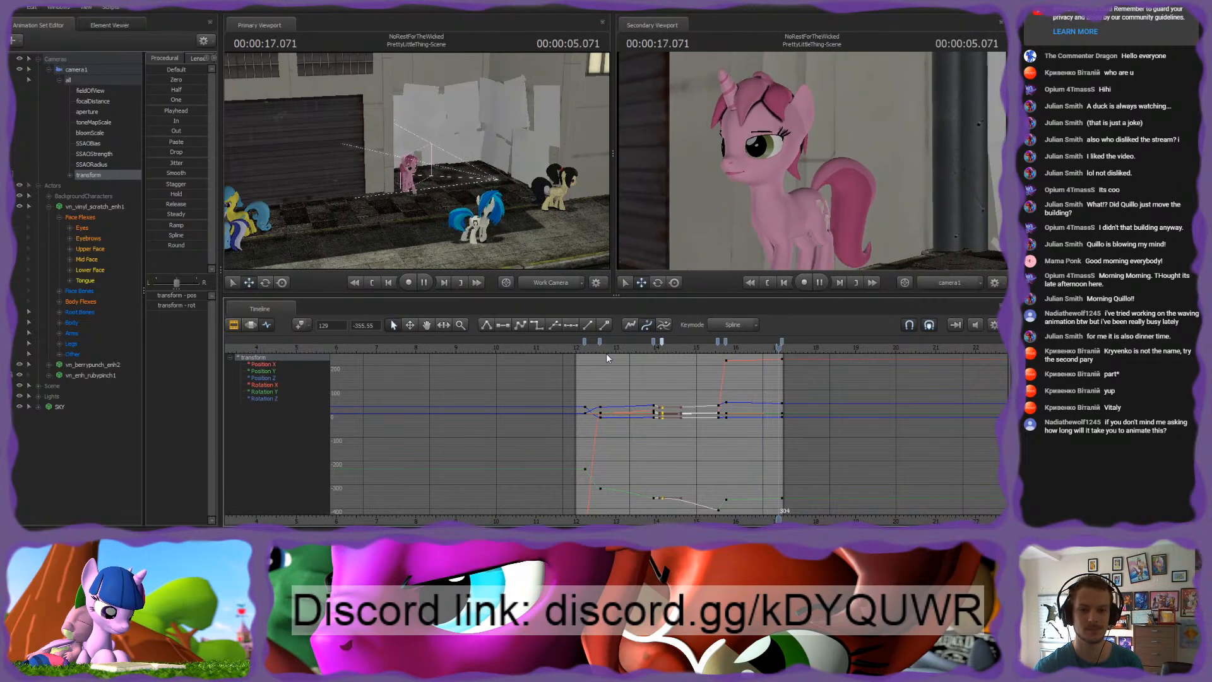
pyautogui.click(606, 348)
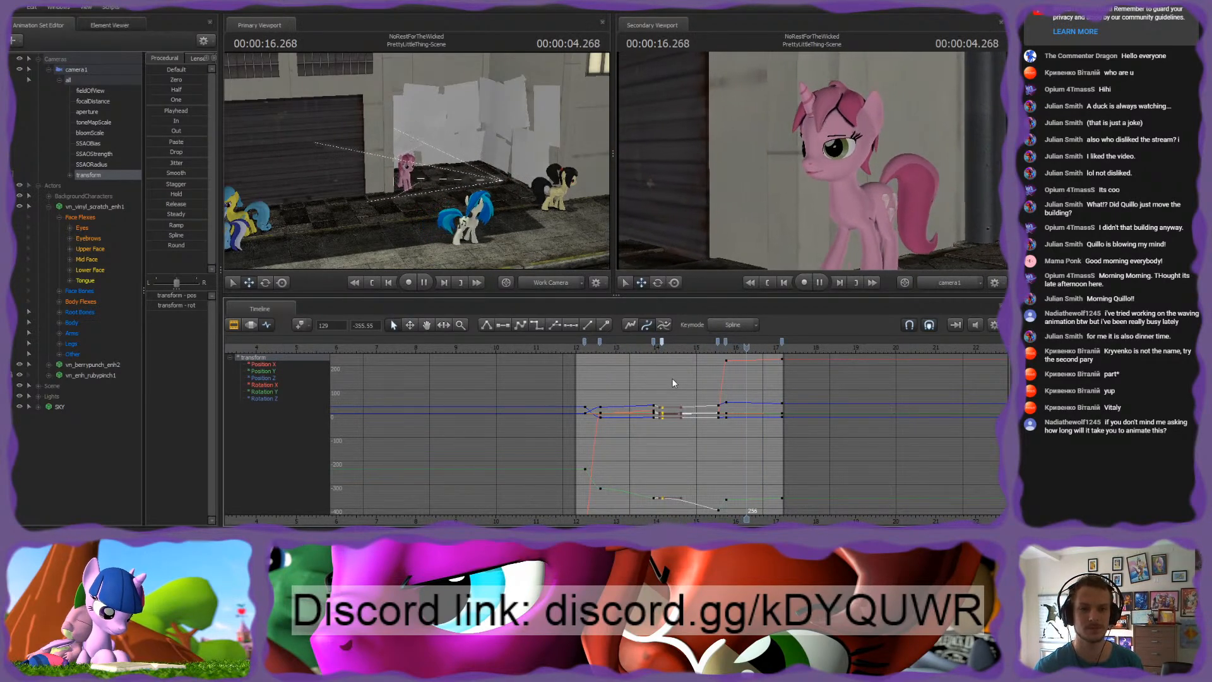
pyautogui.press('space')
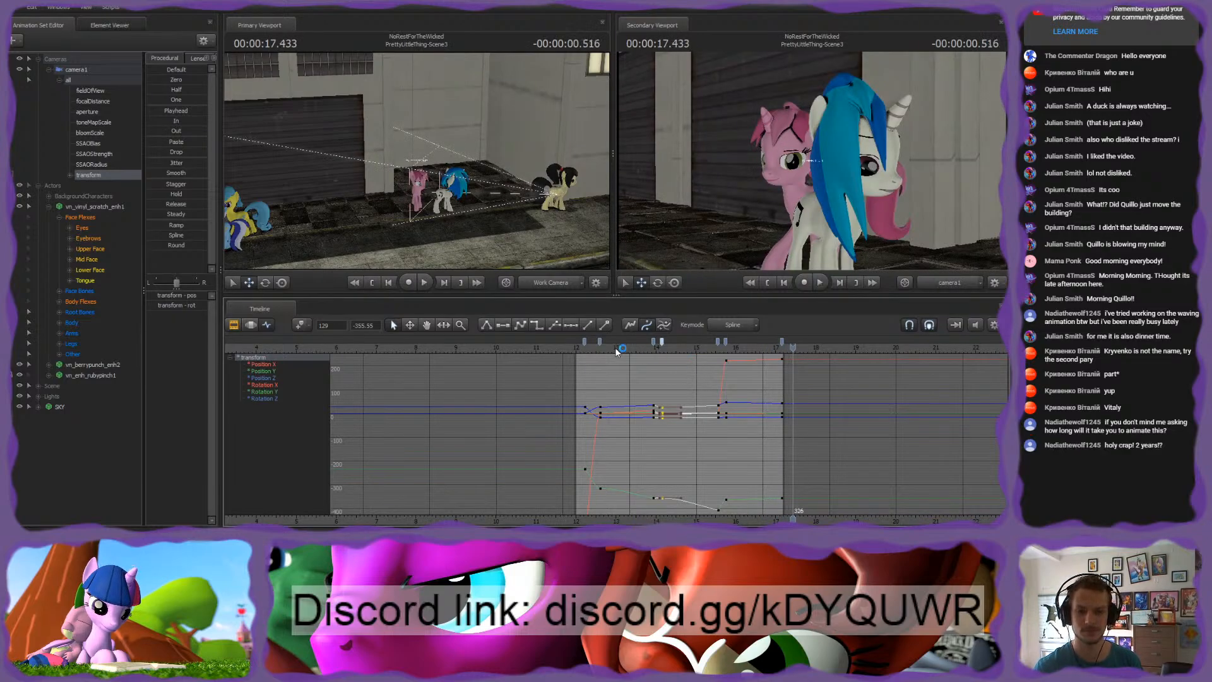
pyautogui.click(594, 369)
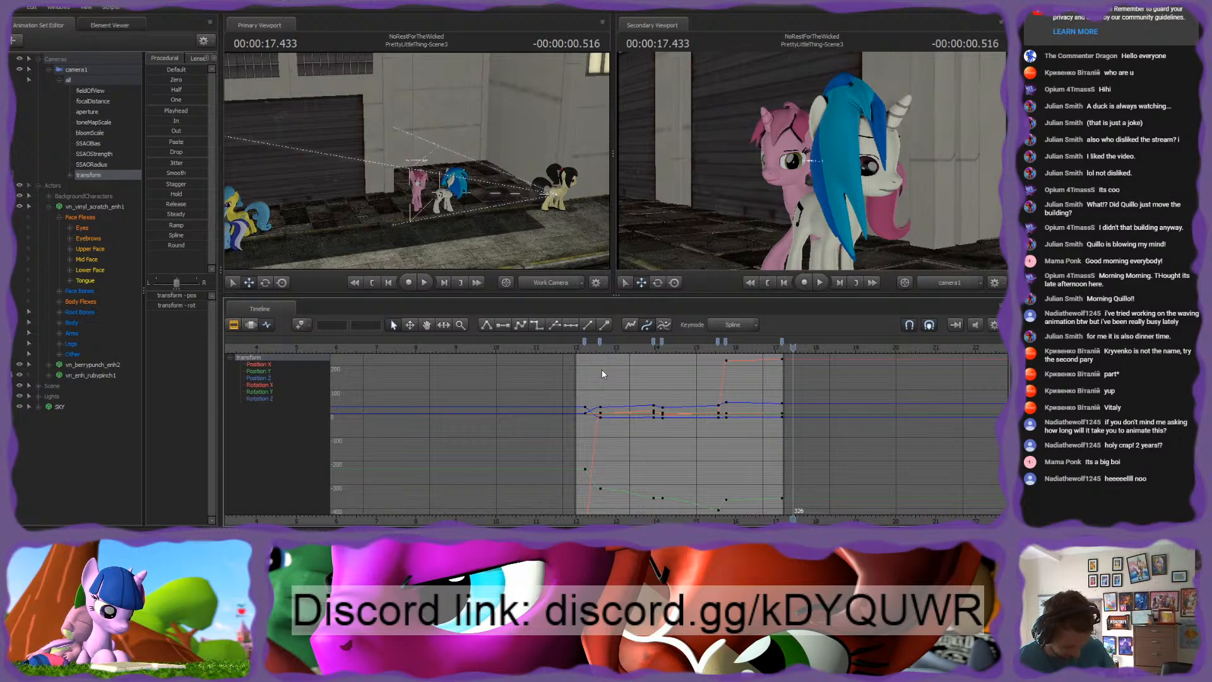
# Examine the arrangement of shots, music and overlay clips across the whole film in the clip timeline
pyautogui.click(233, 325)
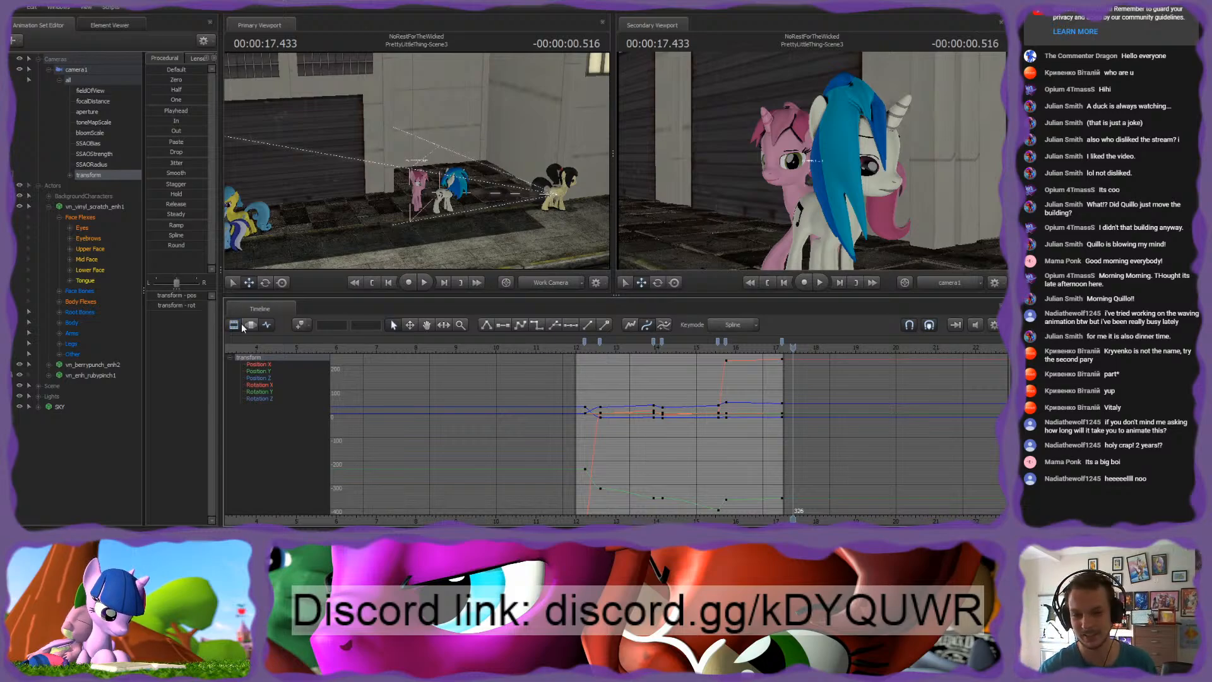
pyautogui.scroll(-5, 701, 473)
pyautogui.moveTo(702, 480); pyautogui.dragTo(433, 480)
pyautogui.scroll(-3, 434, 481)
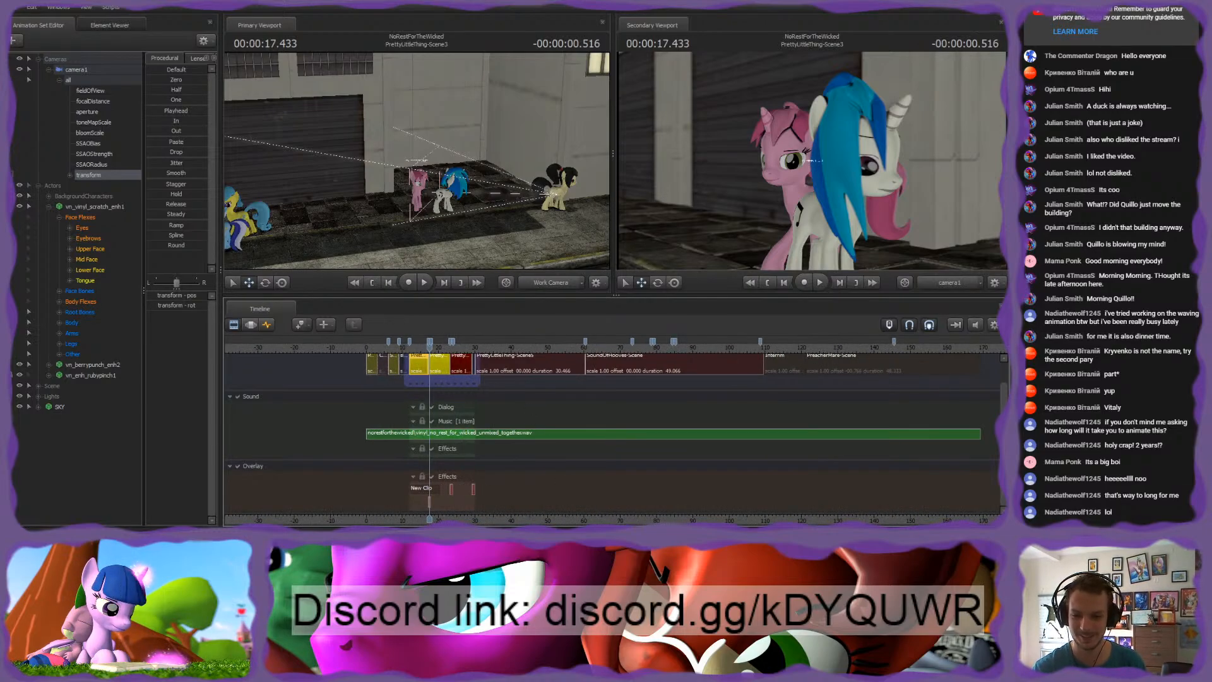
pyautogui.scroll(2, 512, 512)
pyautogui.moveTo(512, 512); pyautogui.dragTo(496, 502)
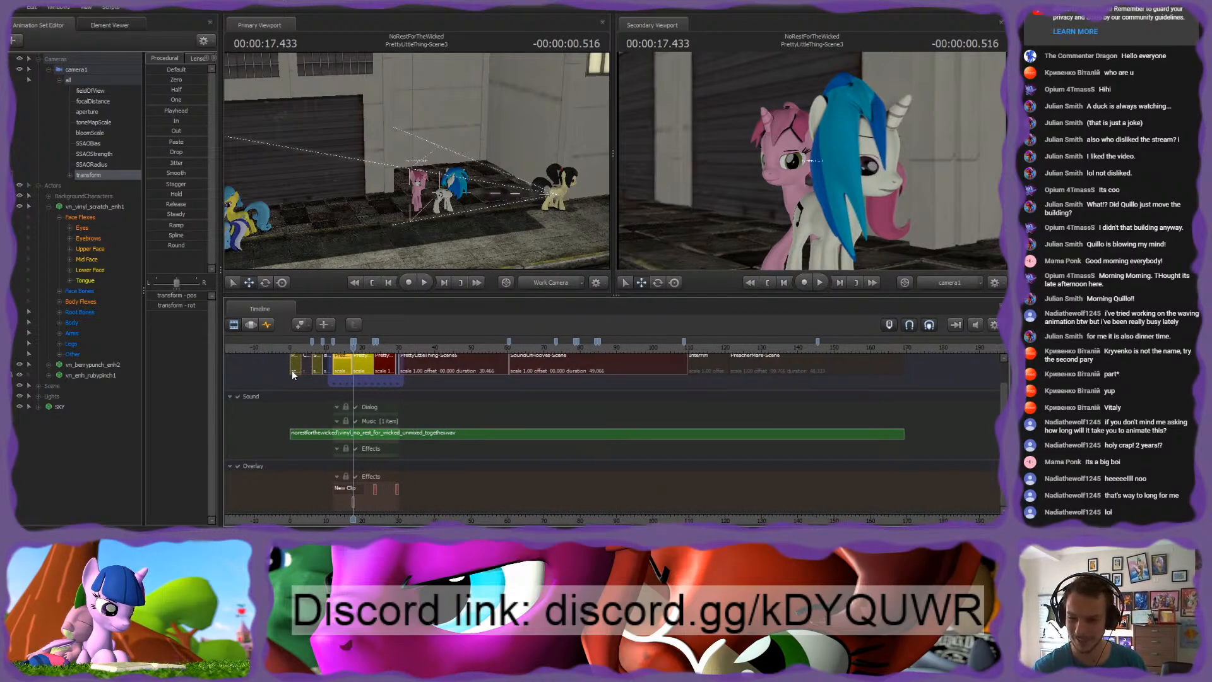
pyautogui.scroll(5, 377, 465)
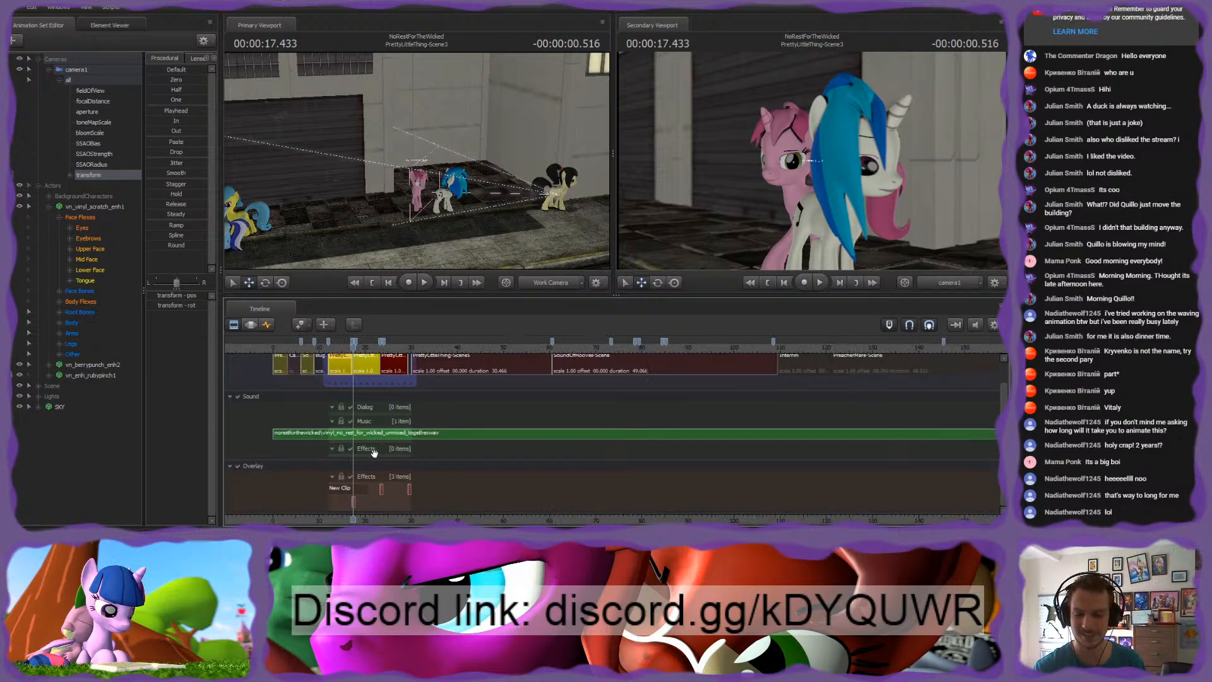
pyautogui.scroll(3, 377, 465)
pyautogui.moveTo(384, 465); pyautogui.dragTo(626, 465)
pyautogui.scroll(2, 626, 465)
pyautogui.scroll(-3, 625, 465)
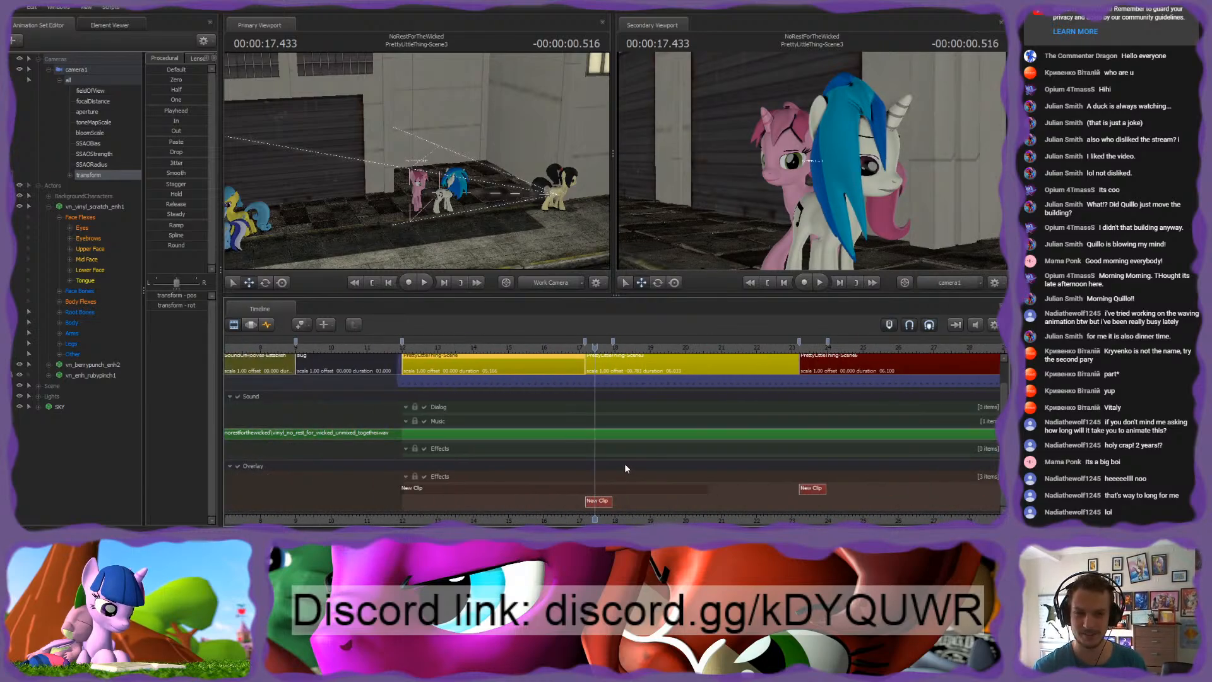
pyautogui.scroll(3, 624, 465)
pyautogui.scroll(-6, 592, 437)
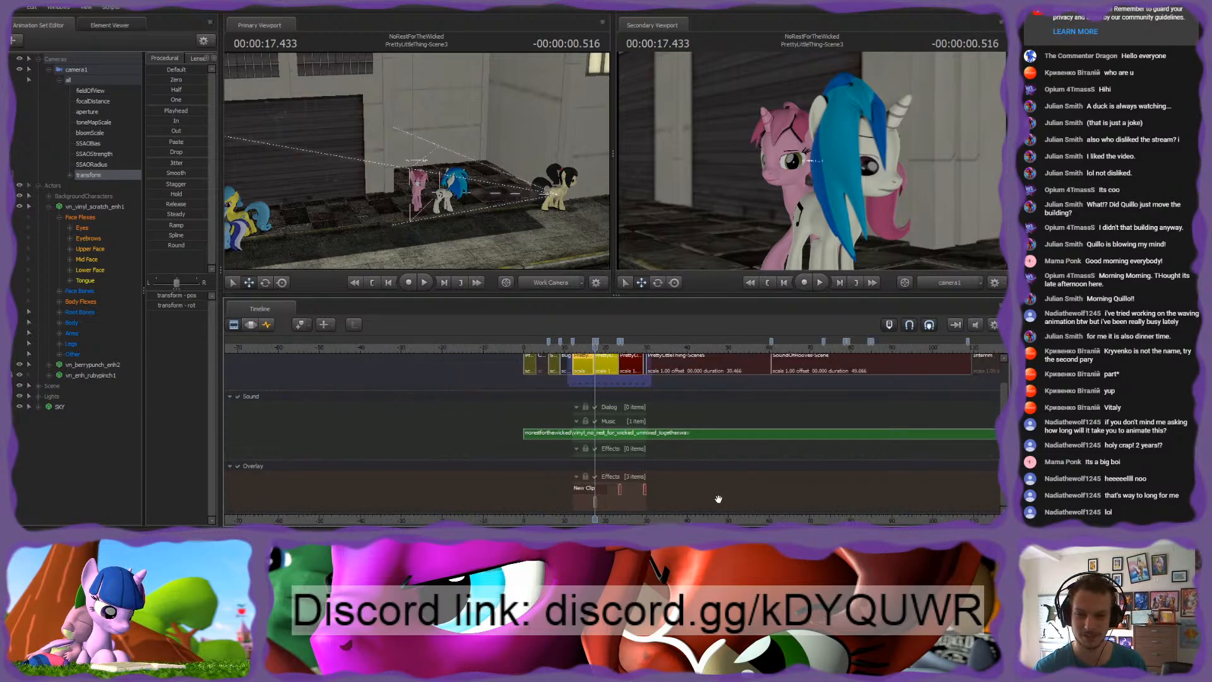
pyautogui.scroll(-3, 587, 464)
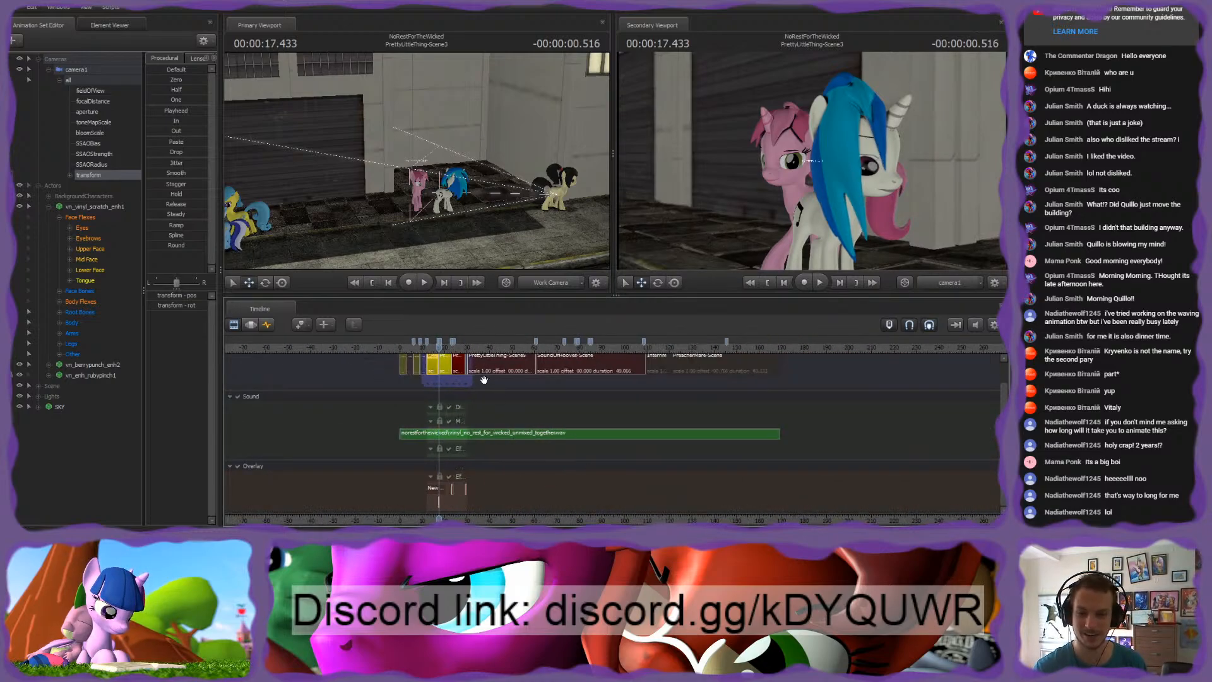
pyautogui.scroll(7, 717, 373)
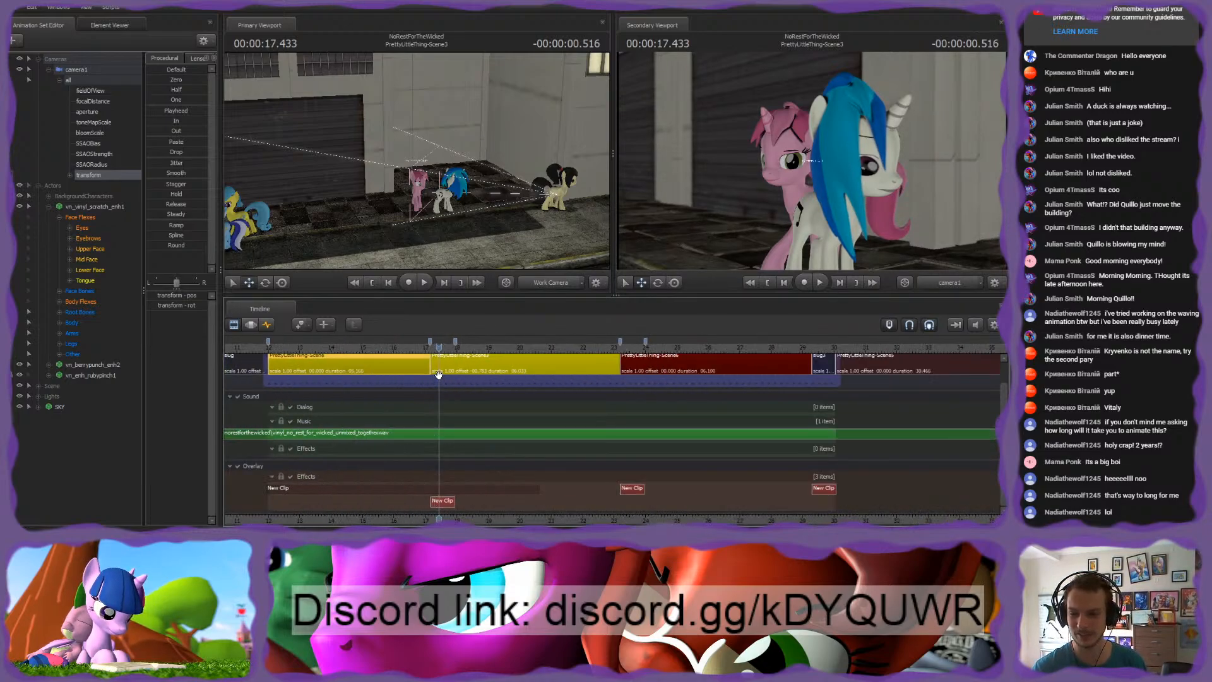
pyautogui.moveTo(498, 512); pyautogui.dragTo(669, 458)
pyautogui.scroll(-4, 646, 438)
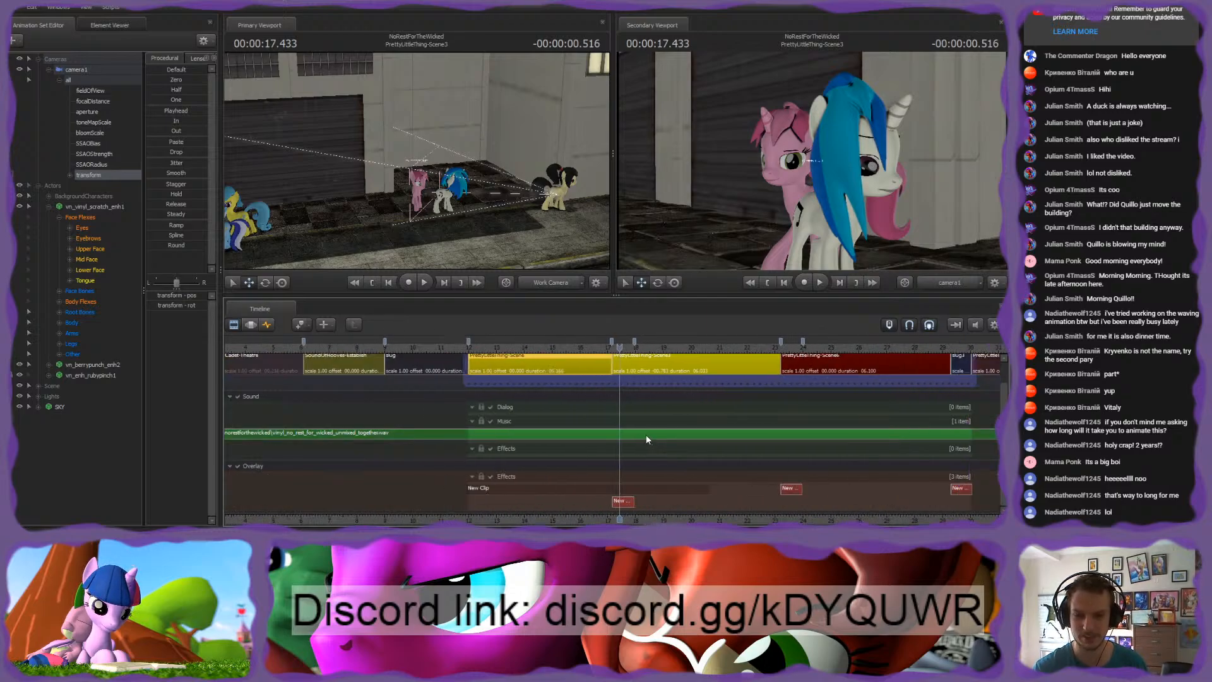
pyautogui.scroll(2, 645, 434)
pyautogui.moveTo(646, 515); pyautogui.dragTo(555, 514)
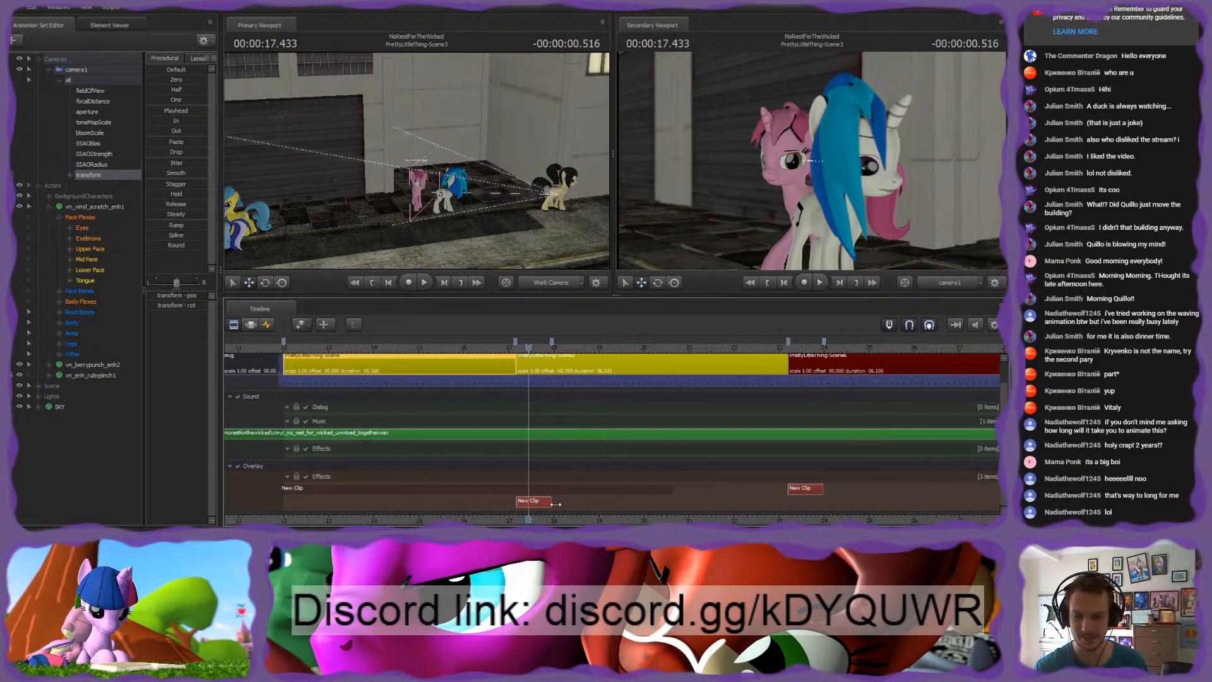
# Play the next shot from 00:00:17.166, then select PrettyLittleThing-Scene3 and open it for motion editing at 00:00:19.616
pyautogui.click(516, 346)
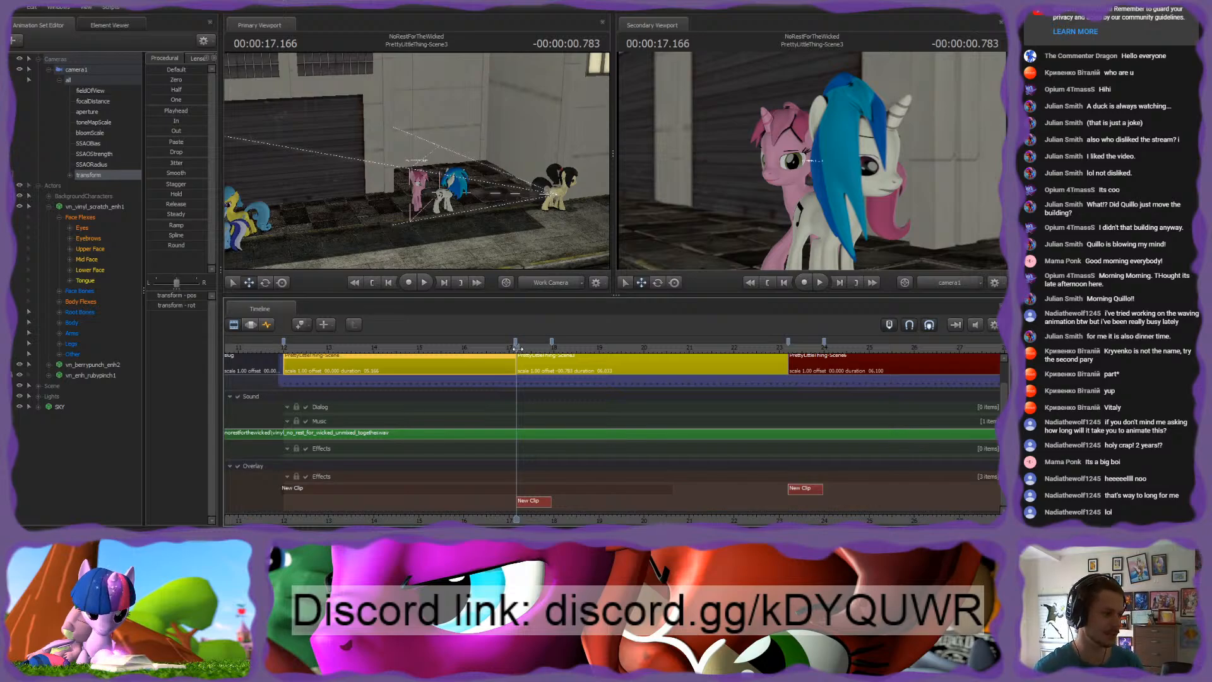
pyautogui.press('space')
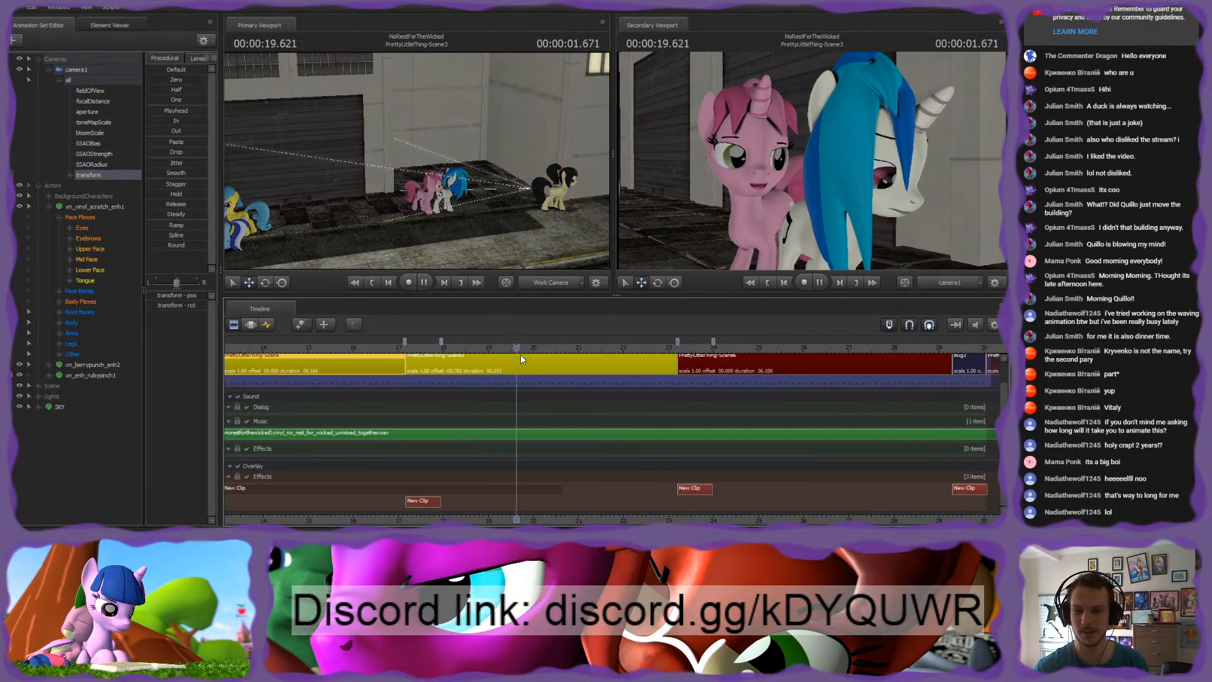
pyautogui.click(502, 367)
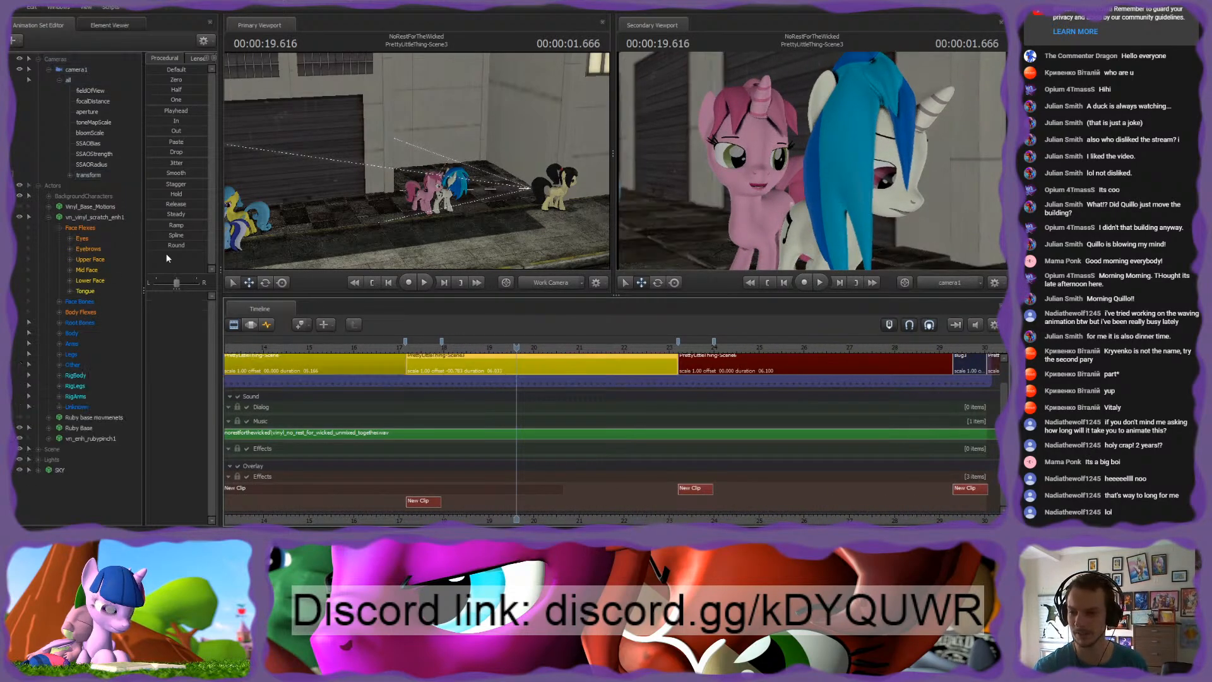
pyautogui.click(267, 324)
pyautogui.click(251, 325)
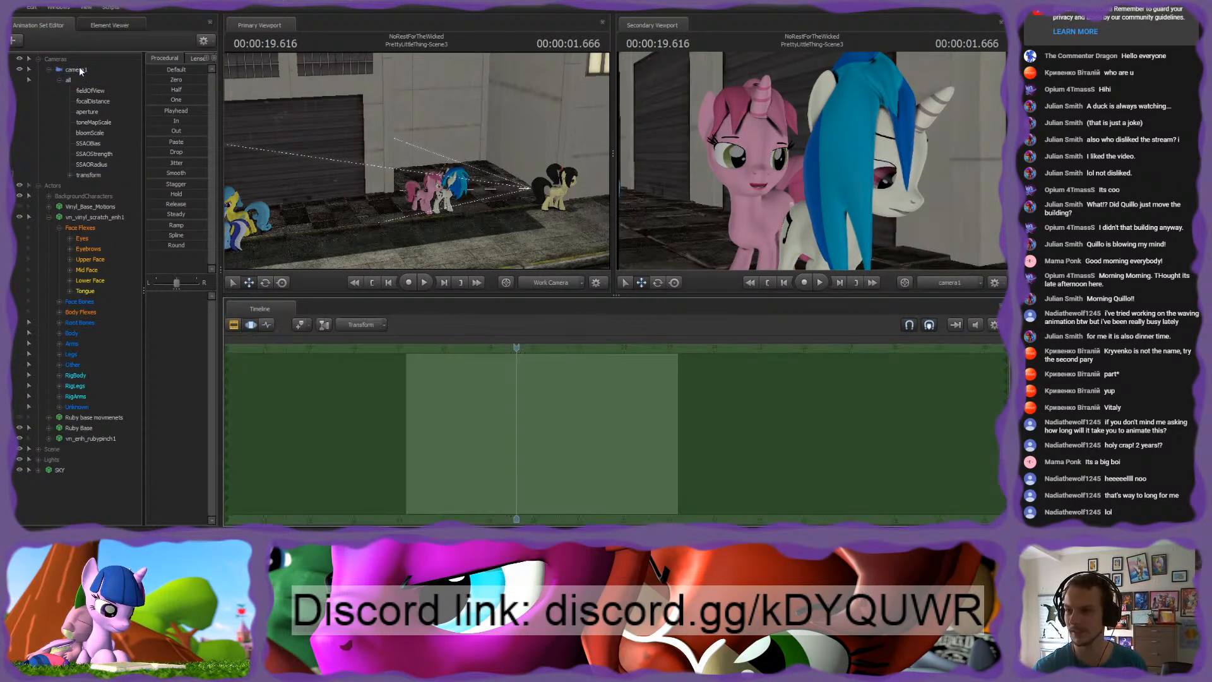
# Select camera1 together with the pony models and their base motions, and move them as a group to a new spot on the street
pyautogui.click(80, 71)
pyautogui.click(50, 217)
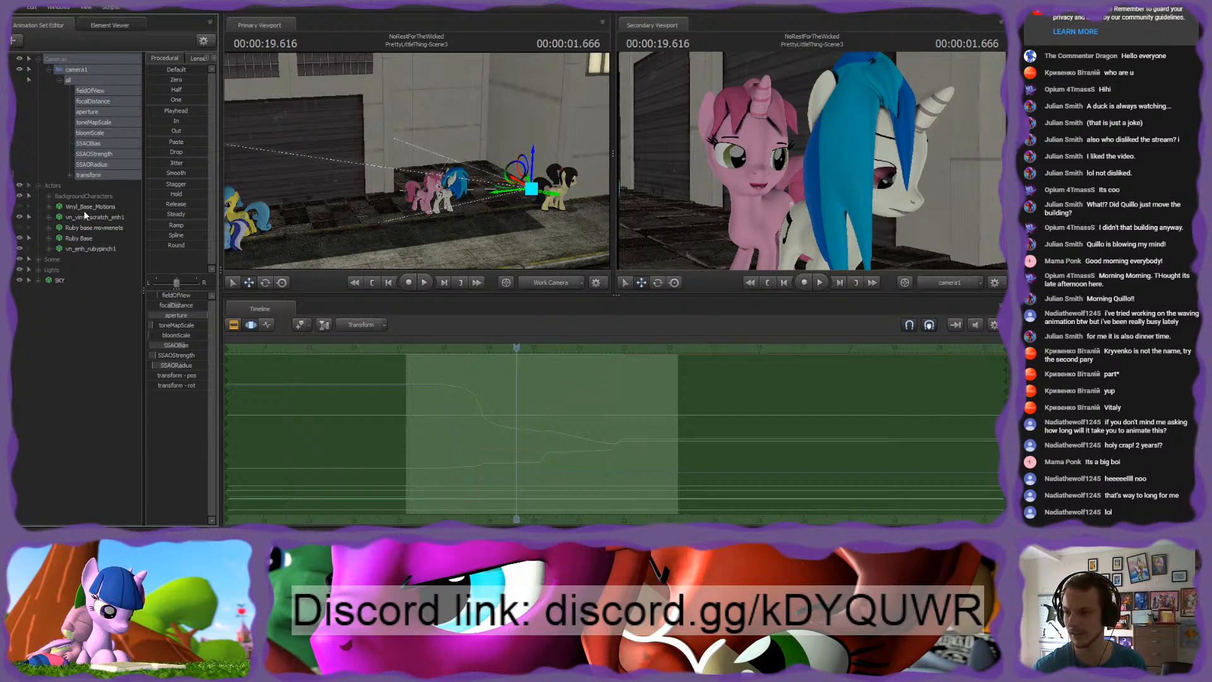
pyautogui.moveTo(81, 211); pyautogui.dragTo(74, 253)
pyautogui.moveTo(479, 218)
pyautogui.mouseDown()
pyautogui.moveTo(467, 219)
pyautogui.moveTo(489, 233)
pyautogui.mouseUp()
pyautogui.press('w')
pyautogui.press('s')
pyautogui.moveTo(453, 180); pyautogui.dragTo(453, 211)
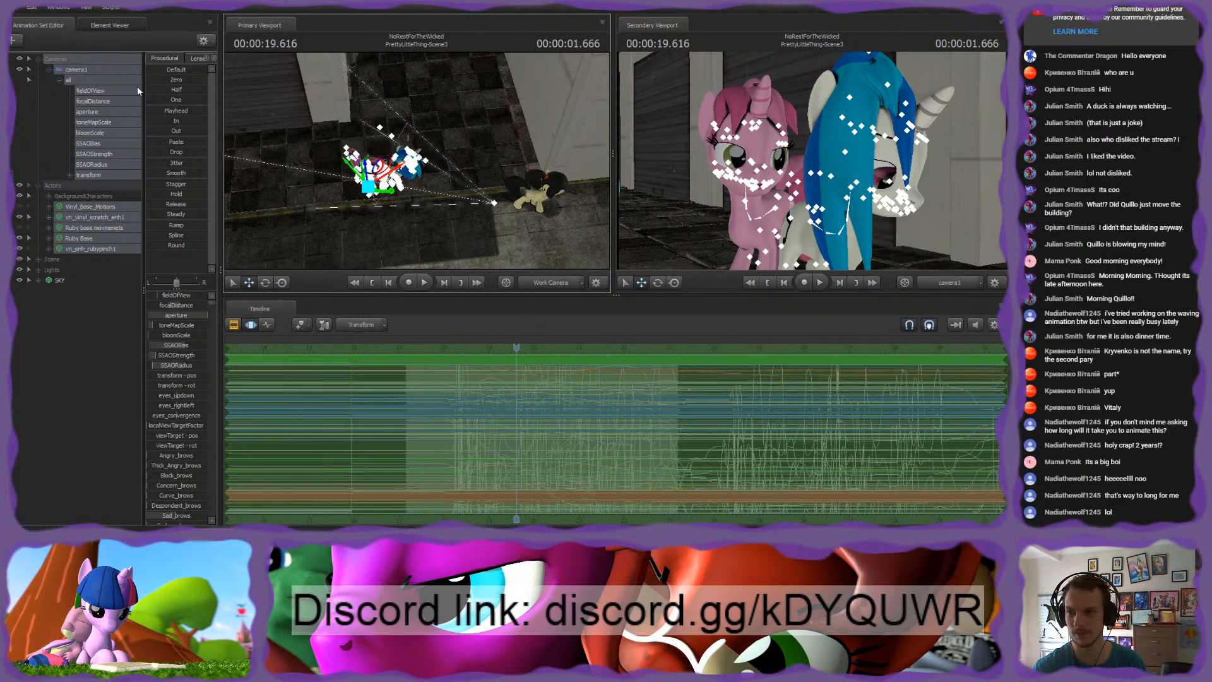
pyautogui.click(89, 176)
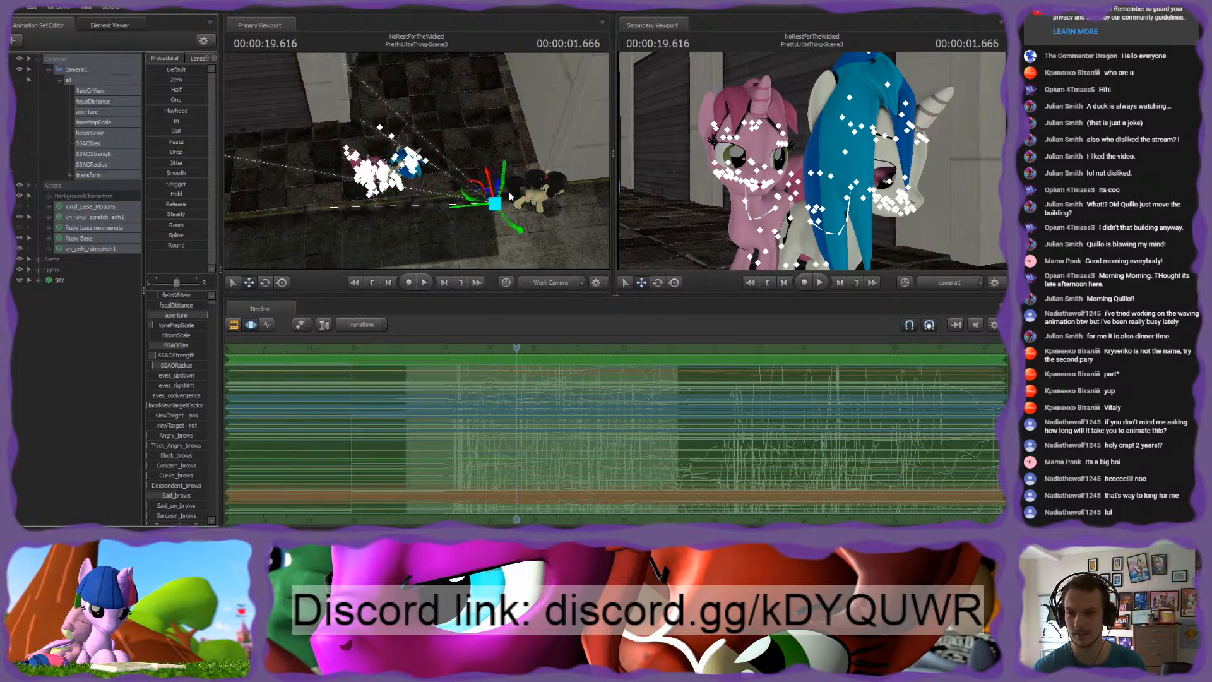
pyautogui.moveTo(489, 183); pyautogui.dragTo(525, 283)
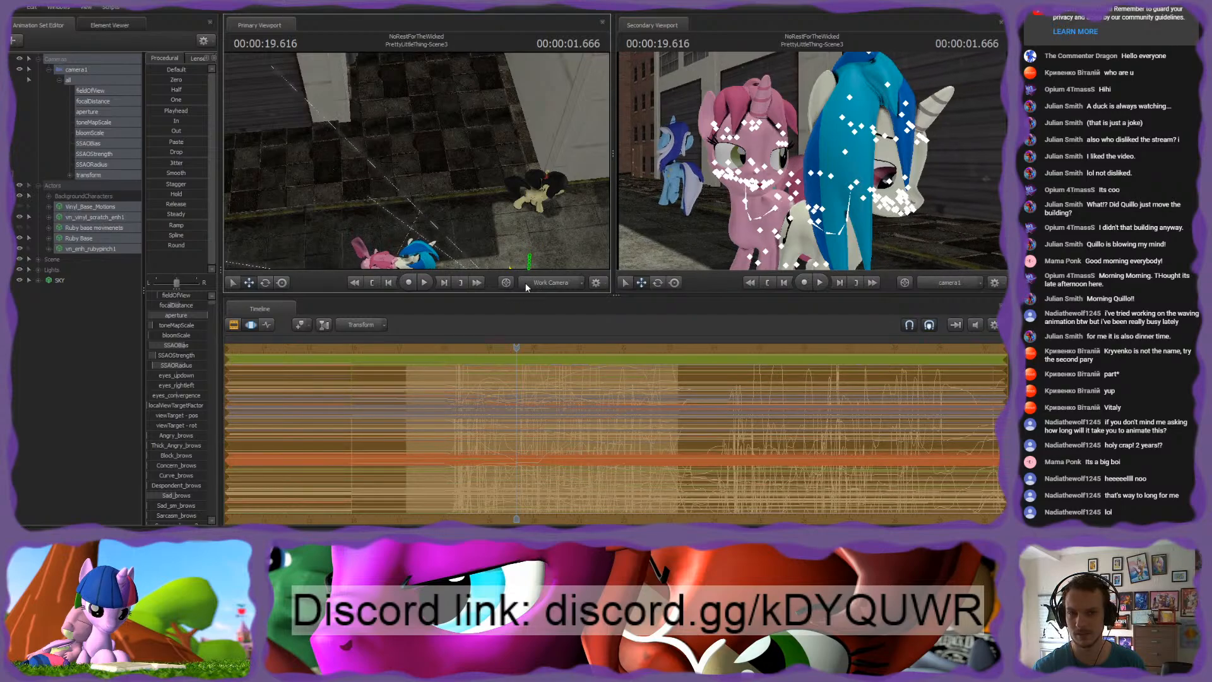
# Fine-tune the shared position of camera1 and the ponies on the sidewalk from an overhead view
pyautogui.press('w')
pyautogui.moveTo(500, 221); pyautogui.dragTo(496, 246)
pyautogui.press('s')
pyautogui.press('w')
pyautogui.moveTo(424, 183); pyautogui.dragTo(418, 179)
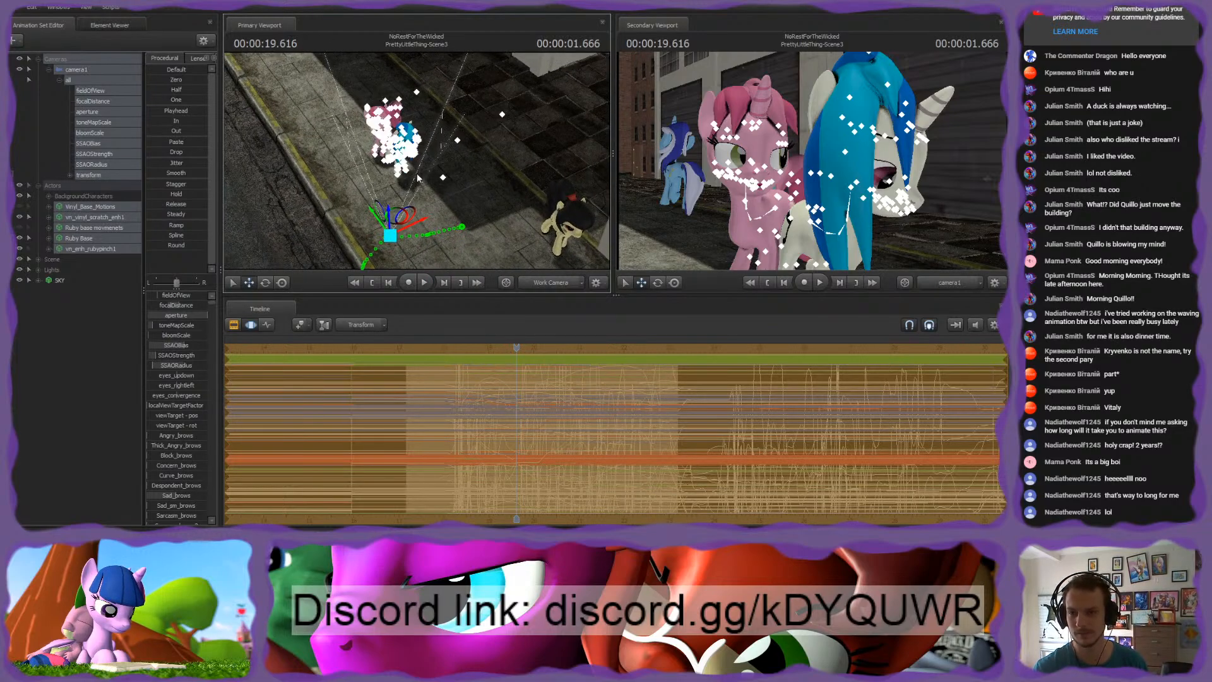
pyautogui.moveTo(416, 228); pyautogui.dragTo(420, 227)
# Play PrettyLittleThing-Scene3 through its cut into the next shot and apply the move of camera1 and the ponies
pyautogui.press('space')
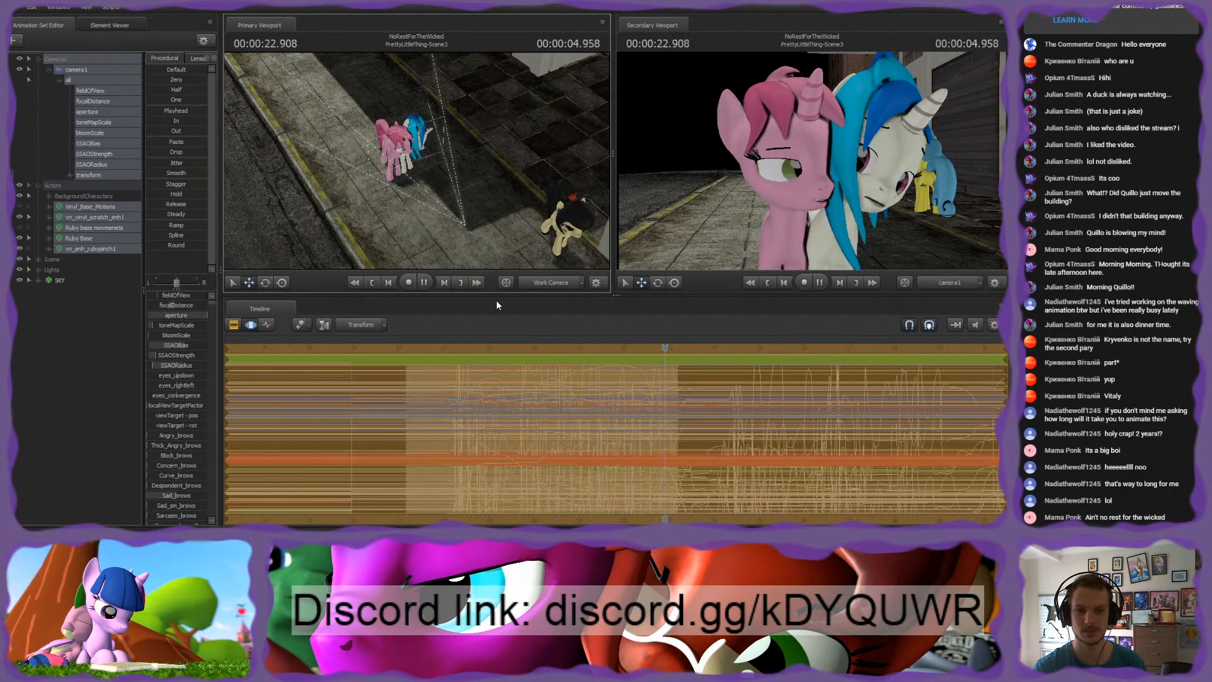
pyautogui.press('space')
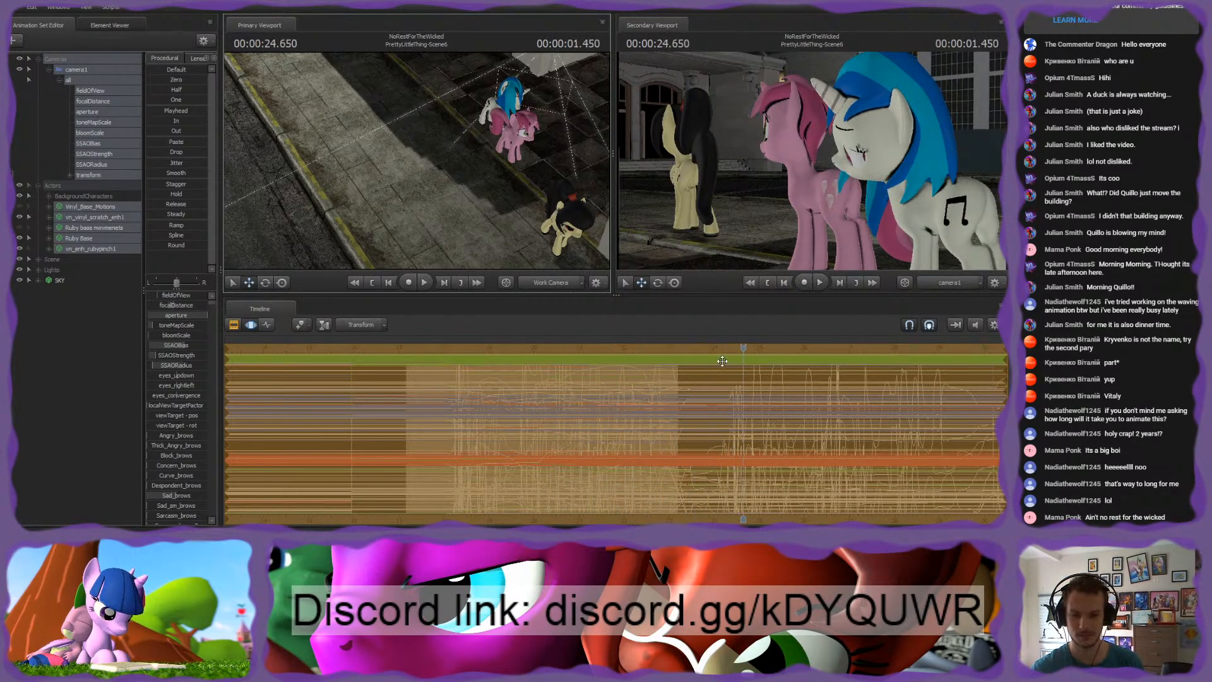
pyautogui.press('Return')
# In the shot after PrettyLittleThing-Scene3, select camera1 with the pony models and motions and move them together across the sidewalk toward the kerb
pyautogui.moveTo(743, 352); pyautogui.dragTo(723, 388)
pyautogui.click(234, 324)
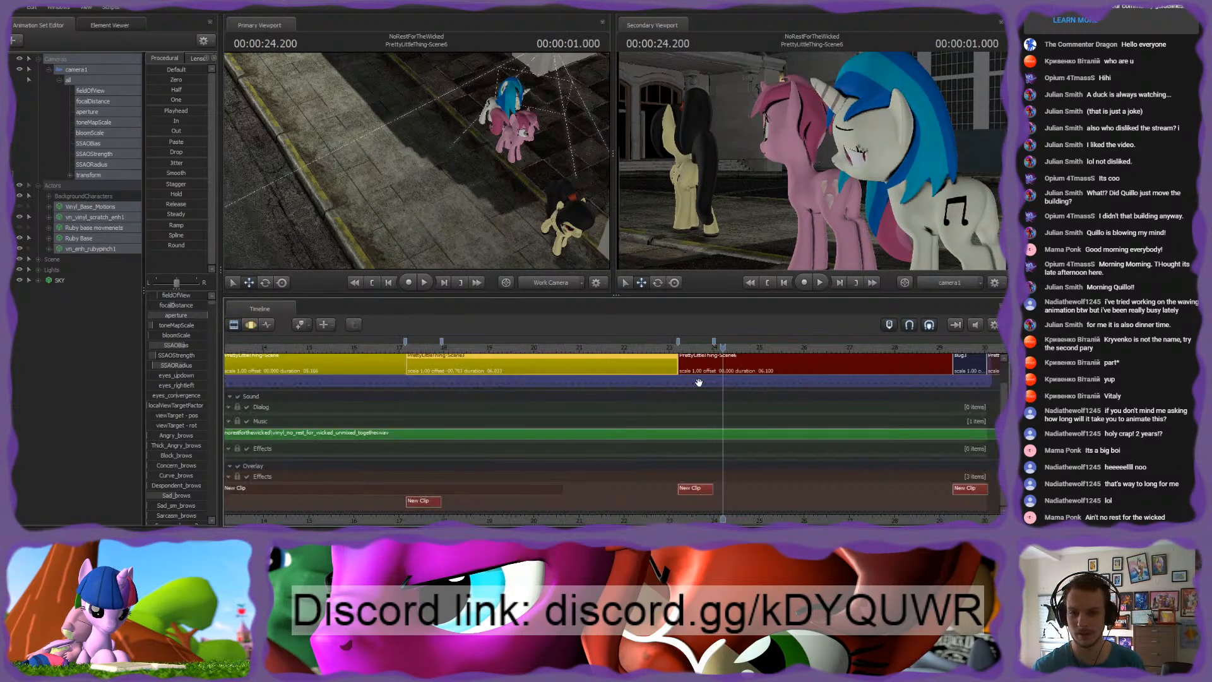
pyautogui.click(253, 326)
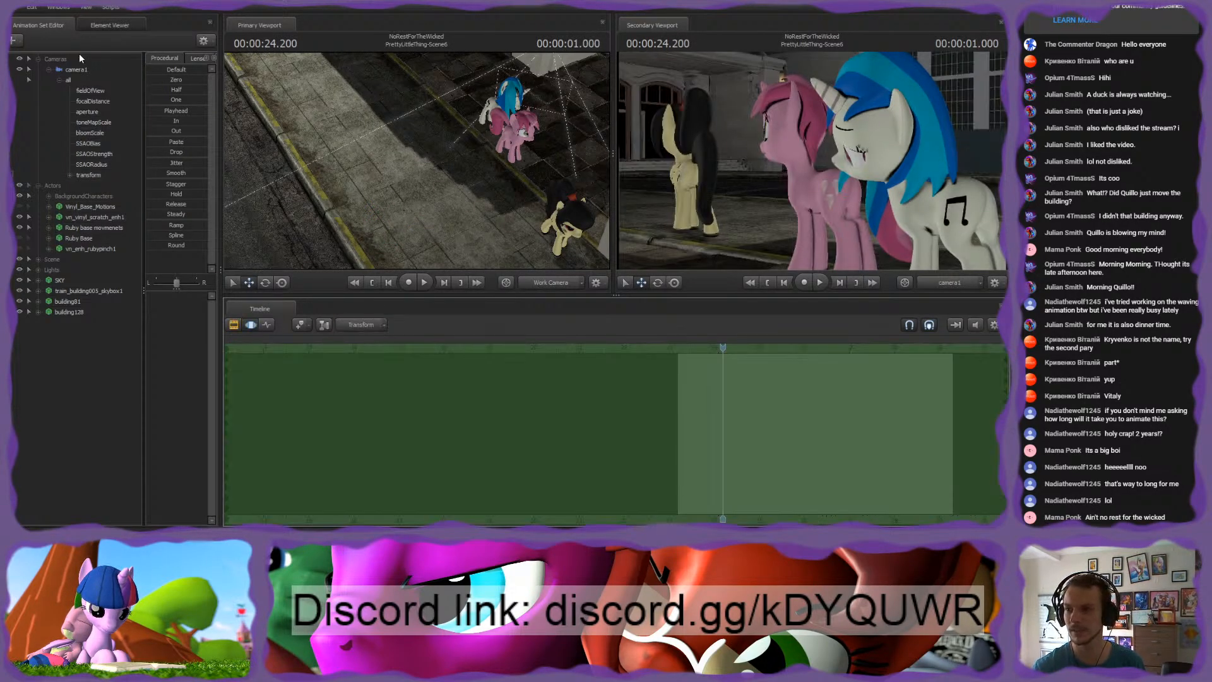
pyautogui.moveTo(78, 54); pyautogui.dragTo(84, 156)
pyautogui.moveTo(87, 209); pyautogui.dragTo(88, 253)
pyautogui.moveTo(512, 121); pyautogui.dragTo(425, 158)
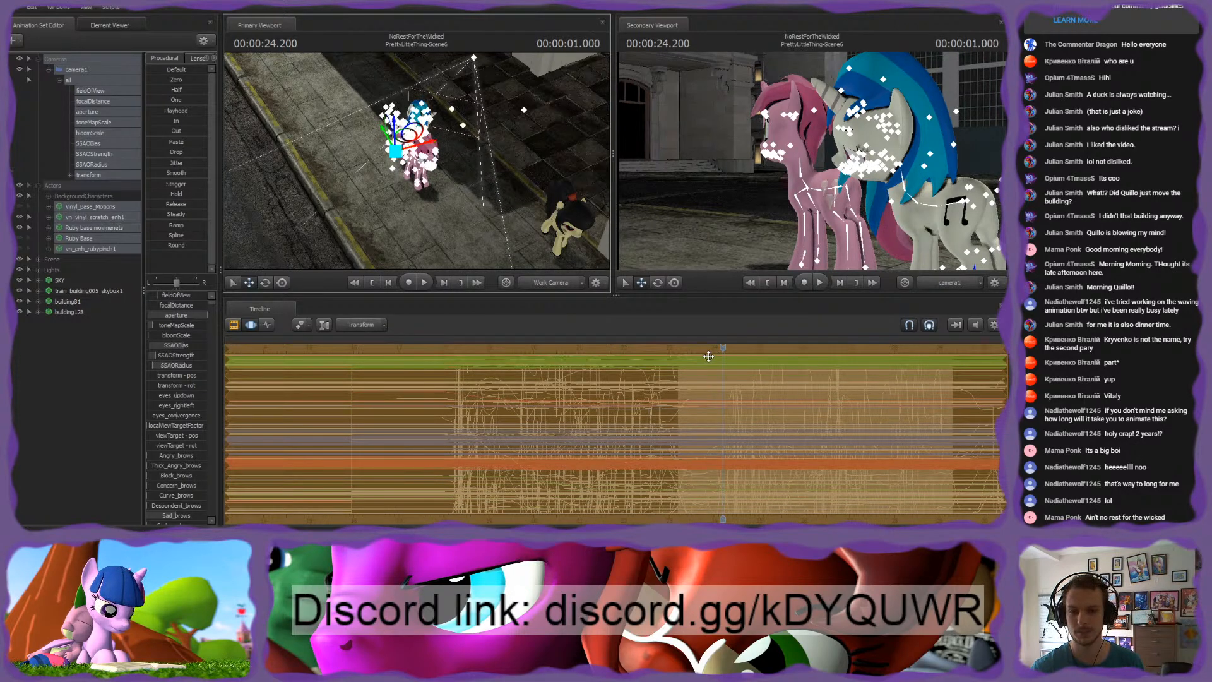
pyautogui.moveTo(720, 351); pyautogui.dragTo(694, 351)
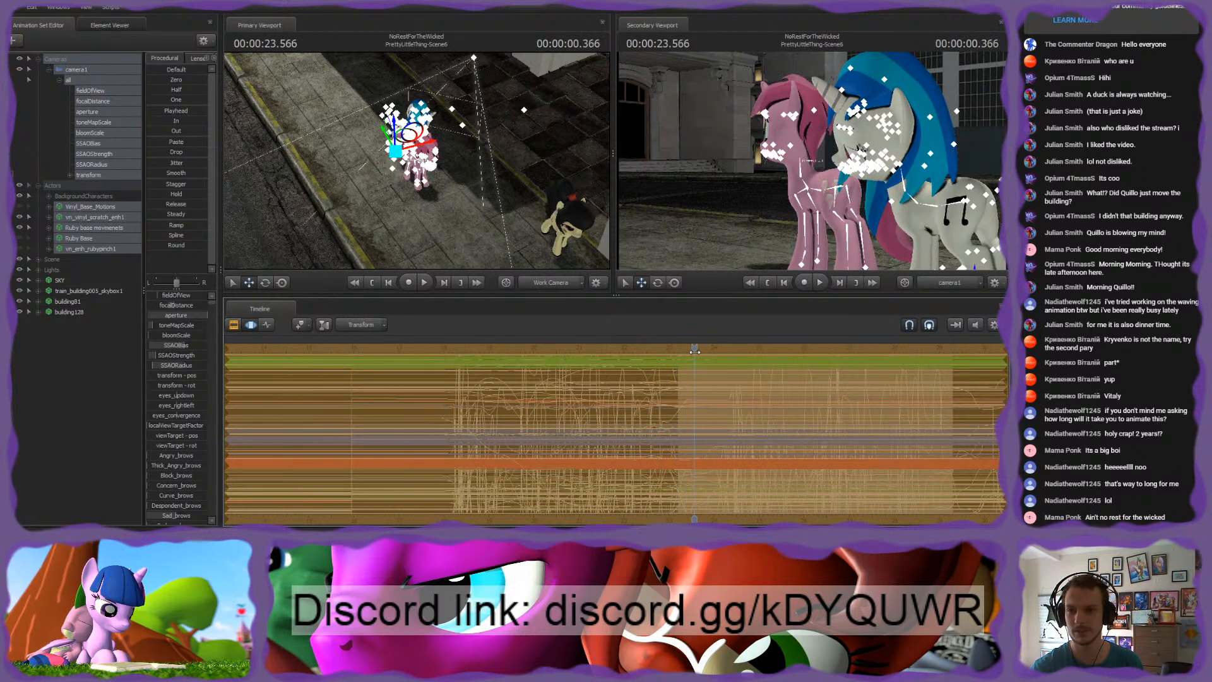
pyautogui.moveTo(422, 146); pyautogui.dragTo(408, 148)
pyautogui.moveTo(694, 349)
pyautogui.mouseDown()
pyautogui.moveTo(659, 348)
pyautogui.moveTo(711, 348)
pyautogui.moveTo(631, 348)
pyautogui.moveTo(695, 349)
pyautogui.mouseUp()
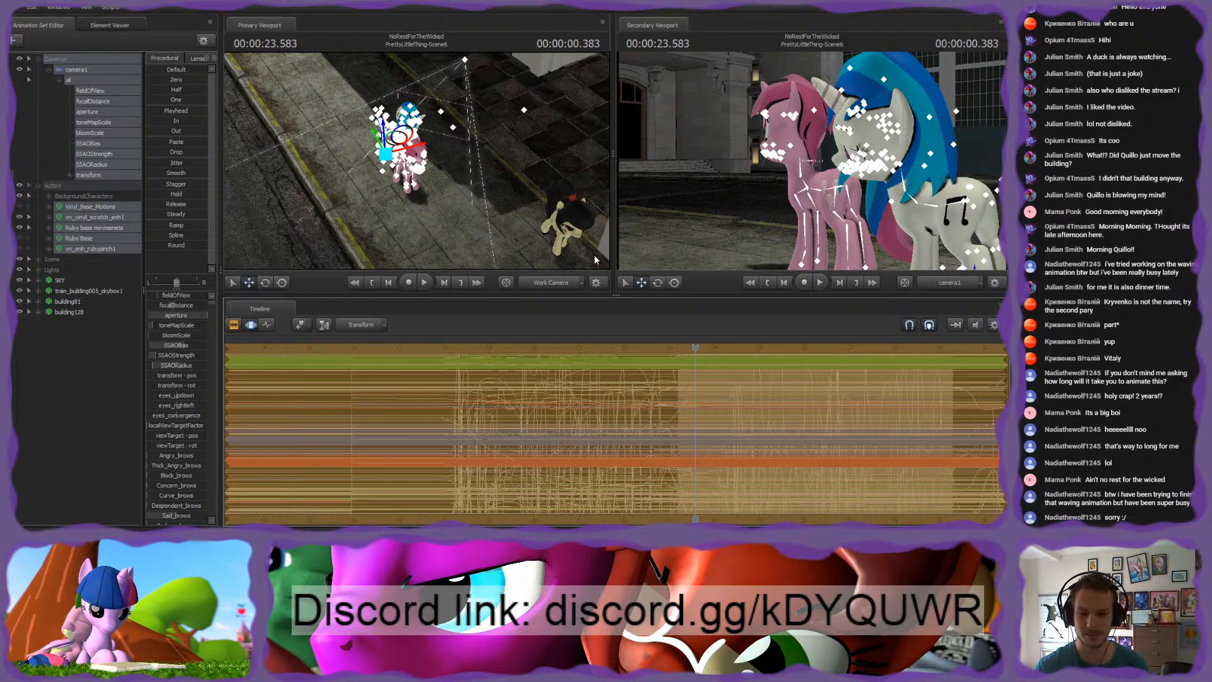
# Undo and redo the group move to compare both placements, keep the new one and apply it
pyautogui.moveTo(699, 515); pyautogui.dragTo(472, 477)
pyautogui.scroll(-5, 543, 461)
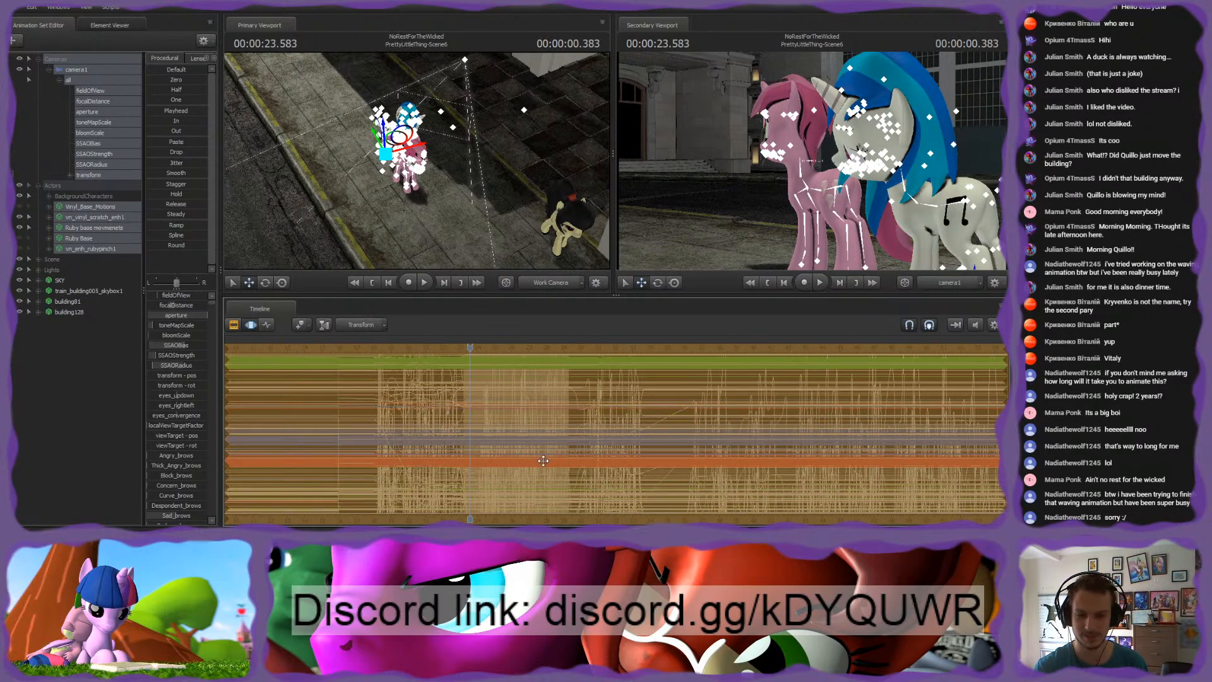
pyautogui.scroll(3, 543, 461)
pyautogui.scroll(-8, 543, 461)
pyautogui.hotkey('ctrl', 'z')
pyautogui.scroll(5, 542, 459)
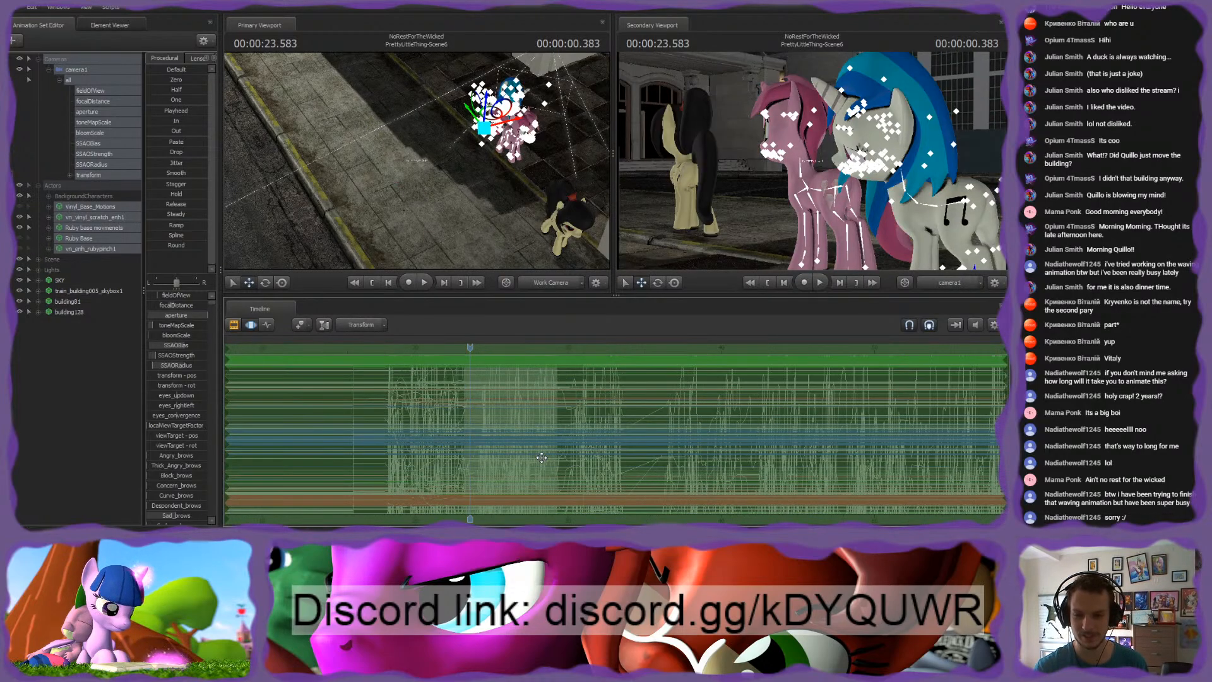
pyautogui.hotkey('ctrl', 'y')
pyautogui.press('Return')
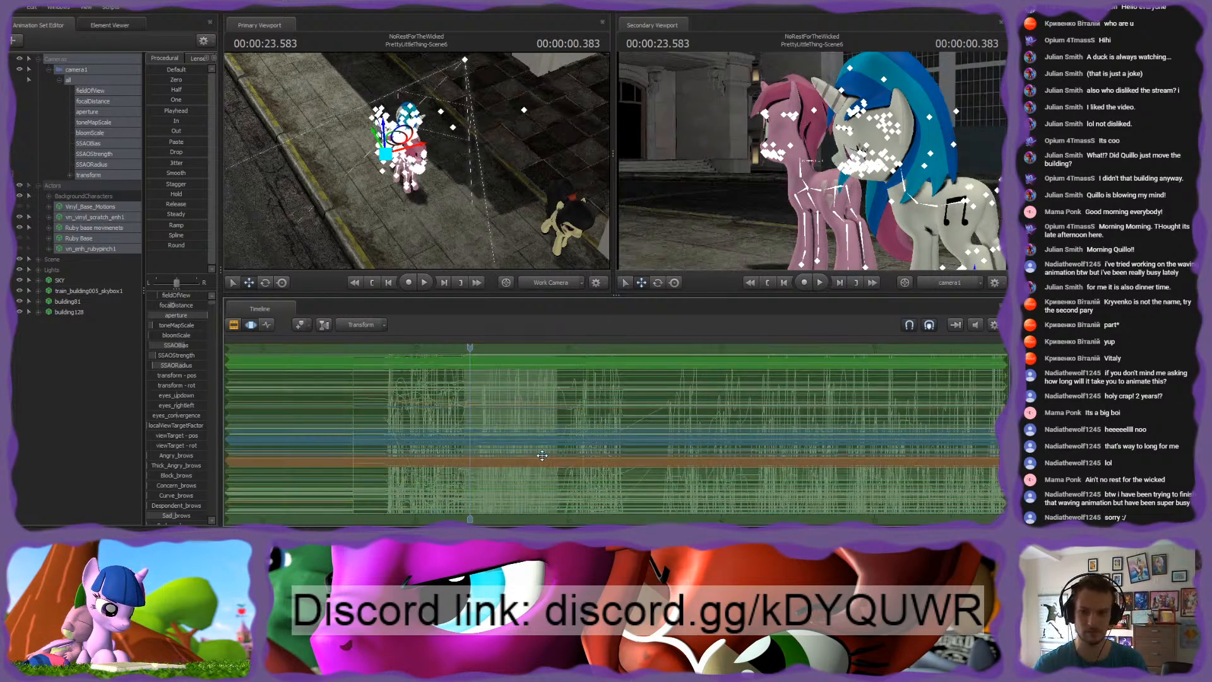
pyautogui.scroll(3, 542, 455)
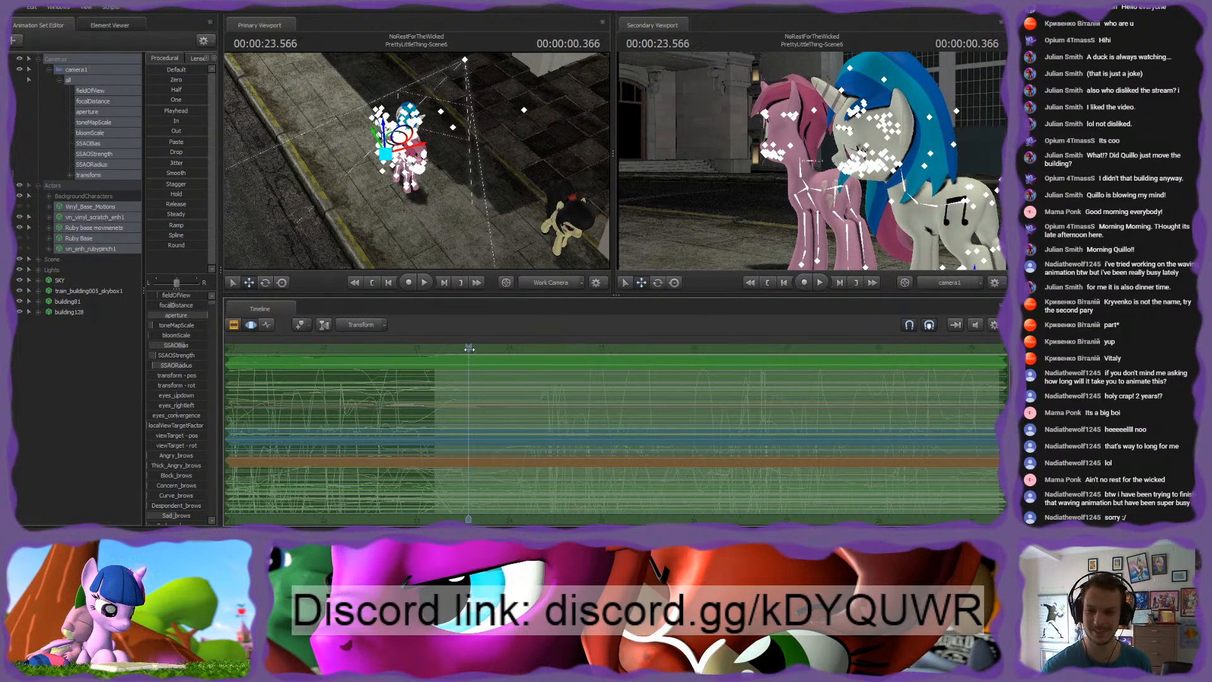
# Play back the shot from 00:00:23.566, return to 00:00:25.966 and inspect the moved group from farther above the street
pyautogui.press('space')
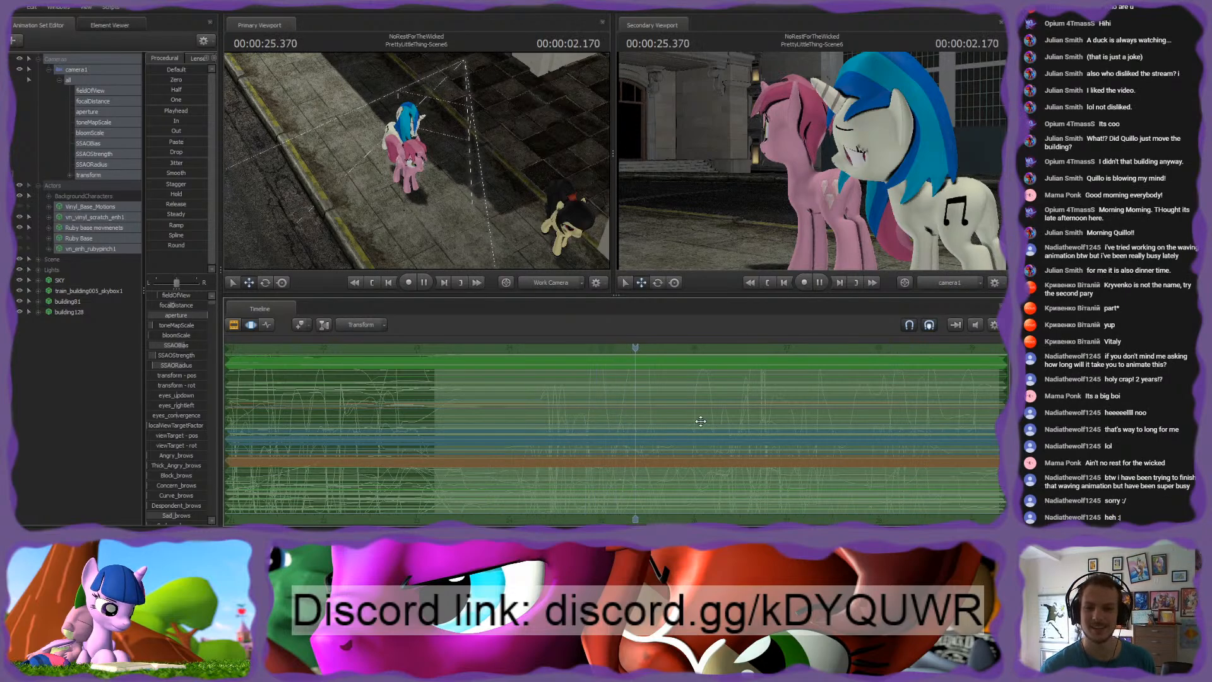
pyautogui.press('space')
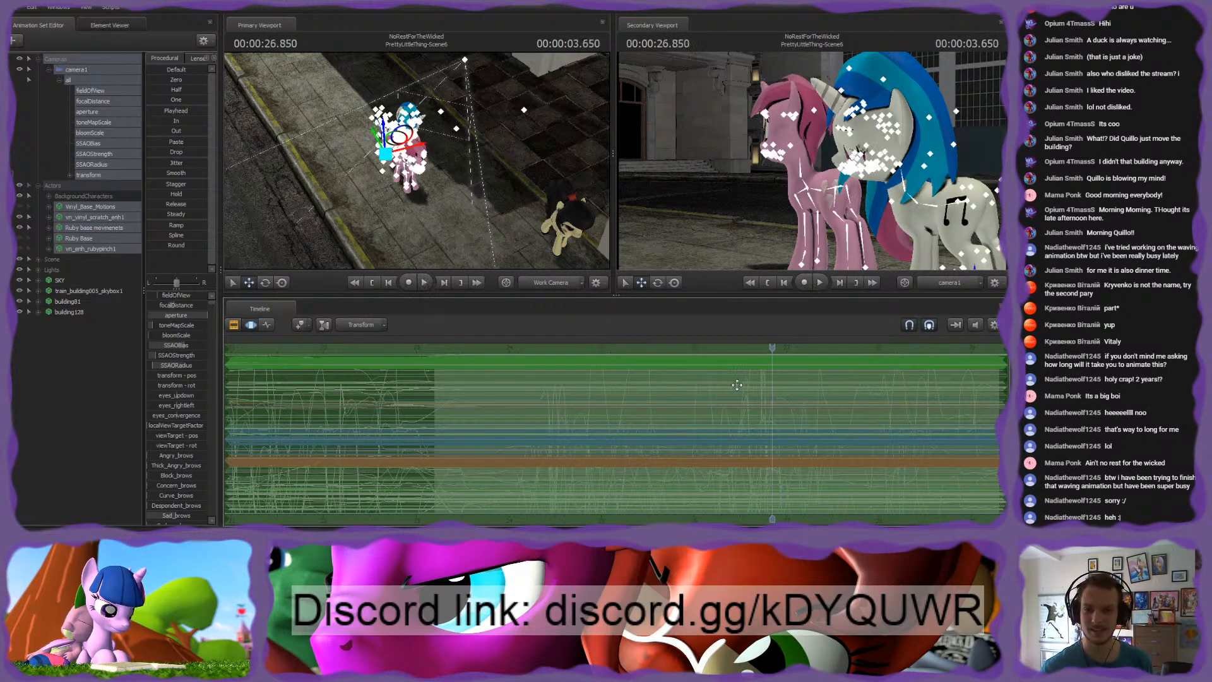
pyautogui.moveTo(775, 348); pyautogui.dragTo(690, 348)
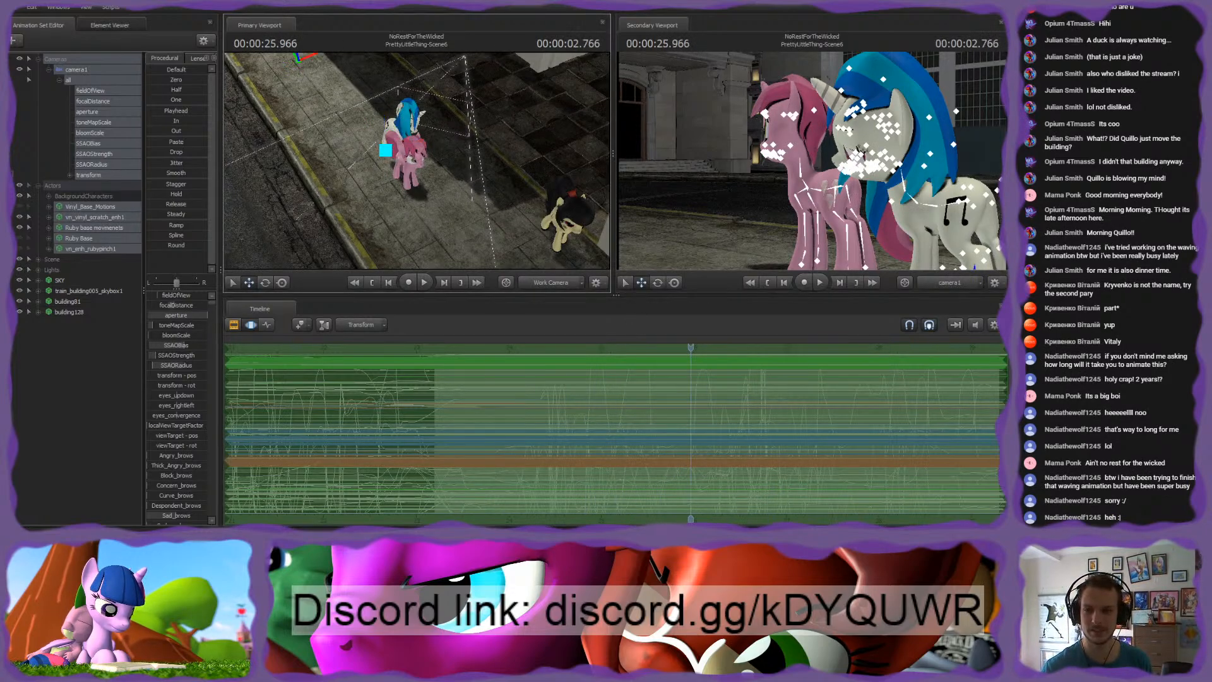
pyautogui.press('w')
pyautogui.moveTo(417, 161)
pyautogui.mouseDown()
pyautogui.moveTo(391, 142)
pyautogui.moveTo(429, 174)
pyautogui.moveTo(435, 164)
pyautogui.mouseUp()
pyautogui.press('s')
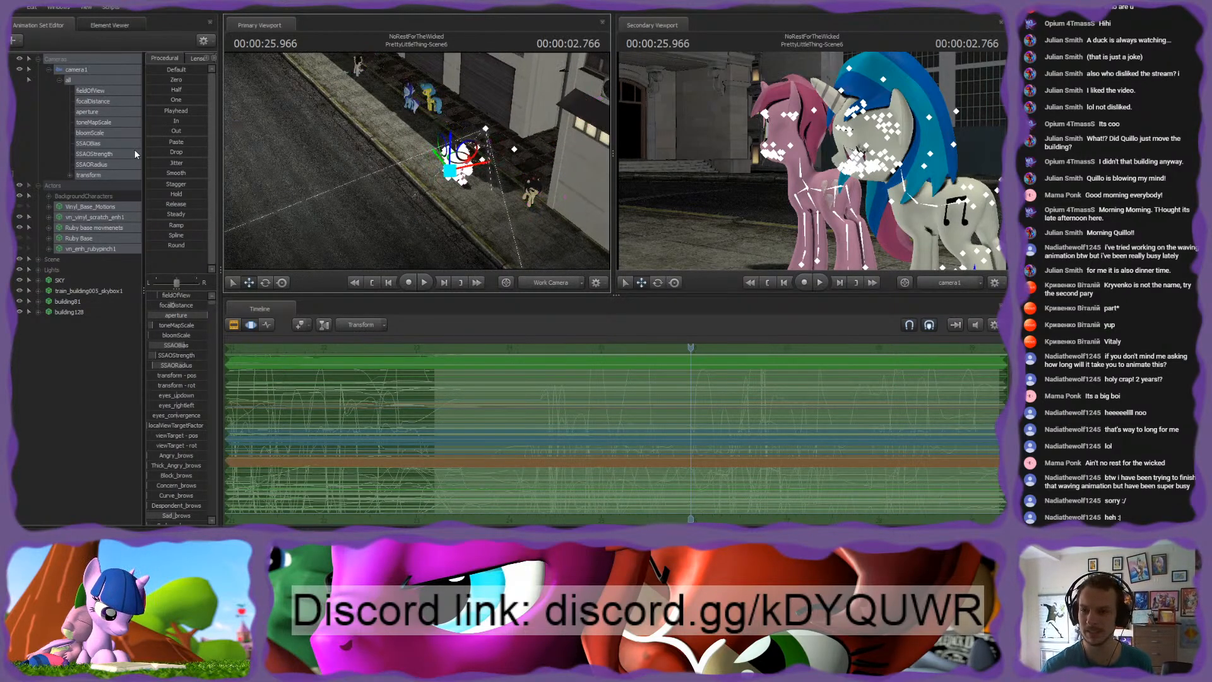
# Return to the clip timeline and select the earlier shot PrettyLittleThing-Scene at 00:00:16.500
pyautogui.click(235, 324)
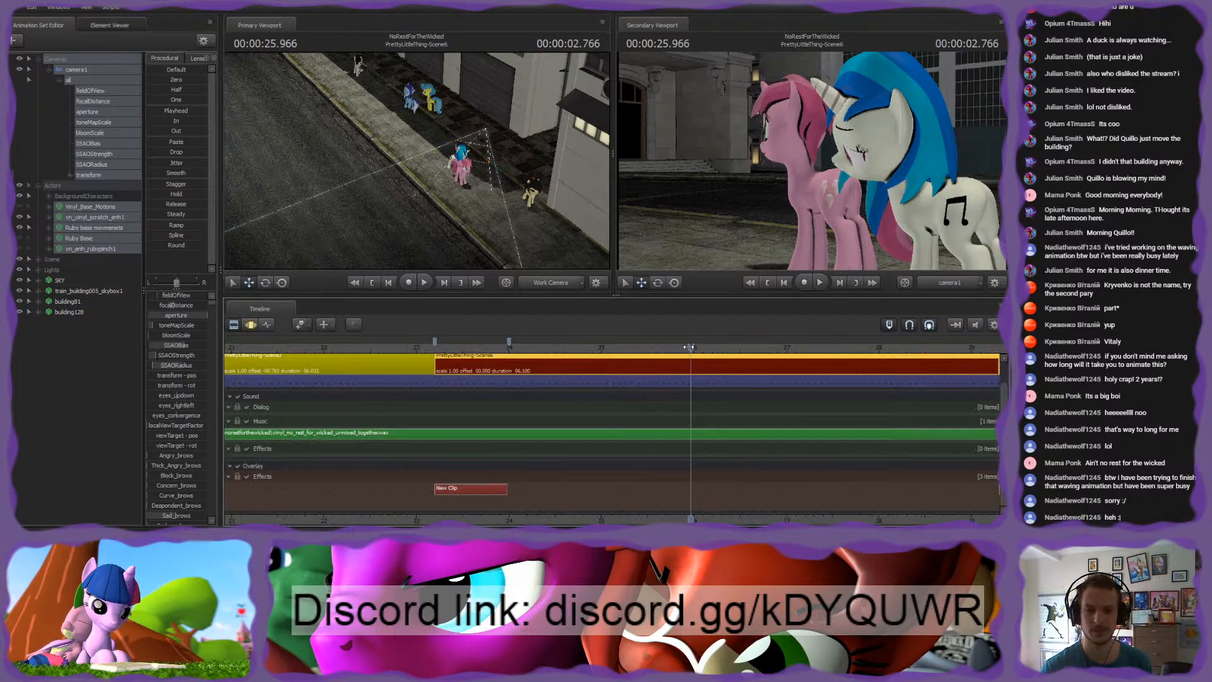
pyautogui.click(16, 386)
pyautogui.moveTo(690, 365); pyautogui.dragTo(794, 379)
pyautogui.scroll(-4, 794, 378)
pyautogui.click(611, 368)
pyautogui.click(520, 364)
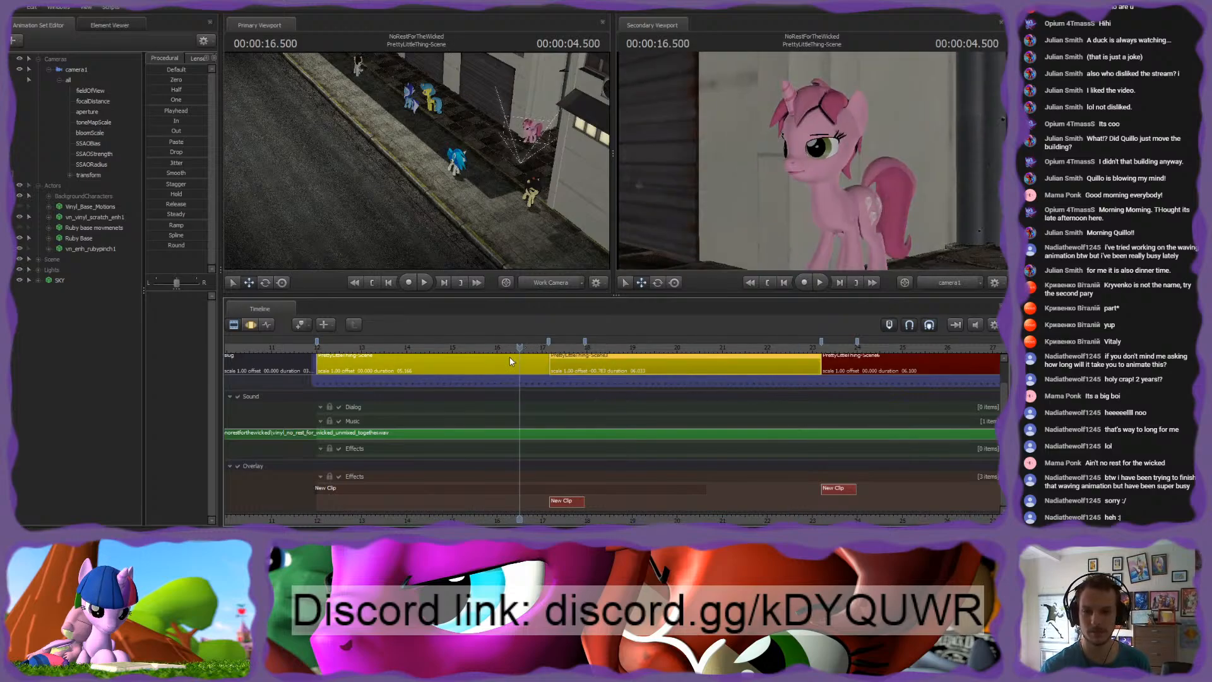
# Open camera1's focalDistance curve for keyframe editing and raise its keyframe at 00:00:15.550 to about 0.9
pyautogui.click(82, 71)
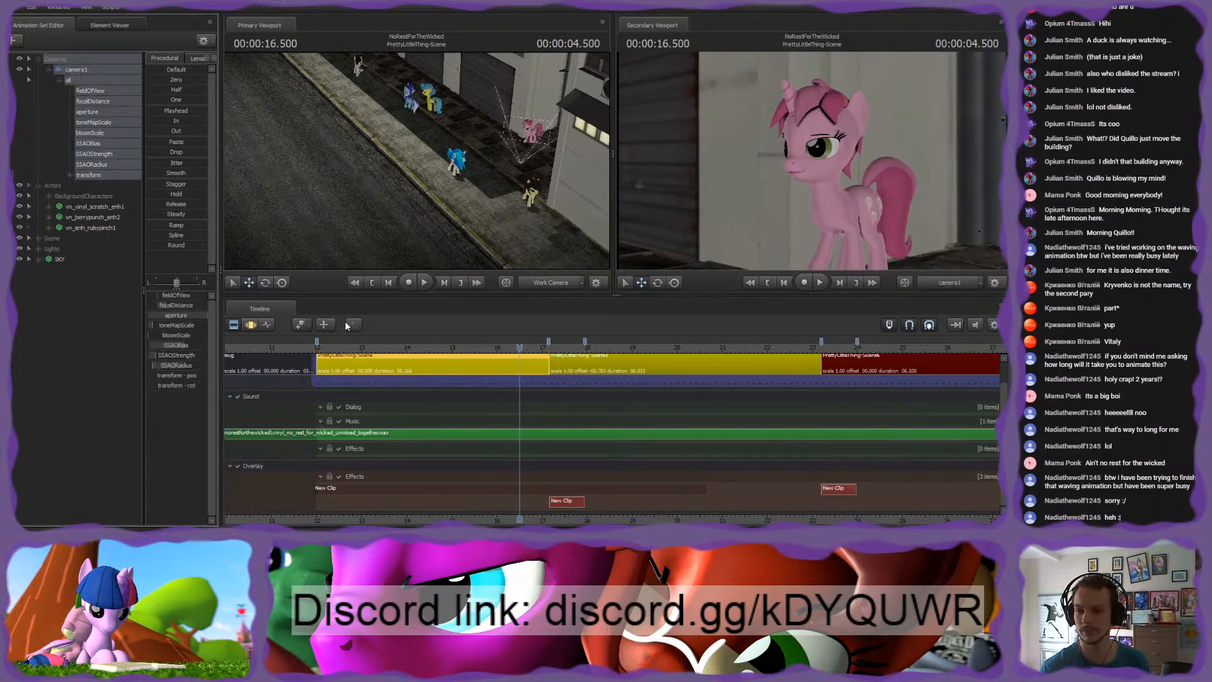
pyautogui.click(234, 324)
pyautogui.moveTo(520, 352); pyautogui.dragTo(489, 352)
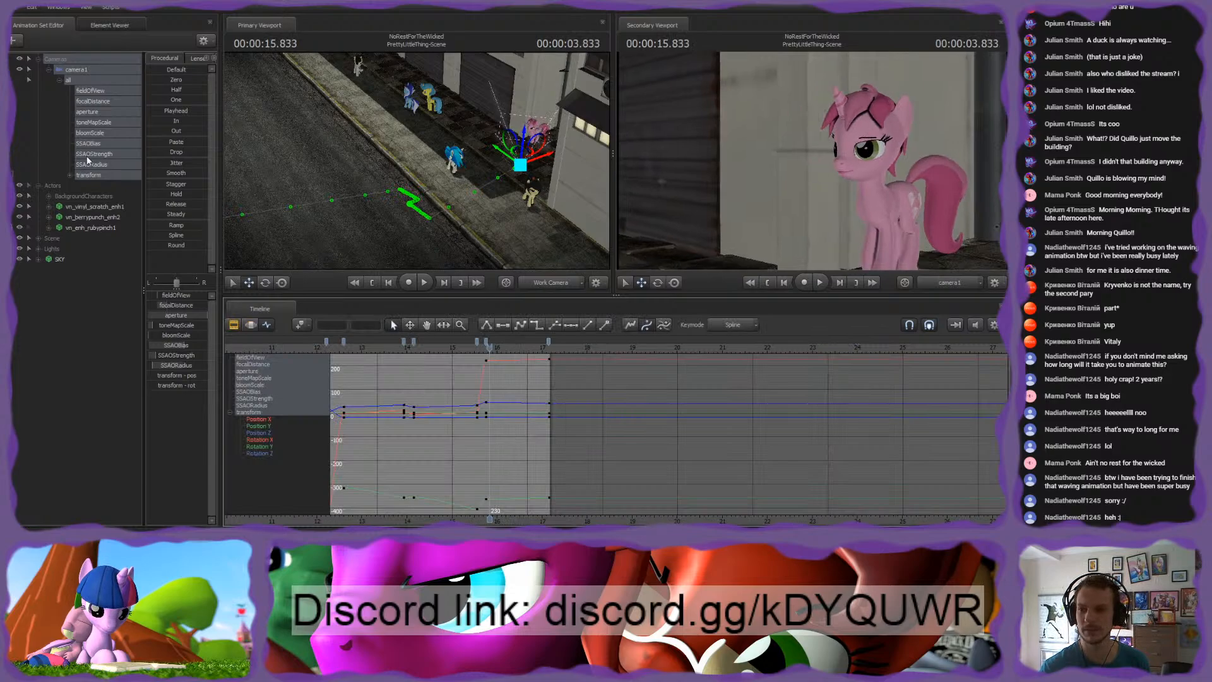
pyautogui.click(93, 101)
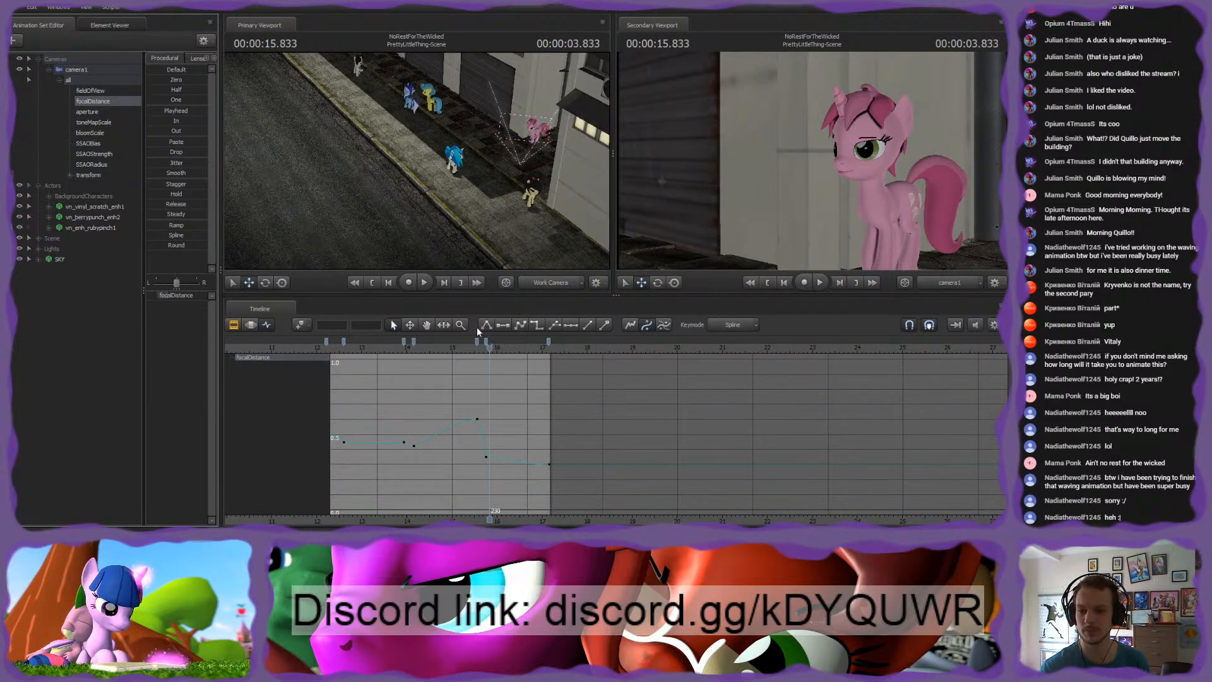
pyautogui.moveTo(490, 348)
pyautogui.mouseDown()
pyautogui.moveTo(392, 360)
pyautogui.moveTo(476, 367)
pyautogui.mouseUp()
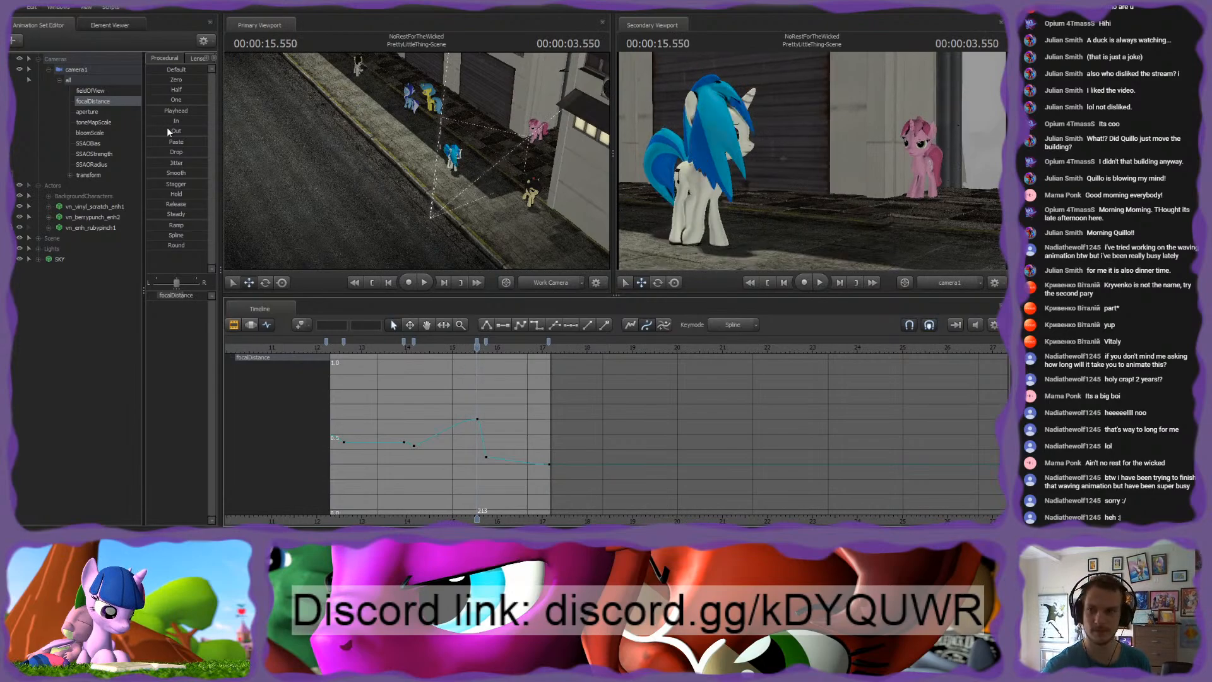
pyautogui.moveTo(179, 295)
pyautogui.mouseDown()
pyautogui.moveTo(208, 295)
pyautogui.moveTo(198, 301)
pyautogui.mouseUp()
# Play back the shot from 00:00:13.683 past the cut to check the focus change
pyautogui.click(392, 343)
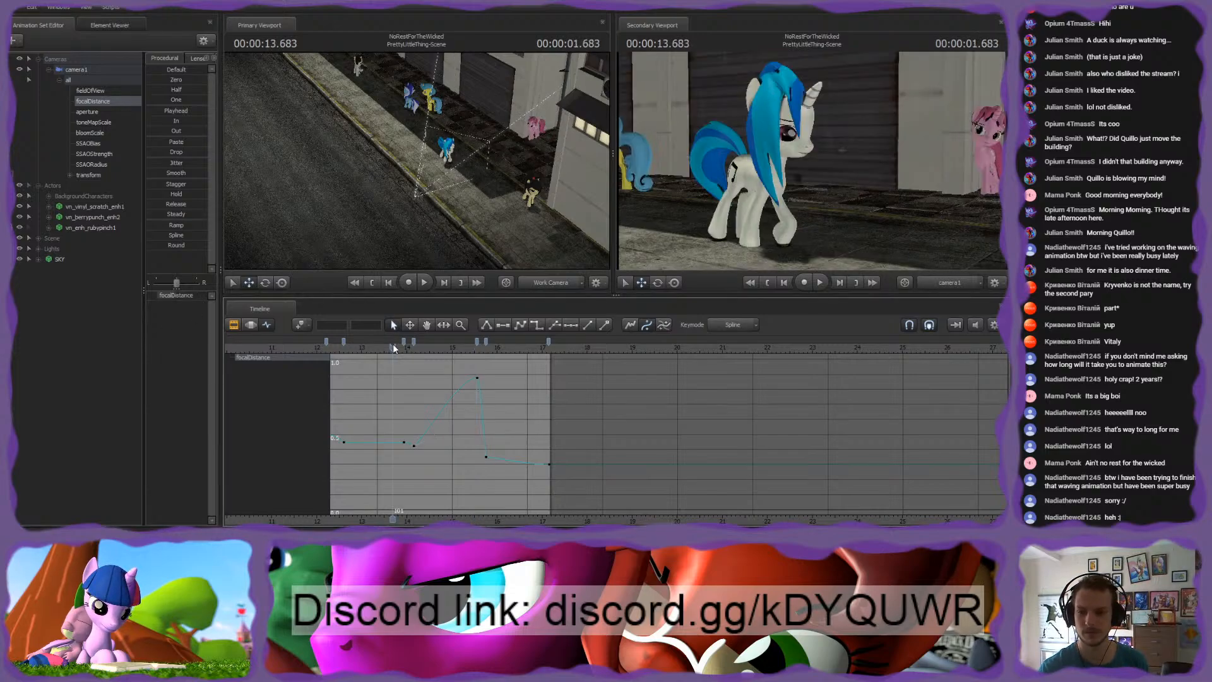
pyautogui.press('space')
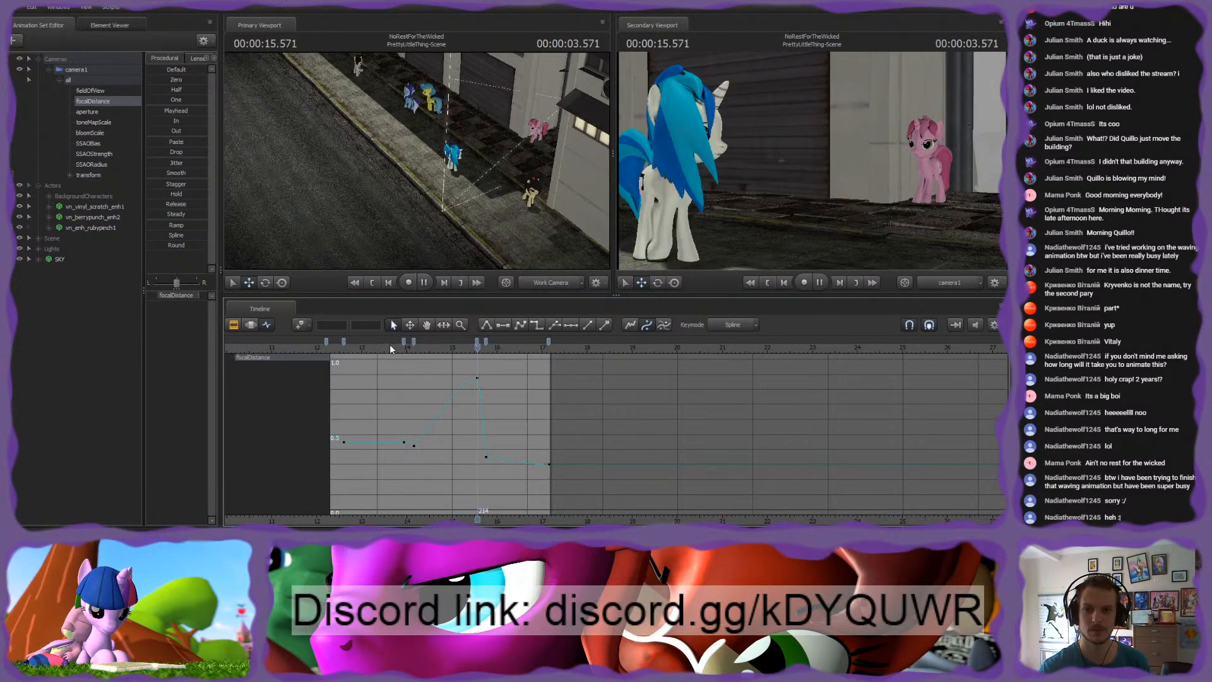
pyautogui.press('space')
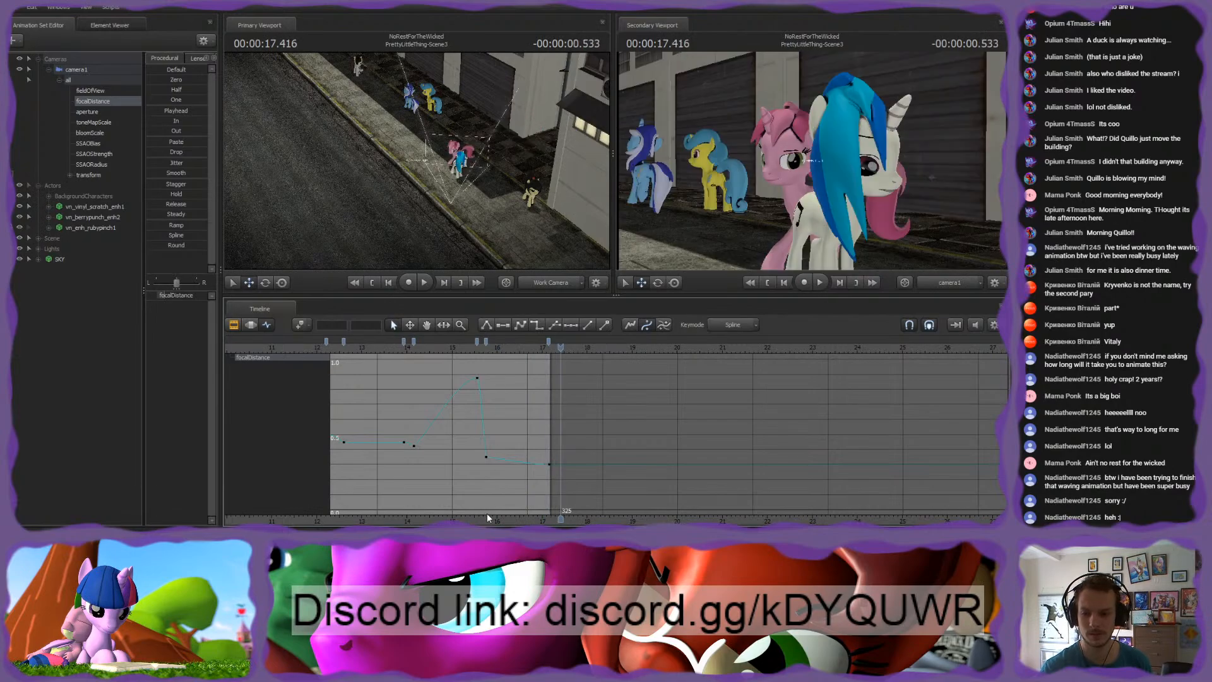
# Add two focalDistance keyframes between 00:00:14.150 and 00:00:15.550, holding 0.42 until frame 162 and rising to about 0.87 near 00:00:15
pyautogui.moveTo(422, 410); pyautogui.dragTo(541, 403)
pyautogui.scroll(5, 530, 393)
pyautogui.scroll(-2, 518, 386)
pyautogui.scroll(2, 555, 435)
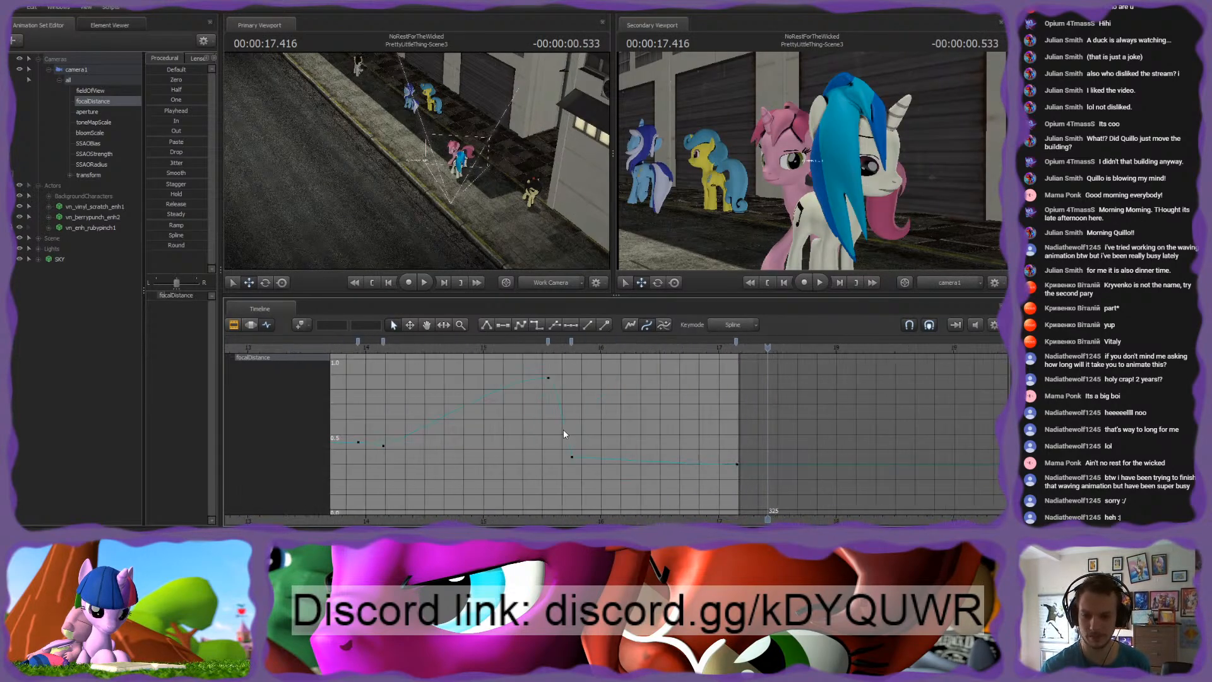
pyautogui.click(466, 348)
pyautogui.click(464, 346)
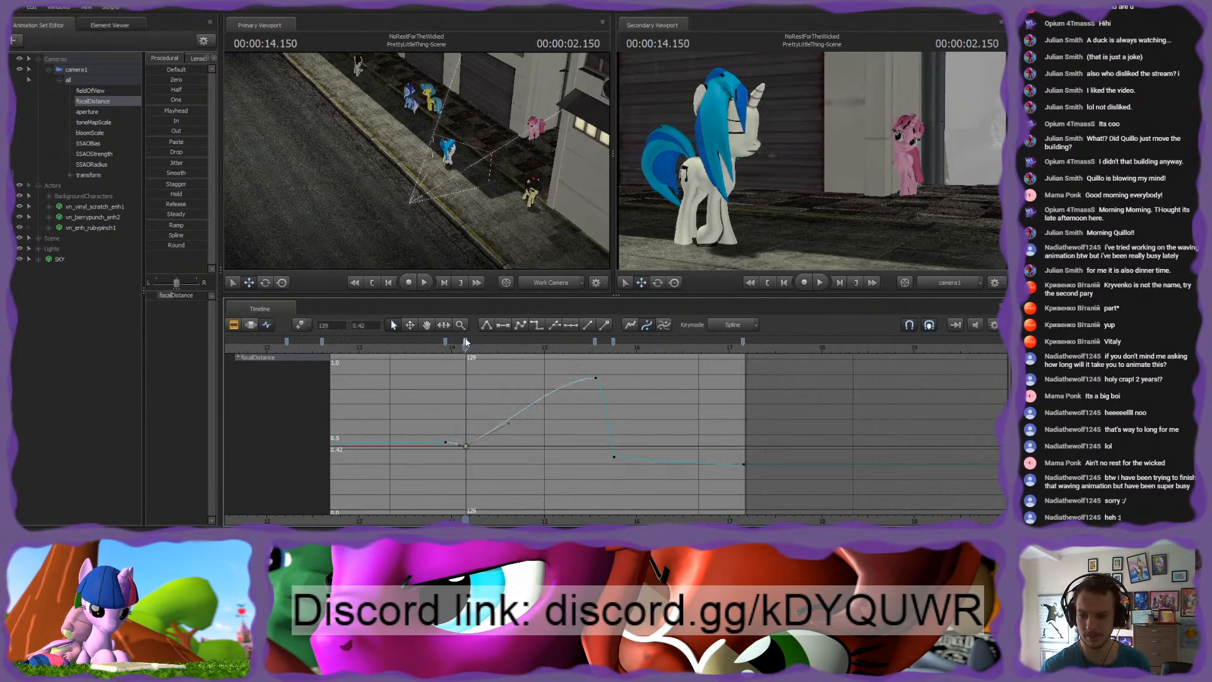
pyautogui.moveTo(467, 347)
pyautogui.mouseDown()
pyautogui.moveTo(581, 352)
pyautogui.moveTo(542, 340)
pyautogui.mouseUp()
pyautogui.click(595, 342)
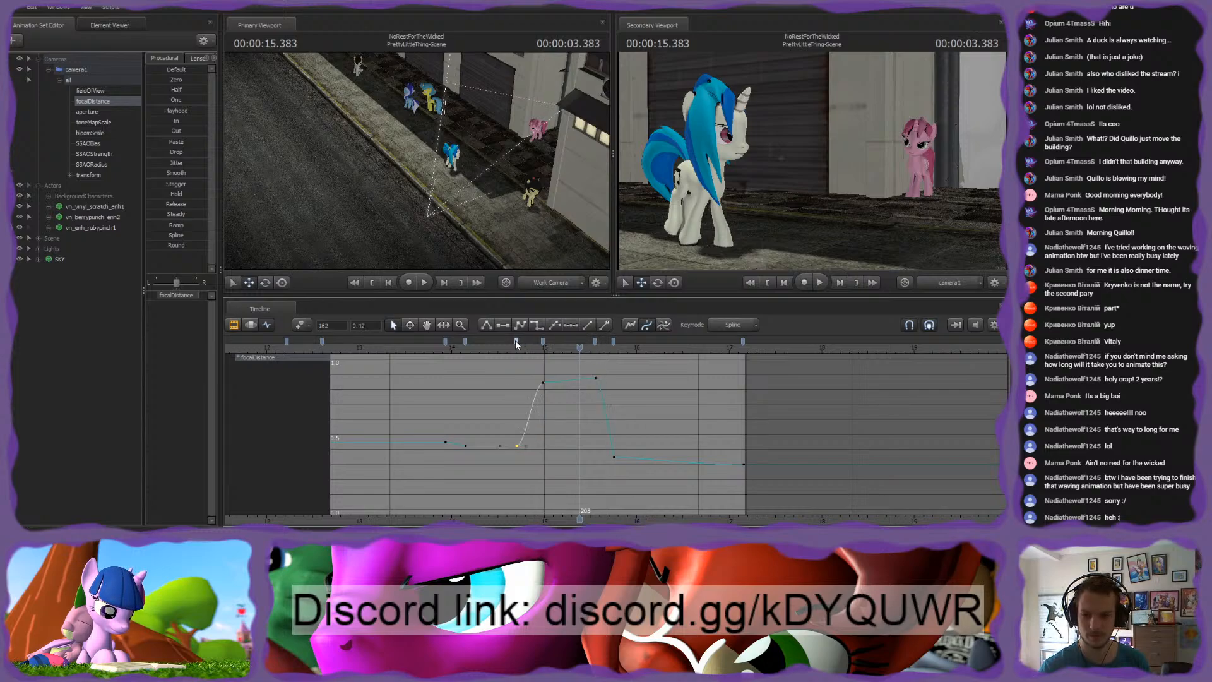
pyautogui.click(495, 378)
# Play back the shot twice from near the 00:00:14 mark and from its beginning to review the reworked focus timing
pyautogui.click(448, 347)
pyautogui.press('space')
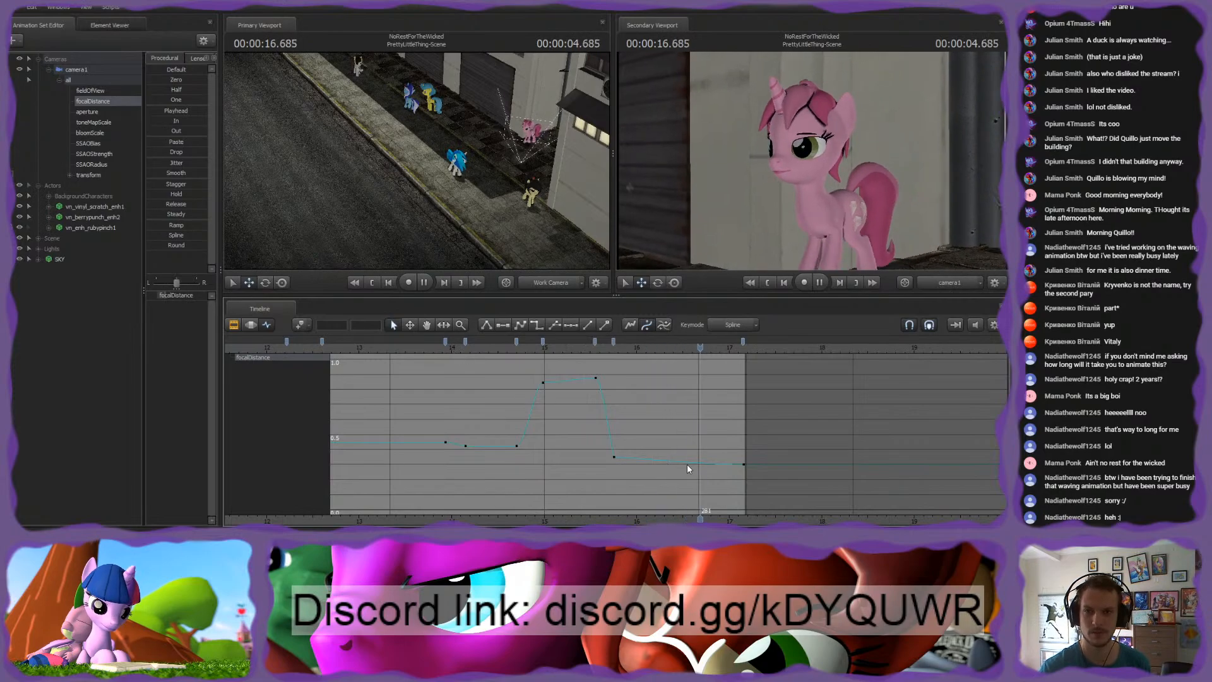
pyautogui.click(452, 347)
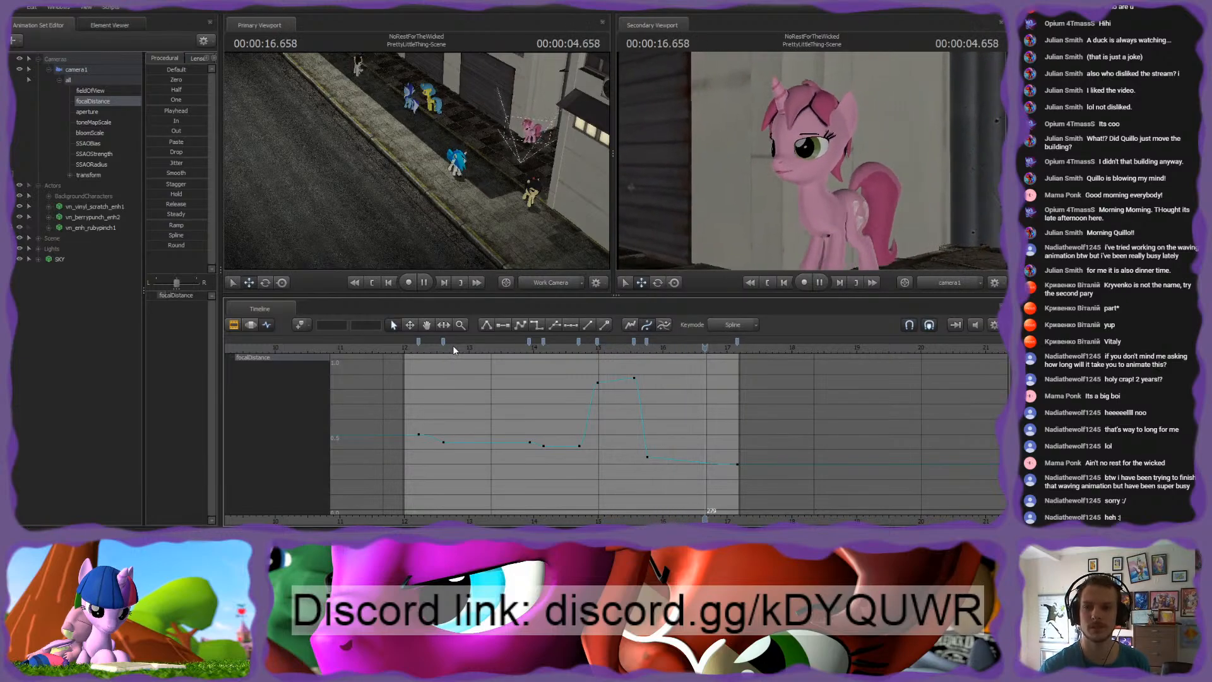
pyautogui.press('space')
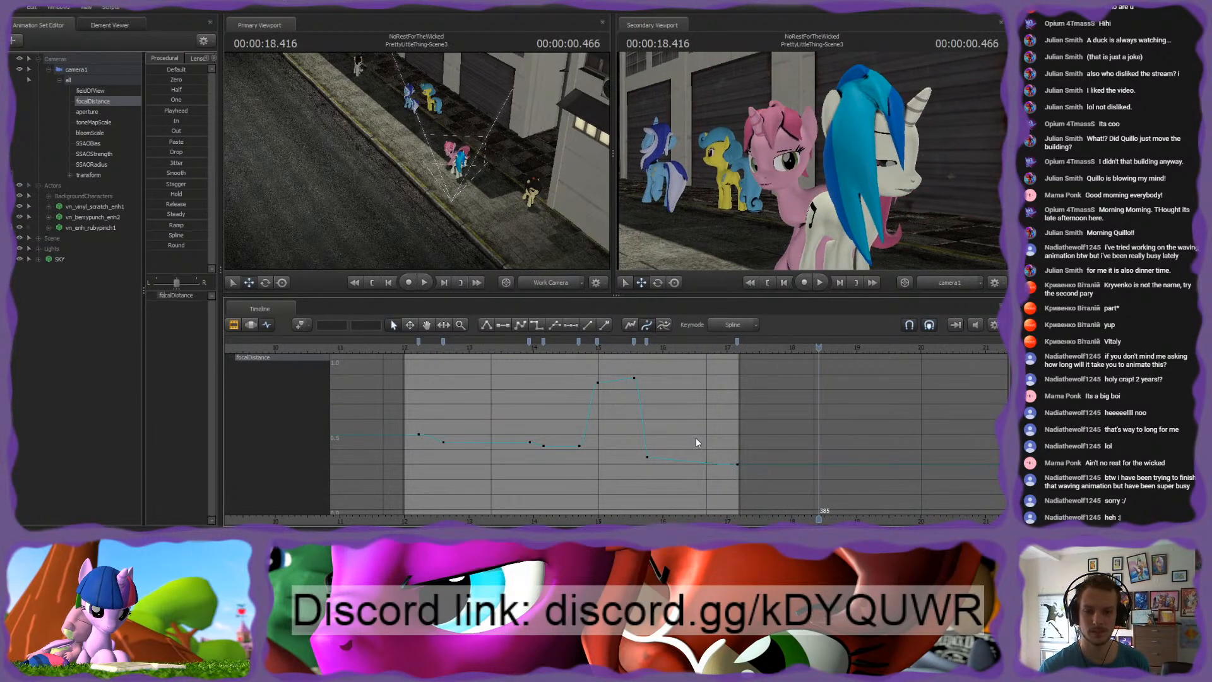
# Play and scrub through the shot from about 00:00:12.2 to 00:00:15.7 to examine camera1's focus changes
pyautogui.click(426, 346)
pyautogui.press('space')
pyautogui.click(415, 347)
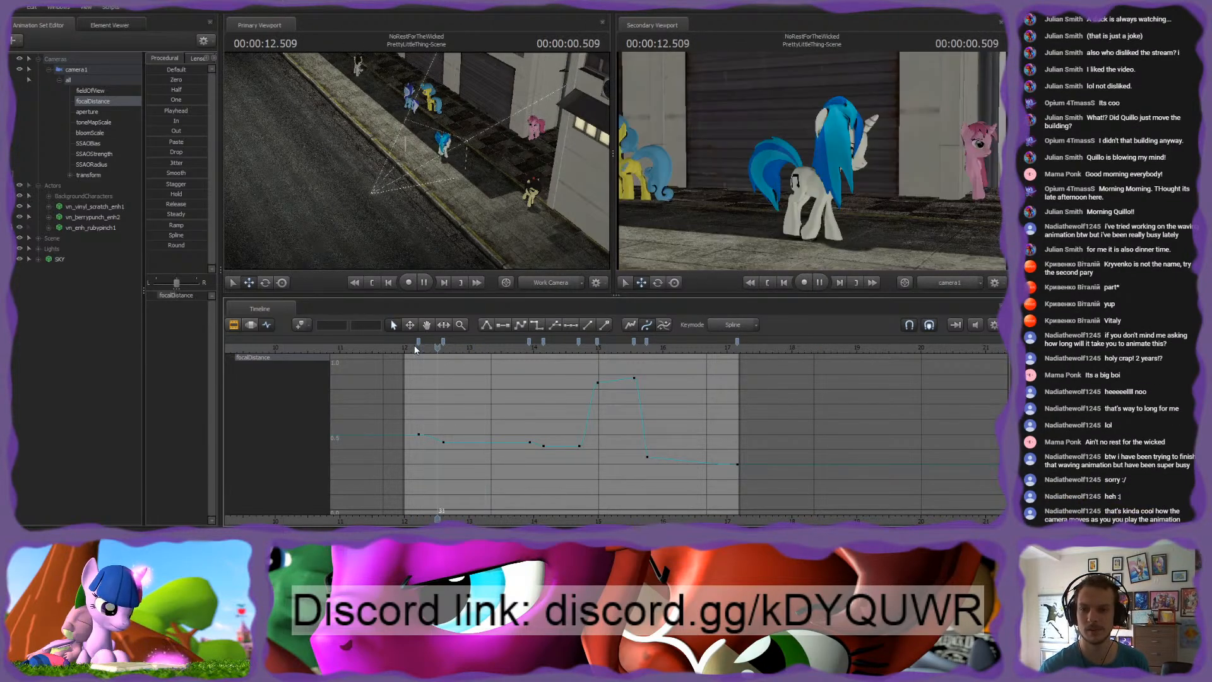
pyautogui.click(421, 349)
pyautogui.moveTo(424, 349); pyautogui.dragTo(465, 352)
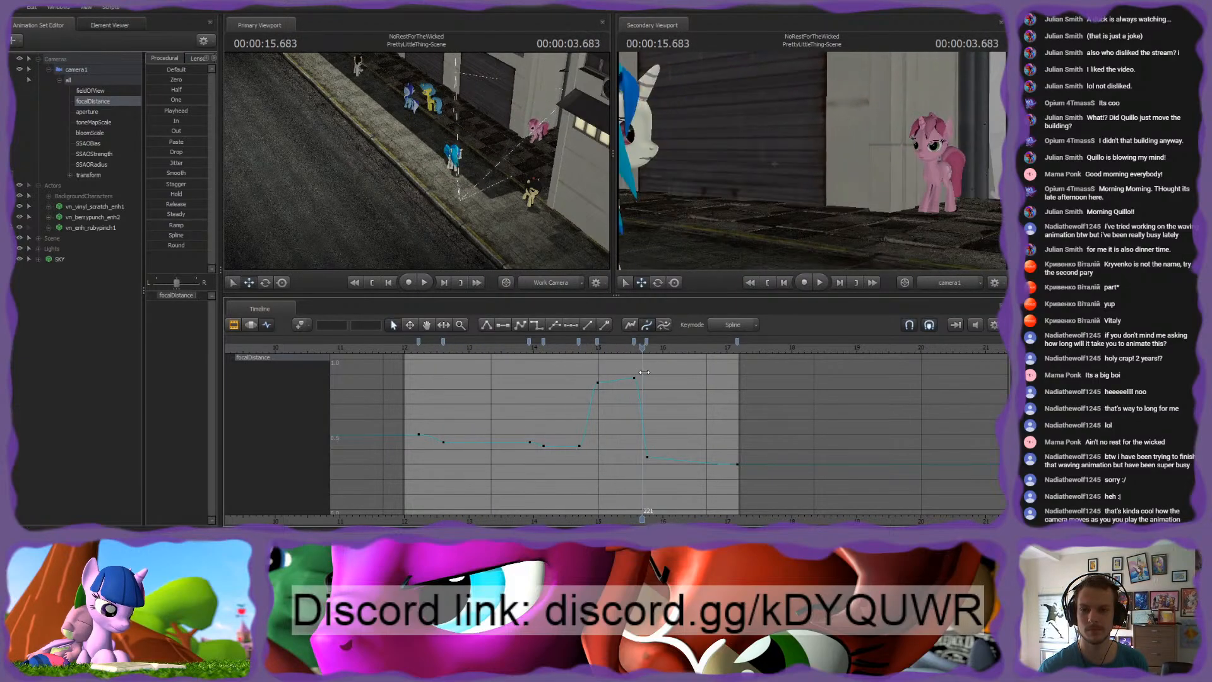
# Show camera1's aperture curve and play from the start of the shot through the following shots to check the focus blur
pyautogui.click(92, 111)
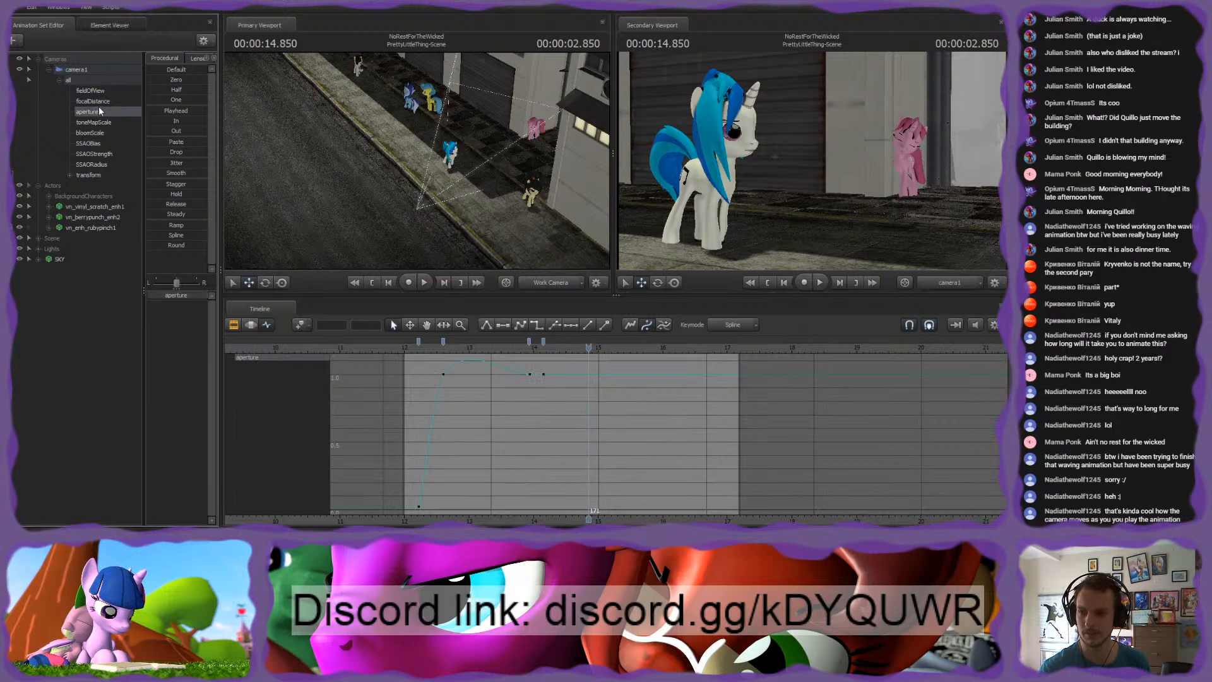
pyautogui.click(418, 354)
pyautogui.press('space')
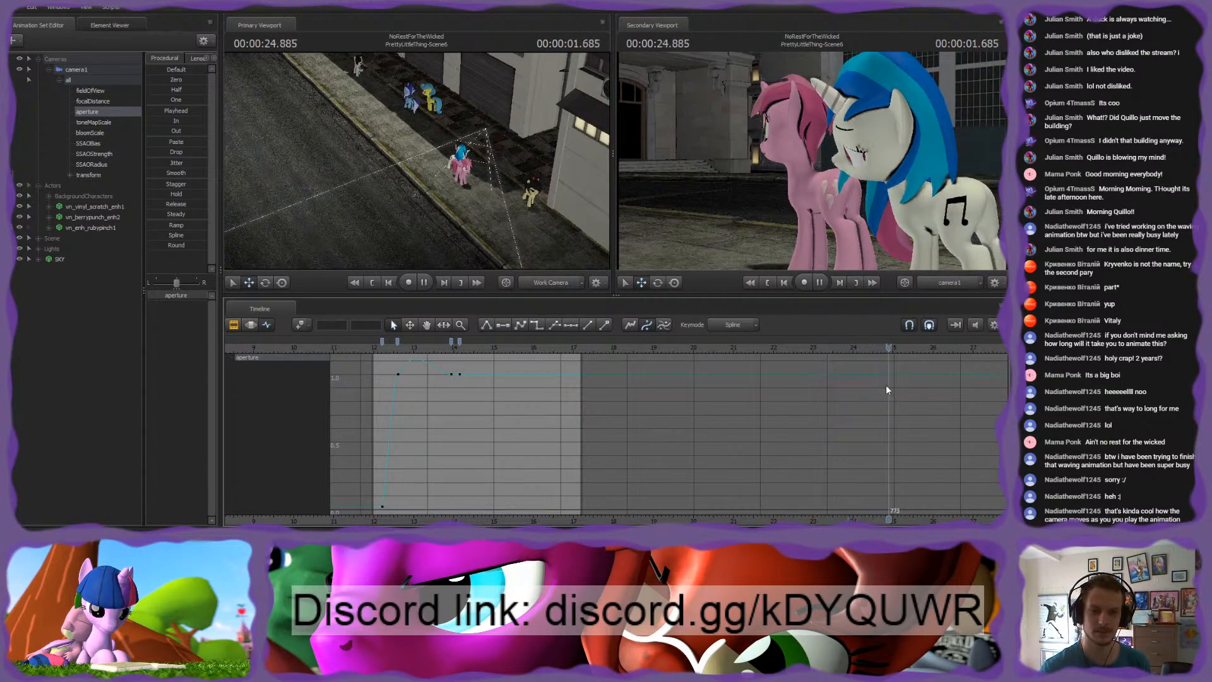
pyautogui.moveTo(889, 348); pyautogui.dragTo(733, 344)
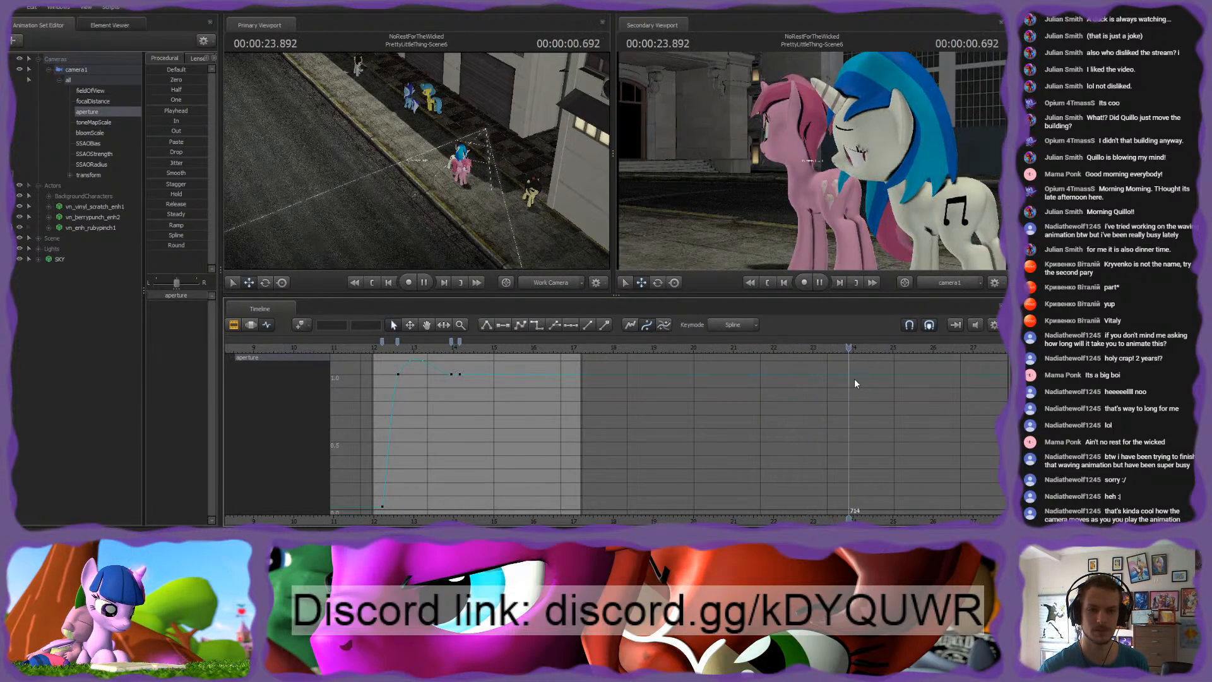
pyautogui.press('space')
# Switch to clip editing and move the cut ending PrettyLittleThing-Scene3 0.1 s later, extending its duration to 06.133 and trimming the next shot to 06.000
pyautogui.click(233, 325)
pyautogui.scroll(3, 814, 423)
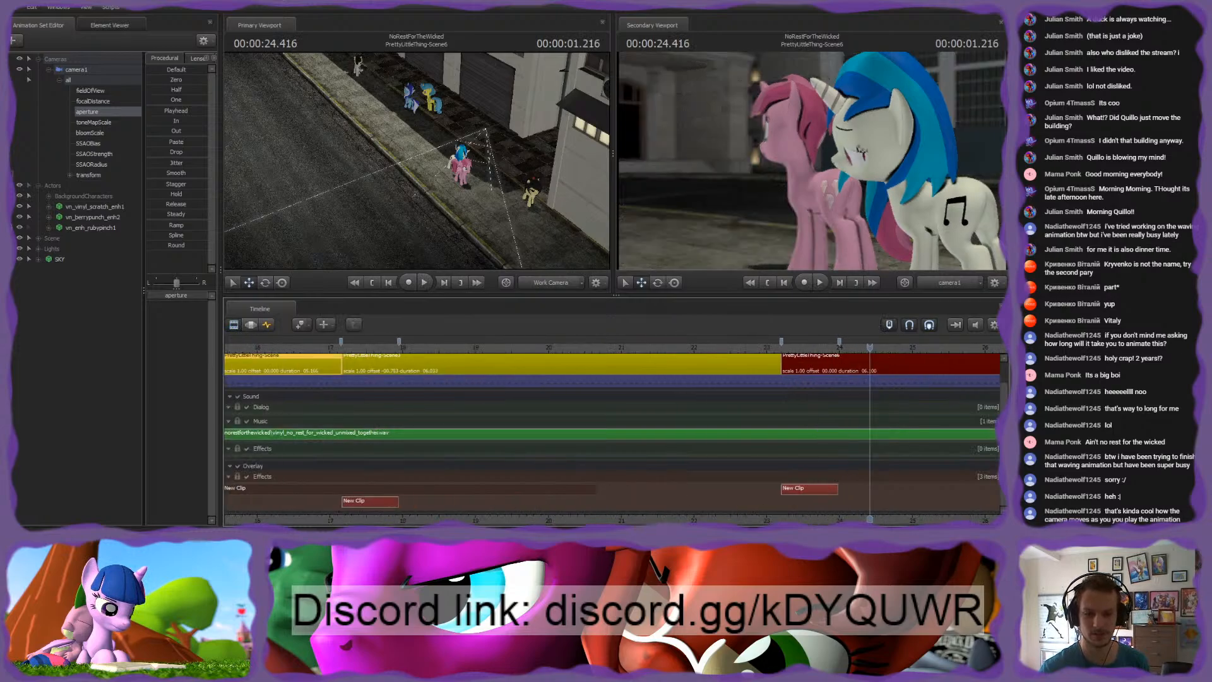
pyautogui.moveTo(806, 447); pyautogui.dragTo(615, 454)
pyautogui.scroll(3, 615, 453)
pyautogui.moveTo(480, 346)
pyautogui.mouseDown()
pyautogui.moveTo(573, 344)
pyautogui.moveTo(501, 347)
pyautogui.mouseUp()
pyautogui.press('space')
pyautogui.press('space')
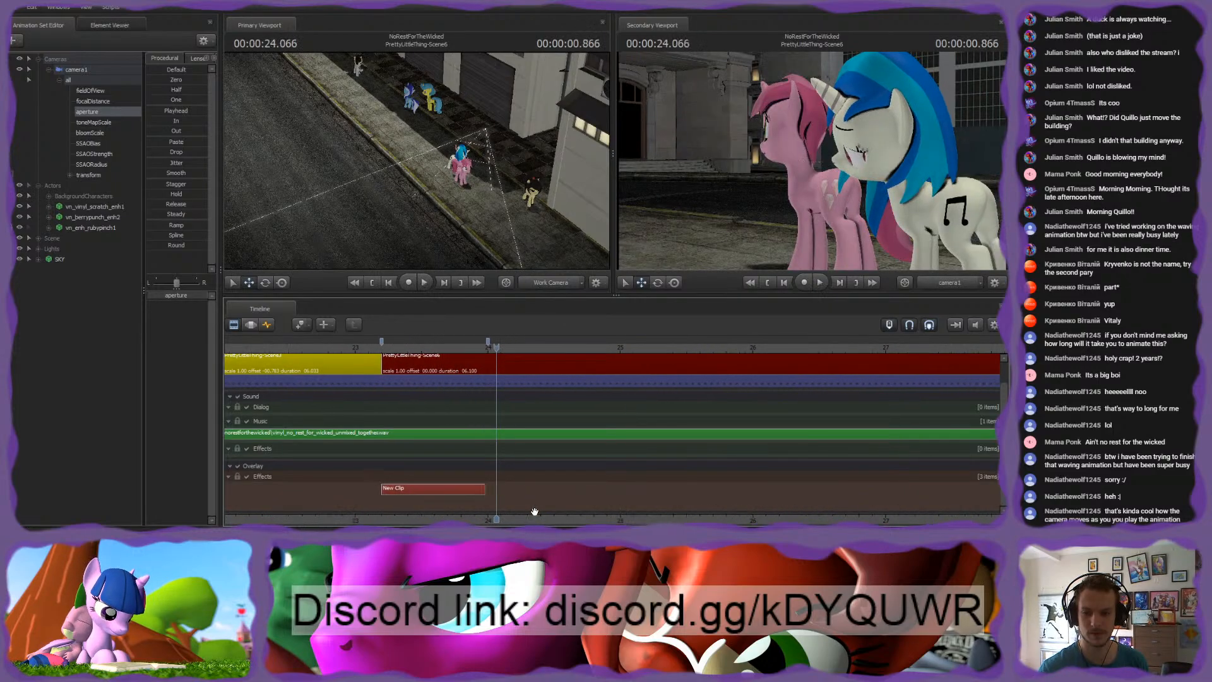
pyautogui.moveTo(533, 510); pyautogui.dragTo(572, 365)
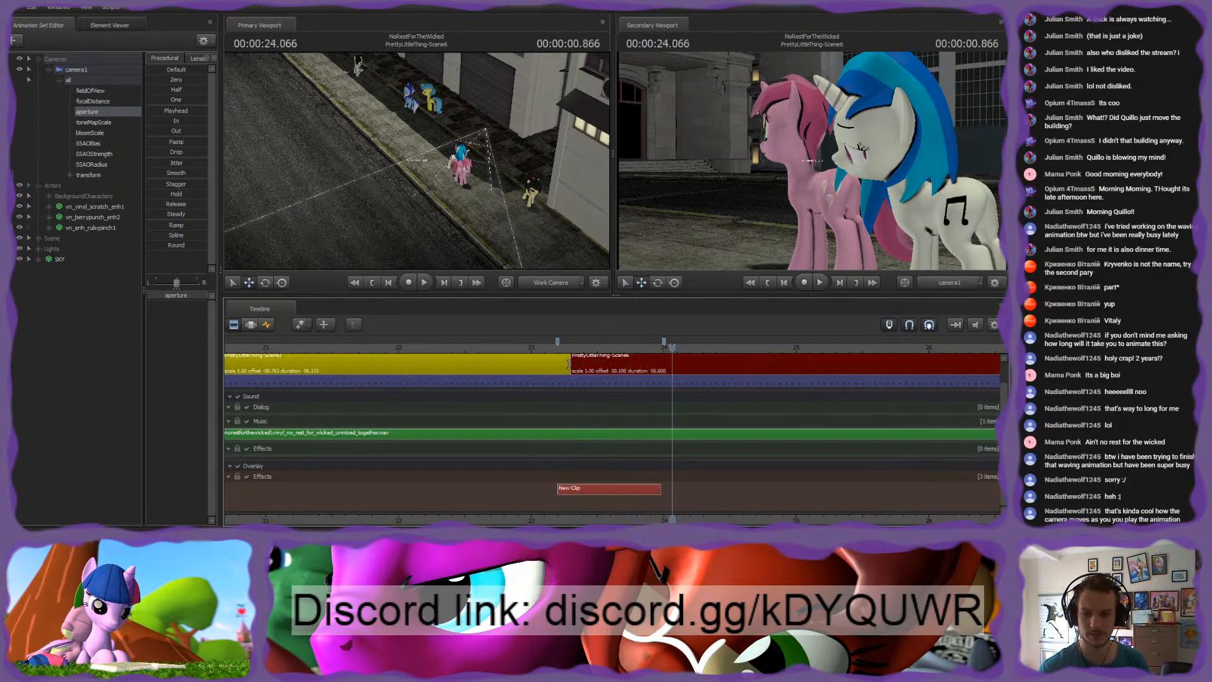
# Play back twice across the adjusted cut at the end of PrettyLittleThing-Scene3 to check its timing
pyautogui.click(507, 349)
pyautogui.press('space')
pyautogui.press('space')
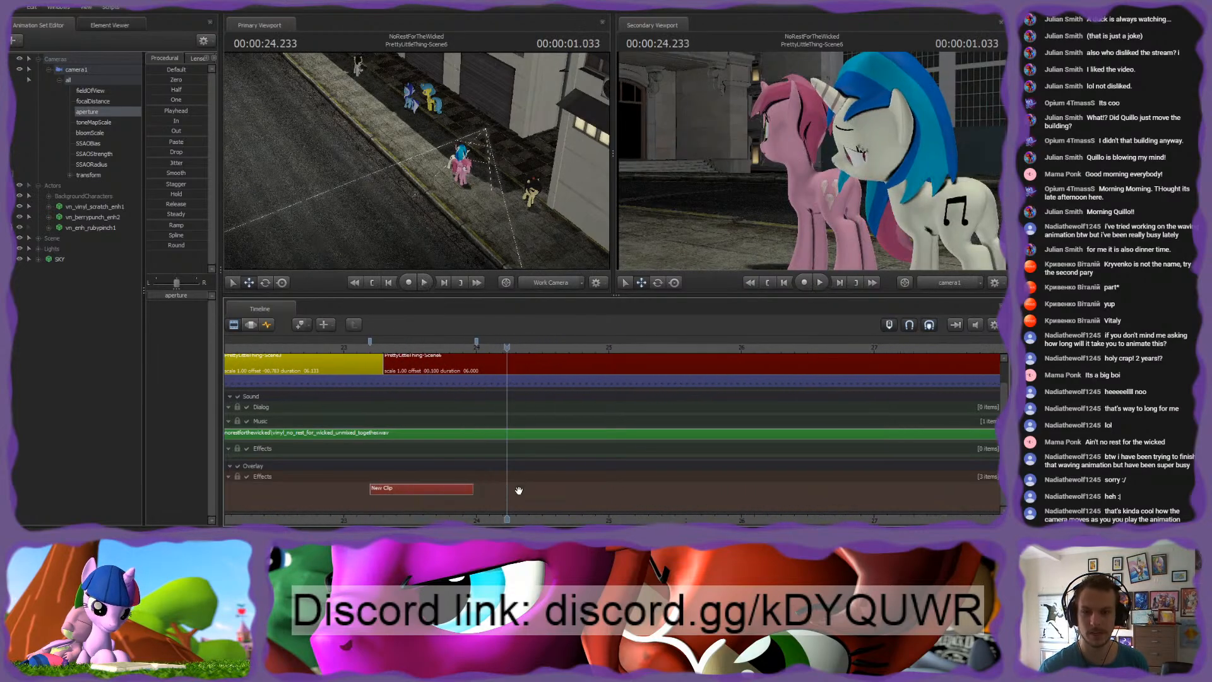
pyautogui.moveTo(517, 490); pyautogui.dragTo(742, 442)
pyautogui.click(437, 342)
pyautogui.press('space')
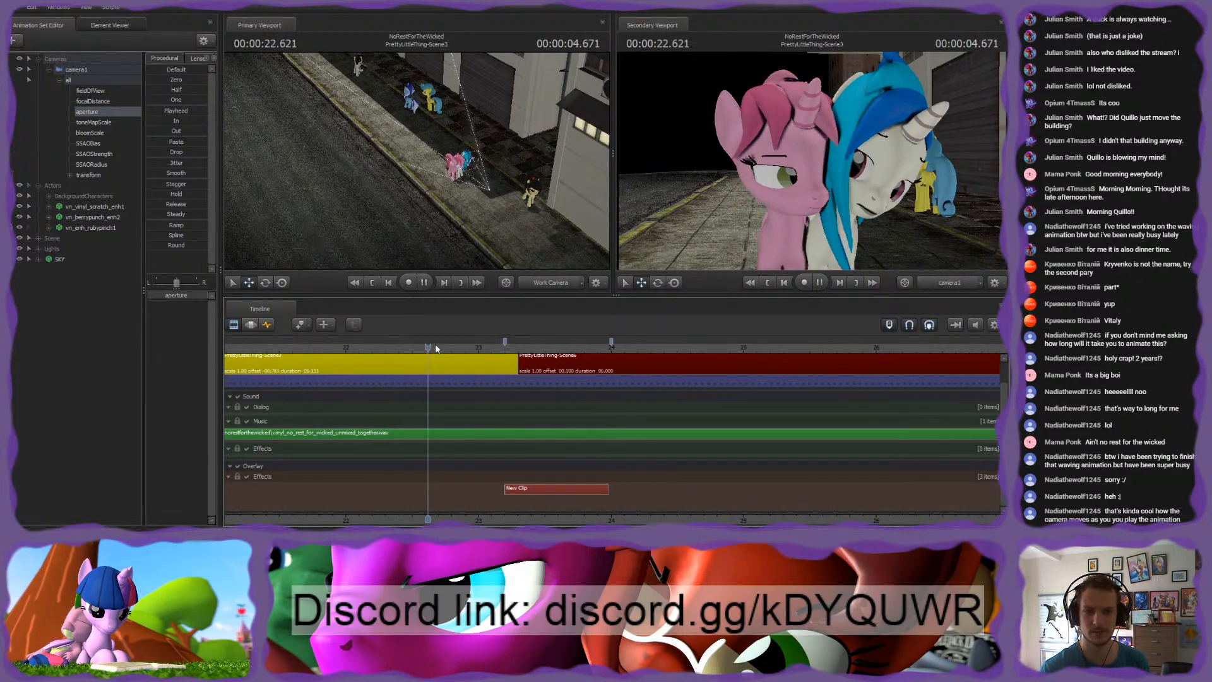
pyautogui.press('space')
# Align the timeline marker and the start of the overlay effects clip with the adjusted cut after PrettyLittleThing-Scene3
pyautogui.moveTo(576, 483); pyautogui.dragTo(808, 479)
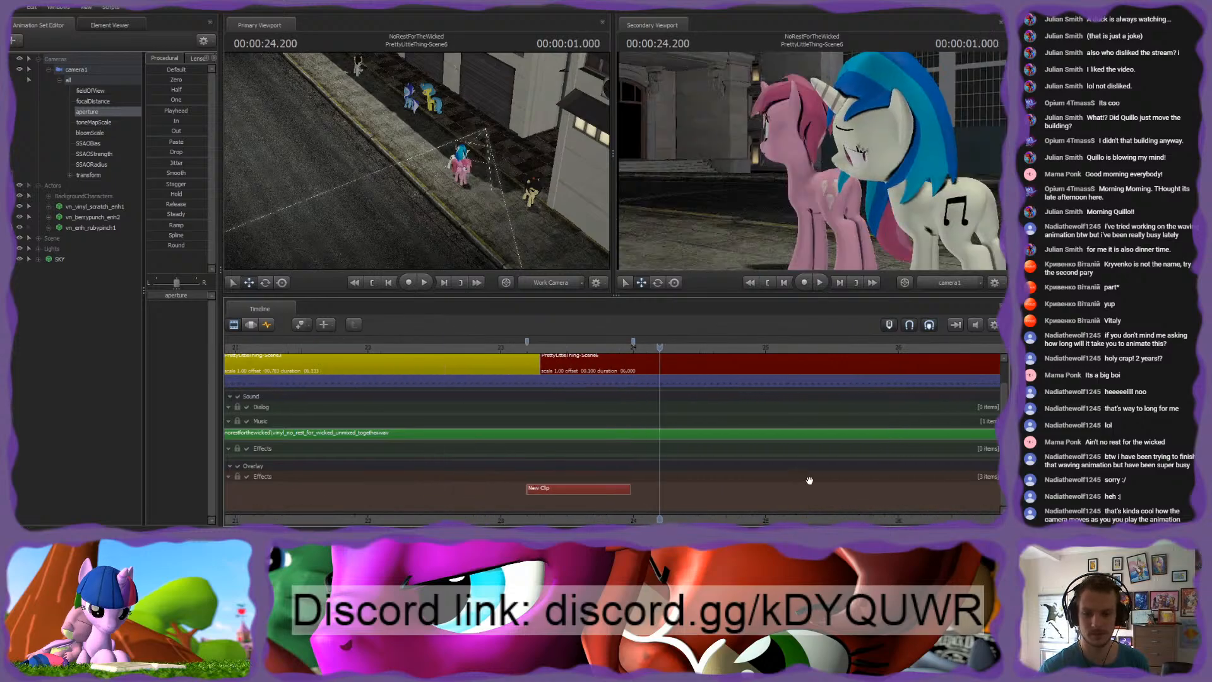
pyautogui.scroll(5, 808, 479)
pyautogui.moveTo(446, 342); pyautogui.dragTo(467, 342)
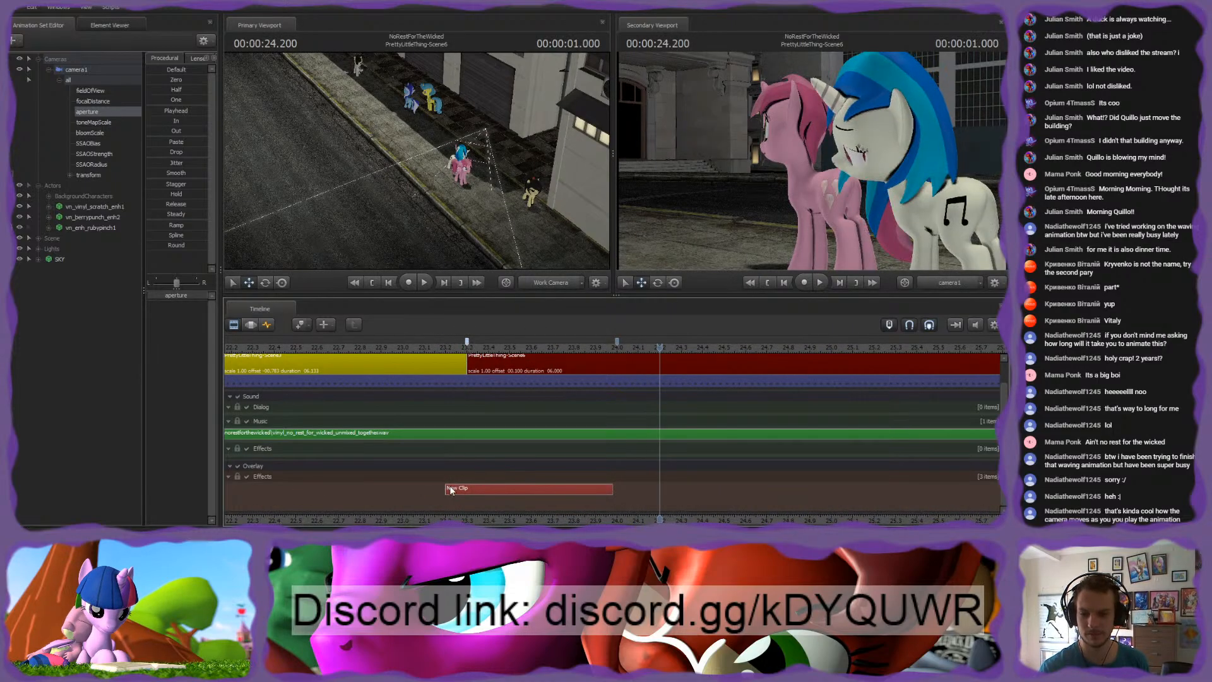
pyautogui.moveTo(446, 488); pyautogui.dragTo(465, 487)
# Play back the transition into the shot after PrettyLittleThing-Scene3 with the trimmed overlay clip
pyautogui.press('space')
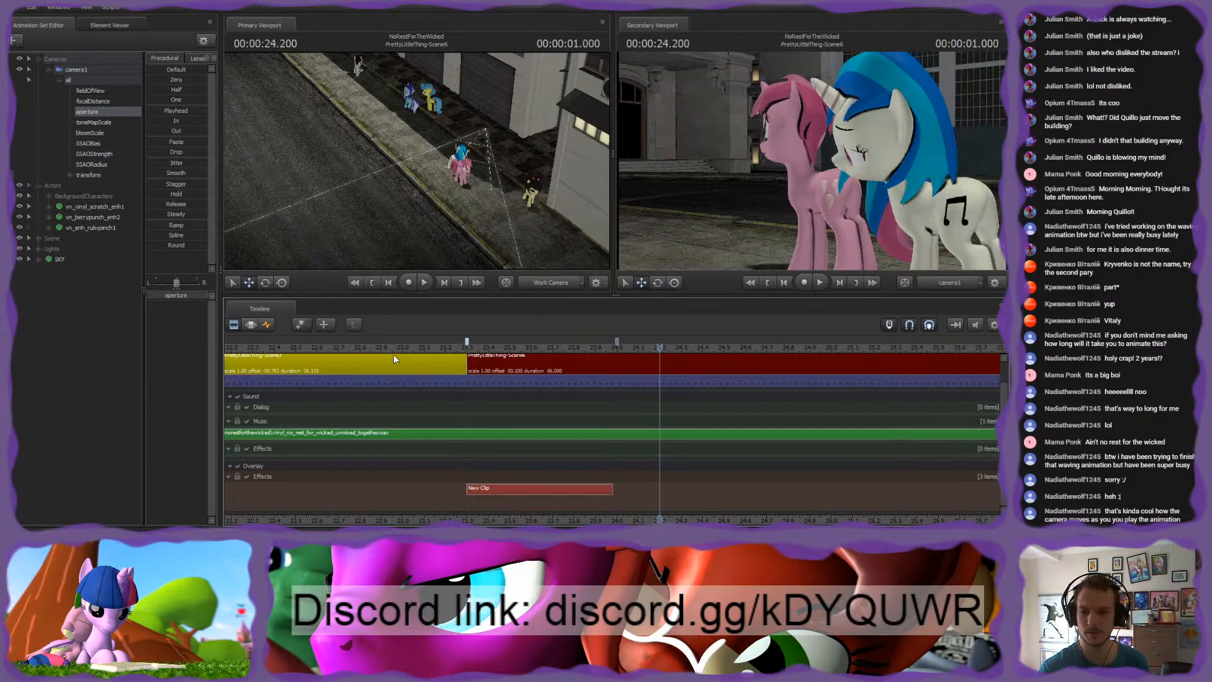
pyautogui.click(374, 341)
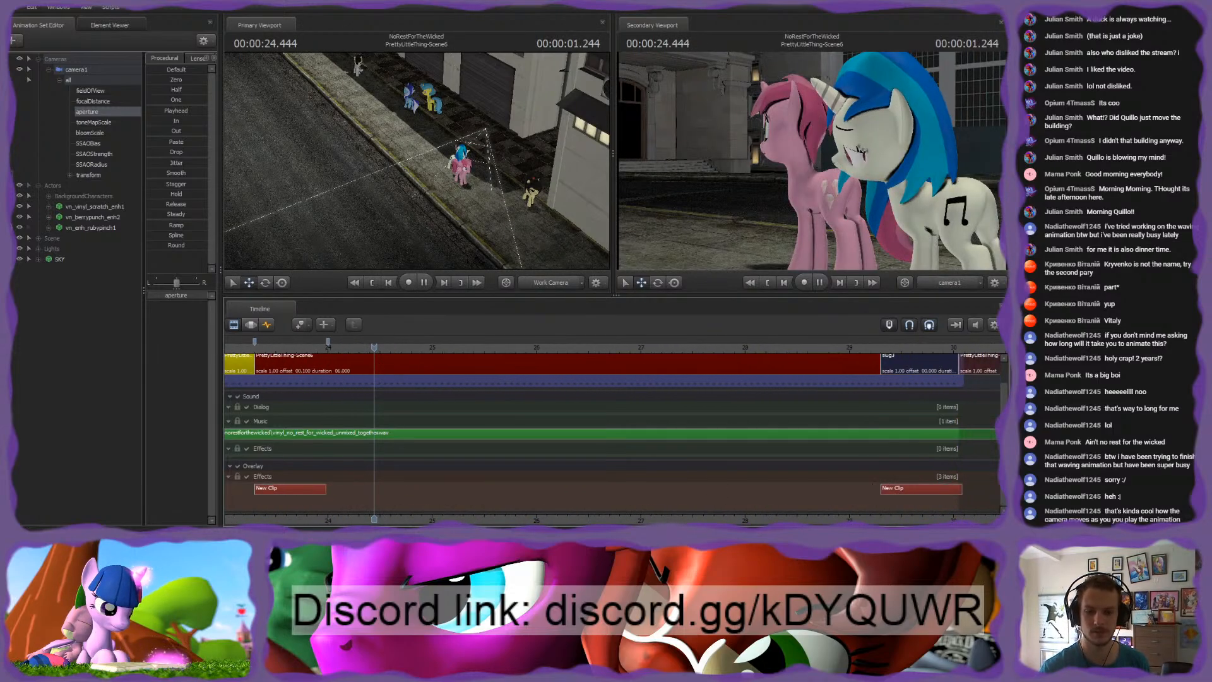
pyautogui.scroll(-3, 741, 446)
pyautogui.scroll(-6, 741, 445)
pyautogui.press('space')
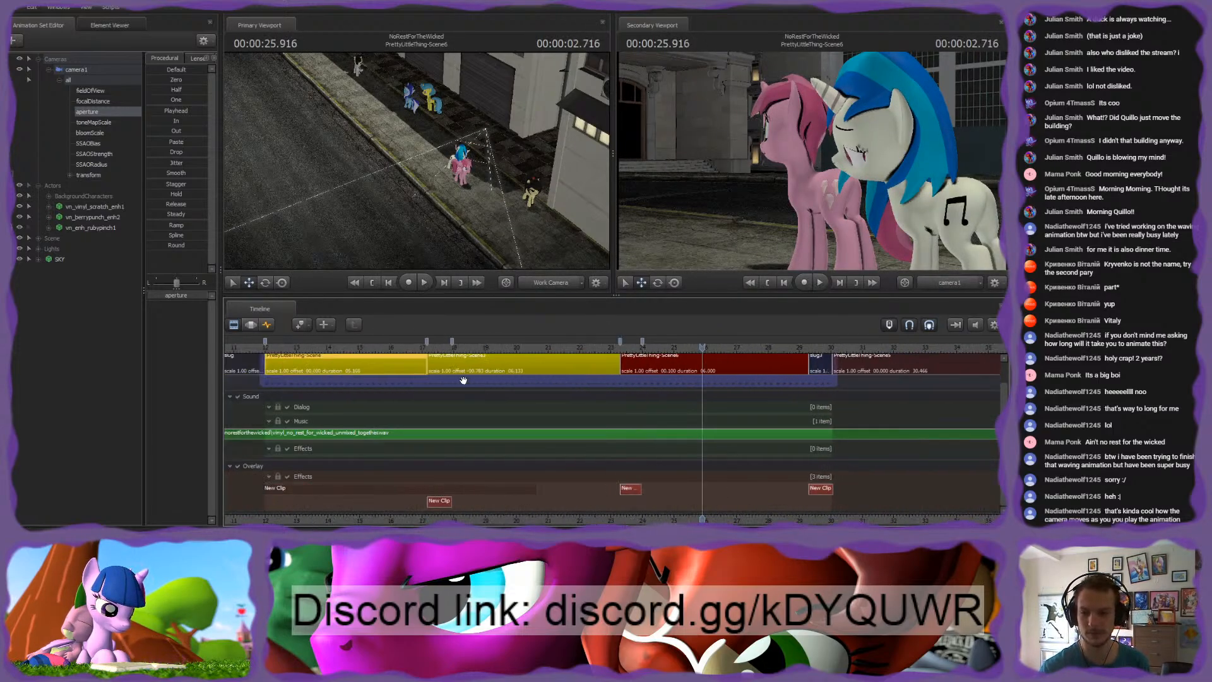
# Play PrettyLittleThing-Scene3 from before its start through its end cut, and replay the cut from about 00:00:22.9
pyautogui.click(410, 348)
pyautogui.scroll(4, 409, 348)
pyautogui.press('space')
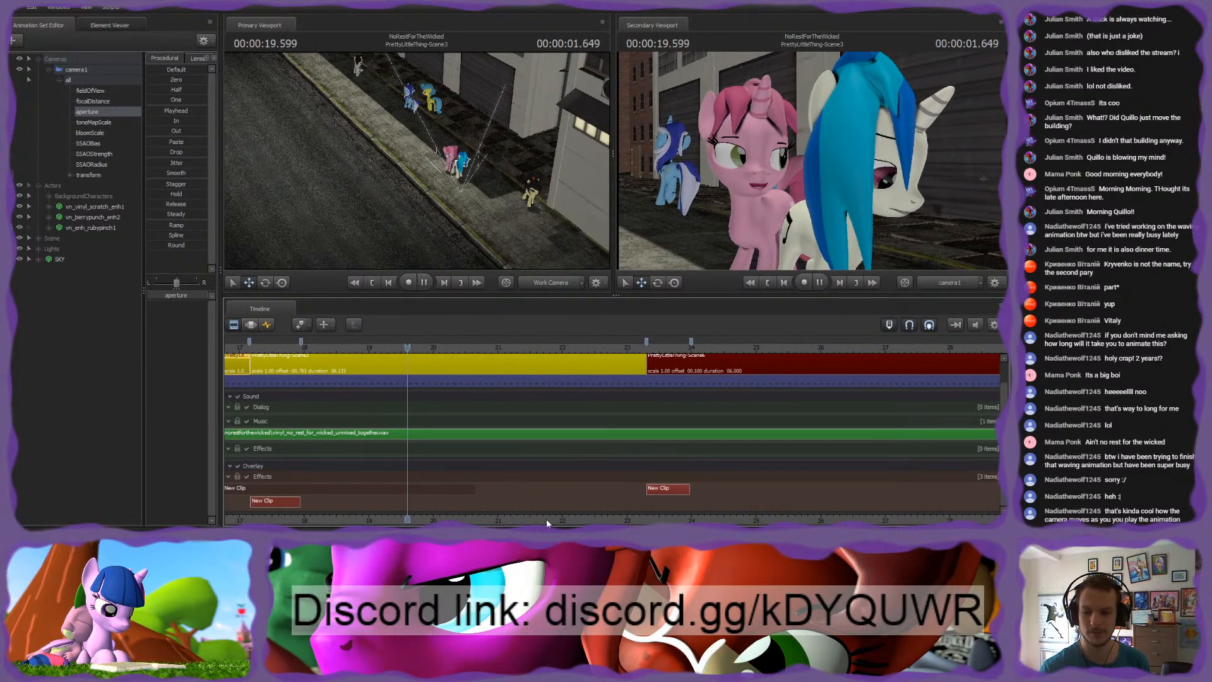
pyautogui.moveTo(546, 518); pyautogui.dragTo(741, 509)
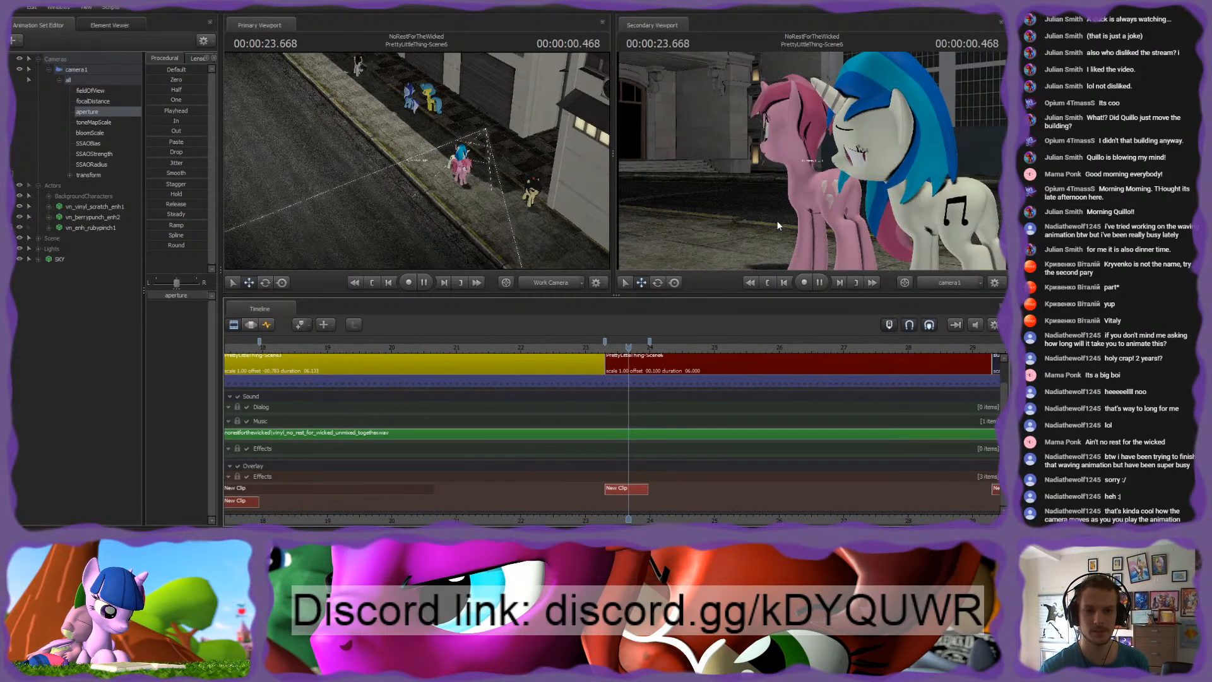
pyautogui.moveTo(629, 348); pyautogui.dragTo(486, 348)
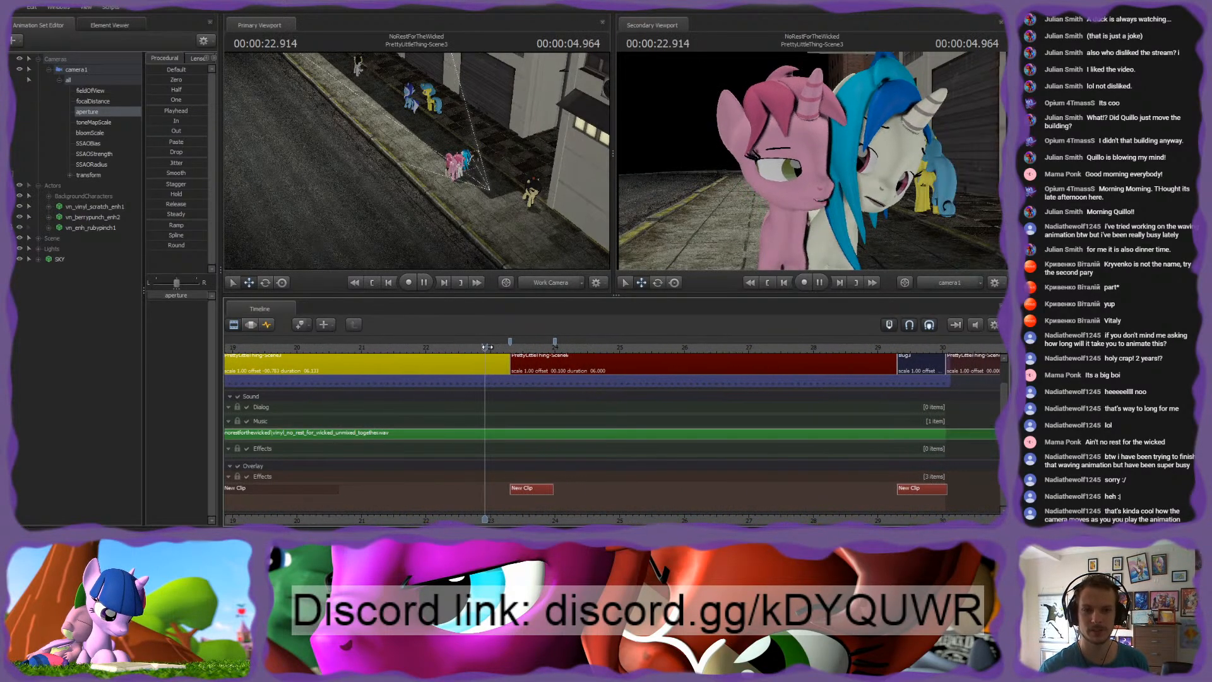
pyautogui.press('space')
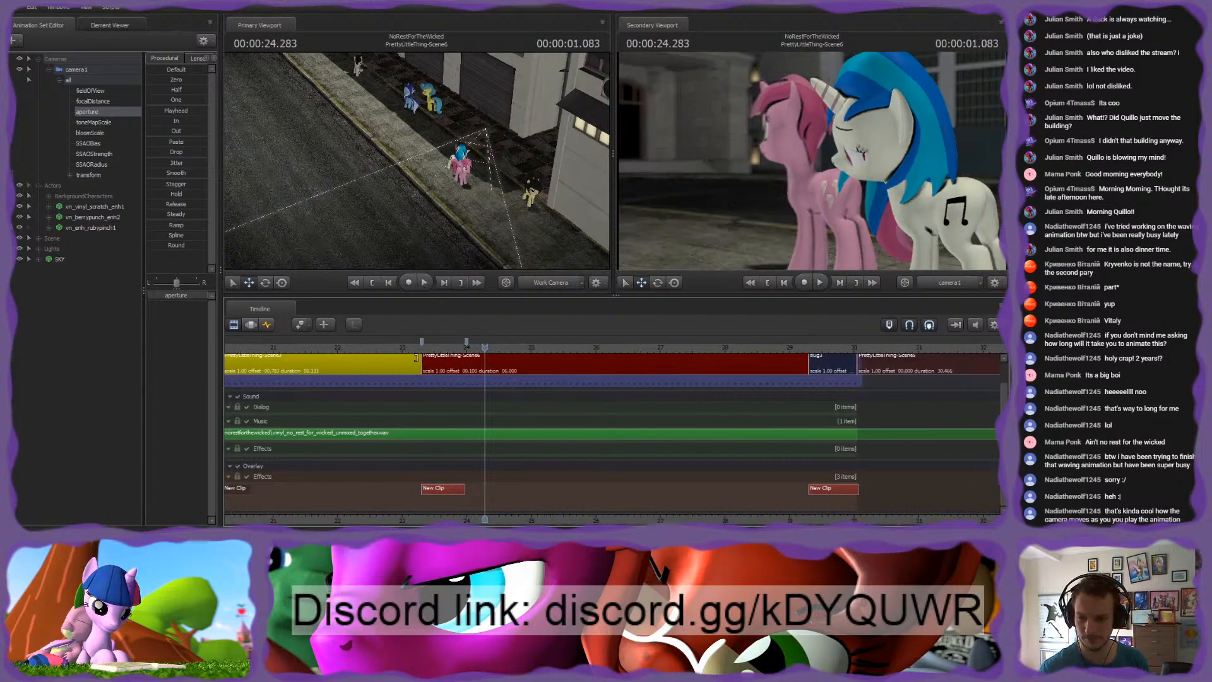
# Review the sequence from just before PrettyLittleThing-Scene3 to 00:00:24.383 in the following shot
pyautogui.moveTo(468, 481); pyautogui.dragTo(765, 461)
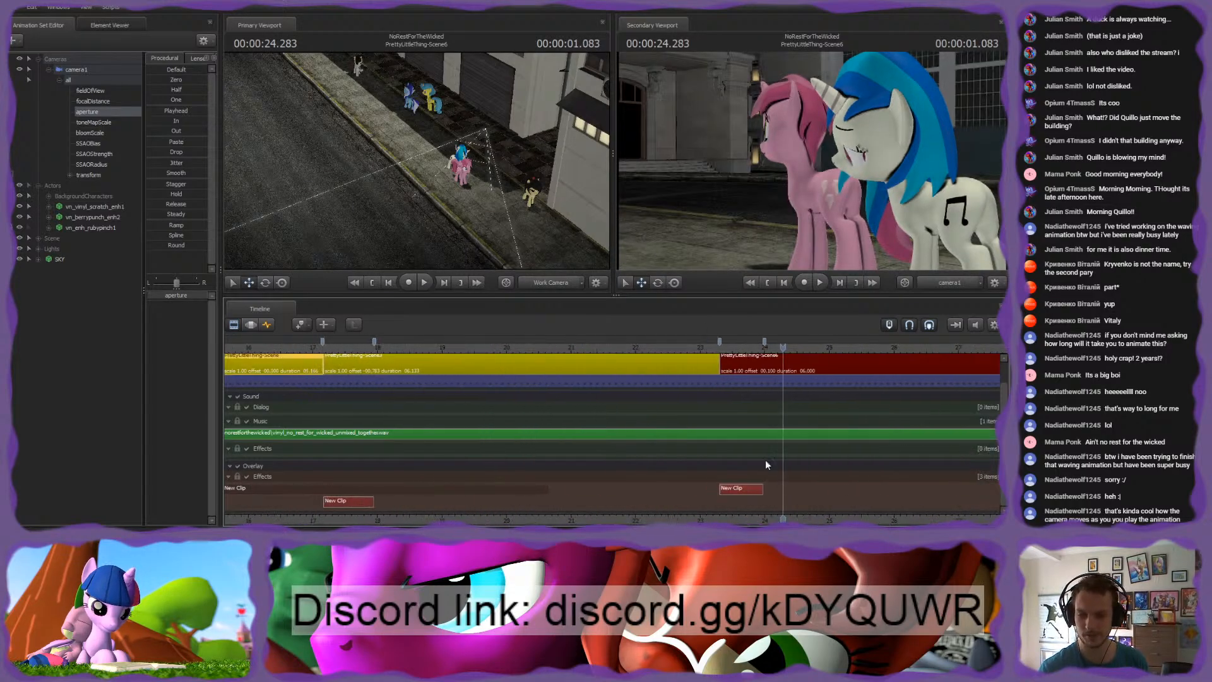
pyautogui.click(714, 348)
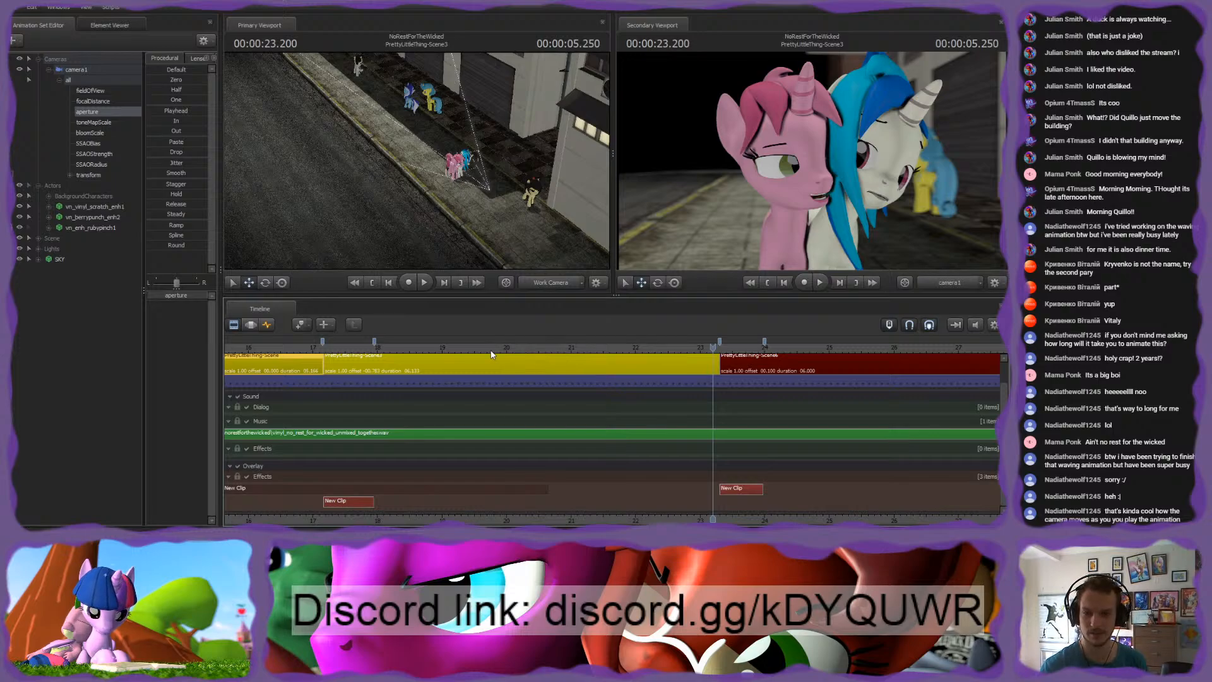
pyautogui.click(306, 349)
pyautogui.moveTo(307, 349); pyautogui.dragTo(793, 364)
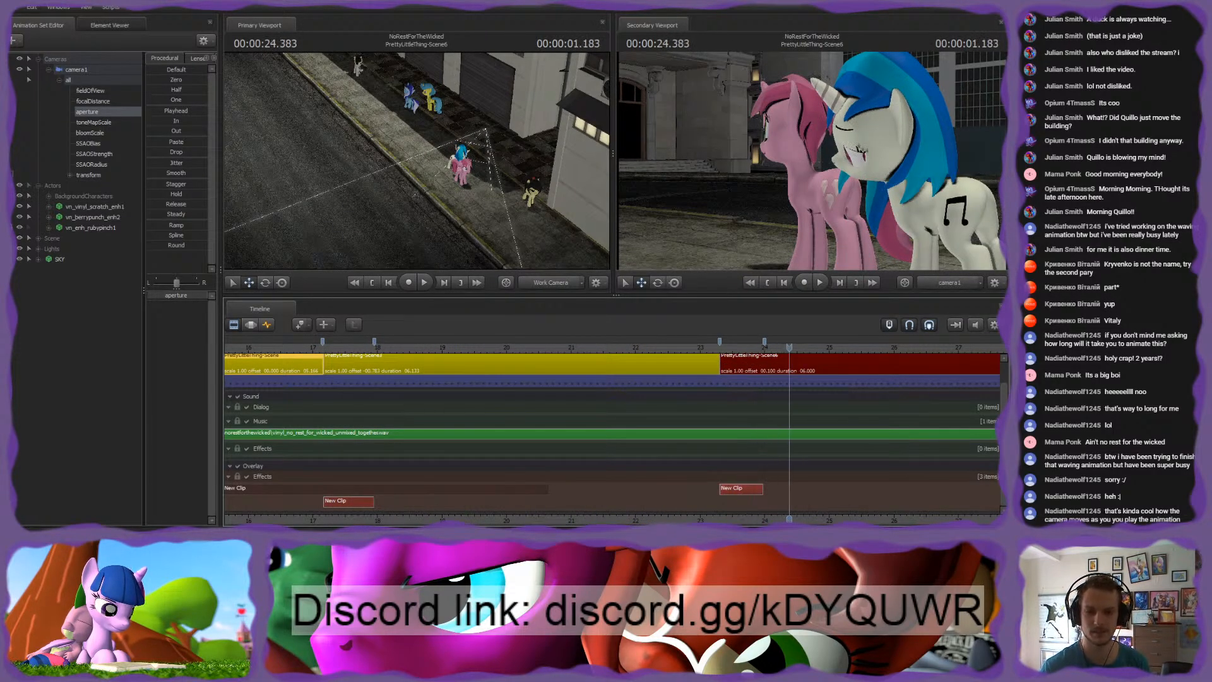
pyautogui.scroll(-5, 709, 502)
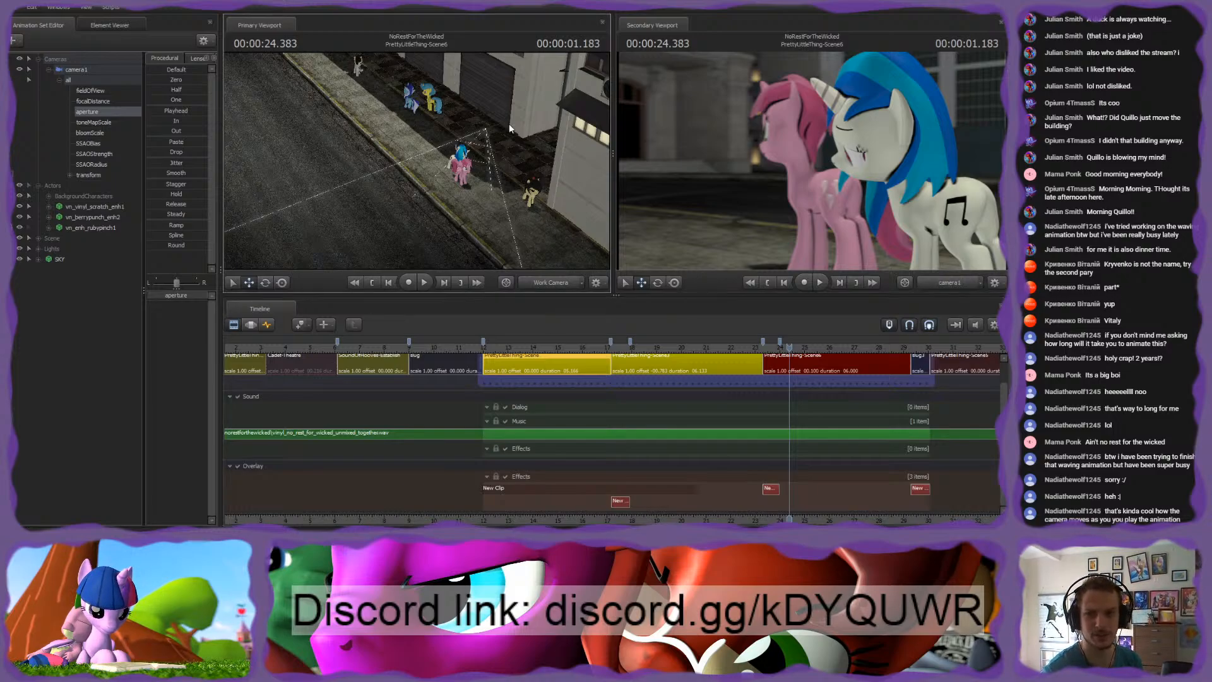
pyautogui.moveTo(509, 125); pyautogui.dragTo(430, 147)
pyautogui.moveTo(391, 159); pyautogui.dragTo(418, 160)
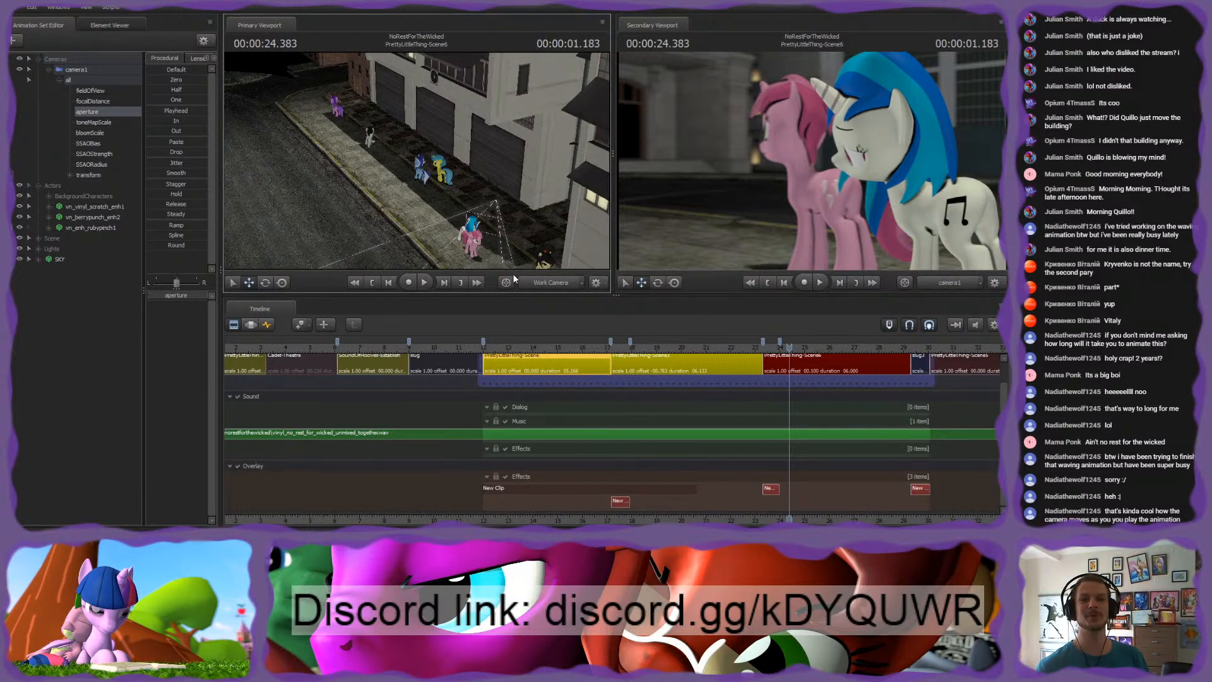
pyautogui.moveTo(432, 163); pyautogui.dragTo(456, 191)
# Move the playhead to 00:00:07.600 in the SoundOfHooves-Establish shot to view that earlier scene
pyautogui.scroll(-2, 554, 385)
pyautogui.scroll(-1, 555, 385)
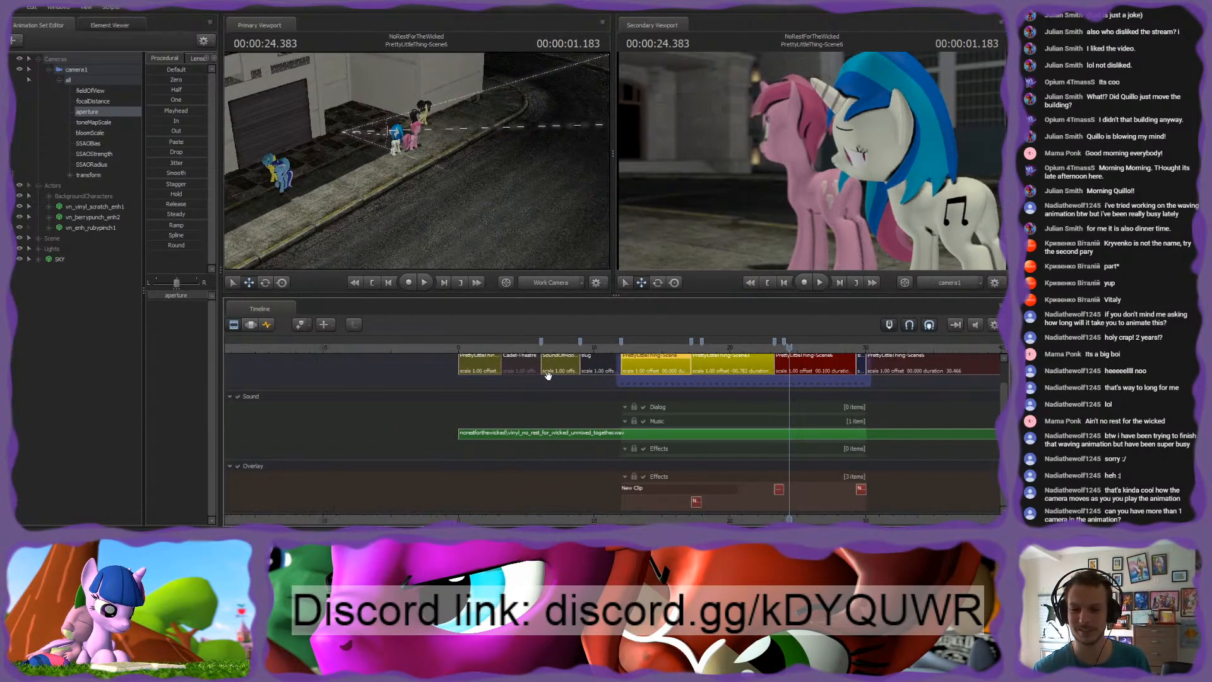
pyautogui.moveTo(558, 348)
pyautogui.mouseDown()
pyautogui.moveTo(479, 348)
pyautogui.moveTo(590, 344)
pyautogui.moveTo(561, 346)
pyautogui.mouseUp()
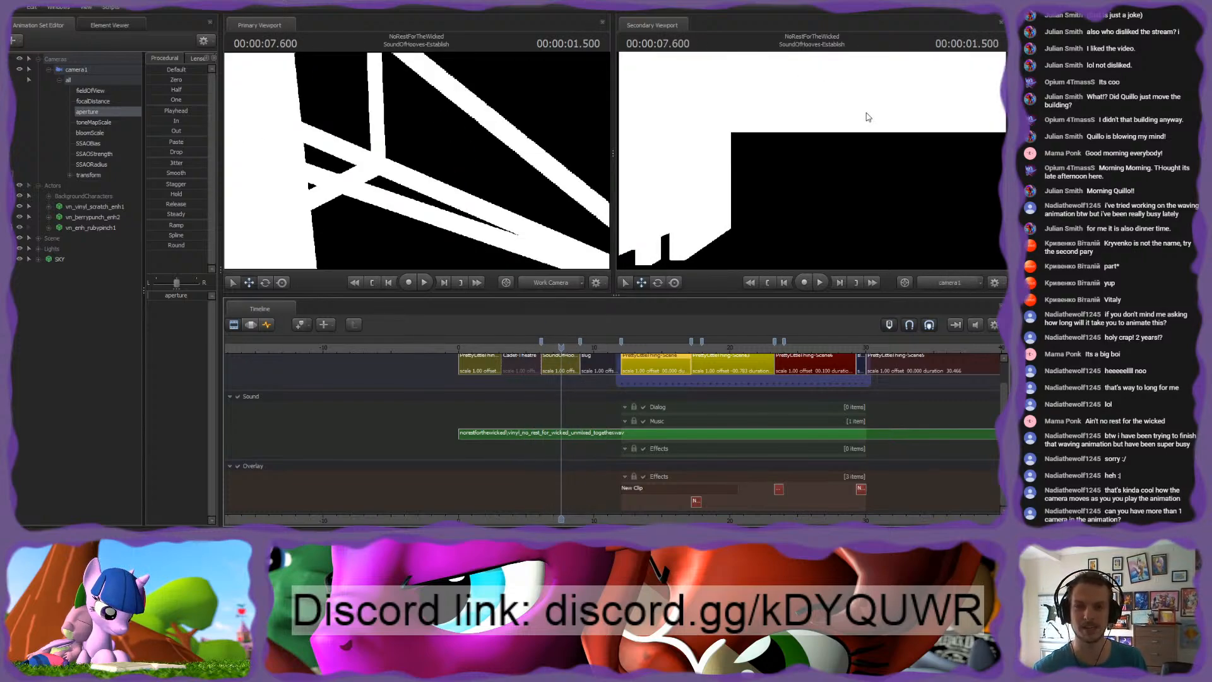